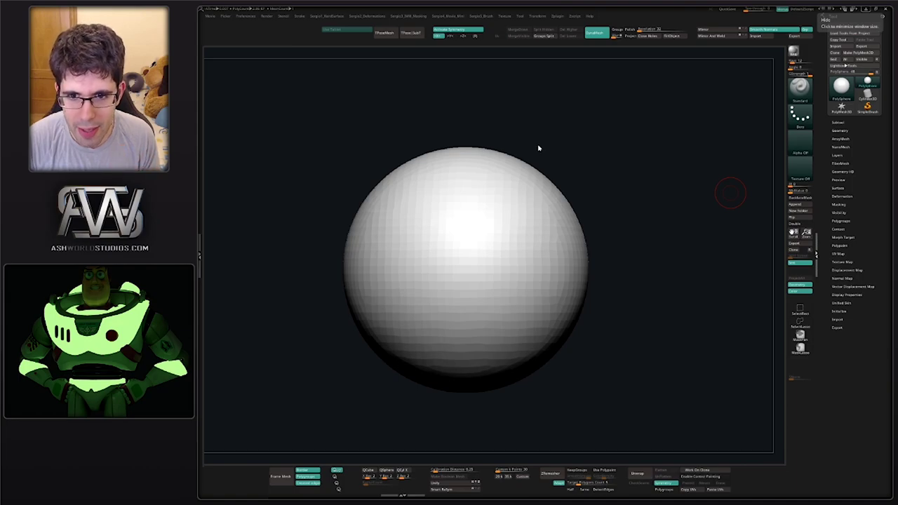
# Sculpt mirrored eye-socket dents into the sphere, undoing and redoing them lower down
pyautogui.moveTo(497, 273); pyautogui.dragTo(515, 309)
pyautogui.hotkey('ctrl', 'z')
pyautogui.moveTo(497, 257)
pyautogui.mouseDown()
pyautogui.moveTo(483, 293)
pyautogui.moveTo(501, 326)
pyautogui.mouseUp()
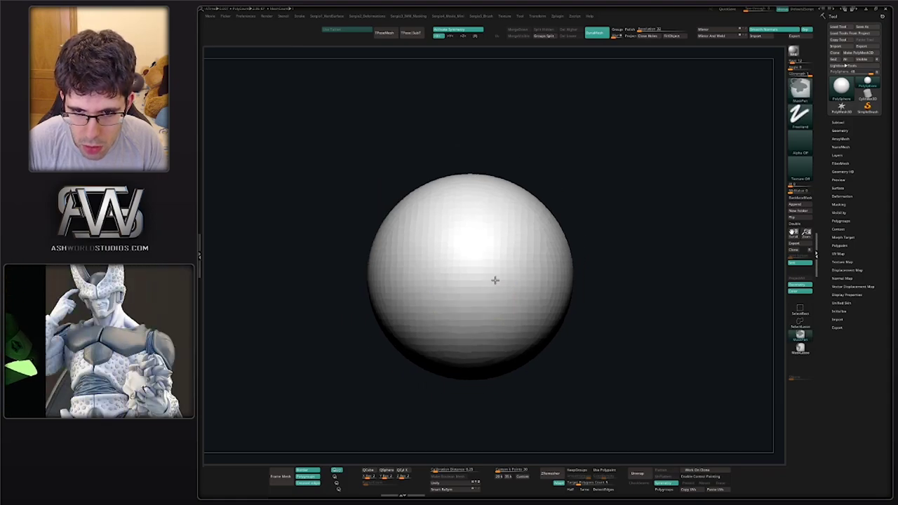
pyautogui.moveTo(511, 257); pyautogui.dragTo(496, 292)
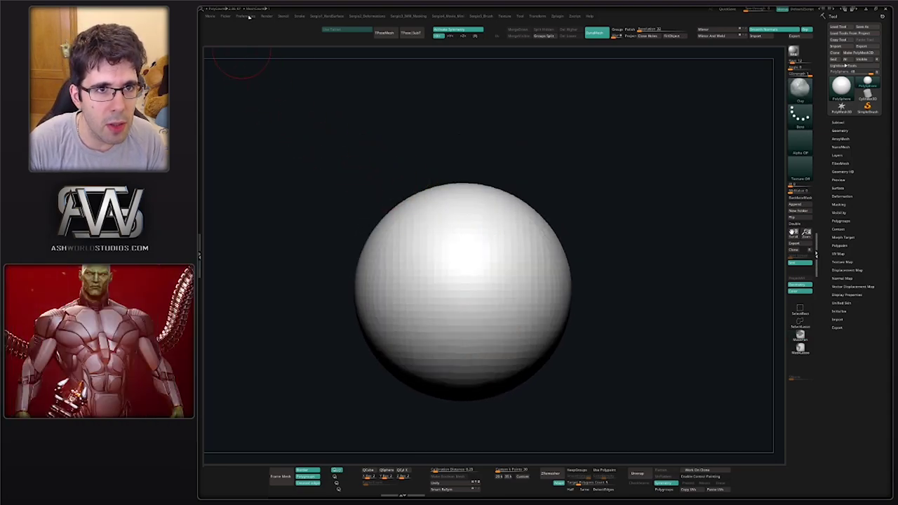
# Enable tablet pressure in Preferences and pick the Standard brush from the Space brush popup
pyautogui.click(249, 16)
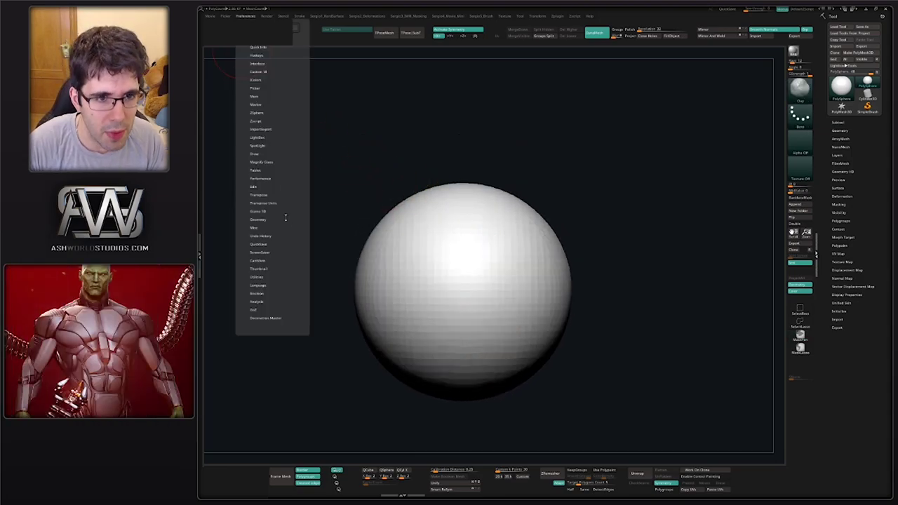
pyautogui.click(265, 171)
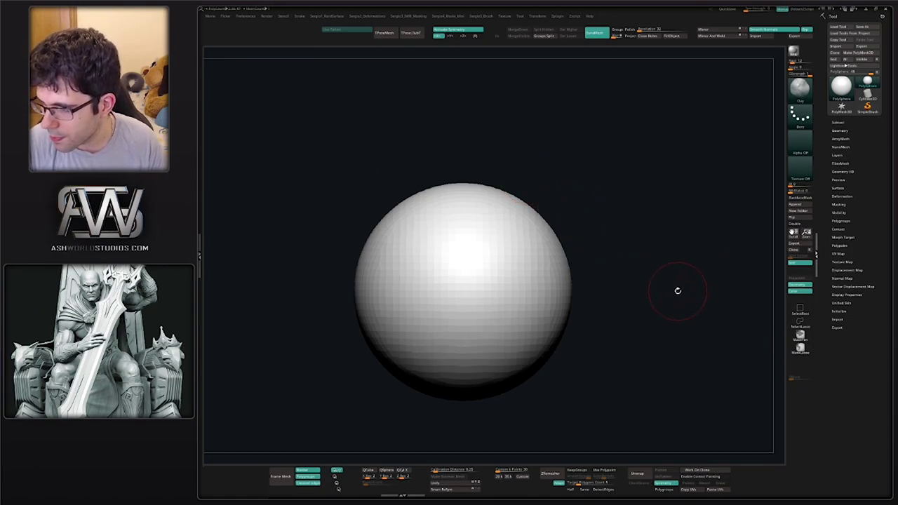
pyautogui.keyDown('alt'); pyautogui.moveTo(677, 290); pyautogui.dragTo(629, 283); pyautogui.keyUp('alt')
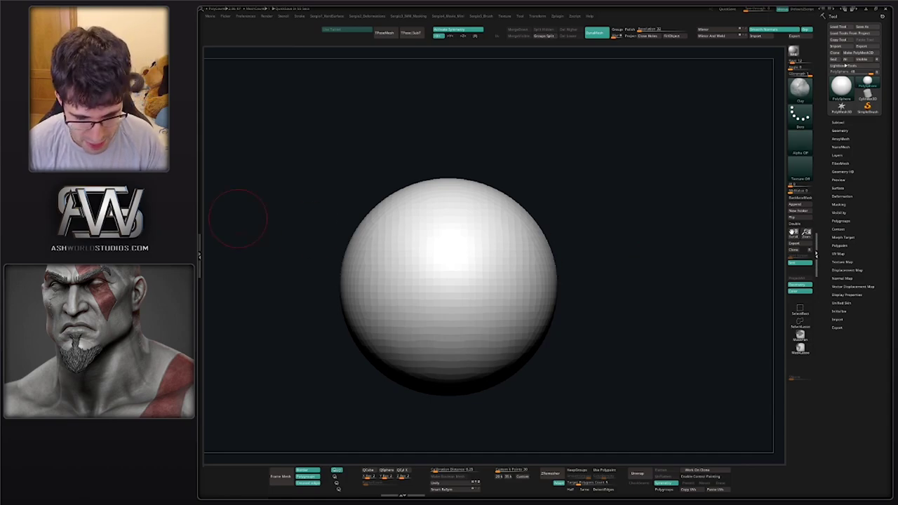
pyautogui.press('space')
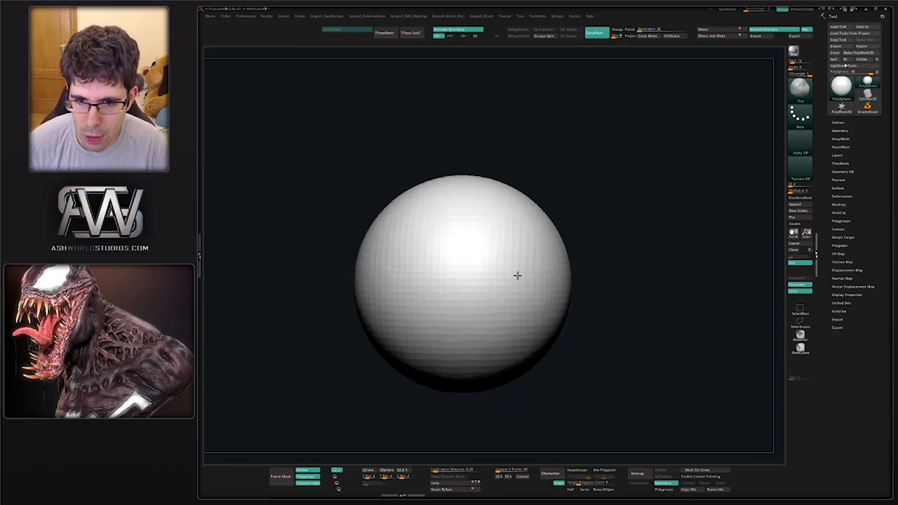
pyautogui.moveTo(517, 274); pyautogui.dragTo(461, 278, button='right')
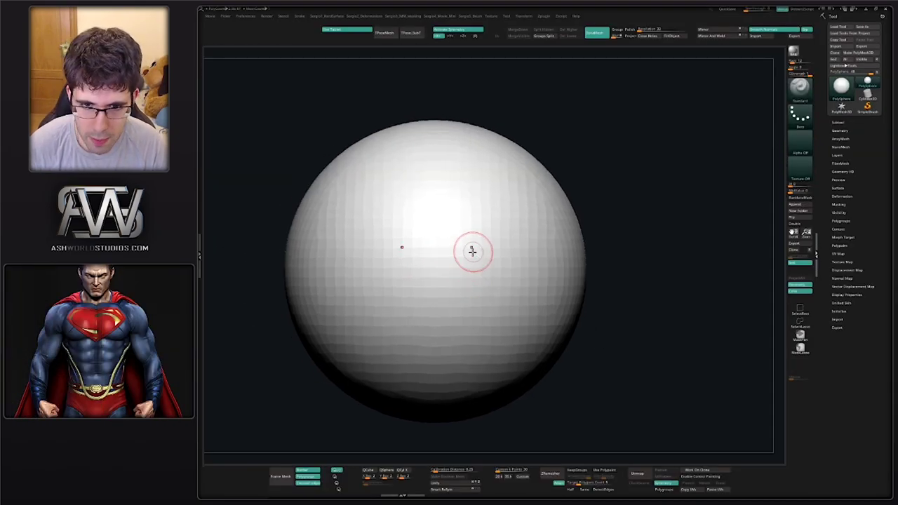
# Sculpt symmetric brow ridges, then use the Clay brush (BCL) to build eye loops and deepen creases
pyautogui.moveTo(444, 286)
pyautogui.mouseDown()
pyautogui.moveTo(534, 311)
pyautogui.moveTo(519, 287)
pyautogui.mouseUp()
pyautogui.press('b')
pyautogui.press('c')
pyautogui.press('l')
pyautogui.moveTo(485, 211); pyautogui.dragTo(514, 215)
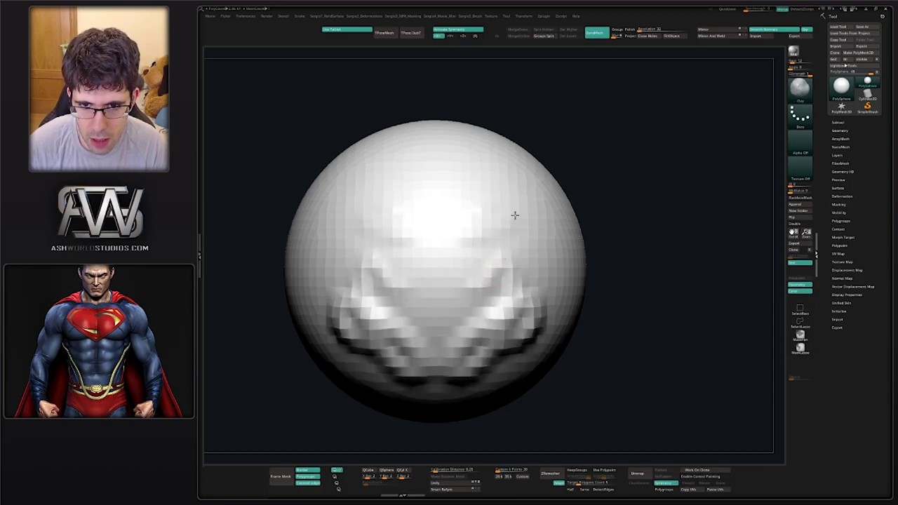
pyautogui.keyDown('shift'); pyautogui.moveTo(506, 249); pyautogui.dragTo(491, 223); pyautogui.keyUp('shift')
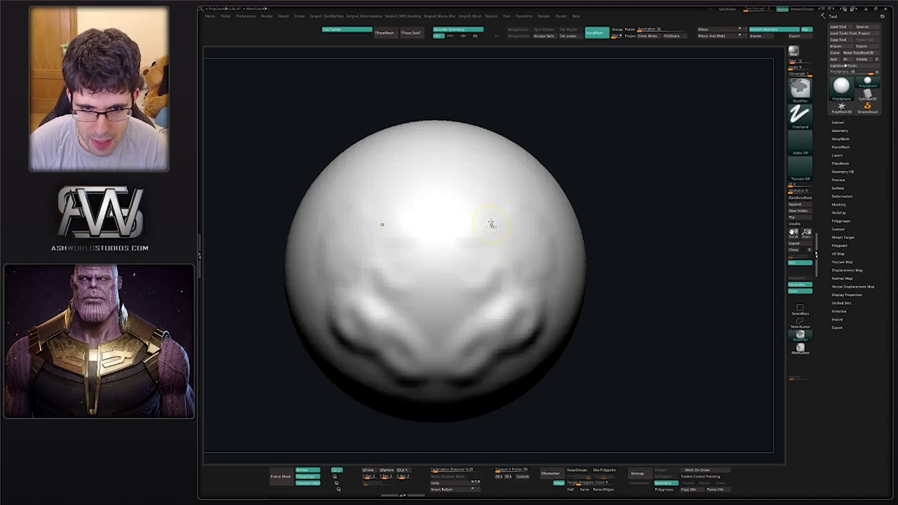
pyautogui.moveTo(493, 186)
pyautogui.mouseDown()
pyautogui.moveTo(505, 231)
pyautogui.moveTo(487, 275)
pyautogui.moveTo(463, 275)
pyautogui.mouseUp()
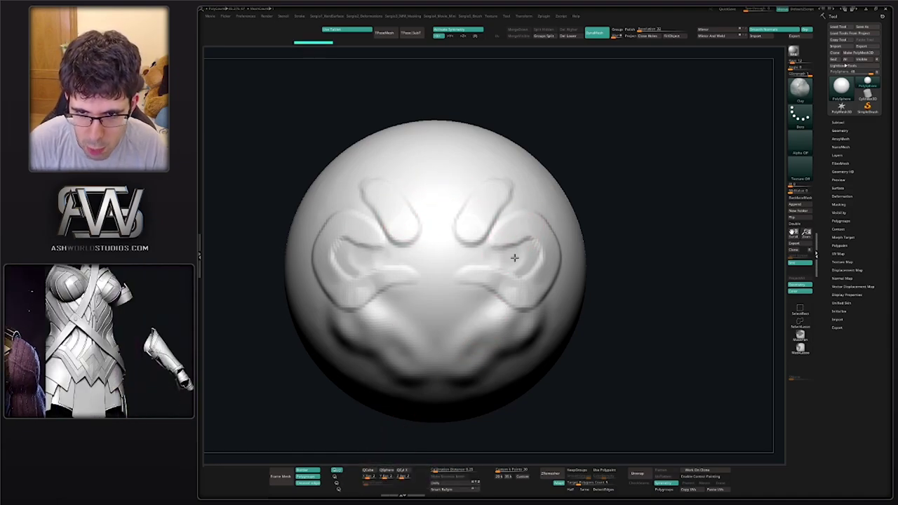
pyautogui.moveTo(514, 258)
pyautogui.mouseDown()
pyautogui.moveTo(488, 260)
pyautogui.moveTo(535, 253)
pyautogui.moveTo(463, 245)
pyautogui.moveTo(481, 236)
pyautogui.moveTo(549, 249)
pyautogui.moveTo(491, 308)
pyautogui.moveTo(540, 294)
pyautogui.moveTo(554, 257)
pyautogui.moveTo(458, 243)
pyautogui.moveTo(514, 228)
pyautogui.moveTo(505, 300)
pyautogui.moveTo(491, 310)
pyautogui.mouseUp()
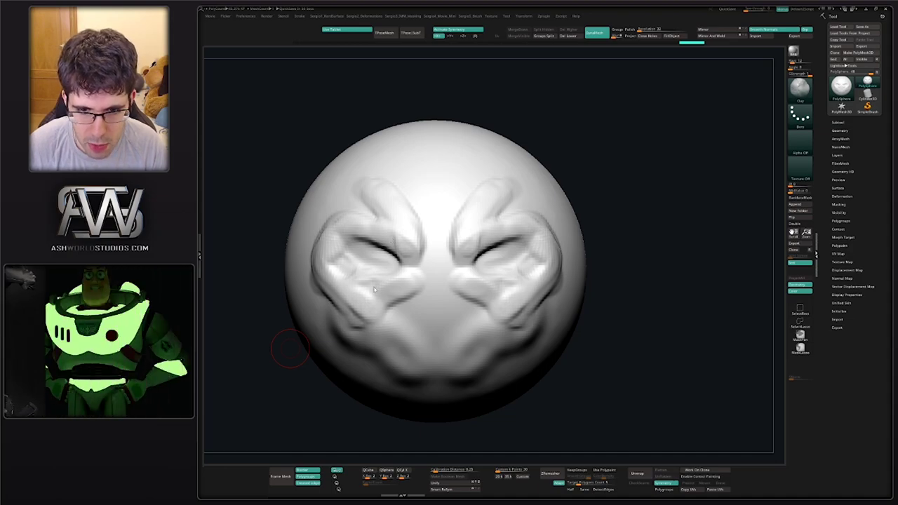
# Add a wavy mustache ridge, faint forehead wrinkles, and folds around the mouth and chin
pyautogui.moveTo(358, 334); pyautogui.dragTo(406, 377)
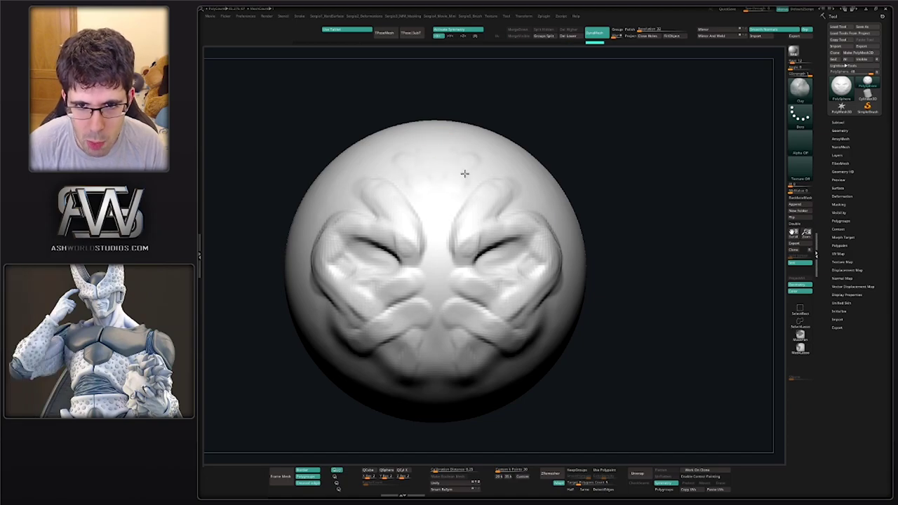
pyautogui.moveTo(464, 173); pyautogui.dragTo(466, 175)
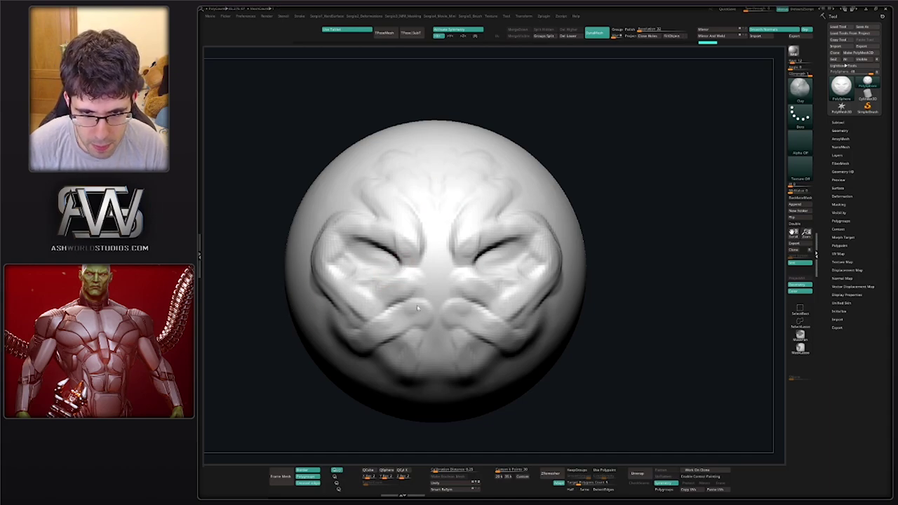
pyautogui.moveTo(417, 307); pyautogui.dragTo(440, 326)
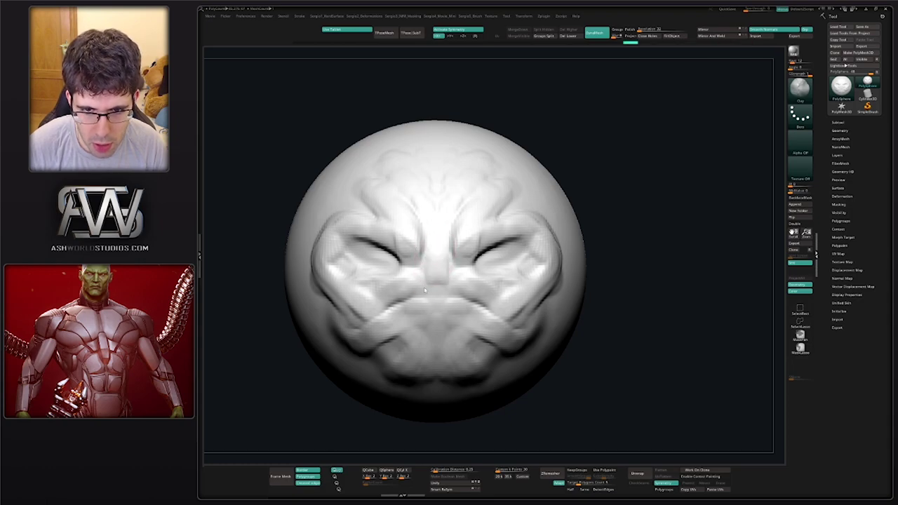
# Switch to the Standard brush (BST) and build a nose bulge between the eyes
pyautogui.press('b')
pyautogui.press('s')
pyautogui.press('t')
pyautogui.moveTo(428, 267)
pyautogui.mouseDown()
pyautogui.moveTo(383, 331)
pyautogui.moveTo(434, 355)
pyautogui.mouseUp()
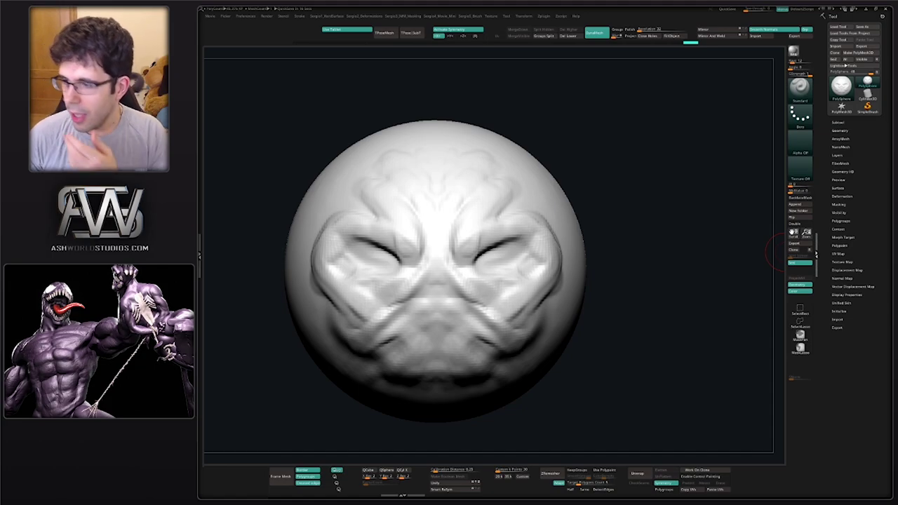
# Rotate the sculpted face to inspect it from another side, then expand the Subtool list
pyautogui.moveTo(576, 187)
pyautogui.mouseDown()
pyautogui.moveTo(554, 174)
pyautogui.moveTo(469, 198)
pyautogui.mouseUp()
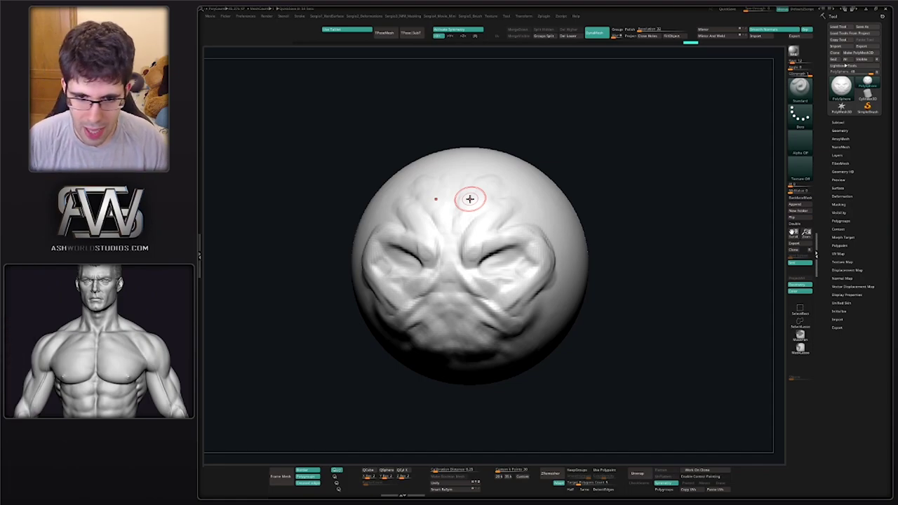
pyautogui.moveTo(627, 248)
pyautogui.mouseDown()
pyautogui.moveTo(615, 263)
pyautogui.moveTo(714, 182)
pyautogui.mouseUp()
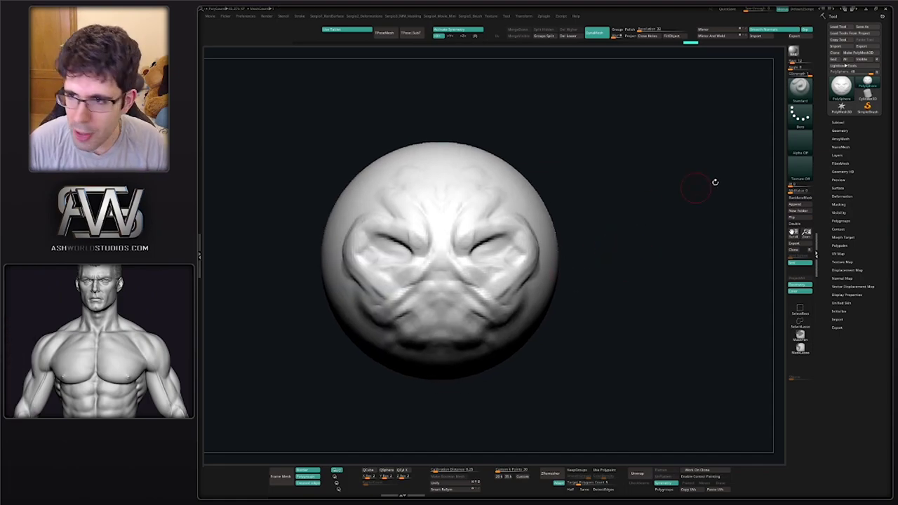
pyautogui.click(838, 123)
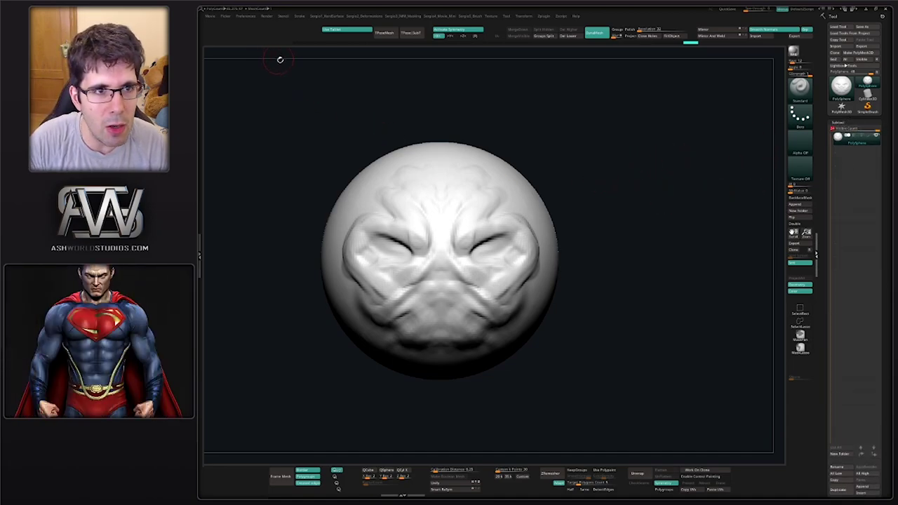
# Remesh the sphere with DynaMesh from the M custom menu and smooth away the face detail
pyautogui.keyDown('alt'); pyautogui.moveTo(561, 260); pyautogui.dragTo(543, 230); pyautogui.keyUp('alt')
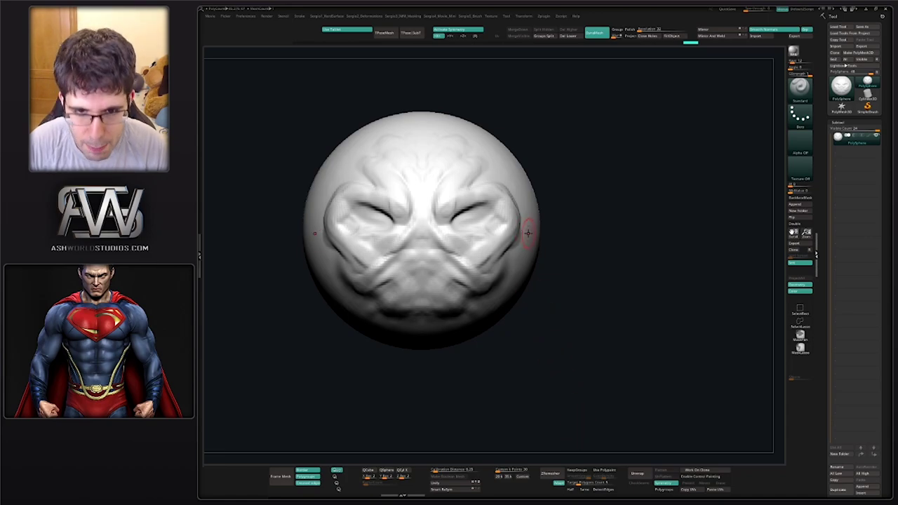
pyautogui.press('m')
pyautogui.press('m')
pyautogui.press('m')
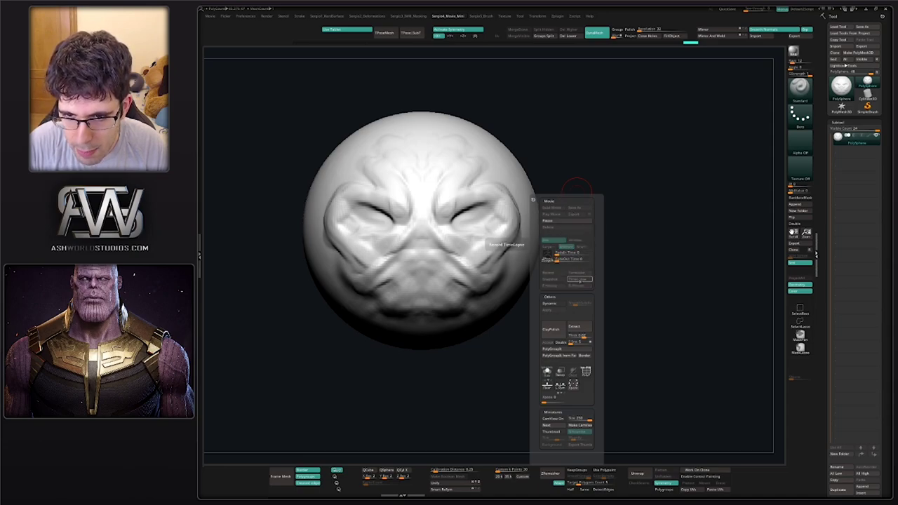
pyautogui.keyDown('ctrl'); pyautogui.moveTo(481, 240); pyautogui.dragTo(468, 257, button='right'); pyautogui.keyUp('ctrl')
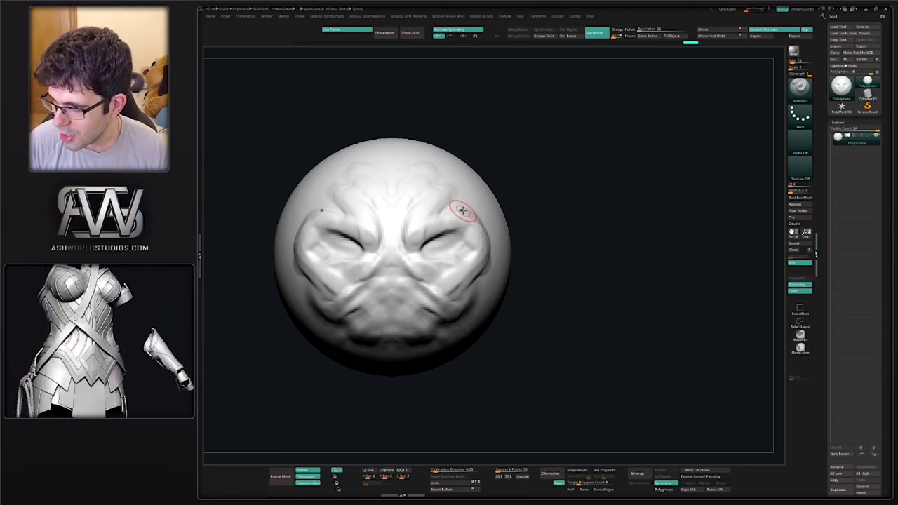
pyautogui.moveTo(523, 188)
pyautogui.mouseDown()
pyautogui.moveTo(467, 254)
pyautogui.moveTo(475, 296)
pyautogui.mouseUp()
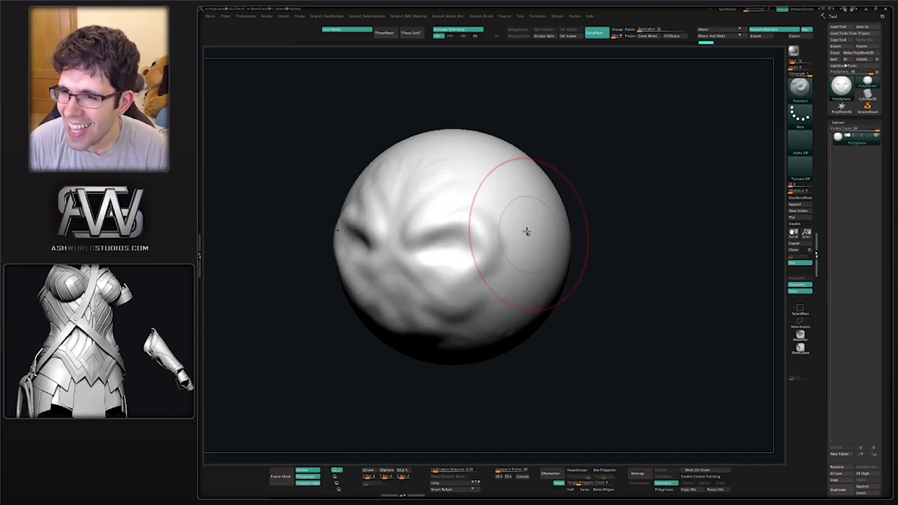
pyautogui.click(598, 33)
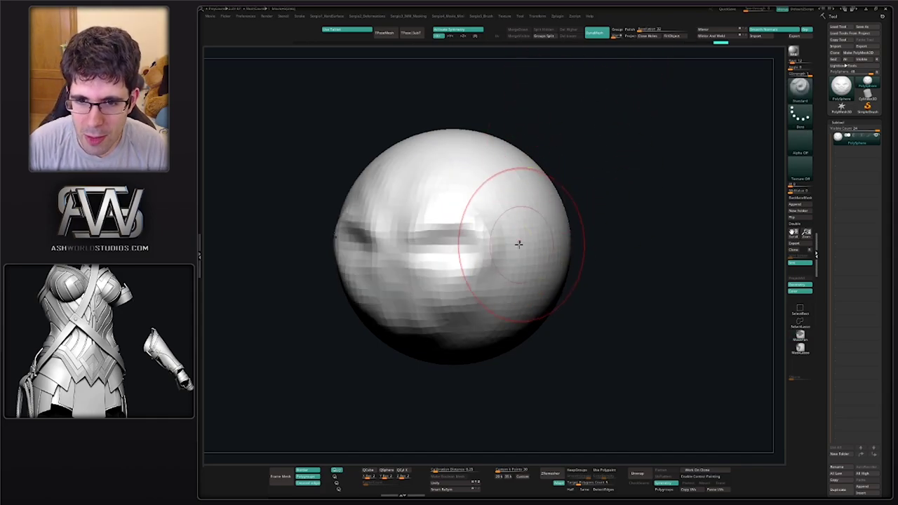
pyautogui.keyDown('shift'); pyautogui.moveTo(446, 211); pyautogui.dragTo(471, 215); pyautogui.keyUp('shift')
pyautogui.keyDown('alt'); pyautogui.moveTo(470, 214); pyautogui.dragTo(500, 264, button='right'); pyautogui.keyUp('alt')
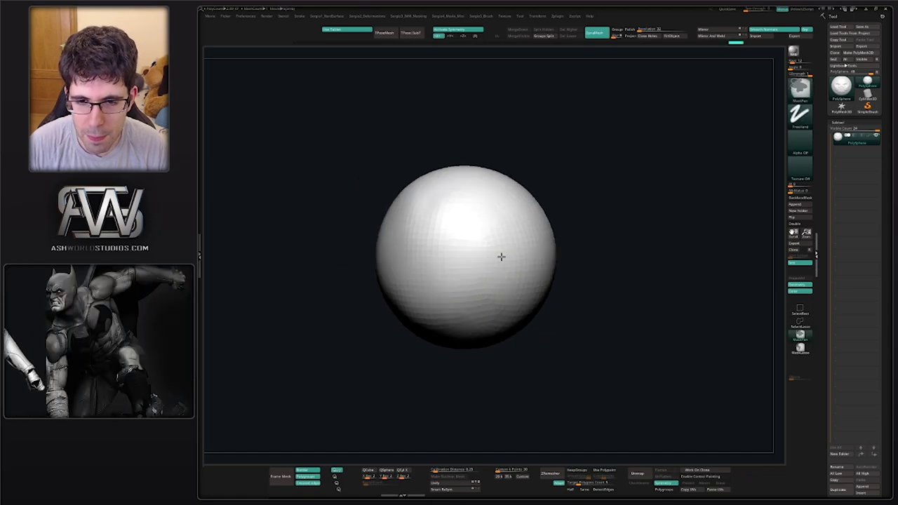
pyautogui.moveTo(577, 252)
pyautogui.mouseDown()
pyautogui.moveTo(535, 254)
pyautogui.moveTo(494, 233)
pyautogui.mouseUp()
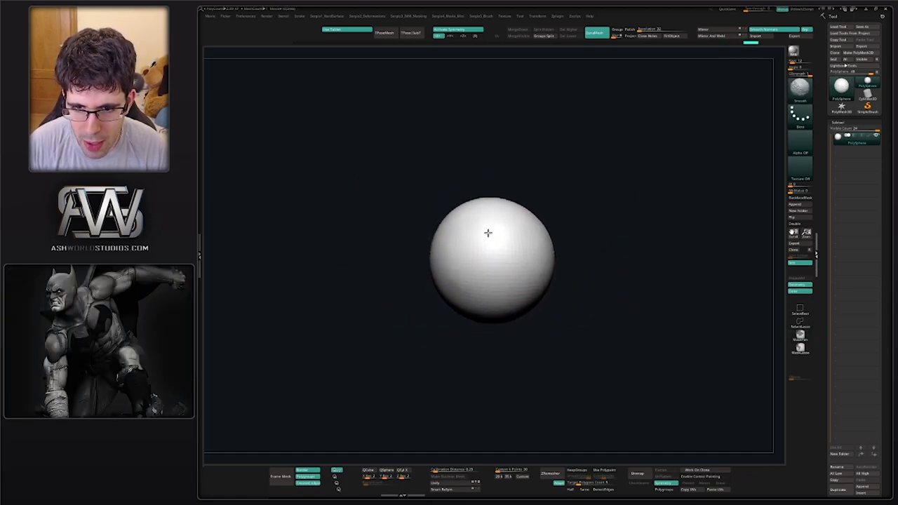
pyautogui.keyDown('alt'); pyautogui.moveTo(487, 232); pyautogui.dragTo(482, 279, button='right'); pyautogui.keyUp('alt')
pyautogui.moveTo(482, 279); pyautogui.dragTo(435, 232)
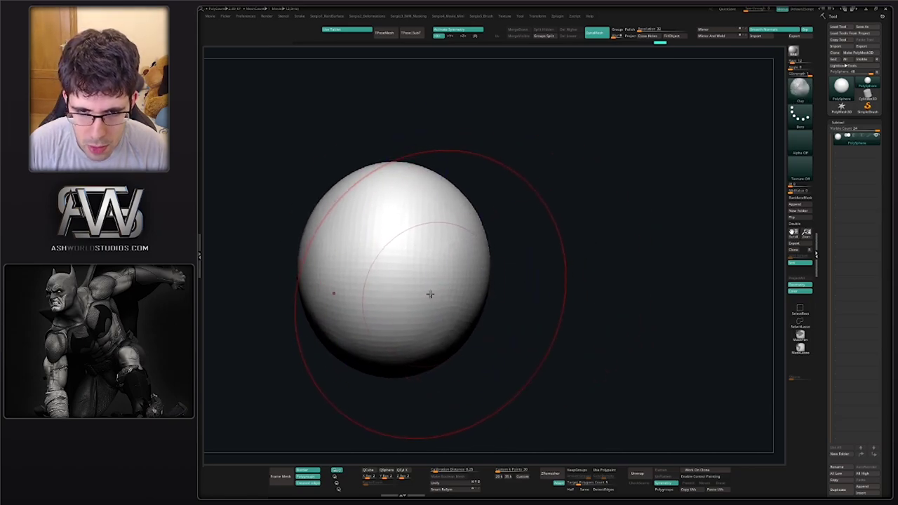
pyautogui.press('s')
pyautogui.moveTo(414, 297)
pyautogui.mouseDown()
pyautogui.moveTo(417, 285)
pyautogui.moveTo(446, 287)
pyautogui.moveTo(430, 319)
pyautogui.mouseUp()
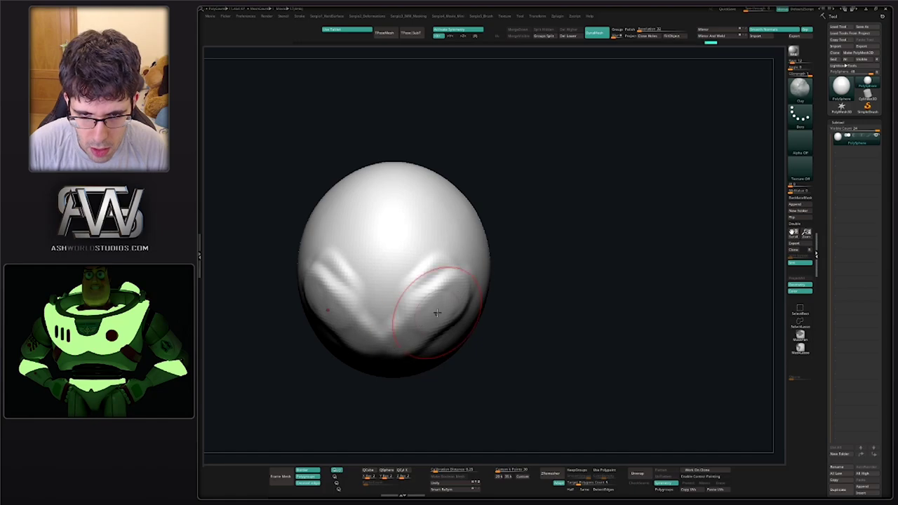
pyautogui.press('b')
pyautogui.press('m')
pyautogui.press('t')
pyautogui.hotkey('ctrl', 'z')
pyautogui.hotkey('ctrl', 'z')
pyautogui.hotkey('ctrl', 'z')
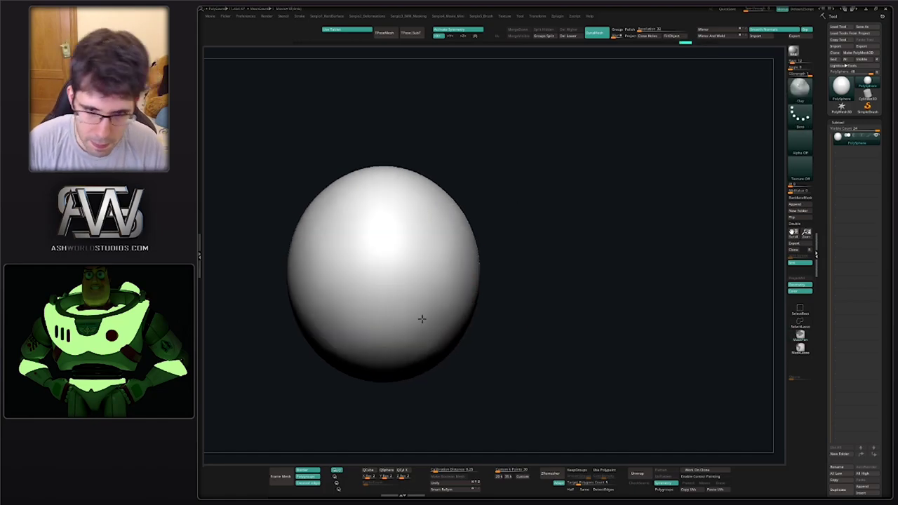
pyautogui.hotkey('ctrl', 'shift', 'z')
pyautogui.hotkey('ctrl', 'z')
pyautogui.hotkey('ctrl', 'z')
pyautogui.hotkey('ctrl', 'z')
pyautogui.hotkey('ctrl', 'z')
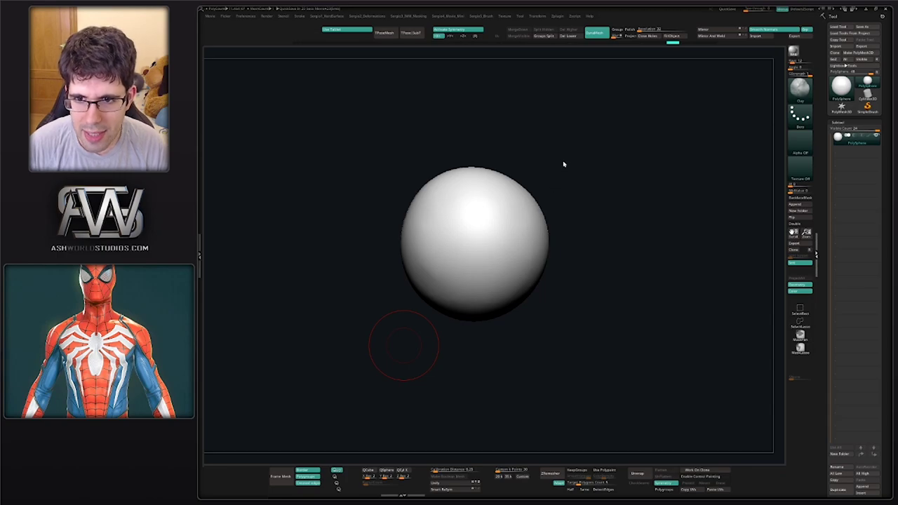
pyautogui.press('shift')
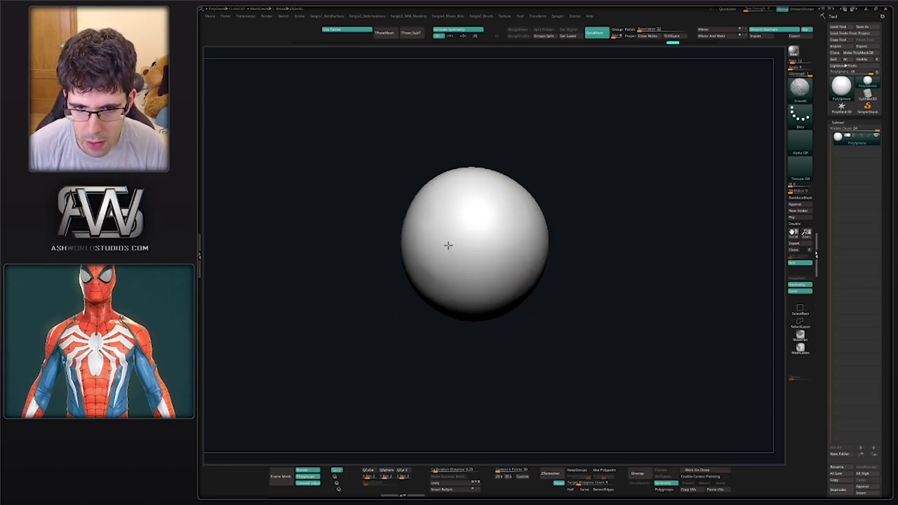
# Enlarge the brush size and reframe the sphere in the view
pyautogui.moveTo(463, 247)
pyautogui.keyDown('ctrl'); pyautogui.mouseDown(button='right')
pyautogui.moveTo(505, 279)
pyautogui.moveTo(461, 246)
pyautogui.mouseUp(button='right'); pyautogui.keyUp('ctrl')
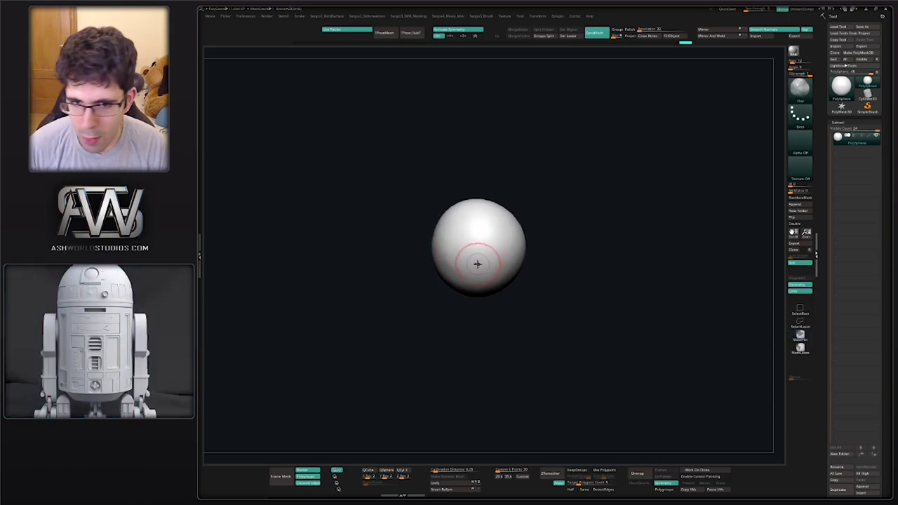
pyautogui.press('s')
pyautogui.moveTo(477, 264); pyautogui.dragTo(498, 270)
pyautogui.keyDown('alt'); pyautogui.moveTo(469, 237); pyautogui.dragTo(457, 264, button='right'); pyautogui.keyUp('alt')
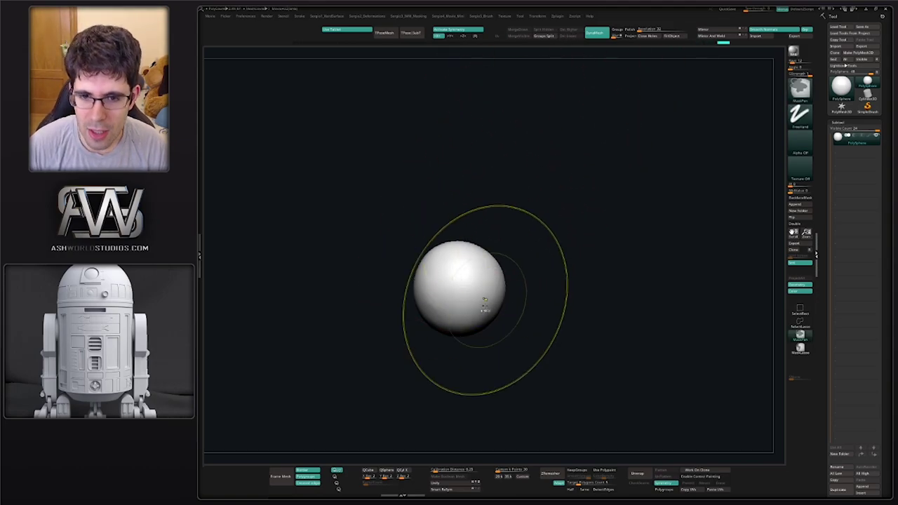
pyautogui.scroll(2, 472, 287)
# Stretch the sphere vertically using the Transpose gizmo and Move brush into an upright egg
pyautogui.press('w')
pyautogui.scroll(-1, 454, 256)
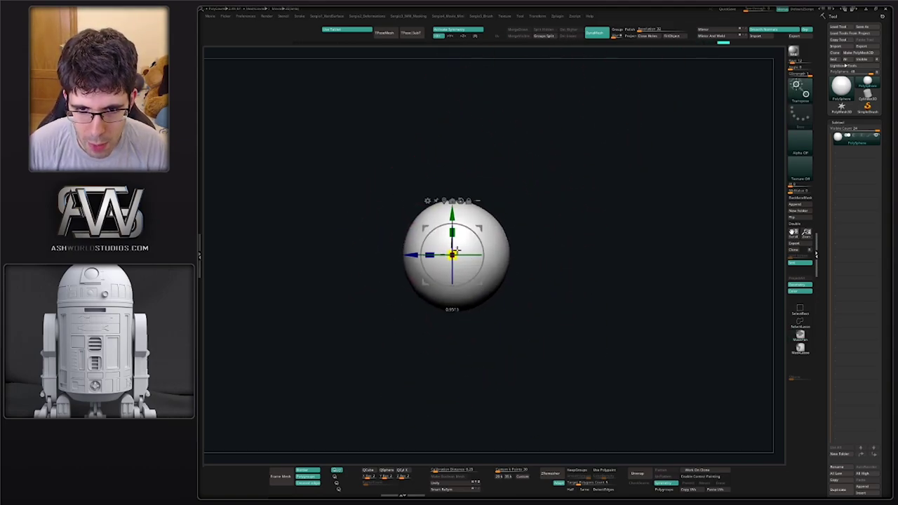
pyautogui.press('q')
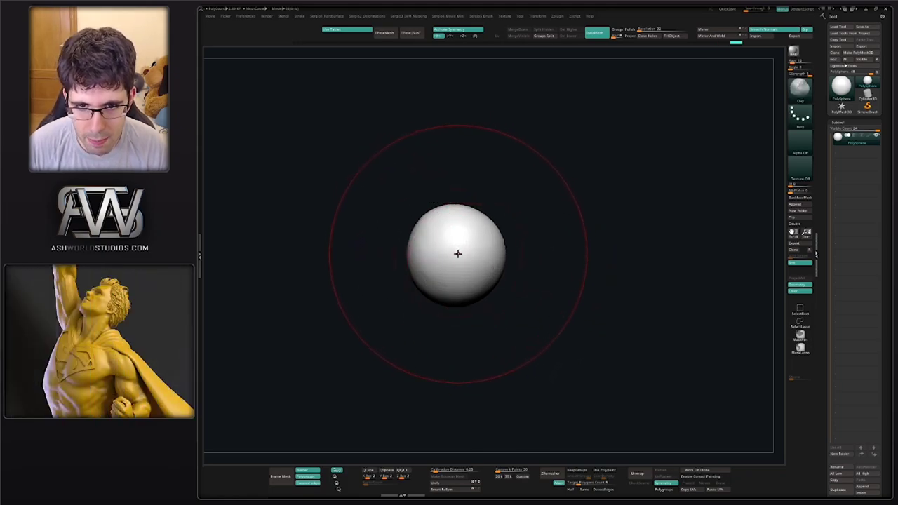
pyautogui.press('w')
pyautogui.scroll(-2, 448, 252)
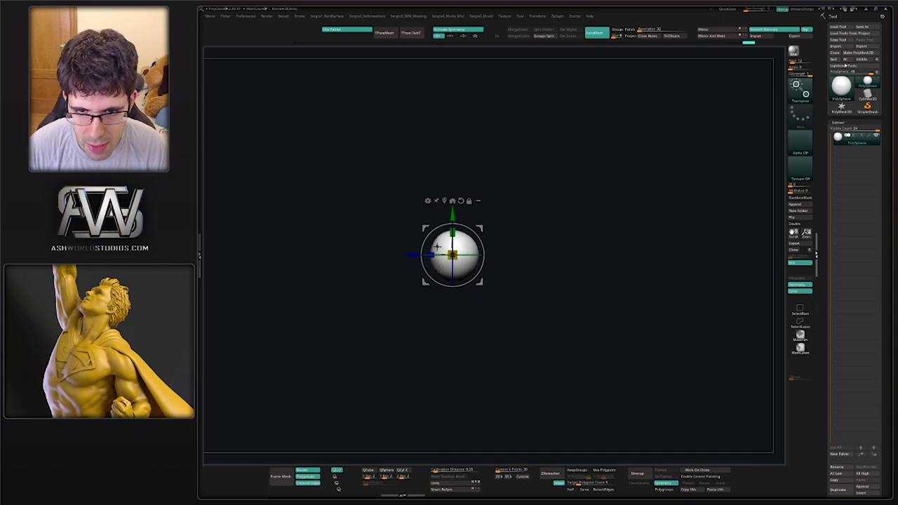
pyautogui.press('q')
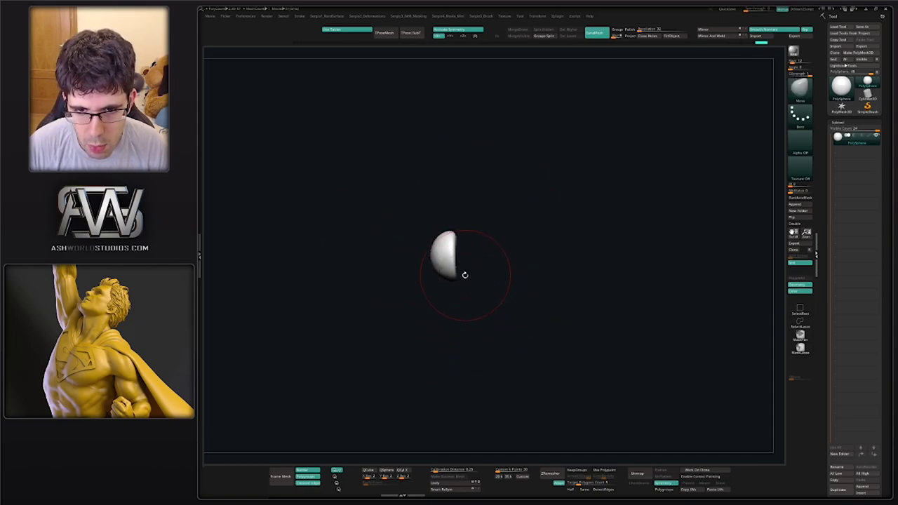
pyautogui.scroll(3, 448, 267)
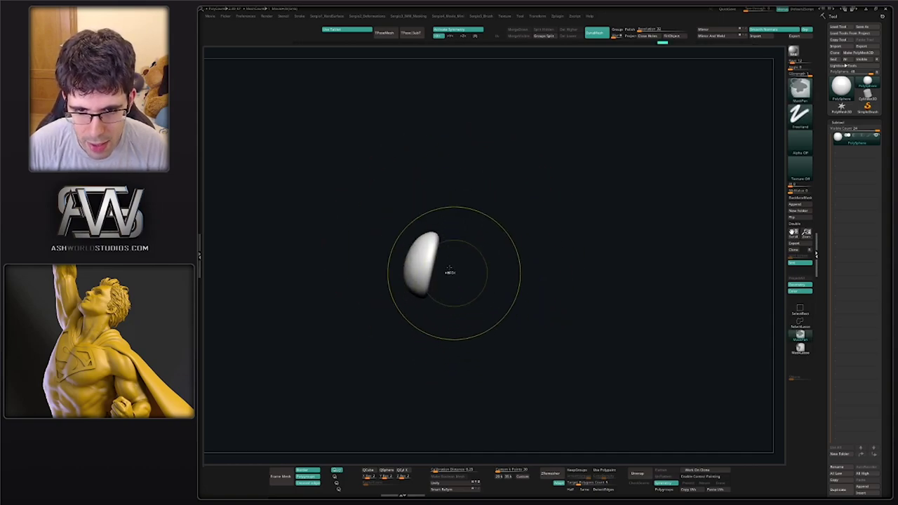
pyautogui.scroll(3, 449, 266)
pyautogui.moveTo(449, 266)
pyautogui.mouseDown()
pyautogui.moveTo(466, 296)
pyautogui.moveTo(457, 280)
pyautogui.moveTo(445, 280)
pyautogui.moveTo(452, 290)
pyautogui.mouseUp()
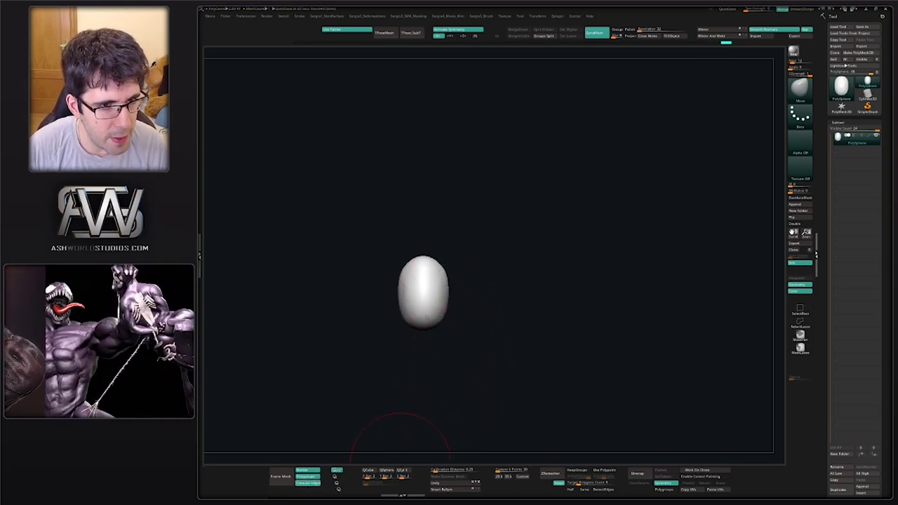
# Pull the egg into a longer torso with the Move brush
pyautogui.moveTo(358, 319); pyautogui.dragTo(448, 298)
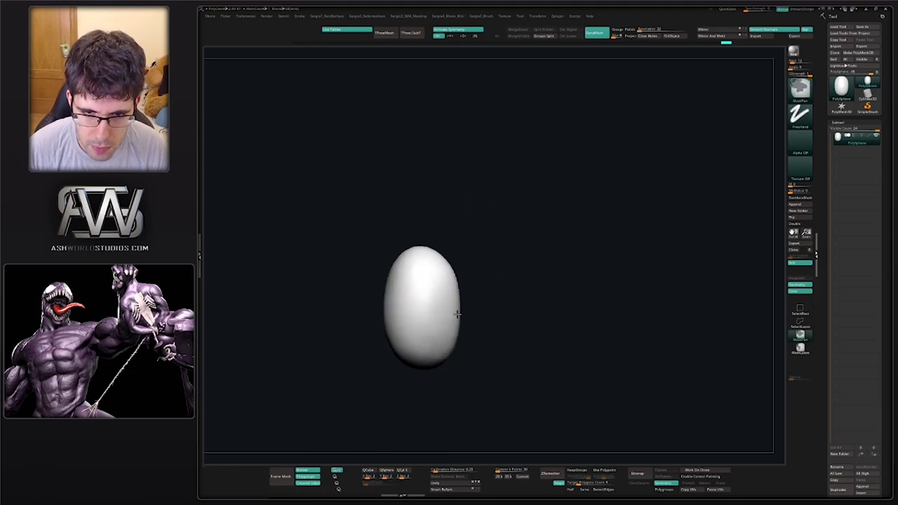
pyautogui.moveTo(457, 344); pyautogui.dragTo(420, 341)
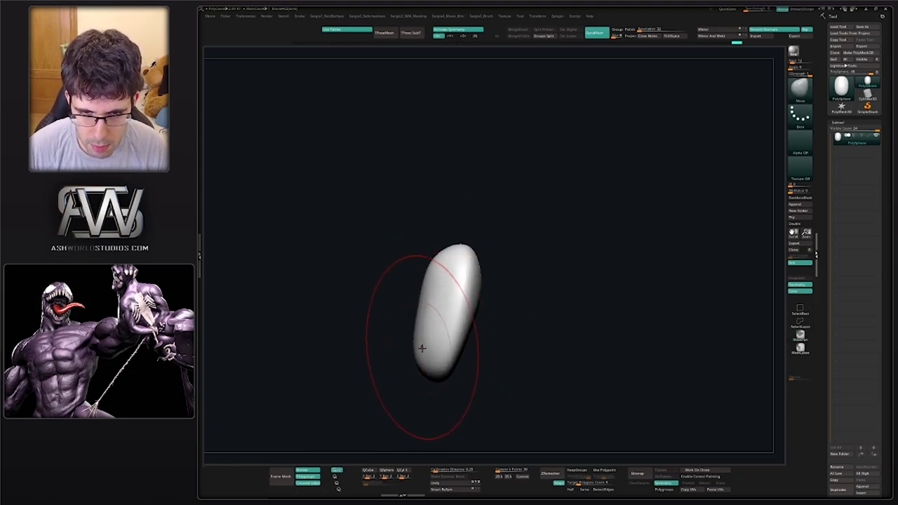
pyautogui.moveTo(420, 393)
pyautogui.mouseDown()
pyautogui.moveTo(443, 385)
pyautogui.moveTo(421, 377)
pyautogui.moveTo(426, 398)
pyautogui.moveTo(413, 382)
pyautogui.mouseUp()
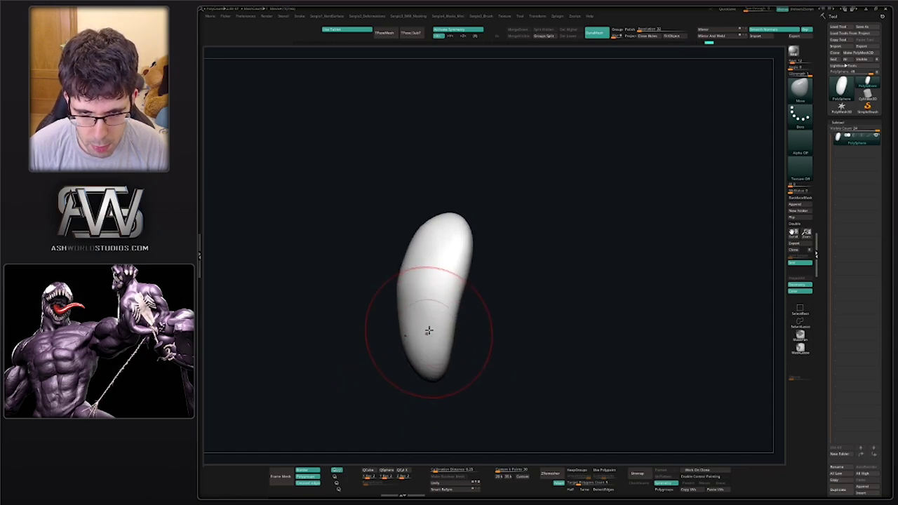
pyautogui.moveTo(426, 327)
pyautogui.mouseDown()
pyautogui.moveTo(451, 324)
pyautogui.moveTo(442, 393)
pyautogui.moveTo(451, 288)
pyautogui.moveTo(445, 341)
pyautogui.moveTo(463, 316)
pyautogui.moveTo(479, 351)
pyautogui.moveTo(463, 297)
pyautogui.moveTo(541, 306)
pyautogui.mouseUp()
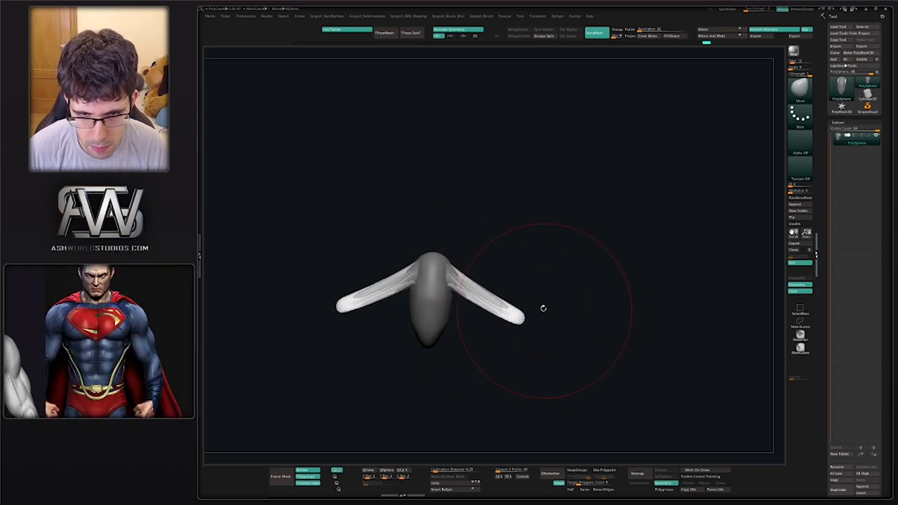
# Face the figure front, shrink the brush, then pull down two legs and smooth them
pyautogui.moveTo(467, 348)
pyautogui.keyDown('alt'); pyautogui.mouseDown()
pyautogui.moveTo(458, 305)
pyautogui.moveTo(446, 300)
pyautogui.mouseUp(); pyautogui.keyUp('alt')
pyautogui.press('s')
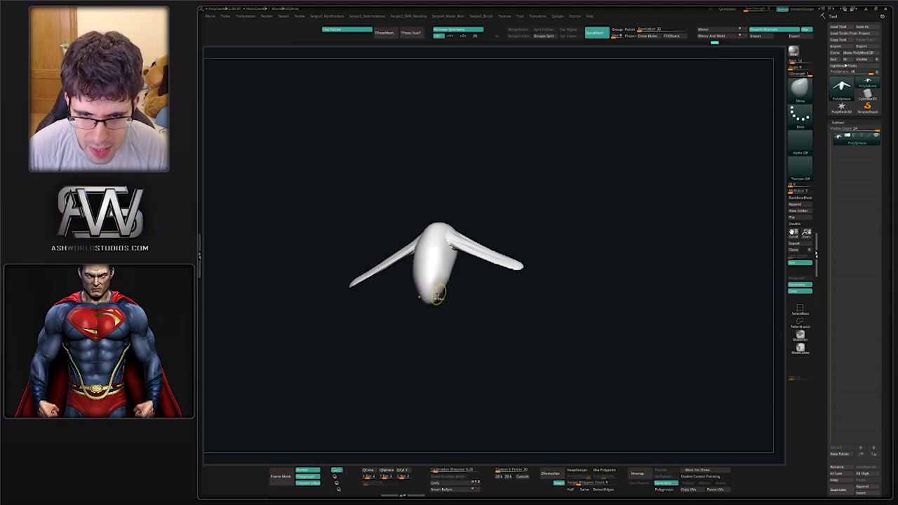
pyautogui.keyDown('shift'); pyautogui.moveTo(456, 309); pyautogui.dragTo(495, 423); pyautogui.keyUp('shift')
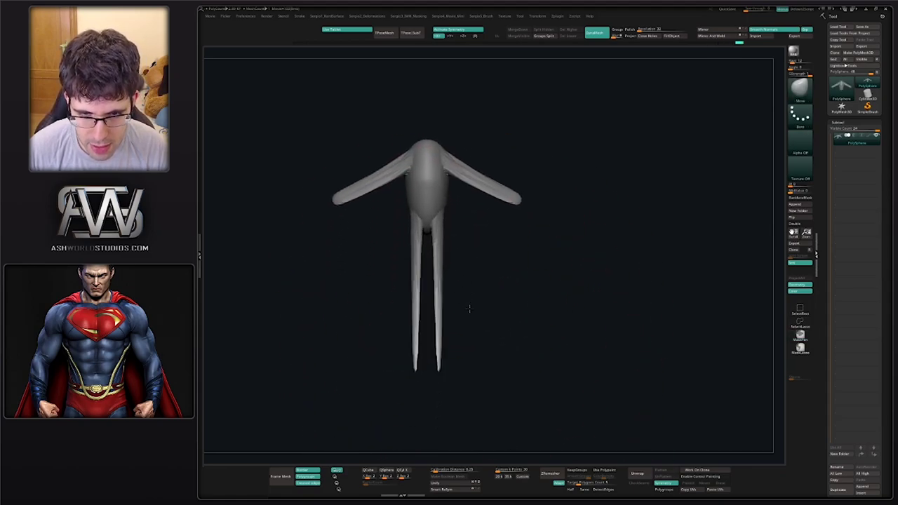
pyautogui.hotkey('ctrl', 'shift')
pyautogui.click(442, 349)
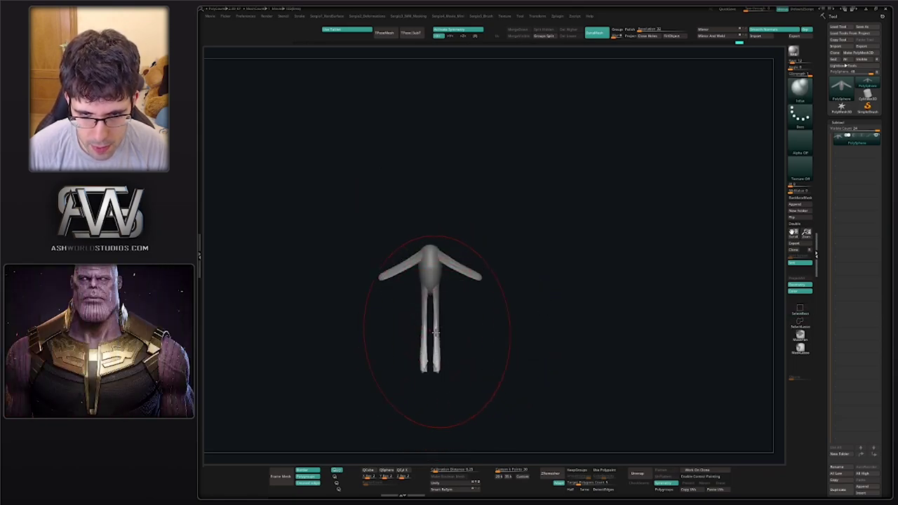
pyautogui.keyDown('shift'); pyautogui.moveTo(436, 356); pyautogui.dragTo(442, 375); pyautogui.keyUp('shift')
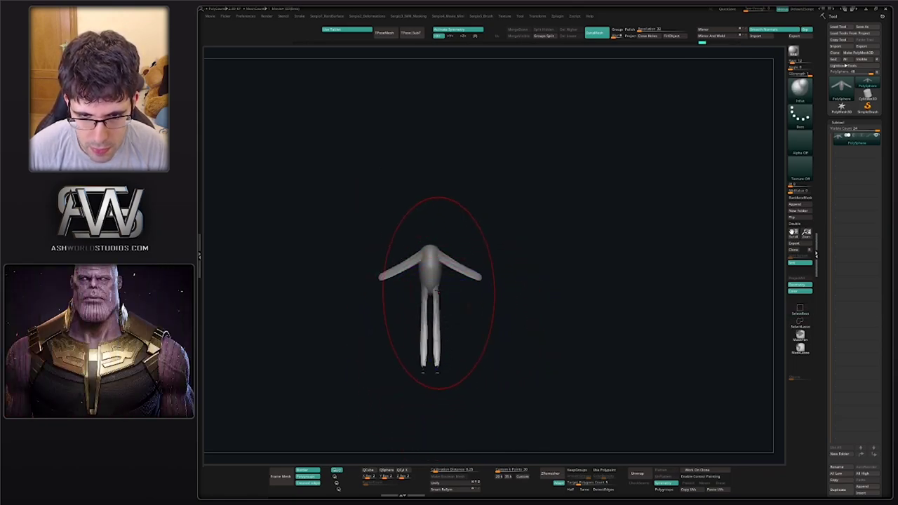
# Switch to the Move brush (BMV) and subdivide the mesh once with Ctrl+D
pyautogui.moveTo(436, 291)
pyautogui.keyDown('alt'); pyautogui.mouseDown()
pyautogui.moveTo(436, 309)
pyautogui.moveTo(436, 297)
pyautogui.moveTo(461, 296)
pyautogui.moveTo(484, 250)
pyautogui.mouseUp(); pyautogui.keyUp('alt')
pyautogui.press('b')
pyautogui.press('m')
pyautogui.press('v')
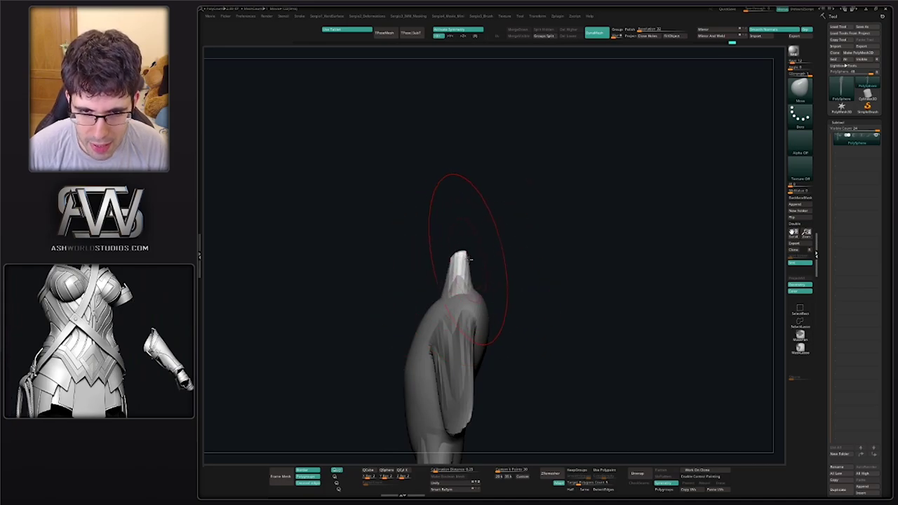
pyautogui.moveTo(484, 260)
pyautogui.mouseDown()
pyautogui.moveTo(507, 260)
pyautogui.moveTo(484, 278)
pyautogui.mouseUp()
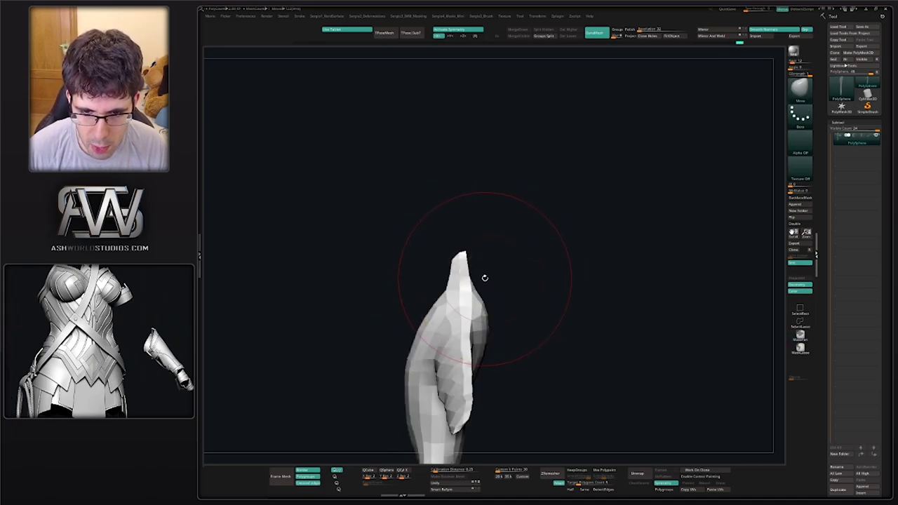
pyautogui.hotkey('ctrl', 'd')
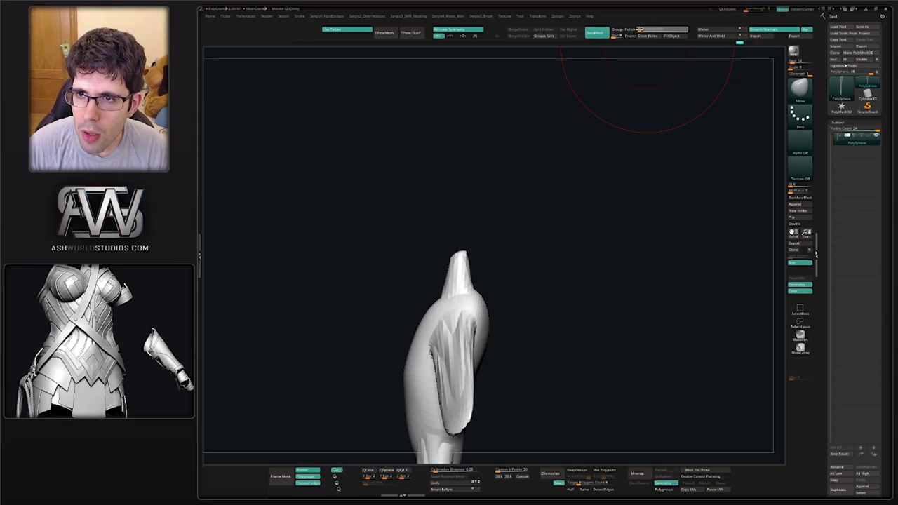
# Mask the body, leave the top unmasked and inflate it into a head, undoing an overblown attempt
pyautogui.moveTo(509, 255); pyautogui.dragTo(495, 239)
pyautogui.press('b')
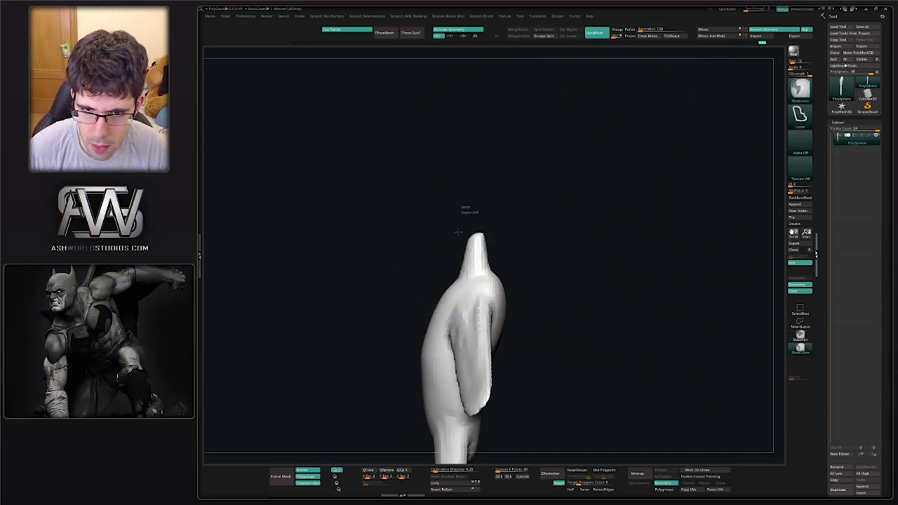
pyautogui.keyDown('ctrl'); pyautogui.click(496, 256); pyautogui.keyUp('ctrl')
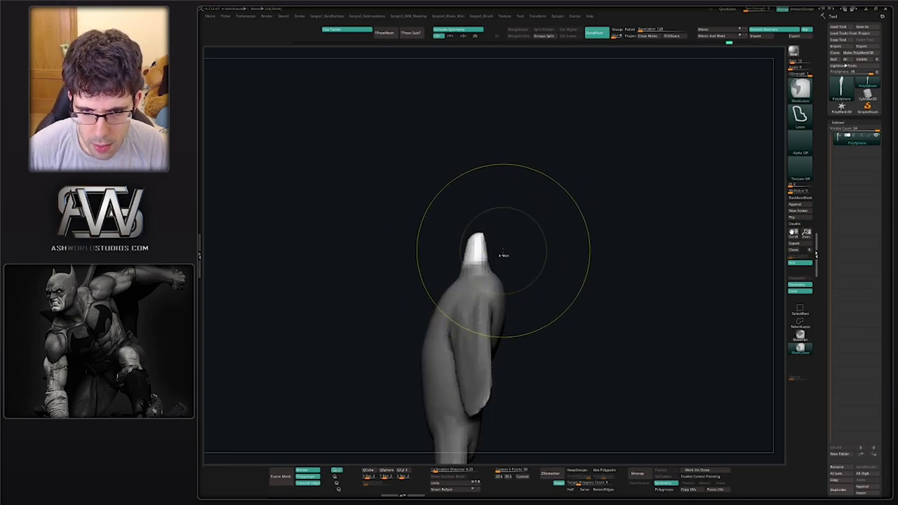
pyautogui.keyDown('ctrl'); pyautogui.click(503, 254); pyautogui.keyUp('ctrl')
pyautogui.keyDown('ctrl'); pyautogui.click(491, 252); pyautogui.keyUp('ctrl')
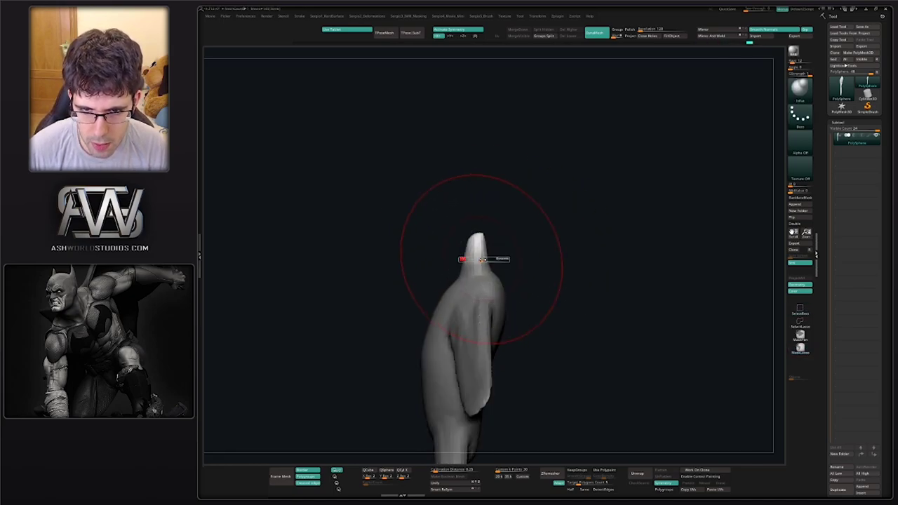
pyautogui.moveTo(490, 253); pyautogui.dragTo(489, 246)
pyautogui.hotkey('ctrl', 'z')
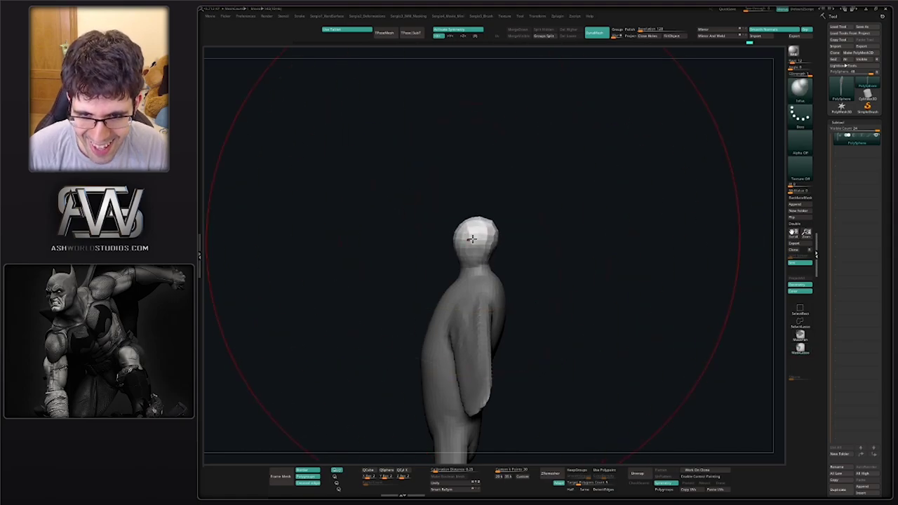
# Clear the mask, turn to a side view, and bend and smooth the legs' profile
pyautogui.keyDown('shift'); pyautogui.moveTo(475, 214); pyautogui.dragTo(504, 277); pyautogui.keyUp('shift')
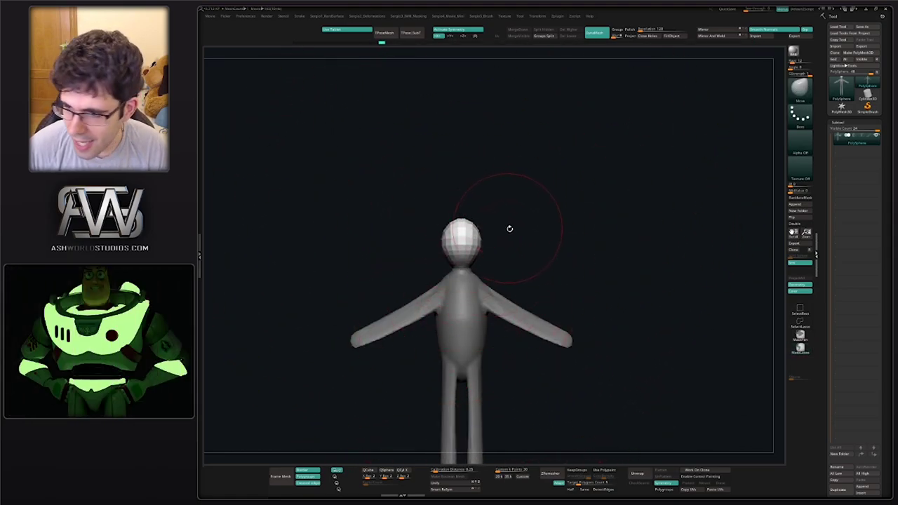
pyautogui.moveTo(531, 231)
pyautogui.keyDown('alt'); pyautogui.mouseDown()
pyautogui.moveTo(511, 281)
pyautogui.moveTo(532, 314)
pyautogui.moveTo(555, 270)
pyautogui.moveTo(590, 291)
pyautogui.moveTo(616, 267)
pyautogui.mouseUp(); pyautogui.keyUp('alt')
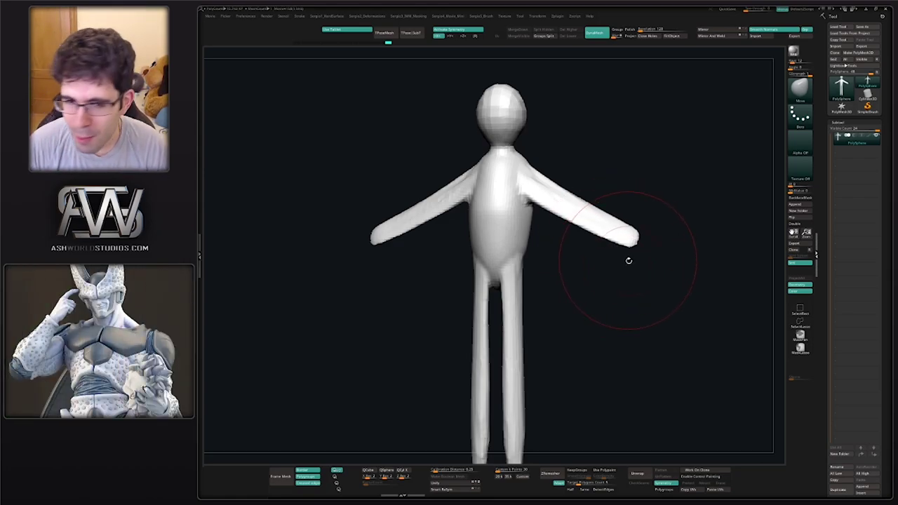
pyautogui.moveTo(629, 260); pyautogui.dragTo(525, 244)
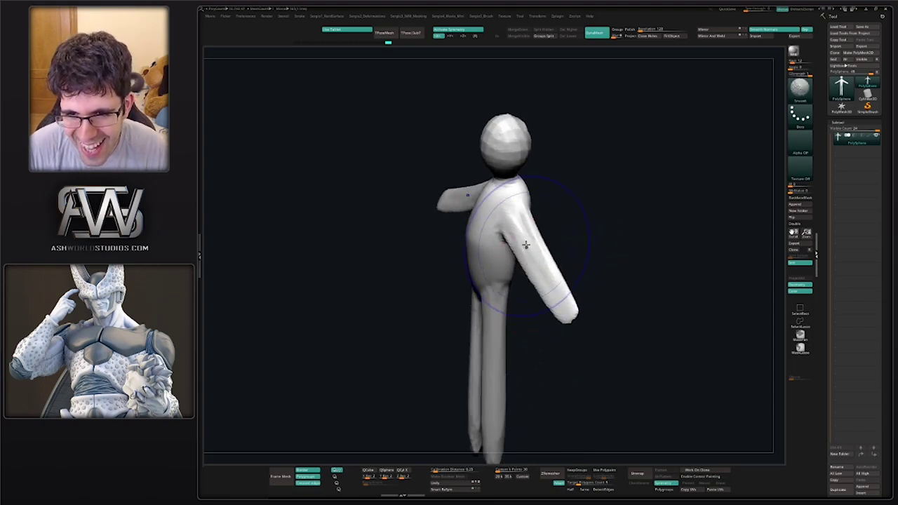
pyautogui.moveTo(540, 301)
pyautogui.mouseDown()
pyautogui.moveTo(538, 254)
pyautogui.moveTo(495, 215)
pyautogui.moveTo(533, 237)
pyautogui.moveTo(545, 190)
pyautogui.moveTo(569, 215)
pyautogui.mouseUp()
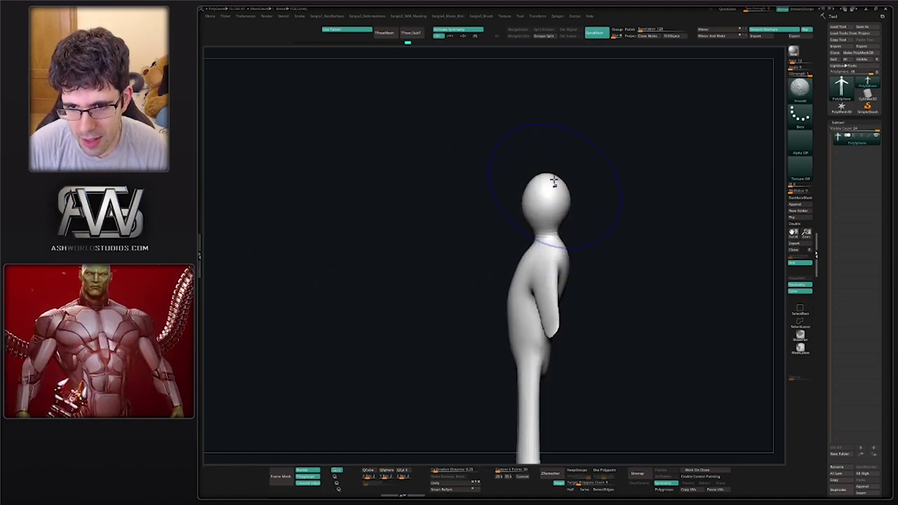
pyautogui.moveTo(534, 257)
pyautogui.mouseDown()
pyautogui.moveTo(533, 294)
pyautogui.moveTo(517, 256)
pyautogui.moveTo(473, 316)
pyautogui.moveTo(491, 364)
pyautogui.mouseUp()
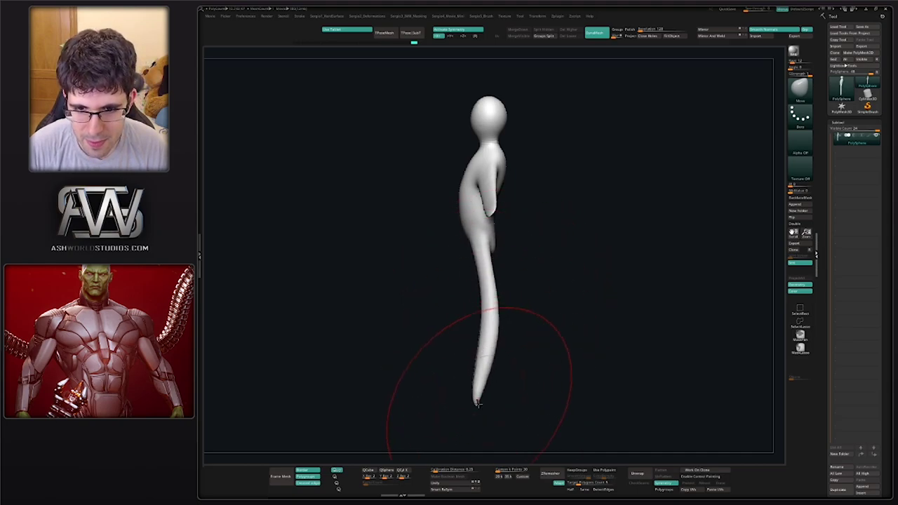
pyautogui.moveTo(500, 416); pyautogui.dragTo(495, 403)
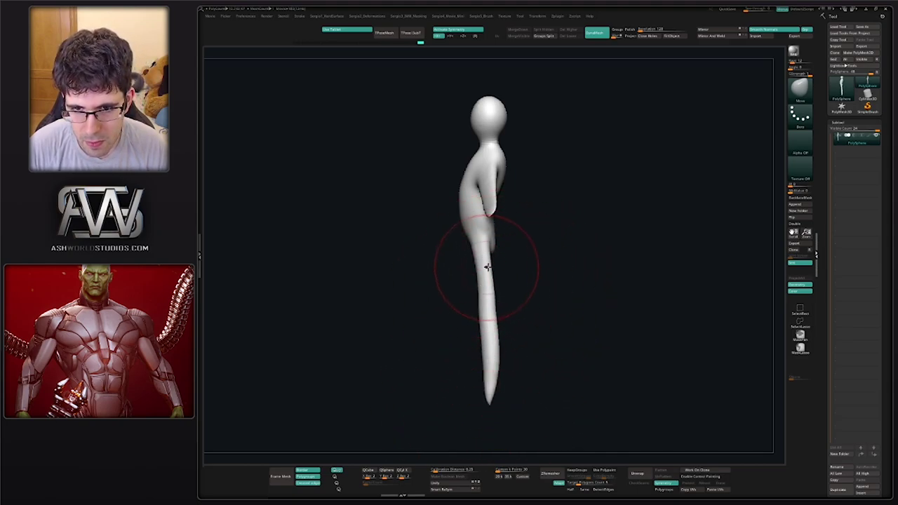
pyautogui.moveTo(486, 267)
pyautogui.keyDown('shift'); pyautogui.mouseDown()
pyautogui.moveTo(487, 374)
pyautogui.moveTo(491, 315)
pyautogui.moveTo(479, 262)
pyautogui.moveTo(481, 340)
pyautogui.mouseUp(); pyautogui.keyUp('shift')
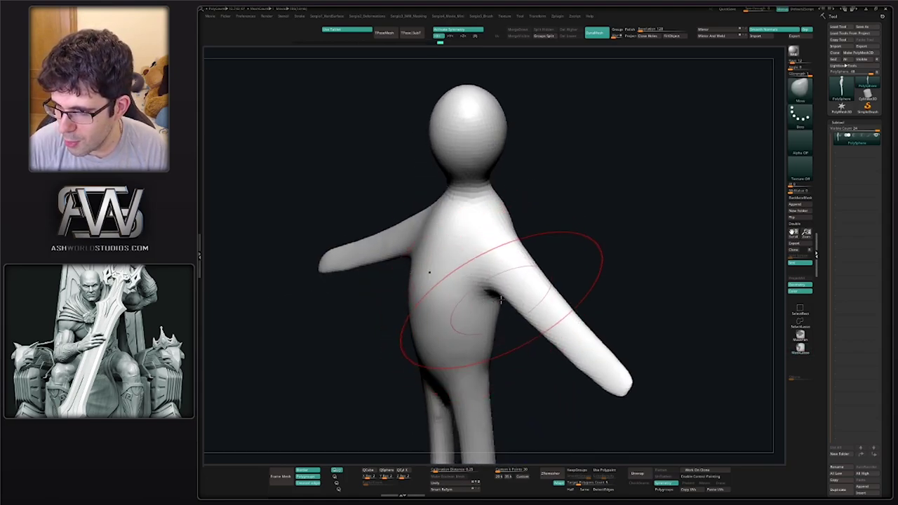
# Reshape both arms symmetrically from shoulders to hands, then smooth them
pyautogui.moveTo(496, 291)
pyautogui.mouseDown()
pyautogui.moveTo(541, 297)
pyautogui.moveTo(540, 341)
pyautogui.moveTo(598, 368)
pyautogui.moveTo(521, 300)
pyautogui.mouseUp()
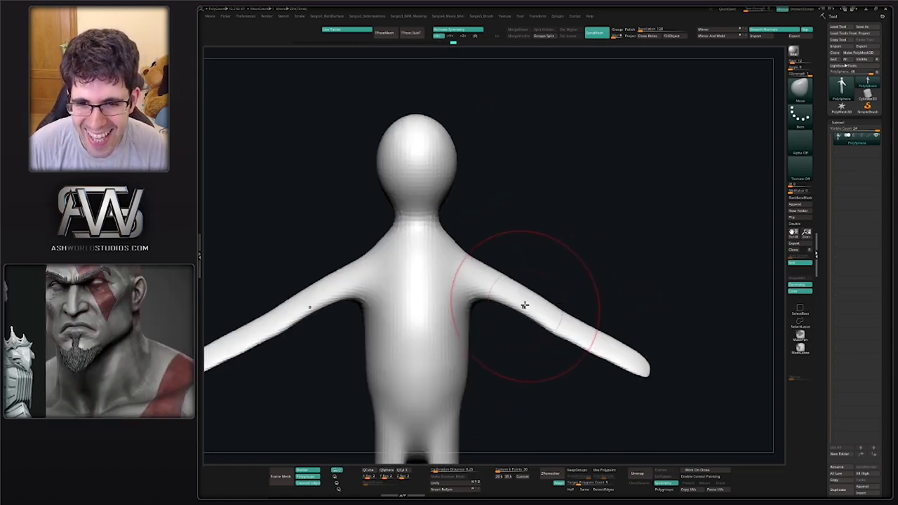
pyautogui.moveTo(481, 273)
pyautogui.mouseDown()
pyautogui.moveTo(573, 330)
pyautogui.moveTo(565, 292)
pyautogui.moveTo(575, 260)
pyautogui.moveTo(599, 232)
pyautogui.moveTo(553, 237)
pyautogui.mouseUp()
pyautogui.press('shift')
pyautogui.moveTo(517, 277)
pyautogui.mouseDown()
pyautogui.moveTo(491, 260)
pyautogui.moveTo(531, 257)
pyautogui.mouseUp()
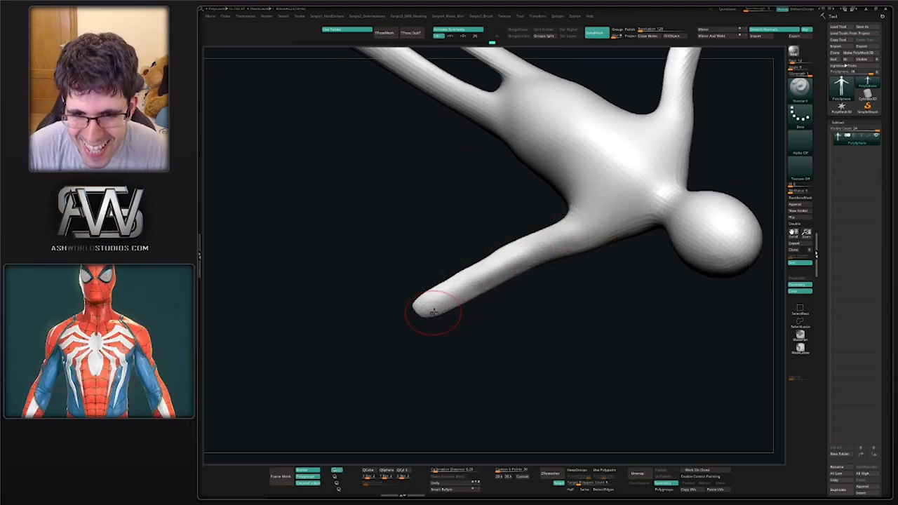
# Turn the figure toward the torso and set the brush alpha to BrushAlpha
pyautogui.press('shift')
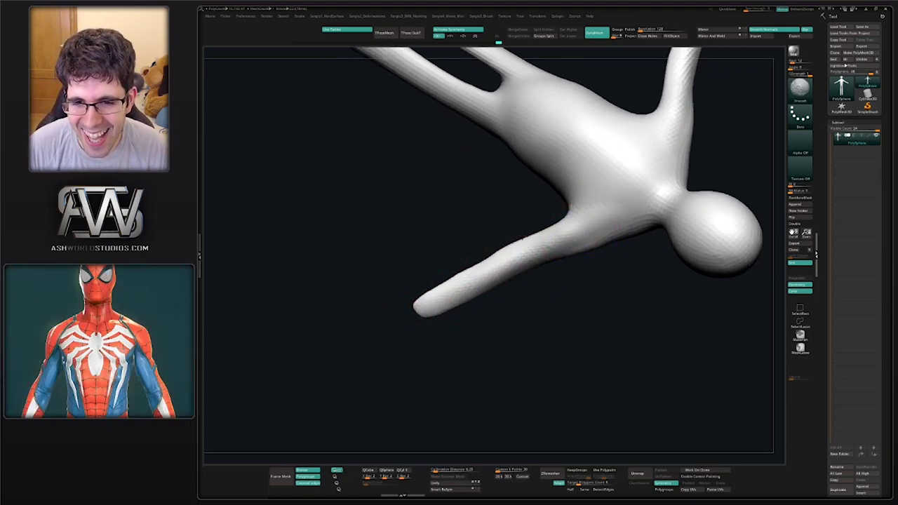
pyautogui.moveTo(456, 294)
pyautogui.mouseDown()
pyautogui.moveTo(449, 309)
pyautogui.moveTo(437, 307)
pyautogui.moveTo(541, 257)
pyautogui.moveTo(567, 266)
pyautogui.mouseUp()
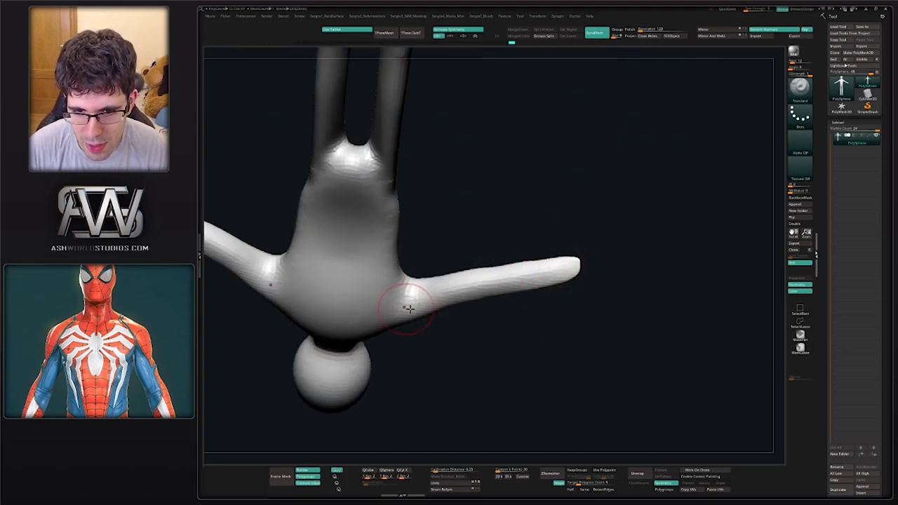
pyautogui.moveTo(409, 309); pyautogui.dragTo(476, 336)
pyautogui.moveTo(595, 257)
pyautogui.mouseDown()
pyautogui.moveTo(594, 281)
pyautogui.moveTo(596, 185)
pyautogui.moveTo(551, 206)
pyautogui.mouseUp()
pyautogui.moveTo(551, 206)
pyautogui.keyDown('ctrl'); pyautogui.mouseDown(button='right')
pyautogui.moveTo(549, 245)
pyautogui.moveTo(490, 242)
pyautogui.mouseUp(button='right'); pyautogui.keyUp('ctrl')
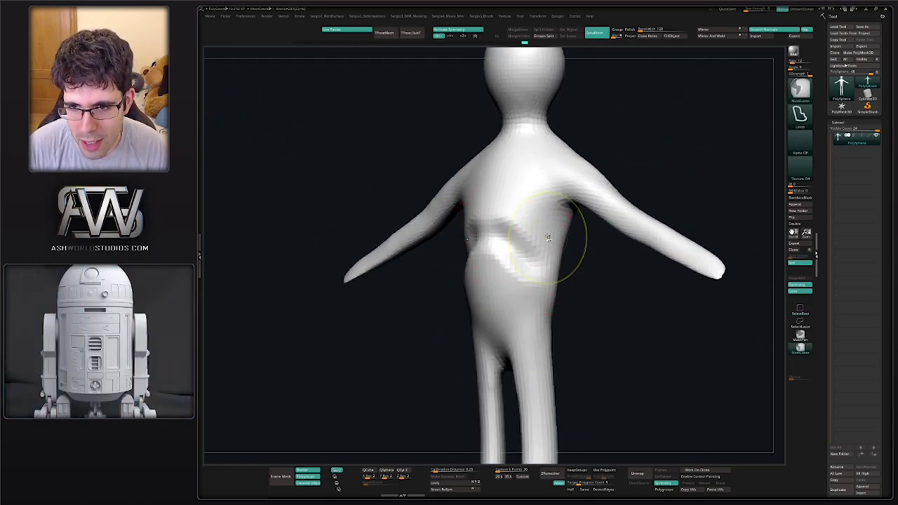
pyautogui.click(800, 152)
pyautogui.click(609, 150)
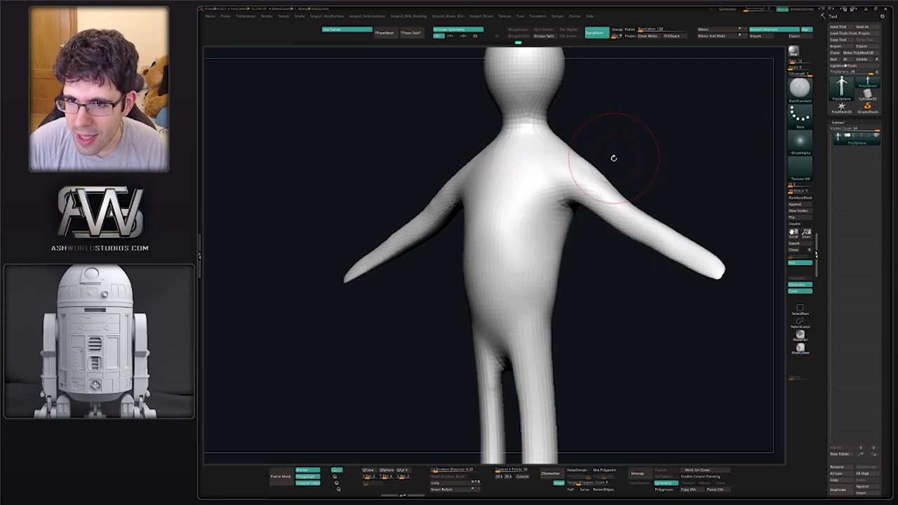
# Switch to the Standard brush (BST) and carve diagonal creases into the chest
pyautogui.press('b')
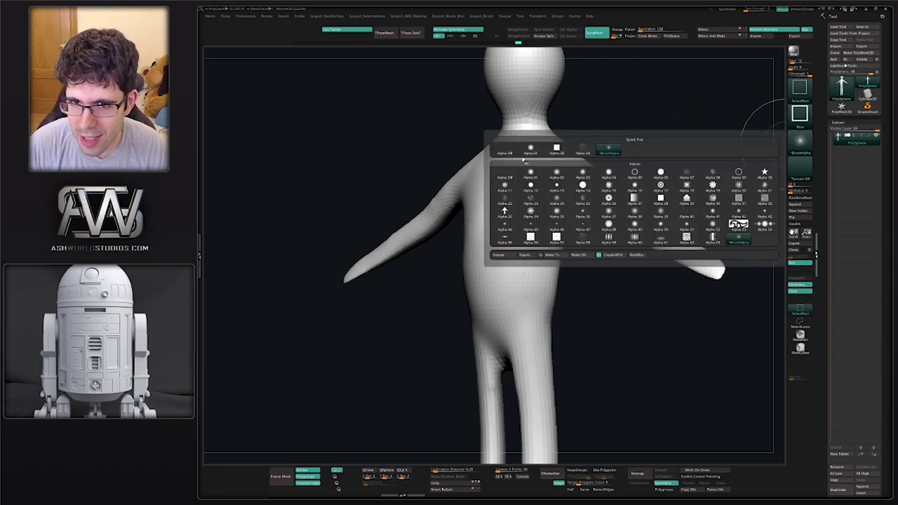
pyautogui.press('s')
pyautogui.press('t')
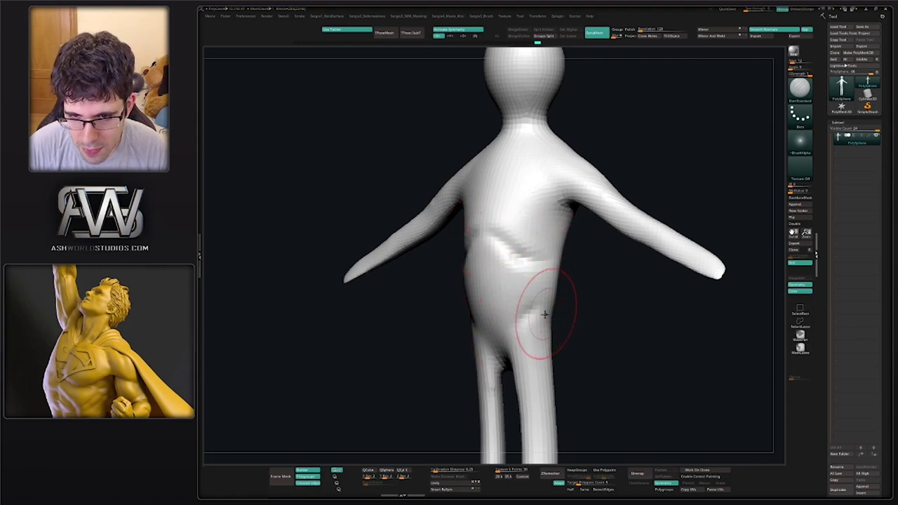
pyautogui.moveTo(503, 297)
pyautogui.mouseDown()
pyautogui.moveTo(484, 290)
pyautogui.moveTo(519, 308)
pyautogui.mouseUp()
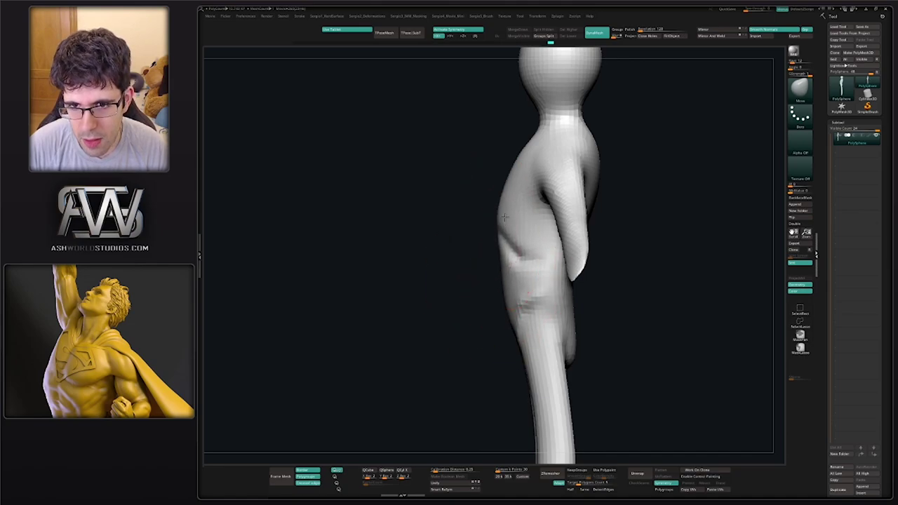
pyautogui.moveTo(503, 217); pyautogui.dragTo(525, 201)
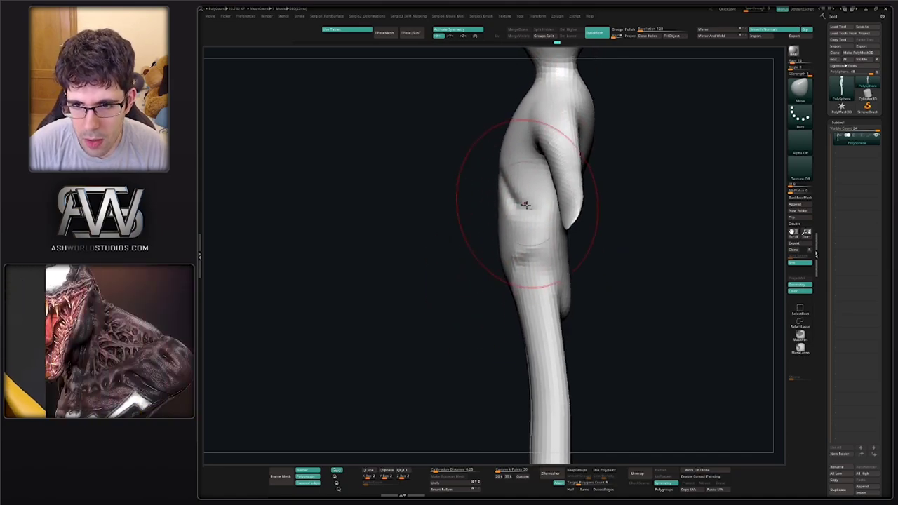
pyautogui.moveTo(545, 291)
pyautogui.mouseDown()
pyautogui.moveTo(566, 282)
pyautogui.moveTo(546, 305)
pyautogui.mouseUp()
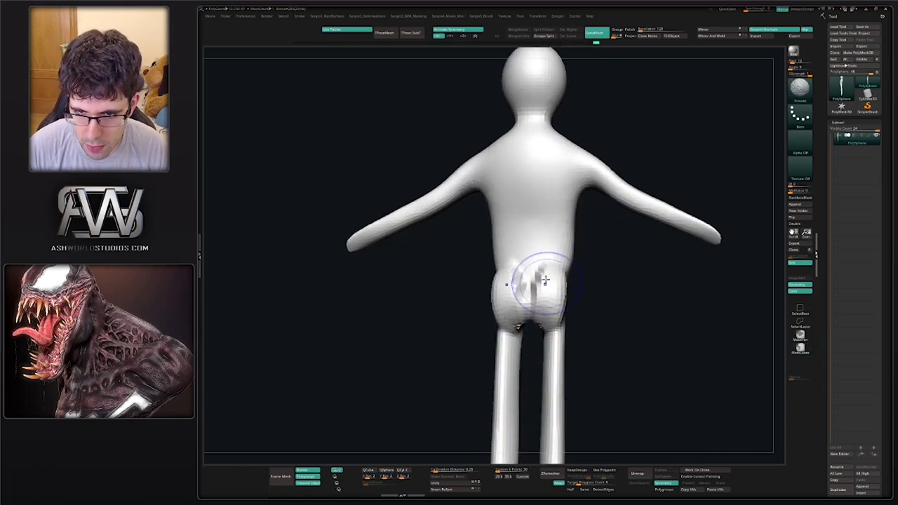
pyautogui.moveTo(555, 323)
pyautogui.mouseDown()
pyautogui.moveTo(561, 293)
pyautogui.moveTo(551, 350)
pyautogui.moveTo(551, 303)
pyautogui.mouseUp()
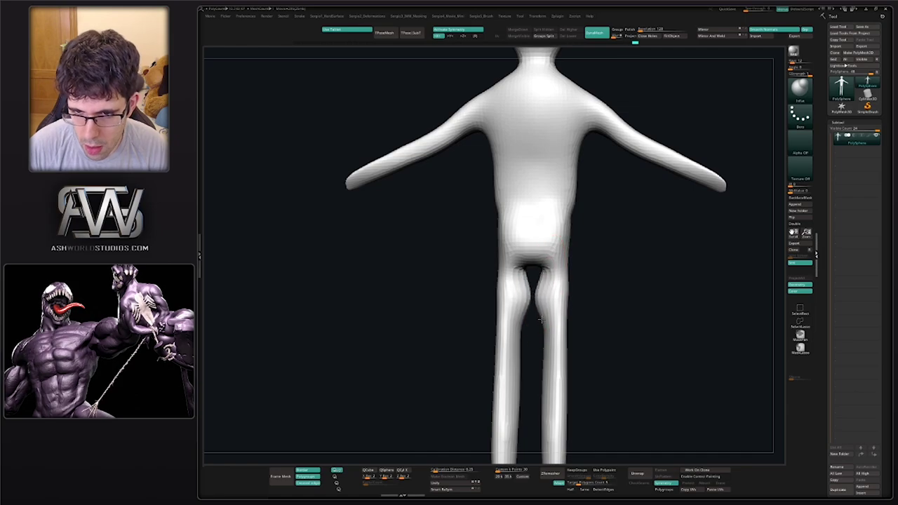
# Smooth the inner thighs, sculpt and smooth strokes across the chest, then zoom toward the head
pyautogui.moveTo(546, 354)
pyautogui.keyDown('shift'); pyautogui.mouseDown()
pyautogui.moveTo(540, 305)
pyautogui.moveTo(574, 294)
pyautogui.mouseUp(); pyautogui.keyUp('shift')
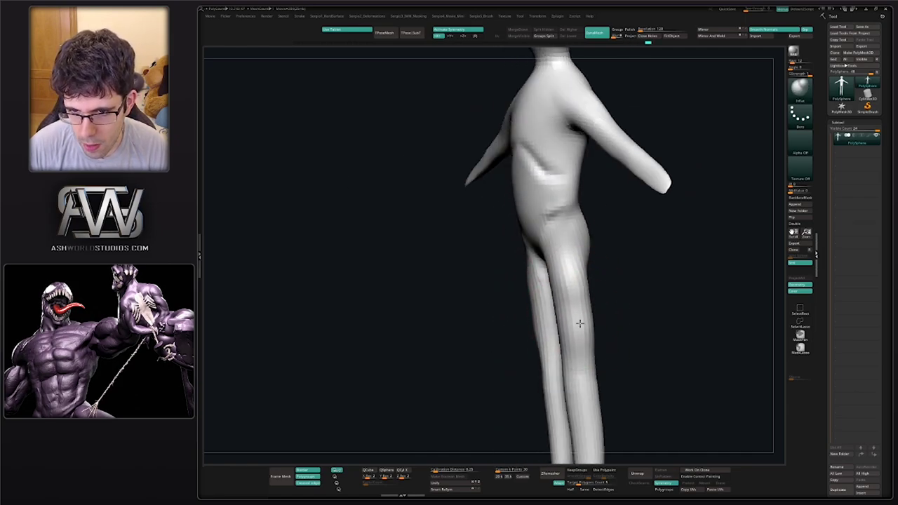
pyautogui.keyDown('shift'); pyautogui.moveTo(557, 256); pyautogui.dragTo(563, 315); pyautogui.keyUp('shift')
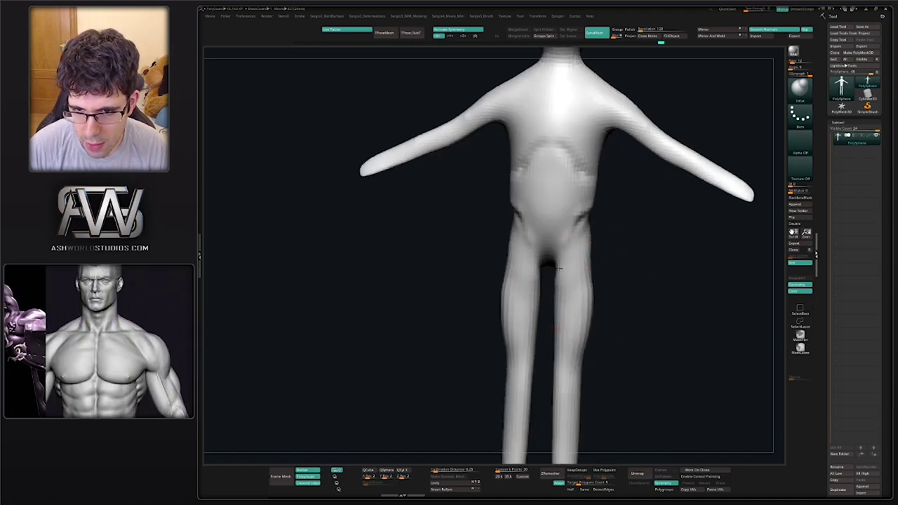
pyautogui.keyDown('ctrl'); pyautogui.moveTo(581, 311); pyautogui.dragTo(547, 268, button='right'); pyautogui.keyUp('ctrl')
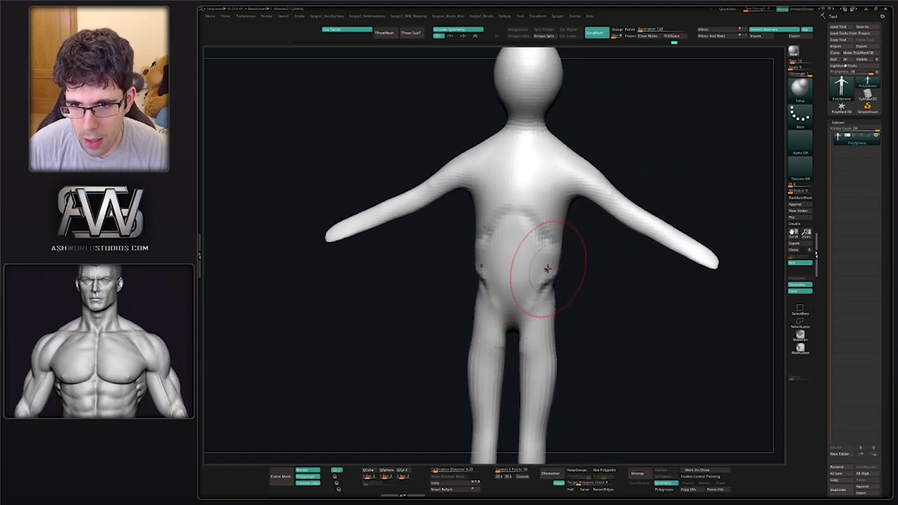
pyautogui.moveTo(560, 230); pyautogui.dragTo(568, 211)
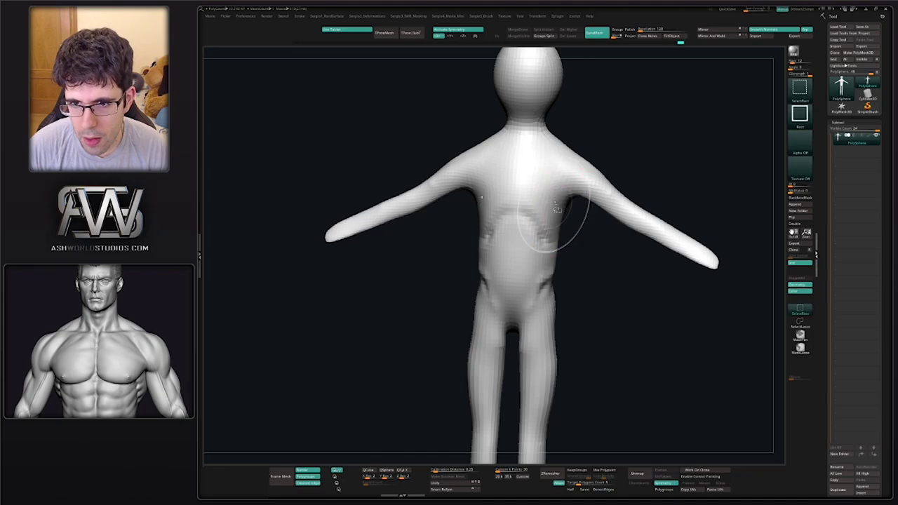
pyautogui.moveTo(554, 218); pyautogui.dragTo(564, 204, button='right')
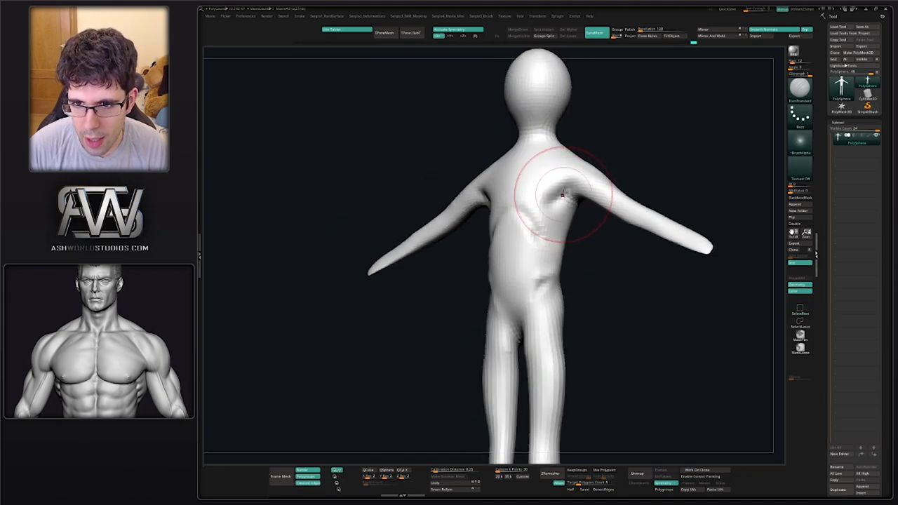
pyautogui.keyDown('shift'); pyautogui.moveTo(565, 192); pyautogui.dragTo(551, 260); pyautogui.keyUp('shift')
pyautogui.keyDown('shift'); pyautogui.moveTo(551, 259); pyautogui.dragTo(563, 206, button='right'); pyautogui.keyUp('shift')
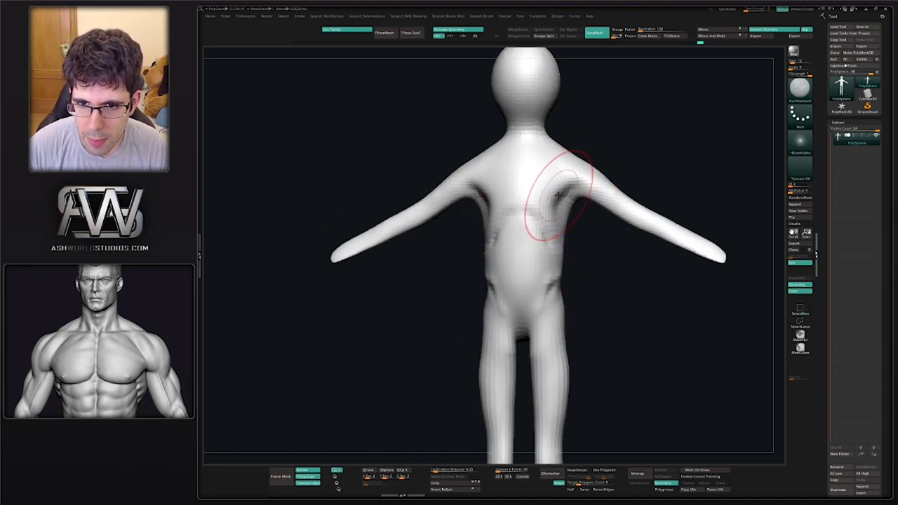
pyautogui.moveTo(550, 205)
pyautogui.mouseDown(button='right')
pyautogui.moveTo(512, 266)
pyautogui.moveTo(474, 257)
pyautogui.moveTo(453, 287)
pyautogui.moveTo(477, 260)
pyautogui.moveTo(449, 223)
pyautogui.mouseUp(button='right')
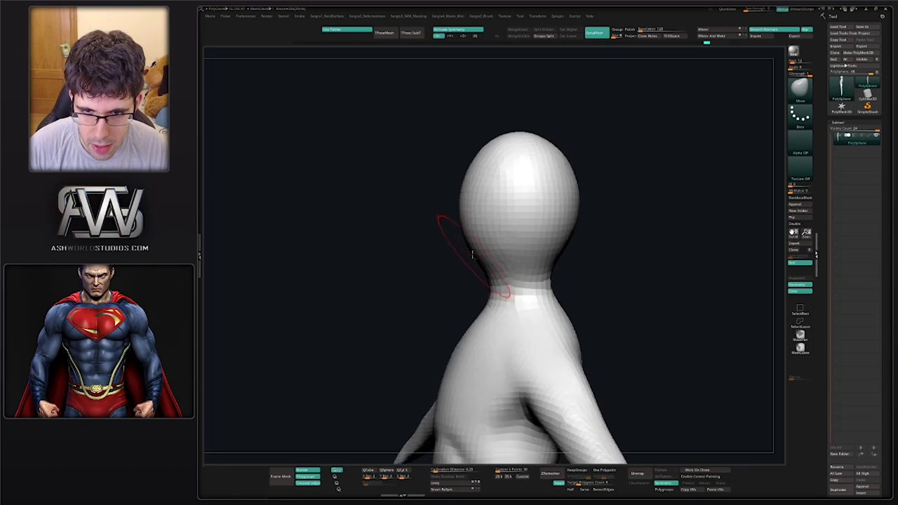
# Try the DamStandard brush, then switch to Move and pull in the back of the head
pyautogui.press('b')
pyautogui.press('d')
pyautogui.press('s')
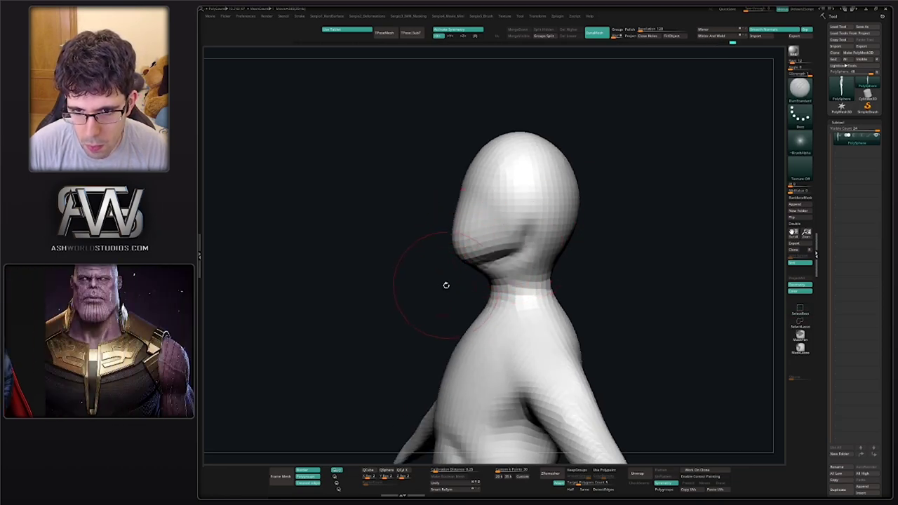
pyautogui.moveTo(444, 282)
pyautogui.mouseDown(button='right')
pyautogui.moveTo(489, 261)
pyautogui.moveTo(461, 258)
pyautogui.mouseUp(button='right')
pyautogui.press('b')
pyautogui.press('m')
pyautogui.press('v')
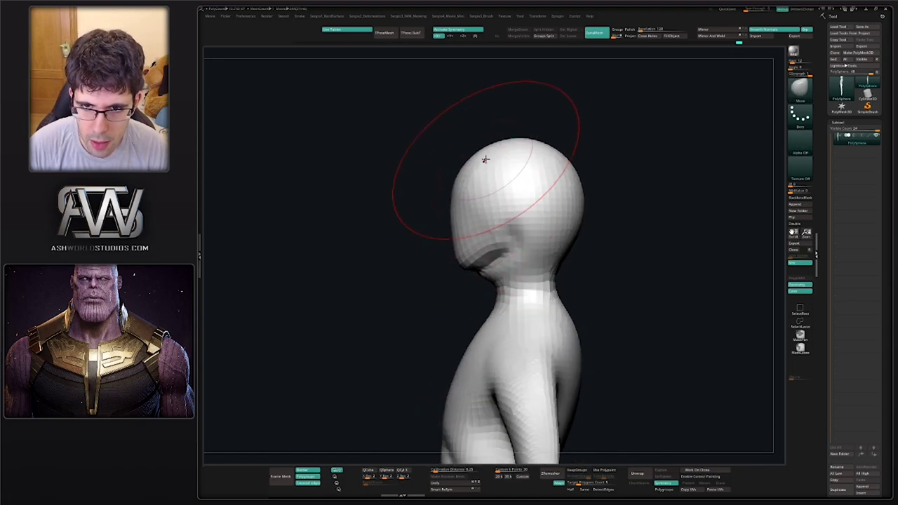
pyautogui.moveTo(561, 175); pyautogui.dragTo(563, 209, button='right')
pyautogui.moveTo(564, 209); pyautogui.dragTo(560, 208)
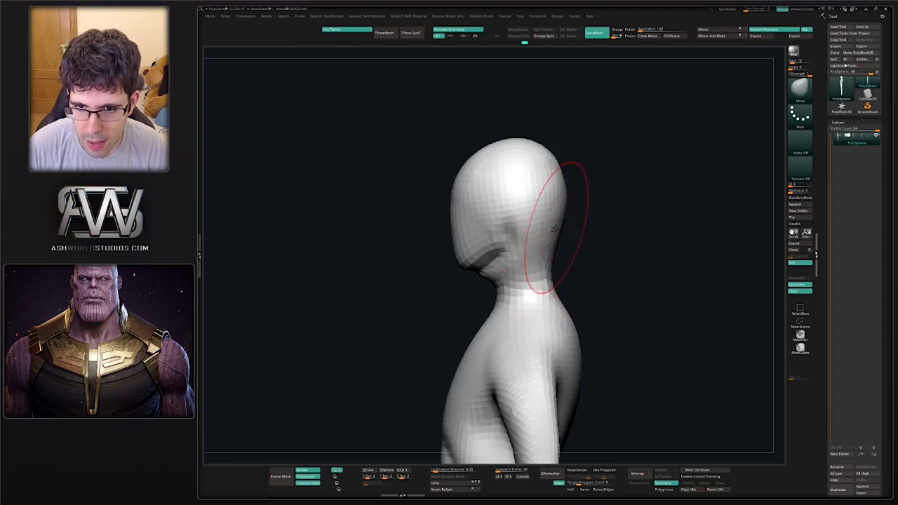
# Rotate around the head and smooth its faceted surface
pyautogui.moveTo(521, 289)
pyautogui.mouseDown(button='right')
pyautogui.moveTo(478, 267)
pyautogui.moveTo(466, 291)
pyautogui.mouseUp(button='right')
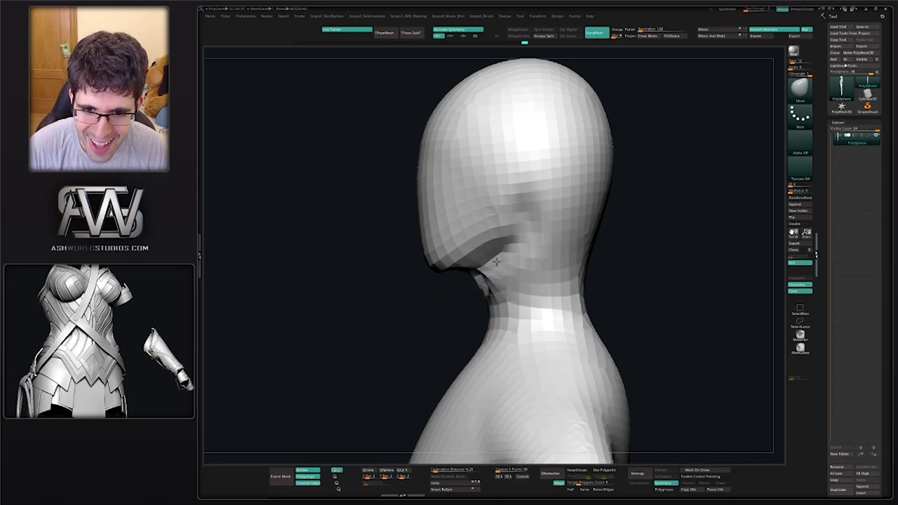
pyautogui.moveTo(511, 228); pyautogui.dragTo(527, 226, button='right')
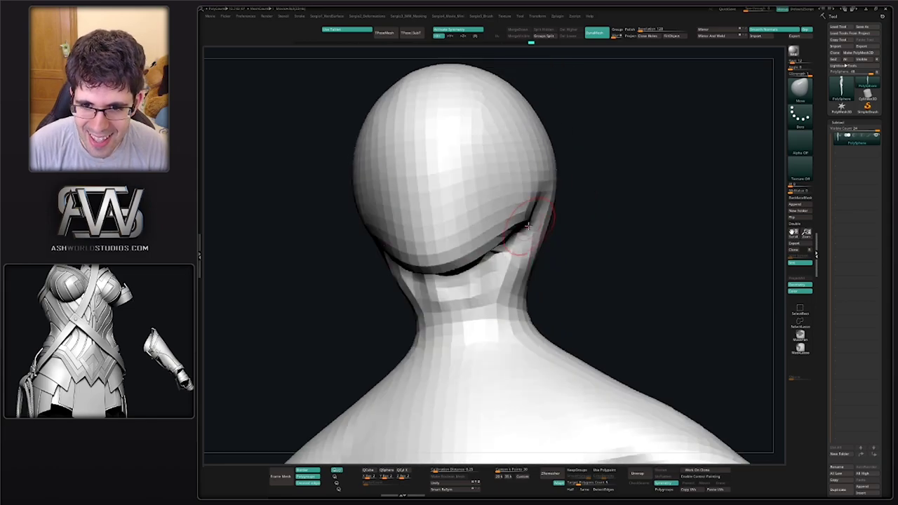
pyautogui.moveTo(524, 275); pyautogui.dragTo(534, 253, button='right')
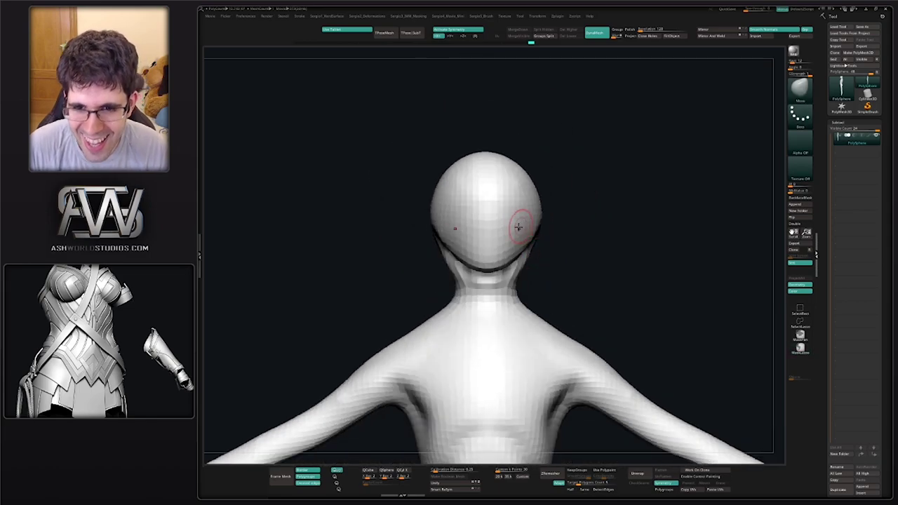
pyautogui.moveTo(517, 226)
pyautogui.keyDown('shift'); pyautogui.mouseDown()
pyautogui.moveTo(547, 233)
pyautogui.moveTo(559, 223)
pyautogui.moveTo(514, 220)
pyautogui.moveTo(529, 205)
pyautogui.mouseUp(); pyautogui.keyUp('shift')
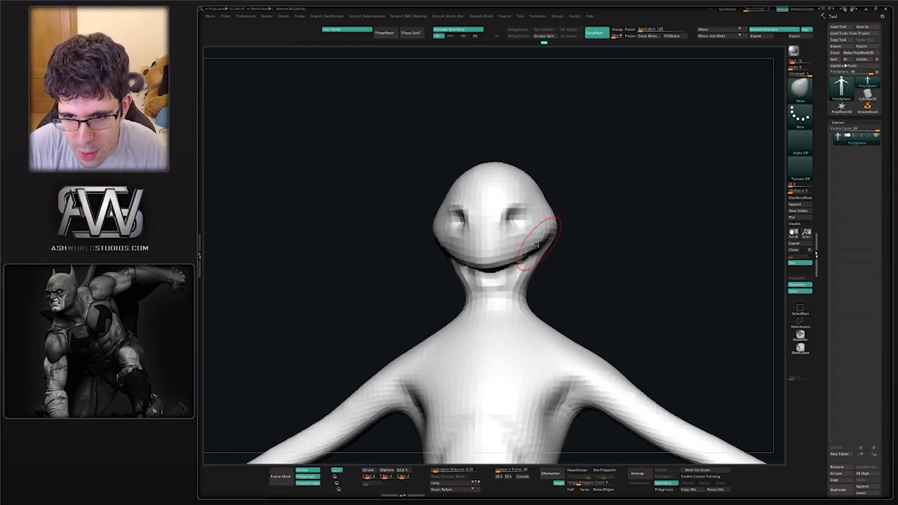
pyautogui.moveTo(551, 275)
pyautogui.mouseDown()
pyautogui.moveTo(575, 234)
pyautogui.moveTo(596, 255)
pyautogui.moveTo(561, 266)
pyautogui.moveTo(526, 243)
pyautogui.mouseUp()
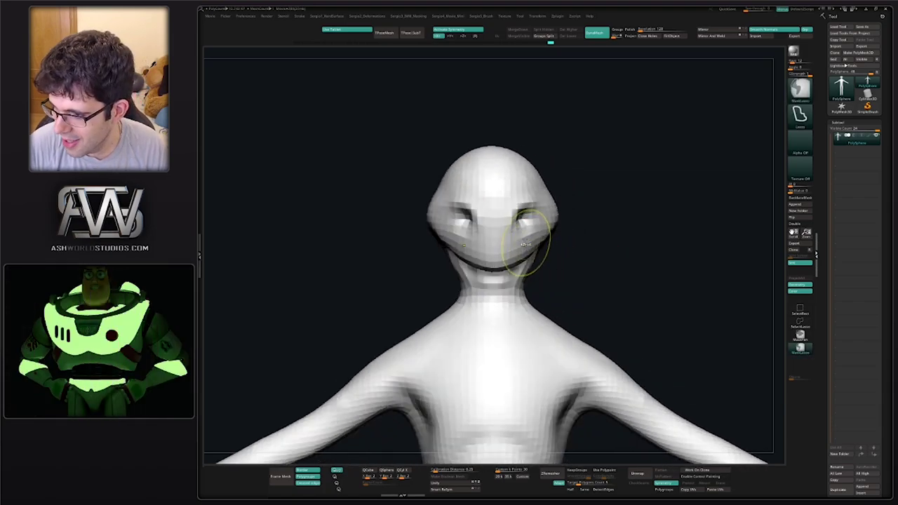
# Undo the carved eye sockets and use the Move brush to narrow and lengthen the head
pyautogui.press('b')
pyautogui.press('m')
pyautogui.press('v')
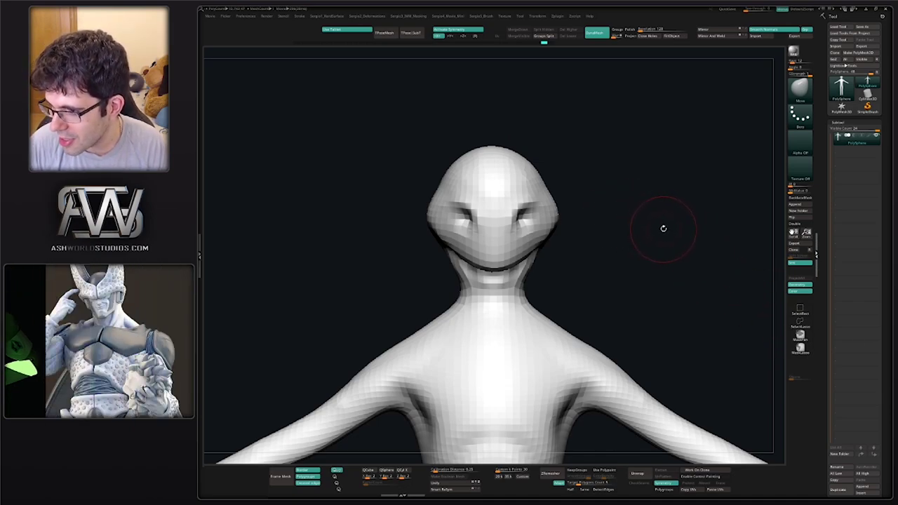
pyautogui.moveTo(664, 226); pyautogui.dragTo(525, 232)
pyautogui.hotkey('ctrl', 'z')
pyautogui.hotkey('ctrl', 'z')
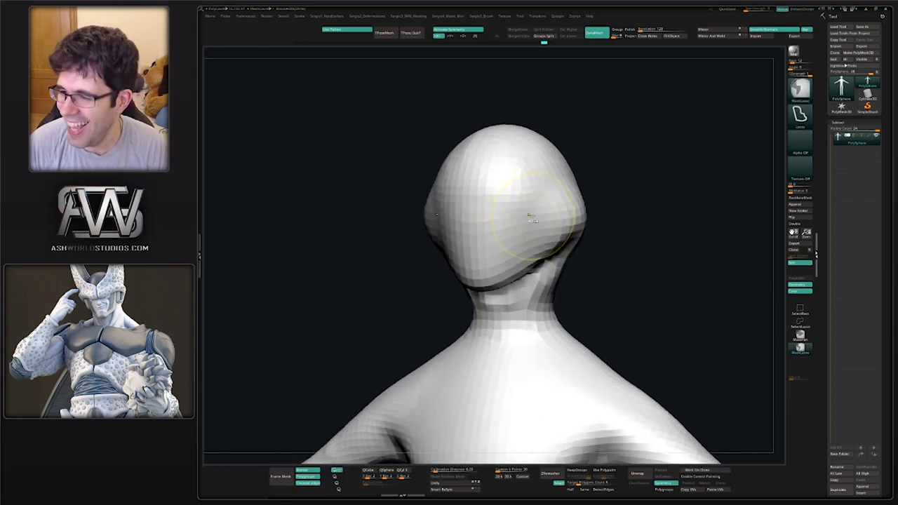
pyautogui.hotkey('ctrl', 'z')
pyautogui.hotkey('ctrl', 'z')
pyautogui.press('space')
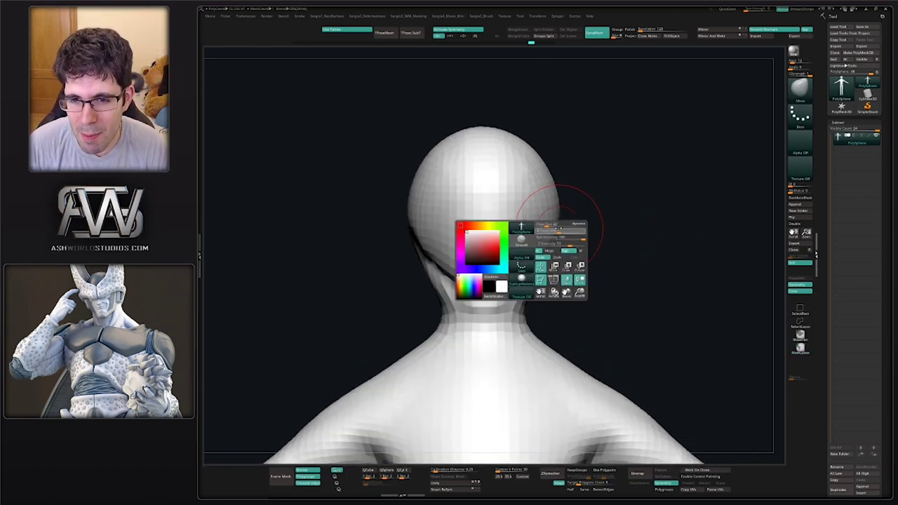
pyautogui.moveTo(567, 216); pyautogui.dragTo(538, 220)
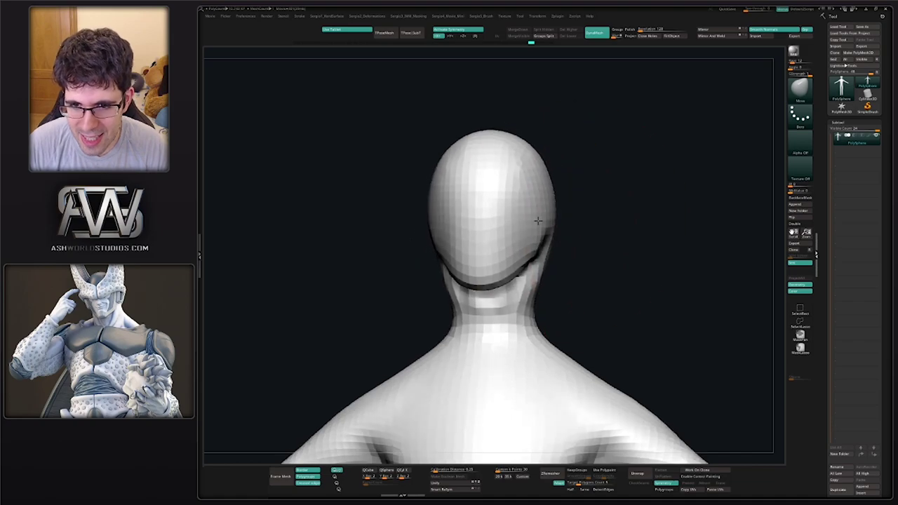
pyautogui.hotkey('ctrl', 'z')
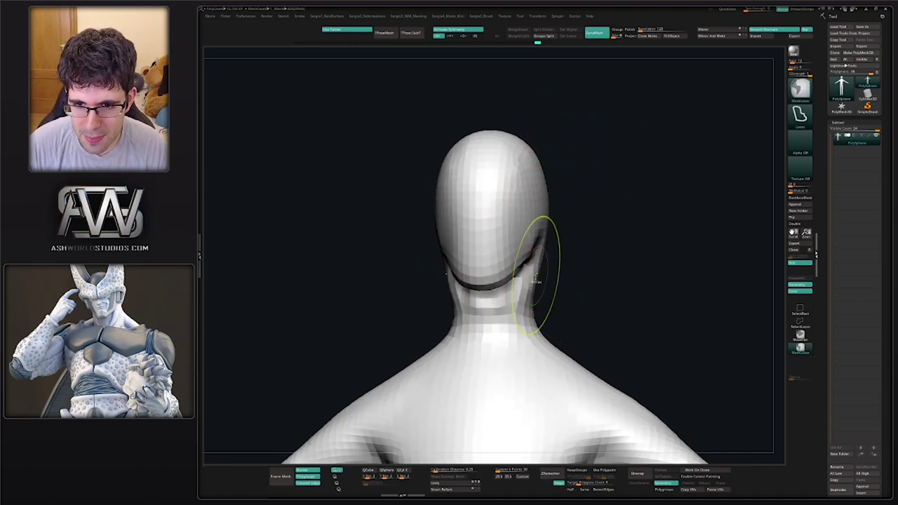
# Orbit the figure through side, front and back views while narrowing the head above the neck
pyautogui.press('f')
pyautogui.keyDown('shift'); pyautogui.moveTo(537, 280); pyautogui.dragTo(525, 285, button='right'); pyautogui.keyUp('shift')
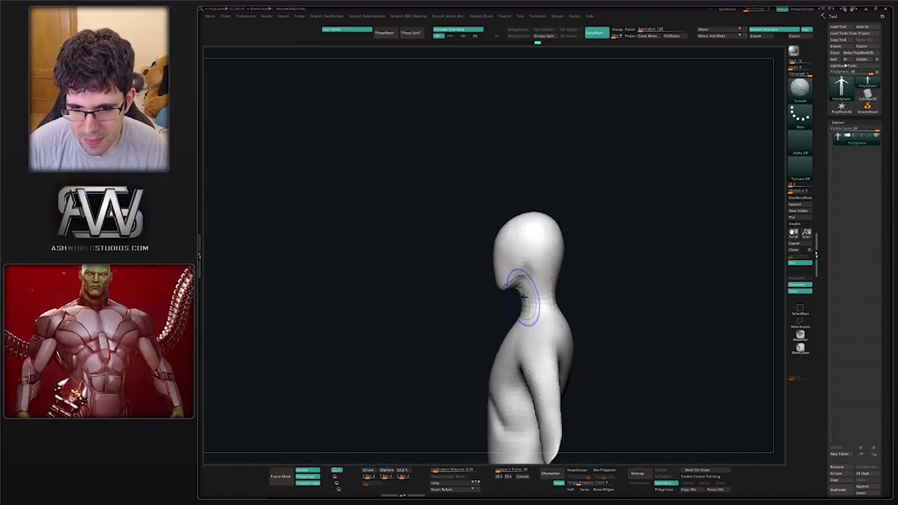
pyautogui.moveTo(601, 250)
pyautogui.keyDown('shift'); pyautogui.mouseDown(button='right')
pyautogui.moveTo(516, 228)
pyautogui.moveTo(520, 258)
pyautogui.mouseUp(button='right'); pyautogui.keyUp('shift')
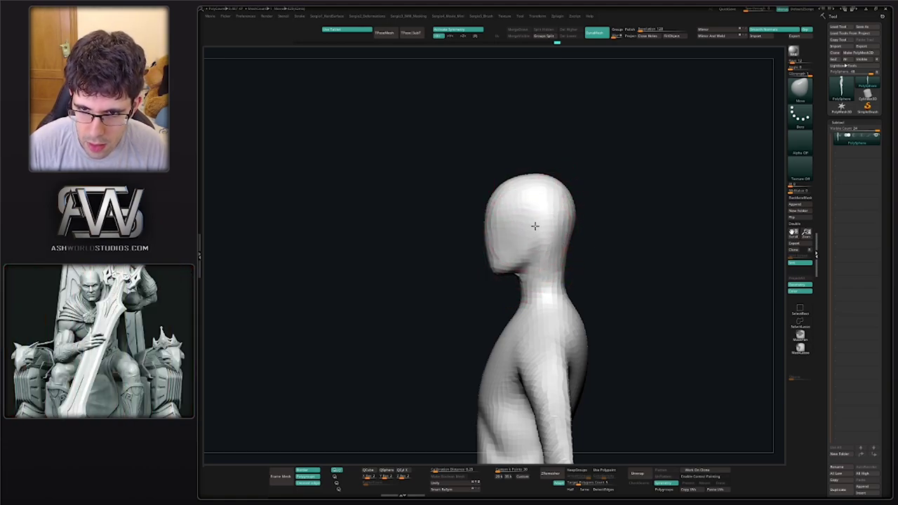
pyautogui.moveTo(540, 204)
pyautogui.keyDown('shift'); pyautogui.mouseDown(button='right')
pyautogui.moveTo(558, 234)
pyautogui.moveTo(619, 237)
pyautogui.moveTo(566, 225)
pyautogui.moveTo(579, 203)
pyautogui.moveTo(575, 233)
pyautogui.mouseUp(button='right'); pyautogui.keyUp('shift')
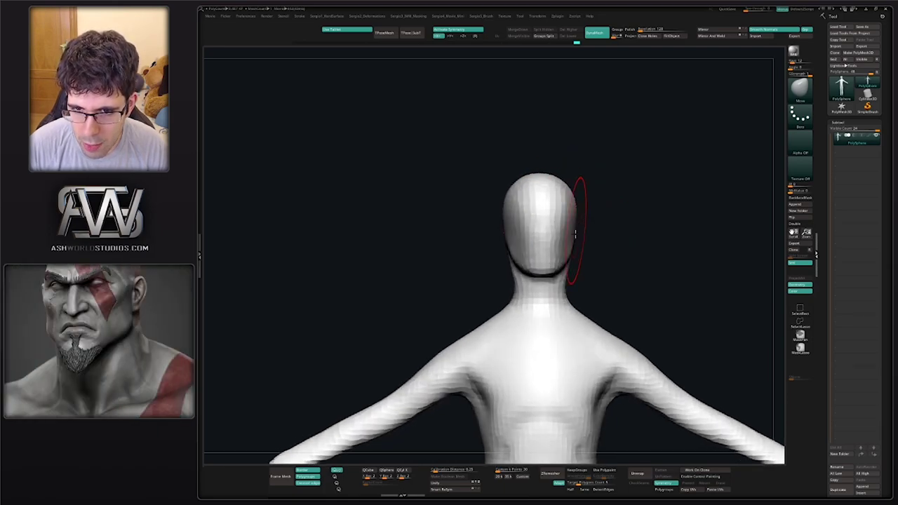
pyautogui.moveTo(597, 262); pyautogui.dragTo(572, 277, button='right')
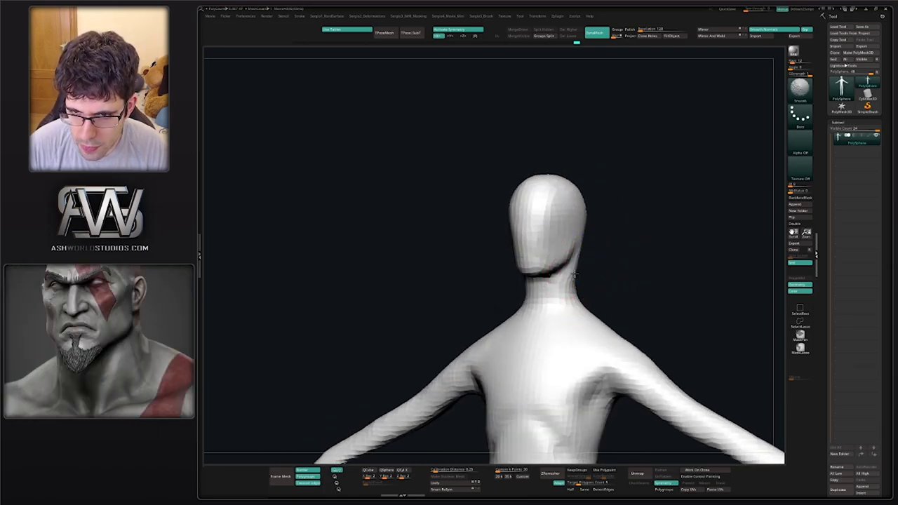
pyautogui.moveTo(587, 285)
pyautogui.keyDown('shift'); pyautogui.mouseDown(button='right')
pyautogui.moveTo(541, 257)
pyautogui.moveTo(535, 239)
pyautogui.moveTo(522, 239)
pyautogui.mouseUp(button='right'); pyautogui.keyUp('shift')
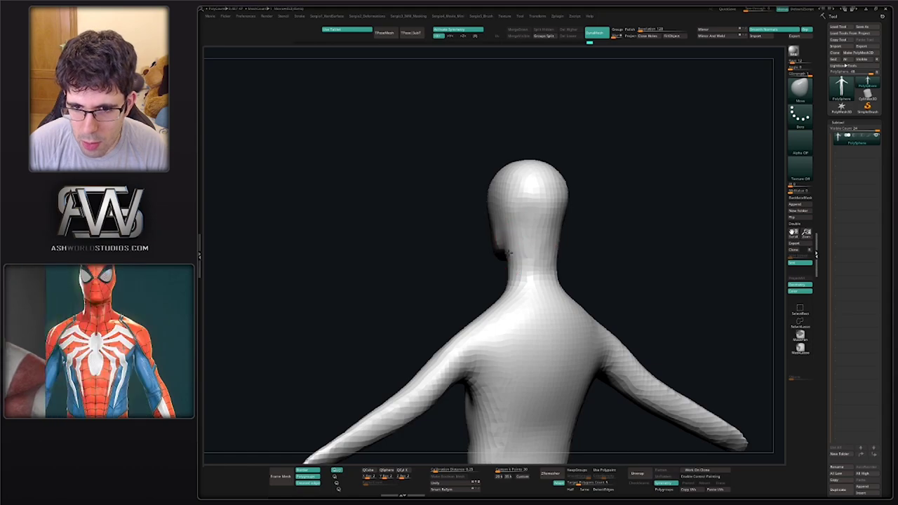
pyautogui.moveTo(511, 266)
pyautogui.mouseDown(button='right')
pyautogui.moveTo(522, 274)
pyautogui.moveTo(551, 223)
pyautogui.mouseUp(button='right')
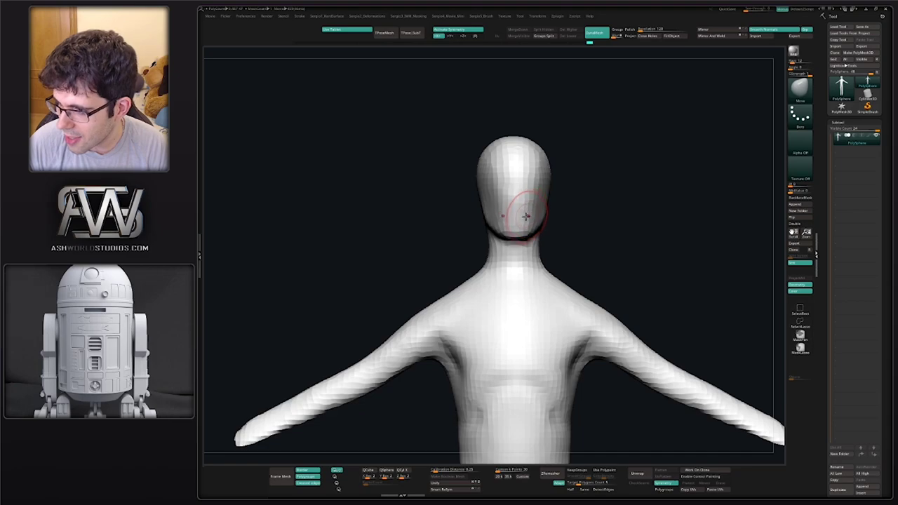
pyautogui.moveTo(525, 216); pyautogui.dragTo(545, 217, button='right')
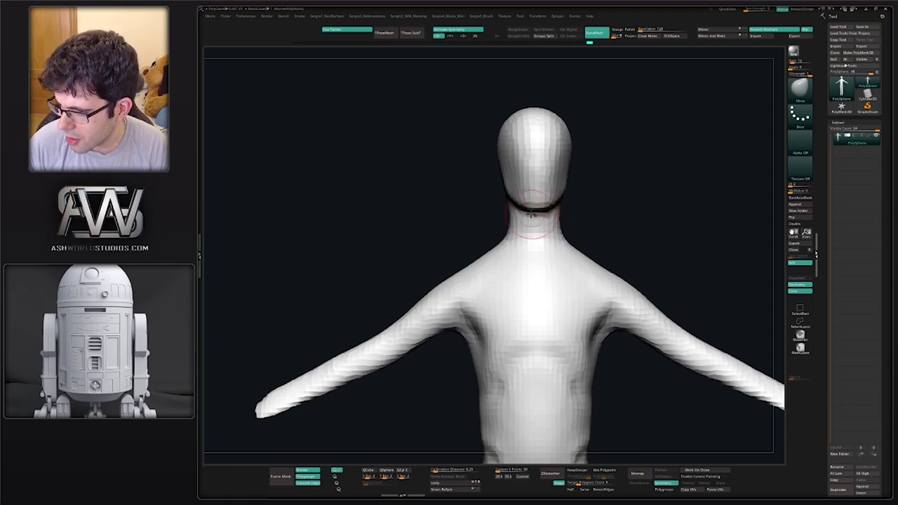
# Mask off the head, lower it slightly on the neck with Transpose, then carve a collarbone groove
pyautogui.press('f')
pyautogui.keyDown('shift'); pyautogui.moveTo(611, 216); pyautogui.dragTo(636, 180, button='right'); pyautogui.keyUp('shift')
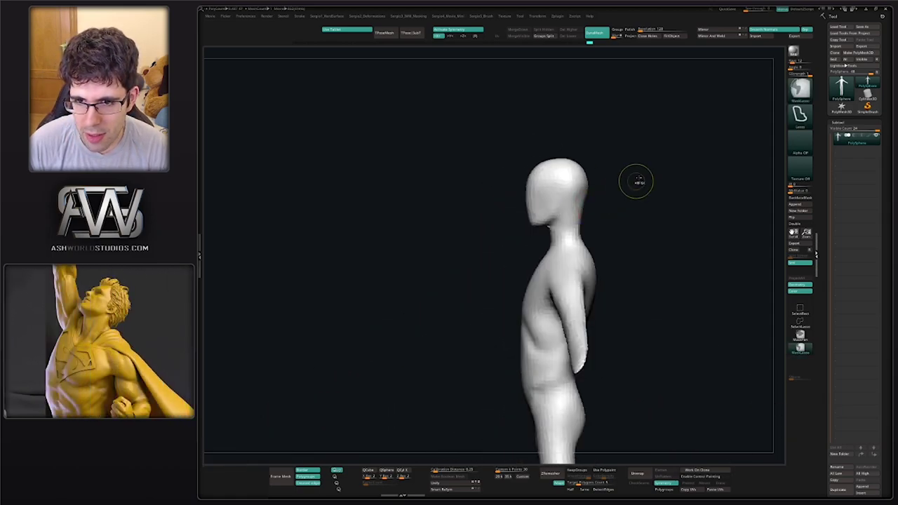
pyautogui.keyDown('ctrl'); pyautogui.moveTo(636, 181); pyautogui.dragTo(594, 221); pyautogui.keyUp('ctrl')
pyautogui.hotkey('ctrl', 'i')
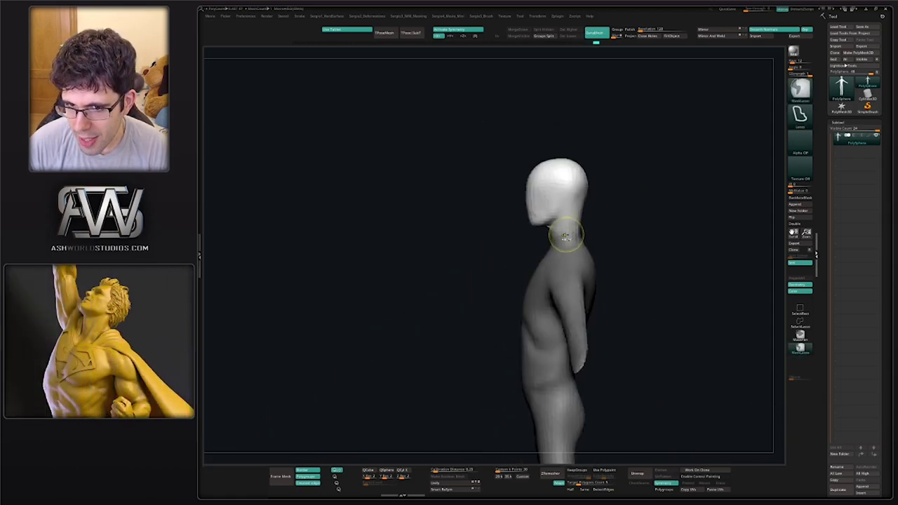
pyautogui.press('w')
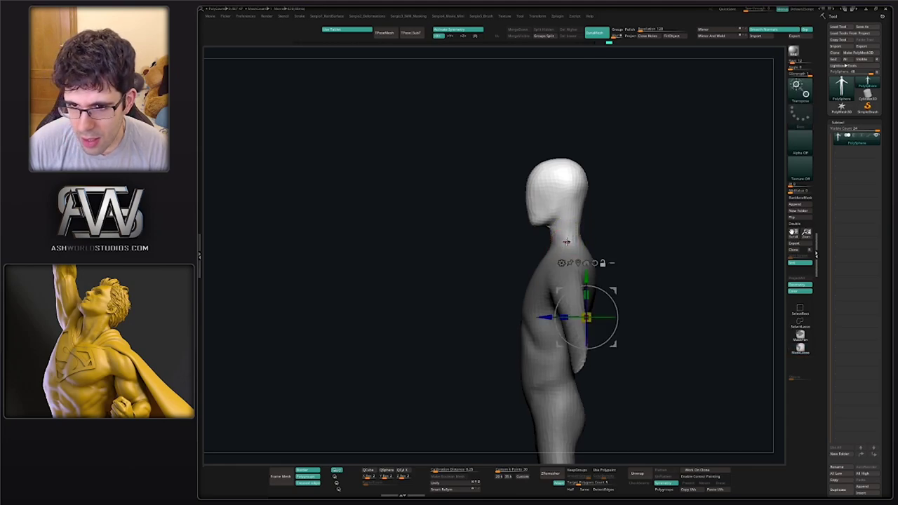
pyautogui.click(566, 242)
pyautogui.moveTo(567, 241)
pyautogui.mouseDown()
pyautogui.moveTo(567, 251)
pyautogui.moveTo(595, 245)
pyautogui.moveTo(536, 227)
pyautogui.moveTo(524, 215)
pyautogui.moveTo(540, 200)
pyautogui.mouseUp()
pyautogui.press('q')
pyautogui.moveTo(449, 184)
pyautogui.mouseDown()
pyautogui.moveTo(577, 206)
pyautogui.moveTo(507, 220)
pyautogui.moveTo(518, 210)
pyautogui.moveTo(512, 235)
pyautogui.mouseUp()
# Add a sternum stroke, then smooth the collarbone groove and the neck
pyautogui.moveTo(517, 236); pyautogui.dragTo(511, 225, button='right')
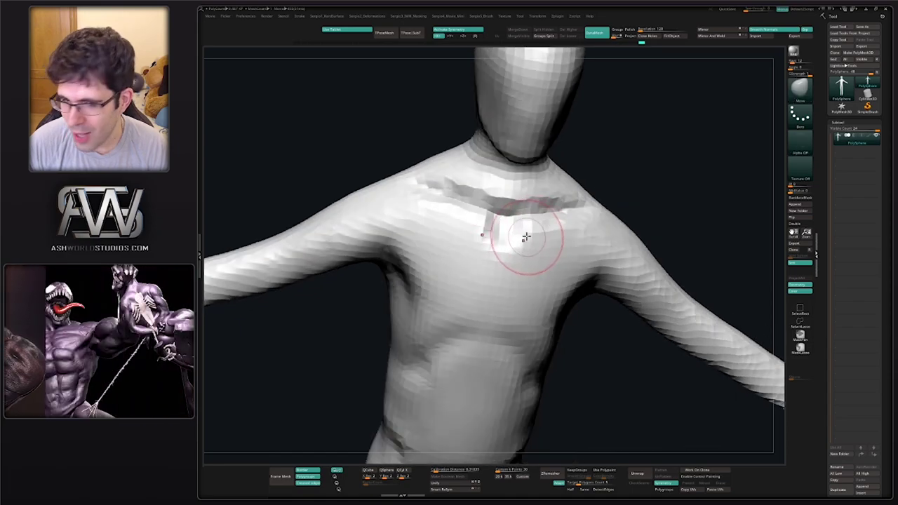
pyautogui.press('shift')
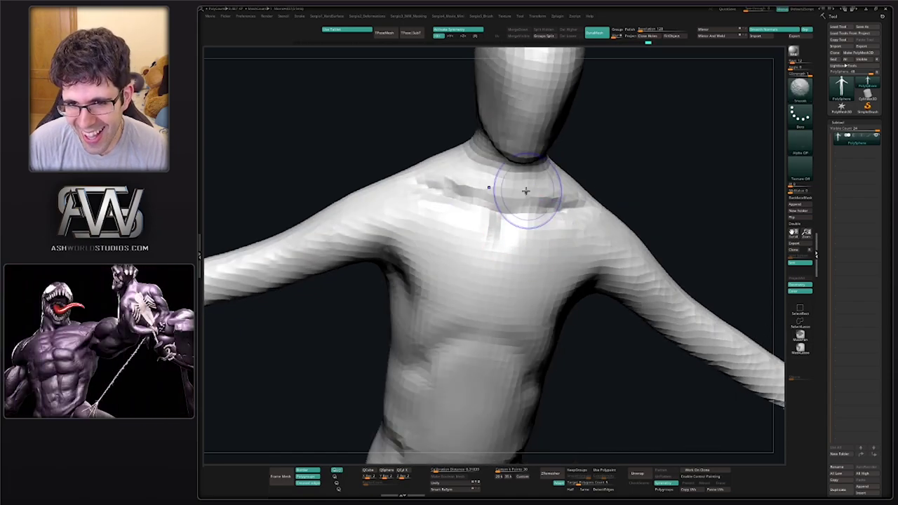
pyautogui.keyDown('shift'); pyautogui.moveTo(525, 191); pyautogui.dragTo(575, 187); pyautogui.keyUp('shift')
pyautogui.moveTo(575, 186); pyautogui.dragTo(582, 154, button='right')
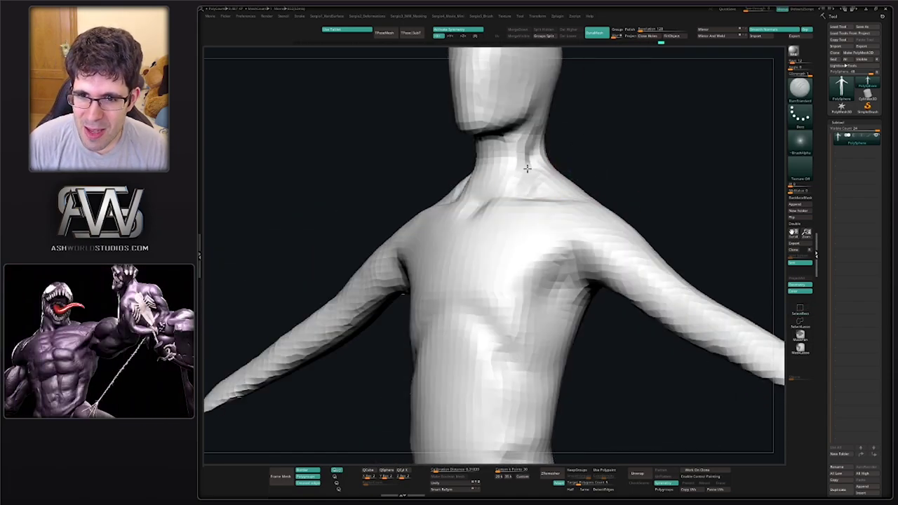
pyautogui.keyDown('shift'); pyautogui.moveTo(526, 168); pyautogui.dragTo(525, 185); pyautogui.keyUp('shift')
pyautogui.moveTo(525, 184); pyautogui.dragTo(566, 214, button='right')
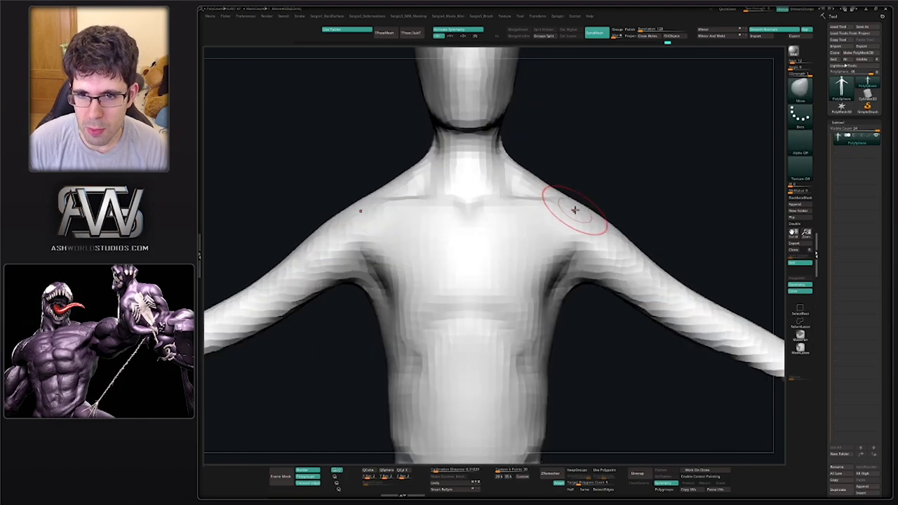
# Pull the shoulders and armpits into shape, checking the shading from side, front and back
pyautogui.moveTo(601, 210)
pyautogui.mouseDown()
pyautogui.moveTo(611, 231)
pyautogui.moveTo(584, 274)
pyautogui.mouseUp()
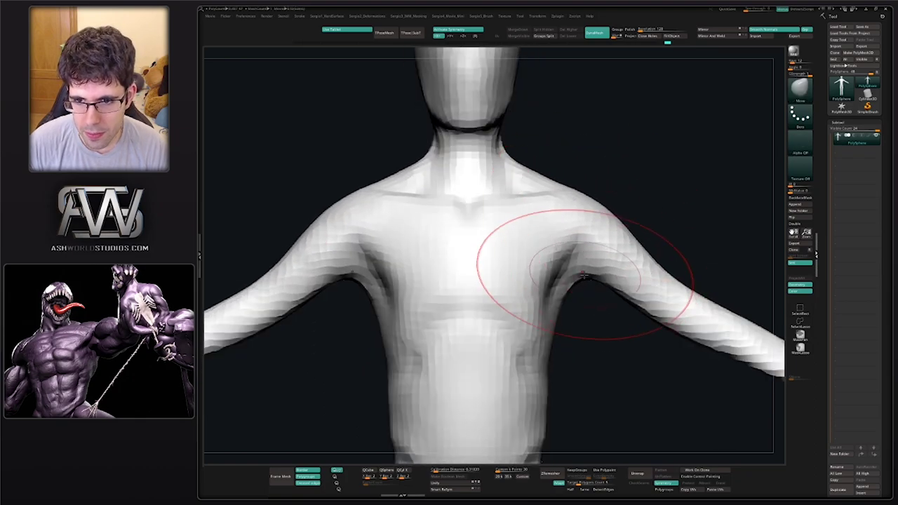
pyautogui.moveTo(583, 276); pyautogui.dragTo(549, 205, button='right')
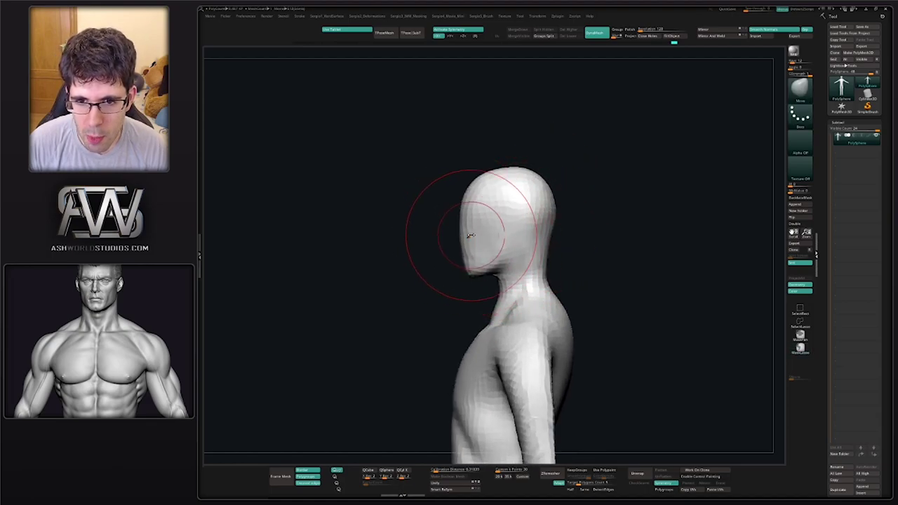
pyautogui.moveTo(475, 268); pyautogui.dragTo(501, 259, button='right')
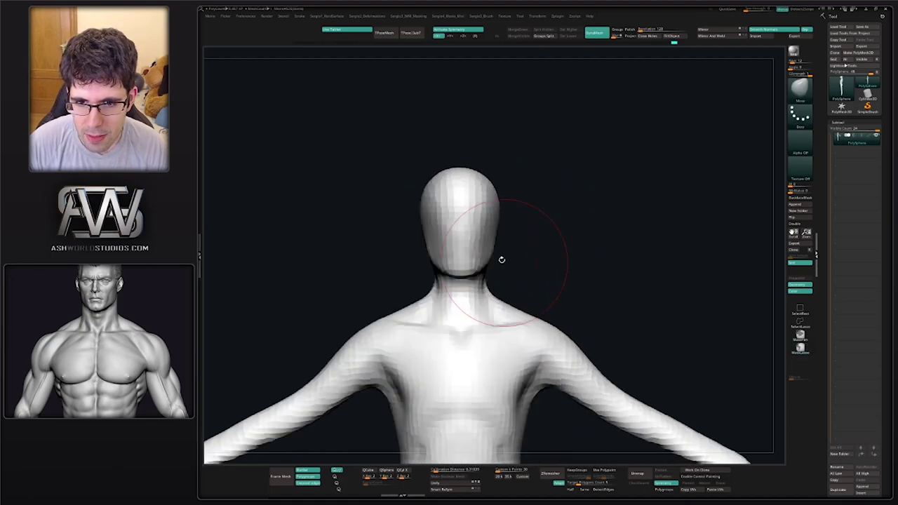
pyautogui.moveTo(511, 210)
pyautogui.mouseDown(button='right')
pyautogui.moveTo(503, 236)
pyautogui.moveTo(522, 265)
pyautogui.moveTo(488, 265)
pyautogui.mouseUp(button='right')
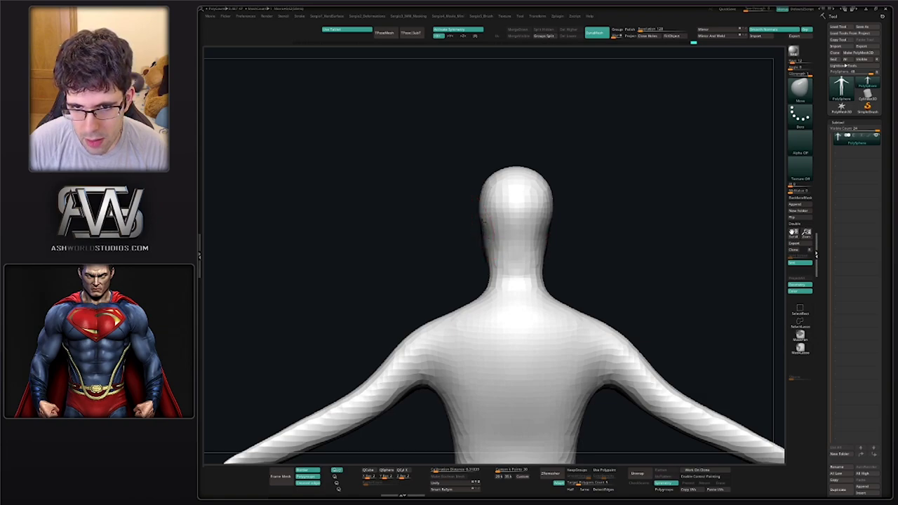
pyautogui.moveTo(500, 216)
pyautogui.keyDown('shift'); pyautogui.mouseDown(button='right')
pyautogui.moveTo(542, 278)
pyautogui.moveTo(507, 203)
pyautogui.moveTo(526, 251)
pyautogui.moveTo(510, 215)
pyautogui.mouseUp(button='right'); pyautogui.keyUp('shift')
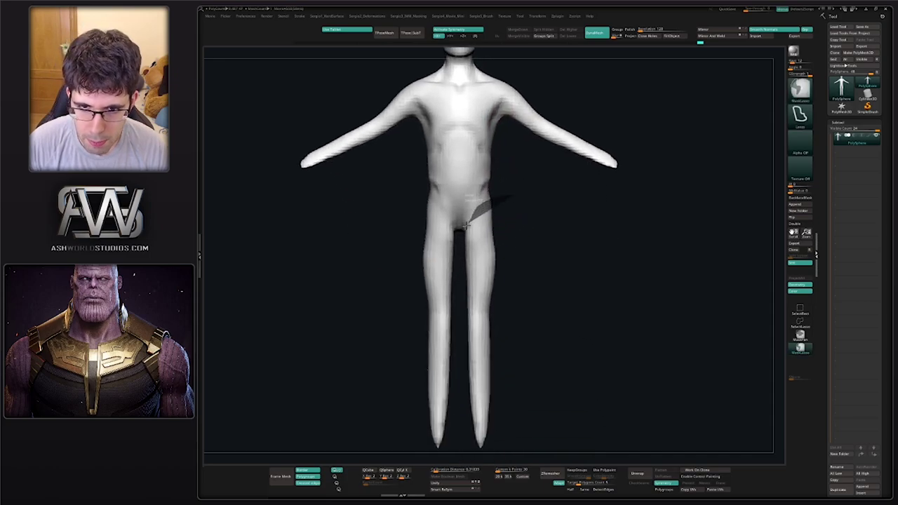
# Mask everything but the legs and rotate them apart at the hips with Transpose
pyautogui.keyDown('ctrl'); pyautogui.moveTo(461, 308); pyautogui.dragTo(421, 210); pyautogui.keyUp('ctrl')
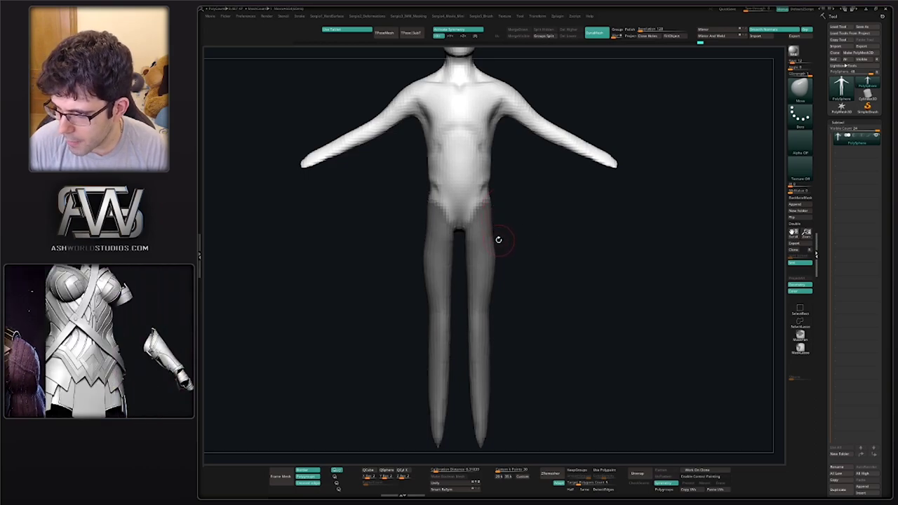
pyautogui.keyDown('ctrl'); pyautogui.click(508, 238); pyautogui.keyUp('ctrl')
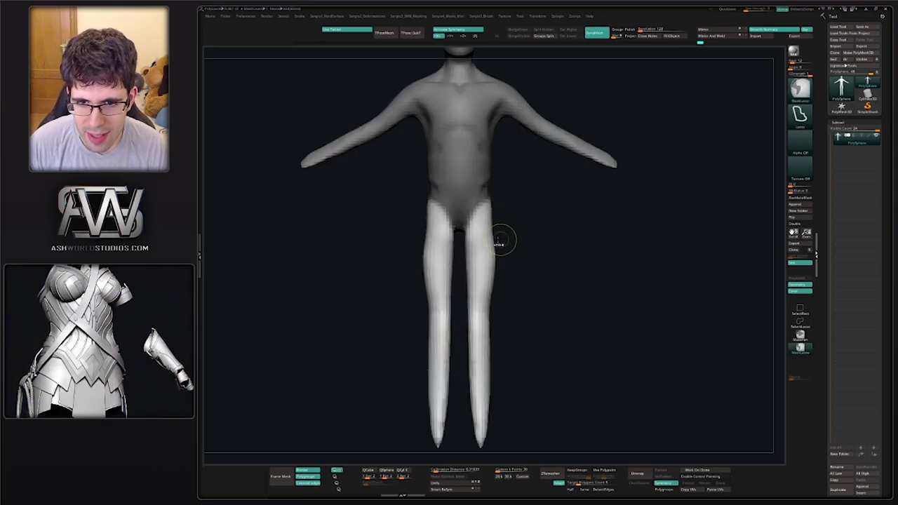
pyautogui.press('w')
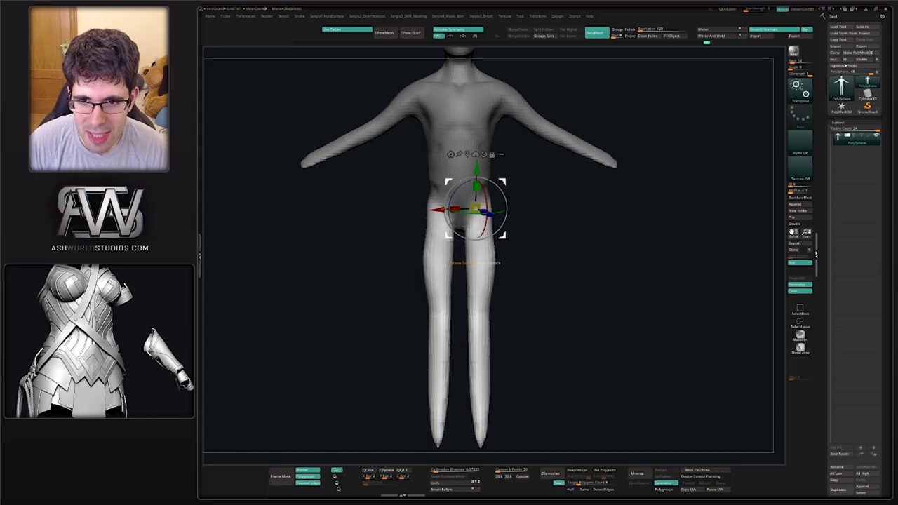
pyautogui.moveTo(502, 181); pyautogui.dragTo(507, 184)
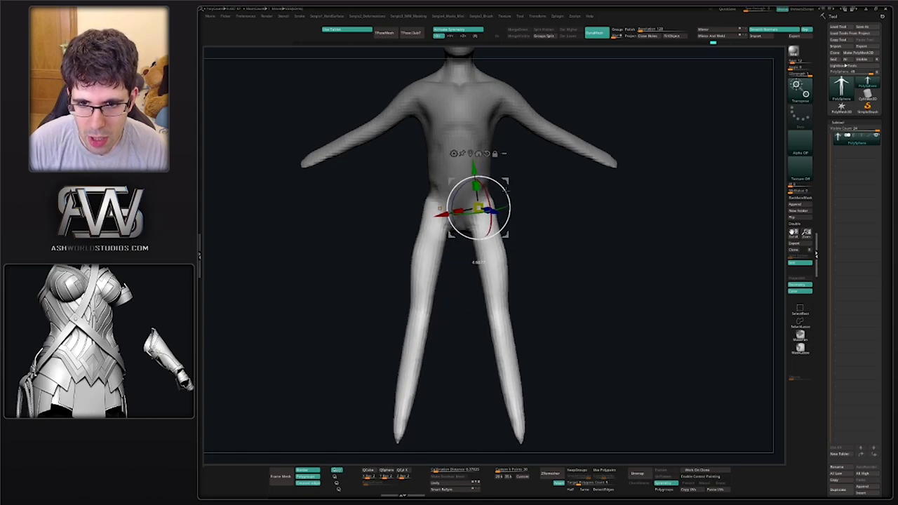
pyautogui.press('q')
pyautogui.moveTo(519, 215)
pyautogui.keyDown('ctrl'); pyautogui.mouseDown()
pyautogui.moveTo(530, 246)
pyautogui.moveTo(506, 248)
pyautogui.moveTo(487, 315)
pyautogui.moveTo(469, 256)
pyautogui.moveTo(441, 260)
pyautogui.moveTo(481, 241)
pyautogui.mouseUp(); pyautogui.keyUp('ctrl')
pyautogui.press('s')
# Smooth the belly and sculpt the crotch, reshaping it further with the Move brush
pyautogui.moveTo(481, 241)
pyautogui.mouseDown(button='right')
pyautogui.moveTo(438, 255)
pyautogui.moveTo(468, 260)
pyautogui.mouseUp(button='right')
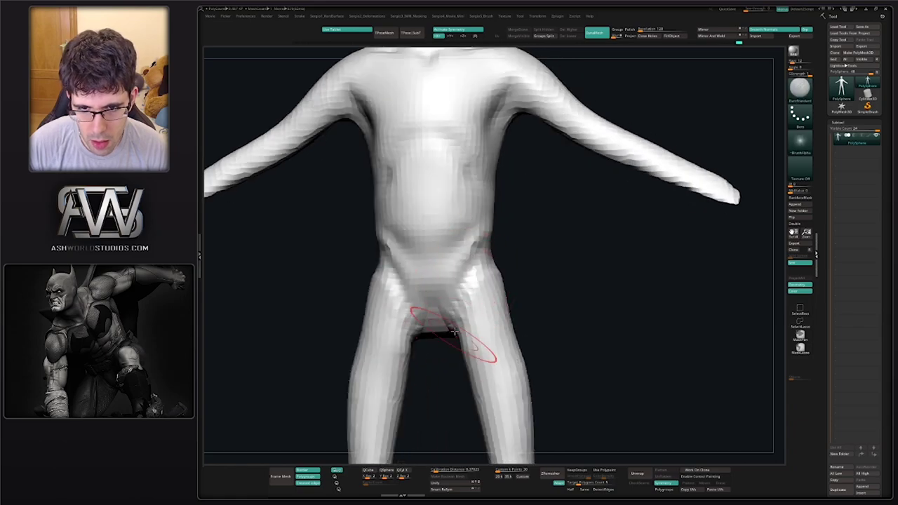
pyautogui.moveTo(444, 316); pyautogui.dragTo(429, 303)
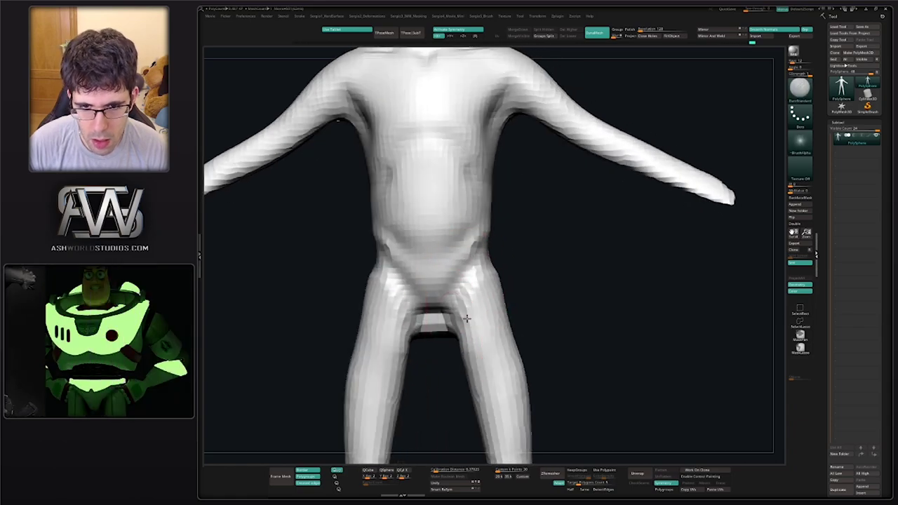
pyautogui.press('b')
pyautogui.press('m')
pyautogui.press('v')
pyautogui.moveTo(429, 303)
pyautogui.mouseDown(button='right')
pyautogui.moveTo(536, 298)
pyautogui.moveTo(480, 331)
pyautogui.mouseUp(button='right')
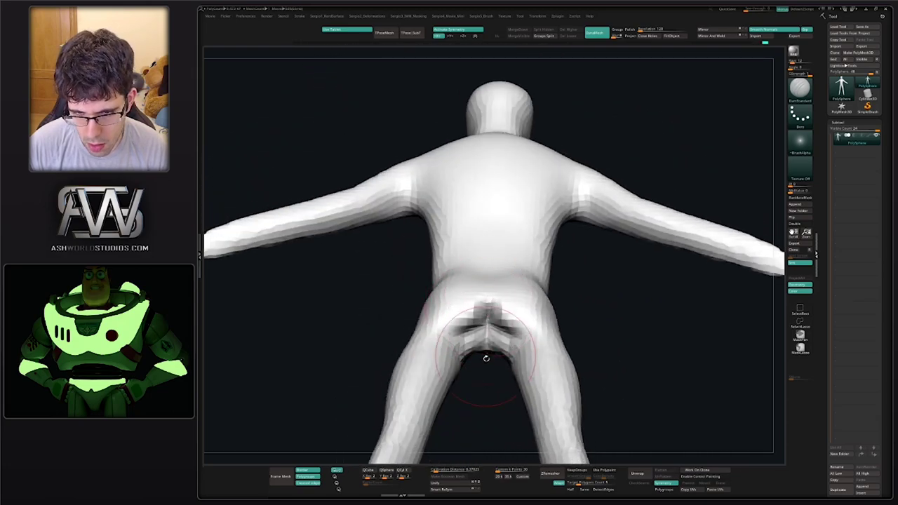
# Smooth the crotch and hip surface, orbiting to front and three-quarter views of the hips
pyautogui.moveTo(485, 359)
pyautogui.mouseDown(button='right')
pyautogui.moveTo(500, 357)
pyautogui.moveTo(499, 278)
pyautogui.mouseUp(button='right')
pyautogui.moveTo(539, 244)
pyautogui.keyDown('shift'); pyautogui.mouseDown()
pyautogui.moveTo(524, 266)
pyautogui.moveTo(537, 268)
pyautogui.mouseUp(); pyautogui.keyUp('shift')
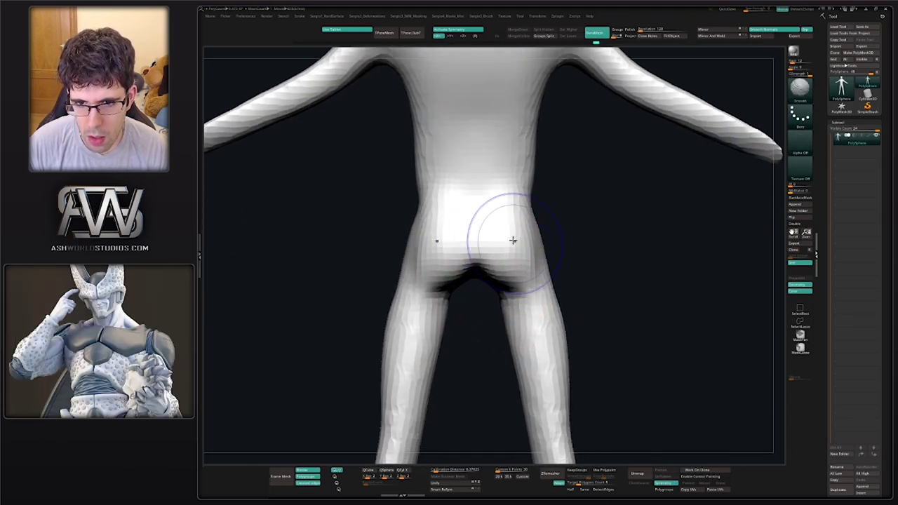
pyautogui.moveTo(500, 279); pyautogui.dragTo(470, 239, button='right')
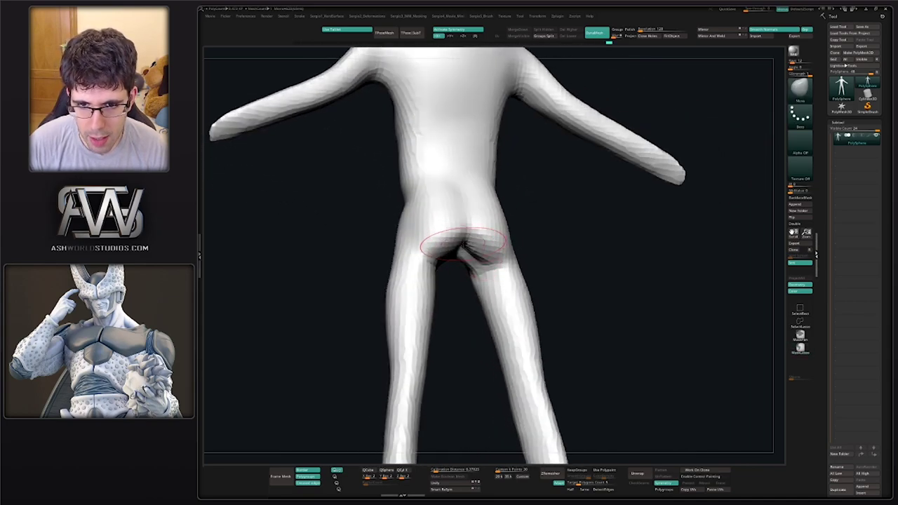
pyautogui.moveTo(467, 251); pyautogui.dragTo(524, 243, button='right')
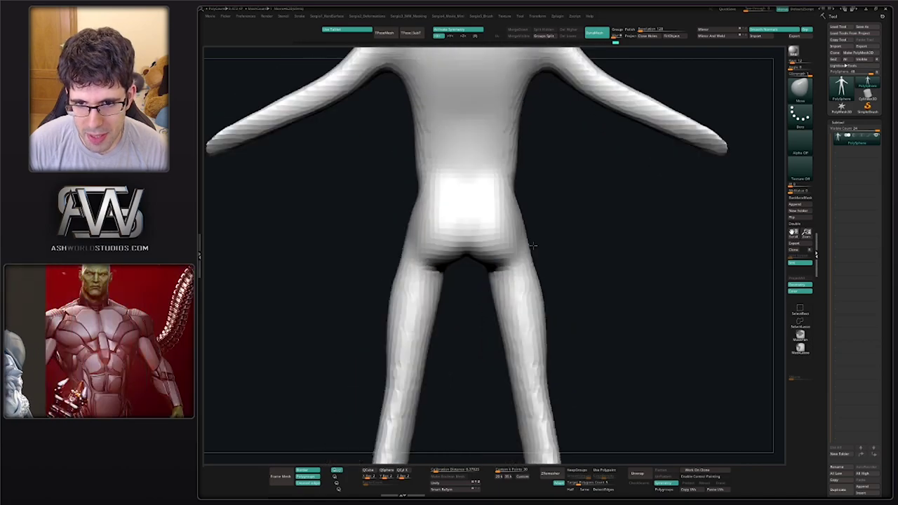
pyautogui.moveTo(508, 265)
pyautogui.mouseDown(button='right')
pyautogui.moveTo(503, 229)
pyautogui.moveTo(484, 209)
pyautogui.moveTo(517, 224)
pyautogui.moveTo(495, 239)
pyautogui.moveTo(477, 227)
pyautogui.mouseUp(button='right')
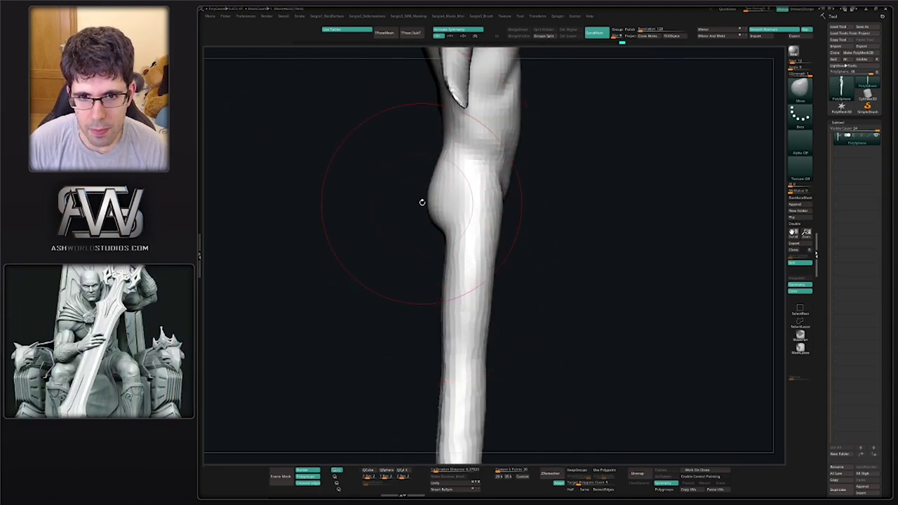
# Orbit around the hips and legs from back, low, angled and front views to inspect the thighs
pyautogui.moveTo(449, 216)
pyautogui.mouseDown(button='right')
pyautogui.moveTo(567, 224)
pyautogui.moveTo(491, 242)
pyautogui.moveTo(473, 230)
pyautogui.mouseUp(button='right')
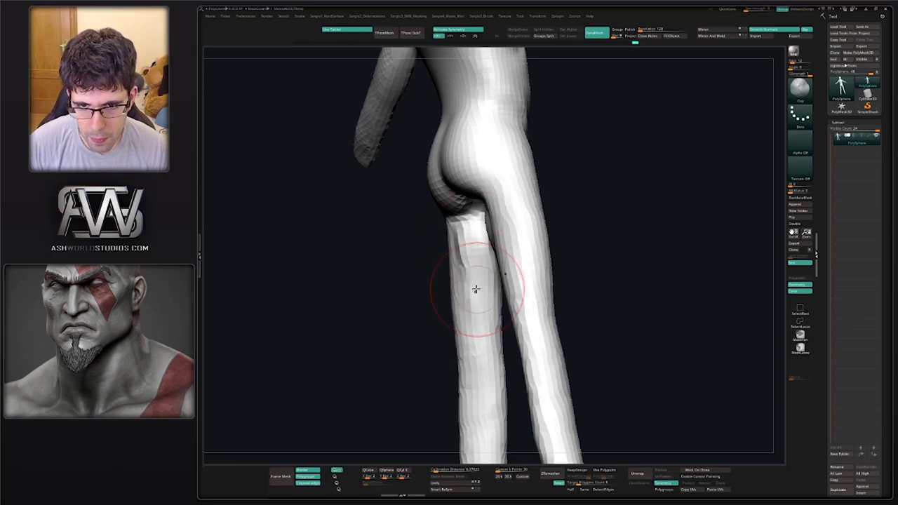
pyautogui.moveTo(475, 289)
pyautogui.mouseDown(button='right')
pyautogui.moveTo(493, 278)
pyautogui.moveTo(475, 250)
pyautogui.mouseUp(button='right')
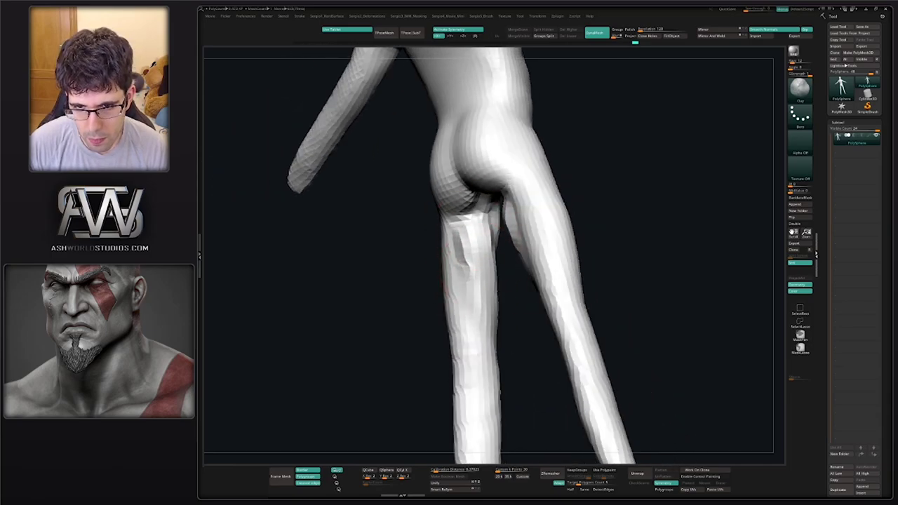
pyautogui.moveTo(484, 268); pyautogui.dragTo(508, 239, button='right')
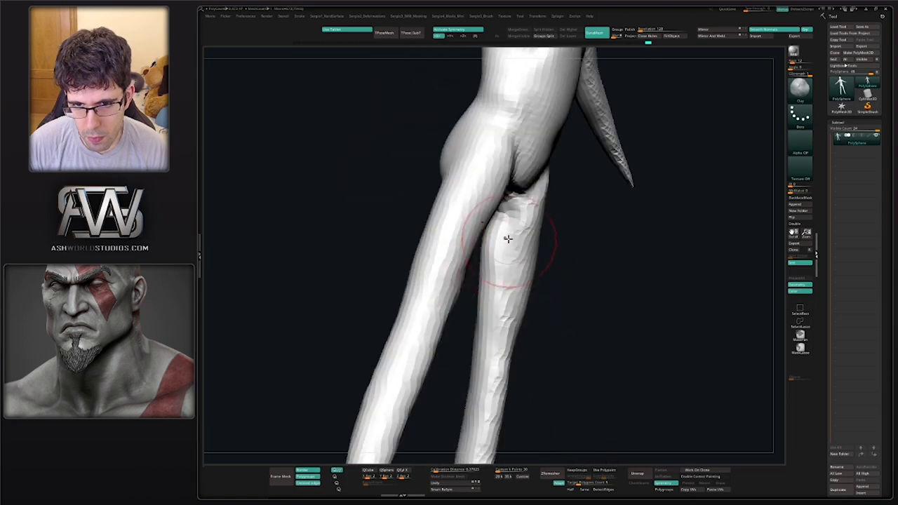
pyautogui.moveTo(505, 317)
pyautogui.mouseDown(button='right')
pyautogui.moveTo(521, 297)
pyautogui.moveTo(456, 260)
pyautogui.moveTo(453, 245)
pyautogui.moveTo(499, 294)
pyautogui.moveTo(477, 315)
pyautogui.moveTo(437, 238)
pyautogui.mouseUp(button='right')
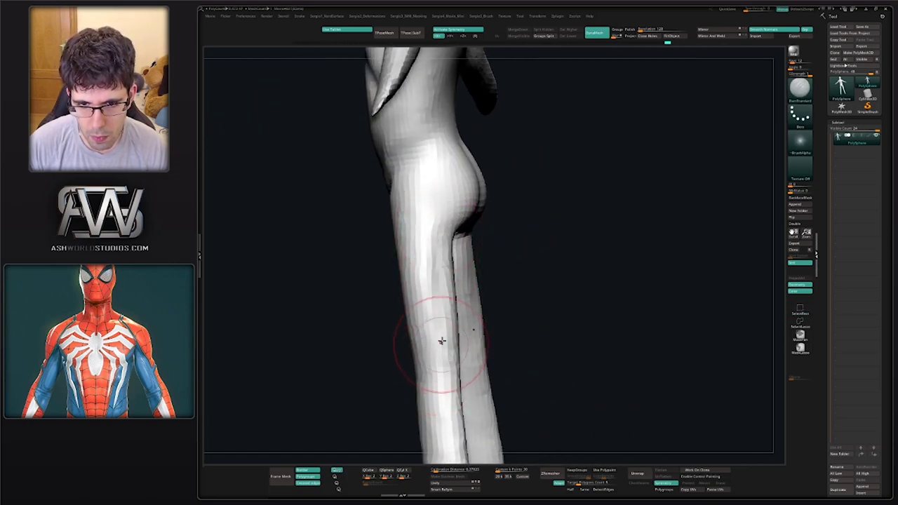
pyautogui.moveTo(441, 341)
pyautogui.mouseDown(button='right')
pyautogui.moveTo(435, 262)
pyautogui.moveTo(418, 282)
pyautogui.mouseUp(button='right')
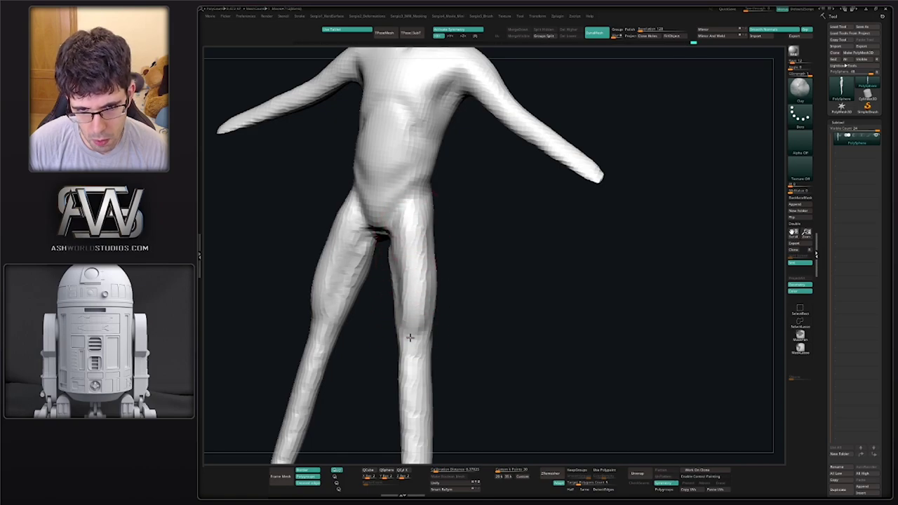
pyautogui.moveTo(410, 338)
pyautogui.mouseDown(button='right')
pyautogui.moveTo(389, 317)
pyautogui.moveTo(417, 241)
pyautogui.mouseUp(button='right')
pyautogui.moveTo(409, 342); pyautogui.dragTo(427, 321, button='right')
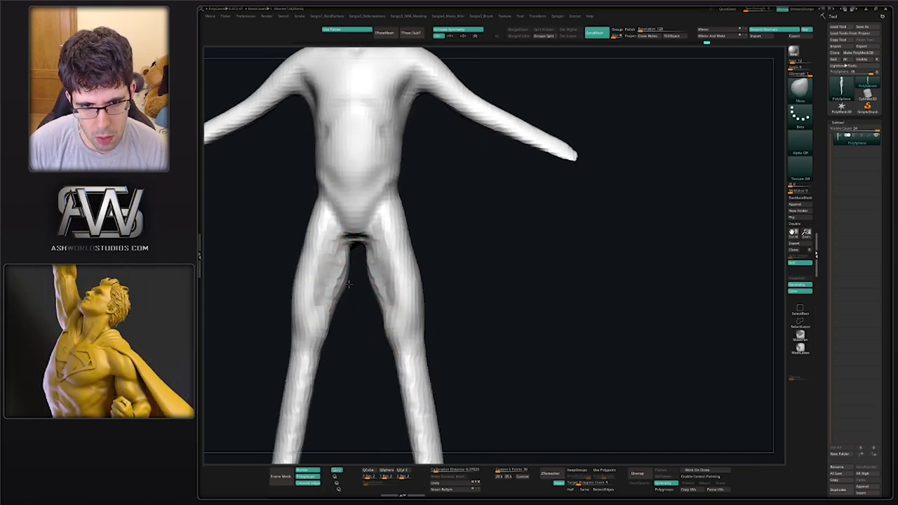
pyautogui.moveTo(358, 315)
pyautogui.mouseDown(button='right')
pyautogui.moveTo(357, 275)
pyautogui.moveTo(348, 312)
pyautogui.moveTo(414, 308)
pyautogui.mouseUp(button='right')
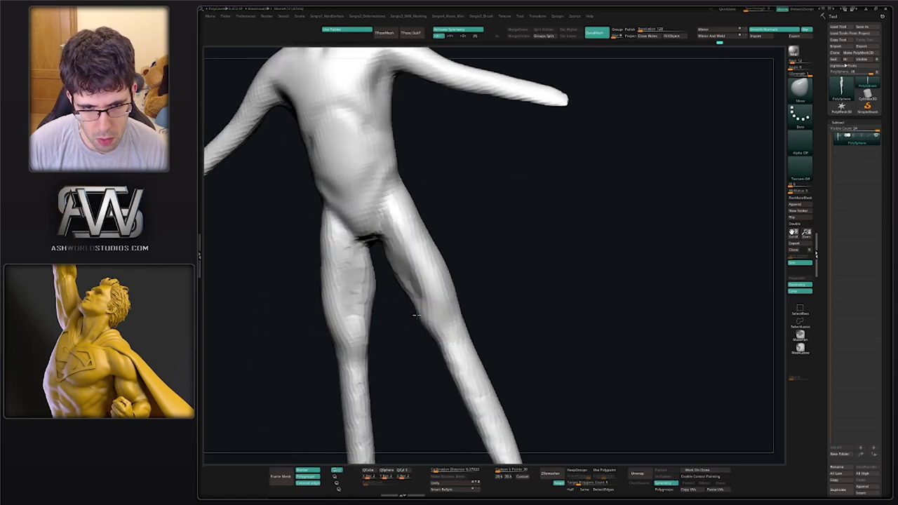
pyautogui.moveTo(364, 280)
pyautogui.mouseDown(button='right')
pyautogui.moveTo(398, 319)
pyautogui.moveTo(433, 289)
pyautogui.moveTo(470, 355)
pyautogui.mouseUp(button='right')
# Taper the lower legs, shrink the brush and sculpt knee bulges on both legs
pyautogui.moveTo(470, 356); pyautogui.dragTo(461, 367)
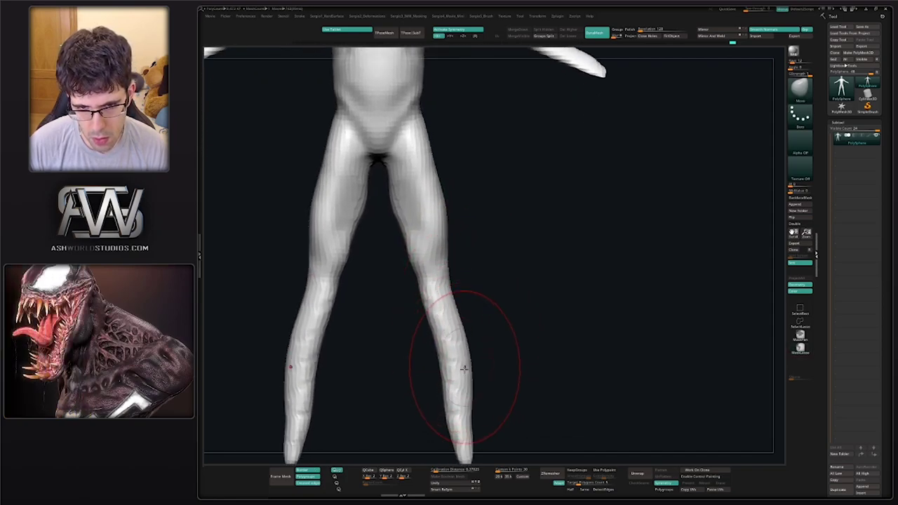
pyautogui.keyDown('alt'); pyautogui.moveTo(461, 367); pyautogui.dragTo(467, 290, button='right'); pyautogui.keyUp('alt')
pyautogui.press('[')
pyautogui.press('[')
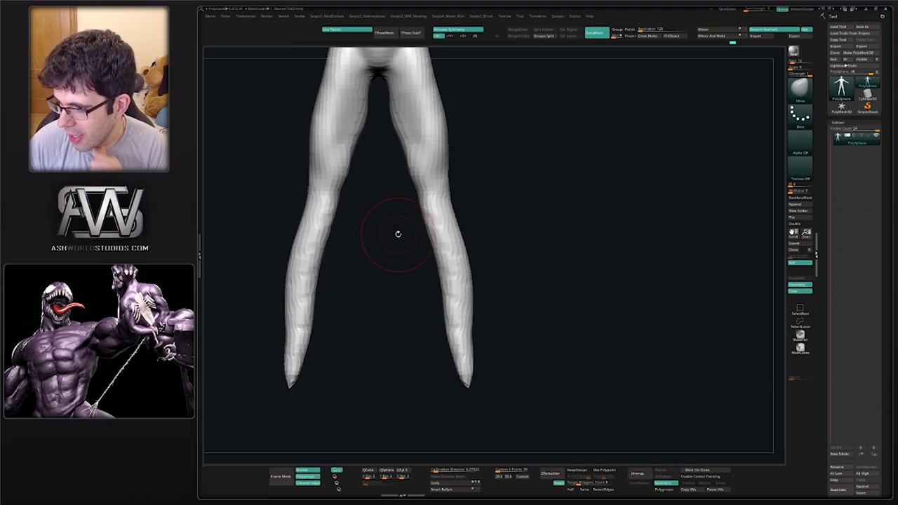
pyautogui.moveTo(435, 227)
pyautogui.mouseDown()
pyautogui.moveTo(496, 206)
pyautogui.moveTo(442, 242)
pyautogui.moveTo(451, 211)
pyautogui.mouseUp()
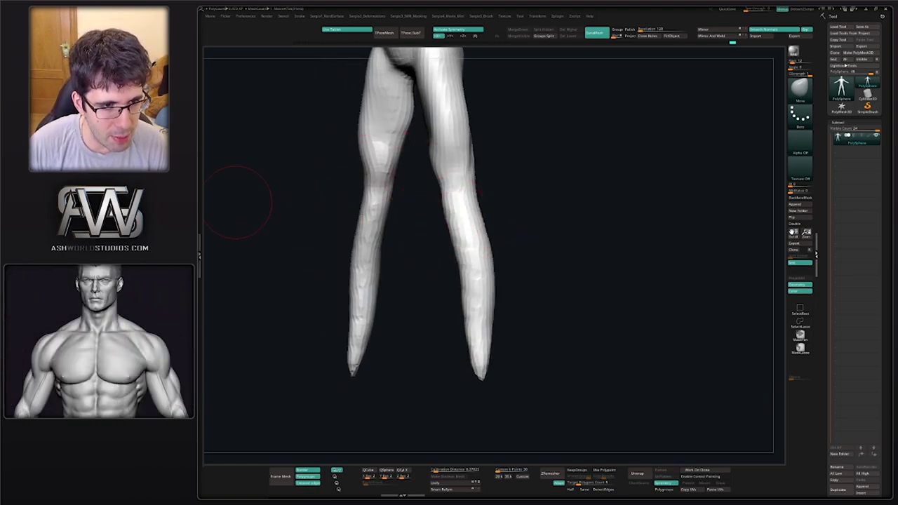
pyautogui.moveTo(432, 231)
pyautogui.mouseDown()
pyautogui.moveTo(457, 272)
pyautogui.moveTo(518, 213)
pyautogui.mouseUp()
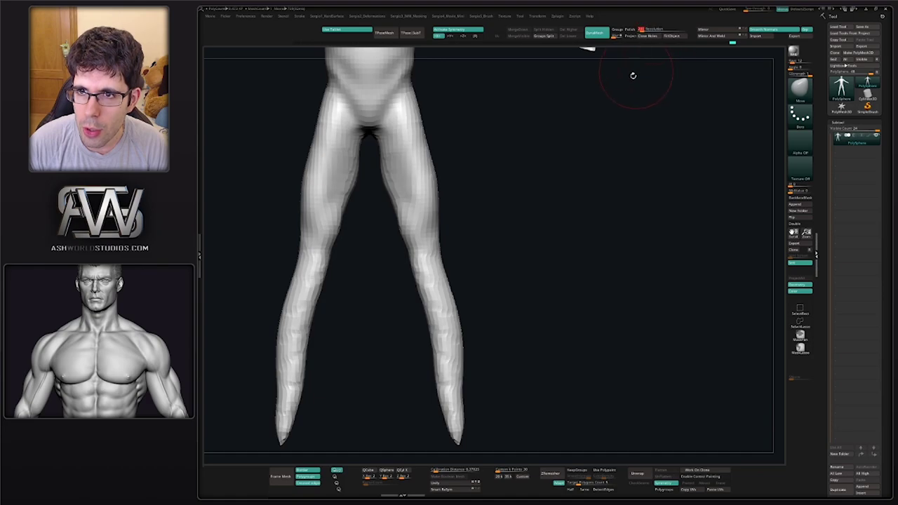
pyautogui.moveTo(447, 252); pyautogui.dragTo(467, 266)
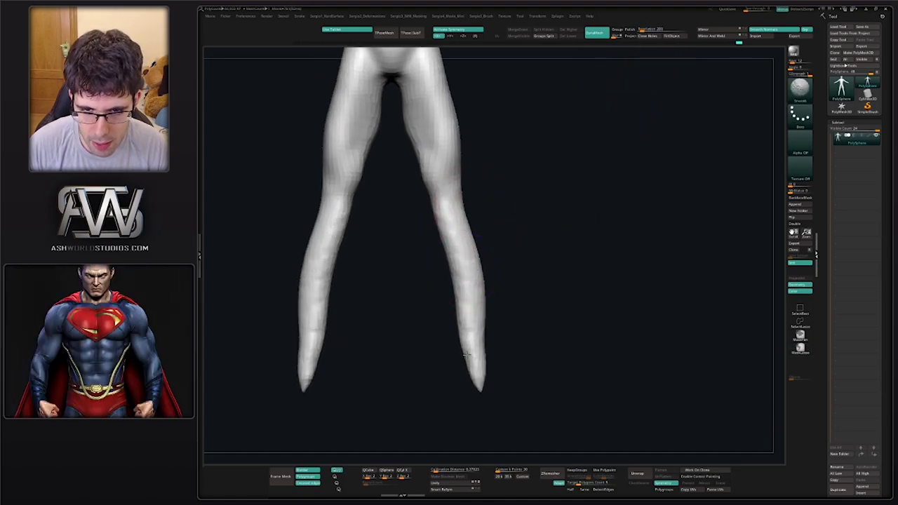
pyautogui.moveTo(530, 298); pyautogui.dragTo(443, 298)
pyautogui.moveTo(438, 246); pyautogui.dragTo(444, 286)
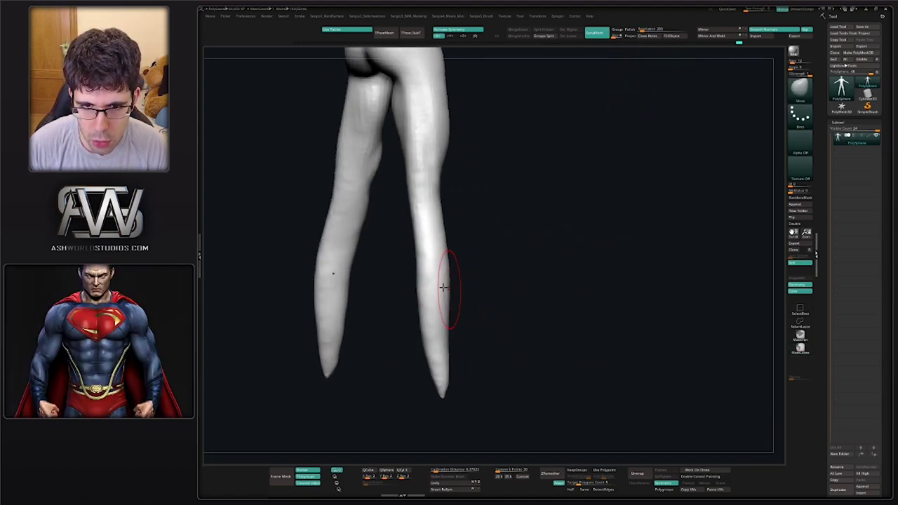
pyautogui.moveTo(354, 244)
pyautogui.mouseDown()
pyautogui.moveTo(351, 210)
pyautogui.moveTo(386, 236)
pyautogui.mouseUp()
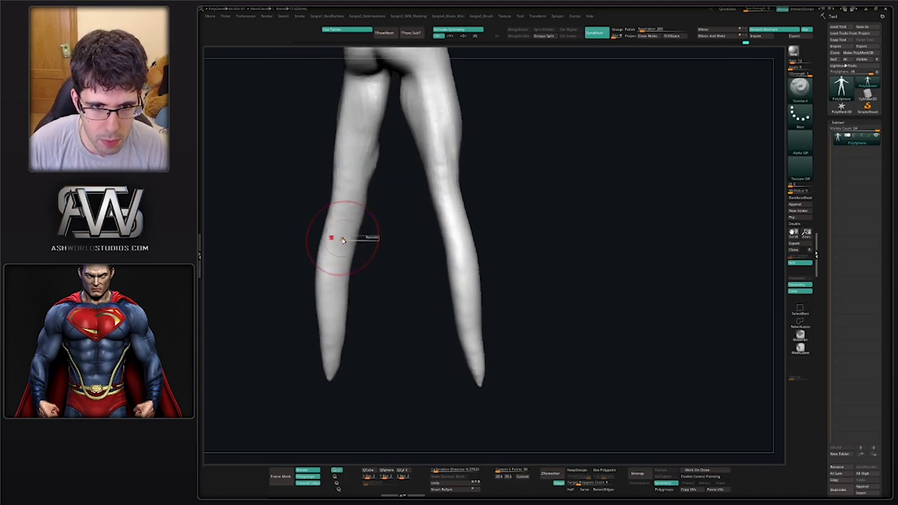
pyautogui.moveTo(339, 265)
pyautogui.mouseDown()
pyautogui.moveTo(334, 242)
pyautogui.moveTo(297, 262)
pyautogui.moveTo(357, 240)
pyautogui.moveTo(337, 229)
pyautogui.mouseUp()
# Slim the calves and lower legs toward the tips with the Move brush
pyautogui.press('b')
pyautogui.press('c')
pyautogui.press('b')
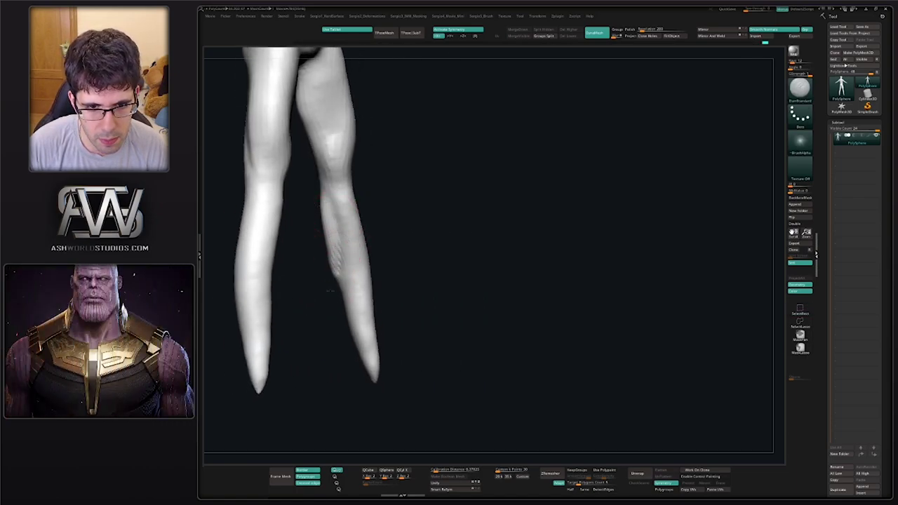
pyautogui.moveTo(329, 289)
pyautogui.mouseDown()
pyautogui.moveTo(376, 270)
pyautogui.moveTo(324, 298)
pyautogui.mouseUp()
pyautogui.moveTo(339, 212)
pyautogui.mouseDown()
pyautogui.moveTo(346, 242)
pyautogui.moveTo(376, 236)
pyautogui.moveTo(370, 266)
pyautogui.moveTo(352, 250)
pyautogui.moveTo(344, 210)
pyautogui.moveTo(351, 228)
pyautogui.mouseUp()
pyautogui.moveTo(406, 280)
pyautogui.mouseDown()
pyautogui.moveTo(435, 280)
pyautogui.moveTo(425, 230)
pyautogui.mouseUp()
pyautogui.press('b')
pyautogui.press('m')
pyautogui.press('v')
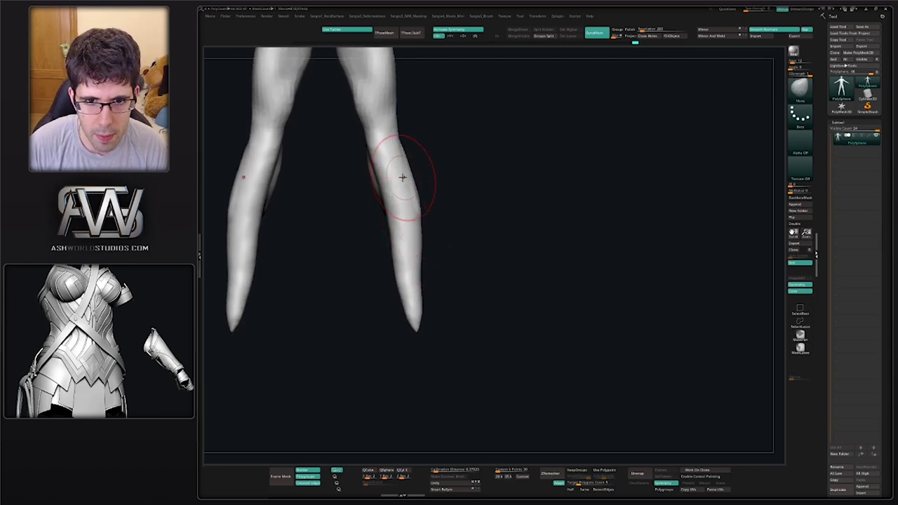
pyautogui.moveTo(405, 163)
pyautogui.mouseDown()
pyautogui.moveTo(406, 184)
pyautogui.moveTo(422, 194)
pyautogui.moveTo(395, 182)
pyautogui.moveTo(405, 232)
pyautogui.mouseUp()
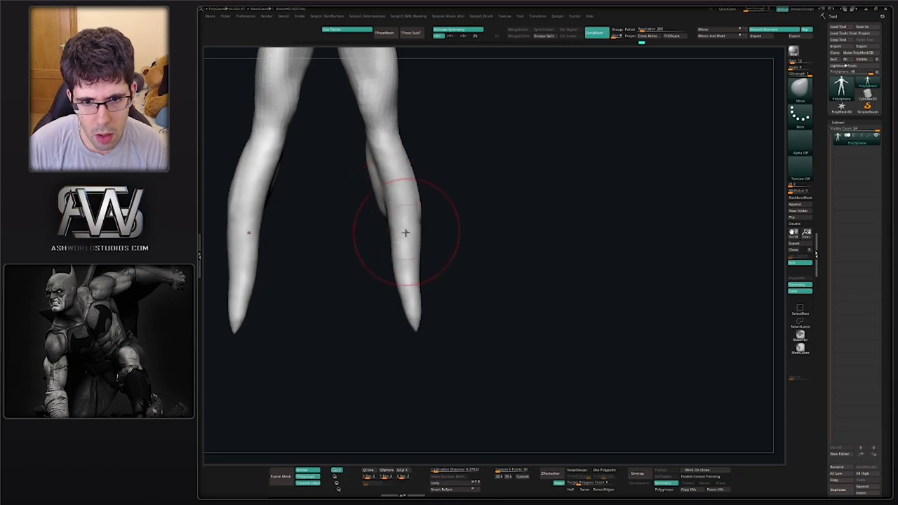
pyautogui.moveTo(417, 272)
pyautogui.mouseDown()
pyautogui.moveTo(417, 330)
pyautogui.moveTo(421, 320)
pyautogui.mouseUp()
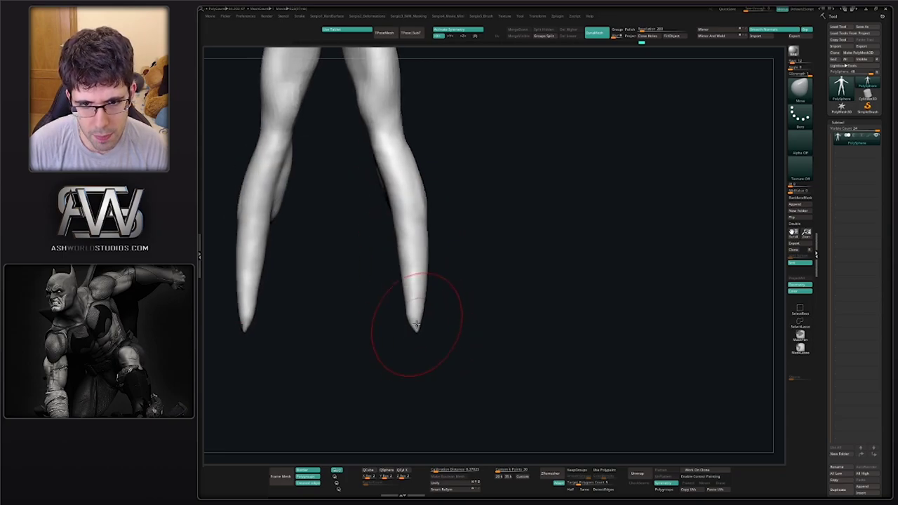
pyautogui.keyDown('ctrl'); pyautogui.click(420, 326); pyautogui.keyUp('ctrl')
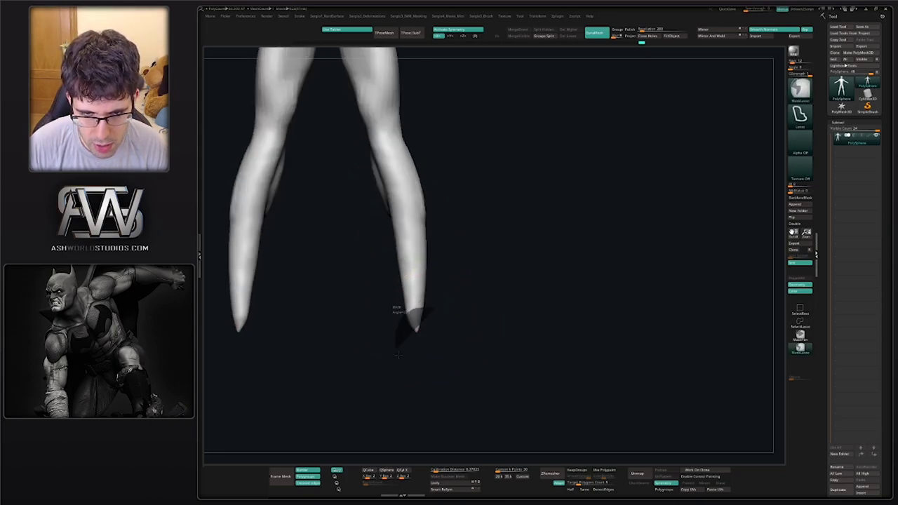
# Shorten the masked leg tips with Transpose, then pull them into wider blocky feet
pyautogui.keyDown('ctrl'); pyautogui.click(437, 344); pyautogui.keyUp('ctrl')
pyautogui.press('w')
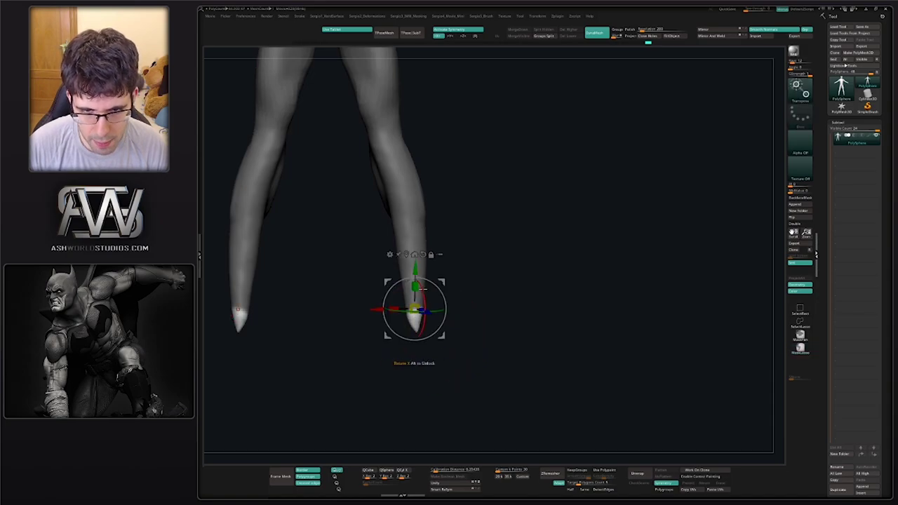
pyautogui.moveTo(415, 279); pyautogui.dragTo(415, 295)
pyautogui.press('q')
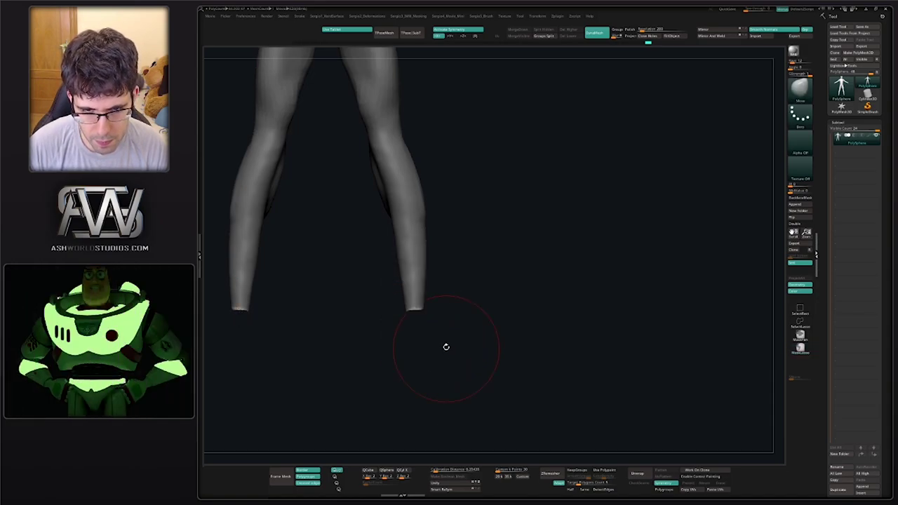
pyautogui.keyDown('ctrl'); pyautogui.click(435, 326); pyautogui.keyUp('ctrl')
pyautogui.moveTo(449, 329)
pyautogui.mouseDown()
pyautogui.moveTo(412, 335)
pyautogui.moveTo(431, 311)
pyautogui.moveTo(291, 310)
pyautogui.moveTo(372, 300)
pyautogui.moveTo(357, 311)
pyautogui.moveTo(415, 320)
pyautogui.mouseUp()
pyautogui.moveTo(491, 305); pyautogui.dragTo(487, 136)
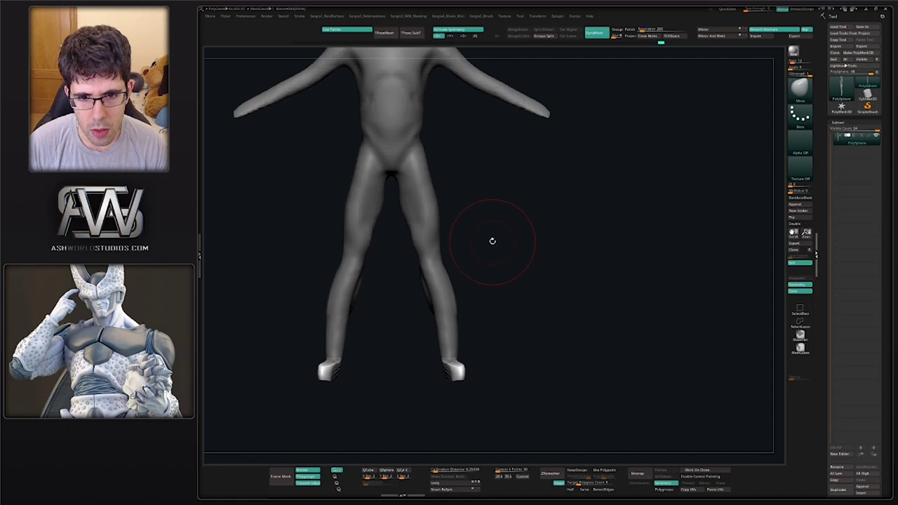
# Shrink the brush and sculpt a kneecap bump on each knee
pyautogui.keyDown('alt'); pyautogui.moveTo(491, 241); pyautogui.dragTo(488, 222); pyautogui.keyUp('alt')
pyautogui.scroll(3, 426, 226)
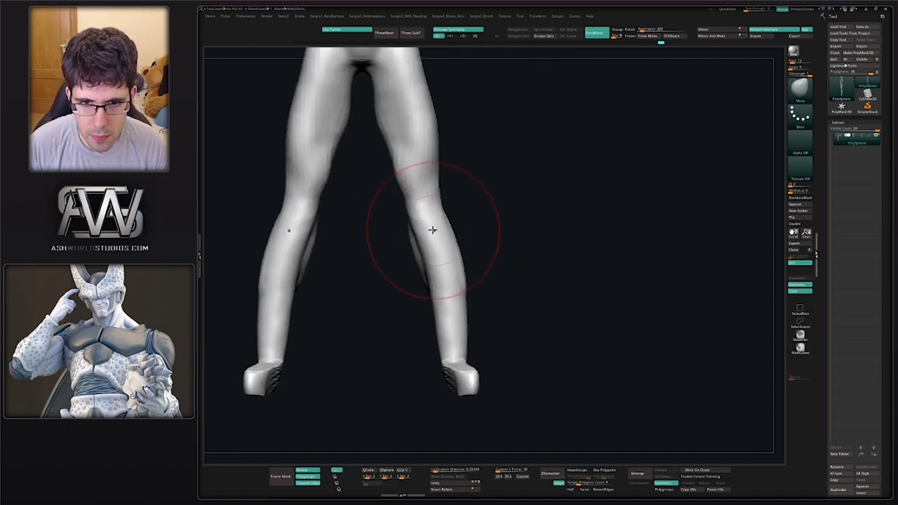
pyautogui.press('s')
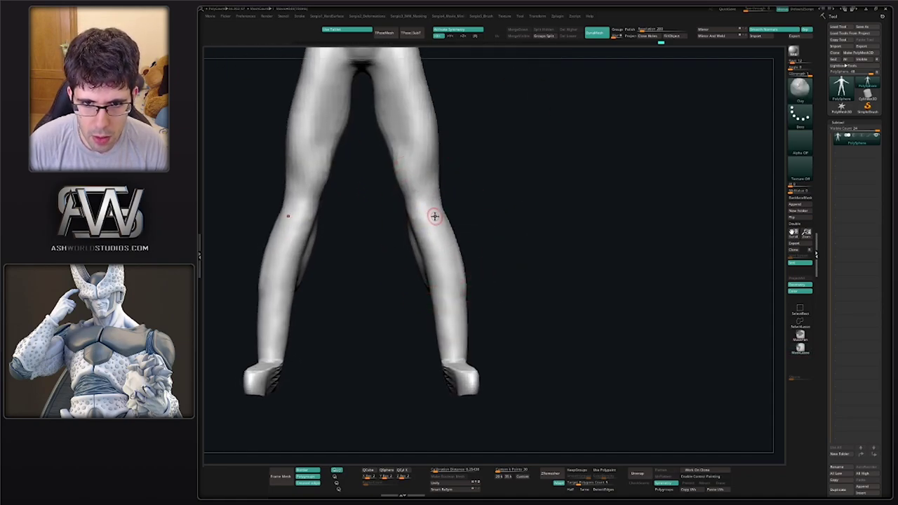
pyautogui.moveTo(434, 216)
pyautogui.mouseDown()
pyautogui.moveTo(431, 201)
pyautogui.moveTo(425, 225)
pyautogui.mouseUp()
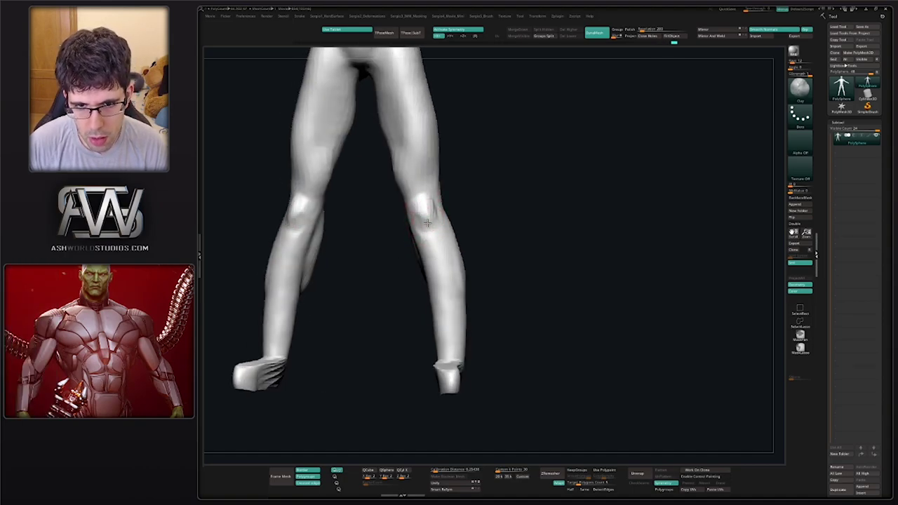
# Build up and smooth the foot base, rounding the toe tip into a broader shape
pyautogui.moveTo(440, 298)
pyautogui.mouseDown()
pyautogui.moveTo(510, 346)
pyautogui.moveTo(441, 367)
pyautogui.mouseUp()
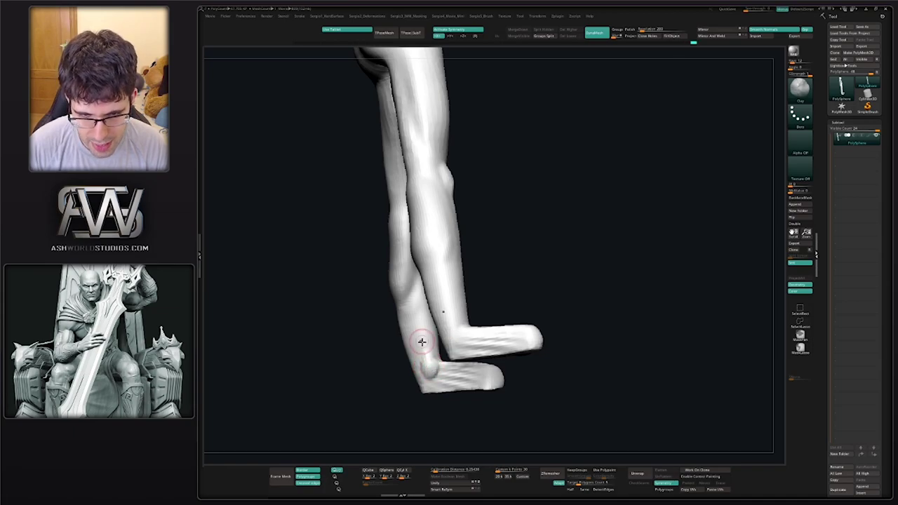
pyautogui.moveTo(421, 341)
pyautogui.mouseDown()
pyautogui.moveTo(398, 394)
pyautogui.moveTo(435, 362)
pyautogui.mouseUp()
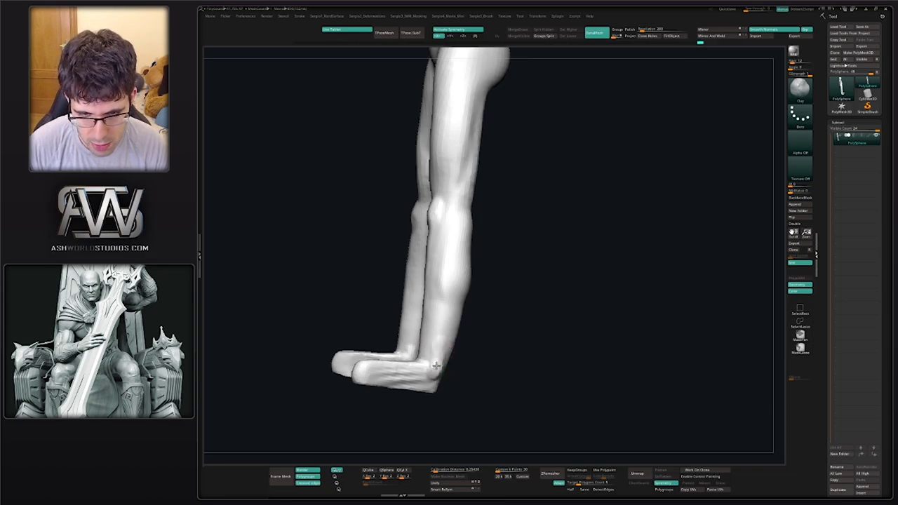
pyautogui.moveTo(445, 391)
pyautogui.mouseDown()
pyautogui.moveTo(418, 388)
pyautogui.moveTo(442, 382)
pyautogui.moveTo(449, 340)
pyautogui.moveTo(414, 315)
pyautogui.moveTo(415, 301)
pyautogui.moveTo(433, 343)
pyautogui.moveTo(422, 308)
pyautogui.mouseUp()
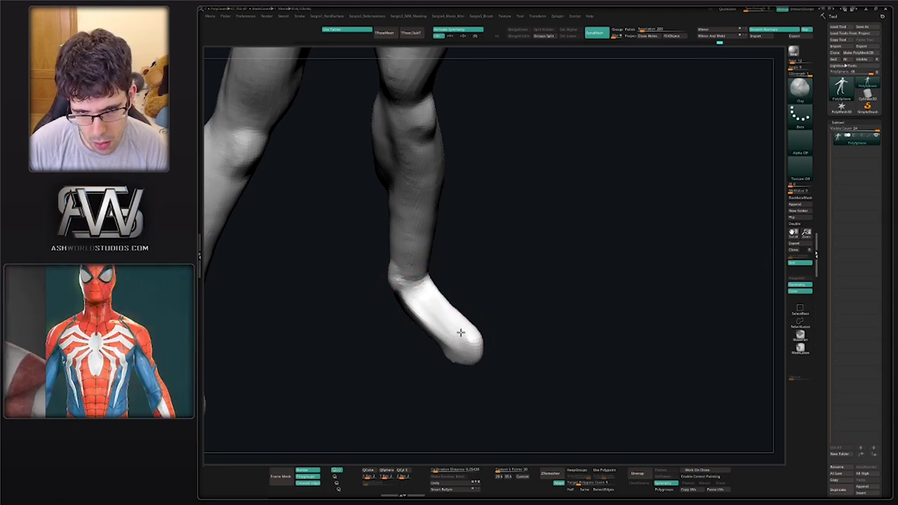
pyautogui.moveTo(457, 320)
pyautogui.mouseDown()
pyautogui.moveTo(474, 345)
pyautogui.moveTo(470, 162)
pyautogui.moveTo(482, 203)
pyautogui.moveTo(424, 290)
pyautogui.mouseUp()
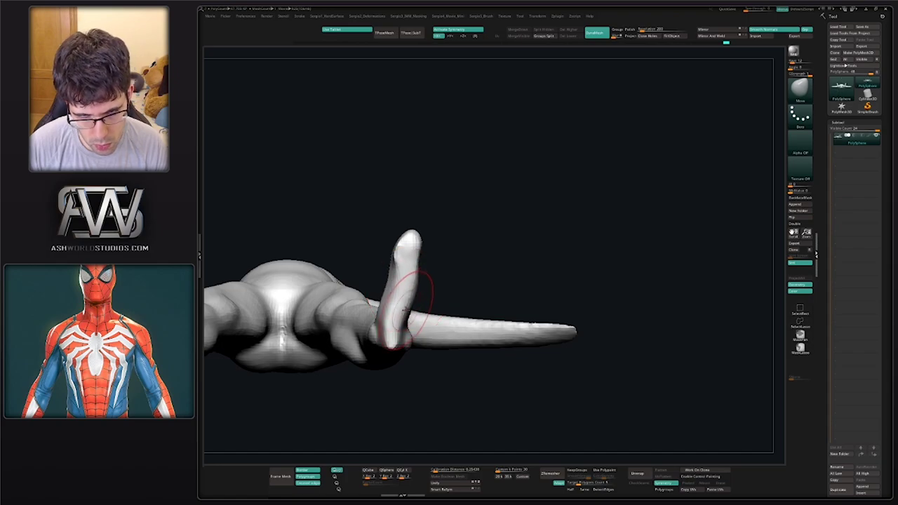
pyautogui.keyDown('shift'); pyautogui.moveTo(400, 324); pyautogui.dragTo(401, 330); pyautogui.keyUp('shift')
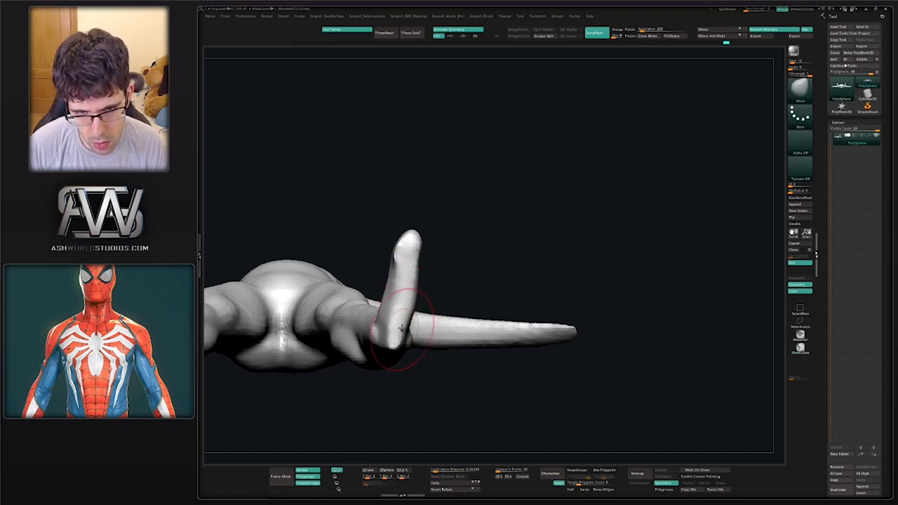
pyautogui.moveTo(418, 253); pyautogui.dragTo(410, 306)
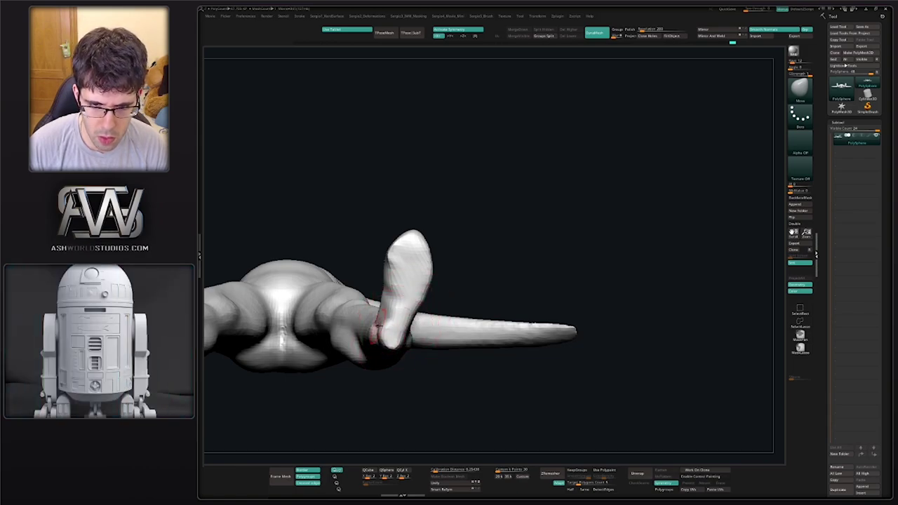
pyautogui.moveTo(397, 309); pyautogui.dragTo(392, 365)
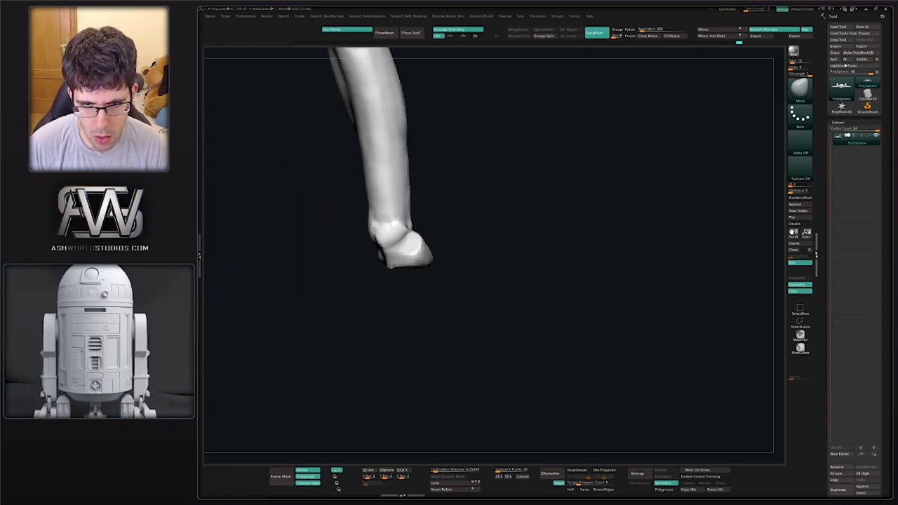
pyautogui.moveTo(405, 246); pyautogui.dragTo(415, 207, button='right')
# Flatten the soles of the feet with the TrimDynamic brush
pyautogui.press('b')
pyautogui.press('t')
pyautogui.press('d')
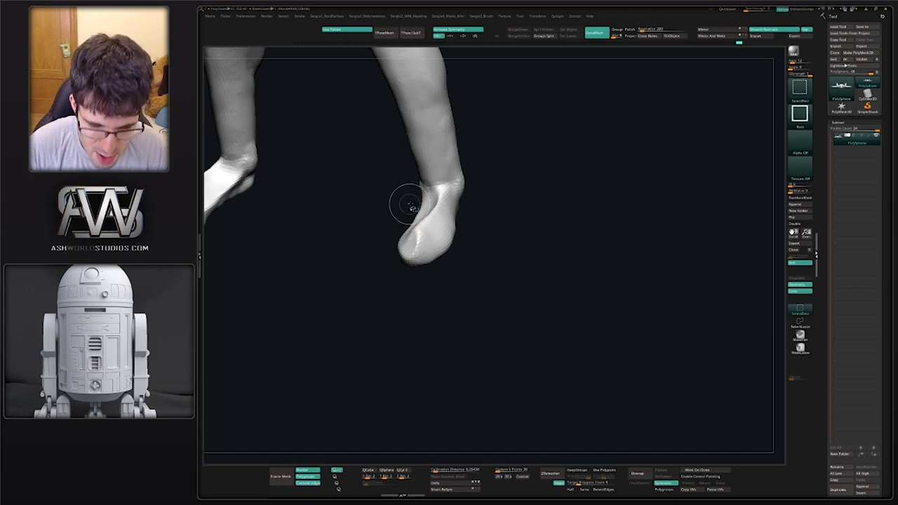
pyautogui.moveTo(426, 226); pyautogui.dragTo(443, 210)
pyautogui.moveTo(430, 223); pyautogui.dragTo(432, 221, button='right')
# Smooth the ankles with ClayBuildup, checking the legs and feet from several angles
pyautogui.press('b')
pyautogui.press('c')
pyautogui.press('l')
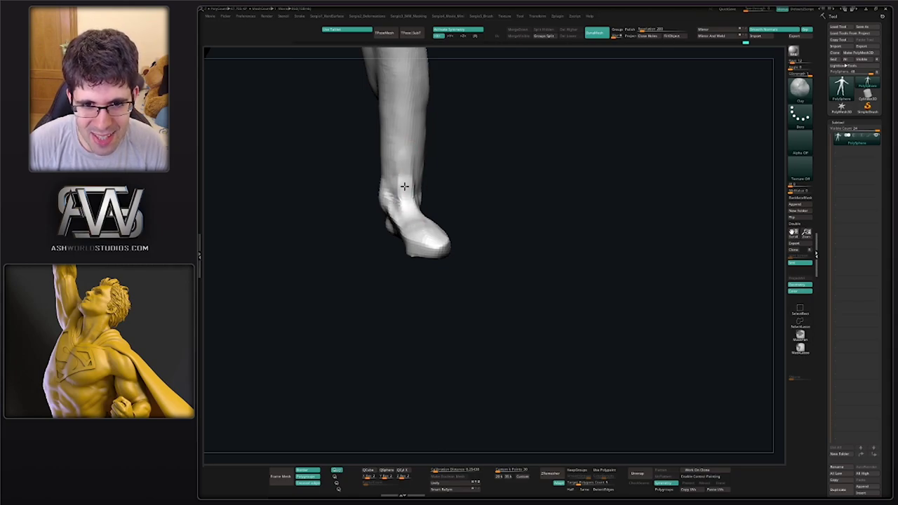
pyautogui.moveTo(426, 237); pyautogui.dragTo(449, 207, button='right')
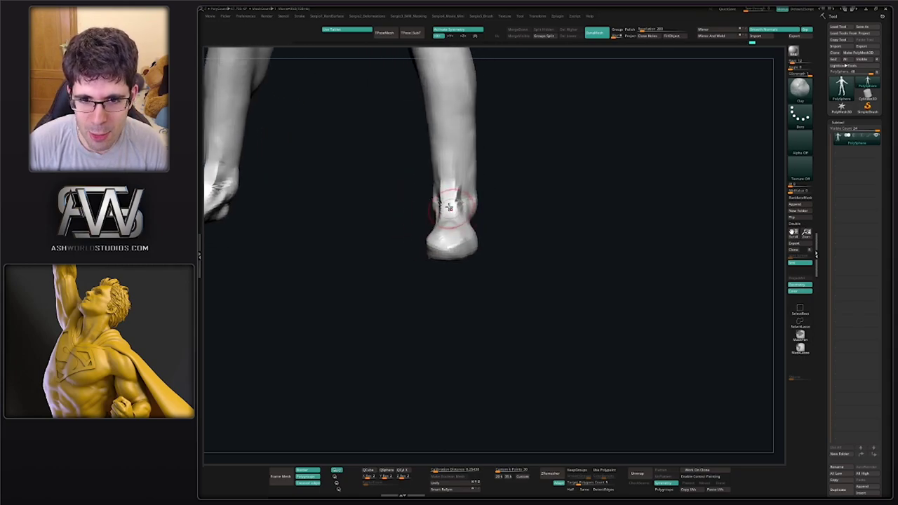
pyautogui.keyDown('shift'); pyautogui.moveTo(450, 184); pyautogui.dragTo(459, 194); pyautogui.keyUp('shift')
pyautogui.moveTo(449, 239)
pyautogui.mouseDown(button='right')
pyautogui.moveTo(456, 246)
pyautogui.moveTo(345, 240)
pyautogui.moveTo(381, 216)
pyautogui.moveTo(391, 233)
pyautogui.mouseUp(button='right')
pyautogui.moveTo(391, 267)
pyautogui.mouseDown(button='right')
pyautogui.moveTo(355, 286)
pyautogui.moveTo(395, 305)
pyautogui.moveTo(395, 229)
pyautogui.moveTo(374, 146)
pyautogui.moveTo(370, 217)
pyautogui.mouseUp(button='right')
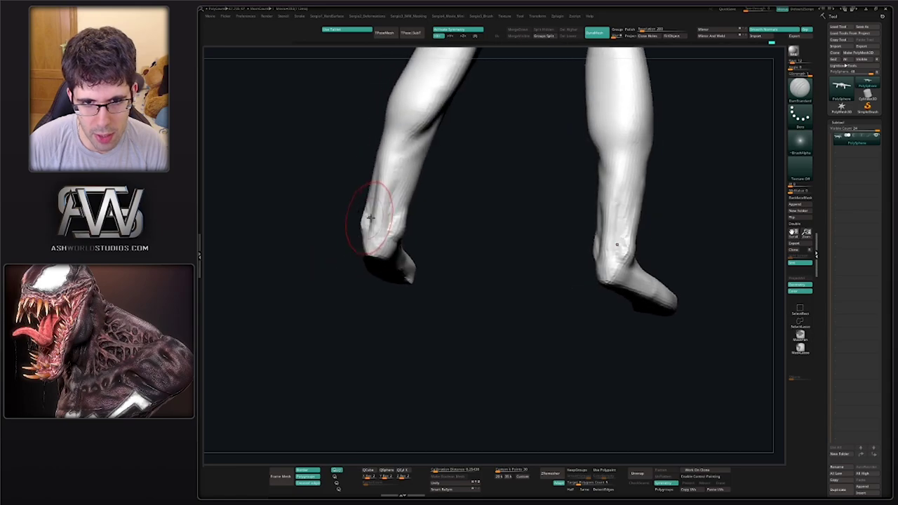
pyautogui.moveTo(403, 157)
pyautogui.mouseDown(button='right')
pyautogui.moveTo(381, 190)
pyautogui.moveTo(467, 180)
pyautogui.moveTo(451, 170)
pyautogui.moveTo(445, 210)
pyautogui.moveTo(427, 231)
pyautogui.moveTo(444, 221)
pyautogui.moveTo(426, 247)
pyautogui.moveTo(416, 227)
pyautogui.mouseUp(button='right')
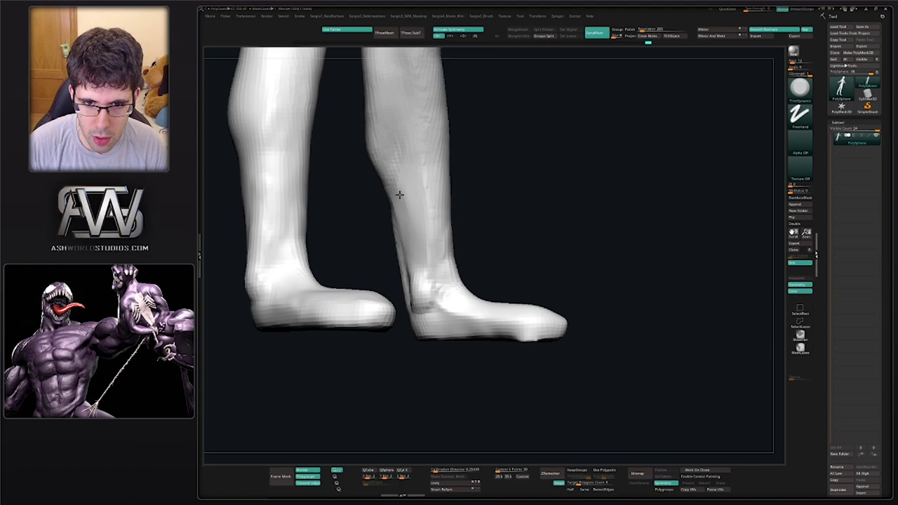
# With the Move brush (B-M-V), push the backs of the heels inward to flatten both feet
pyautogui.moveTo(420, 201)
pyautogui.mouseDown(button='right')
pyautogui.moveTo(425, 255)
pyautogui.moveTo(470, 267)
pyautogui.moveTo(526, 265)
pyautogui.moveTo(462, 252)
pyautogui.moveTo(486, 265)
pyautogui.moveTo(496, 239)
pyautogui.mouseUp(button='right')
pyautogui.press('b')
pyautogui.press('m')
pyautogui.press('v')
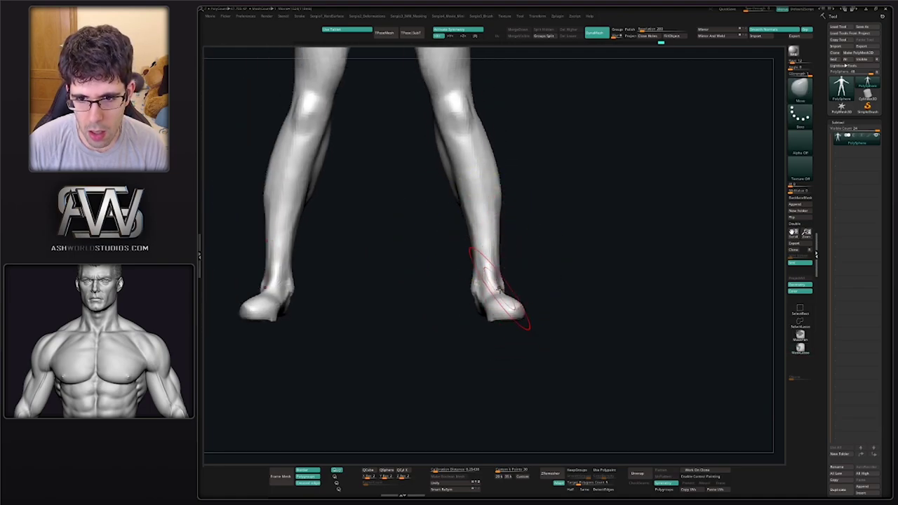
pyautogui.moveTo(493, 316)
pyautogui.mouseDown(button='right')
pyautogui.moveTo(525, 316)
pyautogui.moveTo(556, 298)
pyautogui.moveTo(543, 298)
pyautogui.moveTo(554, 279)
pyautogui.mouseUp(button='right')
pyautogui.press('space')
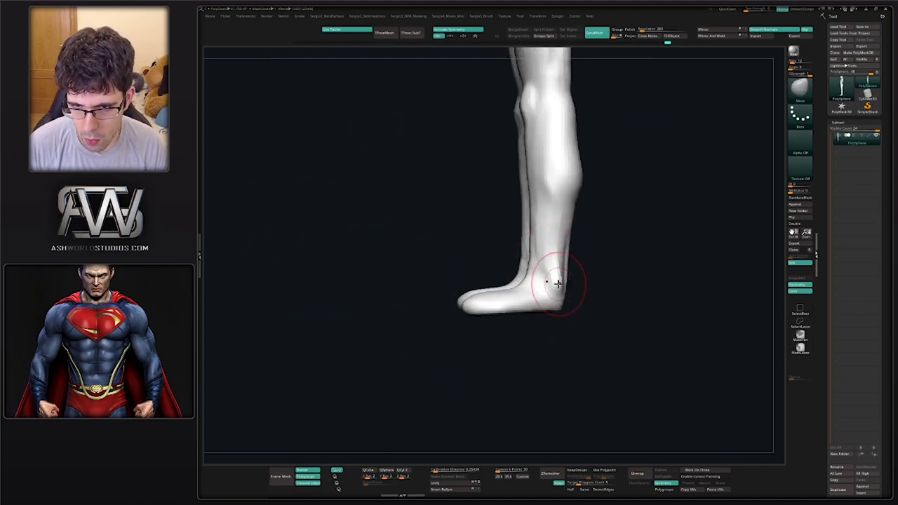
pyautogui.moveTo(557, 282); pyautogui.dragTo(545, 268)
pyautogui.moveTo(554, 254)
pyautogui.mouseDown(button='right')
pyautogui.moveTo(517, 276)
pyautogui.moveTo(532, 297)
pyautogui.moveTo(525, 315)
pyautogui.moveTo(522, 295)
pyautogui.mouseUp(button='right')
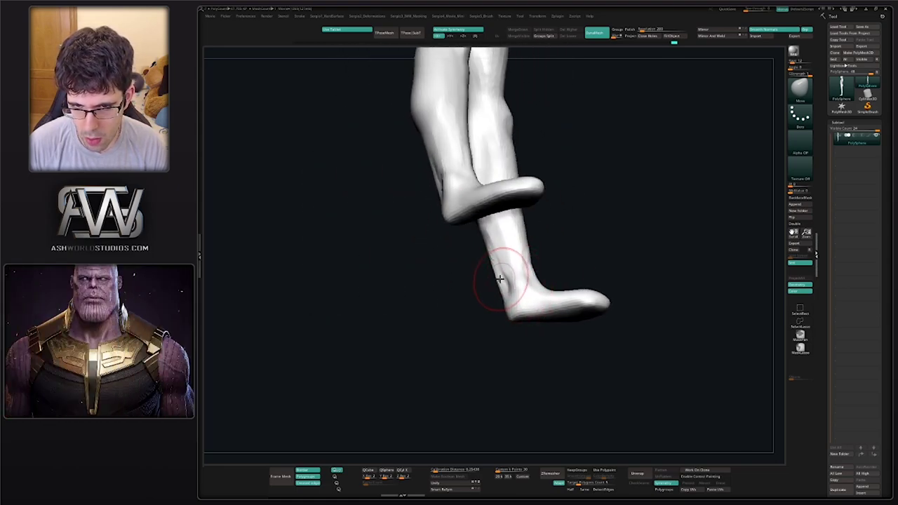
pyautogui.moveTo(503, 321)
pyautogui.mouseDown(button='right')
pyautogui.moveTo(529, 321)
pyautogui.moveTo(522, 317)
pyautogui.mouseUp(button='right')
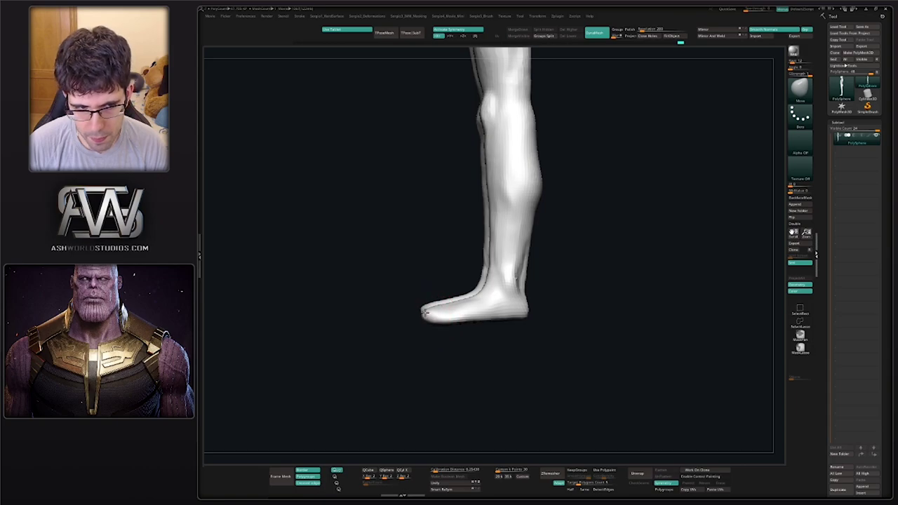
pyautogui.moveTo(424, 311)
pyautogui.mouseDown(button='right')
pyautogui.moveTo(444, 267)
pyautogui.moveTo(483, 311)
pyautogui.moveTo(467, 364)
pyautogui.moveTo(463, 344)
pyautogui.mouseUp(button='right')
# Zoom in on the lower legs and build up the inner calves on both legs
pyautogui.keyDown('shift'); pyautogui.moveTo(463, 352); pyautogui.dragTo(469, 315); pyautogui.keyUp('shift')
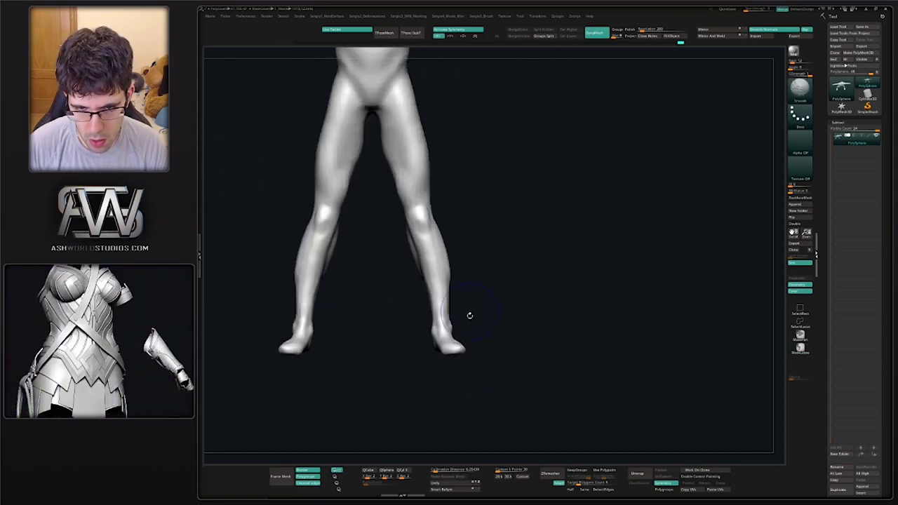
pyautogui.moveTo(476, 348)
pyautogui.keyDown('shift'); pyautogui.mouseDown()
pyautogui.moveTo(467, 355)
pyautogui.moveTo(500, 355)
pyautogui.moveTo(498, 386)
pyautogui.moveTo(474, 265)
pyautogui.mouseUp(); pyautogui.keyUp('shift')
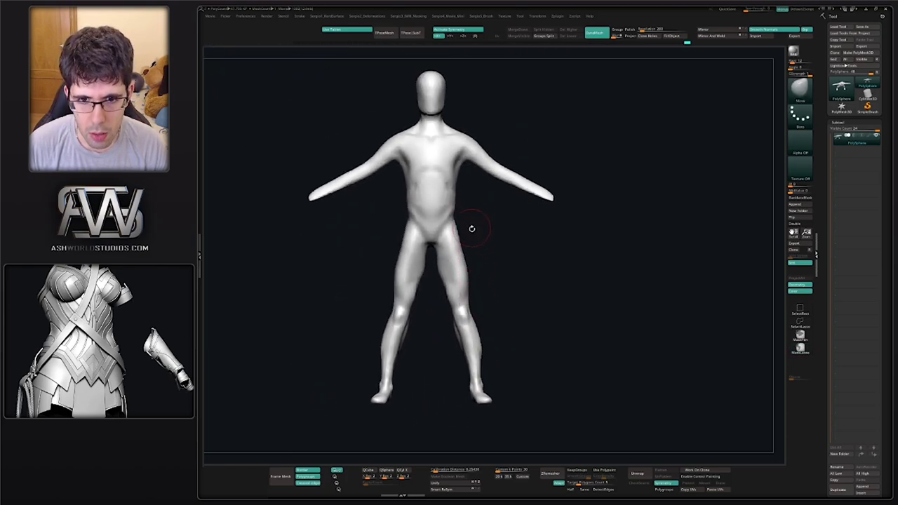
pyautogui.keyDown('alt'); pyautogui.moveTo(472, 228); pyautogui.dragTo(463, 215); pyautogui.keyUp('alt')
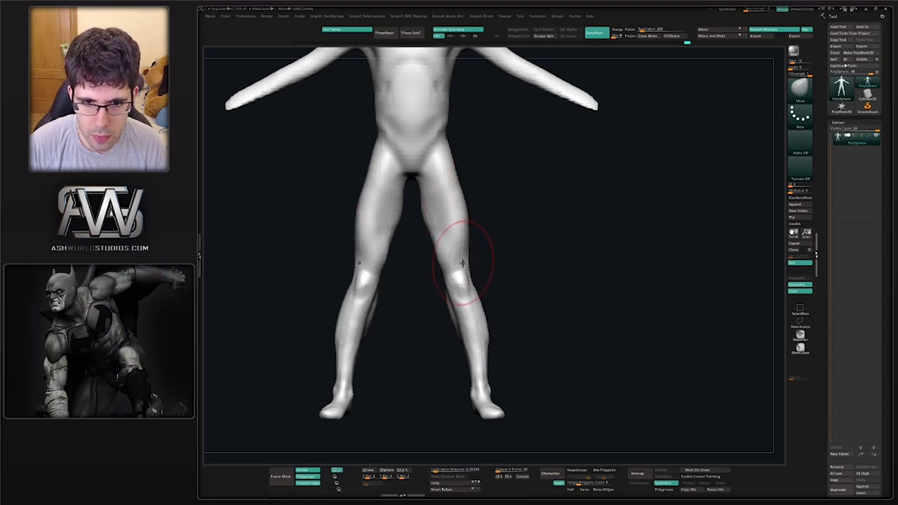
pyautogui.moveTo(479, 310)
pyautogui.keyDown('alt'); pyautogui.mouseDown()
pyautogui.moveTo(437, 266)
pyautogui.moveTo(423, 233)
pyautogui.mouseUp(); pyautogui.keyUp('alt')
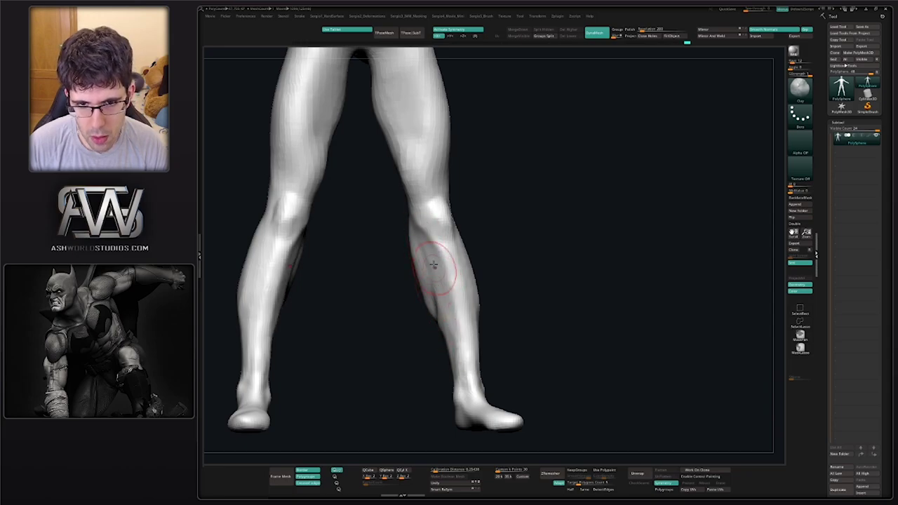
pyautogui.moveTo(433, 266); pyautogui.dragTo(455, 334)
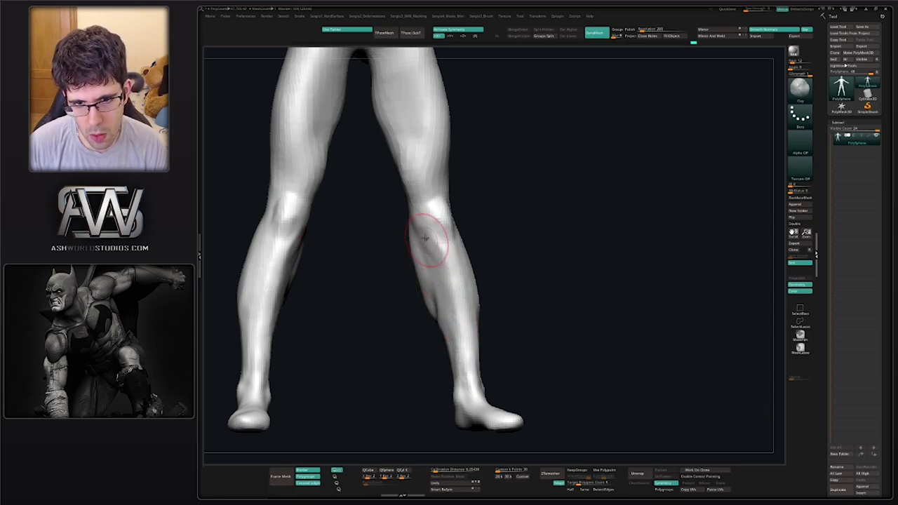
# Smooth the calves, then sculpt the back calf muscles on both legs from behind
pyautogui.moveTo(424, 239)
pyautogui.mouseDown()
pyautogui.moveTo(453, 301)
pyautogui.moveTo(444, 314)
pyautogui.moveTo(456, 316)
pyautogui.mouseUp()
pyautogui.moveTo(497, 294)
pyautogui.mouseDown()
pyautogui.moveTo(495, 267)
pyautogui.moveTo(410, 280)
pyautogui.moveTo(463, 256)
pyautogui.moveTo(405, 275)
pyautogui.moveTo(411, 236)
pyautogui.moveTo(431, 236)
pyautogui.moveTo(424, 247)
pyautogui.mouseUp()
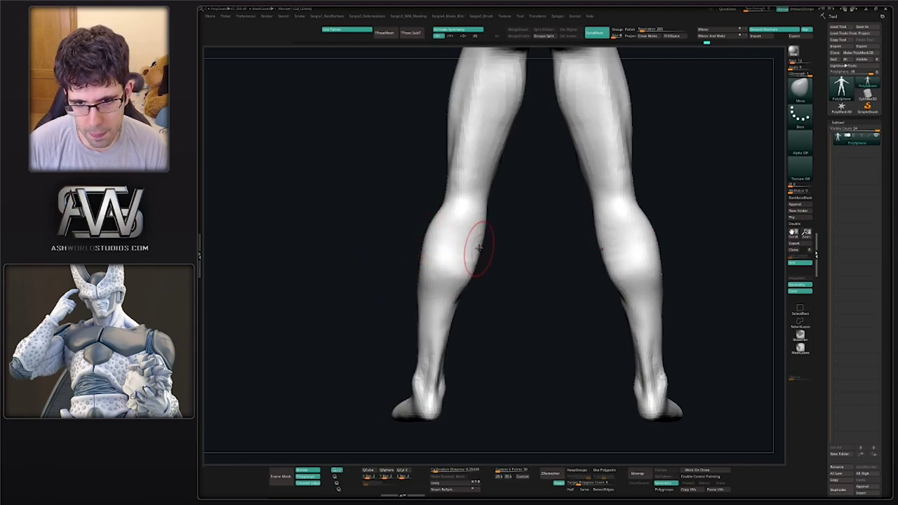
pyautogui.moveTo(478, 247)
pyautogui.mouseDown()
pyautogui.moveTo(477, 211)
pyautogui.moveTo(475, 250)
pyautogui.moveTo(491, 266)
pyautogui.moveTo(631, 274)
pyautogui.mouseUp()
pyautogui.moveTo(483, 279); pyautogui.dragTo(473, 243)
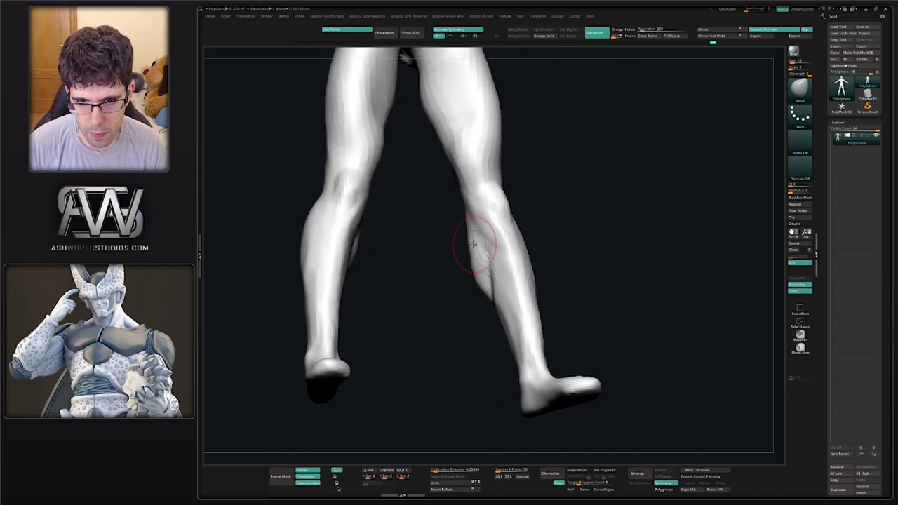
# Add one more symmetric stroke to refine the calf shape
pyautogui.moveTo(477, 279)
pyautogui.mouseDown()
pyautogui.moveTo(465, 310)
pyautogui.moveTo(463, 300)
pyautogui.moveTo(517, 260)
pyautogui.moveTo(491, 240)
pyautogui.mouseUp()
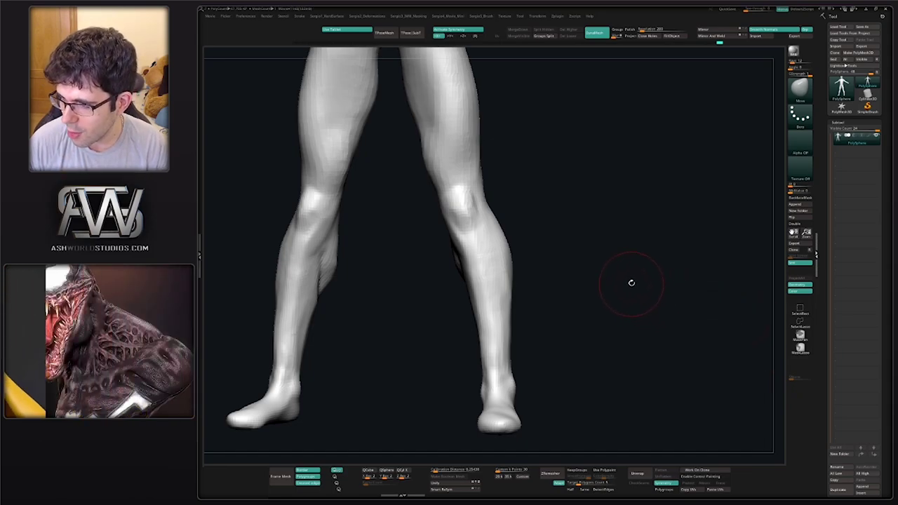
# Orbit the model between front, three-quarter and full-figure views to inspect the hip and thigh
pyautogui.moveTo(625, 276); pyautogui.dragTo(612, 281)
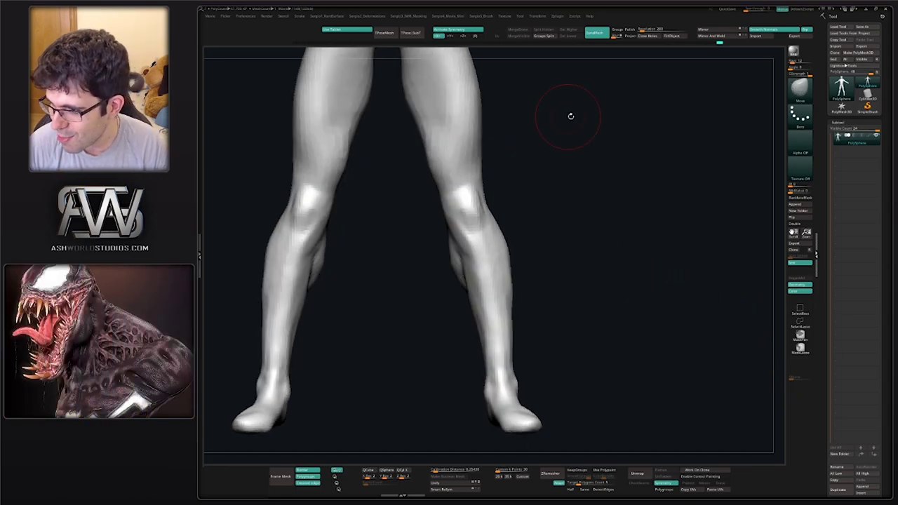
pyautogui.moveTo(541, 206); pyautogui.dragTo(558, 278)
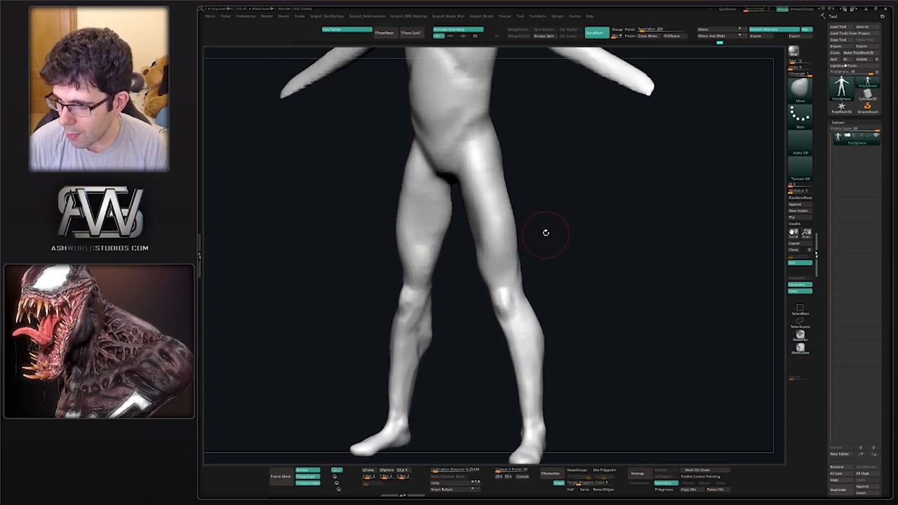
pyautogui.moveTo(608, 226)
pyautogui.mouseDown()
pyautogui.moveTo(530, 216)
pyautogui.moveTo(530, 276)
pyautogui.moveTo(514, 230)
pyautogui.moveTo(520, 263)
pyautogui.mouseUp()
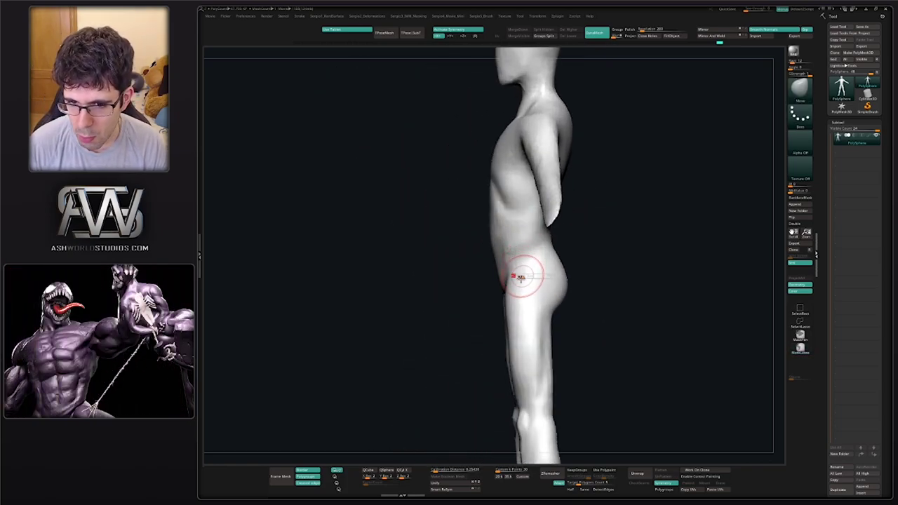
pyautogui.moveTo(505, 323); pyautogui.dragTo(517, 257)
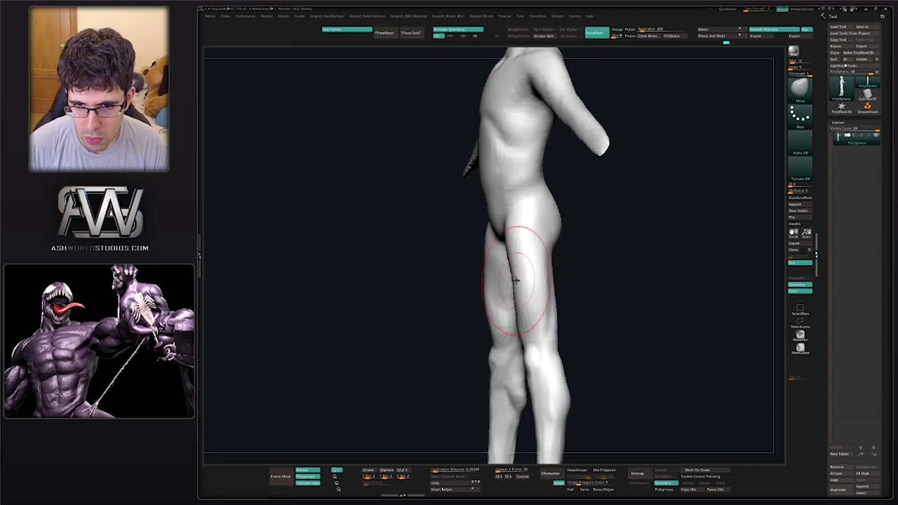
pyautogui.moveTo(516, 280)
pyautogui.mouseDown(button='right')
pyautogui.moveTo(502, 280)
pyautogui.moveTo(554, 240)
pyautogui.moveTo(559, 275)
pyautogui.moveTo(569, 254)
pyautogui.moveTo(574, 269)
pyautogui.mouseUp(button='right')
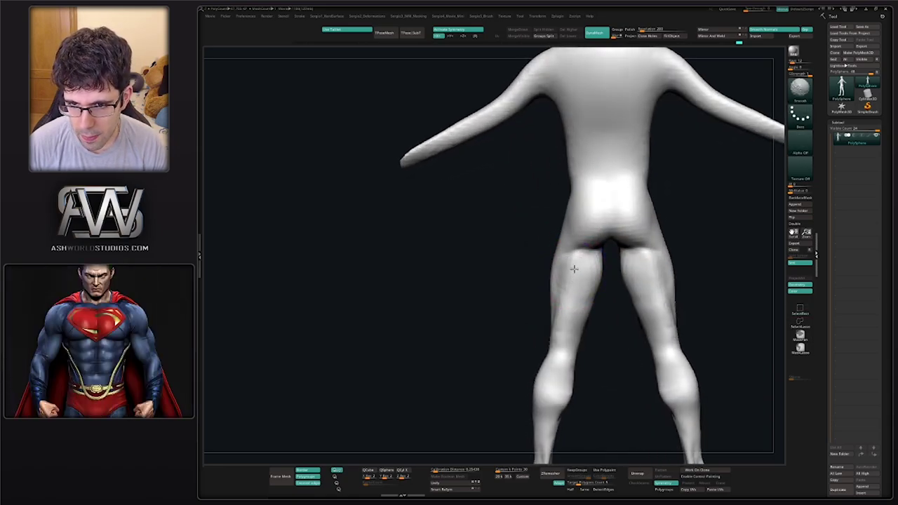
# Smooth the left calf and refit the view on the legs
pyautogui.keyDown('alt'); pyautogui.moveTo(584, 299); pyautogui.dragTo(505, 356, button='right'); pyautogui.keyUp('alt')
pyautogui.keyDown('shift'); pyautogui.moveTo(504, 357); pyautogui.dragTo(517, 337); pyautogui.keyUp('shift')
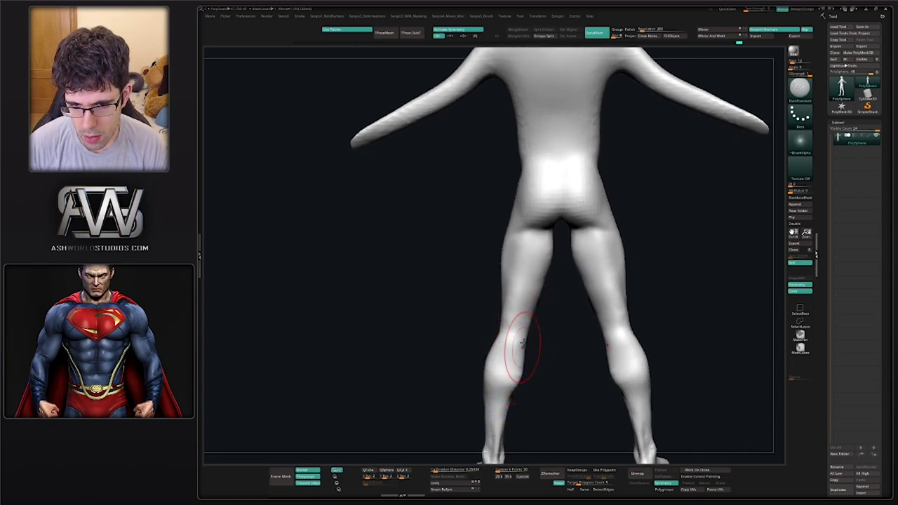
pyautogui.press('f')
pyautogui.moveTo(521, 298)
pyautogui.mouseDown(button='right')
pyautogui.moveTo(501, 331)
pyautogui.moveTo(517, 366)
pyautogui.moveTo(508, 407)
pyautogui.mouseUp(button='right')
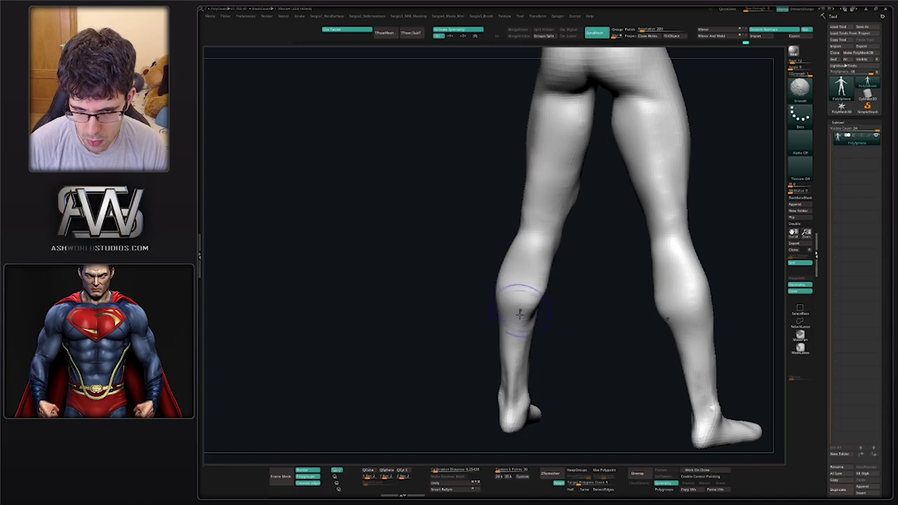
# Reshape the ankles, knees and upper calves on both legs with the Move brush
pyautogui.keyDown('shift'); pyautogui.moveTo(517, 296); pyautogui.dragTo(504, 356, button='right'); pyautogui.keyUp('shift')
pyautogui.keyDown('shift'); pyautogui.moveTo(514, 370); pyautogui.dragTo(499, 382); pyautogui.keyUp('shift')
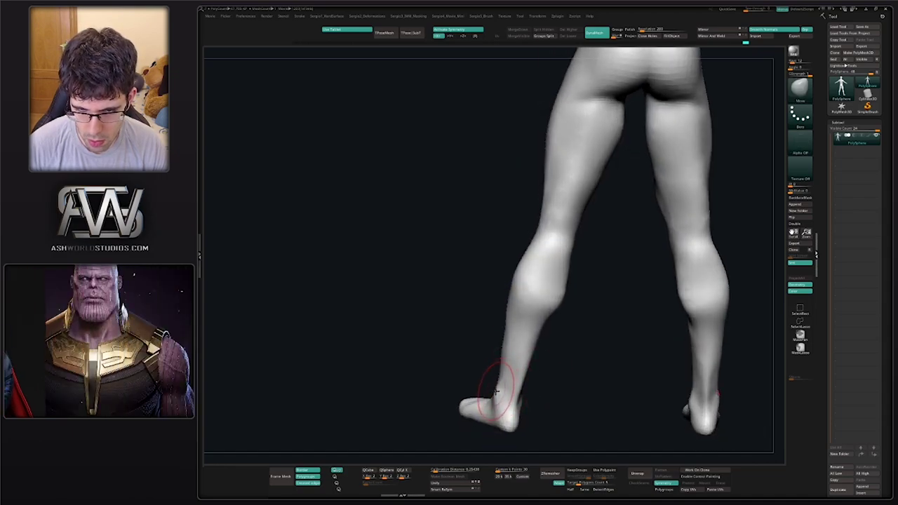
pyautogui.keyDown('shift'); pyautogui.moveTo(506, 347); pyautogui.dragTo(539, 352, button='right'); pyautogui.keyUp('shift')
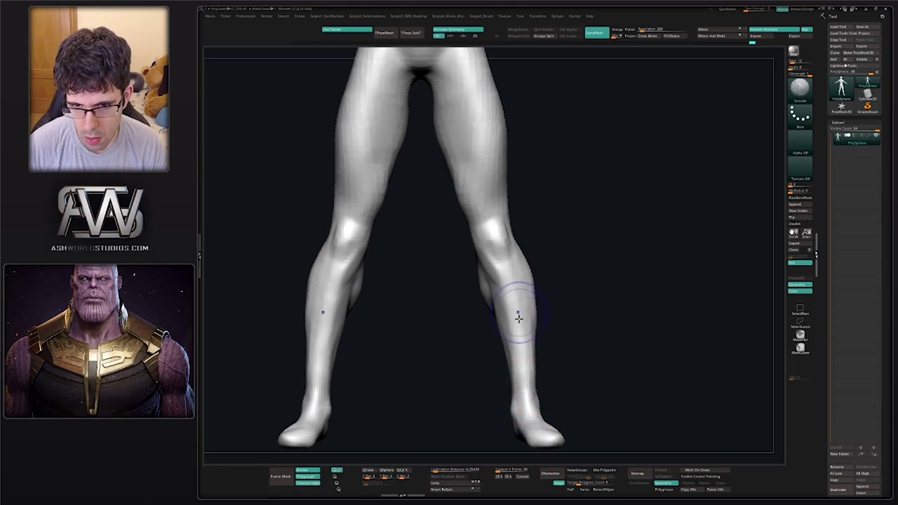
pyautogui.keyDown('shift'); pyautogui.moveTo(518, 318); pyautogui.dragTo(502, 266); pyautogui.keyUp('shift')
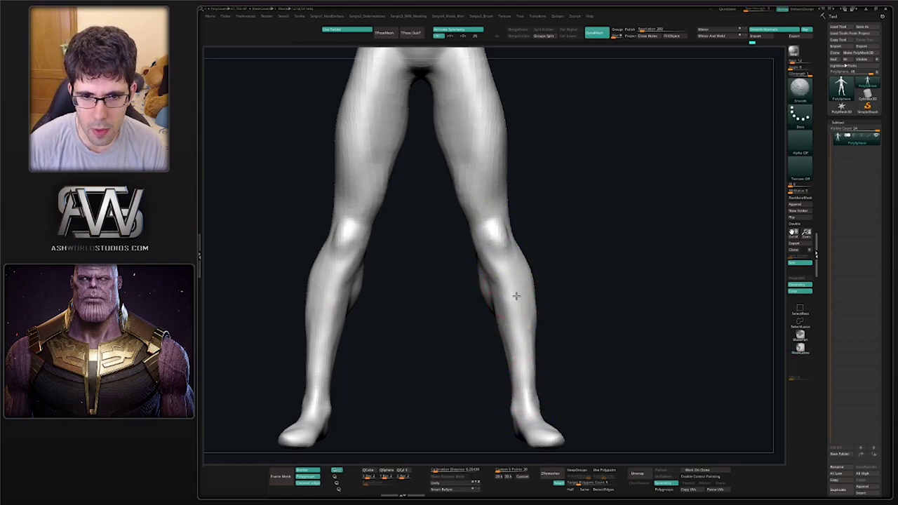
# Smooth the inner thigh so it blends into the hip and groin
pyautogui.press('f')
pyautogui.moveTo(515, 296)
pyautogui.keyDown('ctrl'); pyautogui.mouseDown(button='right')
pyautogui.moveTo(422, 284)
pyautogui.moveTo(565, 304)
pyautogui.mouseUp(button='right'); pyautogui.keyUp('ctrl')
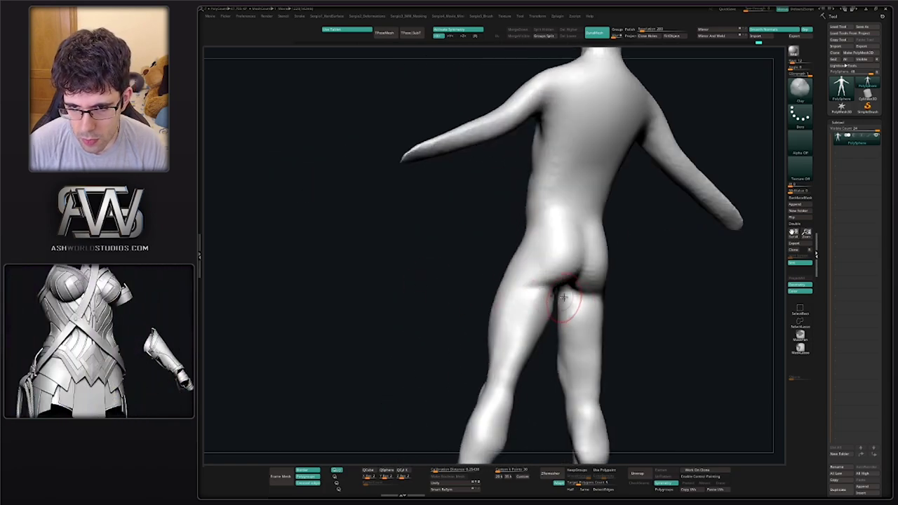
pyautogui.keyDown('shift'); pyautogui.moveTo(577, 311); pyautogui.dragTo(559, 349); pyautogui.keyUp('shift')
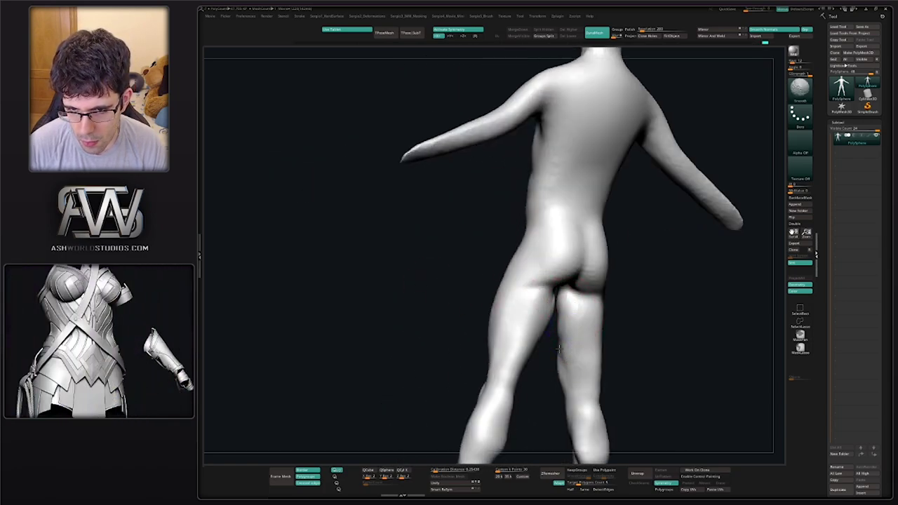
pyautogui.moveTo(564, 319)
pyautogui.mouseDown(button='right')
pyautogui.moveTo(573, 343)
pyautogui.moveTo(595, 357)
pyautogui.moveTo(556, 309)
pyautogui.moveTo(553, 259)
pyautogui.mouseUp(button='right')
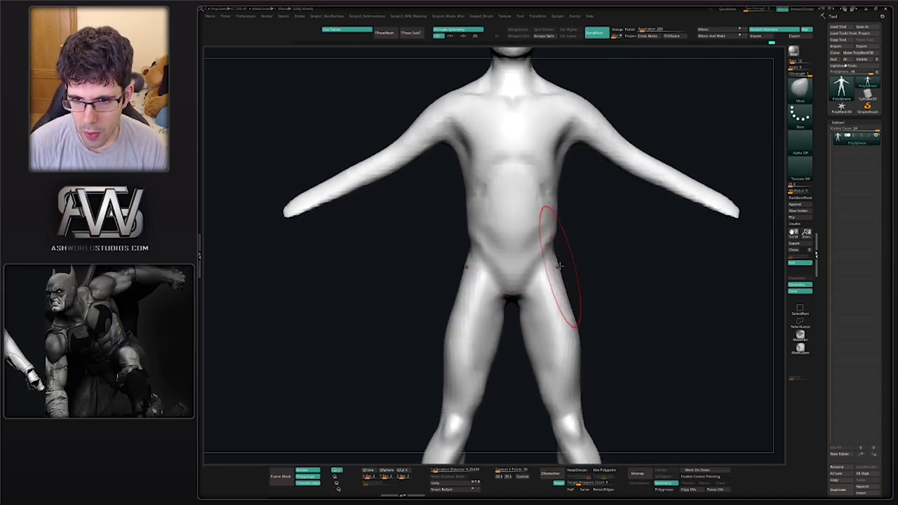
# Pull the arm tip into a blocky hand and smooth it into the forearm
pyautogui.moveTo(553, 259); pyautogui.dragTo(554, 225)
pyautogui.moveTo(554, 201)
pyautogui.keyDown('alt'); pyautogui.mouseDown(button='right')
pyautogui.moveTo(567, 236)
pyautogui.moveTo(559, 269)
pyautogui.moveTo(567, 195)
pyautogui.moveTo(594, 252)
pyautogui.moveTo(537, 226)
pyautogui.moveTo(554, 226)
pyautogui.moveTo(533, 265)
pyautogui.mouseUp(button='right'); pyautogui.keyUp('alt')
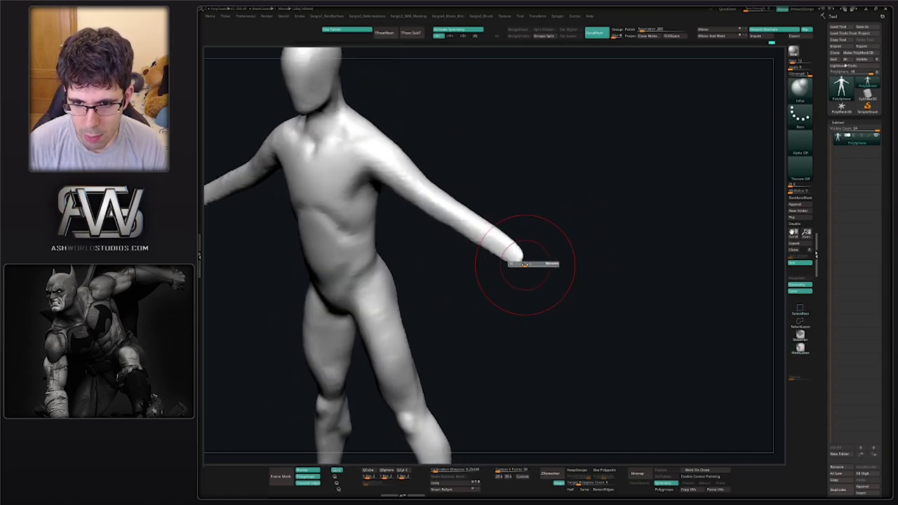
pyautogui.moveTo(533, 265); pyautogui.dragTo(540, 264)
pyautogui.moveTo(540, 263); pyautogui.dragTo(546, 263, button='right')
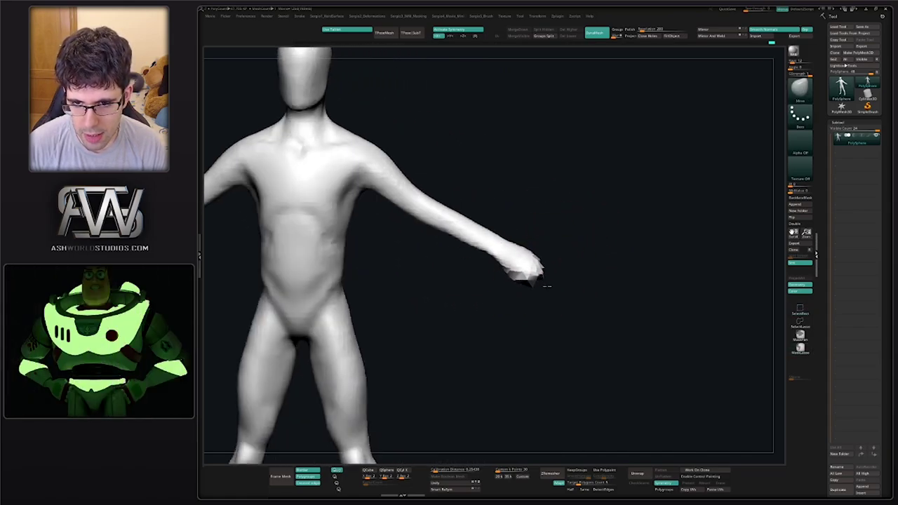
pyautogui.keyDown('shift'); pyautogui.moveTo(551, 280); pyautogui.dragTo(523, 277); pyautogui.keyUp('shift')
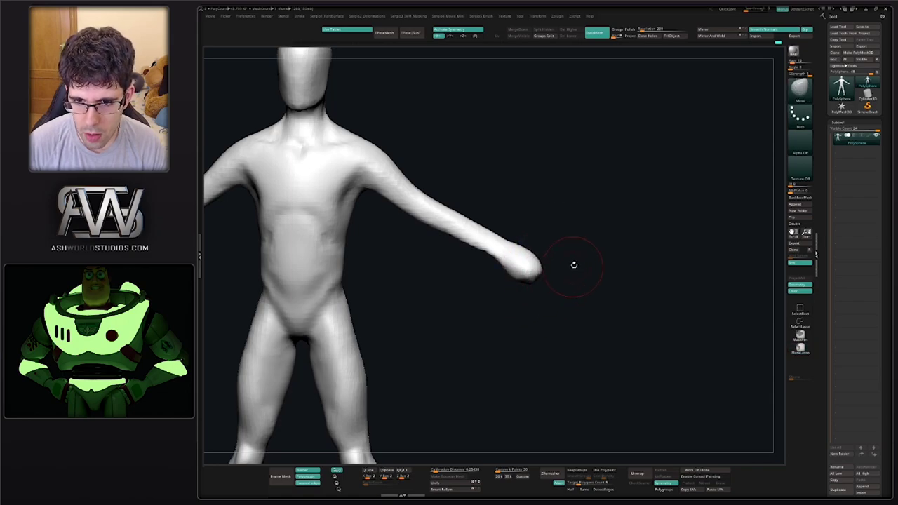
# From a side view, swell the arm tip into a rounded hand
pyautogui.moveTo(574, 265); pyautogui.dragTo(491, 267)
pyautogui.keyDown('ctrl'); pyautogui.moveTo(471, 210); pyautogui.dragTo(511, 281, button='right'); pyautogui.keyUp('ctrl')
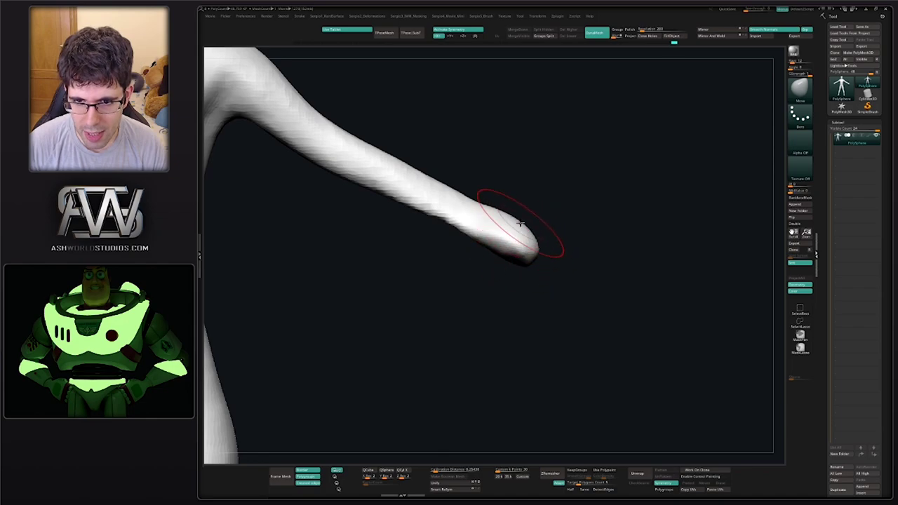
pyautogui.moveTo(533, 273)
pyautogui.mouseDown()
pyautogui.moveTo(490, 252)
pyautogui.moveTo(523, 236)
pyautogui.moveTo(514, 242)
pyautogui.moveTo(519, 258)
pyautogui.mouseUp()
pyautogui.moveTo(563, 214)
pyautogui.mouseDown()
pyautogui.moveTo(539, 268)
pyautogui.moveTo(518, 246)
pyautogui.moveTo(577, 131)
pyautogui.mouseUp()
# Switch from Standard (B-S-T) to Clay (B-C-L) and smooth along the forearm
pyautogui.press('b')
pyautogui.press('s')
pyautogui.press('t')
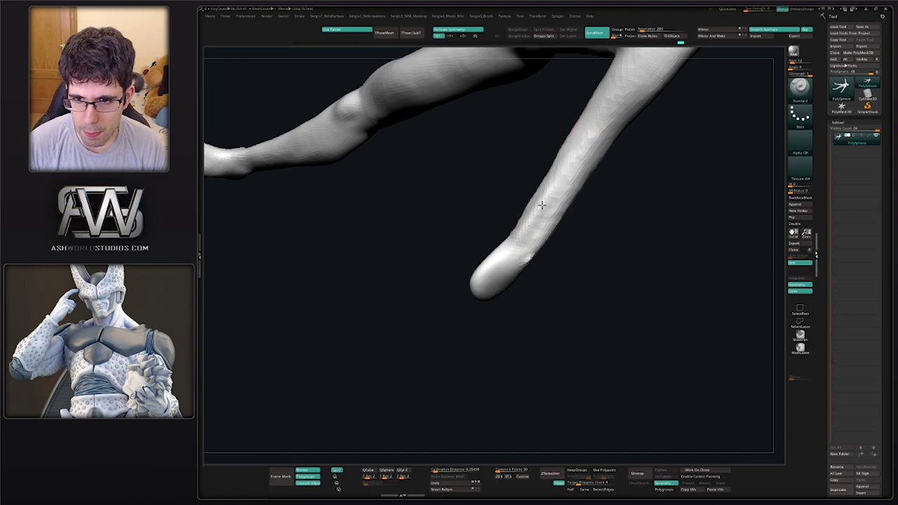
pyautogui.moveTo(542, 204); pyautogui.dragTo(588, 141)
pyautogui.press('b')
pyautogui.press('c')
pyautogui.press('l')
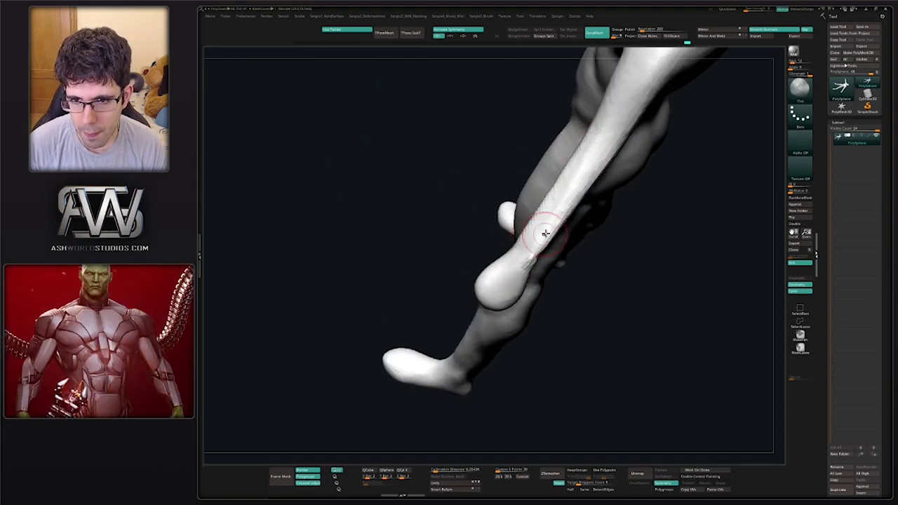
pyautogui.moveTo(545, 232); pyautogui.dragTo(545, 228)
pyautogui.moveTo(565, 188); pyautogui.dragTo(551, 201)
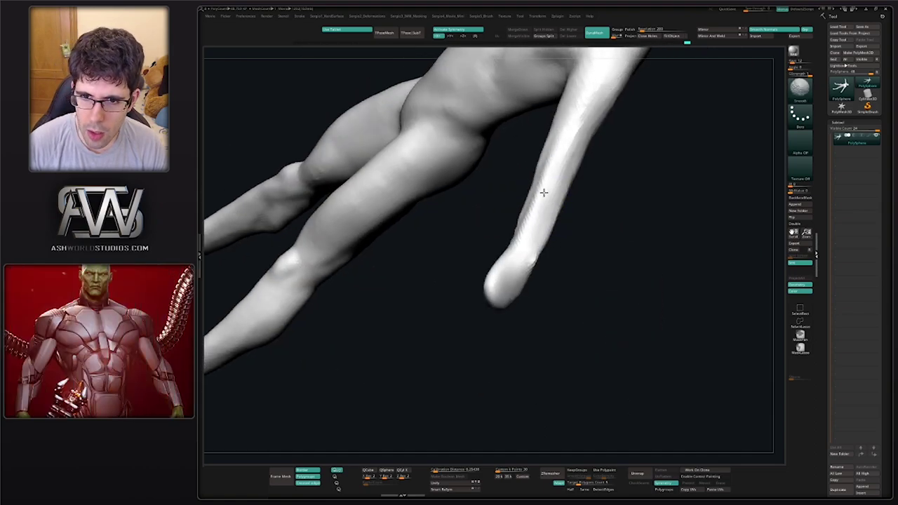
pyautogui.keyDown('shift'); pyautogui.moveTo(535, 231); pyautogui.dragTo(526, 143); pyautogui.keyUp('shift')
# Shift-smooth the shoulder, checking the torso, arm and hand from several angles
pyautogui.moveTo(523, 239)
pyautogui.mouseDown()
pyautogui.moveTo(501, 150)
pyautogui.moveTo(567, 200)
pyautogui.moveTo(524, 247)
pyautogui.mouseUp()
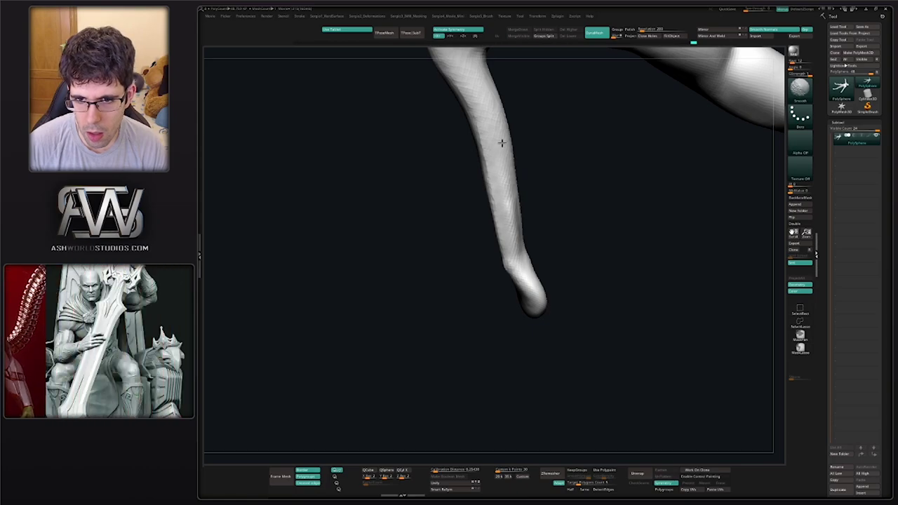
pyautogui.moveTo(501, 144); pyautogui.dragTo(525, 258)
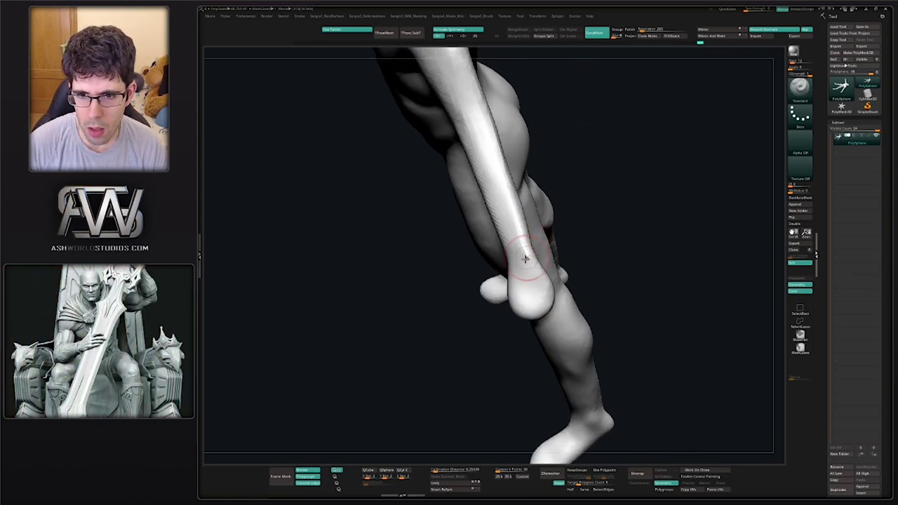
pyautogui.moveTo(493, 214)
pyautogui.mouseDown()
pyautogui.moveTo(511, 148)
pyautogui.moveTo(460, 204)
pyautogui.moveTo(484, 196)
pyautogui.moveTo(477, 221)
pyautogui.moveTo(496, 201)
pyautogui.moveTo(481, 211)
pyautogui.moveTo(485, 241)
pyautogui.mouseUp()
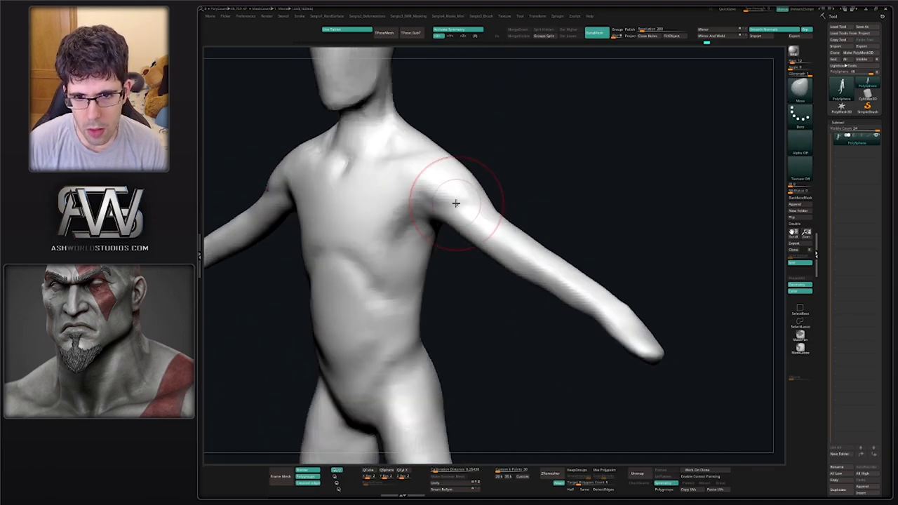
pyautogui.moveTo(485, 240)
pyautogui.mouseDown()
pyautogui.moveTo(456, 201)
pyautogui.moveTo(411, 194)
pyautogui.moveTo(413, 203)
pyautogui.mouseUp()
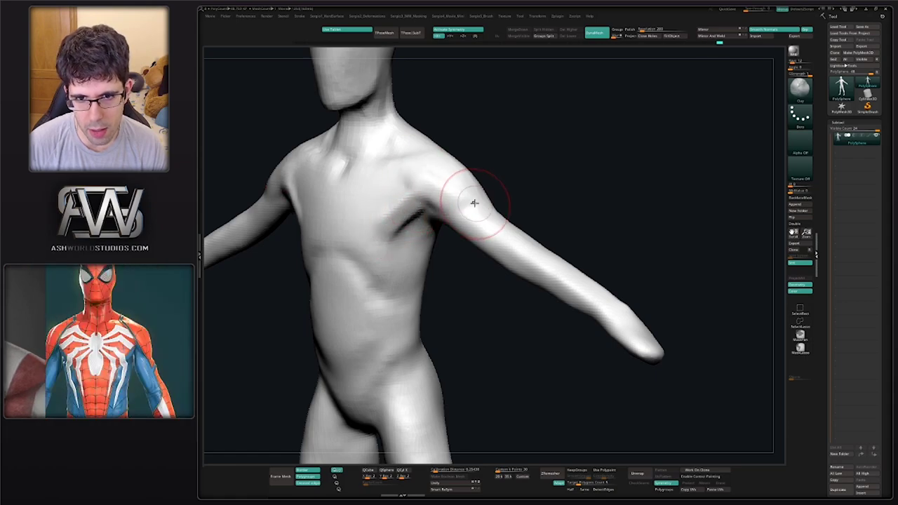
pyautogui.press('shift')
pyautogui.moveTo(435, 226)
pyautogui.mouseDown()
pyautogui.moveTo(461, 255)
pyautogui.moveTo(460, 230)
pyautogui.moveTo(504, 208)
pyautogui.mouseUp()
pyautogui.moveTo(528, 170)
pyautogui.mouseDown()
pyautogui.moveTo(471, 150)
pyautogui.moveTo(431, 175)
pyautogui.mouseUp()
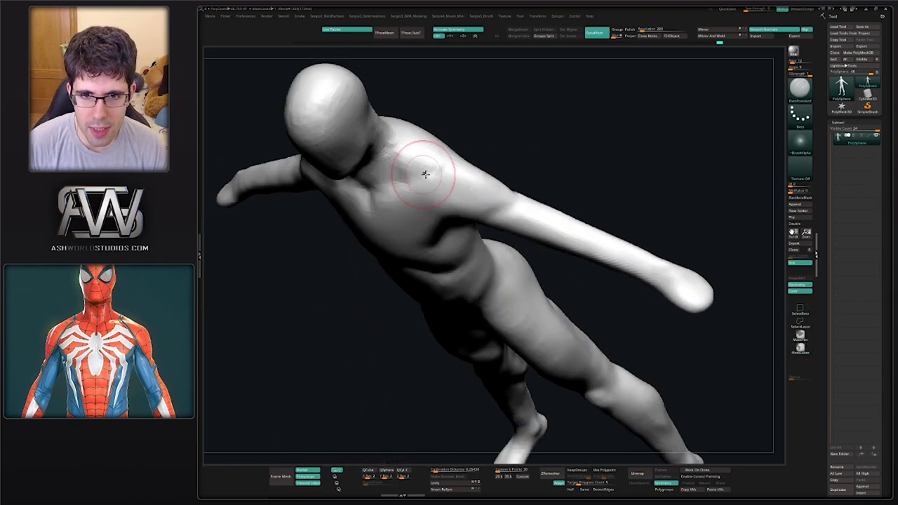
pyautogui.moveTo(412, 208)
pyautogui.mouseDown()
pyautogui.moveTo(453, 172)
pyautogui.moveTo(445, 171)
pyautogui.moveTo(477, 152)
pyautogui.moveTo(476, 140)
pyautogui.moveTo(579, 148)
pyautogui.moveTo(537, 196)
pyautogui.moveTo(516, 186)
pyautogui.moveTo(574, 164)
pyautogui.mouseUp()
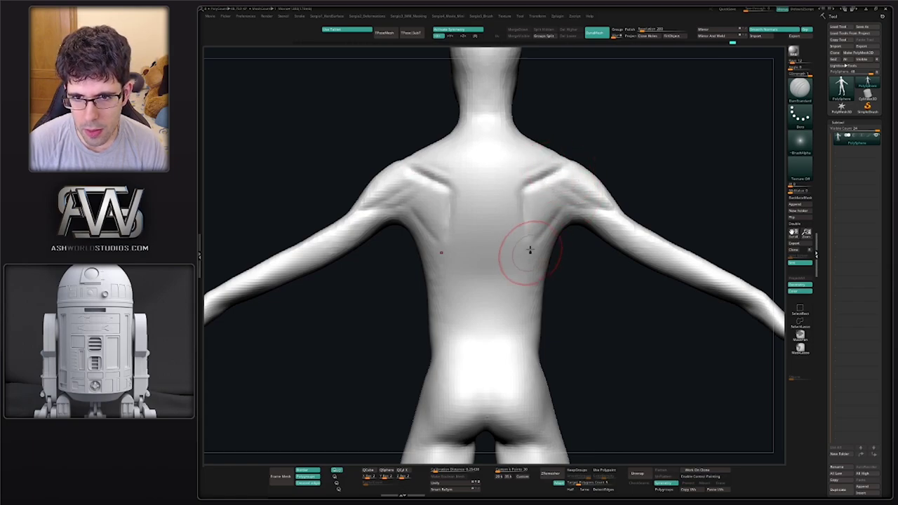
# Carve and deepen a groove down the spine of the upper back
pyautogui.moveTo(530, 250); pyautogui.dragTo(475, 211)
pyautogui.moveTo(465, 141); pyautogui.dragTo(465, 350)
pyautogui.moveTo(465, 176); pyautogui.dragTo(467, 414)
pyautogui.moveTo(490, 203)
pyautogui.mouseDown()
pyautogui.moveTo(477, 288)
pyautogui.moveTo(479, 242)
pyautogui.moveTo(471, 236)
pyautogui.moveTo(483, 179)
pyautogui.mouseUp()
# Smooth the spine groove across the lower and mid back, checking three-quarter and side views
pyautogui.keyDown('shift'); pyautogui.moveTo(486, 225); pyautogui.dragTo(488, 293); pyautogui.keyUp('shift')
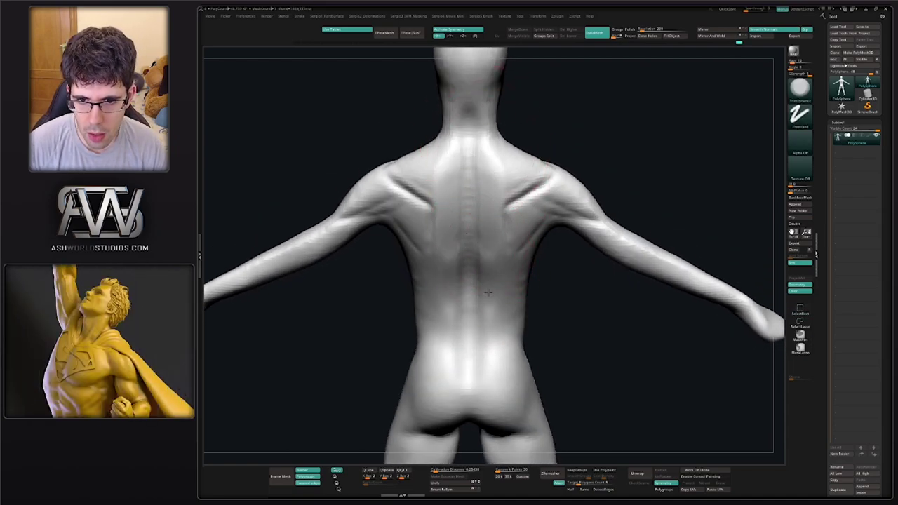
pyautogui.keyDown('shift'); pyautogui.moveTo(483, 237); pyautogui.dragTo(479, 321); pyautogui.keyUp('shift')
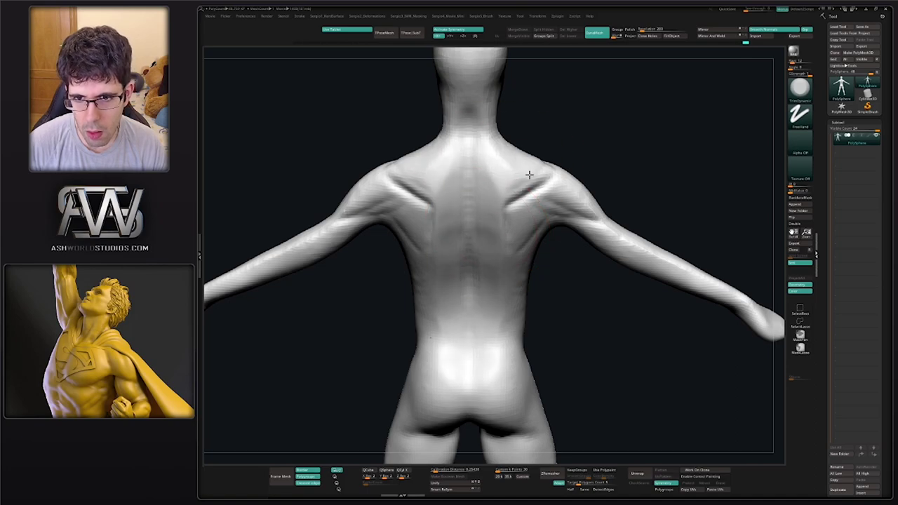
pyautogui.moveTo(512, 166)
pyautogui.mouseDown()
pyautogui.moveTo(555, 232)
pyautogui.moveTo(406, 192)
pyautogui.mouseUp()
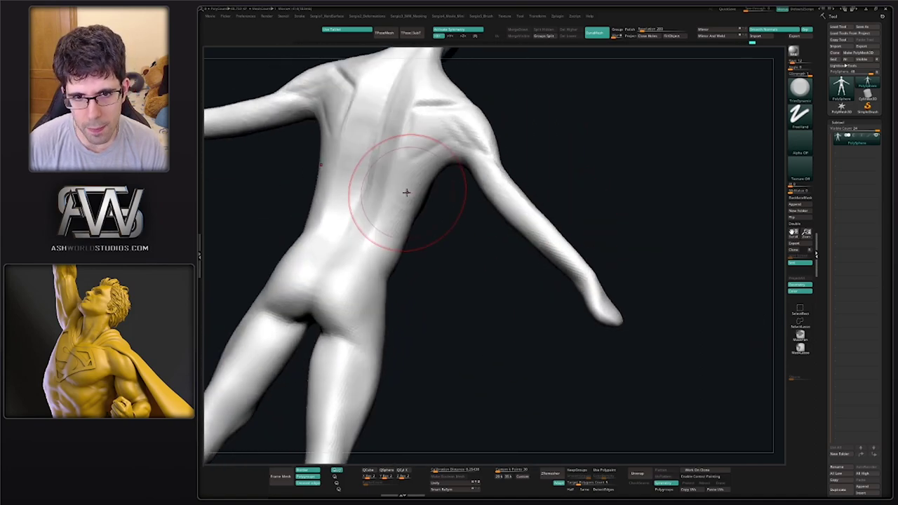
pyautogui.moveTo(379, 247)
pyautogui.keyDown('shift'); pyautogui.mouseDown()
pyautogui.moveTo(371, 207)
pyautogui.moveTo(411, 84)
pyautogui.moveTo(426, 233)
pyautogui.mouseUp(); pyautogui.keyUp('shift')
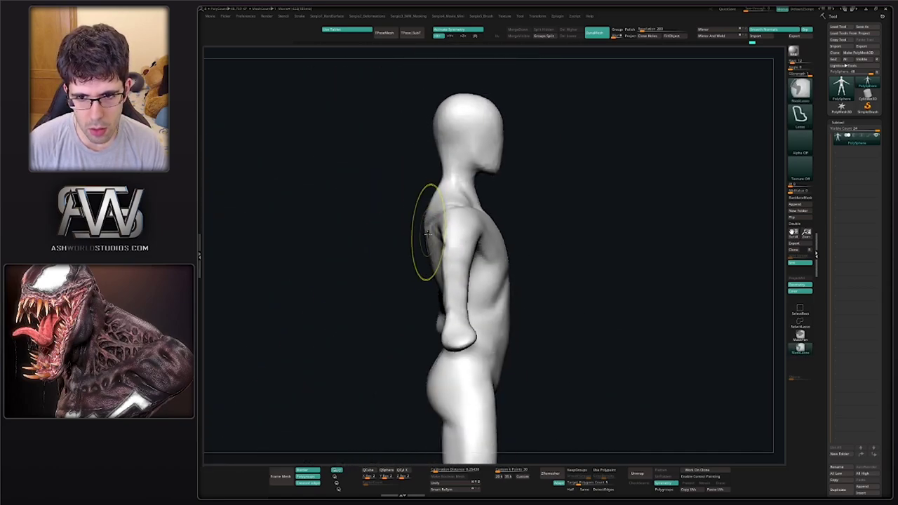
pyautogui.moveTo(415, 274)
pyautogui.mouseDown()
pyautogui.moveTo(419, 250)
pyautogui.moveTo(411, 256)
pyautogui.moveTo(423, 262)
pyautogui.mouseUp()
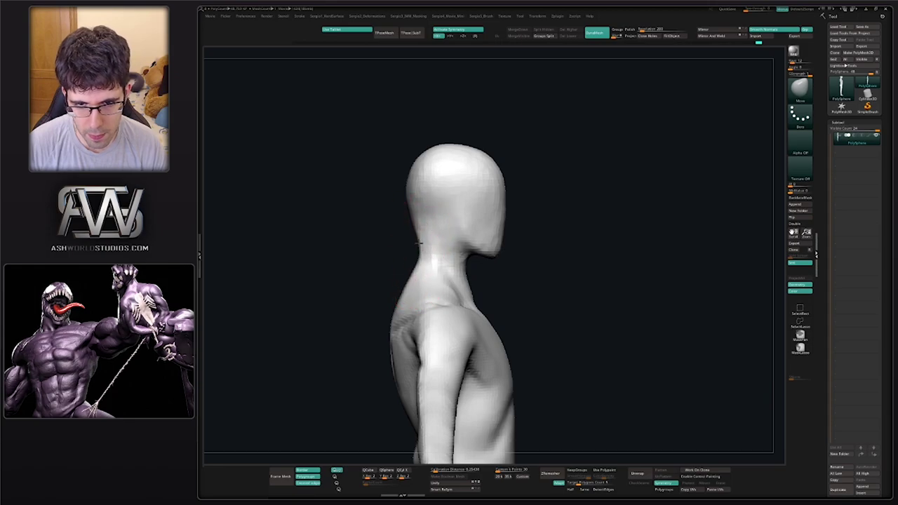
pyautogui.moveTo(418, 247)
pyautogui.mouseDown()
pyautogui.moveTo(411, 253)
pyautogui.moveTo(425, 251)
pyautogui.moveTo(441, 179)
pyautogui.mouseUp()
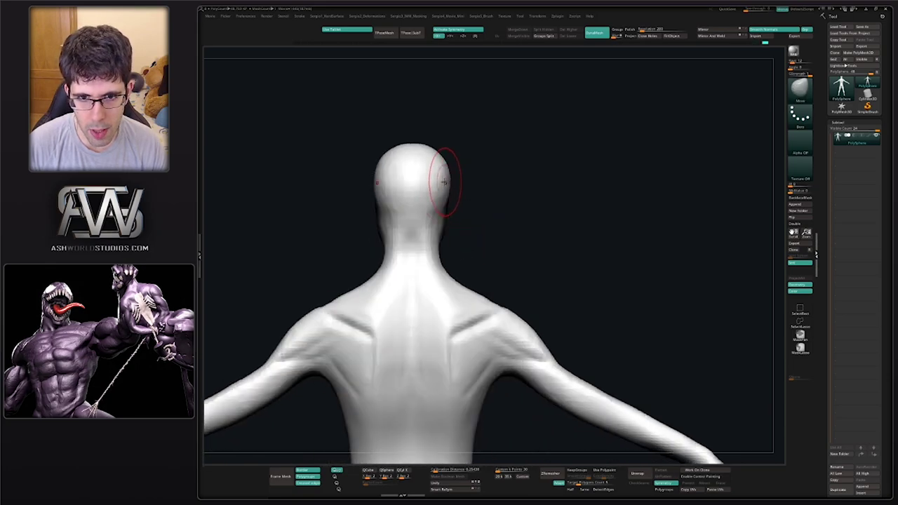
pyautogui.moveTo(472, 200)
pyautogui.mouseDown()
pyautogui.moveTo(429, 246)
pyautogui.moveTo(484, 220)
pyautogui.mouseUp()
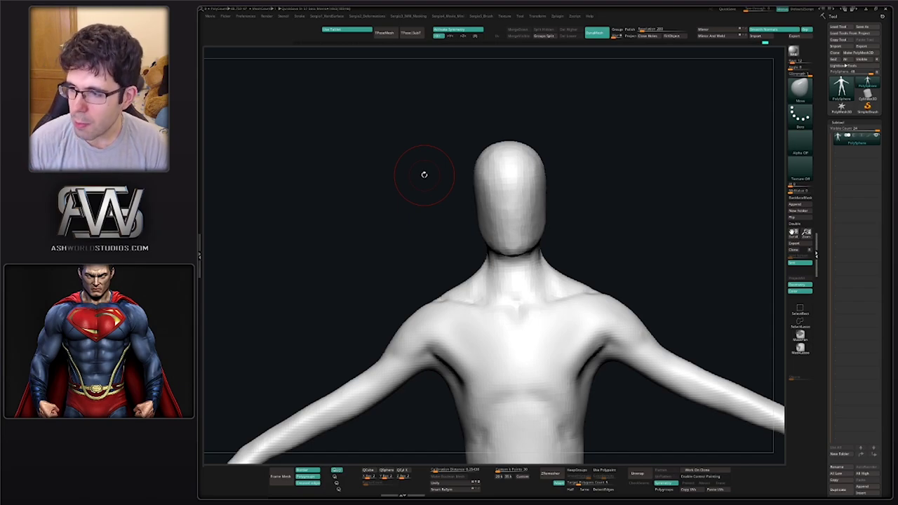
# Build up the shoulder muscle and carve the edge of the shoulder blade
pyautogui.moveTo(571, 197)
pyautogui.mouseDown()
pyautogui.moveTo(547, 200)
pyautogui.moveTo(554, 223)
pyautogui.moveTo(595, 177)
pyautogui.mouseUp()
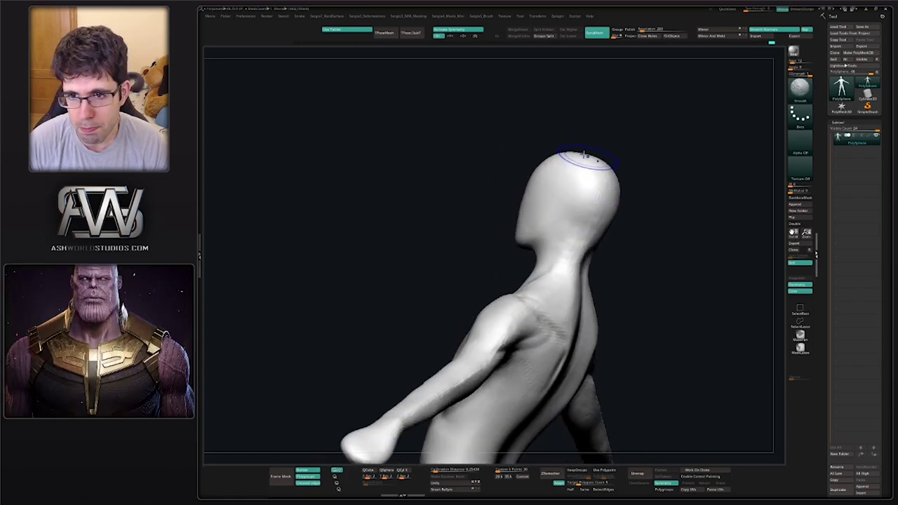
pyautogui.moveTo(577, 269); pyautogui.dragTo(573, 267)
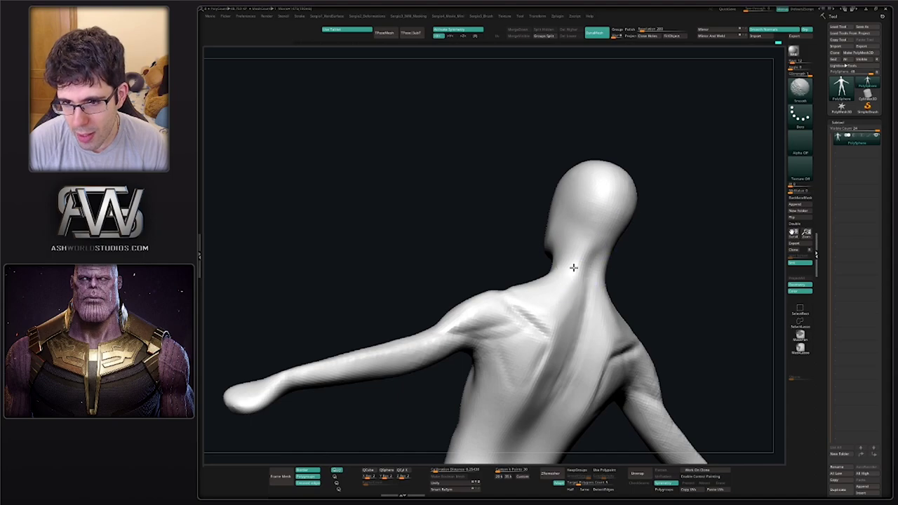
pyautogui.moveTo(572, 267)
pyautogui.mouseDown(button='right')
pyautogui.moveTo(575, 298)
pyautogui.moveTo(545, 279)
pyautogui.moveTo(465, 274)
pyautogui.moveTo(567, 302)
pyautogui.moveTo(535, 315)
pyautogui.moveTo(579, 326)
pyautogui.moveTo(595, 295)
pyautogui.mouseUp(button='right')
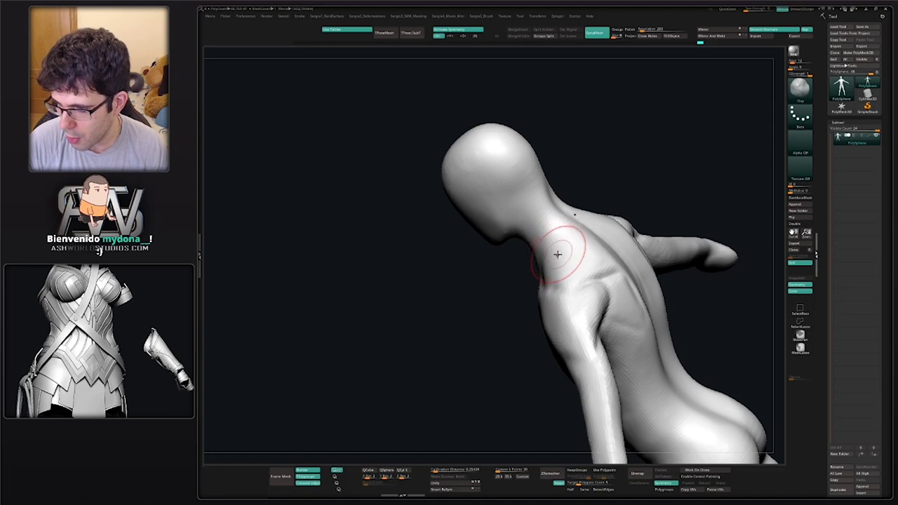
pyautogui.moveTo(568, 293)
pyautogui.mouseDown()
pyautogui.moveTo(581, 321)
pyautogui.moveTo(591, 300)
pyautogui.mouseUp()
pyautogui.moveTo(587, 311); pyautogui.dragTo(614, 289, button='right')
pyautogui.moveTo(613, 288); pyautogui.dragTo(583, 315)
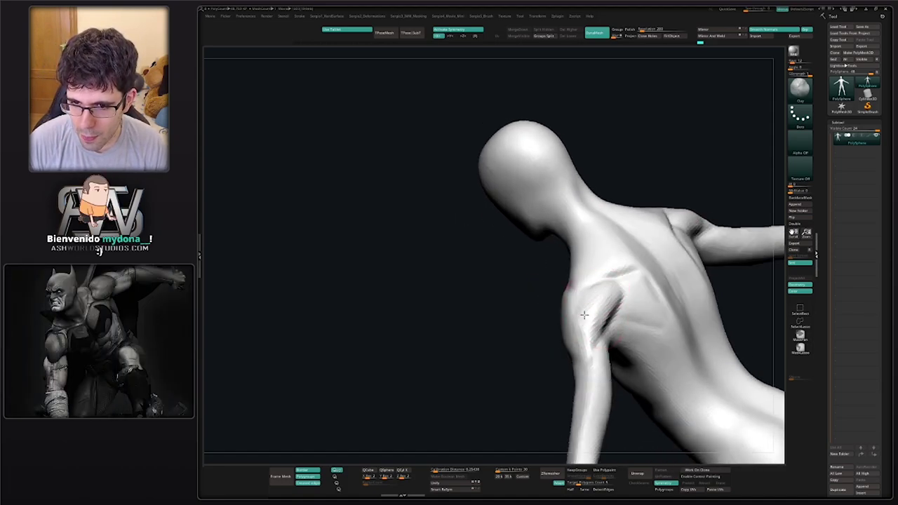
# Sculpt muscle along the upper arm and armpit, then orbit back to the back view
pyautogui.moveTo(601, 320)
pyautogui.mouseDown(button='right')
pyautogui.moveTo(601, 350)
pyautogui.moveTo(589, 300)
pyautogui.moveTo(576, 324)
pyautogui.mouseUp(button='right')
pyautogui.moveTo(581, 310)
pyautogui.mouseDown()
pyautogui.moveTo(538, 344)
pyautogui.moveTo(531, 362)
pyautogui.moveTo(522, 346)
pyautogui.mouseUp()
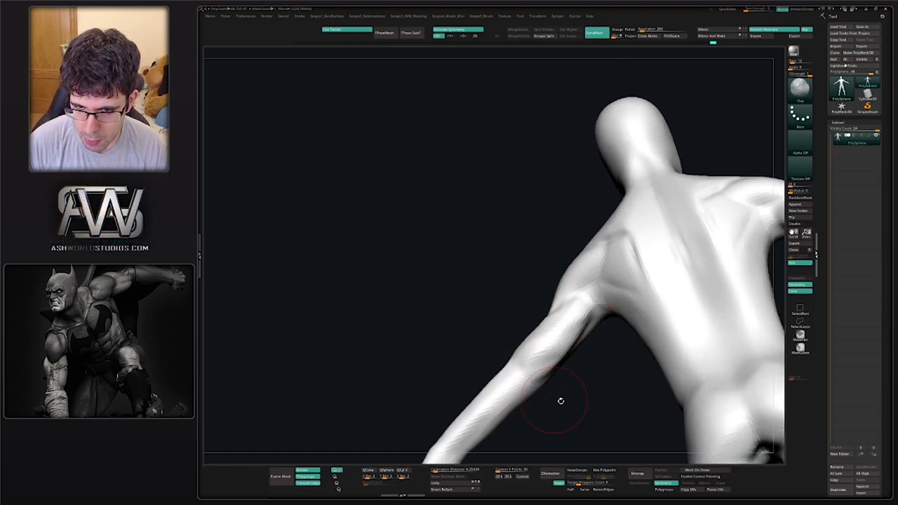
pyautogui.moveTo(560, 401); pyautogui.dragTo(535, 311, button='right')
pyautogui.moveTo(526, 367)
pyautogui.mouseDown(button='right')
pyautogui.moveTo(531, 302)
pyautogui.moveTo(477, 234)
pyautogui.mouseUp(button='right')
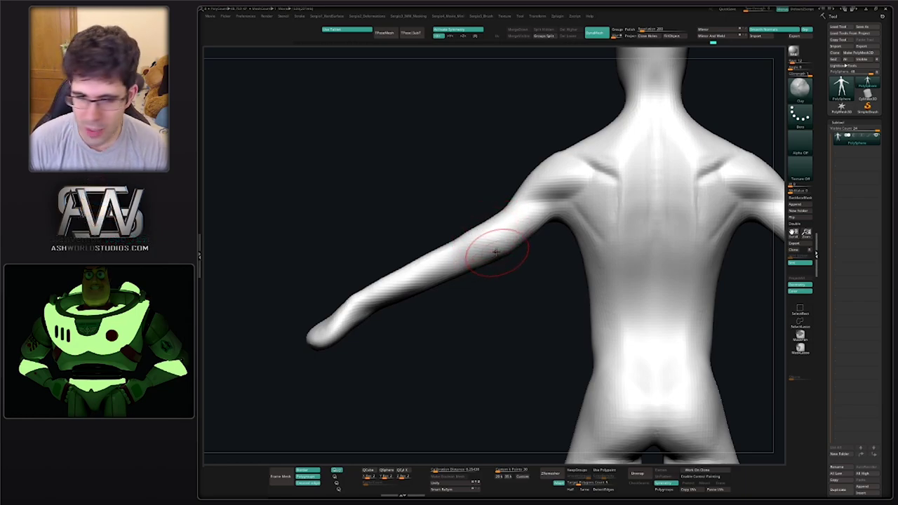
# Inspect the left arm from side and rear views and select the ClayBuildup brush
pyautogui.moveTo(505, 256); pyautogui.dragTo(487, 242, button='right')
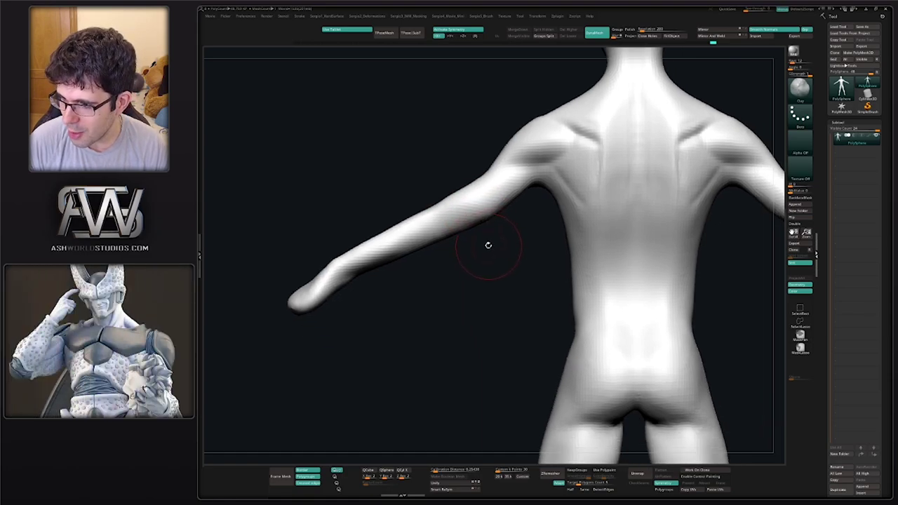
pyautogui.moveTo(475, 206)
pyautogui.mouseDown(button='right')
pyautogui.moveTo(431, 241)
pyautogui.moveTo(406, 244)
pyautogui.moveTo(403, 232)
pyautogui.moveTo(424, 246)
pyautogui.moveTo(391, 224)
pyautogui.moveTo(388, 239)
pyautogui.moveTo(370, 236)
pyautogui.moveTo(365, 292)
pyautogui.moveTo(344, 248)
pyautogui.moveTo(353, 280)
pyautogui.moveTo(352, 254)
pyautogui.moveTo(330, 313)
pyautogui.moveTo(348, 274)
pyautogui.moveTo(330, 290)
pyautogui.moveTo(331, 320)
pyautogui.moveTo(346, 329)
pyautogui.mouseUp(button='right')
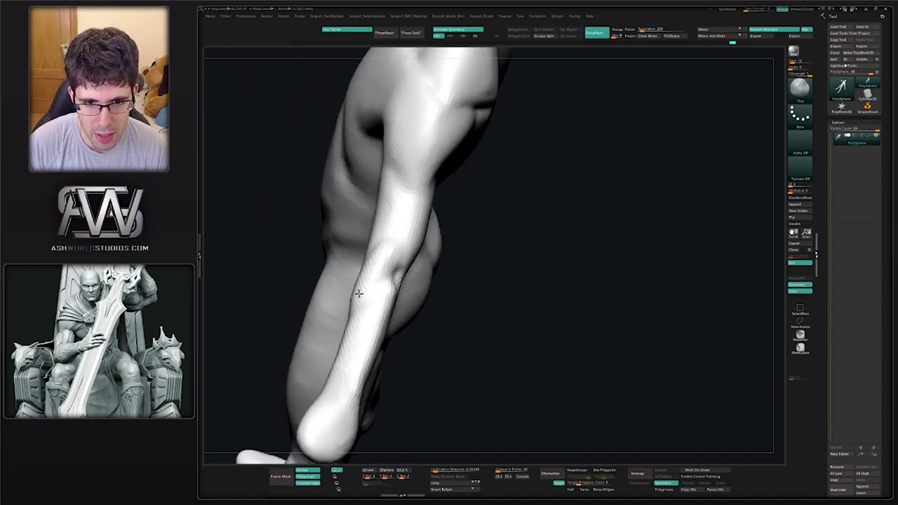
pyautogui.moveTo(358, 294); pyautogui.dragTo(391, 287, button='right')
pyautogui.moveTo(356, 323)
pyautogui.mouseDown(button='right')
pyautogui.moveTo(373, 302)
pyautogui.moveTo(400, 297)
pyautogui.moveTo(372, 293)
pyautogui.mouseUp(button='right')
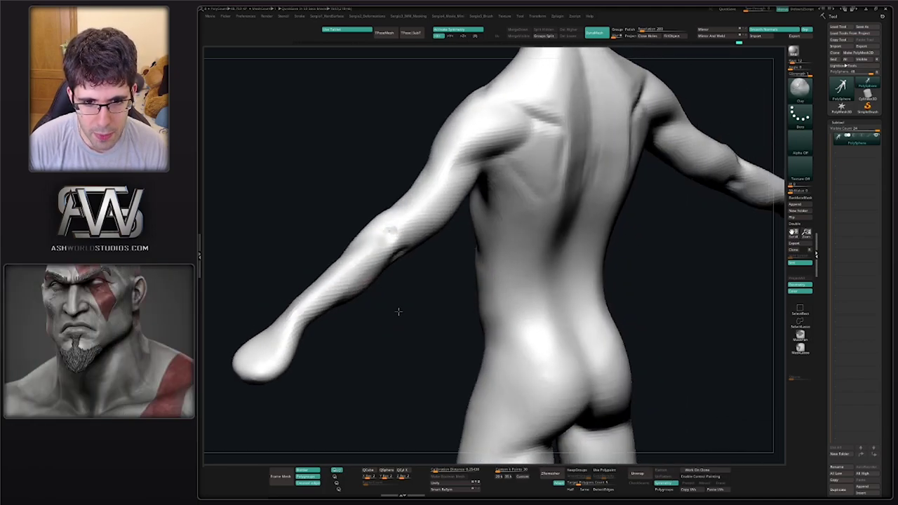
pyautogui.press('b')
pyautogui.press('c')
pyautogui.press('b')
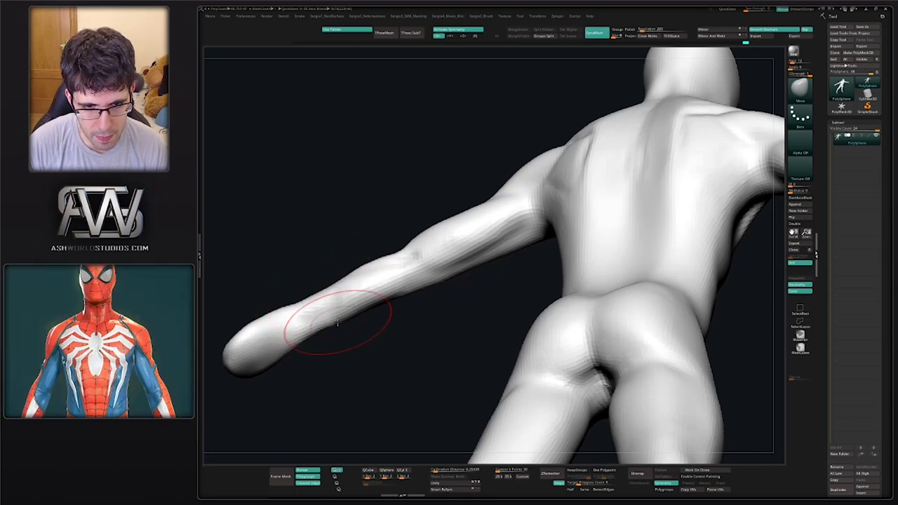
pyautogui.moveTo(349, 300)
pyautogui.mouseDown(button='right')
pyautogui.moveTo(388, 300)
pyautogui.moveTo(401, 252)
pyautogui.mouseUp(button='right')
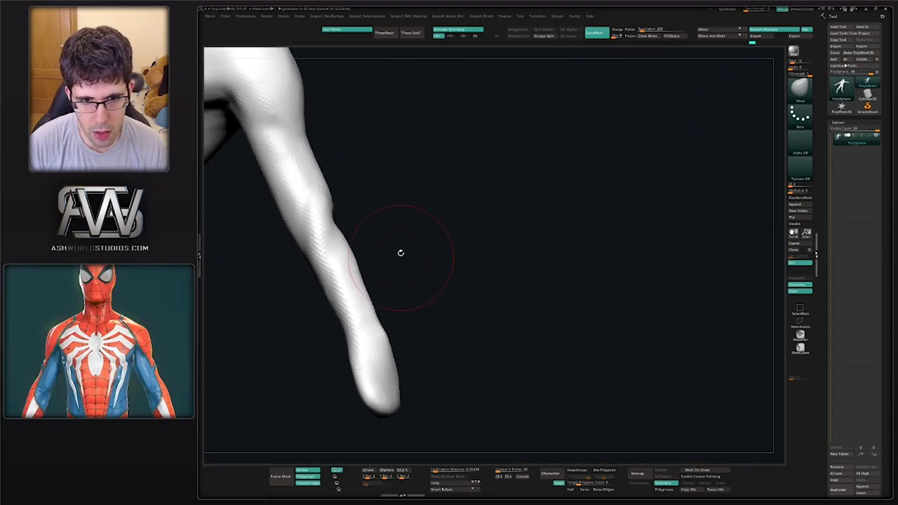
pyautogui.moveTo(380, 303)
pyautogui.mouseDown(button='right')
pyautogui.moveTo(367, 245)
pyautogui.moveTo(357, 243)
pyautogui.mouseUp(button='right')
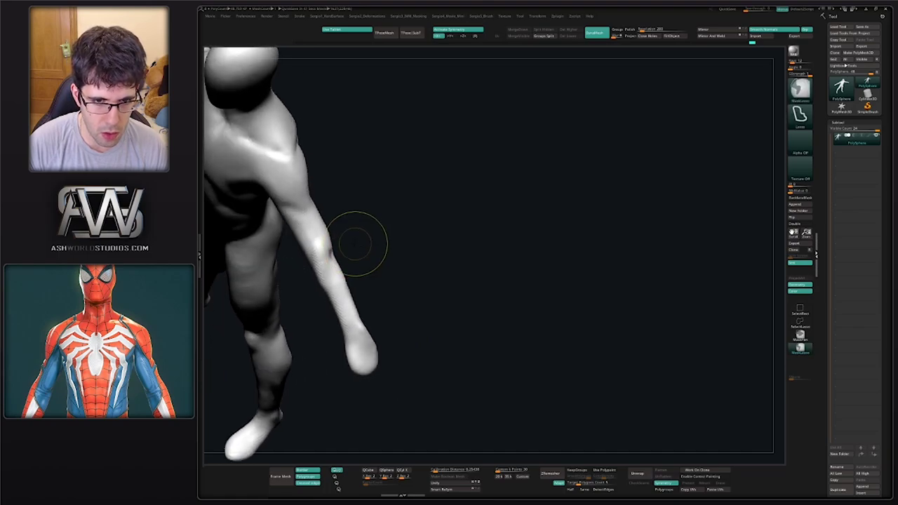
# Mask everything but the forearm and rotate it to bend at the elbow
pyautogui.moveTo(371, 260)
pyautogui.keyDown('ctrl'); pyautogui.mouseDown()
pyautogui.moveTo(309, 267)
pyautogui.moveTo(301, 281)
pyautogui.mouseUp(); pyautogui.keyUp('ctrl')
pyautogui.press('w')
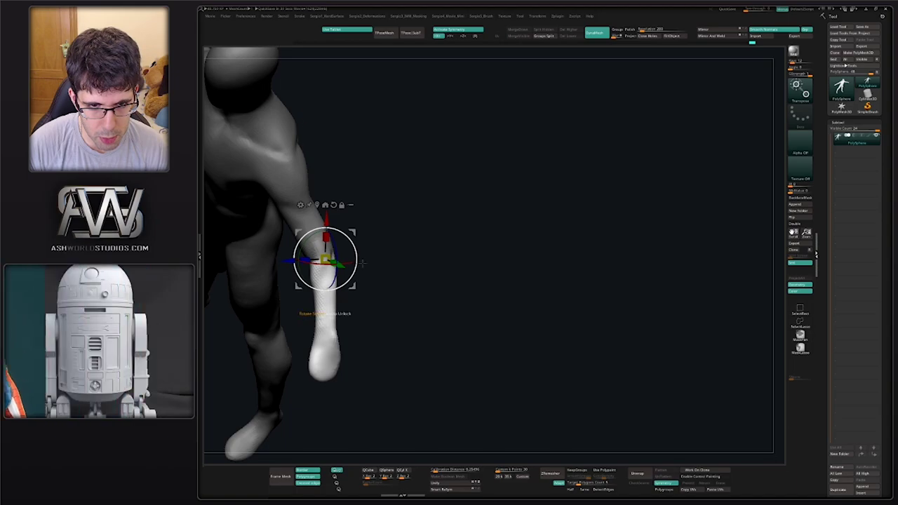
pyautogui.press('q')
pyautogui.keyDown('ctrl'); pyautogui.click(370, 310); pyautogui.keyUp('ctrl')
# Switch to the Clay brush with no alpha and deepen the armpit beside the chest
pyautogui.moveTo(371, 310)
pyautogui.mouseDown(button='right')
pyautogui.moveTo(357, 218)
pyautogui.moveTo(343, 257)
pyautogui.moveTo(469, 248)
pyautogui.moveTo(477, 295)
pyautogui.moveTo(519, 291)
pyautogui.moveTo(381, 236)
pyautogui.moveTo(381, 200)
pyautogui.mouseUp(button='right')
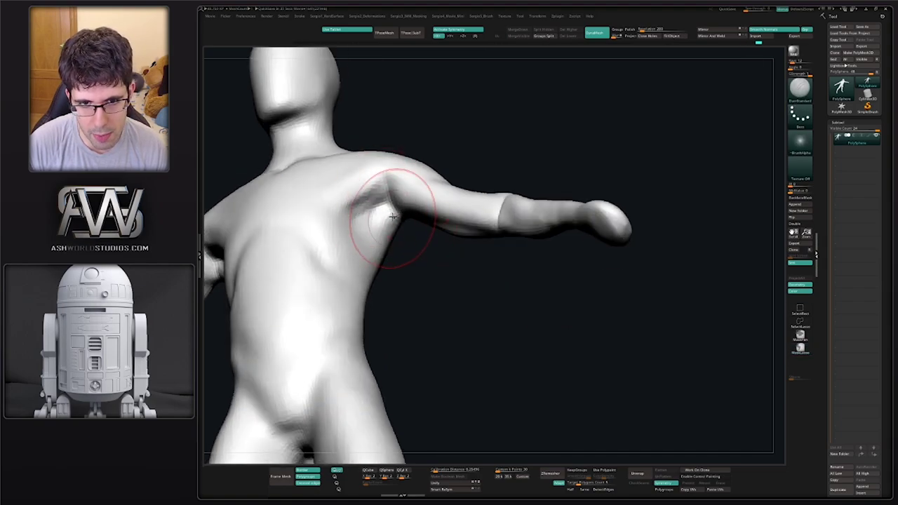
pyautogui.moveTo(424, 227)
pyautogui.mouseDown(button='right')
pyautogui.moveTo(411, 210)
pyautogui.moveTo(390, 220)
pyautogui.moveTo(447, 282)
pyautogui.moveTo(433, 255)
pyautogui.moveTo(377, 250)
pyautogui.moveTo(385, 251)
pyautogui.moveTo(387, 234)
pyautogui.moveTo(371, 240)
pyautogui.moveTo(409, 294)
pyautogui.mouseUp(button='right')
pyautogui.press('b')
pyautogui.press('c')
pyautogui.press('l')
pyautogui.moveTo(381, 260); pyautogui.dragTo(367, 253, button='right')
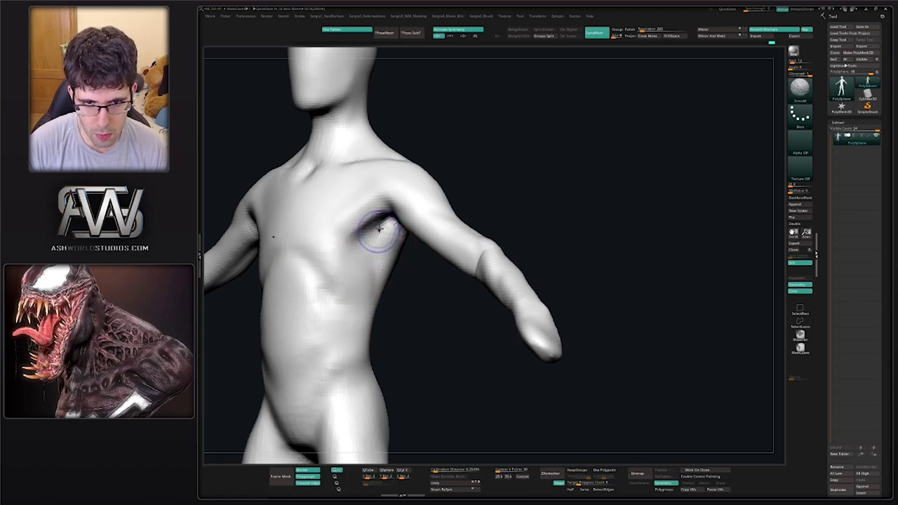
# Smooth the chest, belly and back of the thigh, checking from frontal and three-quarter views
pyautogui.moveTo(401, 240)
pyautogui.keyDown('shift'); pyautogui.mouseDown(button='right')
pyautogui.moveTo(401, 300)
pyautogui.moveTo(423, 303)
pyautogui.moveTo(366, 295)
pyautogui.moveTo(408, 263)
pyautogui.mouseUp(button='right'); pyautogui.keyUp('shift')
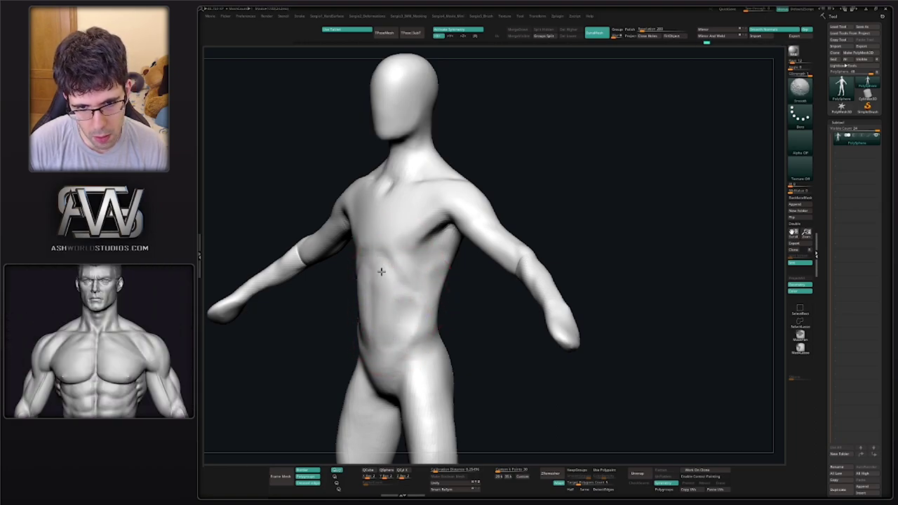
pyautogui.moveTo(412, 317)
pyautogui.mouseDown(button='right')
pyautogui.moveTo(421, 309)
pyautogui.moveTo(404, 291)
pyautogui.moveTo(421, 294)
pyautogui.moveTo(411, 301)
pyautogui.moveTo(407, 290)
pyautogui.mouseUp(button='right')
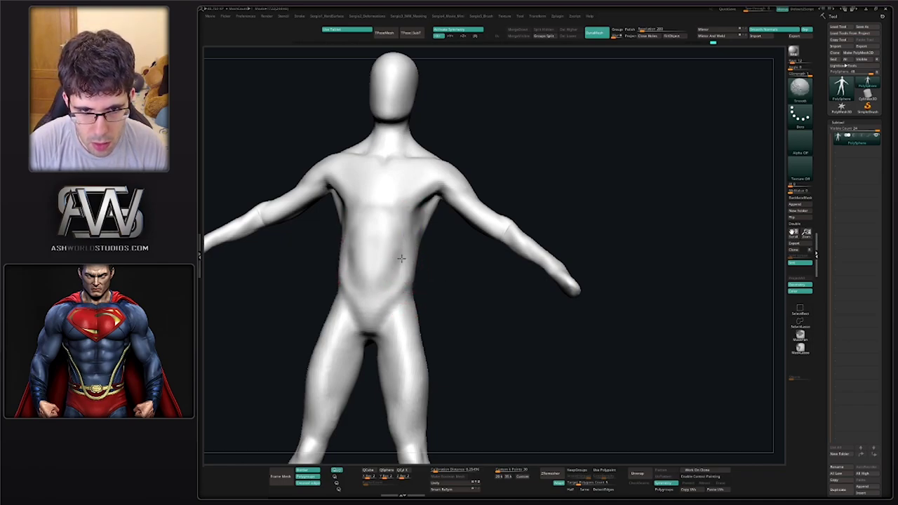
pyautogui.moveTo(409, 322)
pyautogui.mouseDown(button='right')
pyautogui.moveTo(458, 305)
pyautogui.moveTo(449, 285)
pyautogui.moveTo(427, 321)
pyautogui.moveTo(451, 330)
pyautogui.moveTo(447, 342)
pyautogui.moveTo(409, 345)
pyautogui.moveTo(398, 333)
pyautogui.mouseUp(button='right')
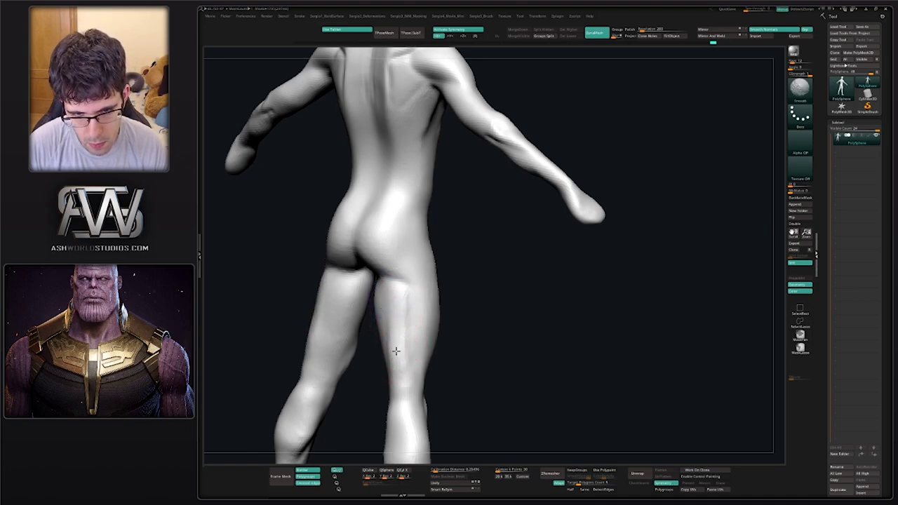
# Build up kneecap bumps and calf shapes, smoothing the leg surface between strokes
pyautogui.moveTo(402, 317)
pyautogui.mouseDown(button='right')
pyautogui.moveTo(442, 248)
pyautogui.moveTo(400, 243)
pyautogui.moveTo(393, 229)
pyautogui.moveTo(409, 247)
pyautogui.moveTo(445, 254)
pyautogui.moveTo(414, 261)
pyautogui.moveTo(426, 270)
pyautogui.moveTo(448, 231)
pyautogui.moveTo(493, 299)
pyautogui.moveTo(476, 316)
pyautogui.mouseUp(button='right')
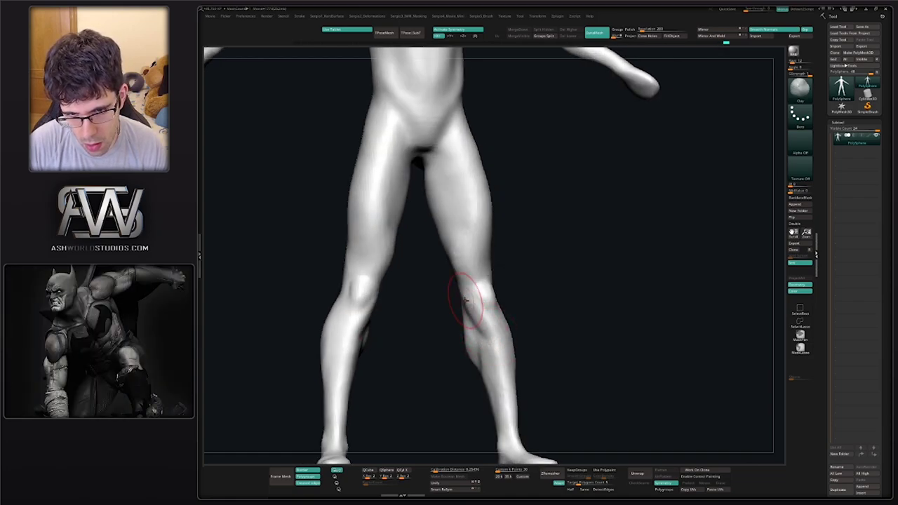
pyautogui.moveTo(465, 300)
pyautogui.mouseDown(button='right')
pyautogui.moveTo(461, 310)
pyautogui.moveTo(475, 311)
pyautogui.moveTo(468, 296)
pyautogui.mouseUp(button='right')
pyautogui.press('b')
pyautogui.press('s')
pyautogui.press('t')
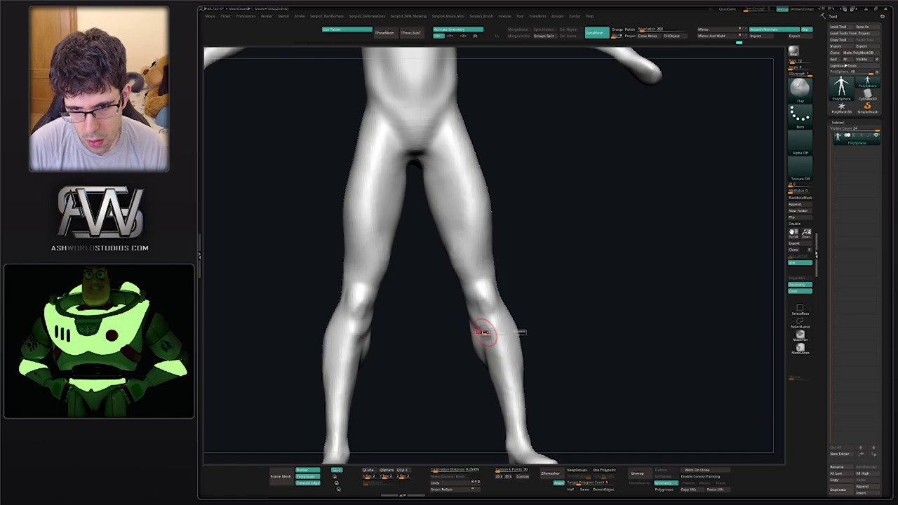
pyautogui.moveTo(497, 328)
pyautogui.mouseDown(button='right')
pyautogui.moveTo(479, 309)
pyautogui.moveTo(485, 277)
pyautogui.moveTo(464, 255)
pyautogui.mouseUp(button='right')
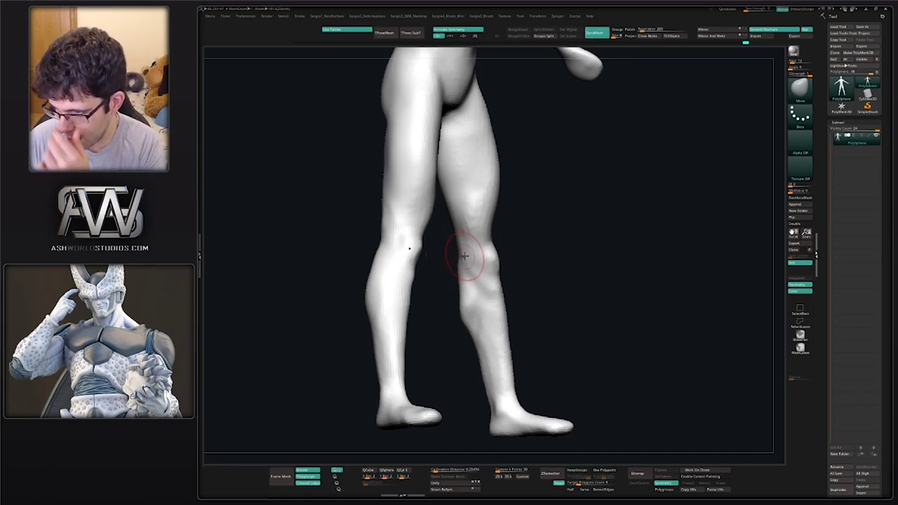
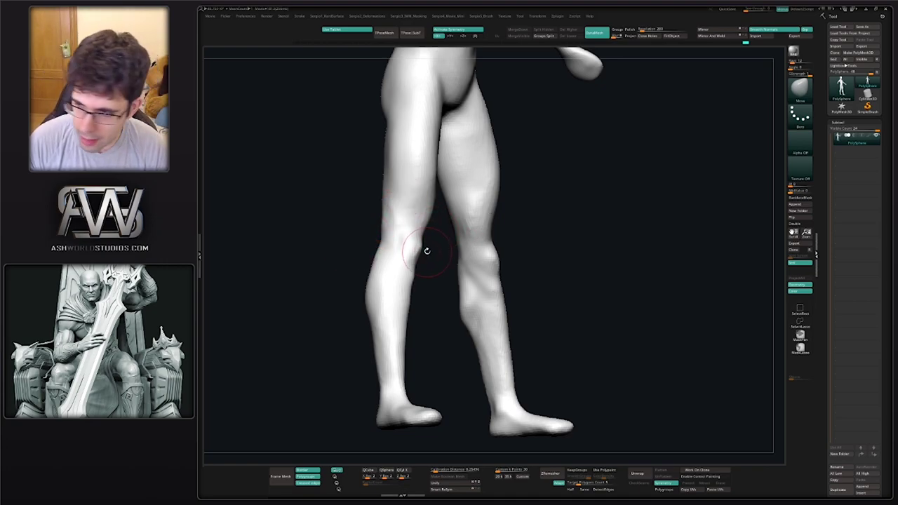
# Smooth the calf surfaces on both legs while checking them from front and side views
pyautogui.moveTo(422, 242); pyautogui.dragTo(495, 296)
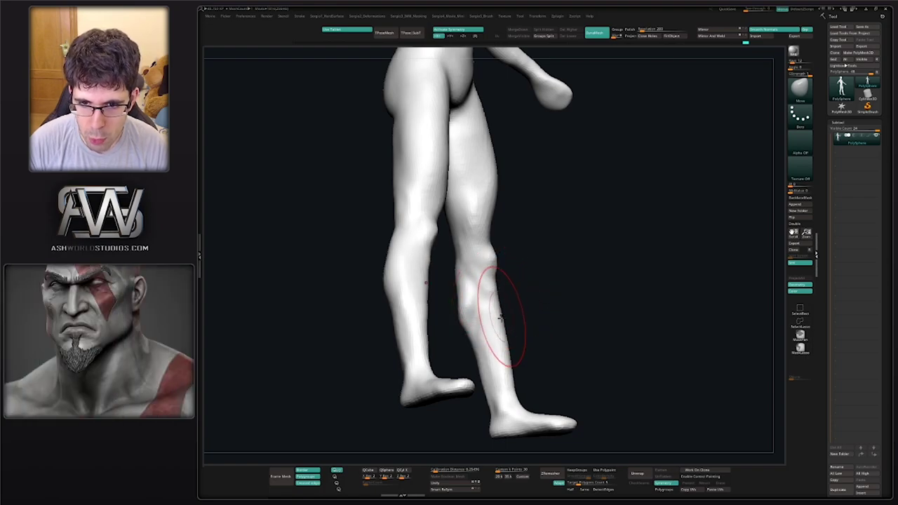
pyautogui.moveTo(495, 258)
pyautogui.mouseDown()
pyautogui.moveTo(476, 276)
pyautogui.moveTo(477, 269)
pyautogui.mouseUp()
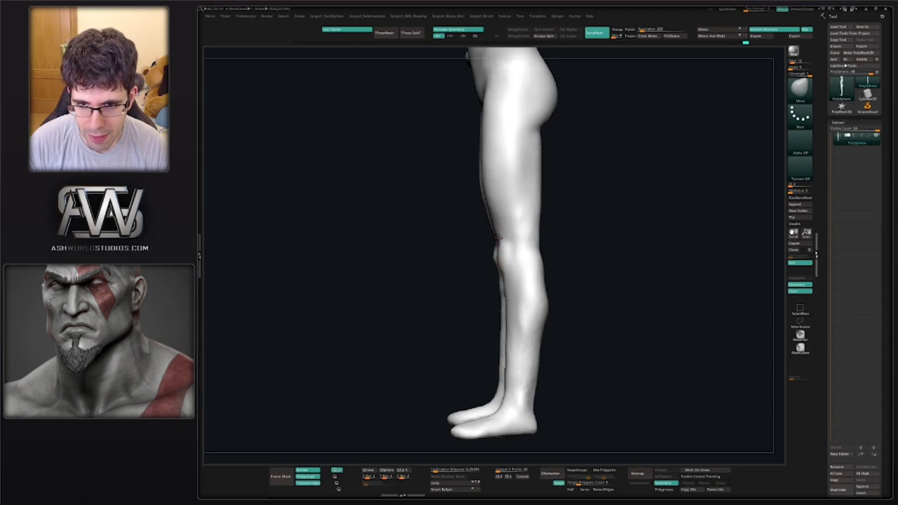
pyautogui.moveTo(502, 274); pyautogui.dragTo(512, 311)
pyautogui.moveTo(500, 346)
pyautogui.mouseDown()
pyautogui.moveTo(480, 263)
pyautogui.moveTo(467, 256)
pyautogui.mouseUp()
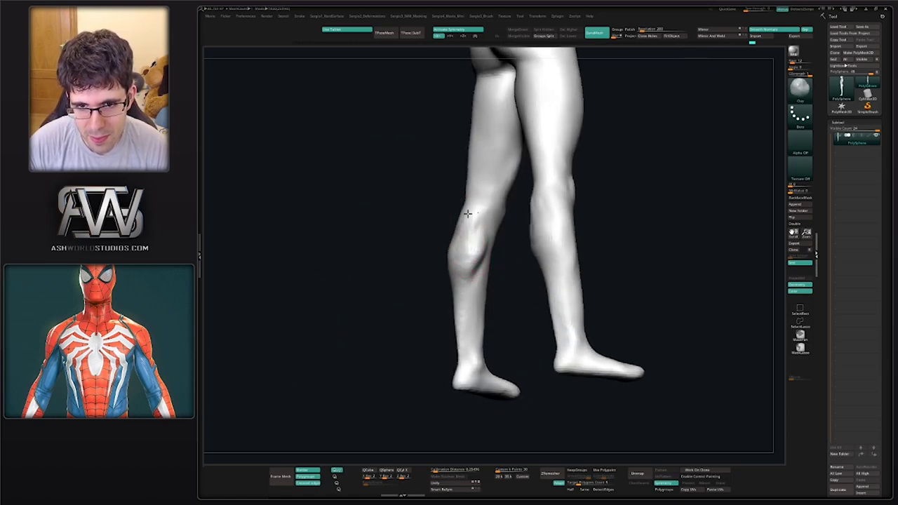
pyautogui.keyDown('shift'); pyautogui.moveTo(467, 213); pyautogui.dragTo(458, 252); pyautogui.keyUp('shift')
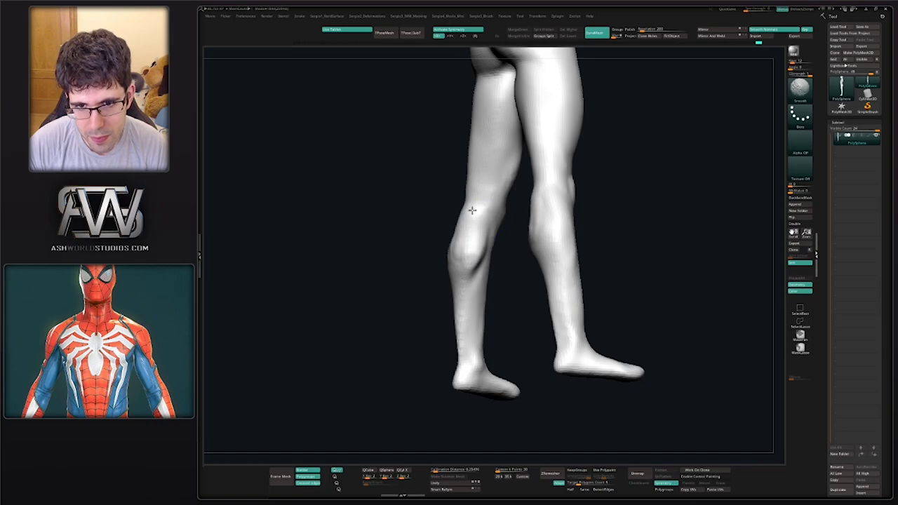
pyautogui.moveTo(473, 246)
pyautogui.mouseDown()
pyautogui.moveTo(457, 261)
pyautogui.moveTo(472, 245)
pyautogui.moveTo(480, 274)
pyautogui.moveTo(496, 228)
pyautogui.mouseUp()
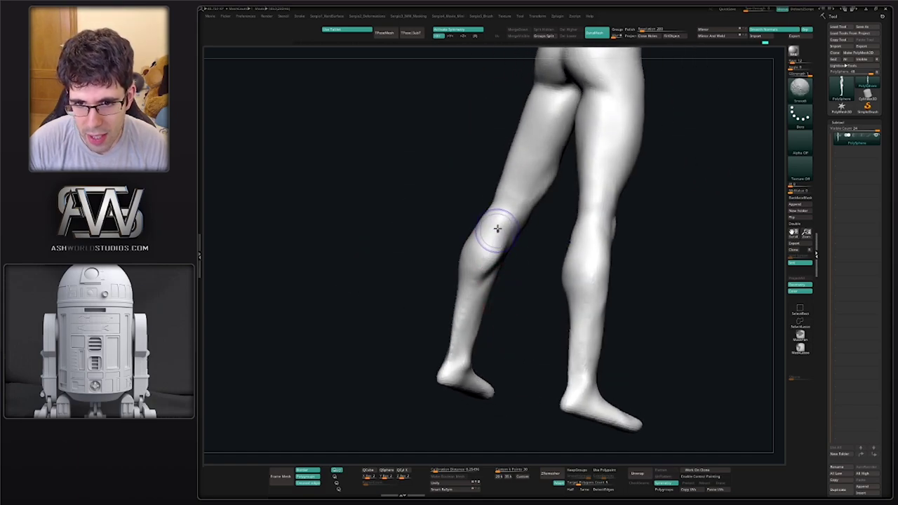
pyautogui.moveTo(480, 241)
pyautogui.mouseDown(button='right')
pyautogui.moveTo(491, 241)
pyautogui.moveTo(491, 206)
pyautogui.moveTo(508, 187)
pyautogui.mouseUp(button='right')
# Reshape the calves with the Move brush and even out the left calf's shading
pyautogui.press('b')
pyautogui.press('m')
pyautogui.press('v')
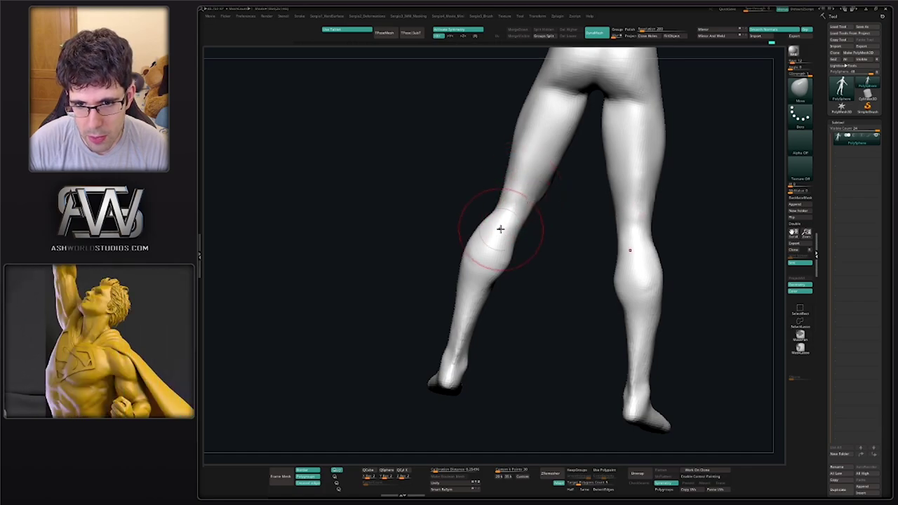
pyautogui.moveTo(501, 231); pyautogui.dragTo(480, 236, button='right')
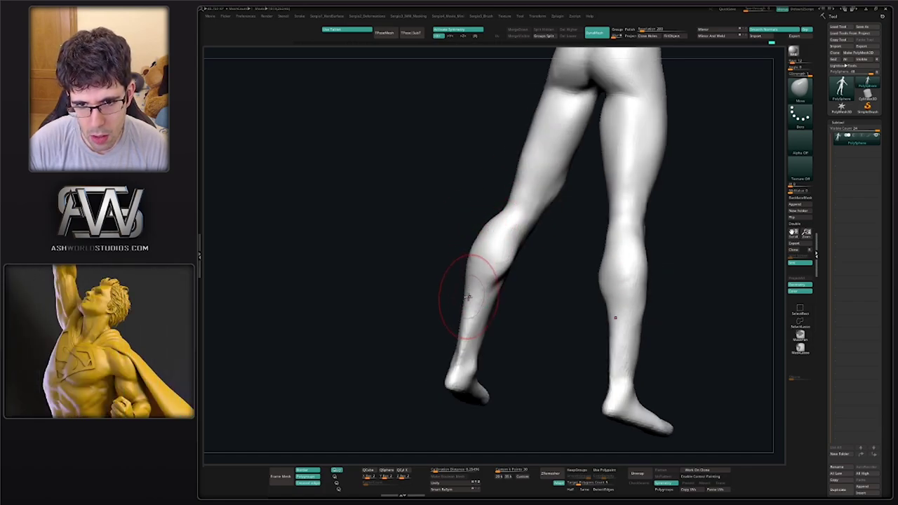
pyautogui.keyDown('shift'); pyautogui.moveTo(468, 297); pyautogui.dragTo(486, 226); pyautogui.keyUp('shift')
pyautogui.moveTo(491, 249)
pyautogui.mouseDown(button='right')
pyautogui.moveTo(482, 221)
pyautogui.moveTo(481, 260)
pyautogui.moveTo(453, 290)
pyautogui.moveTo(426, 282)
pyautogui.moveTo(458, 284)
pyautogui.mouseUp(button='right')
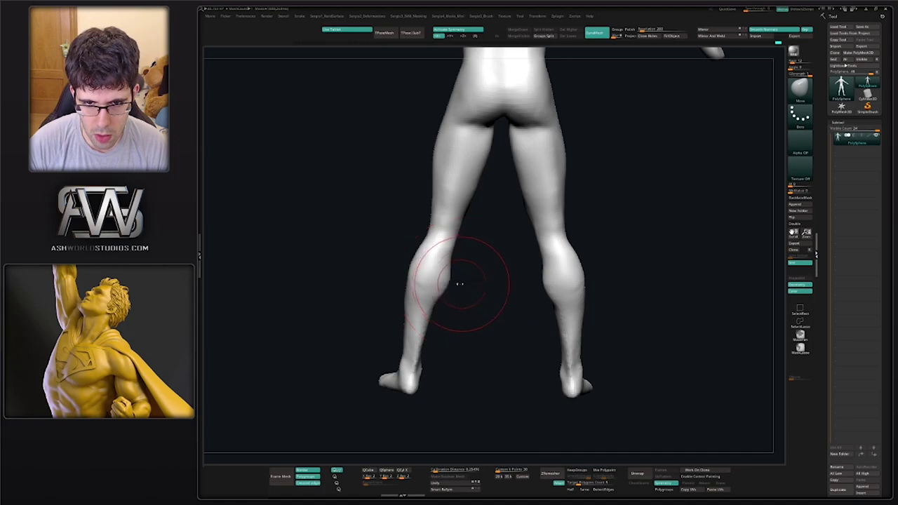
# Sculpt and smooth both lower legs symmetrically from a close rear view
pyautogui.moveTo(443, 281)
pyautogui.mouseDown()
pyautogui.moveTo(413, 260)
pyautogui.moveTo(421, 251)
pyautogui.mouseUp()
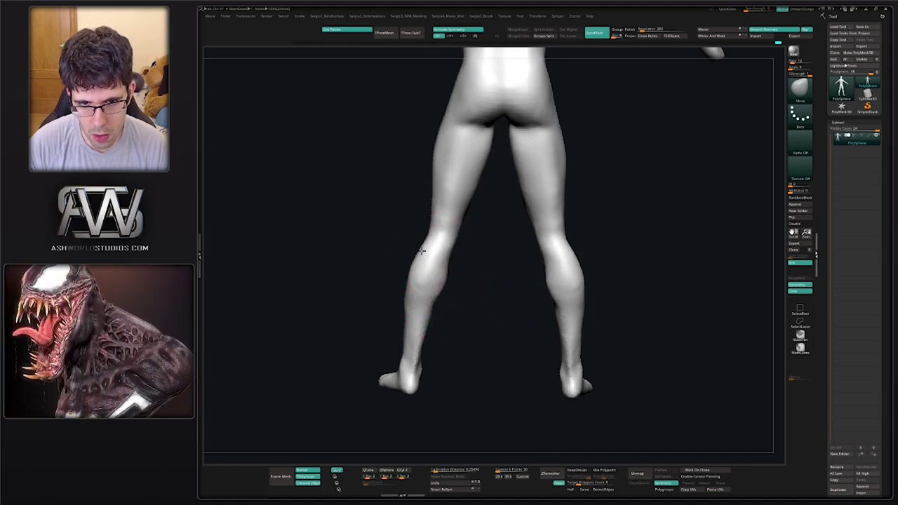
pyautogui.moveTo(436, 318); pyautogui.dragTo(421, 311)
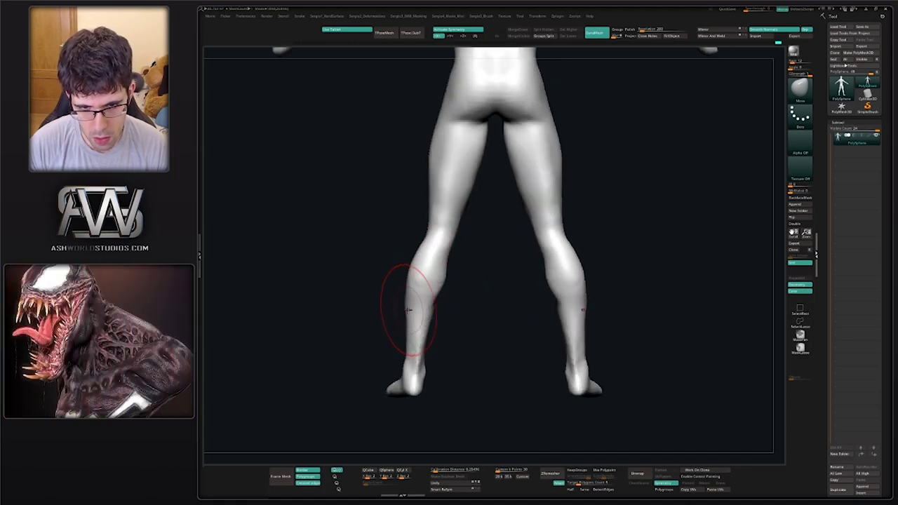
pyautogui.keyDown('ctrl'); pyautogui.moveTo(418, 322); pyautogui.dragTo(436, 328, button='right'); pyautogui.keyUp('ctrl')
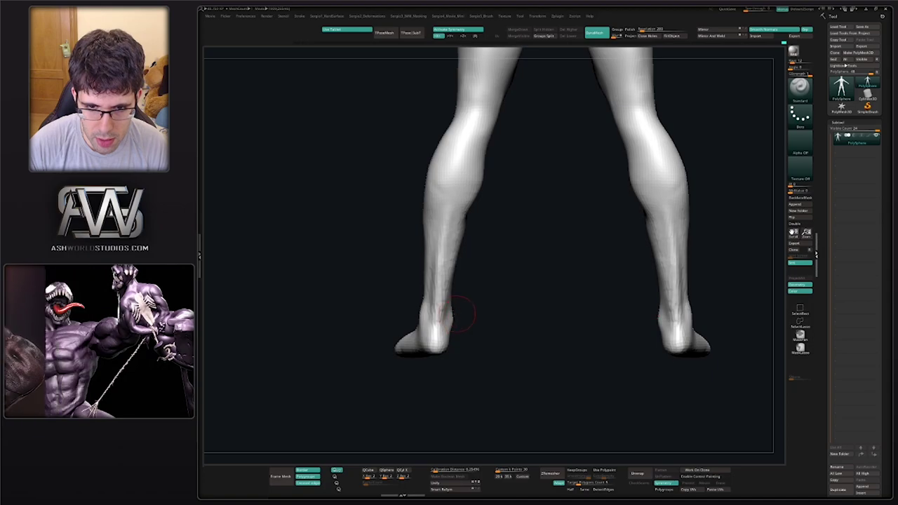
pyautogui.moveTo(454, 200); pyautogui.dragTo(454, 267, button='right')
pyautogui.keyDown('shift'); pyautogui.moveTo(454, 267); pyautogui.dragTo(441, 331); pyautogui.keyUp('shift')
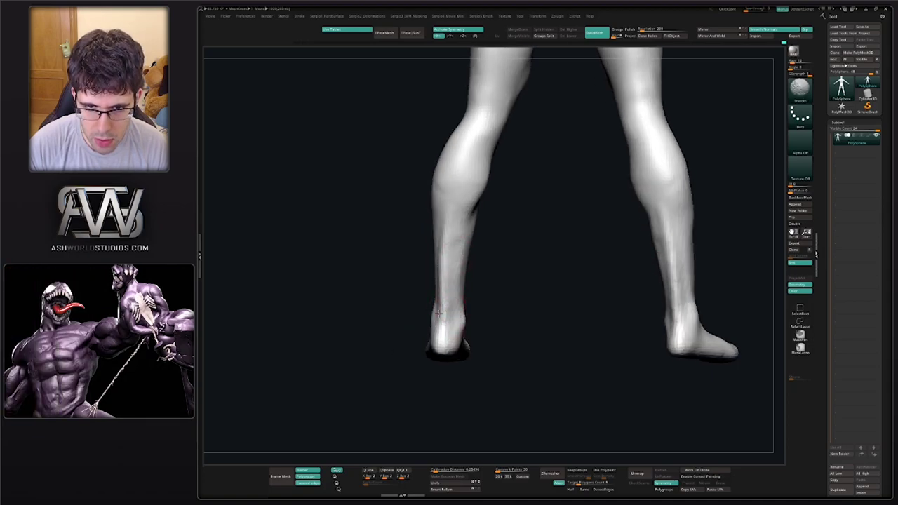
pyautogui.moveTo(453, 311); pyautogui.dragTo(448, 266, button='right')
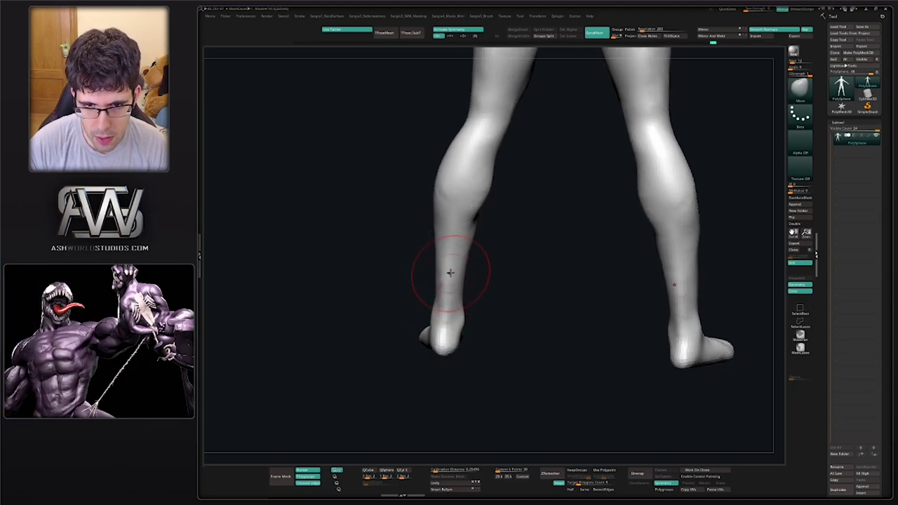
# Push the left calf's inner outline into shape with the Move brush, mirrored to the right leg
pyautogui.press('b')
pyautogui.press('m')
pyautogui.press('v')
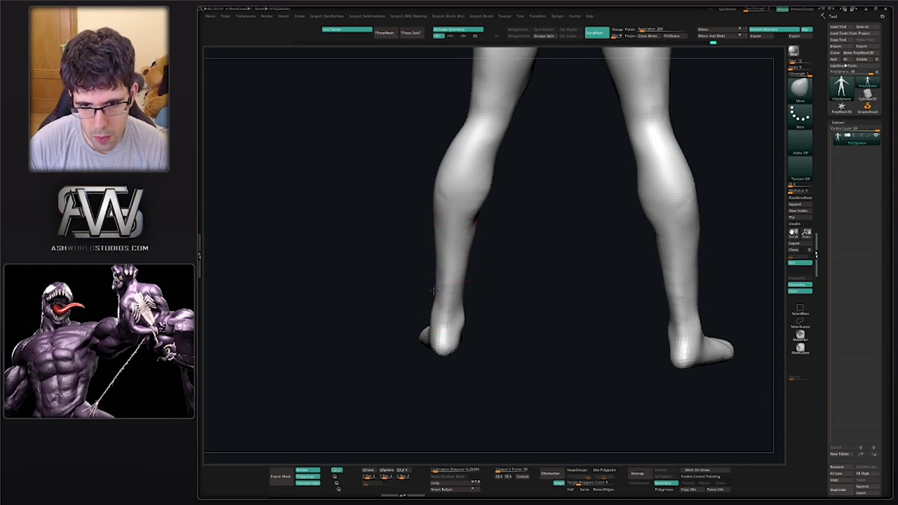
pyautogui.moveTo(452, 335)
pyautogui.mouseDown(button='right')
pyautogui.moveTo(479, 338)
pyautogui.moveTo(477, 317)
pyautogui.mouseUp(button='right')
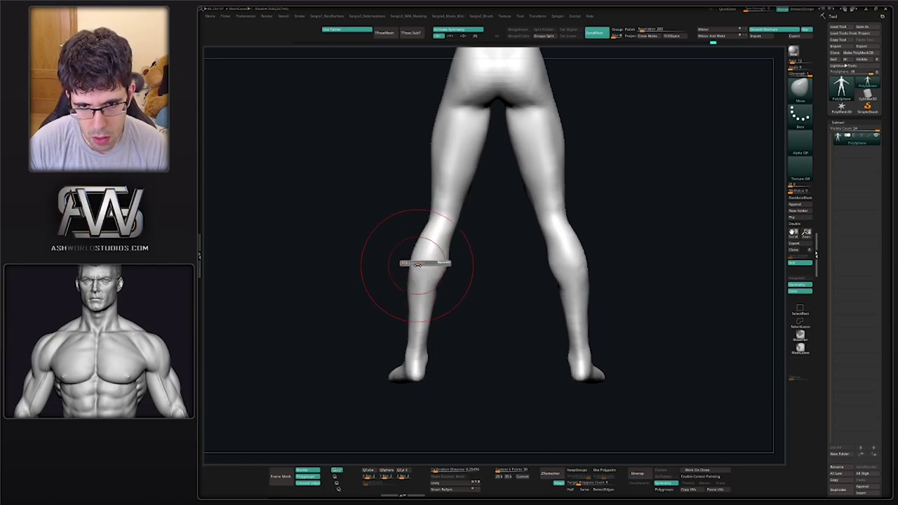
pyautogui.moveTo(417, 264)
pyautogui.mouseDown()
pyautogui.moveTo(423, 281)
pyautogui.moveTo(416, 272)
pyautogui.mouseUp()
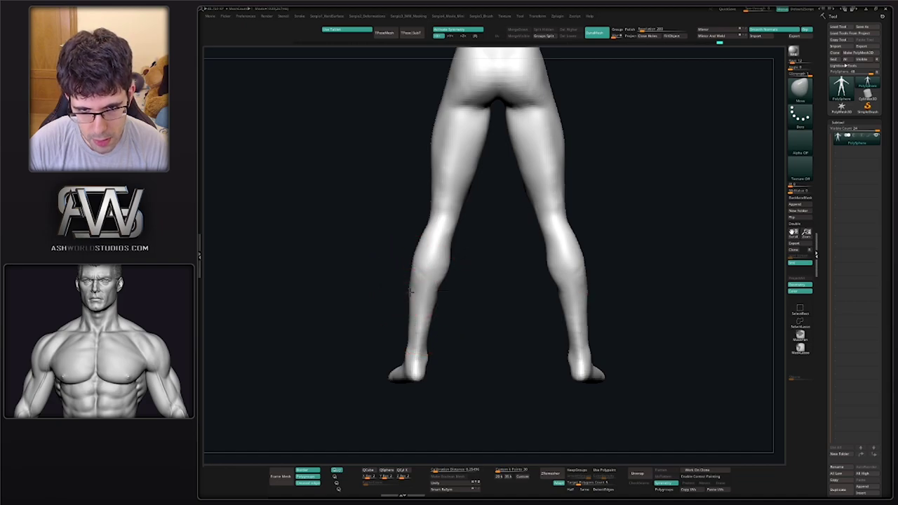
pyautogui.moveTo(431, 296); pyautogui.dragTo(411, 294, button='right')
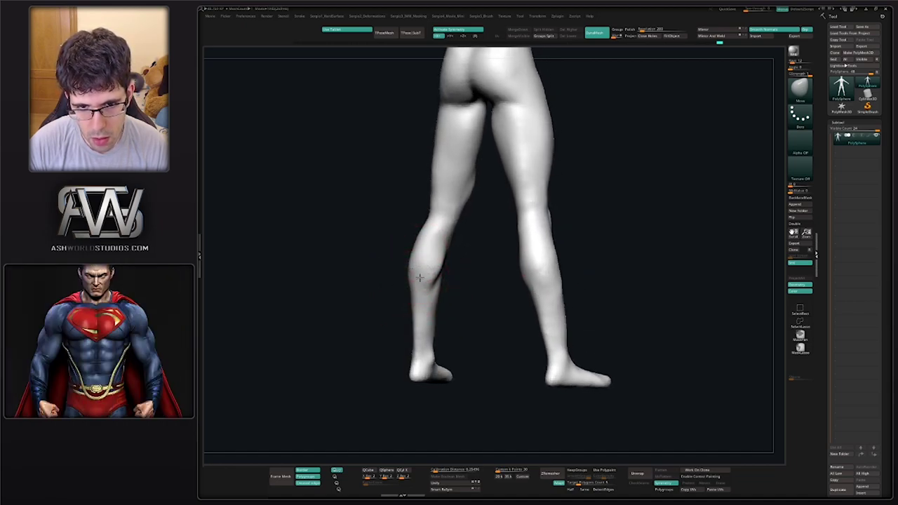
pyautogui.moveTo(422, 272)
pyautogui.mouseDown(button='right')
pyautogui.moveTo(434, 222)
pyautogui.moveTo(441, 274)
pyautogui.mouseUp(button='right')
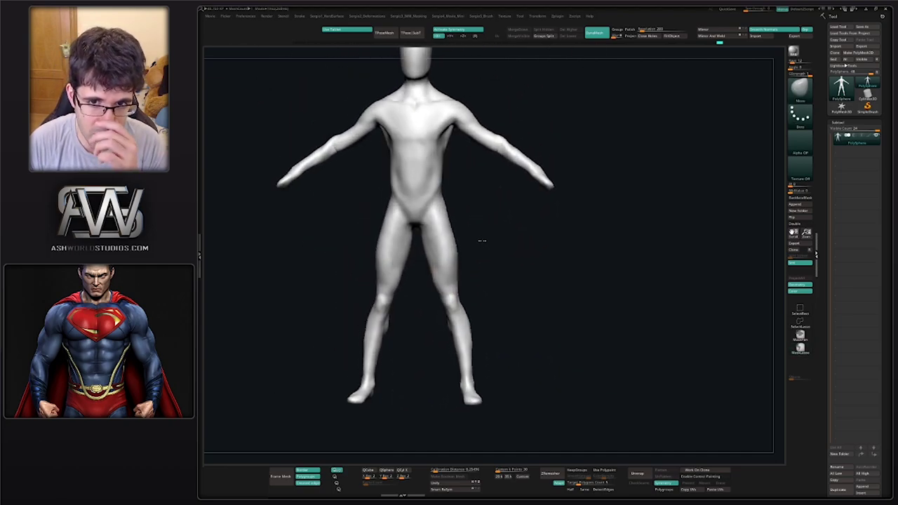
# Frame the head and neck in profile and set up the Move brush to reshape the neck-jaw junction
pyautogui.keyDown('alt'); pyautogui.moveTo(449, 196); pyautogui.dragTo(435, 341, button='right'); pyautogui.keyUp('alt')
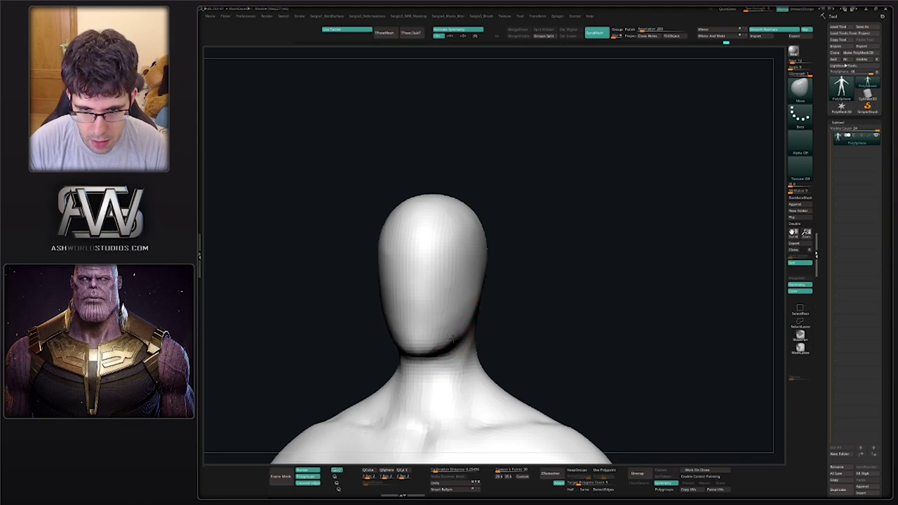
pyautogui.moveTo(453, 327); pyautogui.dragTo(465, 324, button='right')
pyautogui.press('b')
pyautogui.press('t')
pyautogui.press('d')
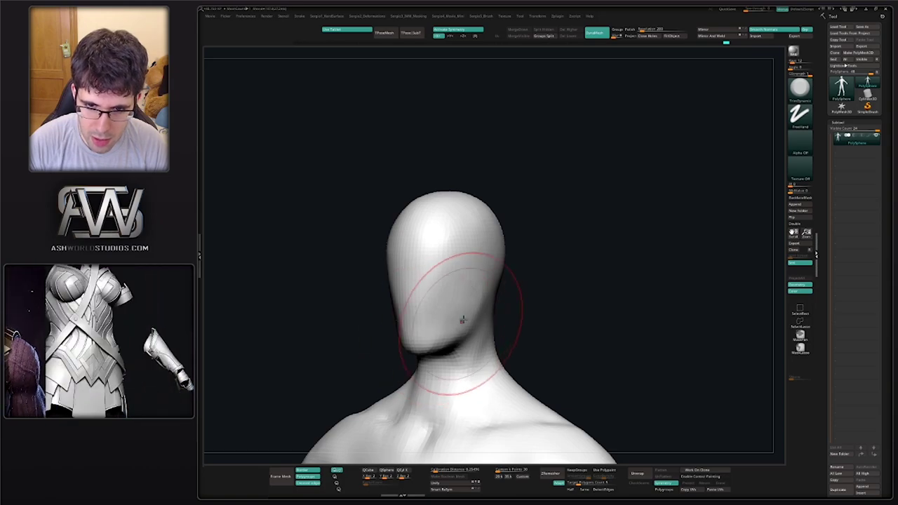
pyautogui.moveTo(481, 311)
pyautogui.mouseDown(button='right')
pyautogui.moveTo(477, 334)
pyautogui.moveTo(463, 327)
pyautogui.moveTo(537, 334)
pyautogui.moveTo(497, 336)
pyautogui.mouseUp(button='right')
pyautogui.press('b')
pyautogui.press('m')
pyautogui.press('v')
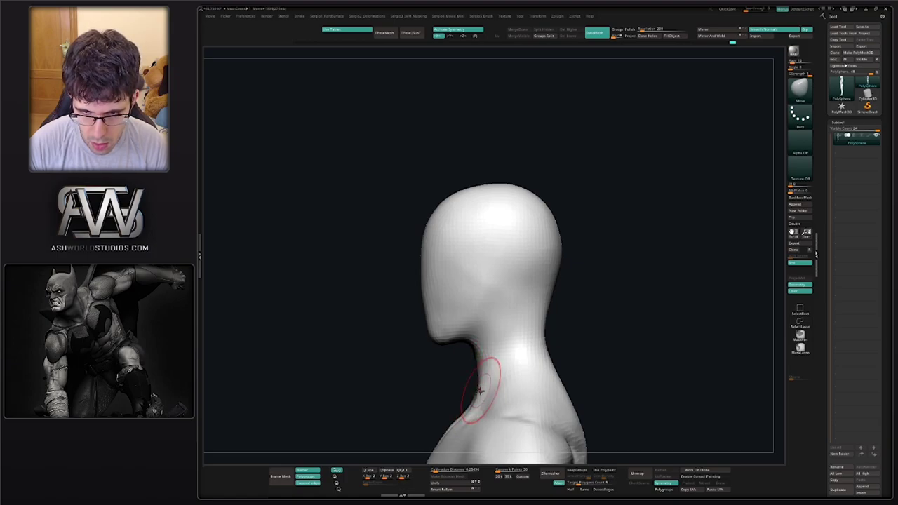
pyautogui.moveTo(478, 391)
pyautogui.mouseDown(button='right')
pyautogui.moveTo(547, 295)
pyautogui.moveTo(523, 284)
pyautogui.mouseUp(button='right')
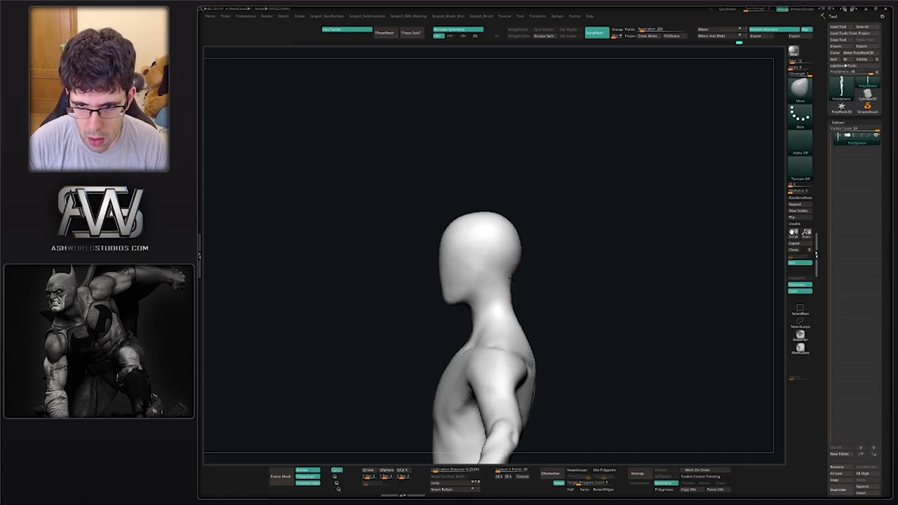
# Mask the back of the torso and the region near the left shoulder
pyautogui.moveTo(501, 300)
pyautogui.mouseDown(button='right')
pyautogui.moveTo(515, 301)
pyautogui.moveTo(521, 245)
pyautogui.moveTo(469, 317)
pyautogui.mouseUp(button='right')
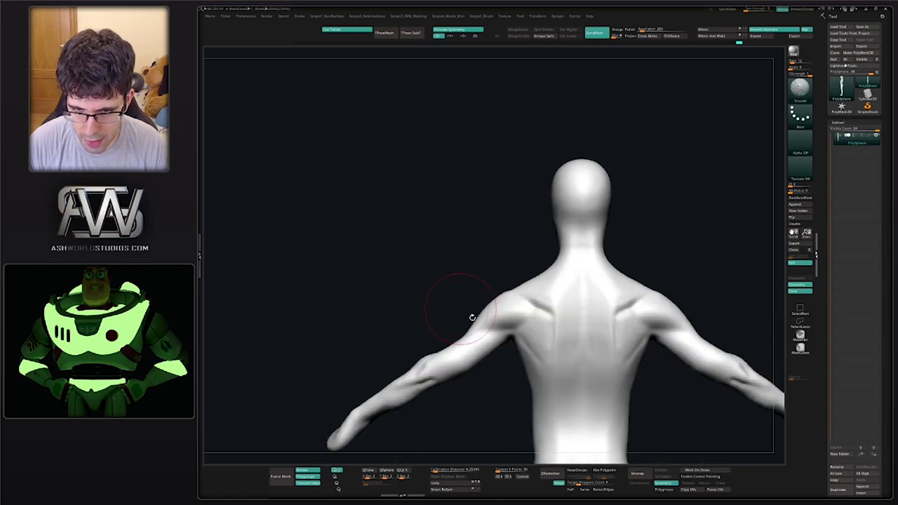
pyautogui.keyDown('ctrl'); pyautogui.moveTo(505, 270); pyautogui.dragTo(591, 371); pyautogui.keyUp('ctrl')
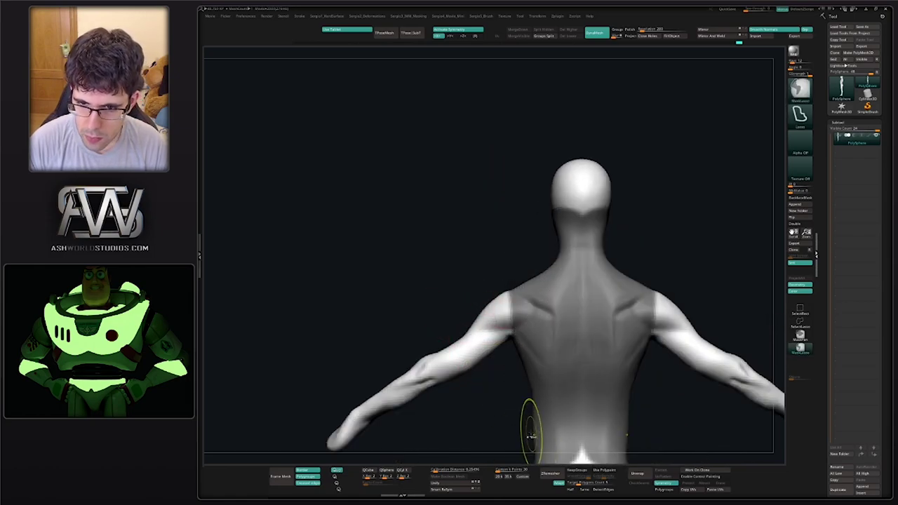
pyautogui.moveTo(501, 343)
pyautogui.mouseDown(button='right')
pyautogui.moveTo(491, 291)
pyautogui.moveTo(517, 228)
pyautogui.moveTo(485, 217)
pyautogui.mouseUp(button='right')
pyautogui.press('b')
pyautogui.press('m')
pyautogui.press('v')
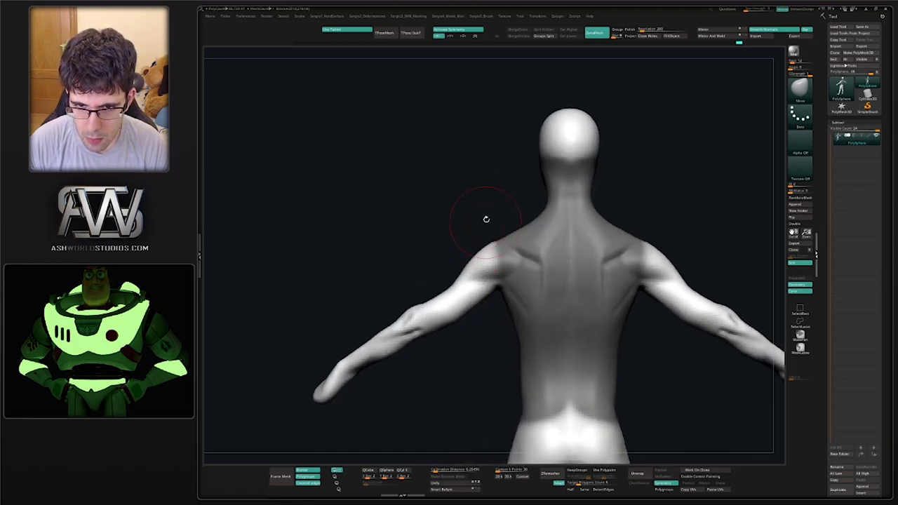
pyautogui.moveTo(485, 217)
pyautogui.keyDown('ctrl'); pyautogui.mouseDown()
pyautogui.moveTo(436, 277)
pyautogui.moveTo(500, 280)
pyautogui.mouseUp(); pyautogui.keyUp('ctrl')
pyautogui.moveTo(501, 280); pyautogui.dragTo(484, 246, button='right')
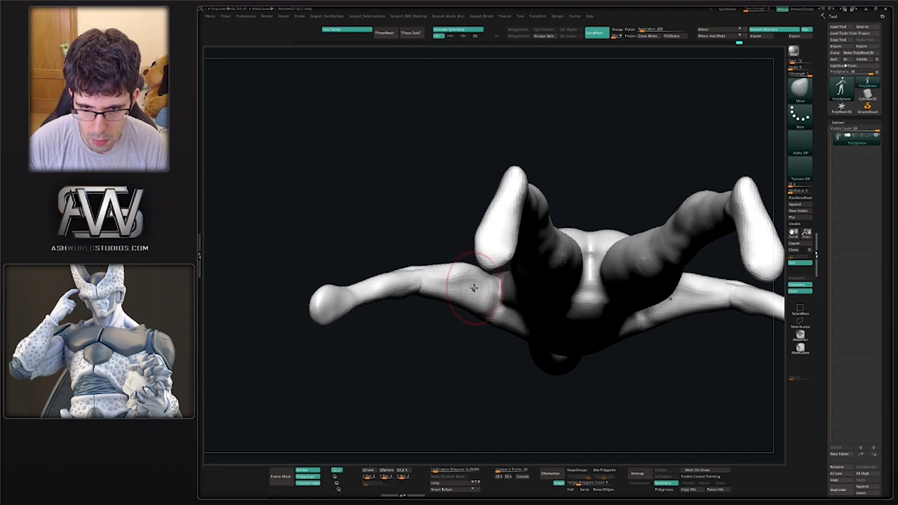
# Switch to the Clay brush and bring the back and lower back into view
pyautogui.moveTo(462, 289)
pyautogui.mouseDown(button='right')
pyautogui.moveTo(481, 304)
pyautogui.moveTo(491, 264)
pyautogui.mouseUp(button='right')
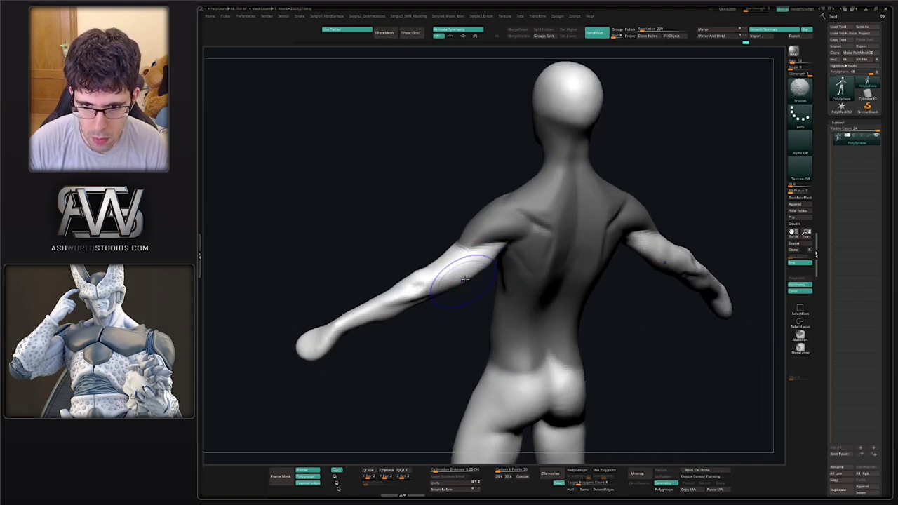
pyautogui.moveTo(437, 192)
pyautogui.keyDown('shift'); pyautogui.mouseDown(button='right')
pyautogui.moveTo(467, 274)
pyautogui.moveTo(430, 297)
pyautogui.moveTo(459, 291)
pyautogui.moveTo(481, 255)
pyautogui.mouseUp(button='right'); pyautogui.keyUp('shift')
pyautogui.press('b')
pyautogui.press('c')
pyautogui.press('l')
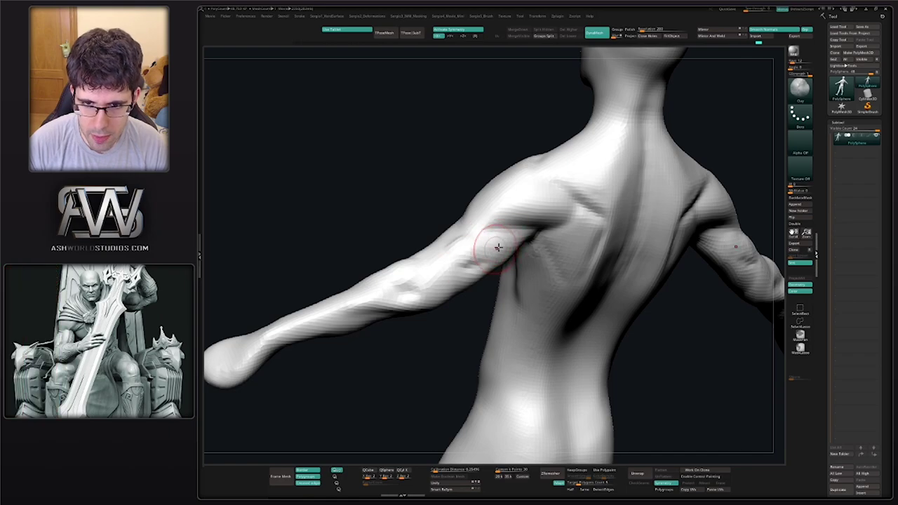
pyautogui.moveTo(511, 242)
pyautogui.mouseDown(button='right')
pyautogui.moveTo(481, 280)
pyautogui.moveTo(495, 296)
pyautogui.mouseUp(button='right')
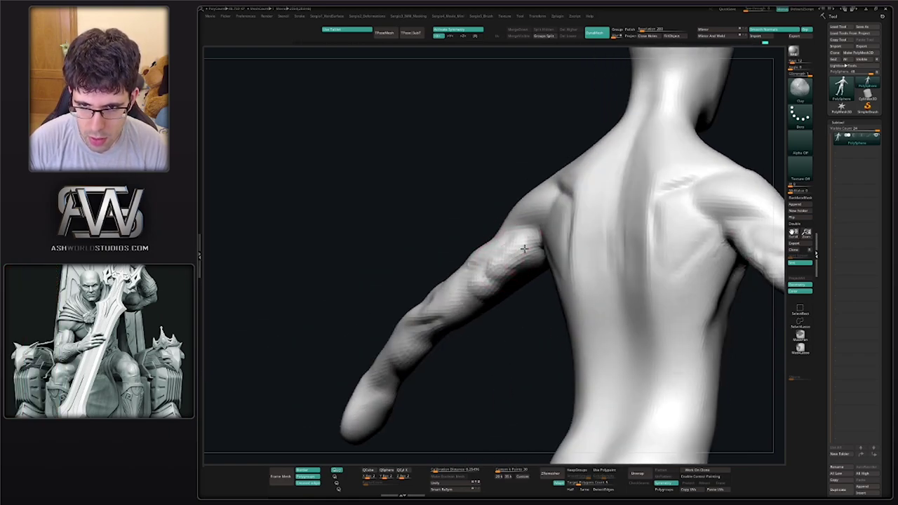
pyautogui.moveTo(523, 248)
pyautogui.mouseDown(button='right')
pyautogui.moveTo(537, 233)
pyautogui.moveTo(517, 210)
pyautogui.moveTo(507, 276)
pyautogui.moveTo(507, 256)
pyautogui.moveTo(490, 253)
pyautogui.mouseUp(button='right')
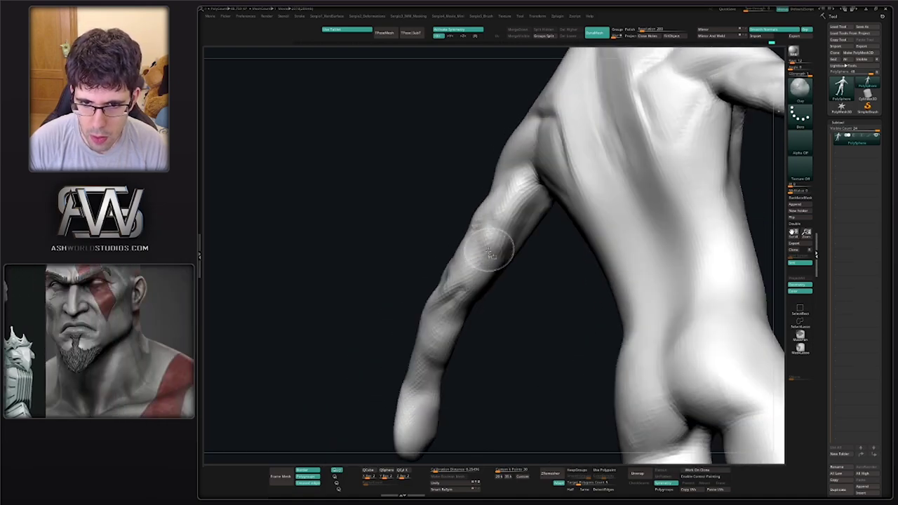
# Switch to the Dam Standard brush, view the arm from behind, then pick the Move brush
pyautogui.press('b')
pyautogui.press('d')
pyautogui.press('s')
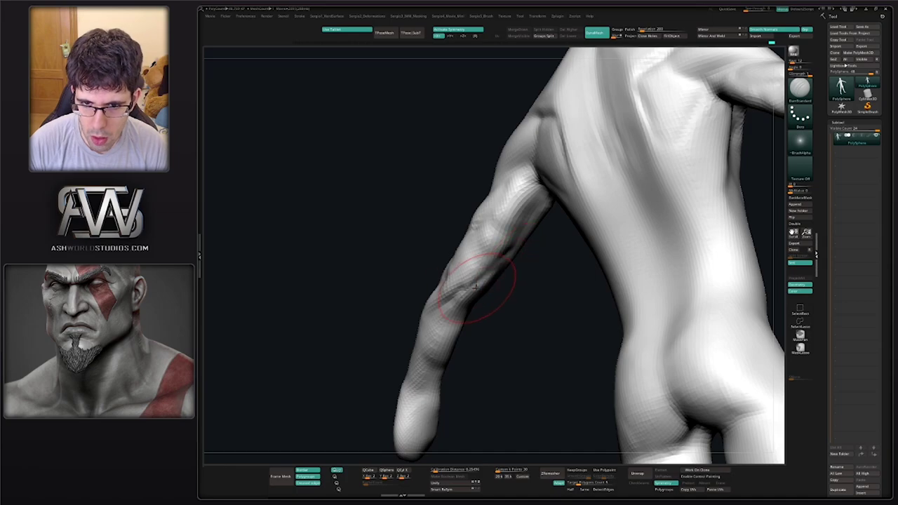
pyautogui.moveTo(475, 286); pyautogui.dragTo(469, 283, button='right')
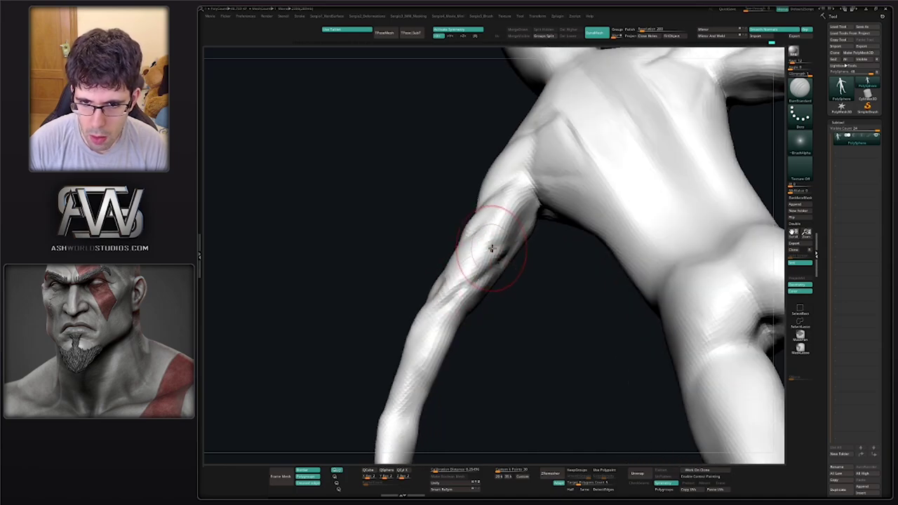
pyautogui.moveTo(492, 249)
pyautogui.mouseDown(button='right')
pyautogui.moveTo(477, 281)
pyautogui.moveTo(491, 250)
pyautogui.moveTo(491, 275)
pyautogui.mouseUp(button='right')
pyautogui.press('b')
pyautogui.press('m')
pyautogui.press('v')
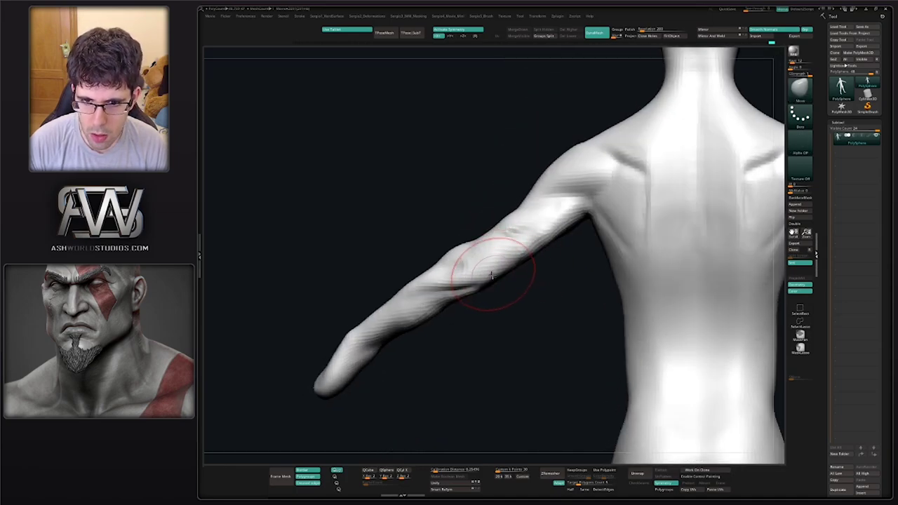
# Reshape the outstretched arm with the Move brush, checking it from behind, above and the front
pyautogui.moveTo(408, 294); pyautogui.dragTo(433, 305, button='right')
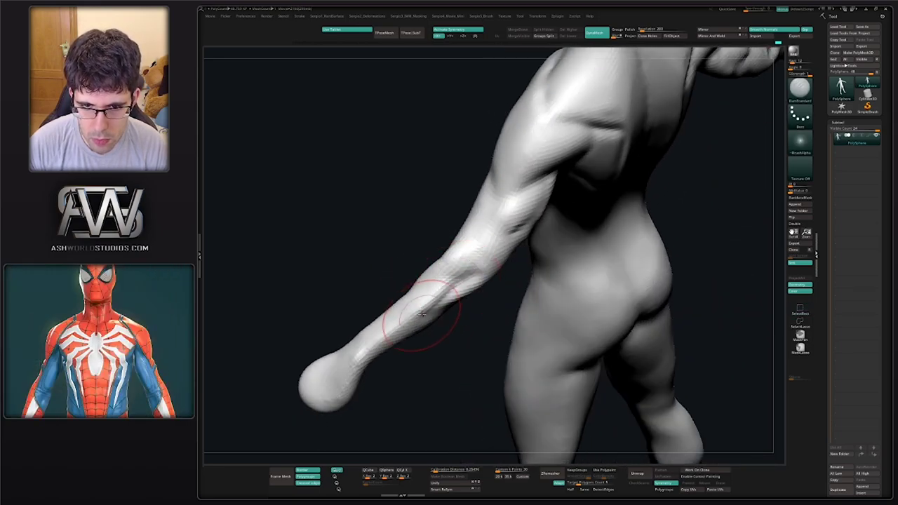
pyautogui.moveTo(422, 315)
pyautogui.mouseDown(button='right')
pyautogui.moveTo(361, 344)
pyautogui.moveTo(390, 314)
pyautogui.moveTo(444, 296)
pyautogui.moveTo(489, 250)
pyautogui.mouseUp(button='right')
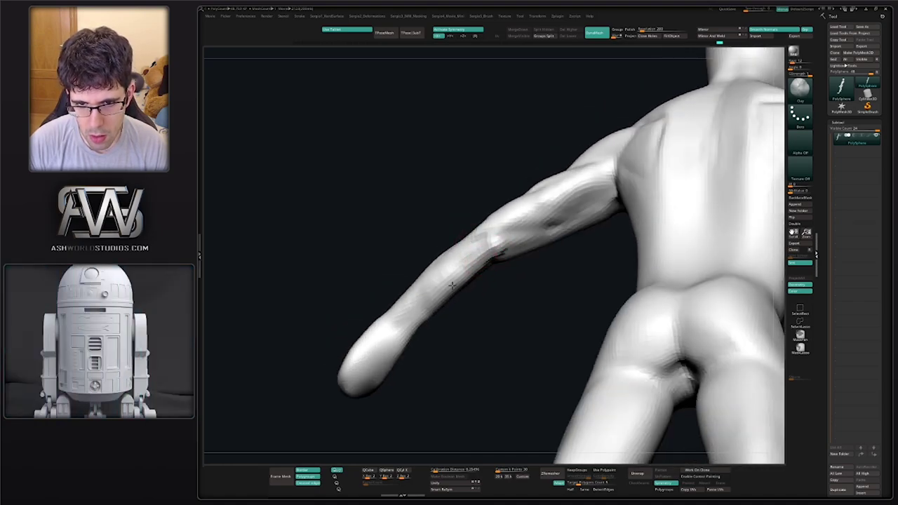
pyautogui.moveTo(454, 287)
pyautogui.mouseDown(button='right')
pyautogui.moveTo(470, 320)
pyautogui.moveTo(492, 285)
pyautogui.moveTo(513, 281)
pyautogui.moveTo(444, 244)
pyautogui.moveTo(491, 267)
pyautogui.moveTo(435, 250)
pyautogui.mouseUp(button='right')
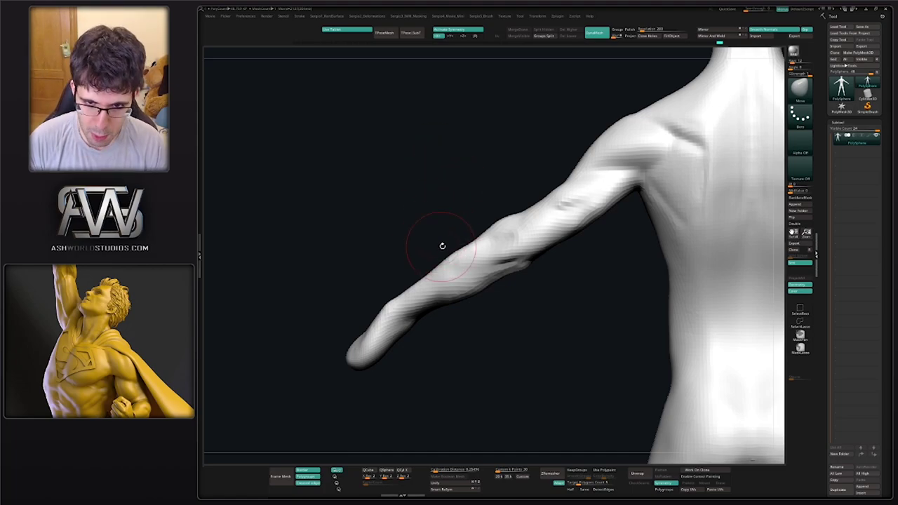
pyautogui.moveTo(457, 251); pyautogui.dragTo(437, 266, button='right')
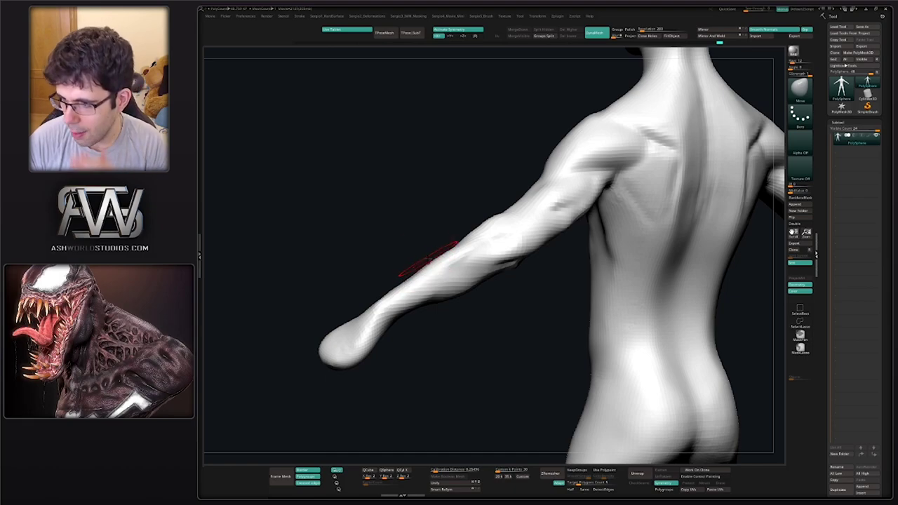
pyautogui.moveTo(415, 262)
pyautogui.mouseDown(button='right')
pyautogui.moveTo(466, 259)
pyautogui.moveTo(445, 250)
pyautogui.moveTo(427, 287)
pyautogui.moveTo(402, 231)
pyautogui.moveTo(435, 228)
pyautogui.moveTo(414, 232)
pyautogui.mouseUp(button='right')
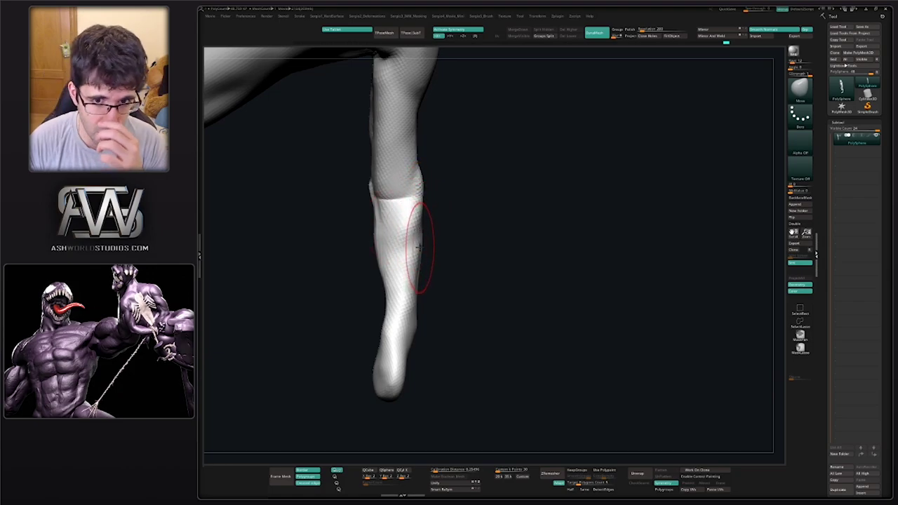
# Carve muscle grooves along the forearm and press a small dent into the elbow
pyautogui.moveTo(404, 214)
pyautogui.mouseDown(button='right')
pyautogui.moveTo(391, 250)
pyautogui.moveTo(390, 243)
pyautogui.mouseUp(button='right')
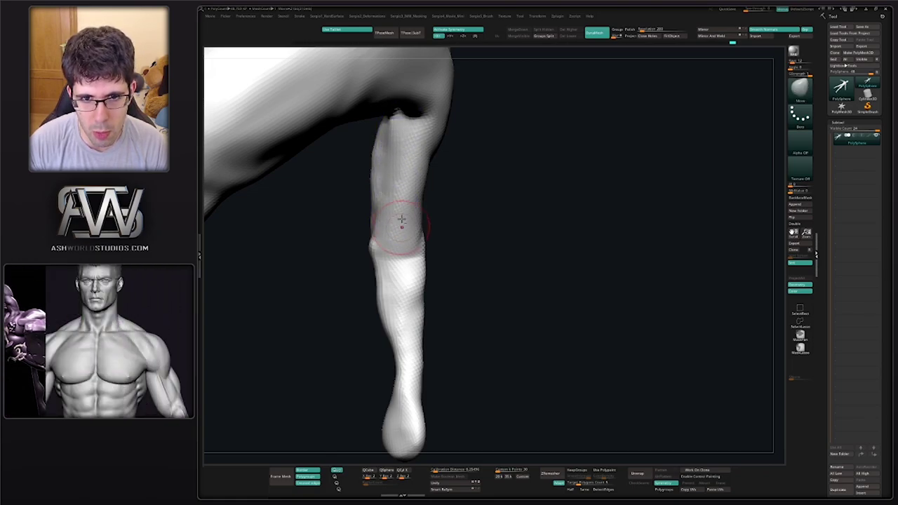
pyautogui.moveTo(400, 220)
pyautogui.mouseDown(button='right')
pyautogui.moveTo(385, 208)
pyautogui.moveTo(369, 231)
pyautogui.mouseUp(button='right')
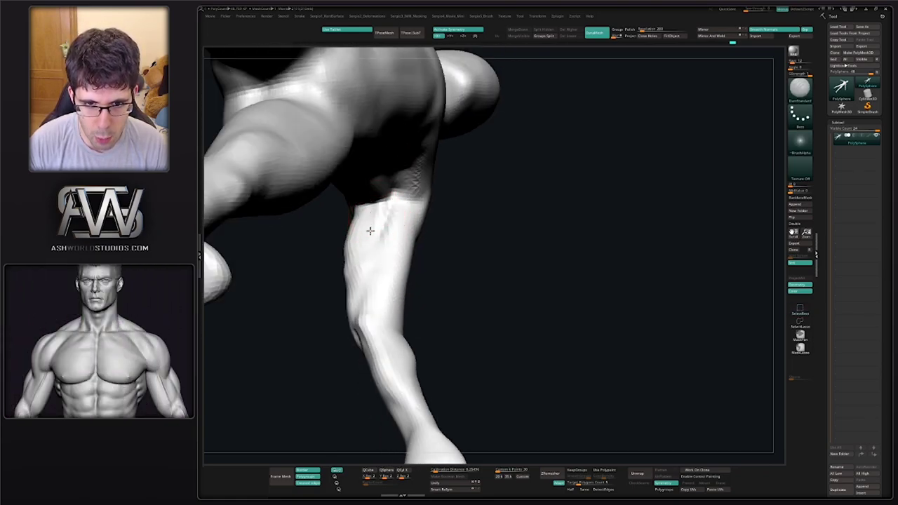
pyautogui.moveTo(380, 321); pyautogui.dragTo(379, 265, button='right')
pyautogui.moveTo(371, 242); pyautogui.dragTo(382, 295)
pyautogui.moveTo(372, 263); pyautogui.dragTo(378, 321)
pyautogui.moveTo(379, 321); pyautogui.dragTo(397, 322, button='right')
pyautogui.click(390, 321)
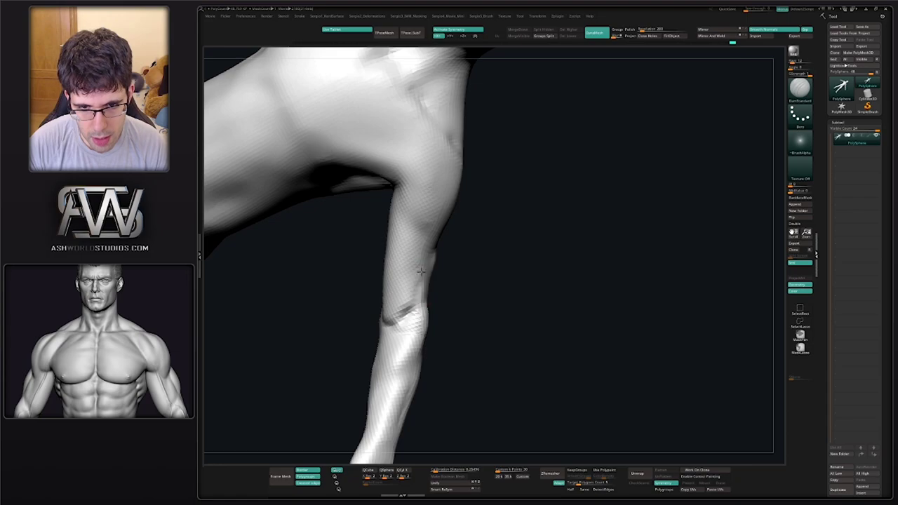
# Switch to the Clay brush and smooth the ridge at the elbow
pyautogui.moveTo(417, 256); pyautogui.dragTo(414, 294, button='right')
pyautogui.moveTo(411, 248); pyautogui.dragTo(430, 255, button='right')
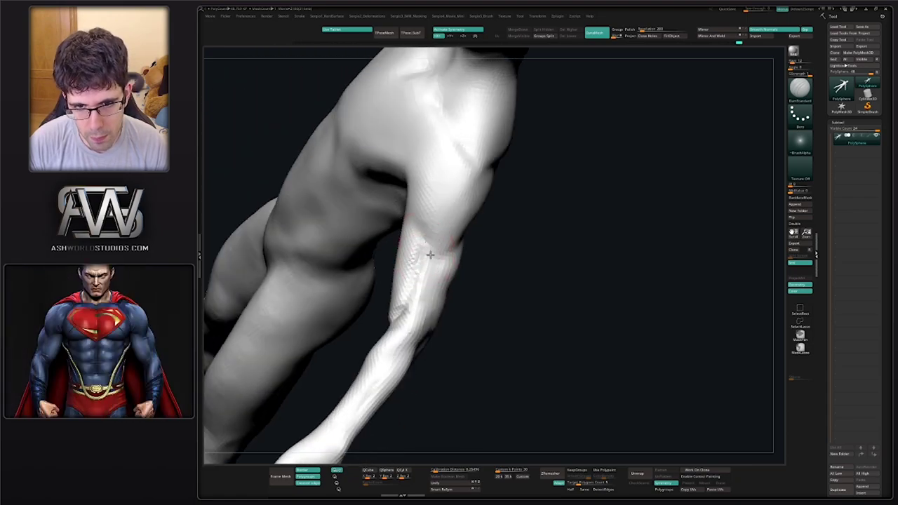
pyautogui.moveTo(422, 315)
pyautogui.mouseDown(button='right')
pyautogui.moveTo(414, 306)
pyautogui.moveTo(440, 300)
pyautogui.mouseUp(button='right')
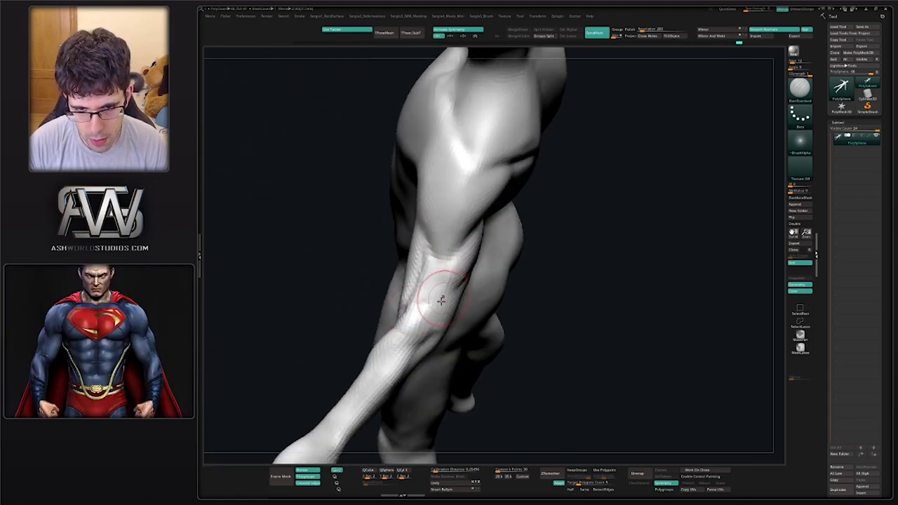
pyautogui.moveTo(423, 335); pyautogui.dragTo(437, 301, button='right')
pyautogui.press('b')
pyautogui.press('c')
pyautogui.press('l')
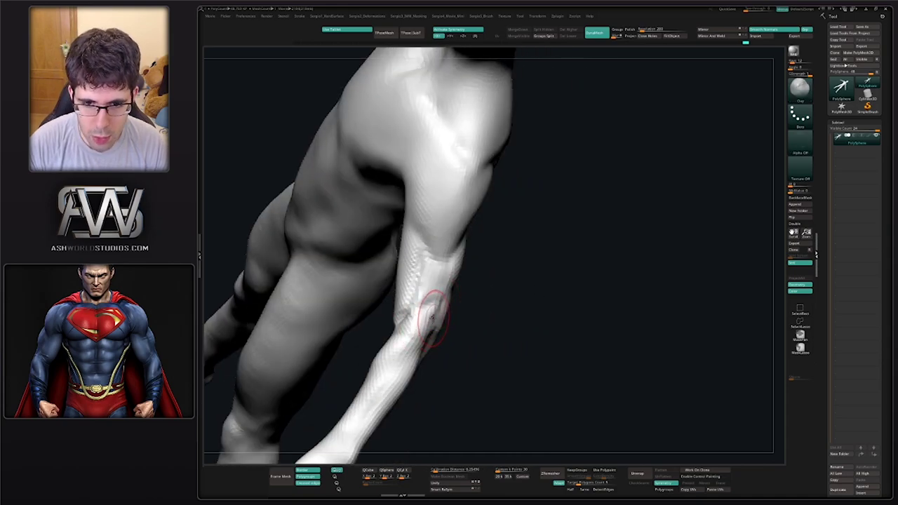
pyautogui.moveTo(409, 357)
pyautogui.mouseDown(button='right')
pyautogui.moveTo(360, 370)
pyautogui.moveTo(411, 331)
pyautogui.moveTo(445, 353)
pyautogui.moveTo(427, 324)
pyautogui.mouseUp(button='right')
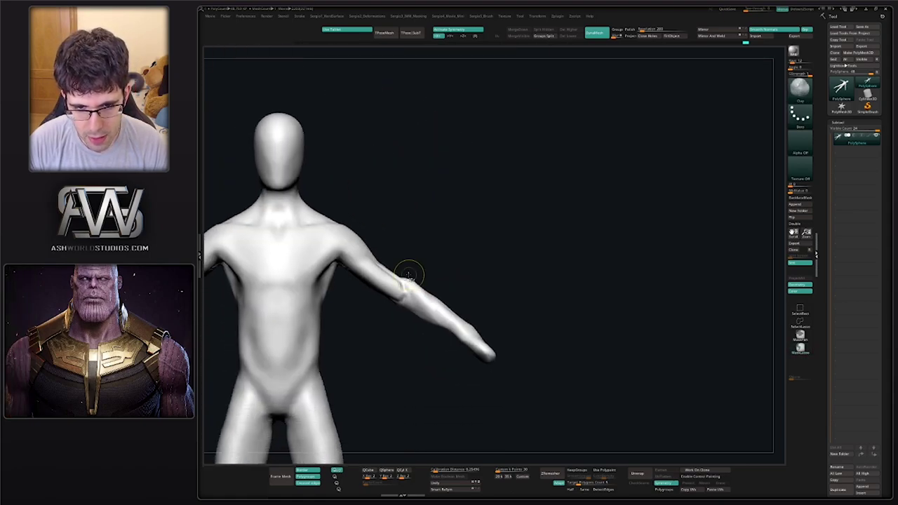
pyautogui.keyDown('ctrl'); pyautogui.moveTo(411, 274); pyautogui.dragTo(402, 294, button='right'); pyautogui.keyUp('ctrl')
pyautogui.keyDown('shift'); pyautogui.moveTo(385, 276); pyautogui.dragTo(391, 290); pyautogui.keyUp('shift')
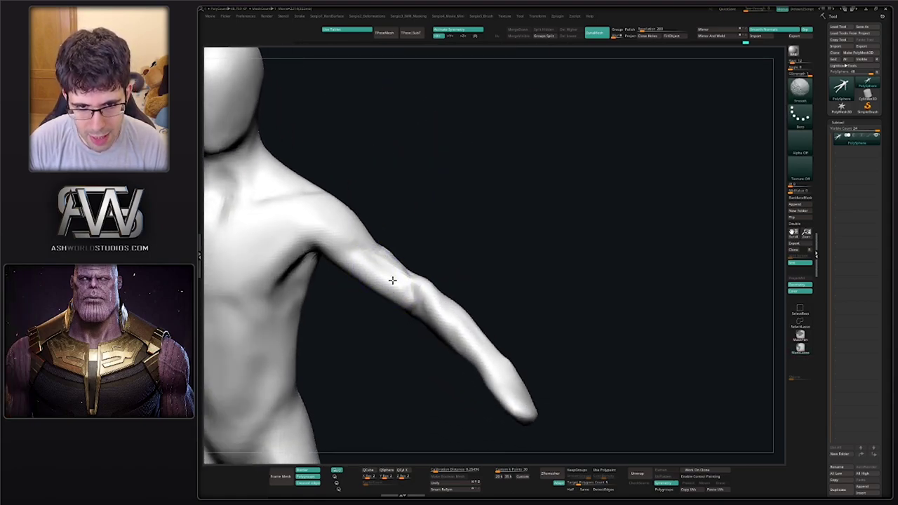
# Review the arm and torso from side, three-quarter and low angles, then switch to Dam Standard
pyautogui.moveTo(423, 292); pyautogui.dragTo(414, 248, button='right')
pyautogui.moveTo(434, 314); pyautogui.dragTo(448, 322, button='right')
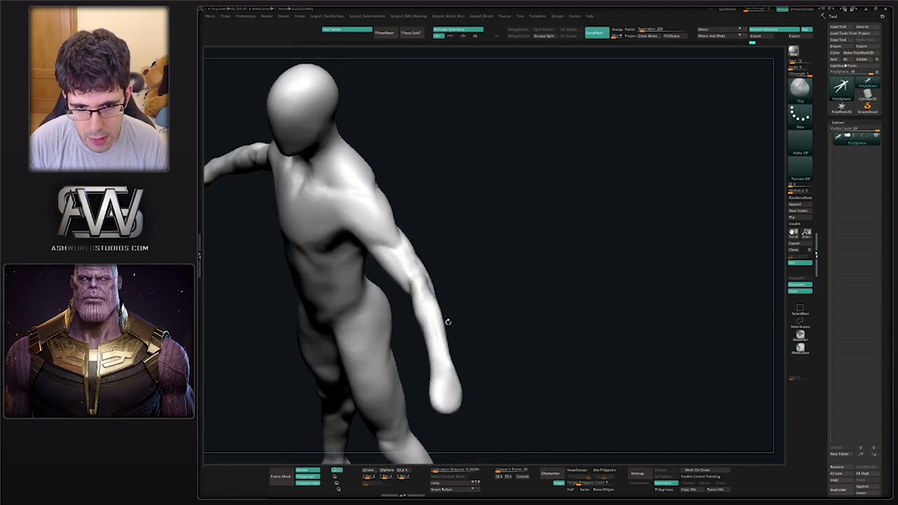
pyautogui.moveTo(414, 267)
pyautogui.mouseDown(button='right')
pyautogui.moveTo(437, 321)
pyautogui.moveTo(429, 302)
pyautogui.mouseUp(button='right')
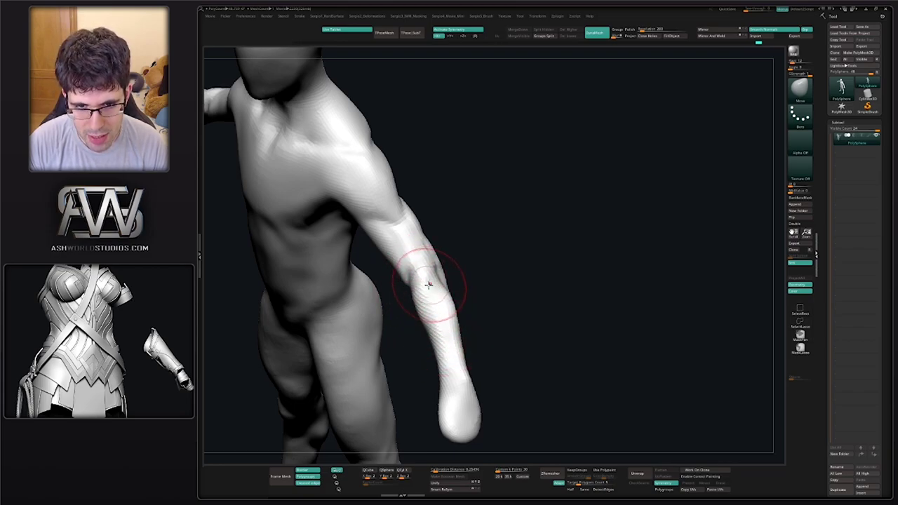
pyautogui.moveTo(438, 273)
pyautogui.mouseDown(button='right')
pyautogui.moveTo(456, 271)
pyautogui.moveTo(446, 320)
pyautogui.moveTo(425, 254)
pyautogui.mouseUp(button='right')
pyautogui.press('b')
pyautogui.press('d')
pyautogui.press('s')
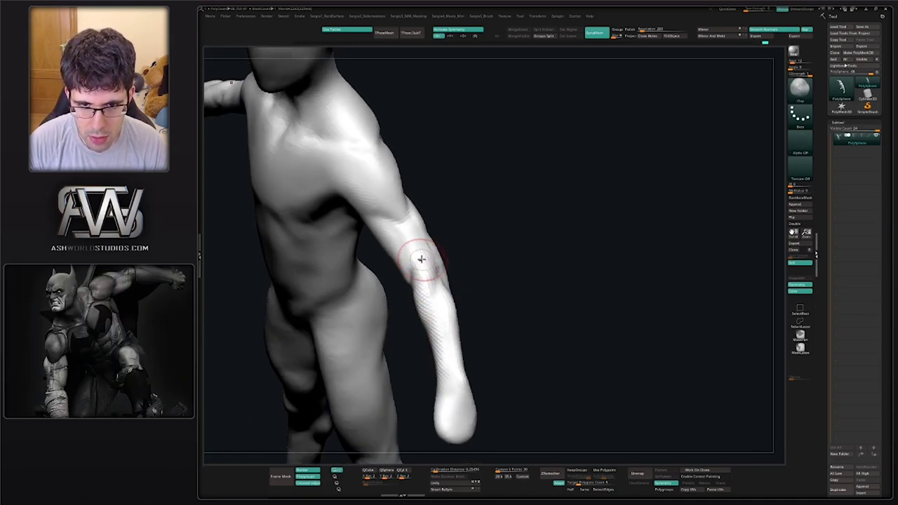
pyautogui.moveTo(419, 297); pyautogui.dragTo(476, 228, button='right')
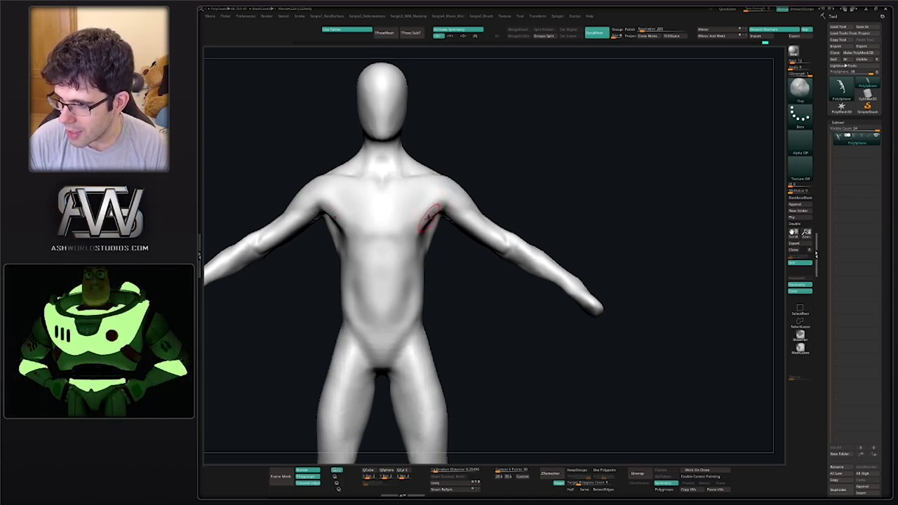
# Move both shoulders and armpits symmetrically into the torso, then check the whole figure from the front
pyautogui.moveTo(428, 251)
pyautogui.mouseDown(button='right')
pyautogui.moveTo(456, 276)
pyautogui.moveTo(454, 264)
pyautogui.mouseUp(button='right')
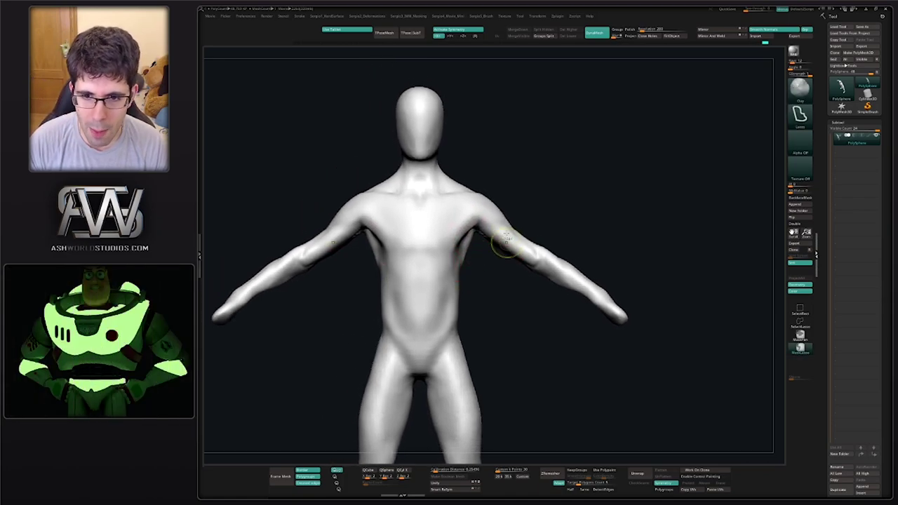
pyautogui.moveTo(506, 239)
pyautogui.keyDown('ctrl'); pyautogui.mouseDown(button='right')
pyautogui.moveTo(541, 264)
pyautogui.moveTo(517, 240)
pyautogui.moveTo(467, 238)
pyautogui.moveTo(473, 197)
pyautogui.moveTo(531, 250)
pyautogui.moveTo(522, 176)
pyautogui.moveTo(527, 234)
pyautogui.moveTo(561, 229)
pyautogui.moveTo(539, 212)
pyautogui.moveTo(511, 241)
pyautogui.moveTo(543, 232)
pyautogui.mouseUp(button='right'); pyautogui.keyUp('ctrl')
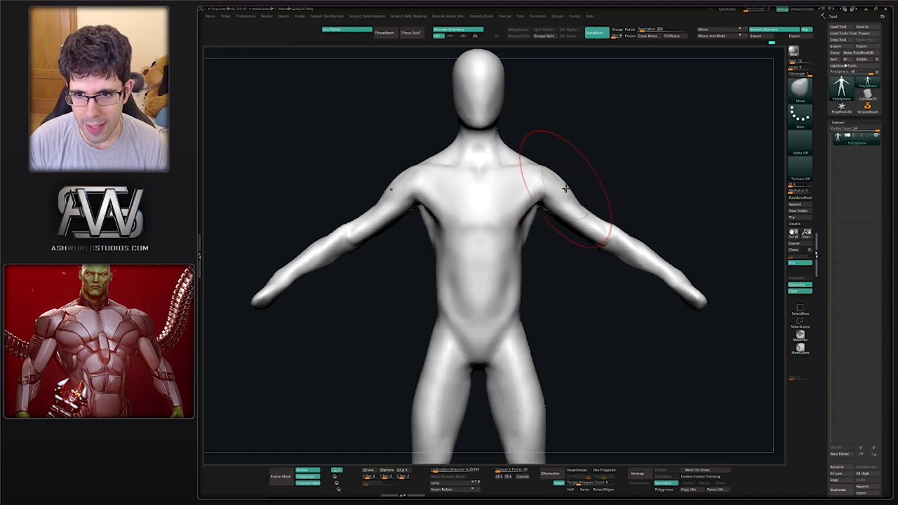
pyautogui.moveTo(565, 188)
pyautogui.keyDown('shift'); pyautogui.mouseDown()
pyautogui.moveTo(575, 199)
pyautogui.moveTo(536, 197)
pyautogui.mouseUp(); pyautogui.keyUp('shift')
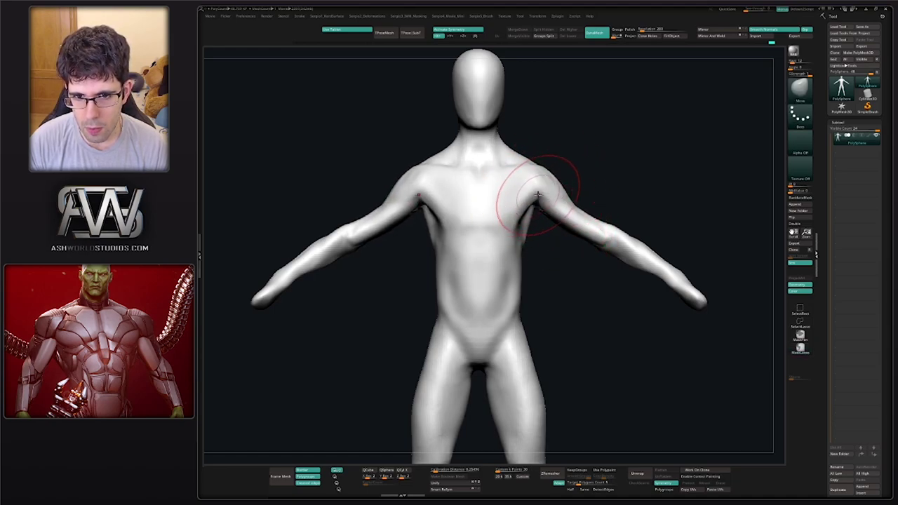
pyautogui.moveTo(538, 194)
pyautogui.mouseDown(button='right')
pyautogui.moveTo(538, 244)
pyautogui.moveTo(473, 255)
pyautogui.moveTo(494, 272)
pyautogui.mouseUp(button='right')
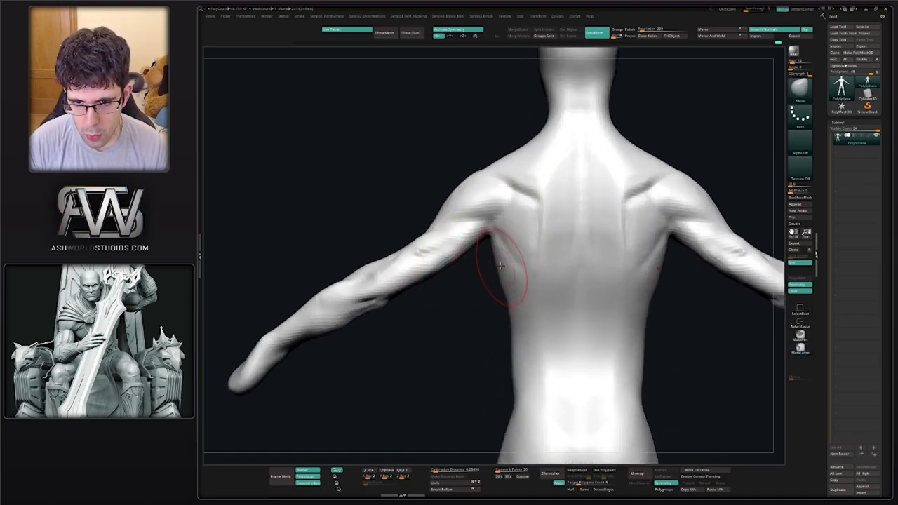
pyautogui.press('f')
pyautogui.moveTo(495, 270)
pyautogui.mouseDown(button='right')
pyautogui.moveTo(533, 280)
pyautogui.moveTo(525, 283)
pyautogui.mouseUp(button='right')
pyautogui.moveTo(531, 192)
pyautogui.mouseDown(button='right')
pyautogui.moveTo(485, 241)
pyautogui.moveTo(529, 229)
pyautogui.moveTo(486, 275)
pyautogui.moveTo(484, 257)
pyautogui.moveTo(497, 254)
pyautogui.mouseUp(button='right')
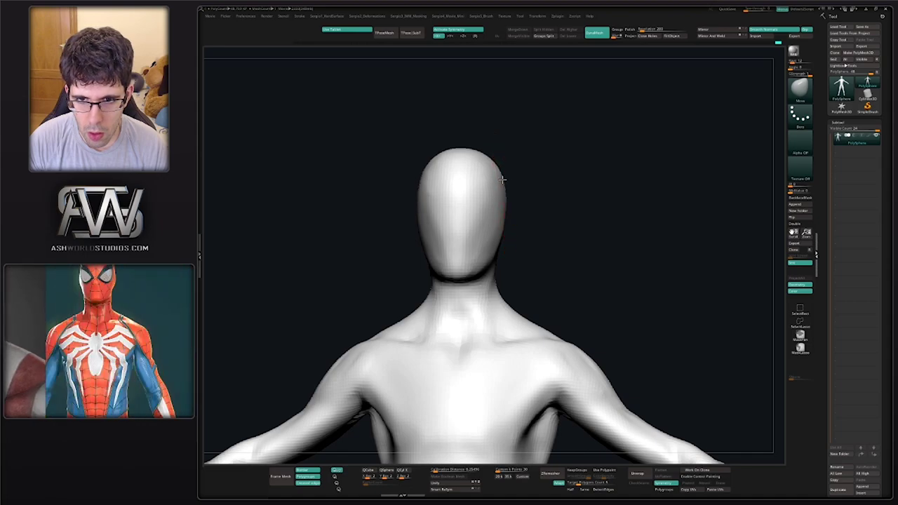
# Narrow and taper the jaw and adjust the side of the neck, finishing in a straight front view
pyautogui.moveTo(535, 199)
pyautogui.mouseDown(button='right')
pyautogui.moveTo(499, 195)
pyautogui.moveTo(530, 211)
pyautogui.moveTo(572, 215)
pyautogui.moveTo(513, 146)
pyautogui.mouseUp(button='right')
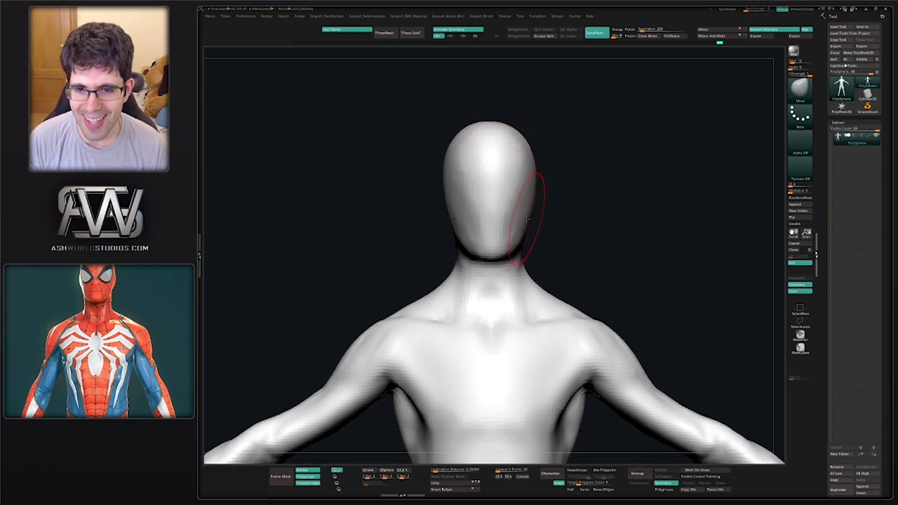
pyautogui.moveTo(526, 220)
pyautogui.mouseDown(button='right')
pyautogui.moveTo(517, 211)
pyautogui.moveTo(521, 239)
pyautogui.mouseUp(button='right')
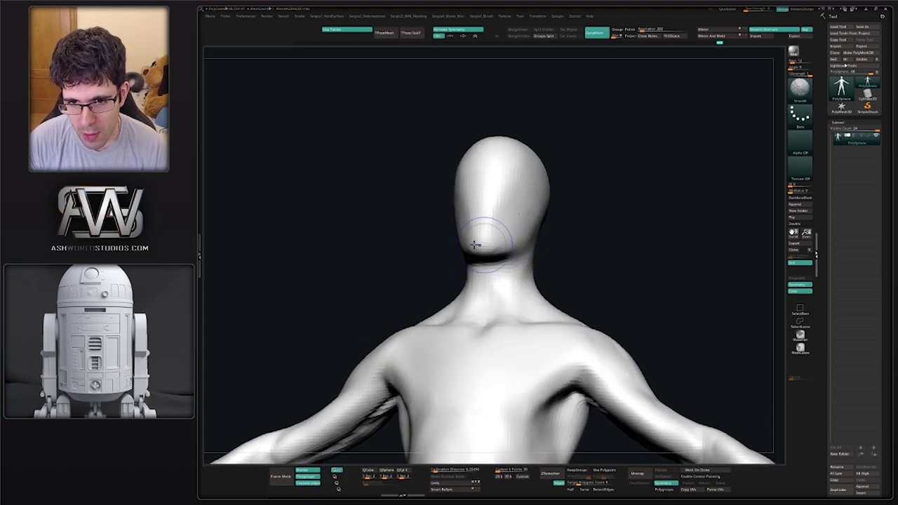
pyautogui.moveTo(510, 243); pyautogui.dragTo(481, 246, button='right')
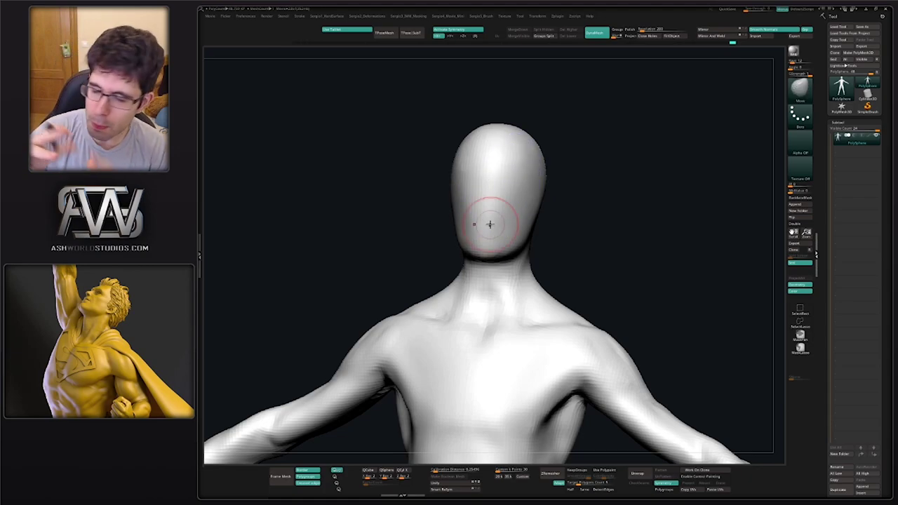
pyautogui.moveTo(582, 246)
pyautogui.mouseDown()
pyautogui.moveTo(521, 227)
pyautogui.moveTo(554, 211)
pyautogui.moveTo(527, 272)
pyautogui.moveTo(530, 247)
pyautogui.mouseUp()
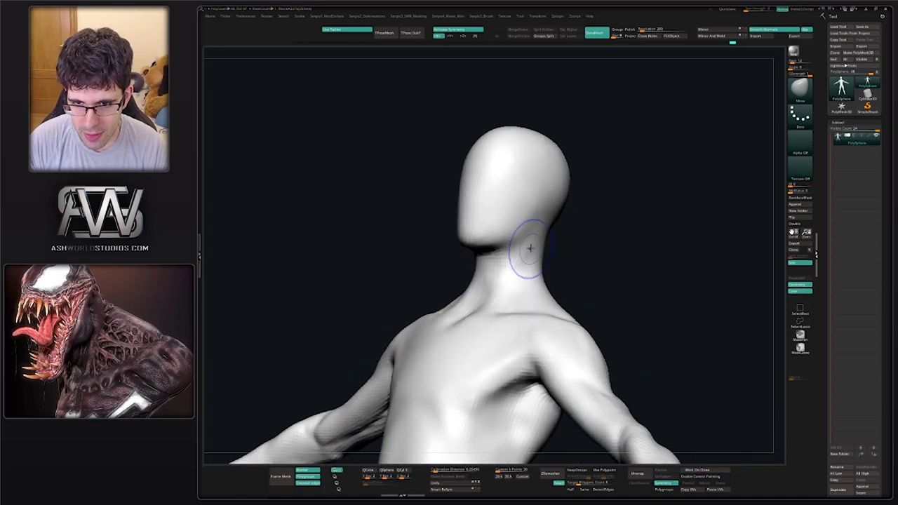
pyautogui.keyDown('shift'); pyautogui.moveTo(513, 280); pyautogui.dragTo(581, 232); pyautogui.keyUp('shift')
# Isolate the head by hiding the body, restore it, and exit Transpose mode
pyautogui.hotkey('ctrl', 'shift')
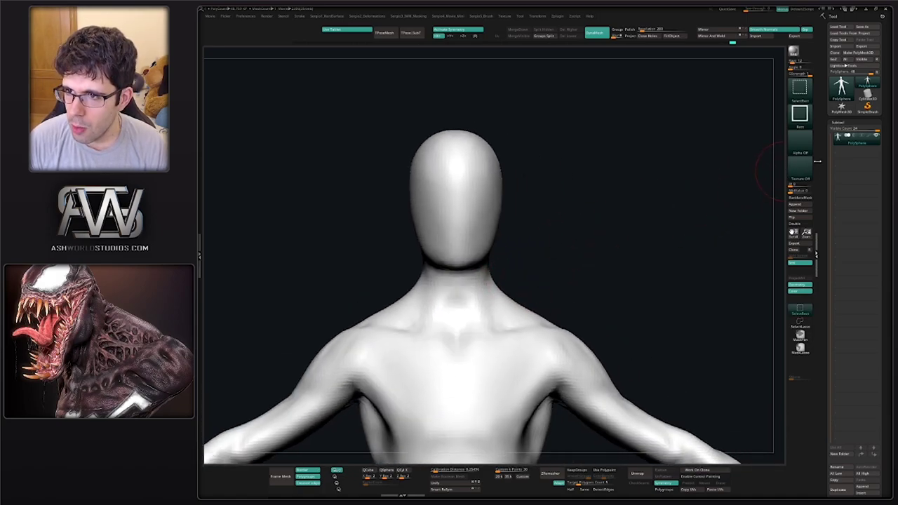
pyautogui.moveTo(528, 180)
pyautogui.mouseDown()
pyautogui.moveTo(583, 120)
pyautogui.moveTo(352, 285)
pyautogui.mouseUp()
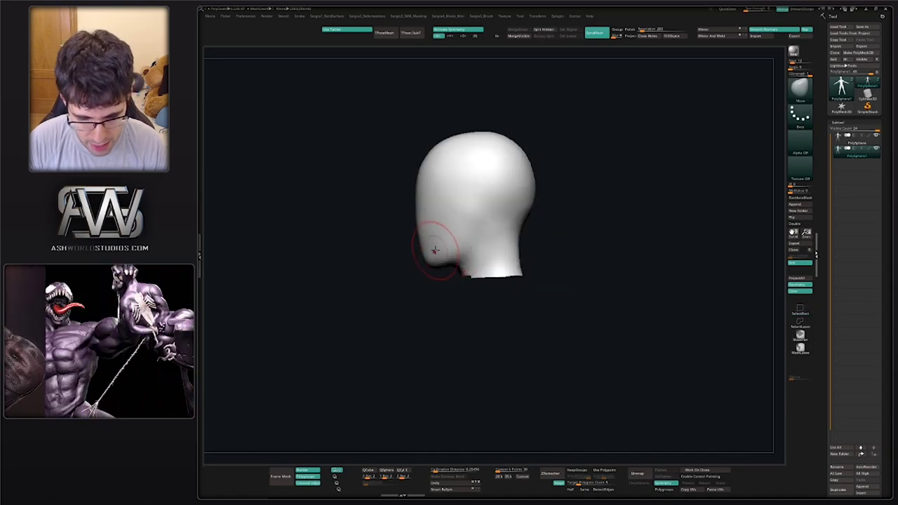
pyautogui.keyDown('shift'); pyautogui.moveTo(526, 241); pyautogui.dragTo(511, 245); pyautogui.keyUp('shift')
pyautogui.keyDown('ctrl'); pyautogui.keyDown('shift'); pyautogui.click(510, 244); pyautogui.keyUp('shift'); pyautogui.keyUp('ctrl')
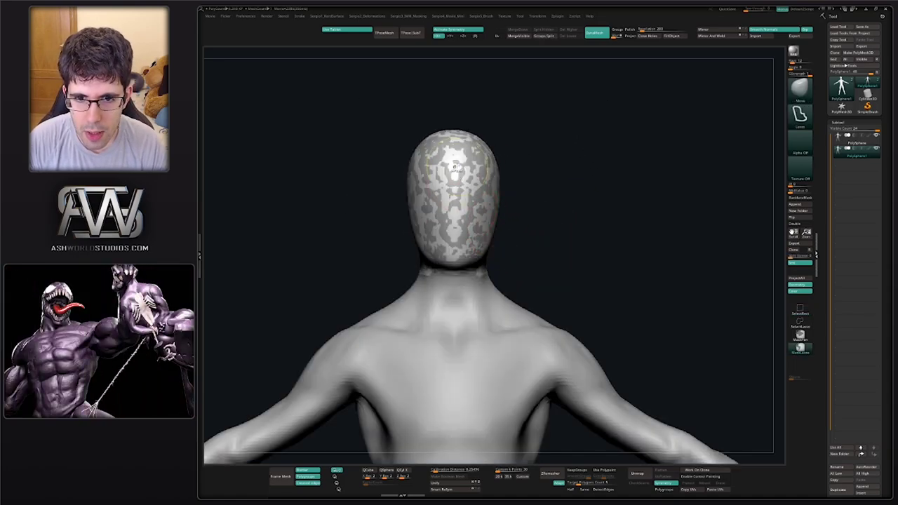
pyautogui.press('w')
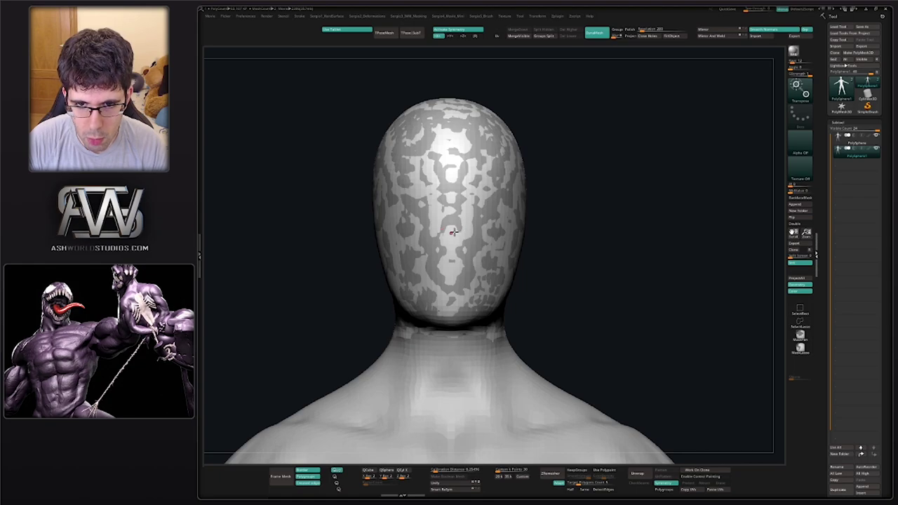
pyautogui.keyDown('ctrl'); pyautogui.keyDown('shift'); pyautogui.click(452, 232); pyautogui.keyUp('shift'); pyautogui.keyUp('ctrl')
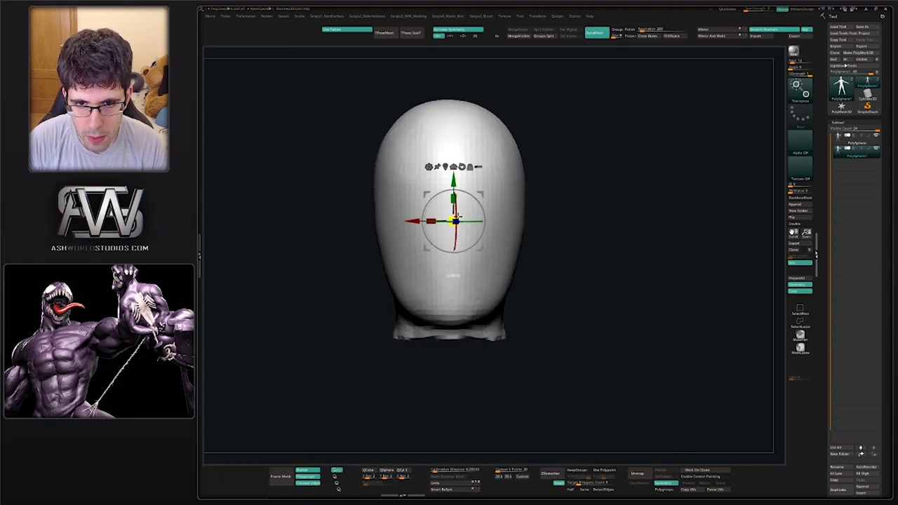
pyautogui.keyDown('ctrl'); pyautogui.keyDown('shift'); pyautogui.click(293, 42); pyautogui.keyUp('shift'); pyautogui.keyUp('ctrl')
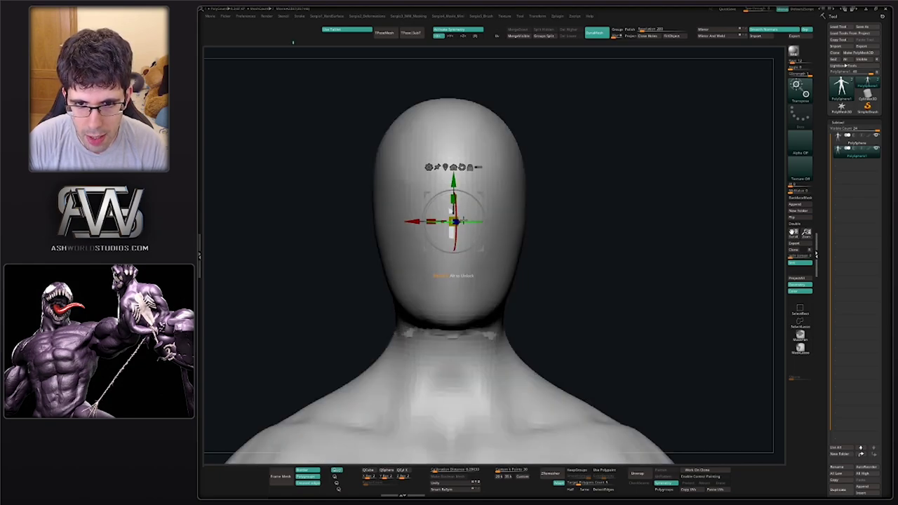
pyautogui.keyDown('ctrl'); pyautogui.keyDown('shift'); pyautogui.click(503, 218); pyautogui.keyUp('shift'); pyautogui.keyUp('ctrl')
pyautogui.keyDown('ctrl'); pyautogui.keyDown('shift'); pyautogui.click(499, 215); pyautogui.keyUp('shift'); pyautogui.keyUp('ctrl')
# Select the Standard brush at a small draw size and hide the body to isolate the head
pyautogui.press('q')
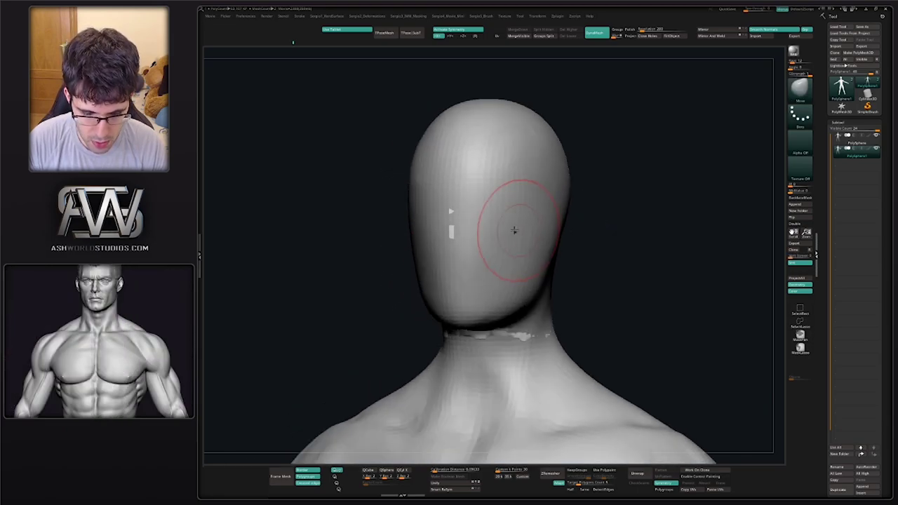
pyautogui.press('b')
pyautogui.press('s')
pyautogui.press('t')
pyautogui.press('s')
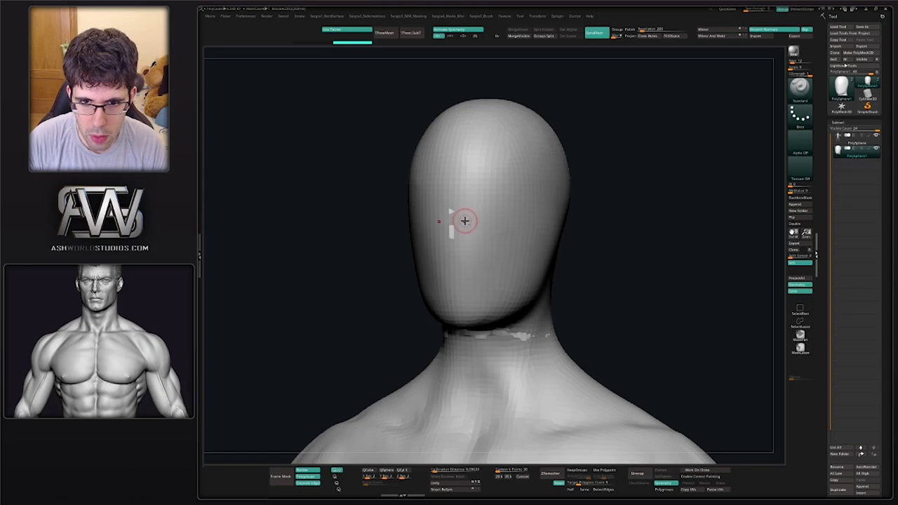
pyautogui.keyDown('ctrl'); pyautogui.keyDown('shift'); pyautogui.click(464, 221); pyautogui.keyUp('shift'); pyautogui.keyUp('ctrl')
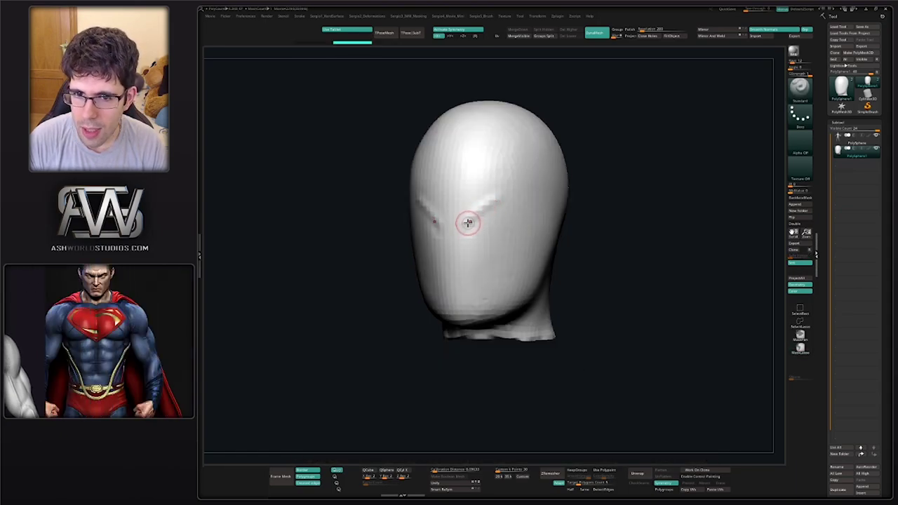
# Carve mirrored eye-mask outlines above the eyes, sweeping round to the temples
pyautogui.moveTo(467, 218)
pyautogui.mouseDown()
pyautogui.moveTo(512, 195)
pyautogui.moveTo(530, 153)
pyautogui.mouseUp()
pyautogui.press('b')
pyautogui.press('d')
pyautogui.press('s')
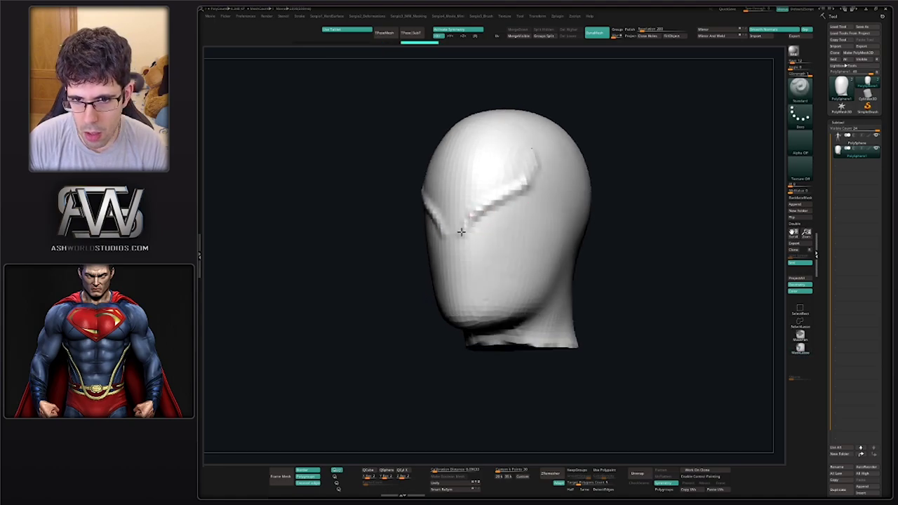
pyautogui.moveTo(469, 237)
pyautogui.mouseDown()
pyautogui.moveTo(526, 263)
pyautogui.moveTo(553, 204)
pyautogui.mouseUp()
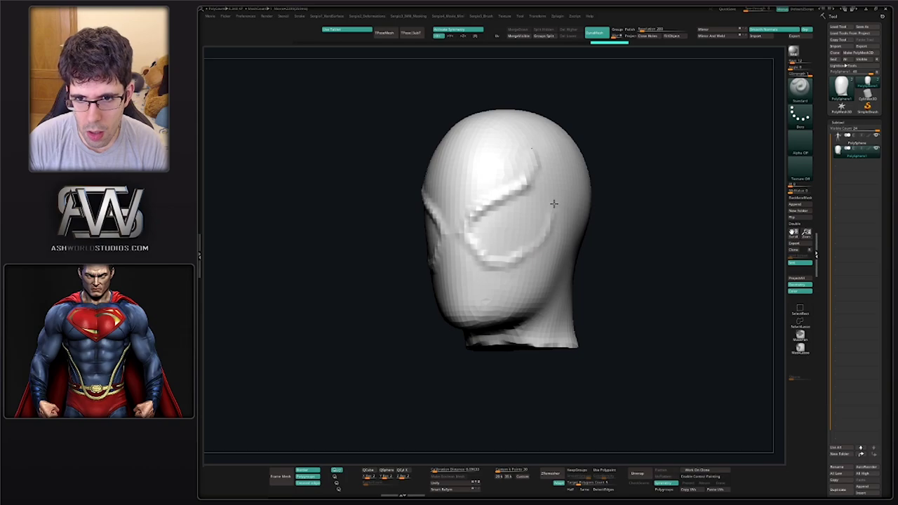
pyautogui.moveTo(539, 147)
pyautogui.mouseDown()
pyautogui.moveTo(547, 206)
pyautogui.moveTo(491, 263)
pyautogui.mouseUp()
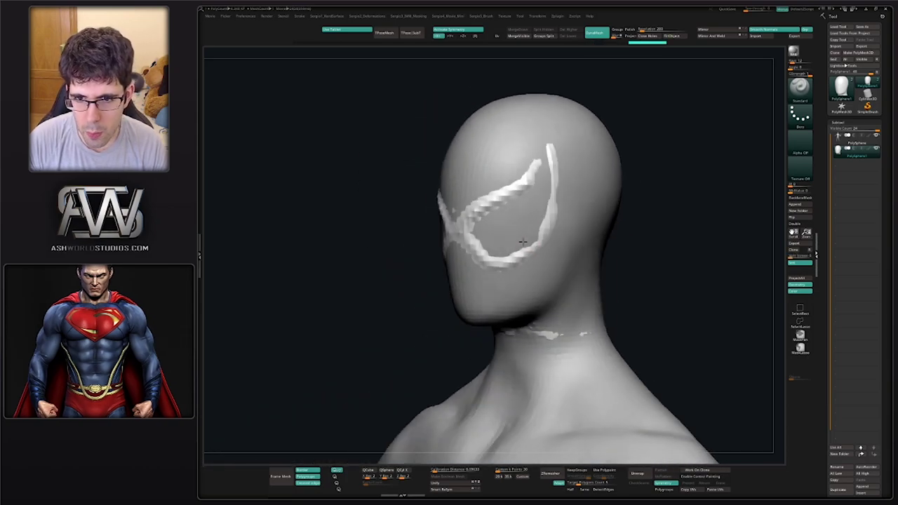
# Check the head from the side and front, and undo an accidental Move-brush eye distortion
pyautogui.moveTo(523, 242); pyautogui.dragTo(556, 177, button='right')
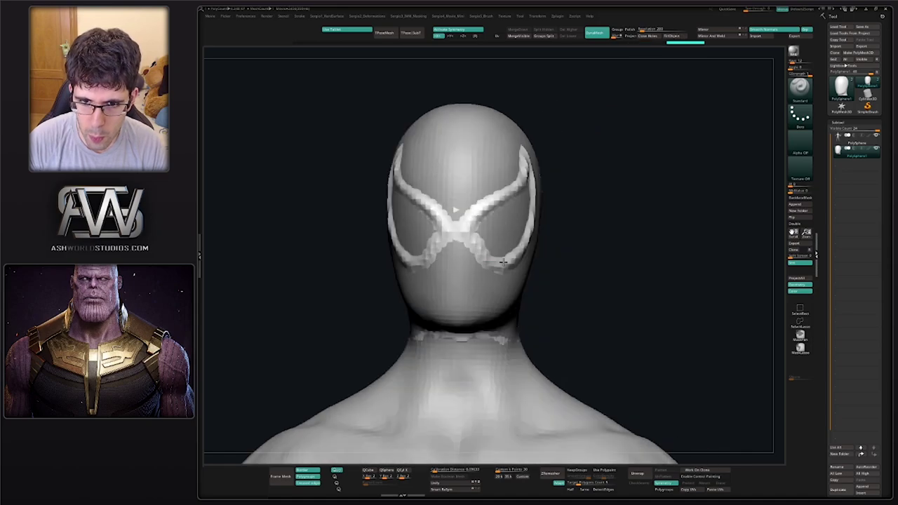
pyautogui.keyDown('shift'); pyautogui.moveTo(518, 256); pyautogui.dragTo(456, 247, button='right'); pyautogui.keyUp('shift')
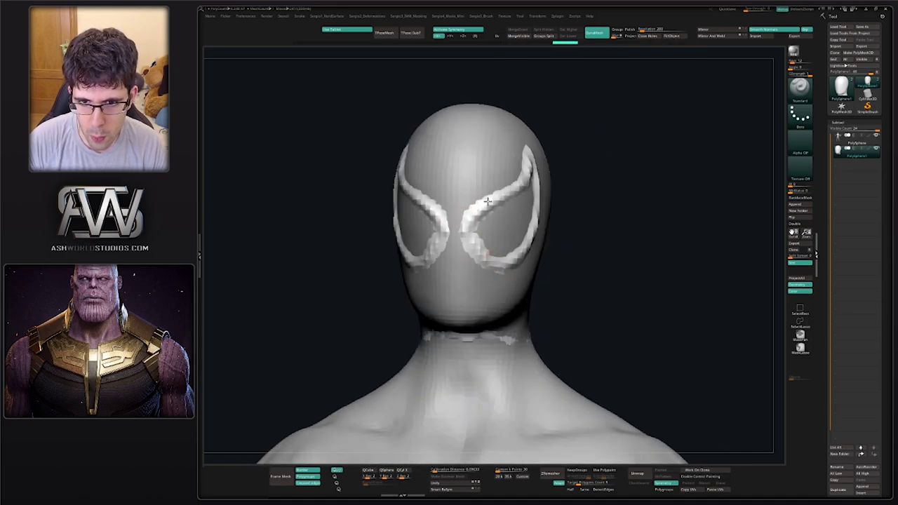
pyautogui.moveTo(522, 182)
pyautogui.mouseDown(button='right')
pyautogui.moveTo(526, 226)
pyautogui.moveTo(512, 220)
pyautogui.moveTo(531, 242)
pyautogui.moveTo(519, 213)
pyautogui.mouseUp(button='right')
pyautogui.press('b')
pyautogui.press('m')
pyautogui.press('v')
pyautogui.moveTo(519, 212); pyautogui.dragTo(515, 200)
pyautogui.hotkey('ctrl', 'z')
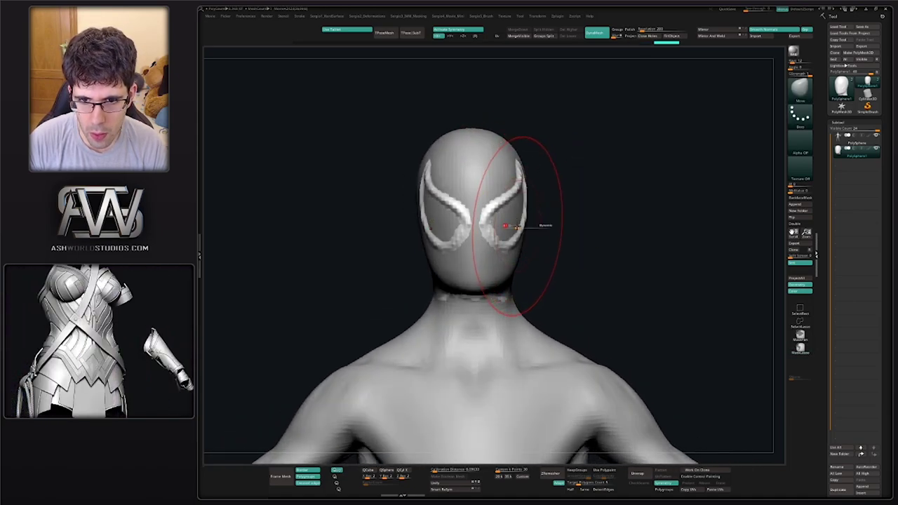
# Isolate the head and build up clay inside the eye-lens area with ClayBuildup
pyautogui.keyDown('ctrl'); pyautogui.keyDown('shift'); pyautogui.click(502, 220); pyautogui.keyUp('shift'); pyautogui.keyUp('ctrl')
pyautogui.moveTo(503, 220); pyautogui.dragTo(500, 230, button='right')
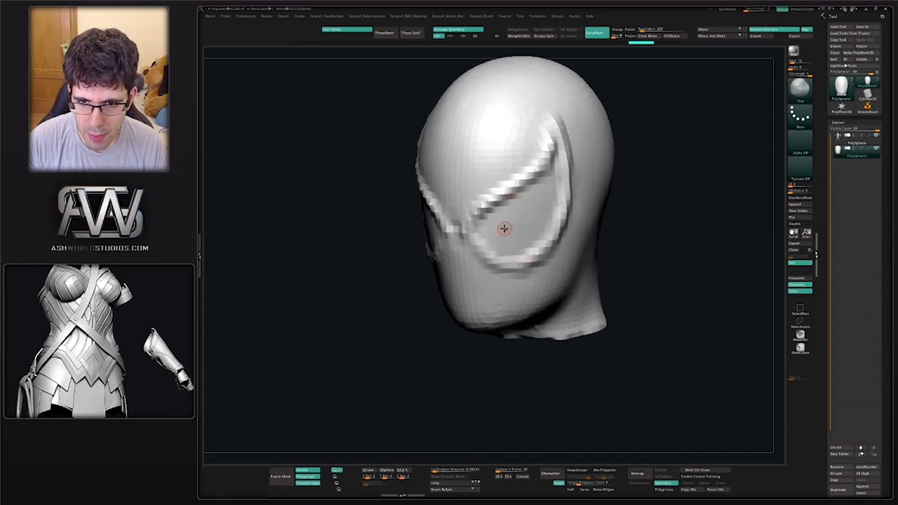
pyautogui.press('b')
pyautogui.press('c')
pyautogui.press('b')
pyautogui.moveTo(506, 224)
pyautogui.mouseDown()
pyautogui.moveTo(491, 242)
pyautogui.moveTo(550, 165)
pyautogui.moveTo(554, 207)
pyautogui.mouseUp()
# Build up clay around the left eye and brow, and along the side of the head
pyautogui.moveTo(547, 175)
pyautogui.mouseDown()
pyautogui.moveTo(515, 238)
pyautogui.moveTo(506, 220)
pyautogui.mouseUp()
pyautogui.keyDown('ctrl'); pyautogui.moveTo(507, 219); pyautogui.dragTo(489, 212, button='right'); pyautogui.keyUp('ctrl')
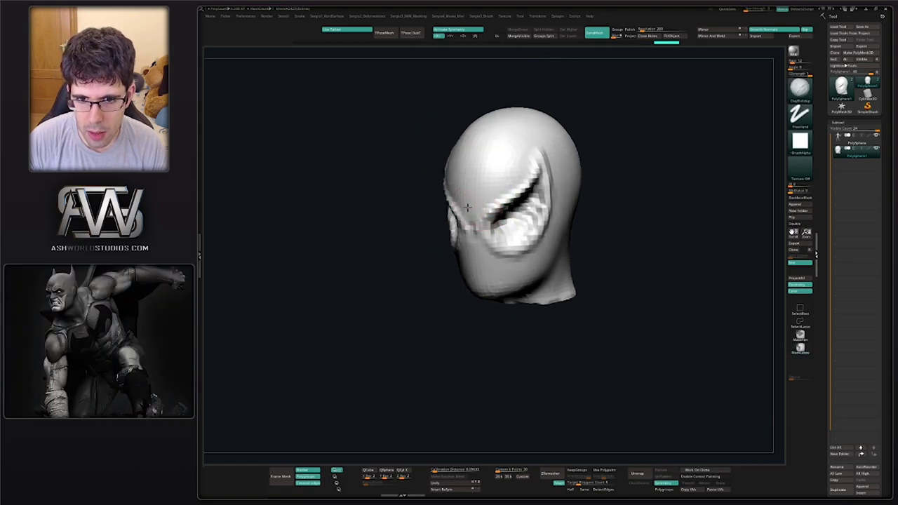
pyautogui.moveTo(489, 183)
pyautogui.mouseDown()
pyautogui.moveTo(460, 203)
pyautogui.moveTo(456, 186)
pyautogui.mouseUp()
pyautogui.moveTo(505, 144); pyautogui.dragTo(456, 165)
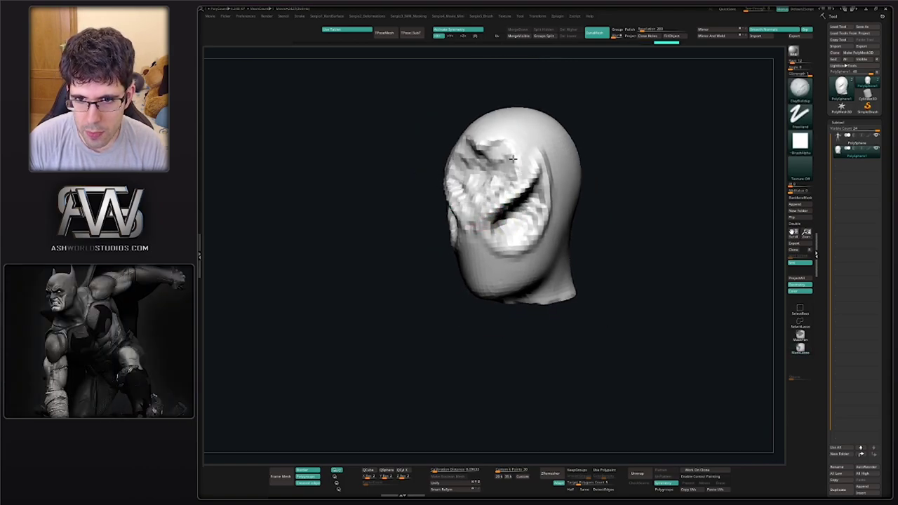
pyautogui.moveTo(519, 157)
pyautogui.mouseDown()
pyautogui.moveTo(486, 188)
pyautogui.moveTo(456, 169)
pyautogui.mouseUp()
pyautogui.moveTo(516, 141)
pyautogui.mouseDown()
pyautogui.moveTo(463, 150)
pyautogui.moveTo(511, 147)
pyautogui.moveTo(539, 164)
pyautogui.mouseUp()
pyautogui.moveTo(540, 164); pyautogui.dragTo(534, 141, button='right')
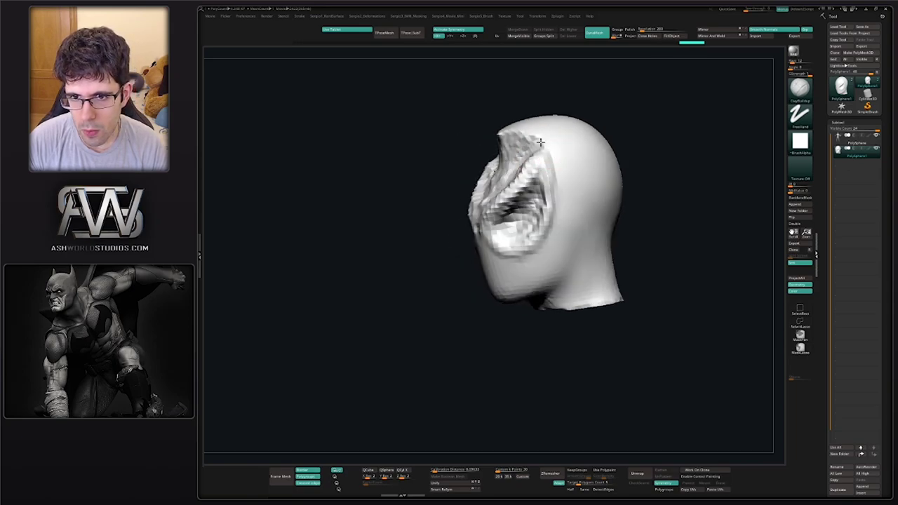
pyautogui.moveTo(559, 141)
pyautogui.mouseDown()
pyautogui.moveTo(574, 197)
pyautogui.moveTo(560, 155)
pyautogui.mouseUp()
pyautogui.moveTo(519, 130); pyautogui.dragTo(578, 193)
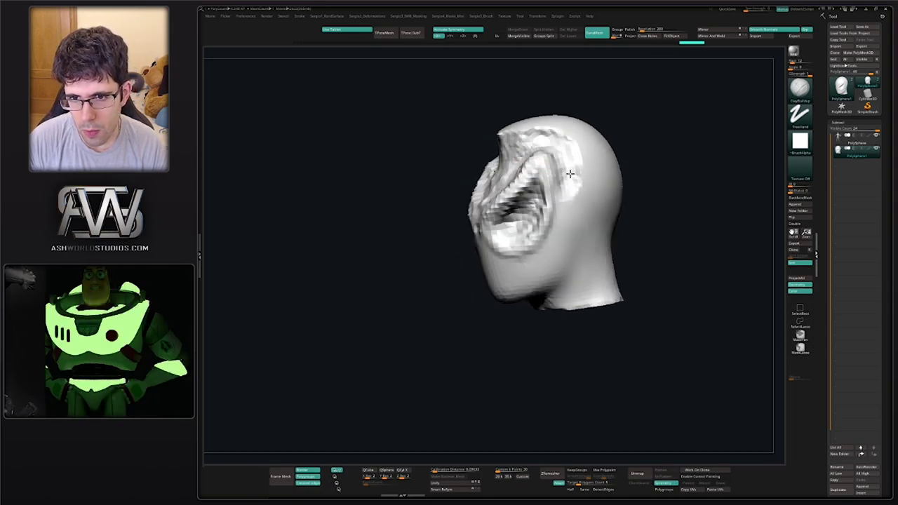
pyautogui.moveTo(557, 161)
pyautogui.mouseDown()
pyautogui.moveTo(565, 193)
pyautogui.moveTo(490, 270)
pyautogui.mouseUp()
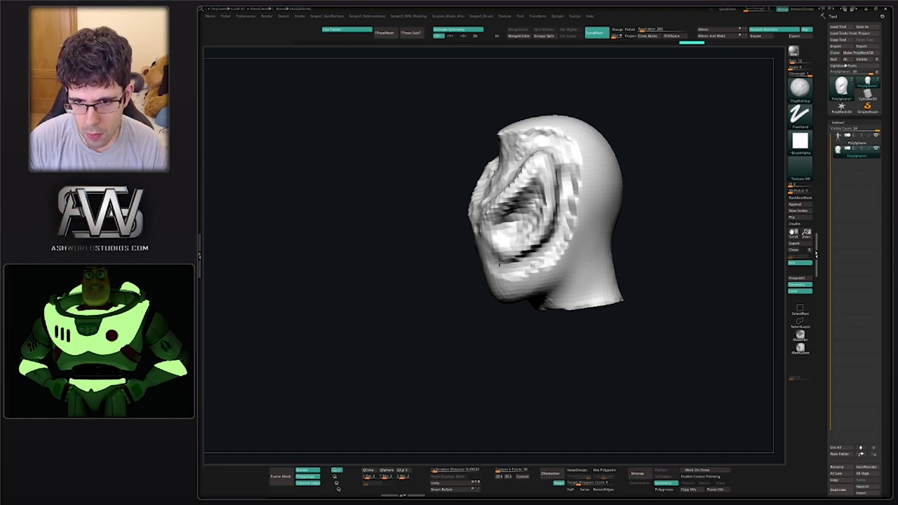
pyautogui.moveTo(491, 270)
pyautogui.mouseDown(button='right')
pyautogui.moveTo(522, 254)
pyautogui.moveTo(481, 220)
pyautogui.moveTo(582, 229)
pyautogui.mouseUp(button='right')
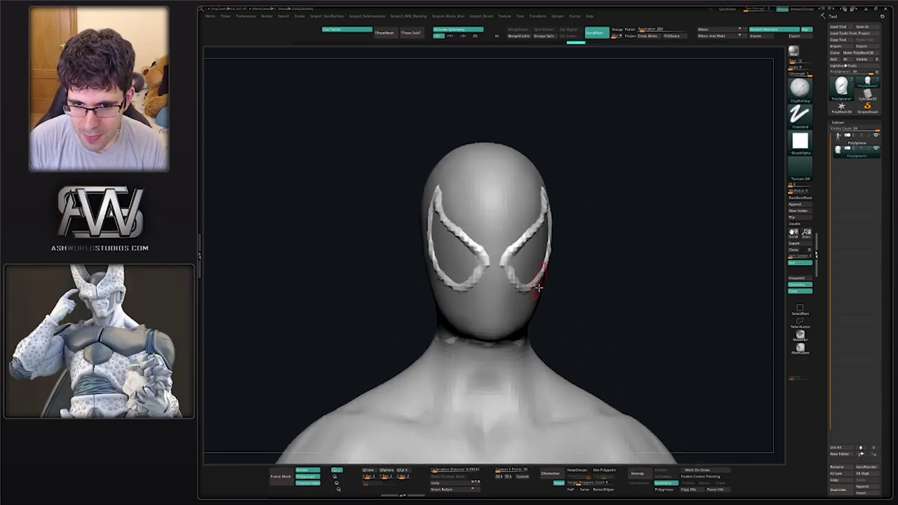
# Use the Move brush (BMV) to nudge the eye outline symmetrically and raise a ridge on the chin
pyautogui.press('b')
pyautogui.press('m')
pyautogui.press('v')
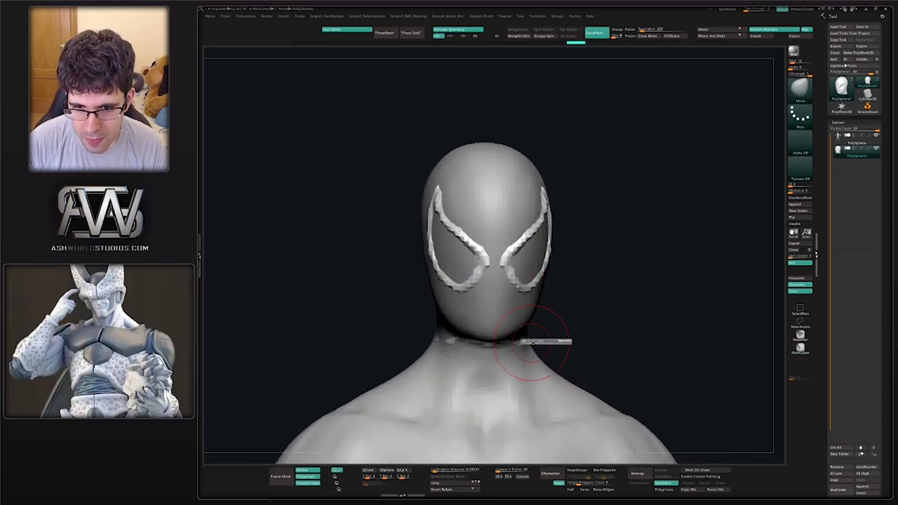
pyautogui.moveTo(521, 341)
pyautogui.mouseDown(button='right')
pyautogui.moveTo(524, 357)
pyautogui.moveTo(526, 337)
pyautogui.moveTo(461, 298)
pyautogui.mouseUp(button='right')
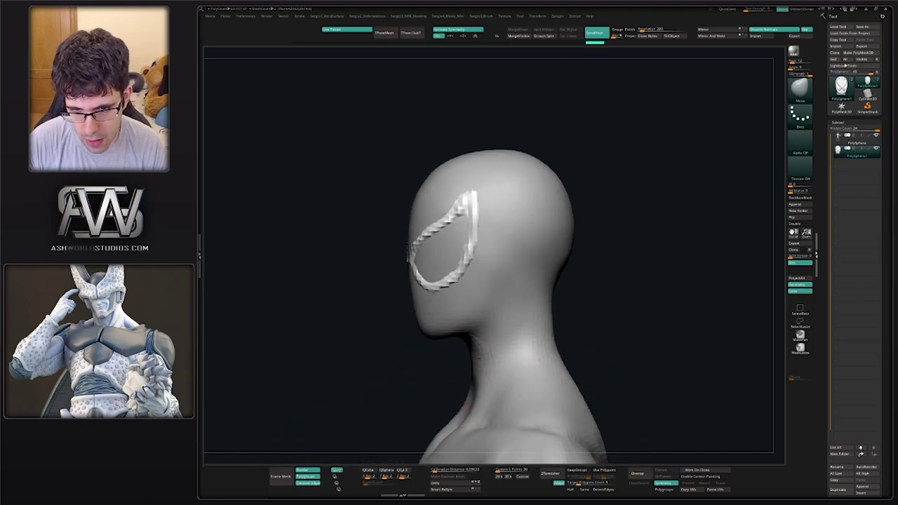
pyautogui.keyDown('shift'); pyautogui.moveTo(478, 355); pyautogui.dragTo(524, 313, button='right'); pyautogui.keyUp('shift')
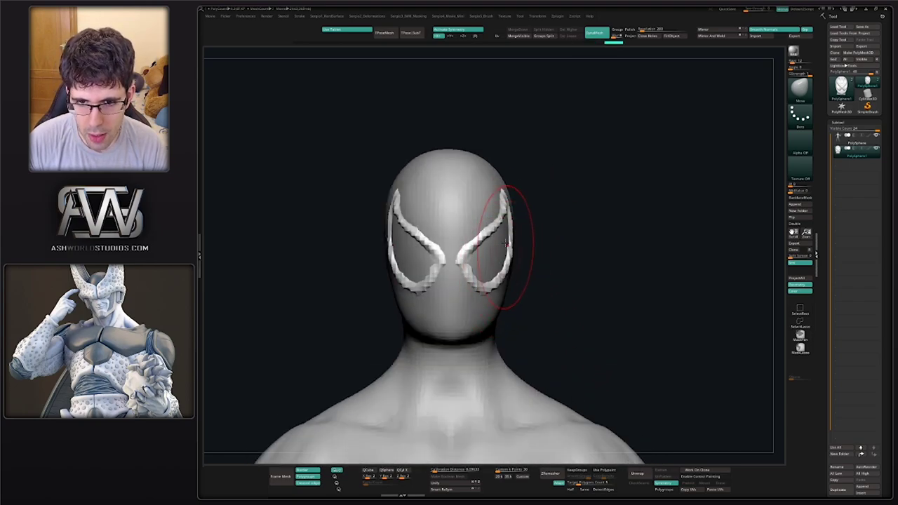
pyautogui.moveTo(538, 240)
pyautogui.mouseDown(button='right')
pyautogui.moveTo(479, 283)
pyautogui.moveTo(512, 281)
pyautogui.mouseUp(button='right')
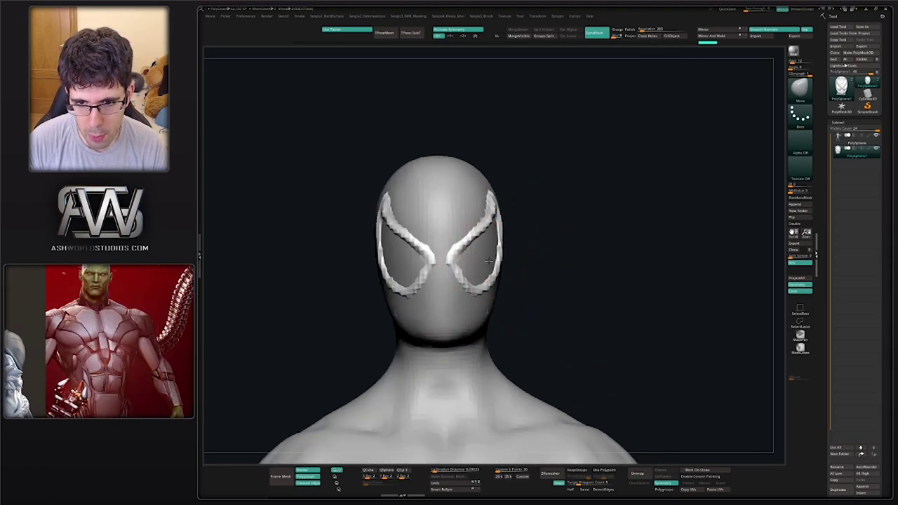
pyautogui.moveTo(487, 266); pyautogui.dragTo(483, 278)
pyautogui.keyDown('alt'); pyautogui.moveTo(456, 302); pyautogui.dragTo(582, 303, button='right'); pyautogui.keyUp('alt')
pyautogui.keyDown('alt'); pyautogui.moveTo(491, 302); pyautogui.dragTo(491, 330, button='right'); pyautogui.keyUp('alt')
pyautogui.moveTo(490, 320); pyautogui.dragTo(514, 319)
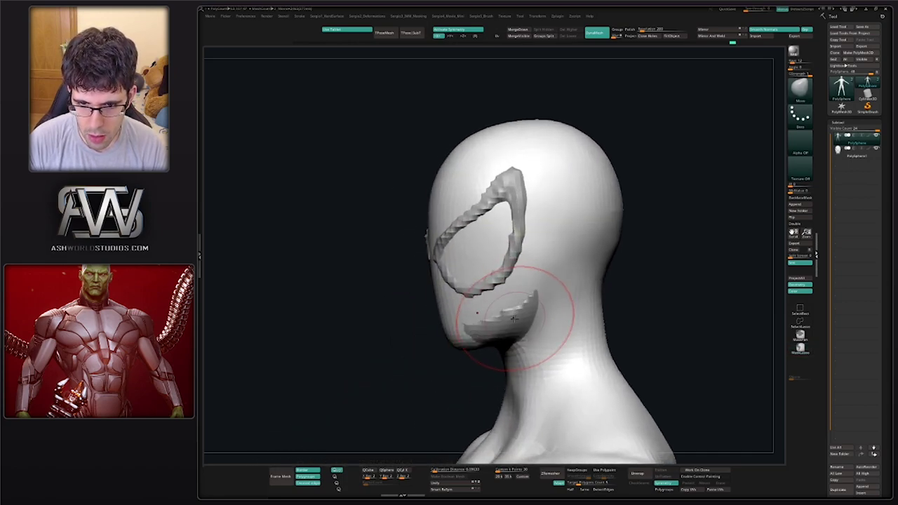
pyautogui.moveTo(514, 319); pyautogui.dragTo(508, 323, button='right')
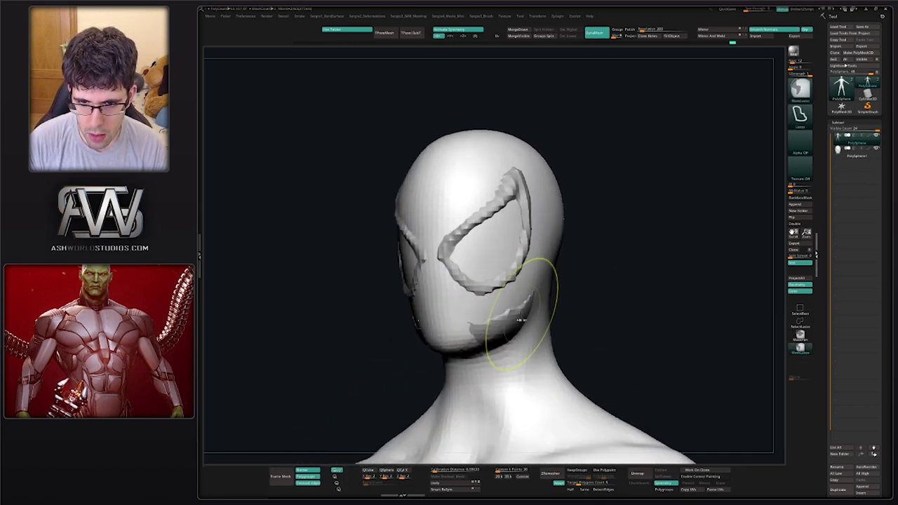
# Isolate the eye outlines and the chin area with selections, then show the full head again
pyautogui.keyDown('ctrl'); pyautogui.keyDown('shift'); pyautogui.click(481, 300); pyautogui.keyUp('shift'); pyautogui.keyUp('ctrl')
pyautogui.moveTo(481, 300); pyautogui.dragTo(472, 291, button='right')
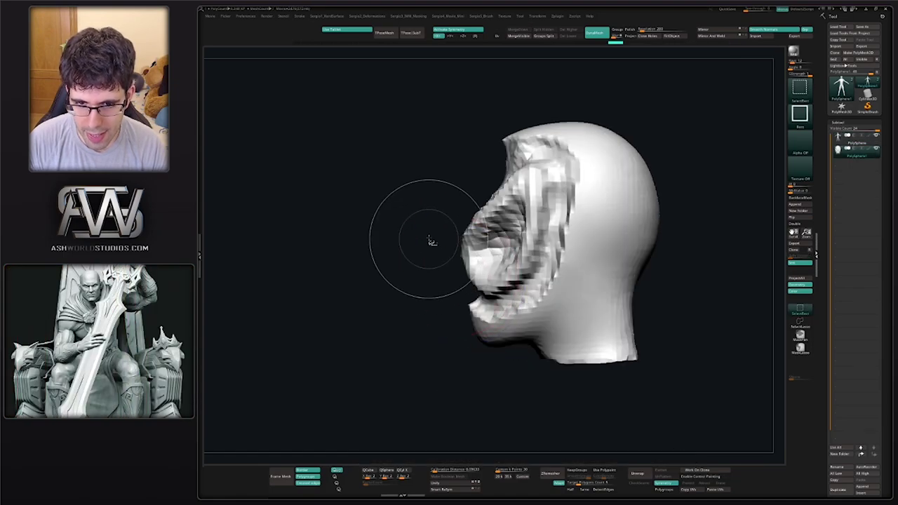
pyautogui.keyDown('ctrl'); pyautogui.keyDown('shift'); pyautogui.moveTo(432, 242); pyautogui.dragTo(481, 311); pyautogui.keyUp('shift'); pyautogui.keyUp('ctrl')
pyautogui.keyDown('ctrl'); pyautogui.keyDown('shift'); pyautogui.click(764, 312); pyautogui.keyUp('shift'); pyautogui.keyUp('ctrl')
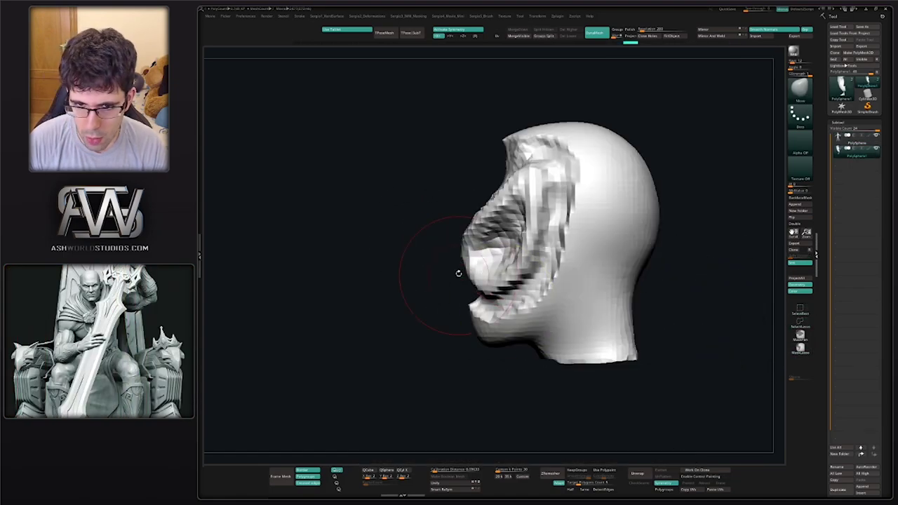
pyautogui.moveTo(453, 264)
pyautogui.keyDown('ctrl'); pyautogui.keyDown('shift'); pyautogui.mouseDown()
pyautogui.moveTo(471, 296)
pyautogui.moveTo(451, 150)
pyautogui.moveTo(509, 271)
pyautogui.mouseUp(); pyautogui.keyUp('shift'); pyautogui.keyUp('ctrl')
pyautogui.moveTo(577, 240)
pyautogui.mouseDown()
pyautogui.moveTo(583, 271)
pyautogui.moveTo(613, 269)
pyautogui.mouseUp()
pyautogui.keyDown('ctrl'); pyautogui.keyDown('shift'); pyautogui.click(554, 260); pyautogui.keyUp('shift'); pyautogui.keyUp('ctrl')
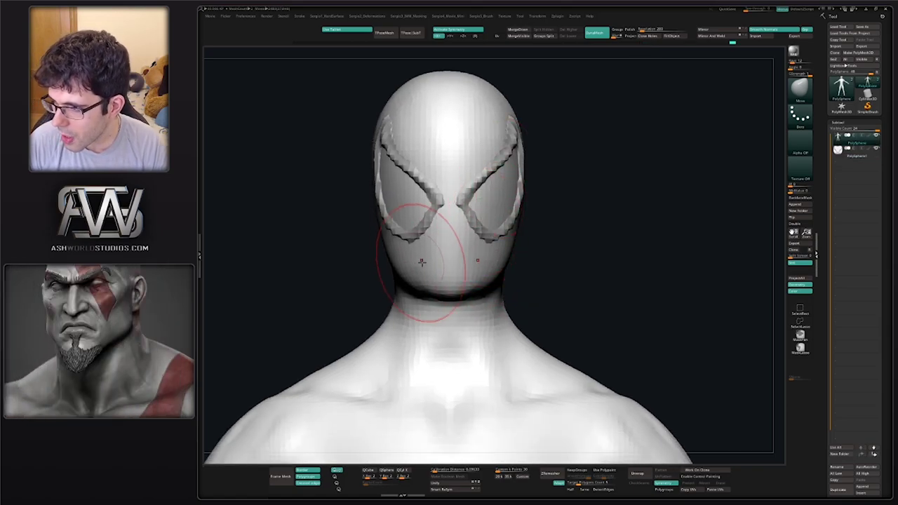
pyautogui.moveTo(584, 241)
pyautogui.mouseDown()
pyautogui.moveTo(481, 260)
pyautogui.moveTo(457, 226)
pyautogui.mouseUp()
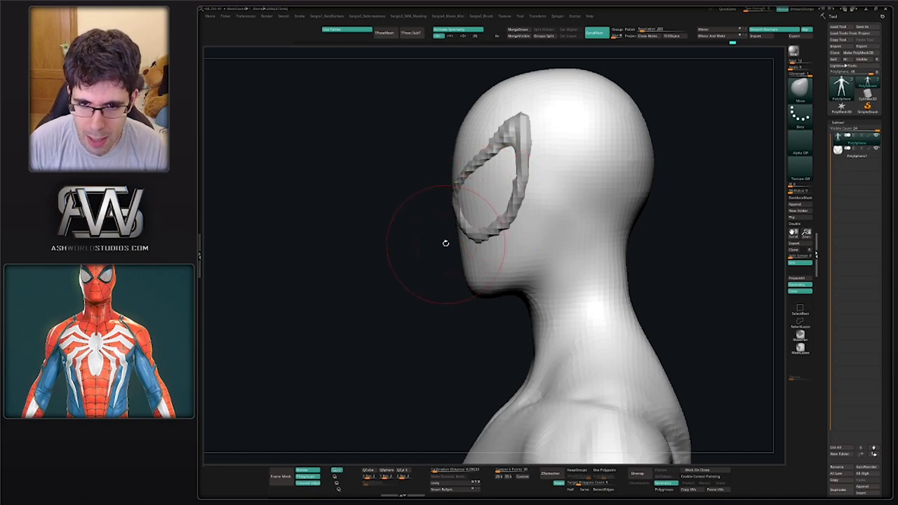
pyautogui.moveTo(446, 242); pyautogui.dragTo(443, 247)
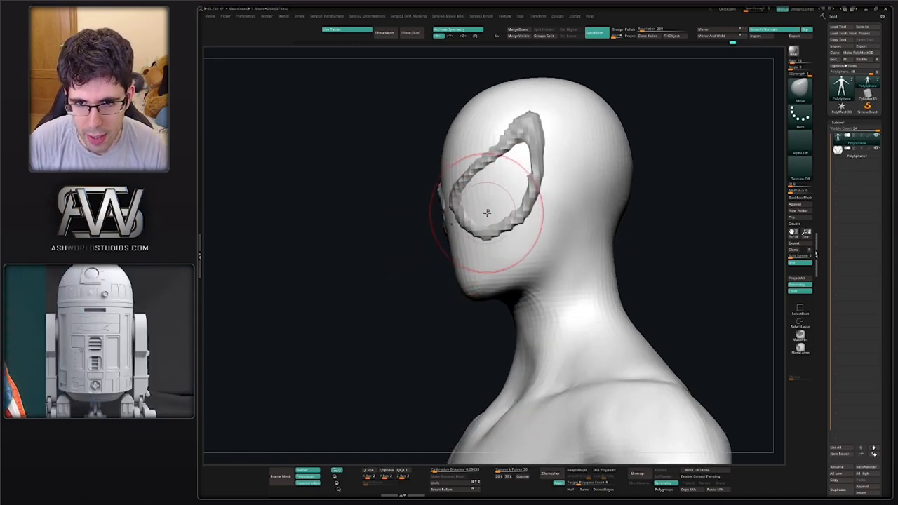
pyautogui.moveTo(487, 211)
pyautogui.mouseDown(button='right')
pyautogui.moveTo(498, 225)
pyautogui.moveTo(500, 210)
pyautogui.mouseUp(button='right')
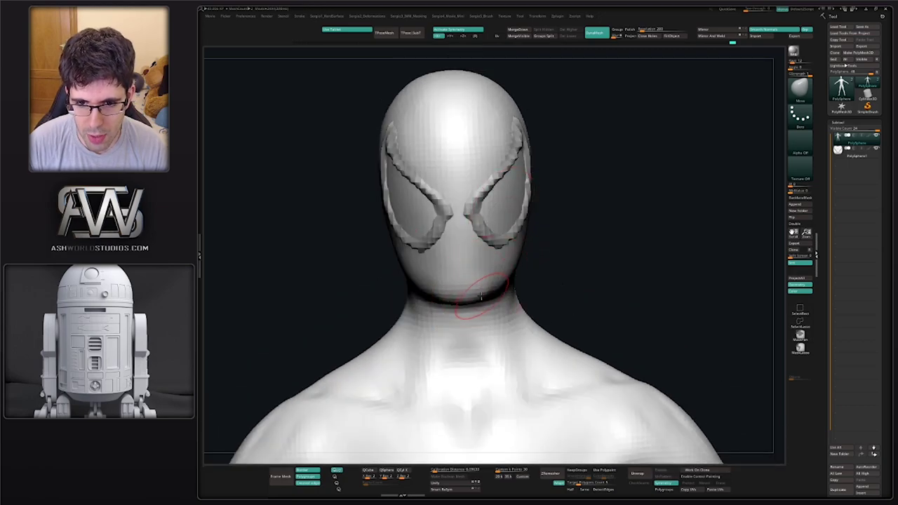
pyautogui.moveTo(488, 291)
pyautogui.mouseDown(button='right')
pyautogui.moveTo(565, 272)
pyautogui.moveTo(522, 288)
pyautogui.mouseUp(button='right')
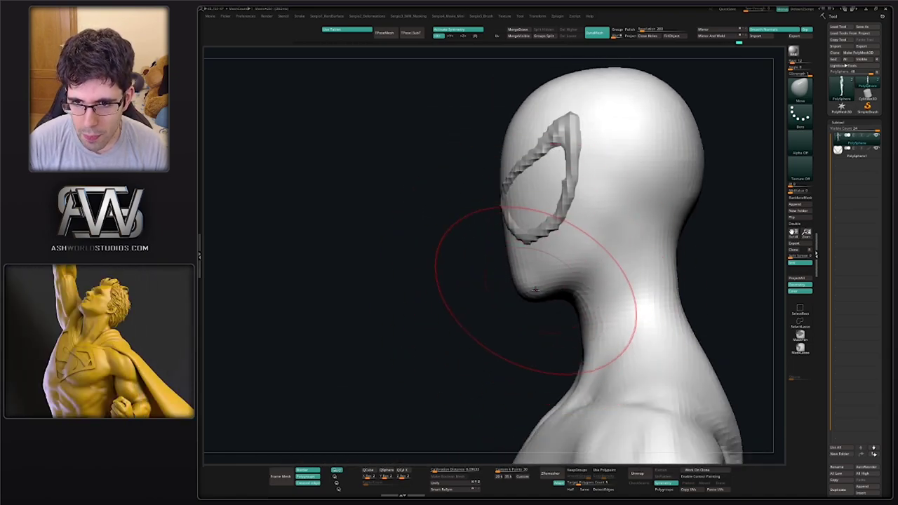
# Undo the last eye edit, then sculpt and extend the raised ridge around the right eye
pyautogui.hotkey('ctrl', 'z')
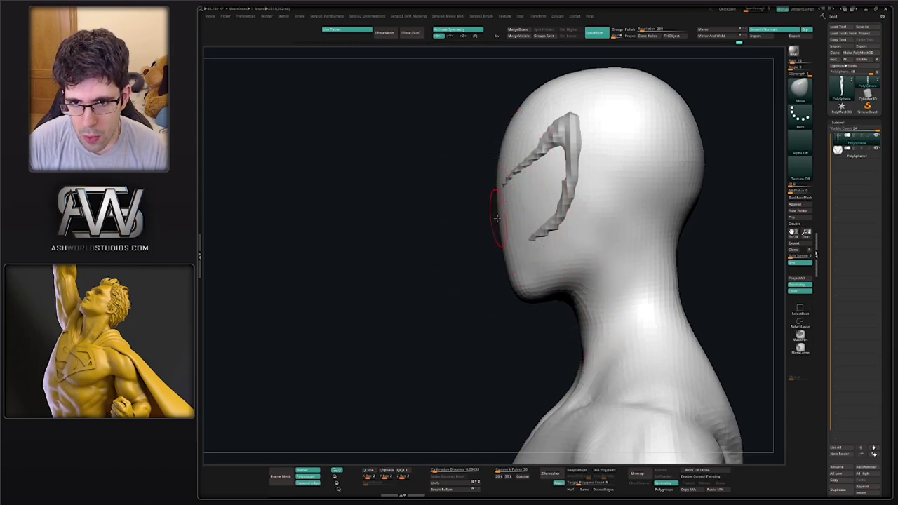
pyautogui.moveTo(509, 224); pyautogui.dragTo(495, 231)
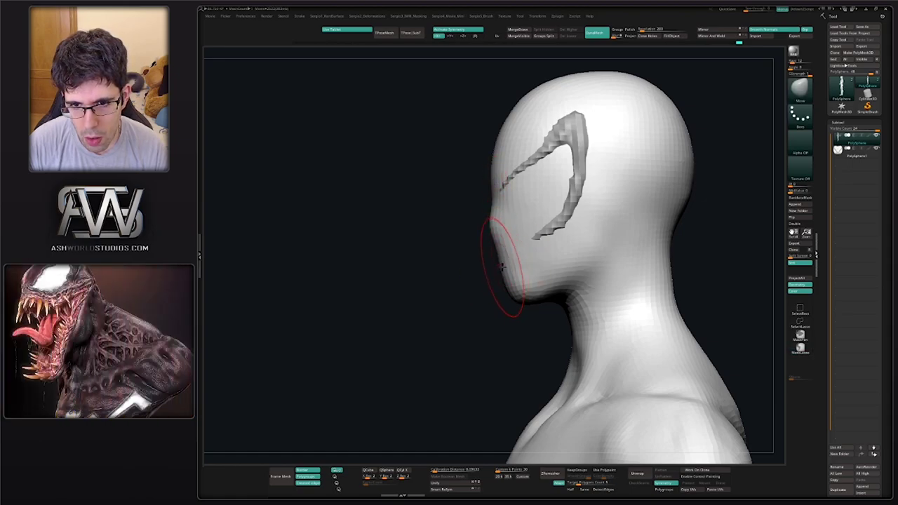
pyautogui.moveTo(524, 284)
pyautogui.mouseDown(button='right')
pyautogui.moveTo(516, 280)
pyautogui.moveTo(511, 241)
pyautogui.mouseUp(button='right')
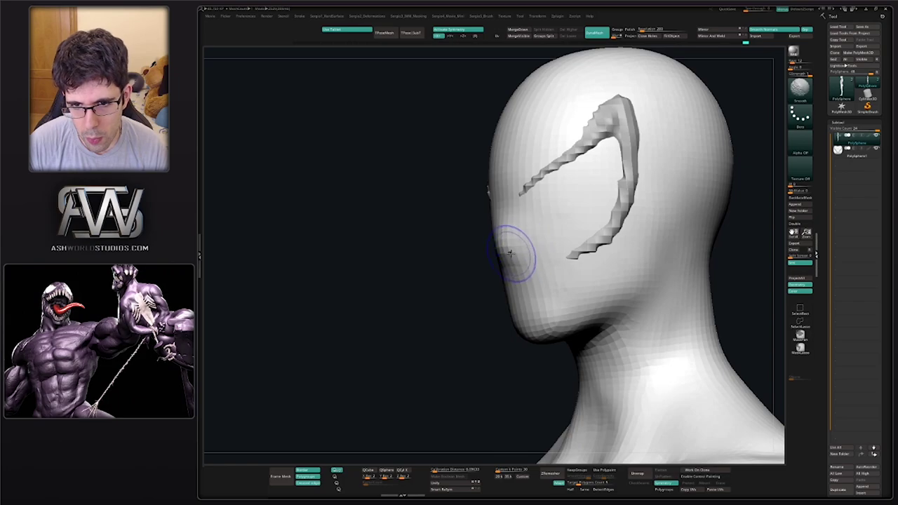
pyautogui.moveTo(506, 214)
pyautogui.mouseDown(button='right')
pyautogui.moveTo(568, 237)
pyautogui.moveTo(561, 197)
pyautogui.mouseUp(button='right')
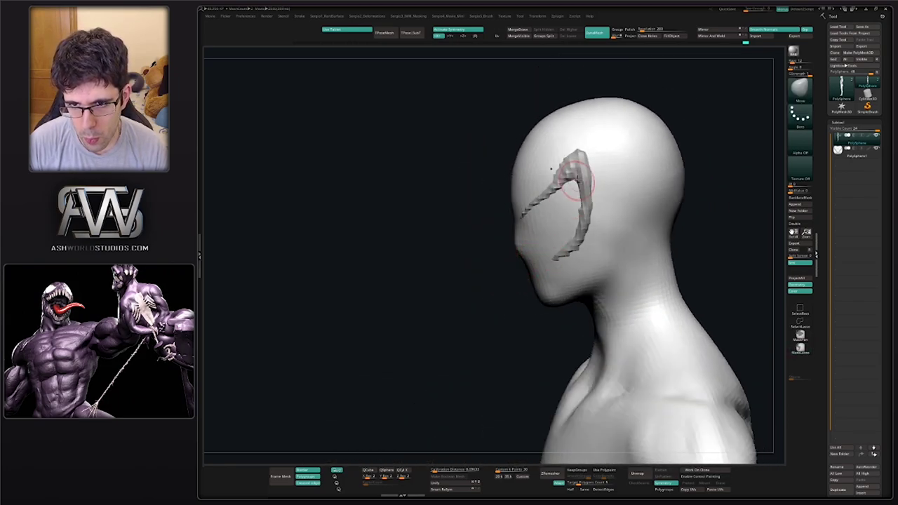
pyautogui.moveTo(526, 246)
pyautogui.mouseDown(button='right')
pyautogui.moveTo(510, 191)
pyautogui.moveTo(540, 260)
pyautogui.moveTo(516, 279)
pyautogui.moveTo(536, 291)
pyautogui.moveTo(503, 220)
pyautogui.moveTo(517, 201)
pyautogui.moveTo(533, 227)
pyautogui.mouseUp(button='right')
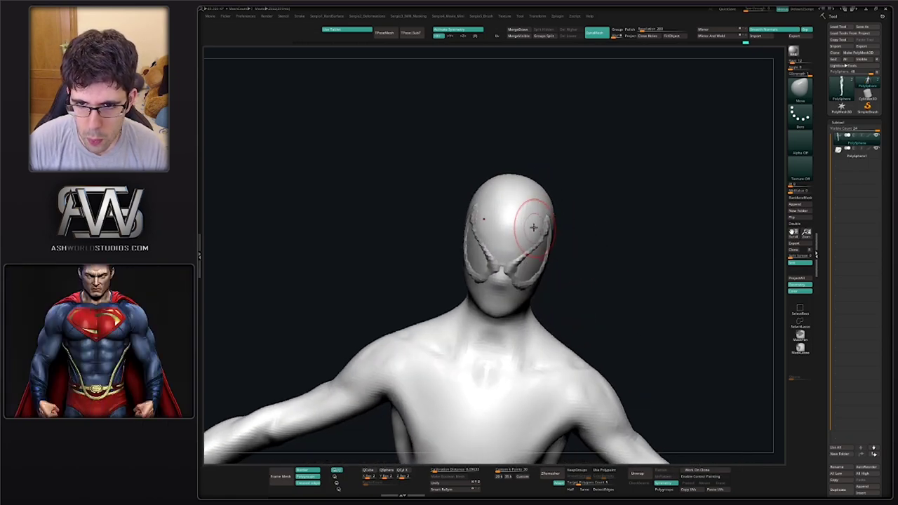
pyautogui.moveTo(535, 228); pyautogui.dragTo(548, 272)
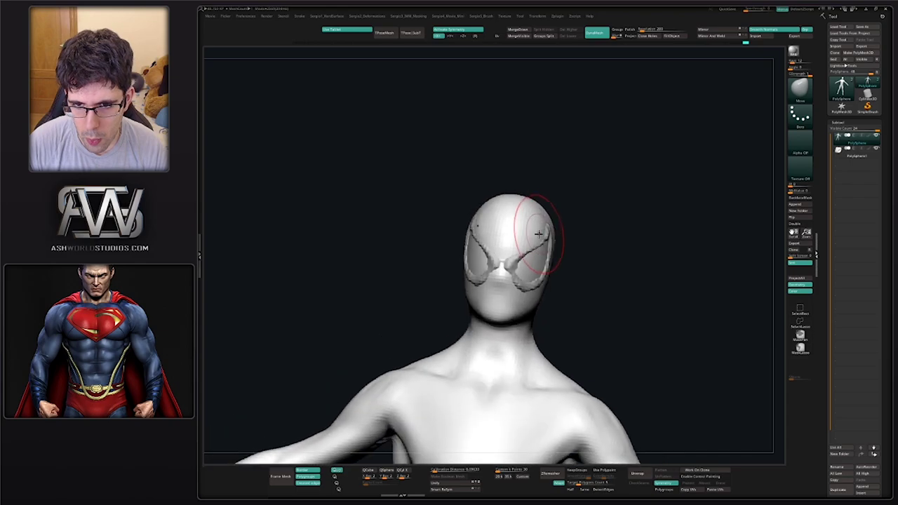
pyautogui.moveTo(561, 238)
pyautogui.mouseDown(button='right')
pyautogui.moveTo(546, 222)
pyautogui.moveTo(511, 238)
pyautogui.moveTo(502, 284)
pyautogui.mouseUp(button='right')
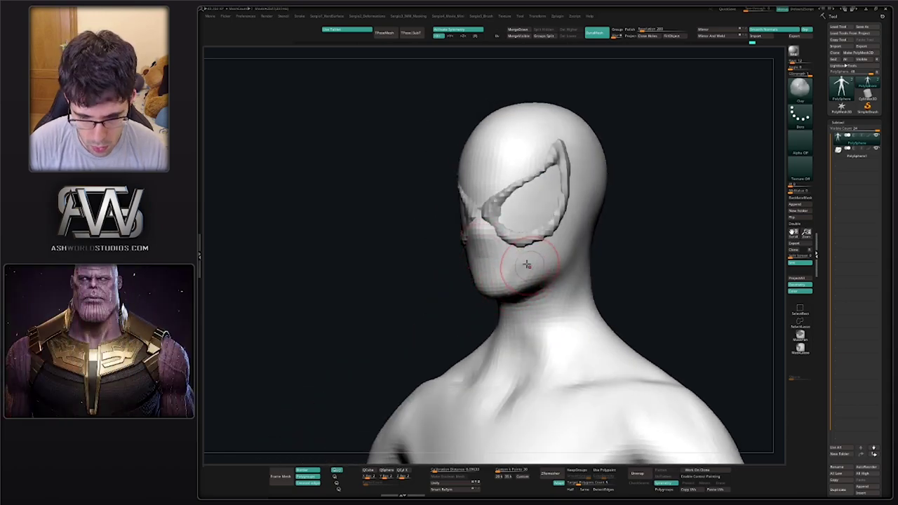
# Select the TrimDynamic brush (BTD) and compare the head with the eye-mask piece hidden and shown
pyautogui.press('b')
pyautogui.press('t')
pyautogui.press('d')
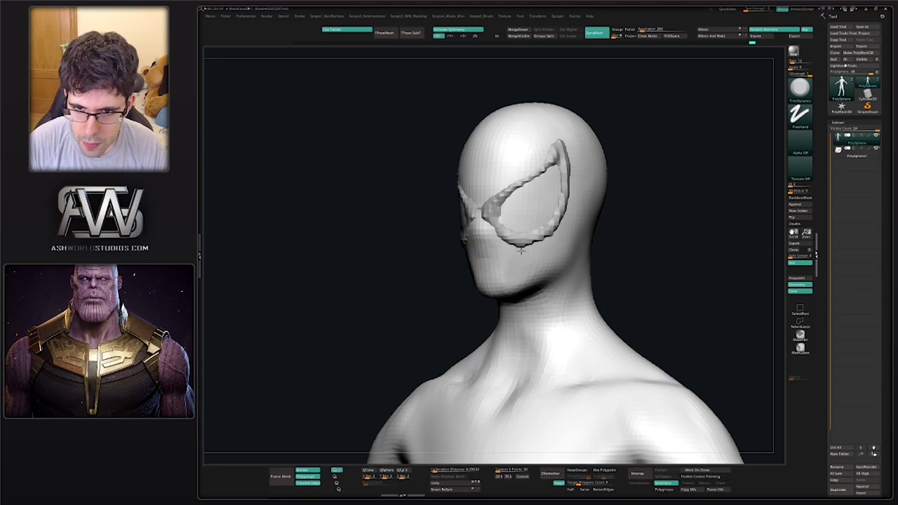
pyautogui.hotkey('ctrl', 'z')
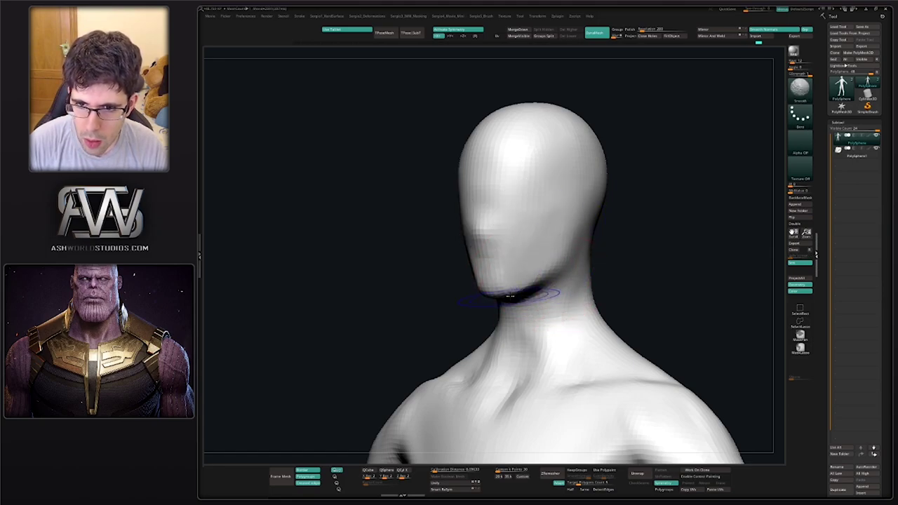
pyautogui.hotkey('ctrl', 'shift', 'z')
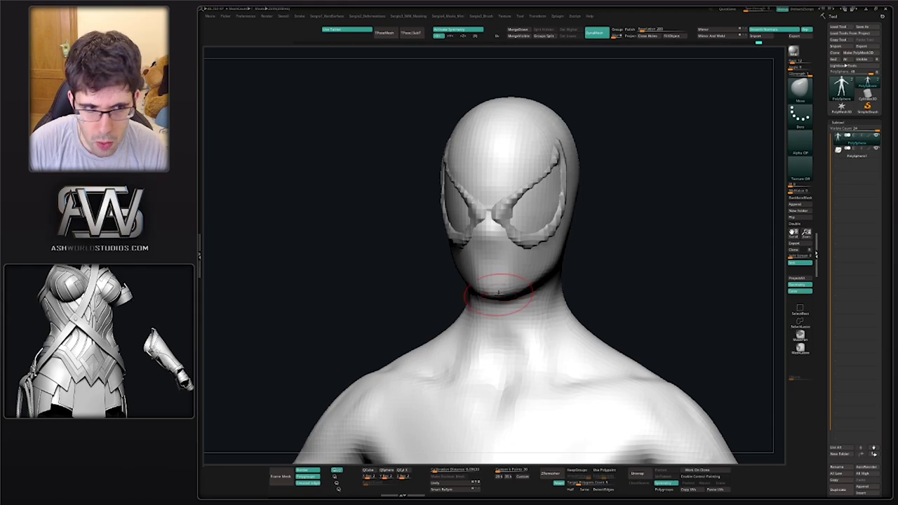
# Redo the eye-mask edits while viewing the head from below and the whole upper body
pyautogui.hotkey('ctrl', 'shift', 'z')
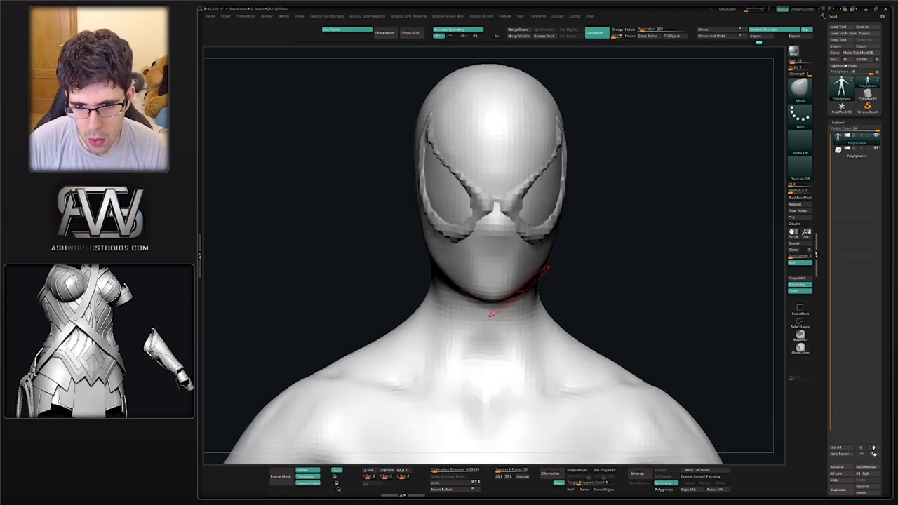
pyautogui.hotkey('ctrl', 'shift', 'z')
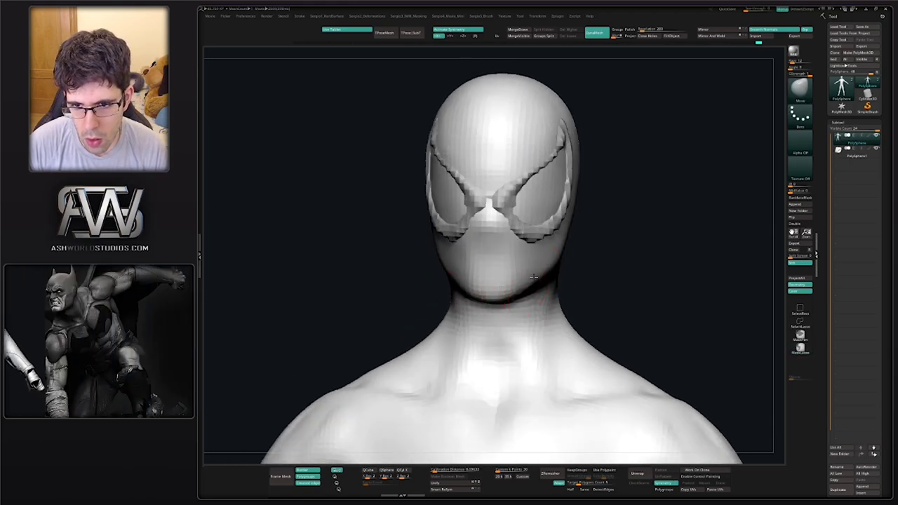
pyautogui.hotkey('ctrl', 'shift', 'z')
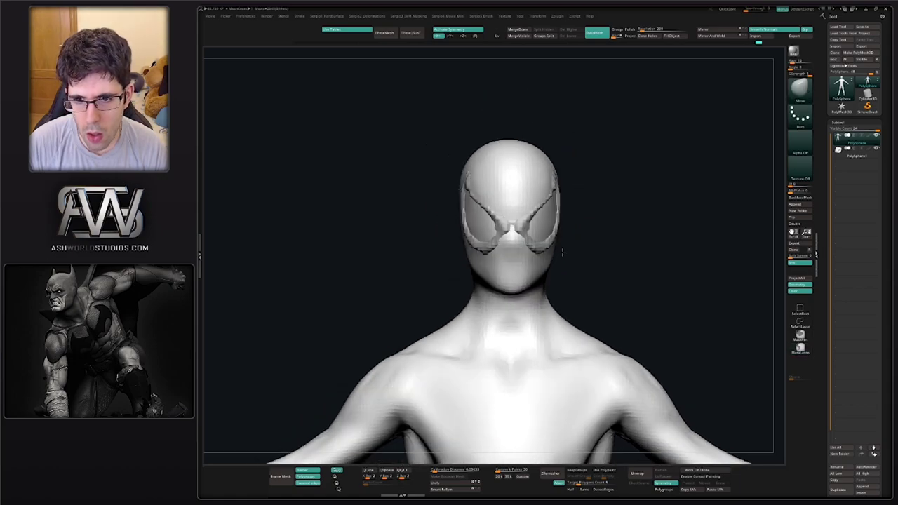
pyautogui.hotkey('ctrl', 'shift', 'z')
pyautogui.hotkey('ctrl', 'shift', 'z')
pyautogui.hotkey('ctrl', 'shift', 'z')
pyautogui.hotkey('ctrl', 'shift', 'z')
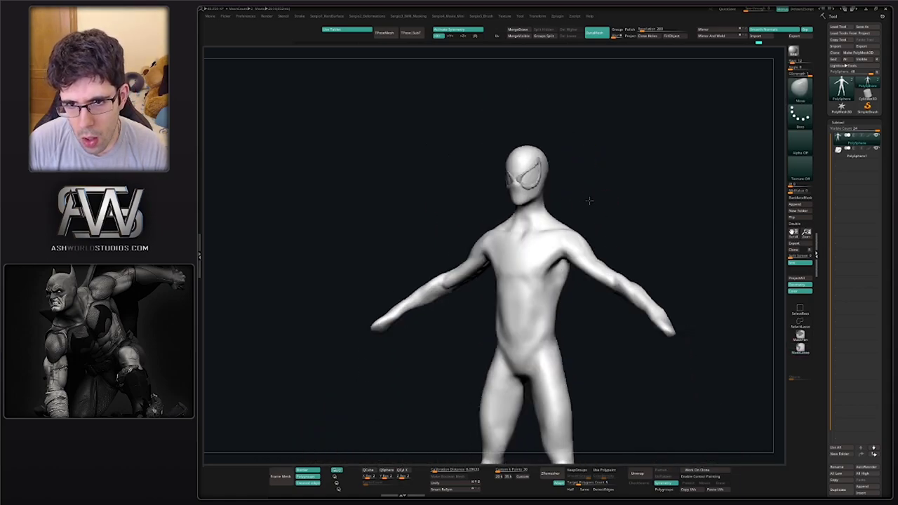
pyautogui.hotkey('ctrl', 'shift', 'z')
pyautogui.hotkey('ctrl', 'shift', 'z')
pyautogui.hotkey('ctrl', 'shift', 'z')
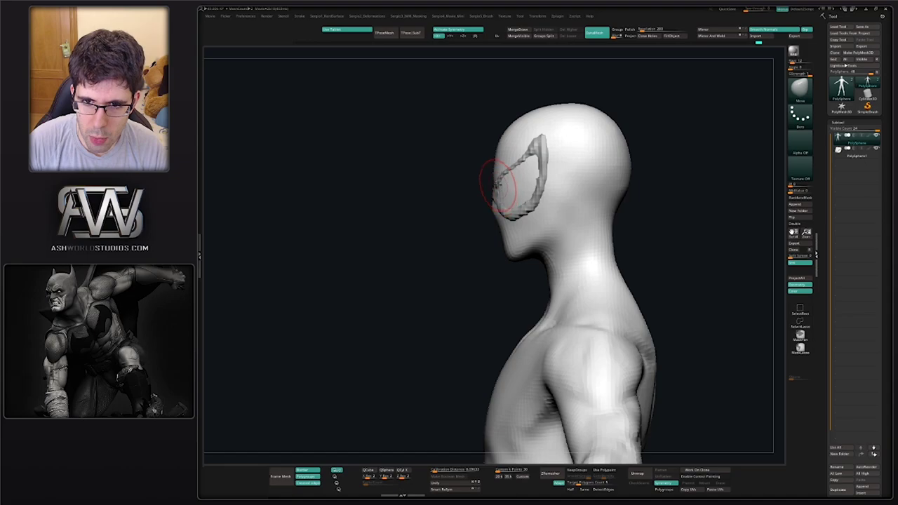
pyautogui.hotkey('ctrl', 'shift', 'z')
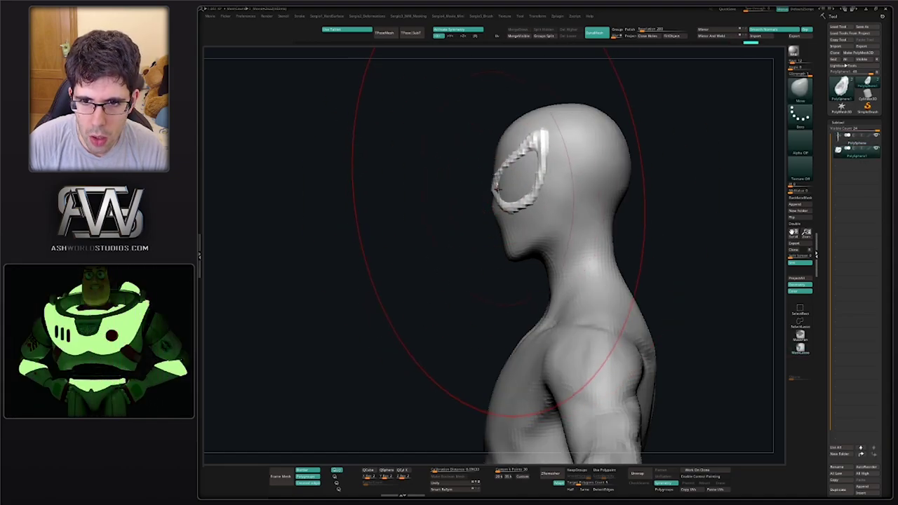
# Check the eye-ring piece from front, three-quarter and left profile views
pyautogui.keyDown('shift'); pyautogui.moveTo(497, 188); pyautogui.dragTo(517, 203); pyautogui.keyUp('shift')
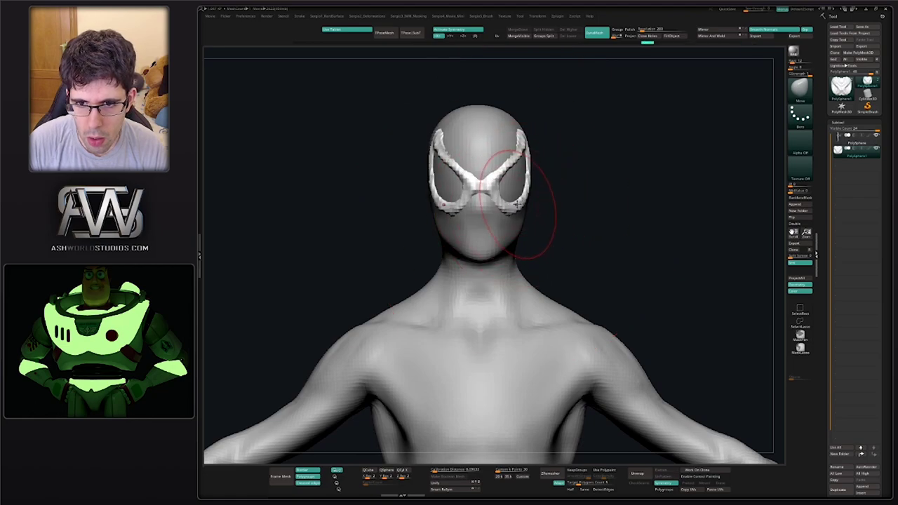
pyautogui.moveTo(517, 203)
pyautogui.mouseDown(button='right')
pyautogui.moveTo(497, 207)
pyautogui.moveTo(506, 155)
pyautogui.mouseUp(button='right')
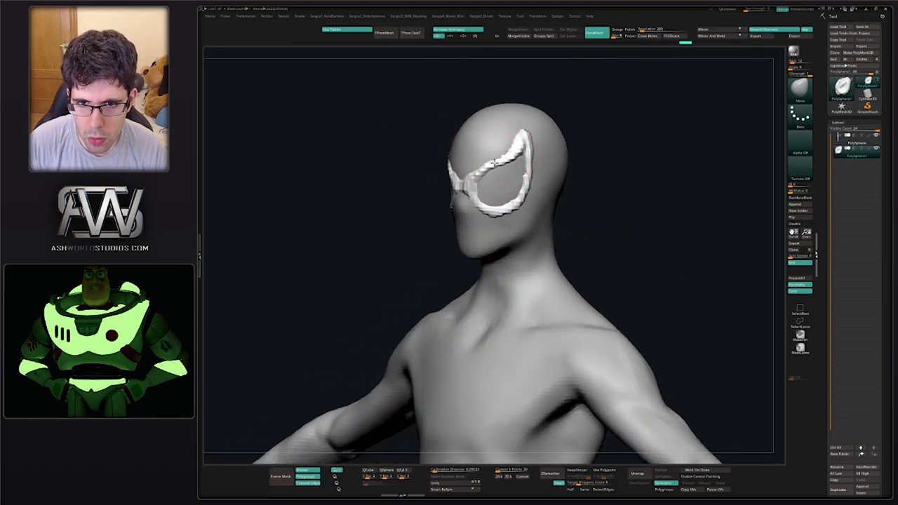
pyautogui.moveTo(514, 149)
pyautogui.mouseDown(button='right')
pyautogui.moveTo(509, 158)
pyautogui.moveTo(542, 173)
pyautogui.moveTo(530, 171)
pyautogui.moveTo(508, 193)
pyautogui.moveTo(517, 207)
pyautogui.moveTo(535, 209)
pyautogui.moveTo(491, 190)
pyautogui.moveTo(493, 179)
pyautogui.mouseUp(button='right')
pyautogui.rightClick(512, 168)
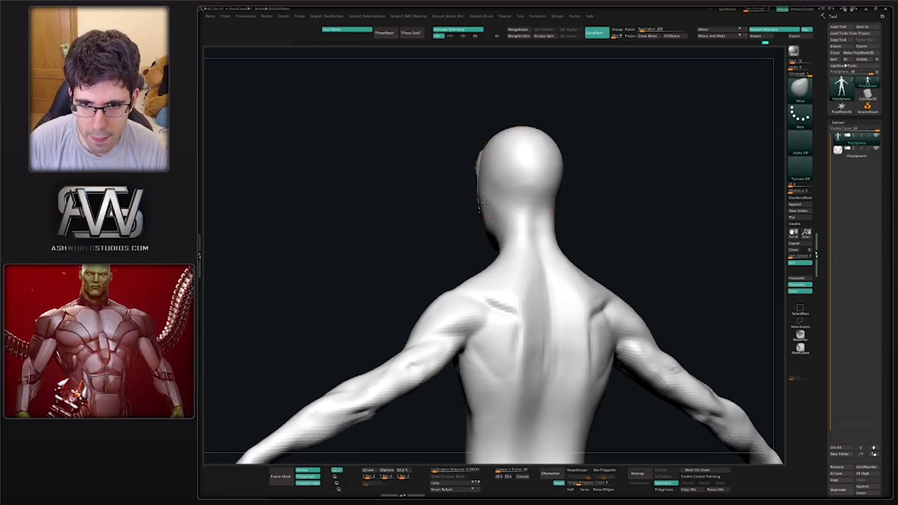
# Frame the face and neck from front and side, and select the ClayBuildup brush (BCL)
pyautogui.moveTo(484, 203)
pyautogui.mouseDown(button='right')
pyautogui.moveTo(517, 211)
pyautogui.moveTo(486, 200)
pyautogui.mouseUp(button='right')
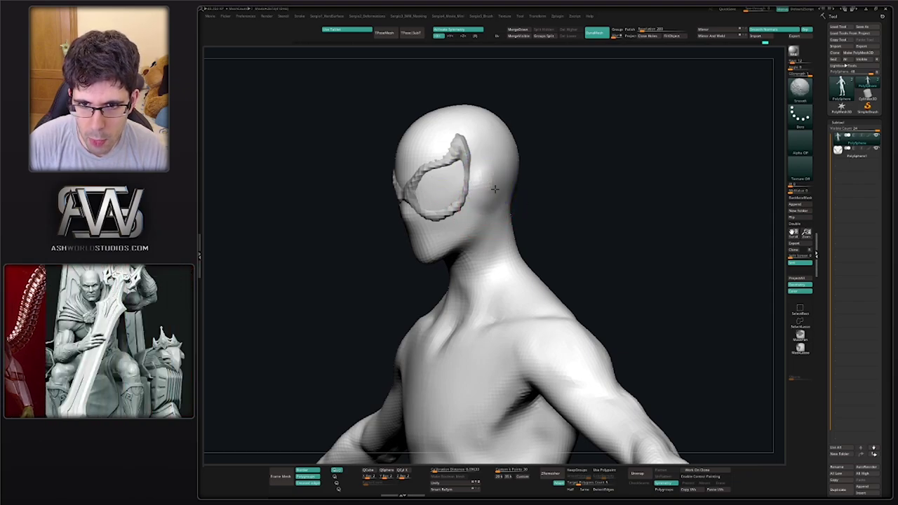
pyautogui.moveTo(490, 232)
pyautogui.keyDown('shift'); pyautogui.mouseDown(button='right')
pyautogui.moveTo(528, 214)
pyautogui.moveTo(495, 181)
pyautogui.mouseUp(button='right'); pyautogui.keyUp('shift')
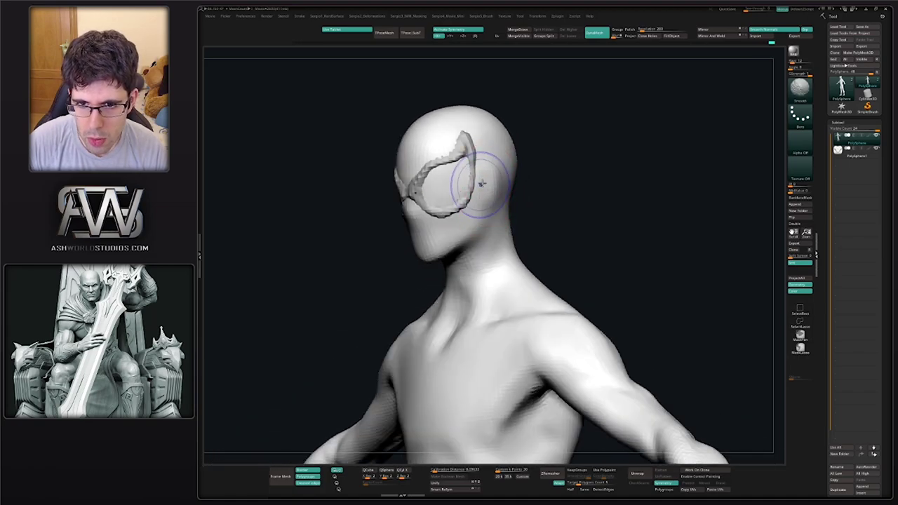
pyautogui.moveTo(510, 200); pyautogui.dragTo(489, 196, button='right')
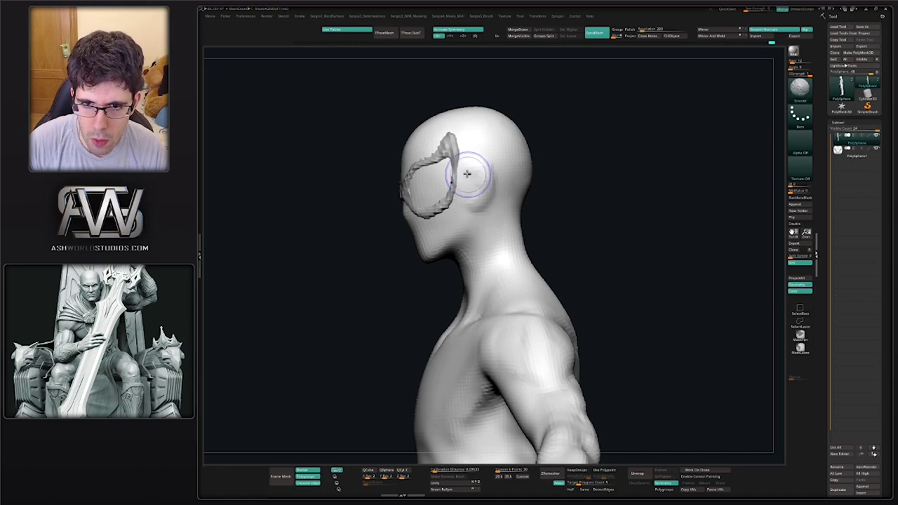
pyautogui.keyDown('shift'); pyautogui.moveTo(472, 185); pyautogui.dragTo(514, 207, button='right'); pyautogui.keyUp('shift')
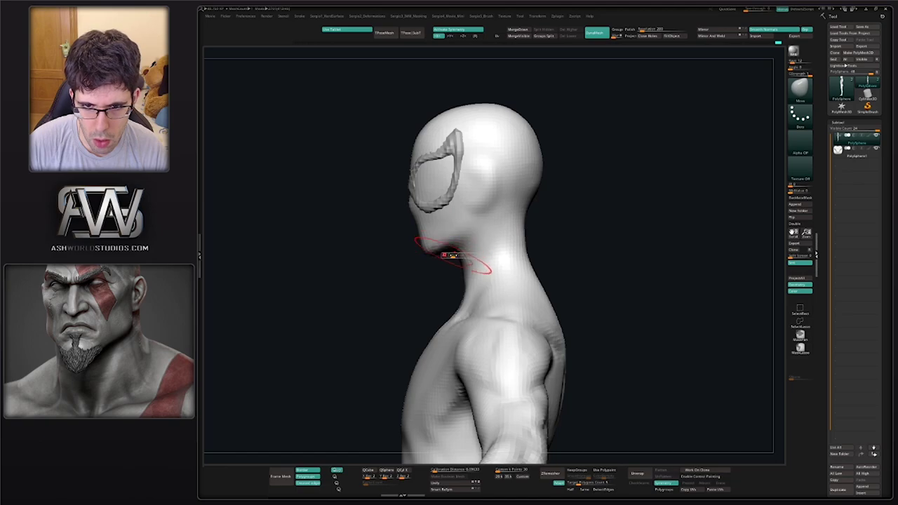
pyautogui.moveTo(448, 256); pyautogui.dragTo(444, 264, button='right')
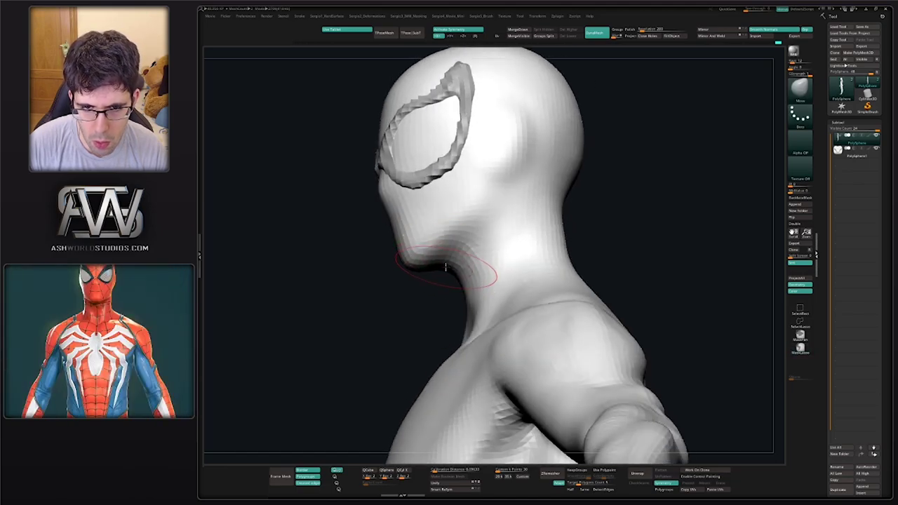
pyautogui.press('b')
pyautogui.press('c')
pyautogui.press('l')
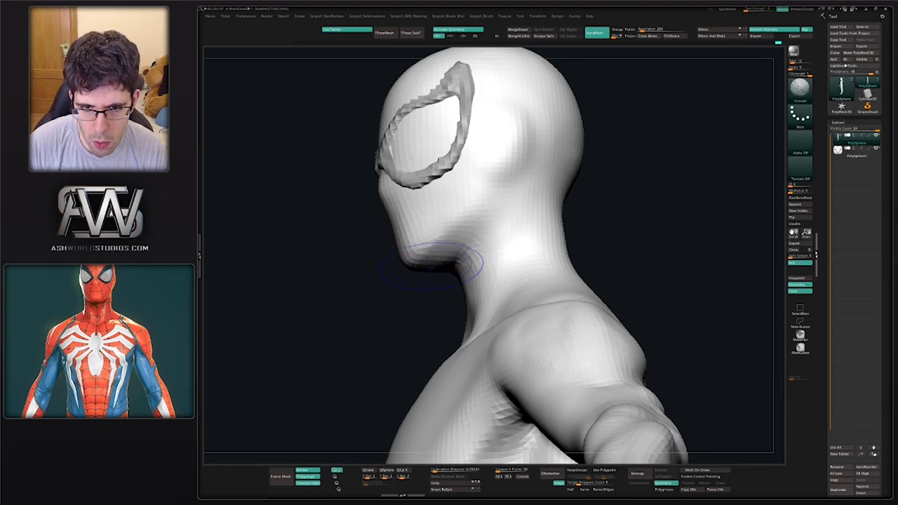
pyautogui.moveTo(465, 241)
pyautogui.mouseDown(button='right')
pyautogui.moveTo(486, 262)
pyautogui.moveTo(505, 245)
pyautogui.mouseUp(button='right')
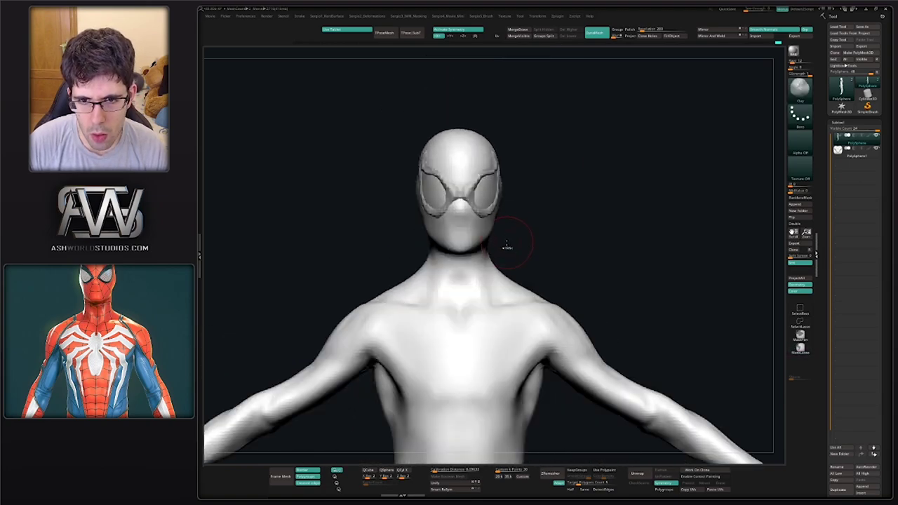
pyautogui.keyDown('ctrl'); pyautogui.moveTo(470, 200); pyautogui.dragTo(458, 237, button='right'); pyautogui.keyUp('ctrl')
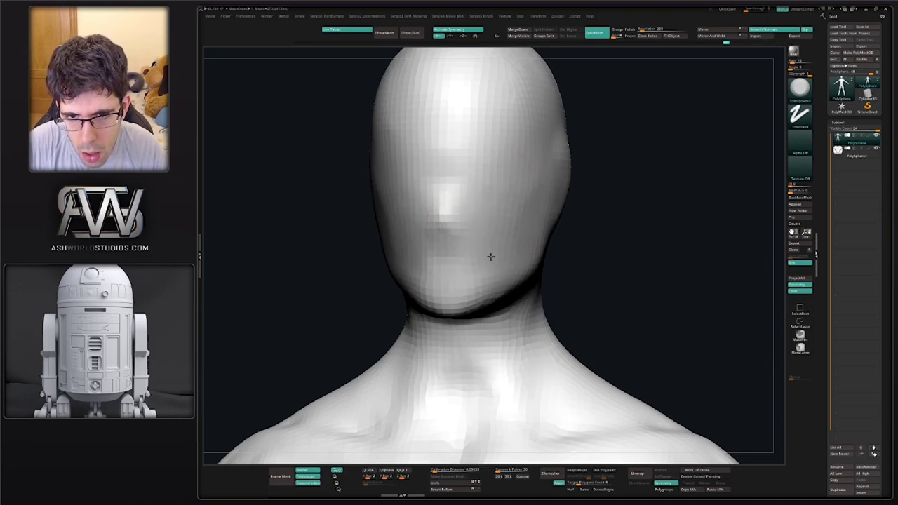
# Select the Move brush (BMV) and check the head's profile from right, front and left
pyautogui.moveTo(526, 232)
pyautogui.mouseDown()
pyautogui.moveTo(477, 227)
pyautogui.moveTo(521, 217)
pyautogui.mouseUp()
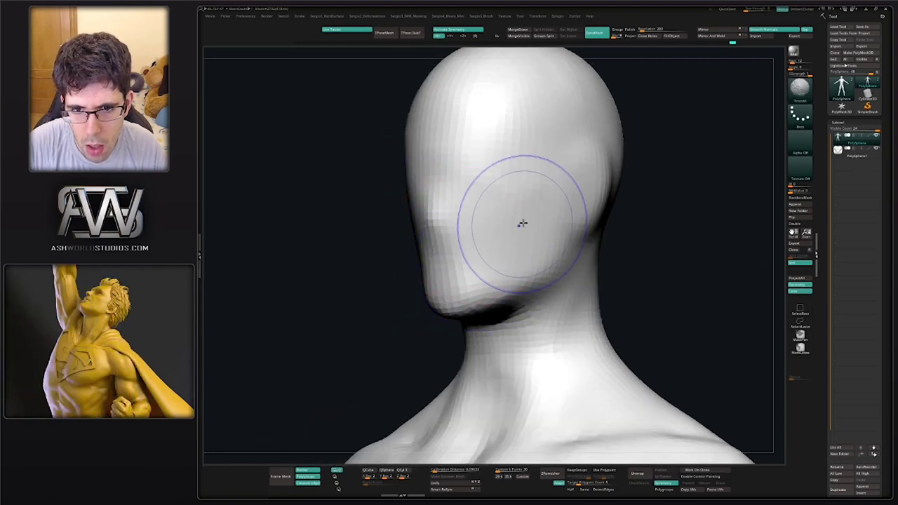
pyautogui.moveTo(446, 265); pyautogui.dragTo(467, 246)
pyautogui.moveTo(497, 209); pyautogui.dragTo(474, 221)
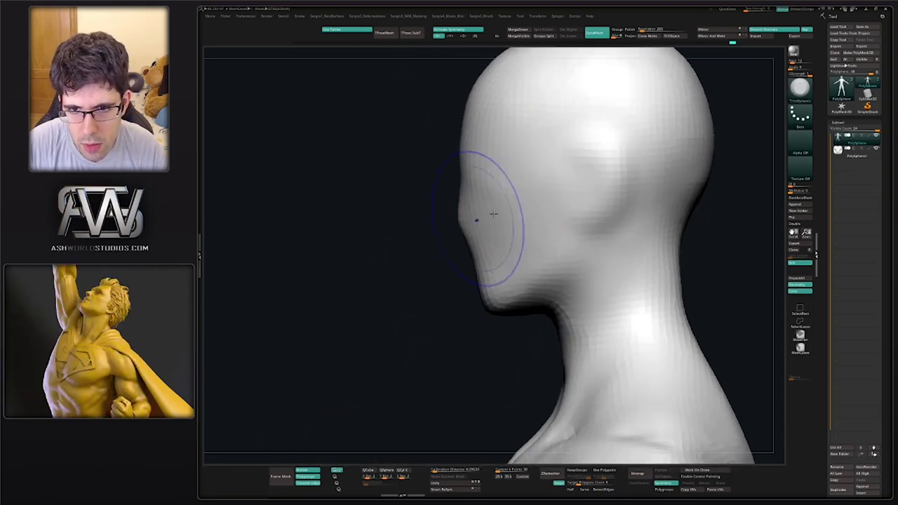
pyautogui.press('b')
pyautogui.press('m')
pyautogui.press('v')
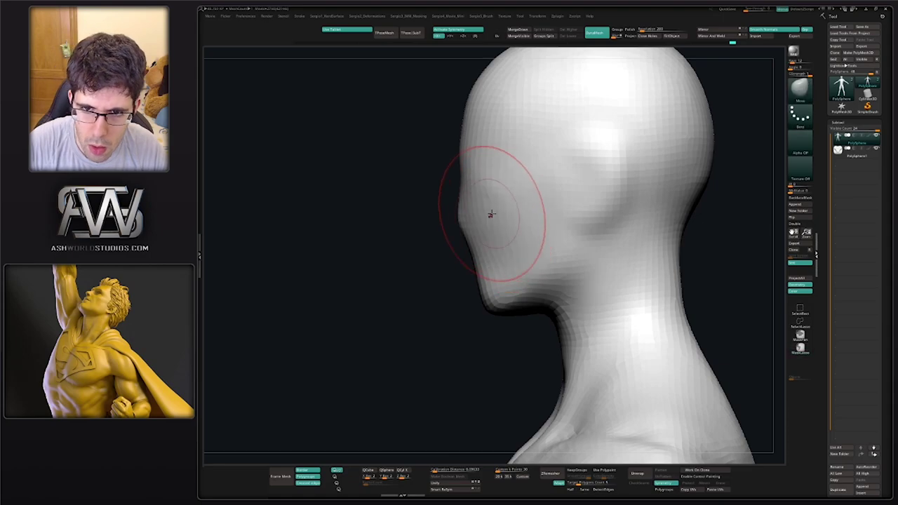
pyautogui.moveTo(493, 274); pyautogui.dragTo(495, 257)
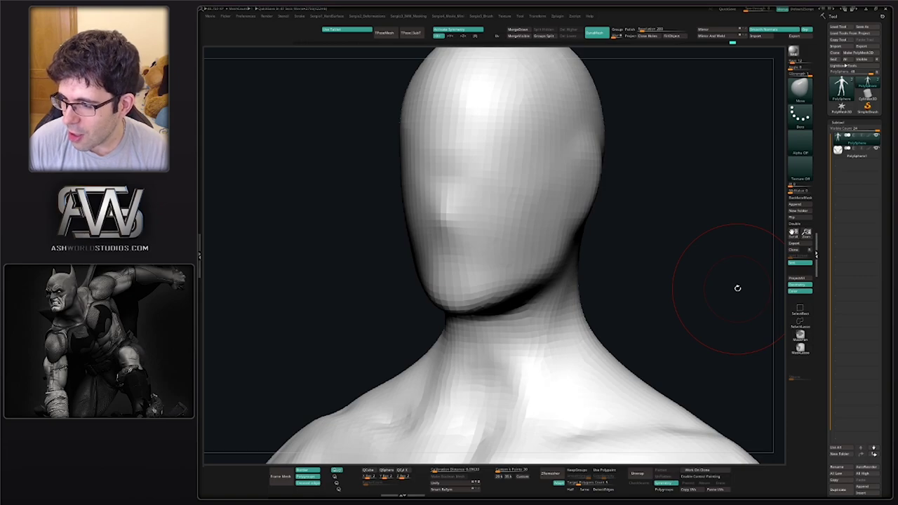
# Rotate the head toward profile and back to check how the eye-ring fits the face
pyautogui.moveTo(713, 282); pyautogui.dragTo(680, 277)
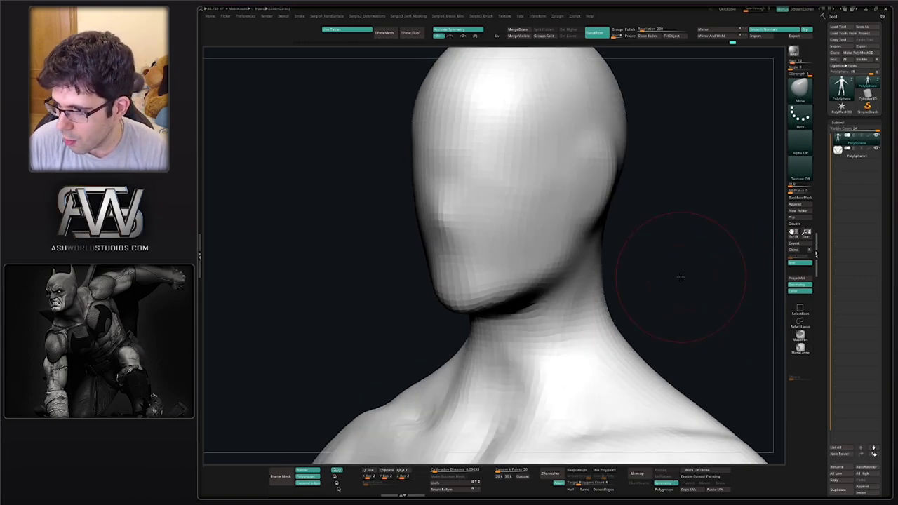
pyautogui.moveTo(680, 166)
pyautogui.mouseDown()
pyautogui.moveTo(691, 166)
pyautogui.moveTo(507, 200)
pyautogui.moveTo(481, 237)
pyautogui.mouseUp()
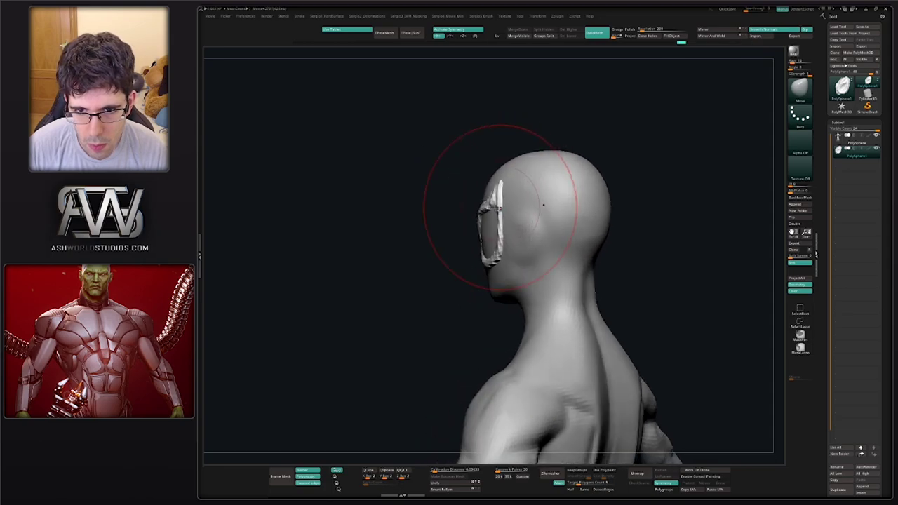
# Tilt the view to a three-quarter angle framing the upper body
pyautogui.moveTo(493, 246)
pyautogui.mouseDown()
pyautogui.moveTo(500, 192)
pyautogui.moveTo(474, 190)
pyautogui.moveTo(481, 245)
pyautogui.mouseUp()
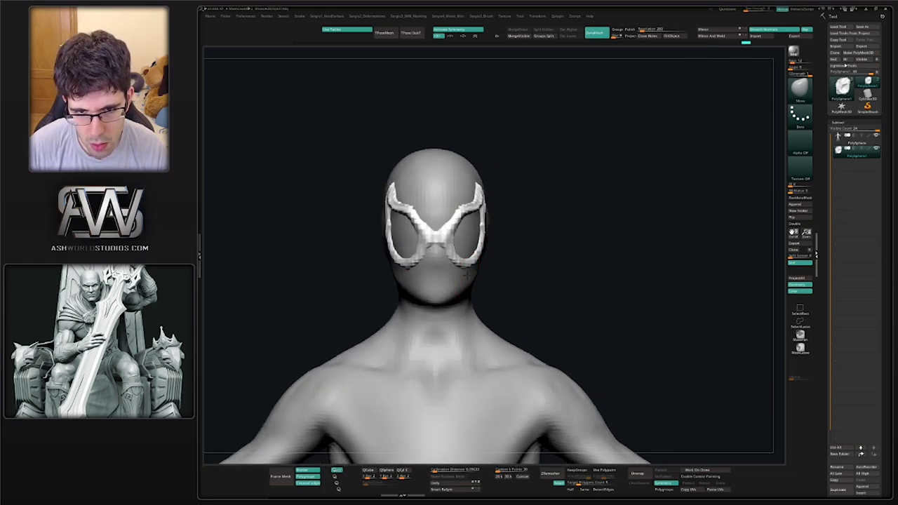
pyautogui.moveTo(468, 276)
pyautogui.mouseDown()
pyautogui.moveTo(498, 209)
pyautogui.moveTo(509, 220)
pyautogui.moveTo(517, 190)
pyautogui.moveTo(501, 297)
pyautogui.moveTo(488, 256)
pyautogui.mouseUp()
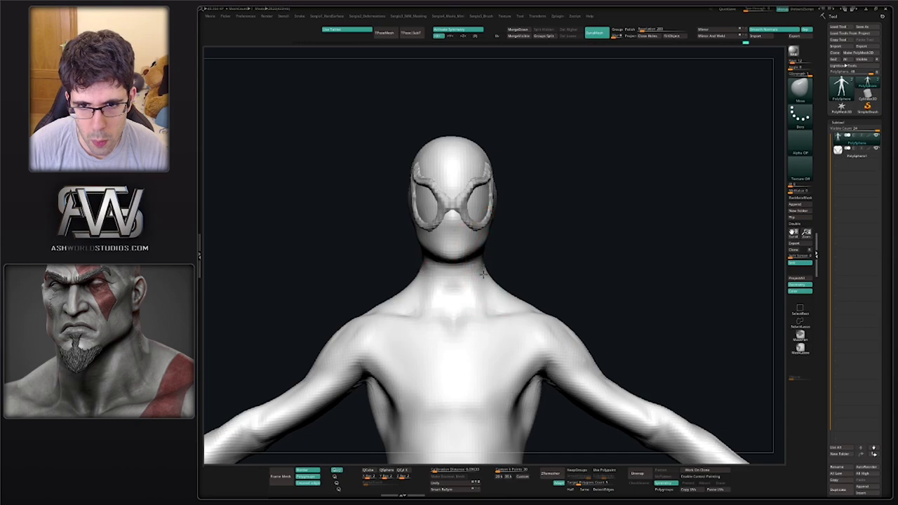
# Smooth the face surface, checking the head from the back and front
pyautogui.moveTo(483, 264); pyautogui.dragTo(488, 253)
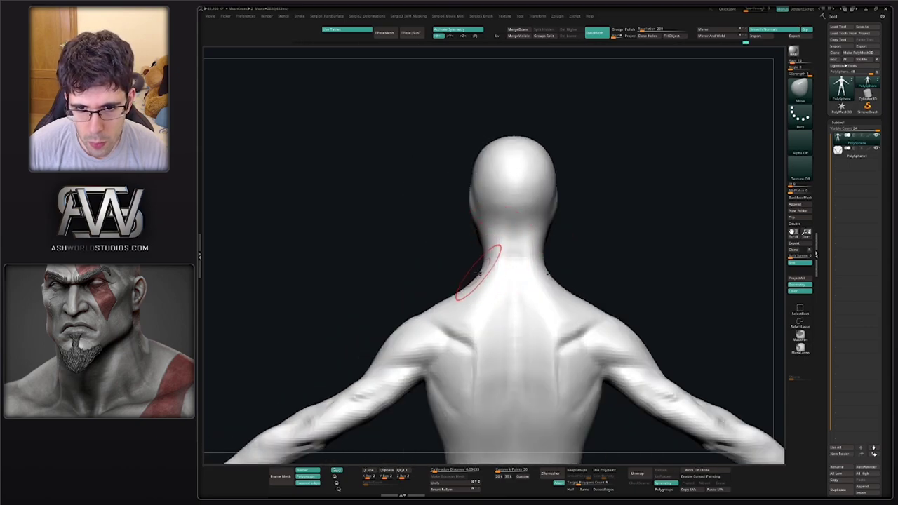
pyautogui.moveTo(457, 287); pyautogui.dragTo(535, 282)
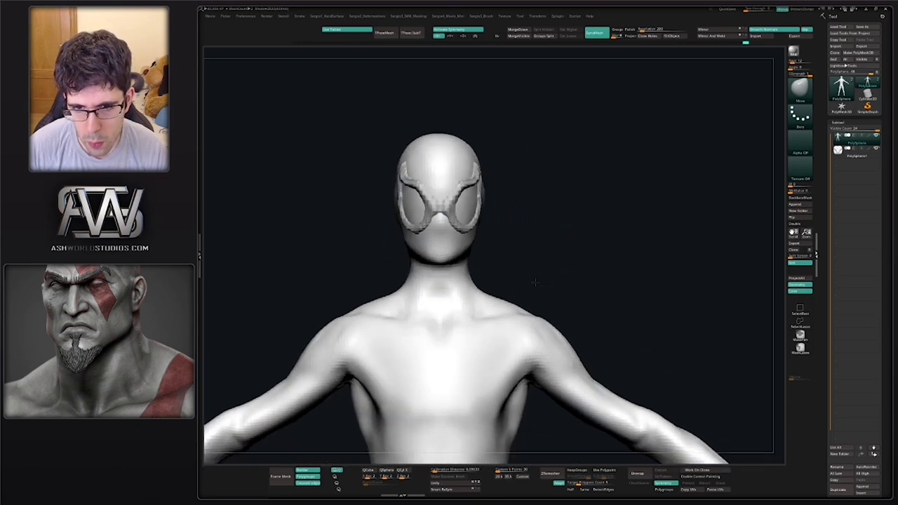
pyautogui.press('ctrl')
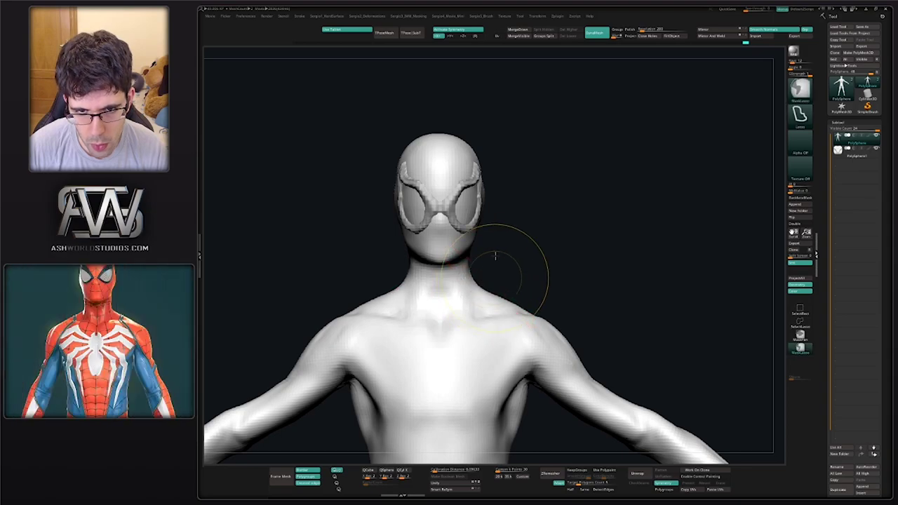
pyautogui.press('f')
pyautogui.moveTo(523, 224)
pyautogui.mouseDown()
pyautogui.moveTo(463, 256)
pyautogui.moveTo(457, 217)
pyautogui.mouseUp()
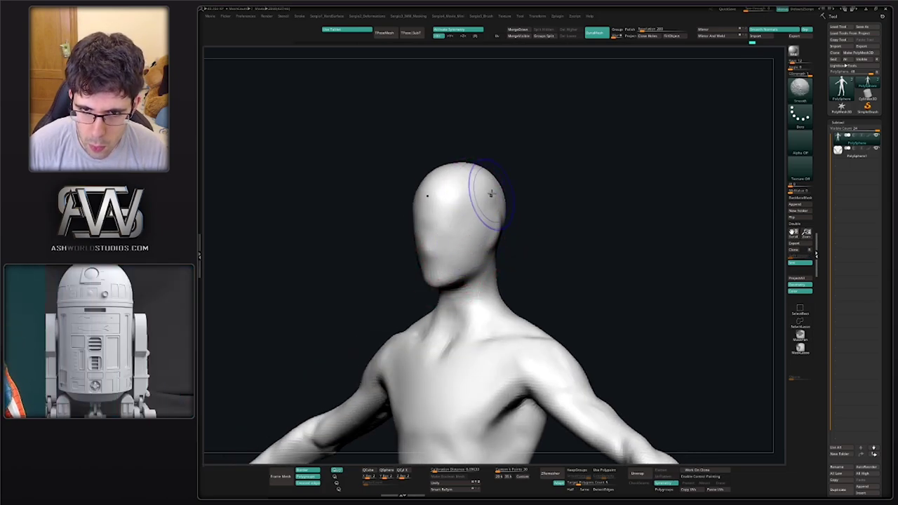
pyautogui.moveTo(487, 201)
pyautogui.mouseDown()
pyautogui.moveTo(491, 232)
pyautogui.moveTo(465, 210)
pyautogui.mouseUp()
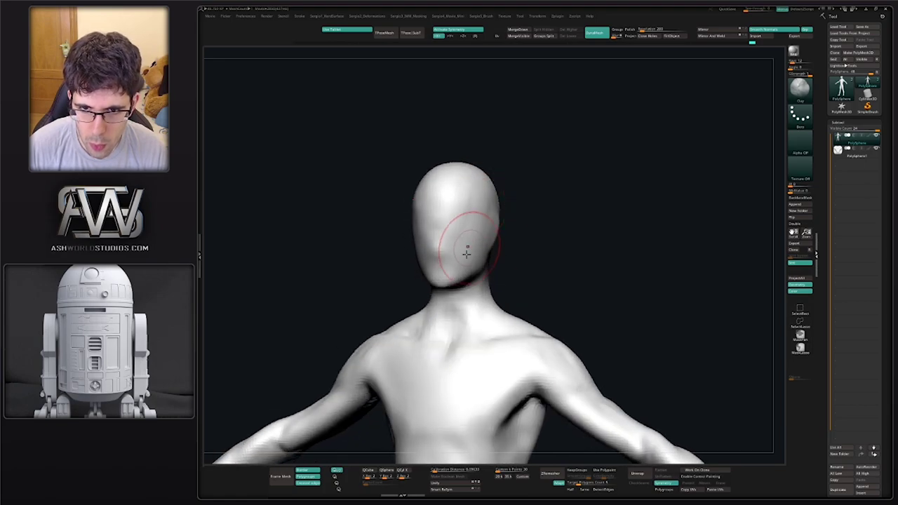
pyautogui.moveTo(465, 241); pyautogui.dragTo(453, 220)
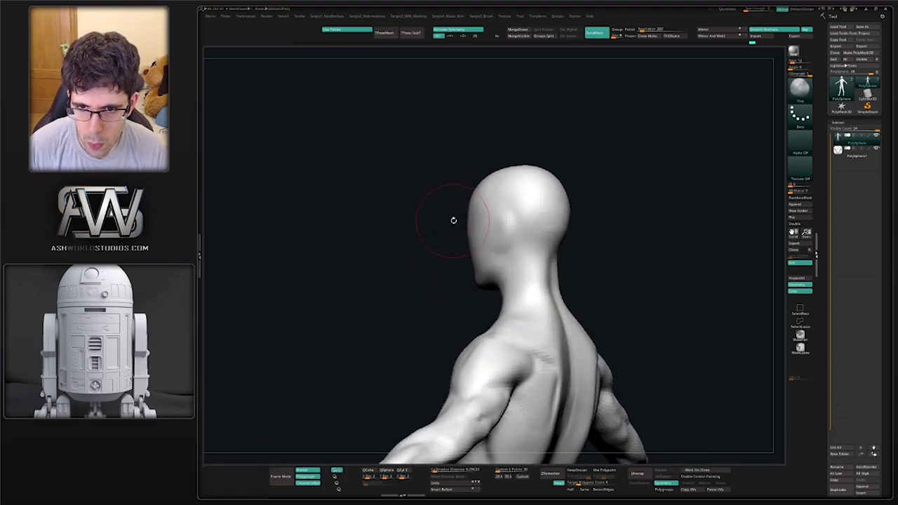
pyautogui.moveTo(520, 191); pyautogui.dragTo(567, 234)
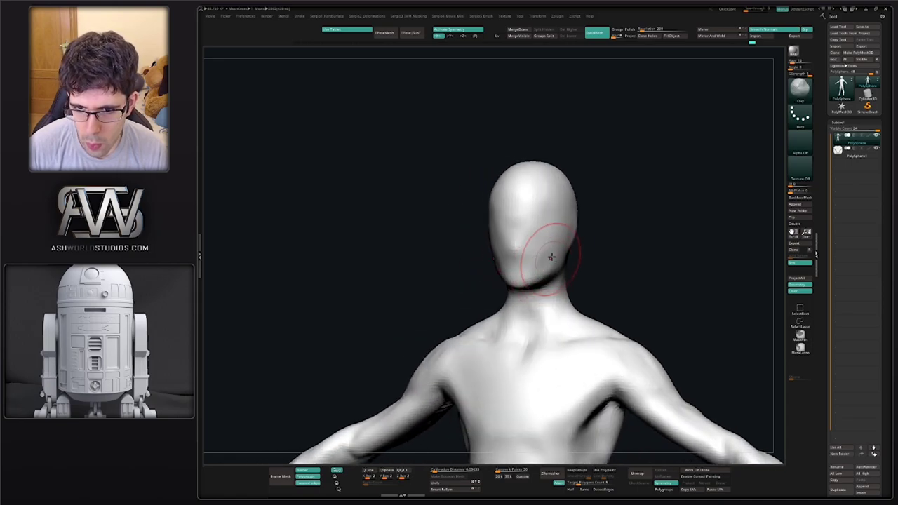
pyautogui.moveTo(547, 260)
pyautogui.keyDown('shift'); pyautogui.mouseDown()
pyautogui.moveTo(549, 253)
pyautogui.moveTo(541, 280)
pyautogui.mouseUp(); pyautogui.keyUp('shift')
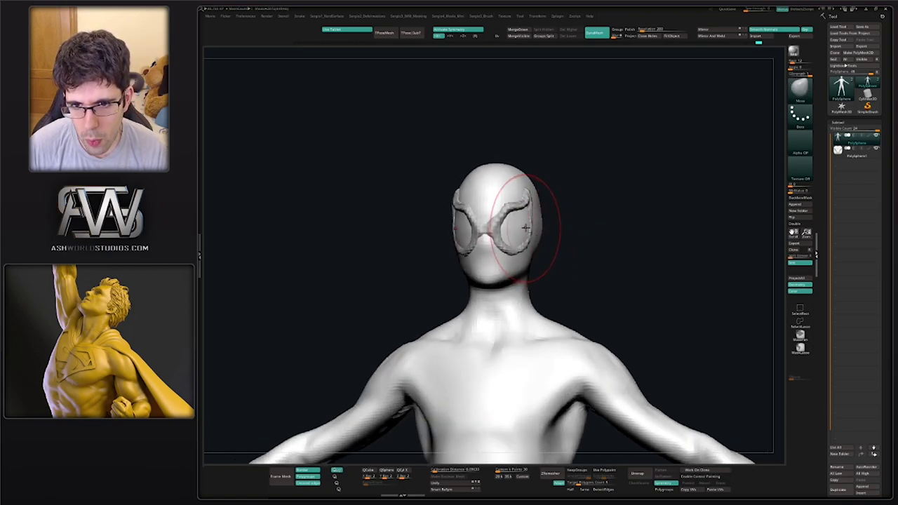
# Bring the full torso and arms into view and make the body the active subtool
pyautogui.moveTo(531, 226)
pyautogui.mouseDown()
pyautogui.moveTo(565, 235)
pyautogui.moveTo(531, 218)
pyautogui.mouseUp()
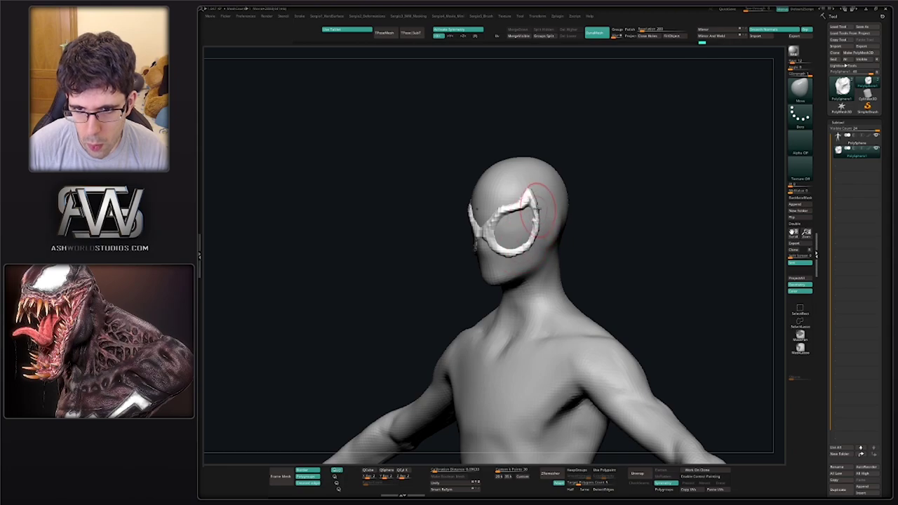
pyautogui.moveTo(529, 180); pyautogui.dragTo(531, 204)
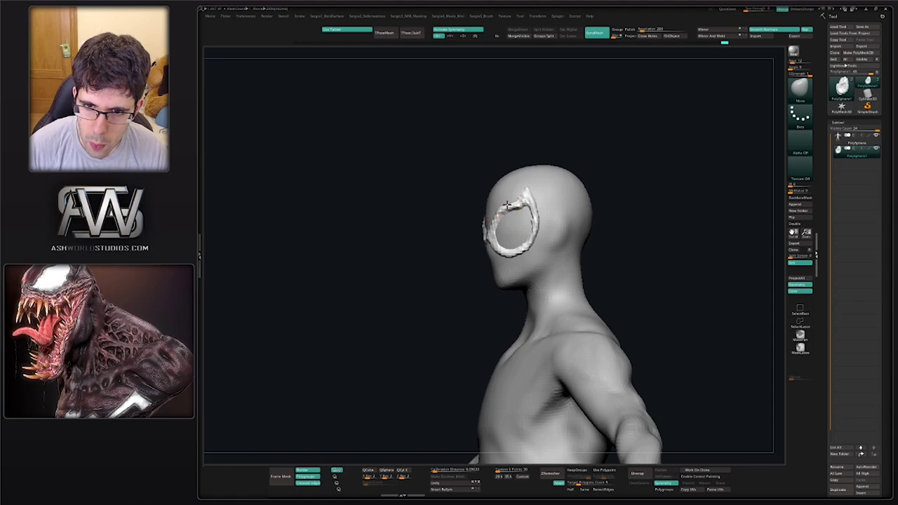
pyautogui.moveTo(508, 214)
pyautogui.mouseDown()
pyautogui.moveTo(484, 225)
pyautogui.moveTo(513, 237)
pyautogui.moveTo(451, 226)
pyautogui.mouseUp()
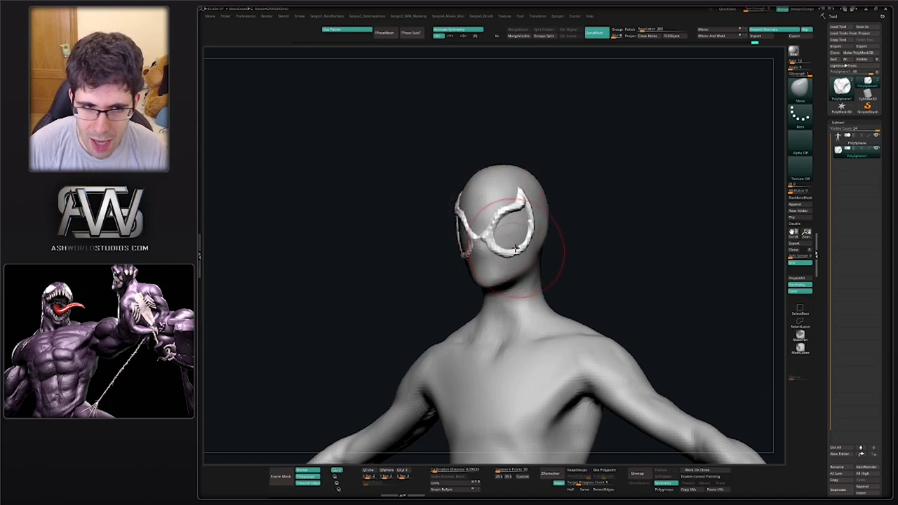
pyautogui.moveTo(495, 209)
pyautogui.mouseDown()
pyautogui.moveTo(537, 228)
pyautogui.moveTo(516, 228)
pyautogui.mouseUp()
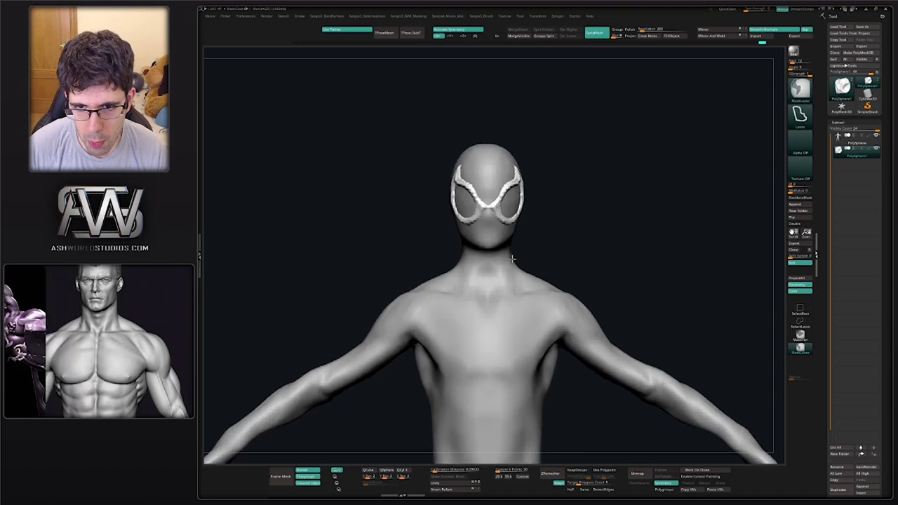
pyautogui.keyDown('alt'); pyautogui.click(511, 222); pyautogui.keyUp('alt')
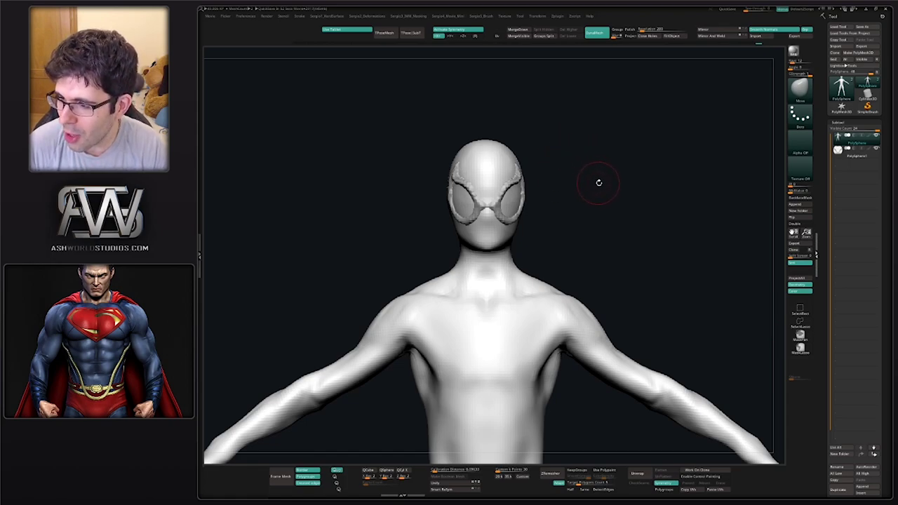
# Lasso-mask the legs, invert the mask, and place the Transpose pivot at the hip
pyautogui.keyDown('alt'); pyautogui.moveTo(573, 149); pyautogui.dragTo(526, 187); pyautogui.keyUp('alt')
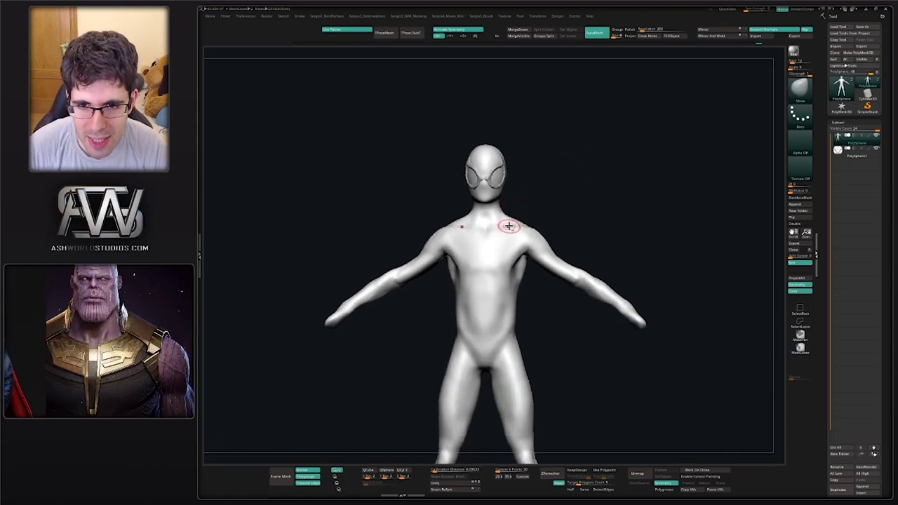
pyautogui.scroll(3, 517, 230)
pyautogui.scroll(-4, 582, 179)
pyautogui.moveTo(582, 179)
pyautogui.mouseDown()
pyautogui.moveTo(537, 200)
pyautogui.moveTo(565, 196)
pyautogui.moveTo(525, 194)
pyautogui.mouseUp()
pyautogui.scroll(3, 537, 200)
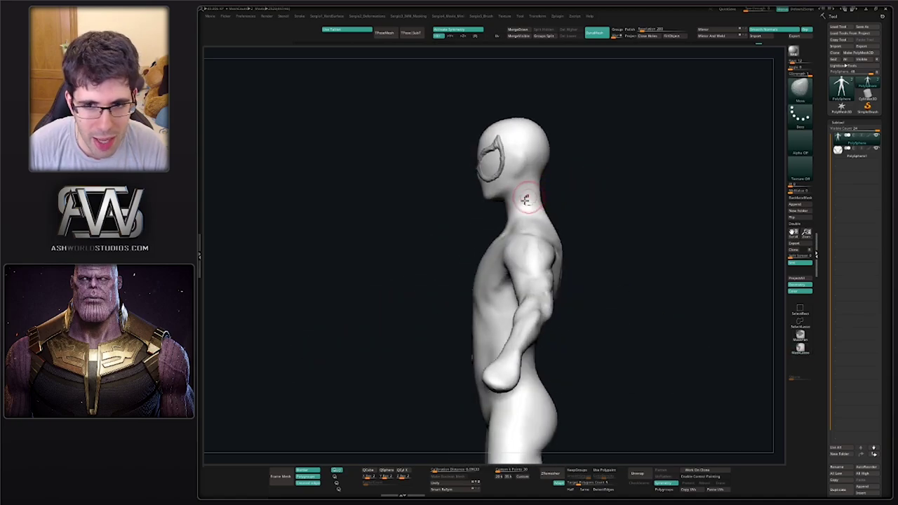
pyautogui.scroll(-3, 516, 210)
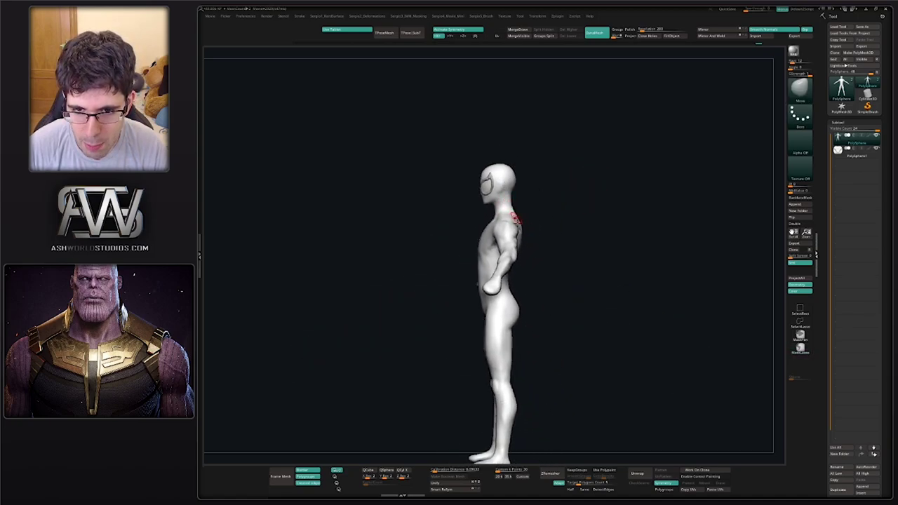
pyautogui.keyDown('alt'); pyautogui.moveTo(540, 316); pyautogui.dragTo(503, 255); pyautogui.keyUp('alt')
pyautogui.keyDown('ctrl'); pyautogui.keyDown('shift'); pyautogui.moveTo(407, 259); pyautogui.dragTo(554, 322); pyautogui.keyUp('shift'); pyautogui.keyUp('ctrl')
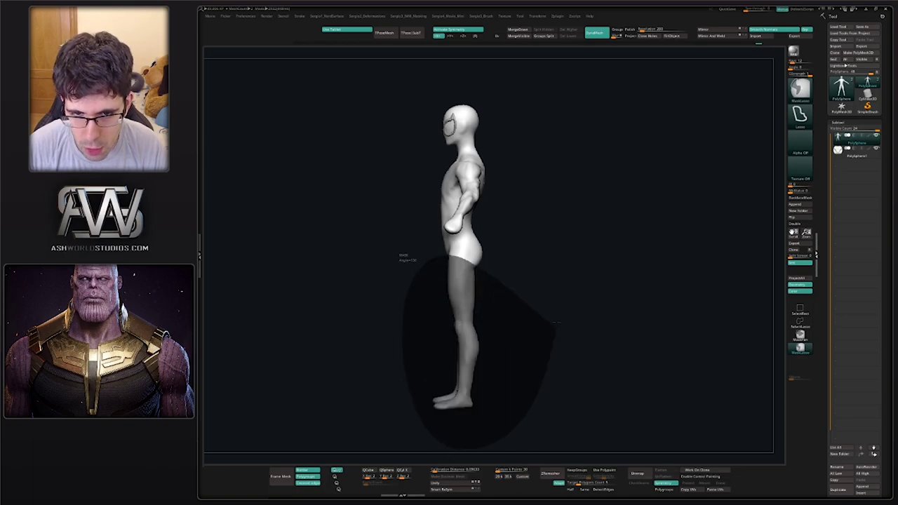
pyautogui.keyDown('ctrl'); pyautogui.click(495, 289); pyautogui.keyUp('ctrl')
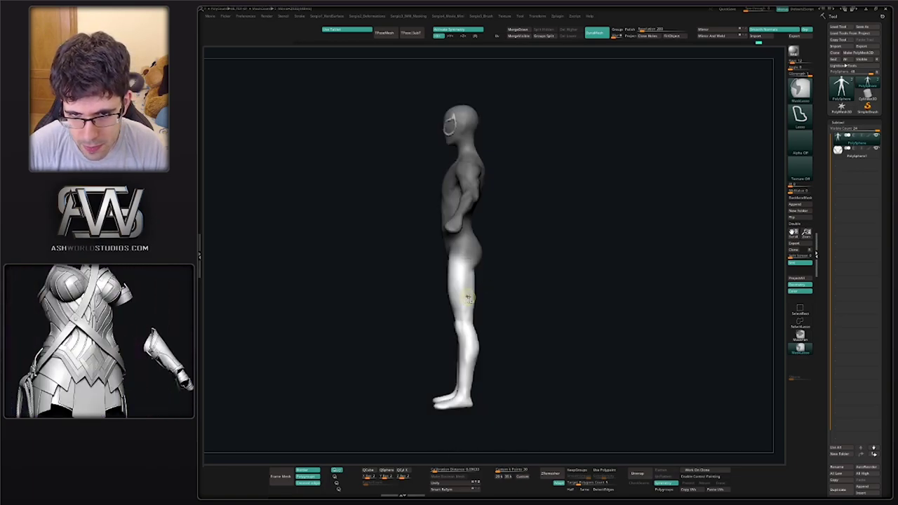
pyautogui.press('w')
pyautogui.click(462, 258)
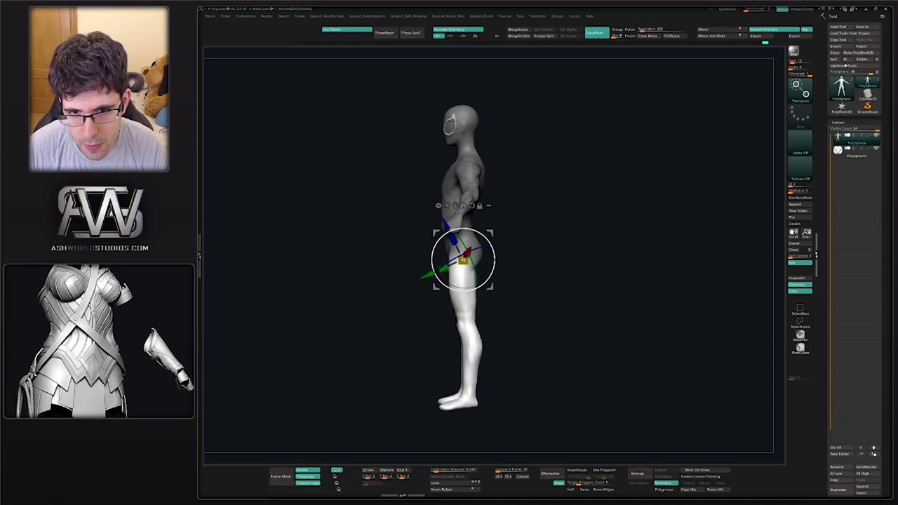
pyautogui.press('q')
# Clear the mask, mask around the foot, invert, and centre the Transpose pivot on the foot
pyautogui.keyDown('alt'); pyautogui.moveTo(501, 358); pyautogui.dragTo(487, 248); pyautogui.keyUp('alt')
pyautogui.keyDown('ctrl'); pyautogui.click(478, 307); pyautogui.keyUp('ctrl')
pyautogui.keyDown('ctrl'); pyautogui.moveTo(477, 307); pyautogui.dragTo(456, 284); pyautogui.keyUp('ctrl')
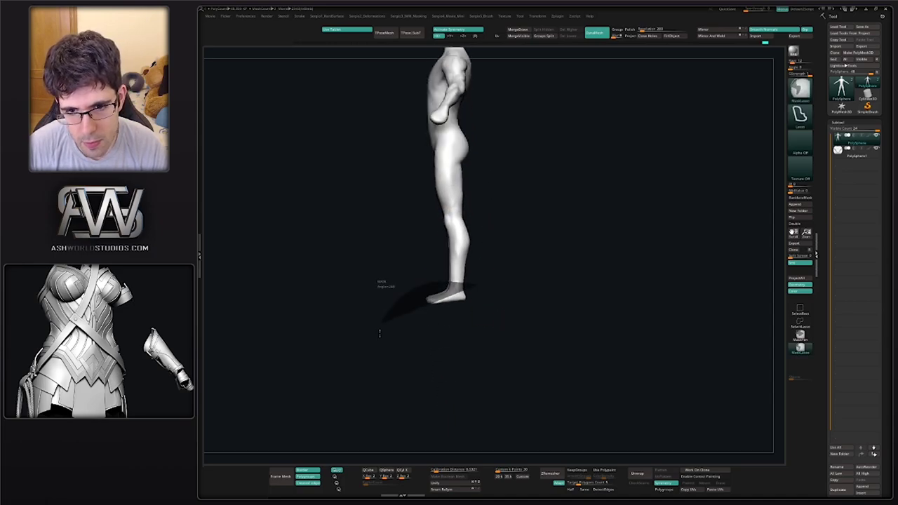
pyautogui.keyDown('ctrl'); pyautogui.click(475, 297); pyautogui.keyUp('ctrl')
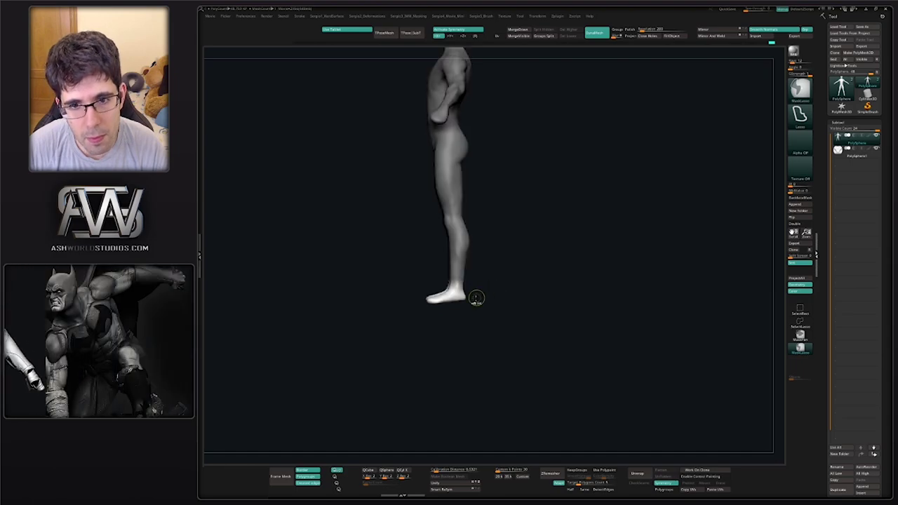
pyautogui.press('w')
pyautogui.click(455, 291)
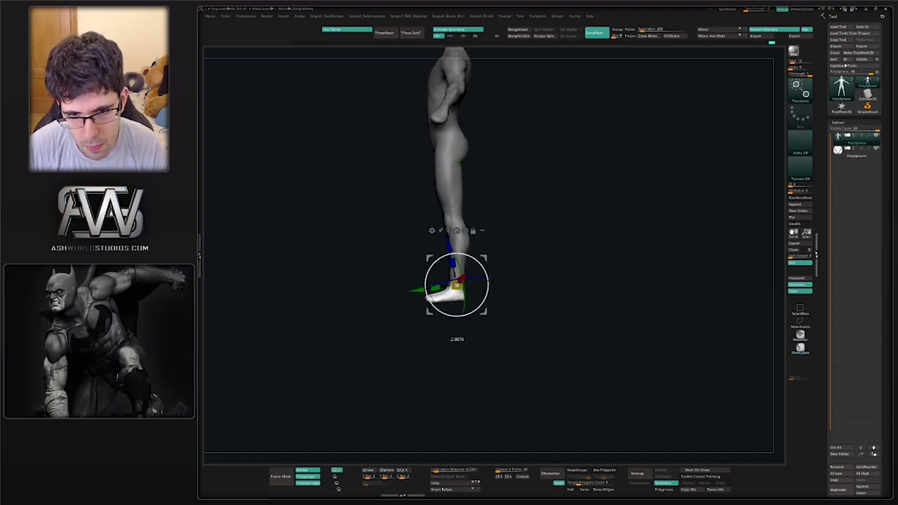
# Inspect the hanging arm from several angles and flatten the bulging knob at the elbow
pyautogui.press('q')
pyautogui.moveTo(487, 280)
pyautogui.keyDown('alt'); pyautogui.mouseDown()
pyautogui.moveTo(490, 337)
pyautogui.moveTo(504, 305)
pyautogui.moveTo(475, 235)
pyautogui.moveTo(470, 287)
pyautogui.moveTo(530, 250)
pyautogui.moveTo(461, 236)
pyautogui.moveTo(451, 240)
pyautogui.moveTo(460, 261)
pyautogui.moveTo(452, 279)
pyautogui.moveTo(451, 267)
pyautogui.mouseUp(); pyautogui.keyUp('alt')
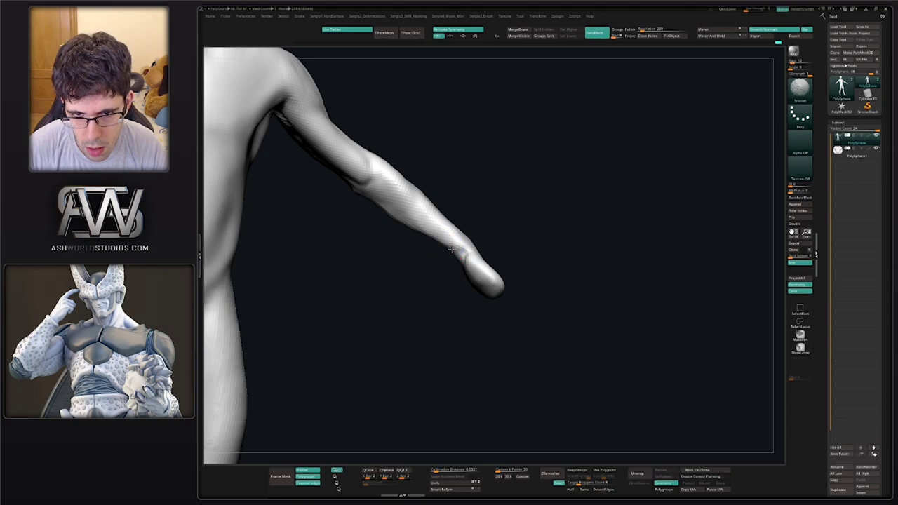
pyautogui.moveTo(460, 263); pyautogui.dragTo(484, 303)
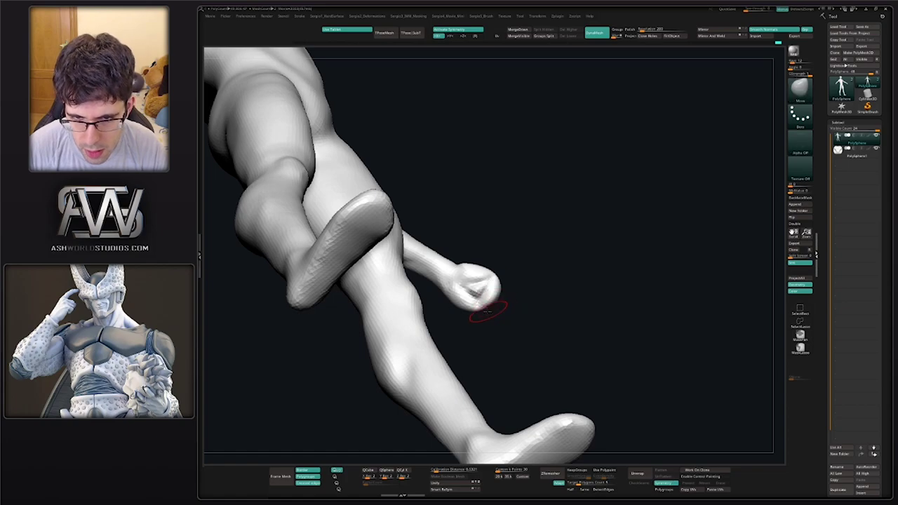
pyautogui.moveTo(486, 290)
pyautogui.mouseDown()
pyautogui.moveTo(477, 289)
pyautogui.moveTo(480, 298)
pyautogui.moveTo(497, 268)
pyautogui.mouseUp()
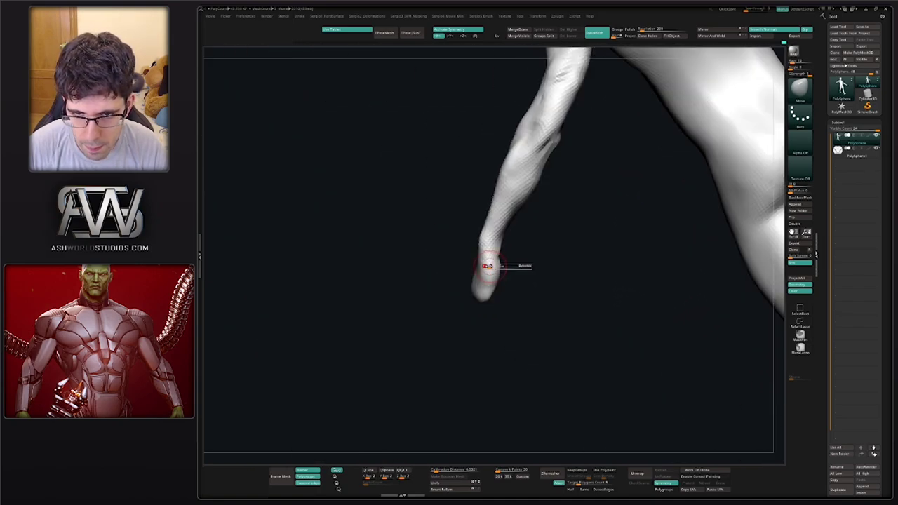
pyautogui.moveTo(489, 281)
pyautogui.mouseDown()
pyautogui.moveTo(533, 246)
pyautogui.moveTo(497, 284)
pyautogui.moveTo(469, 259)
pyautogui.moveTo(468, 282)
pyautogui.moveTo(461, 254)
pyautogui.moveTo(452, 309)
pyautogui.moveTo(466, 279)
pyautogui.mouseUp()
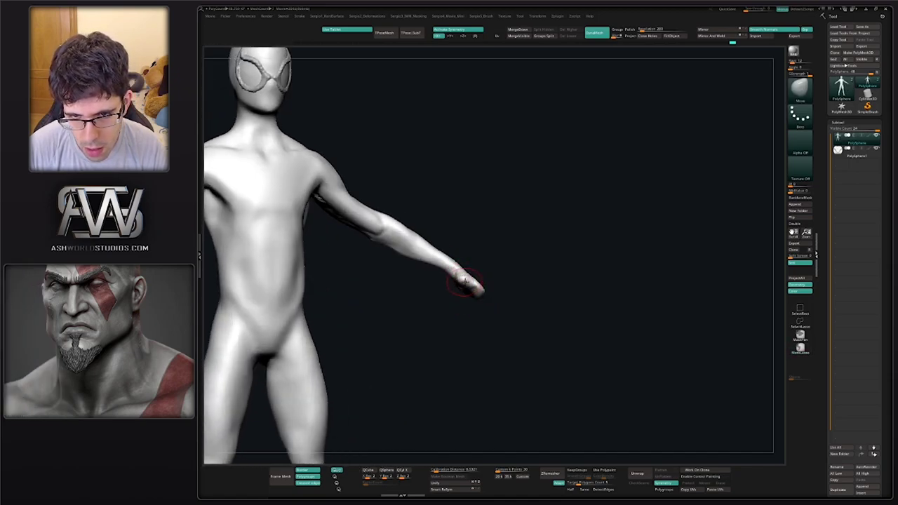
pyautogui.moveTo(464, 282); pyautogui.dragTo(476, 292)
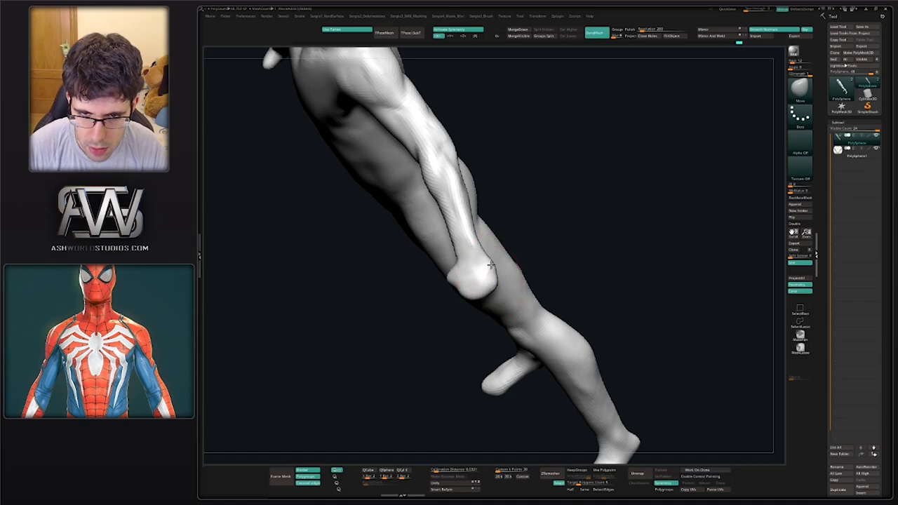
pyautogui.moveTo(489, 265); pyautogui.dragTo(510, 261)
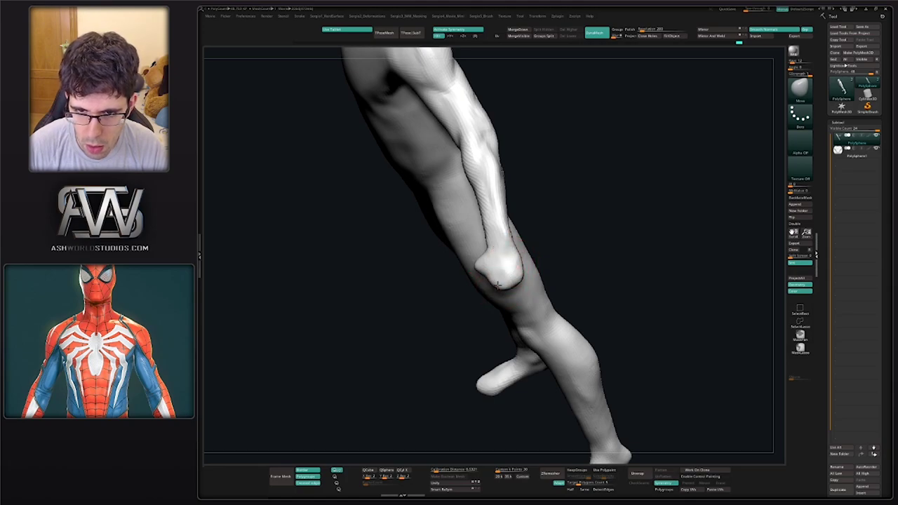
pyautogui.moveTo(497, 283); pyautogui.dragTo(495, 276)
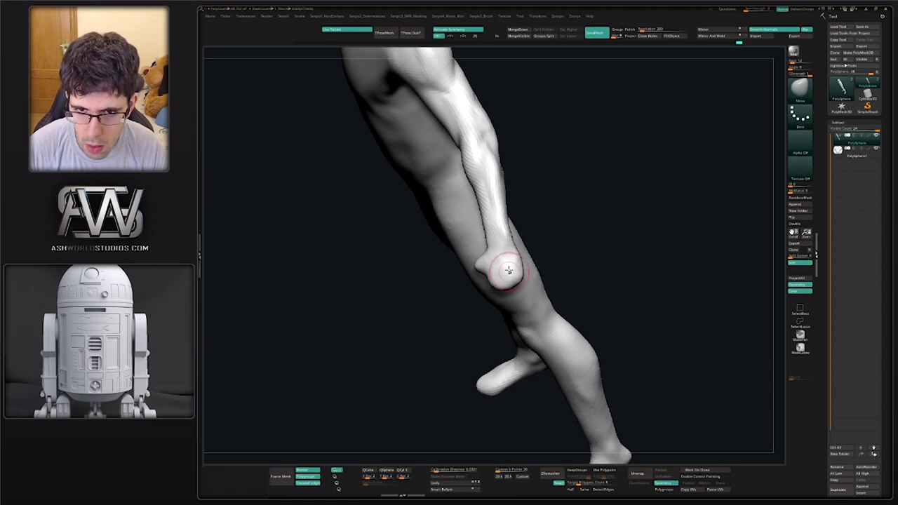
# Return to a symmetric front view and bring up the Append 3D mesh list
pyautogui.moveTo(508, 270)
pyautogui.mouseDown()
pyautogui.moveTo(533, 254)
pyautogui.moveTo(527, 246)
pyautogui.mouseUp()
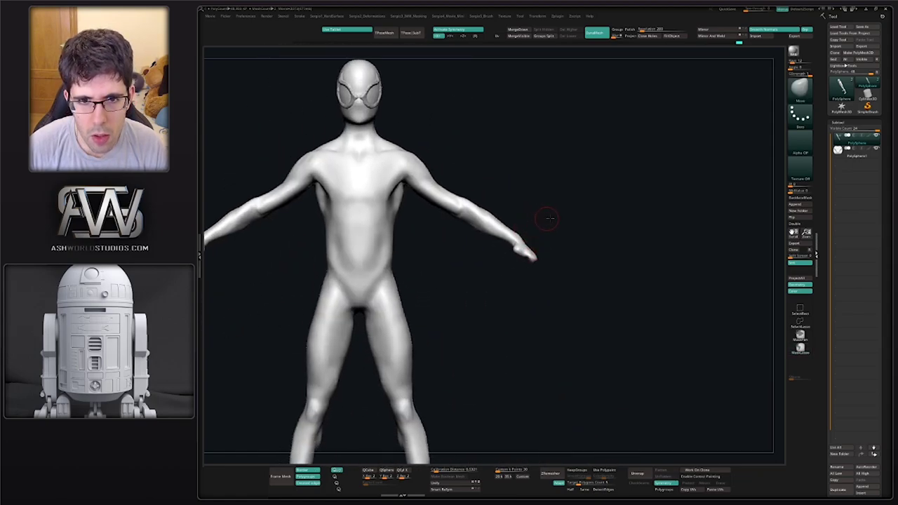
pyautogui.keyDown('shift'); pyautogui.moveTo(548, 218); pyautogui.dragTo(565, 184); pyautogui.keyUp('shift')
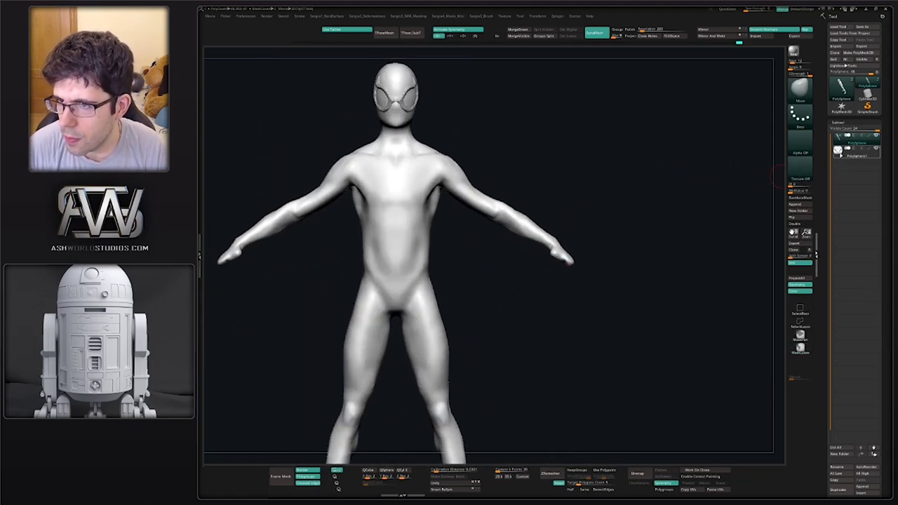
pyautogui.keyDown('alt'); pyautogui.moveTo(685, 202); pyautogui.dragTo(638, 265); pyautogui.keyUp('alt')
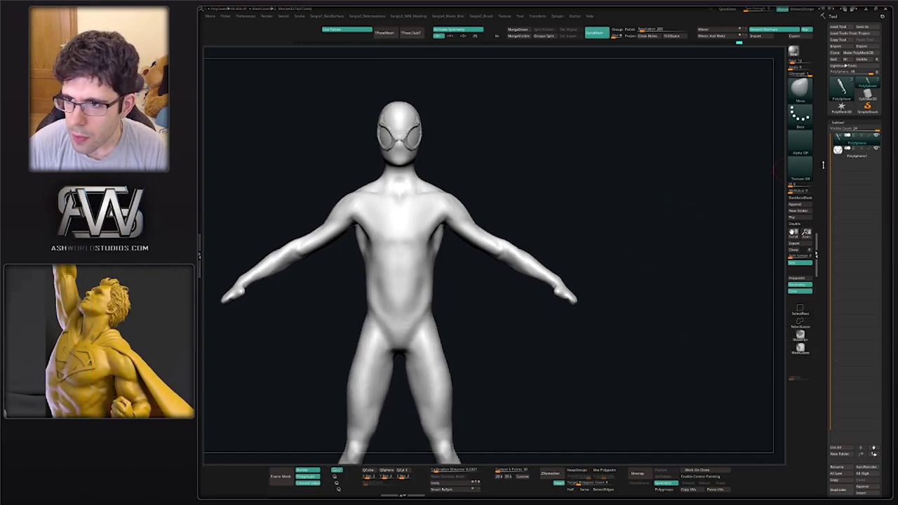
pyautogui.click(800, 208)
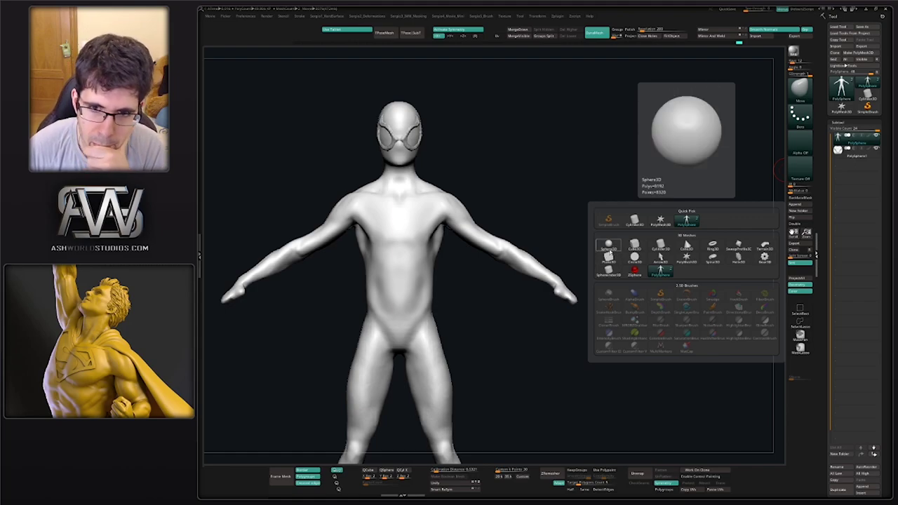
# Append a Cylinder3D subtool, lay it horizontal and scale it down to a thin bar
pyautogui.click(660, 245)
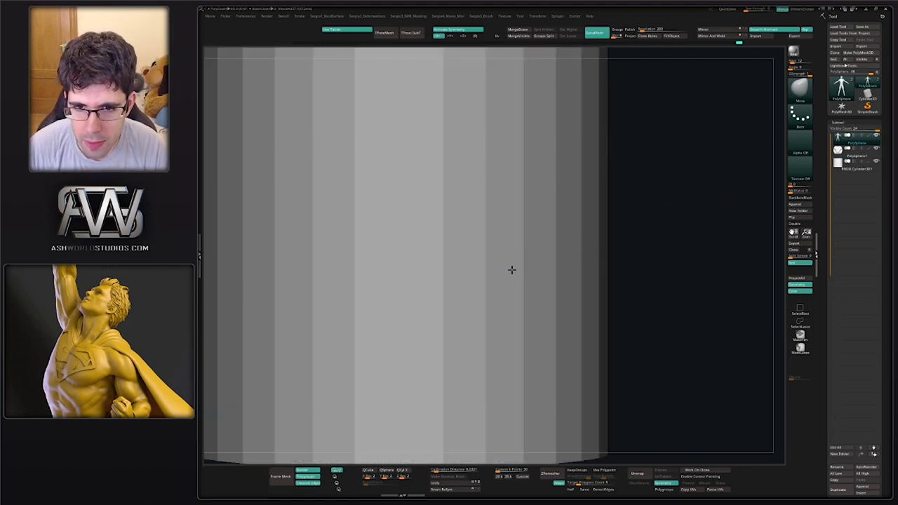
pyautogui.press('f')
pyautogui.moveTo(435, 257)
pyautogui.keyDown('alt'); pyautogui.mouseDown()
pyautogui.moveTo(596, 257)
pyautogui.moveTo(601, 231)
pyautogui.moveTo(574, 230)
pyautogui.moveTo(491, 262)
pyautogui.mouseUp(); pyautogui.keyUp('alt')
pyautogui.press('w')
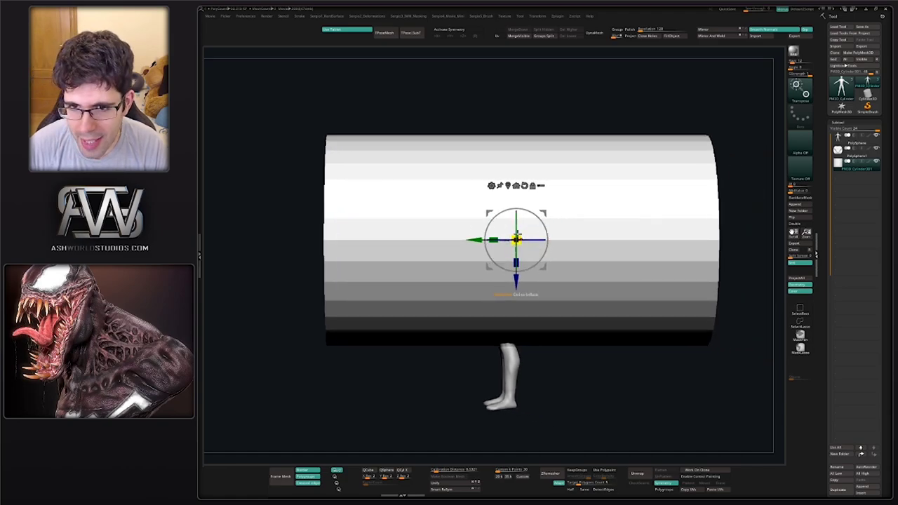
pyautogui.moveTo(516, 240)
pyautogui.mouseDown()
pyautogui.moveTo(477, 267)
pyautogui.moveTo(444, 254)
pyautogui.moveTo(413, 263)
pyautogui.mouseUp()
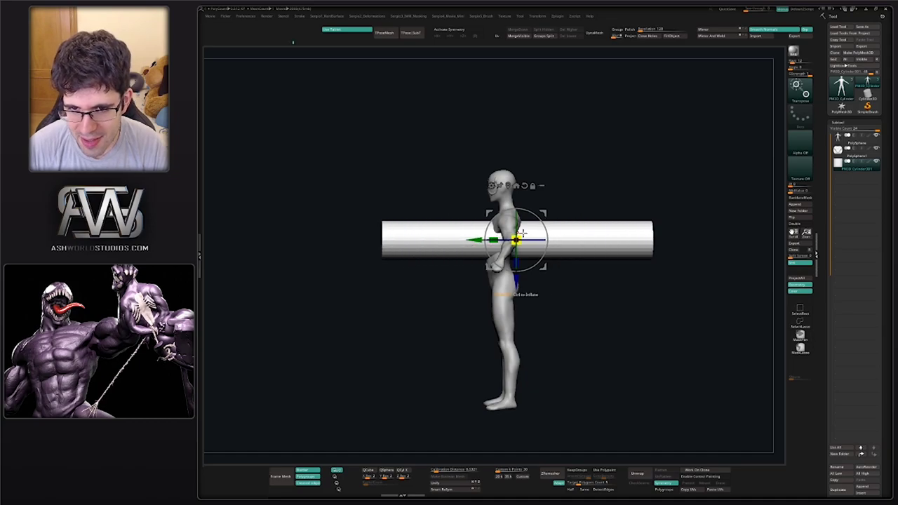
pyautogui.moveTo(522, 231)
pyautogui.mouseDown()
pyautogui.moveTo(491, 242)
pyautogui.moveTo(495, 161)
pyautogui.mouseUp()
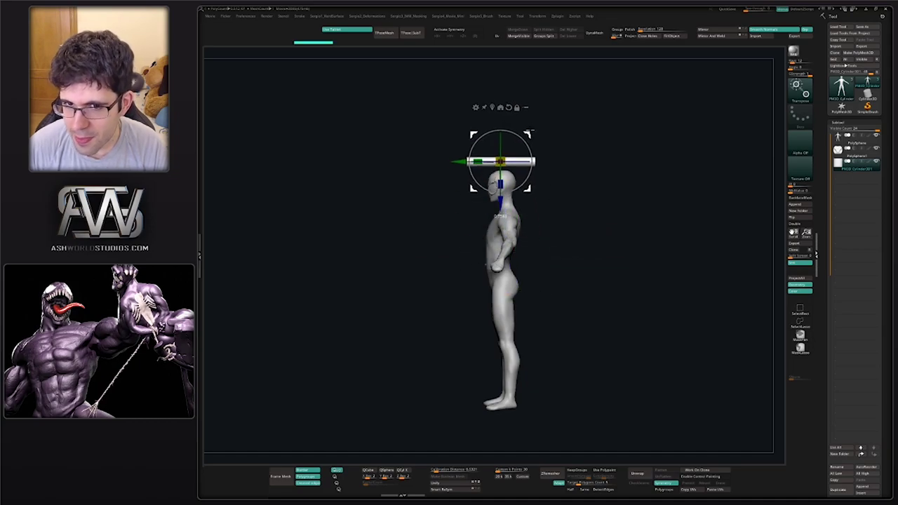
pyautogui.scroll(5, 495, 161)
pyautogui.moveTo(435, 241)
pyautogui.keyDown('shift'); pyautogui.mouseDown()
pyautogui.moveTo(526, 241)
pyautogui.moveTo(450, 196)
pyautogui.mouseUp(); pyautogui.keyUp('shift')
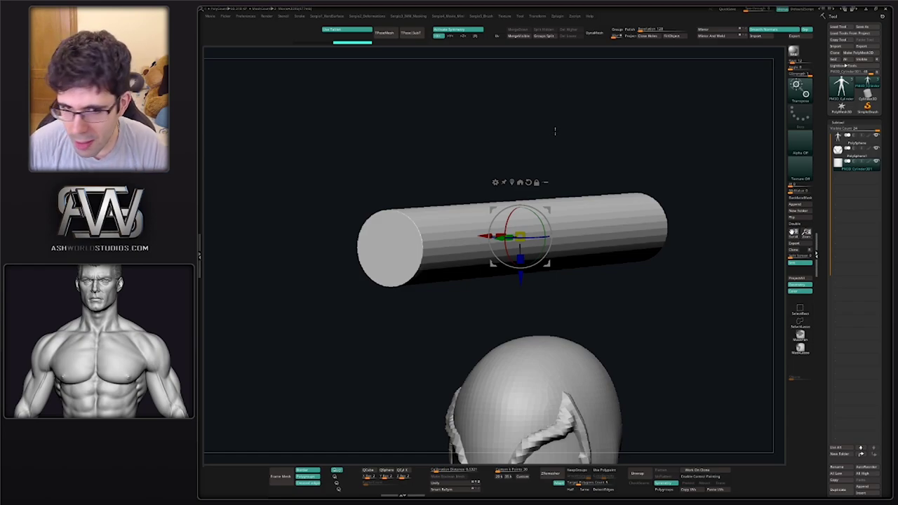
# DynaMesh the cylinder and shorten its right end with the Move brush
pyautogui.press('q')
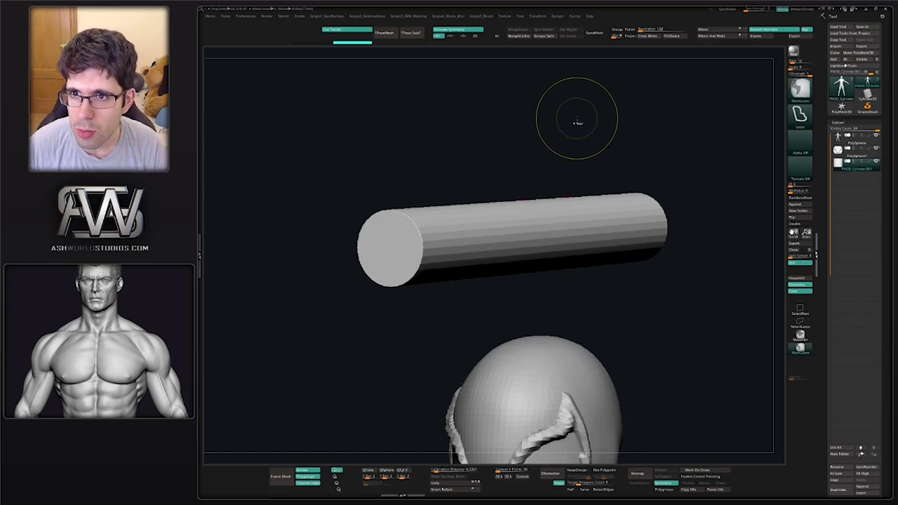
pyautogui.click(594, 35)
pyautogui.moveTo(579, 144)
pyautogui.keyDown('alt'); pyautogui.mouseDown()
pyautogui.moveTo(493, 166)
pyautogui.moveTo(475, 206)
pyautogui.mouseUp(); pyautogui.keyUp('alt')
pyautogui.moveTo(583, 221); pyautogui.dragTo(456, 226)
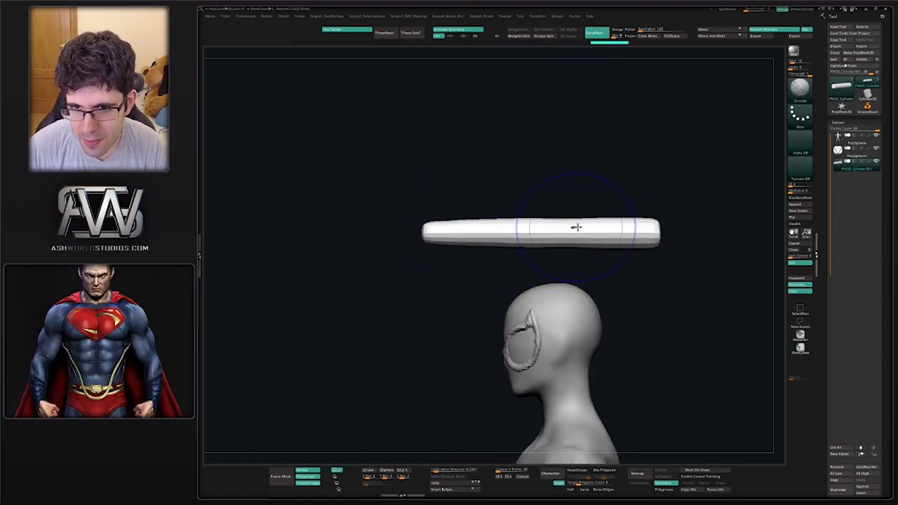
pyautogui.moveTo(534, 237)
pyautogui.mouseDown()
pyautogui.moveTo(439, 247)
pyautogui.moveTo(475, 230)
pyautogui.mouseUp()
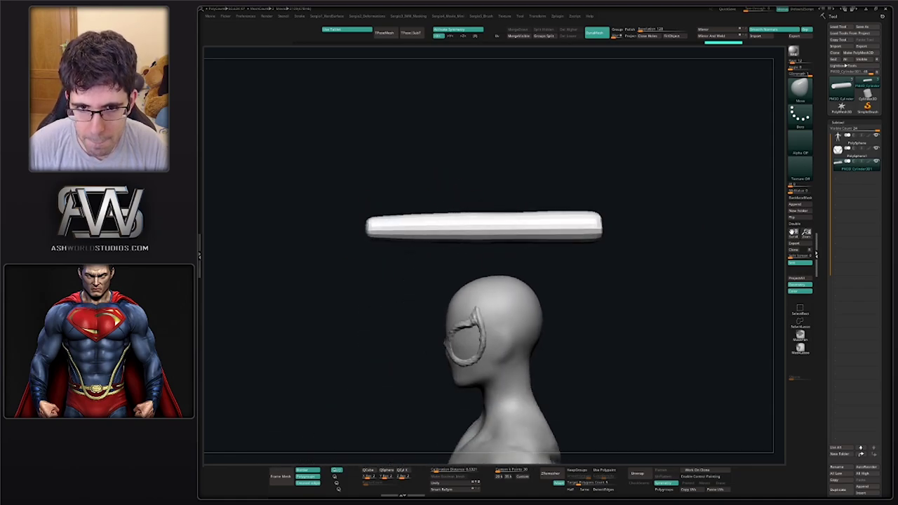
pyautogui.moveTo(600, 222); pyautogui.dragTo(507, 235)
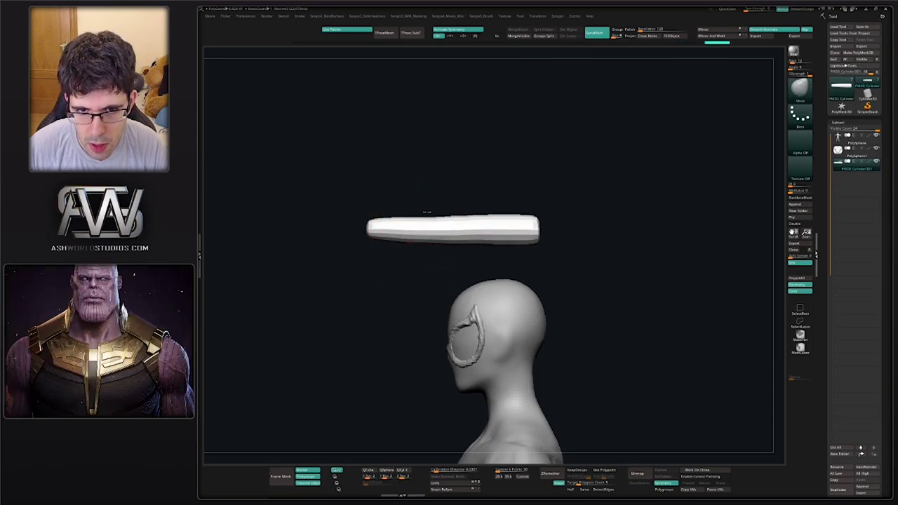
pyautogui.scroll(2, 394, 235)
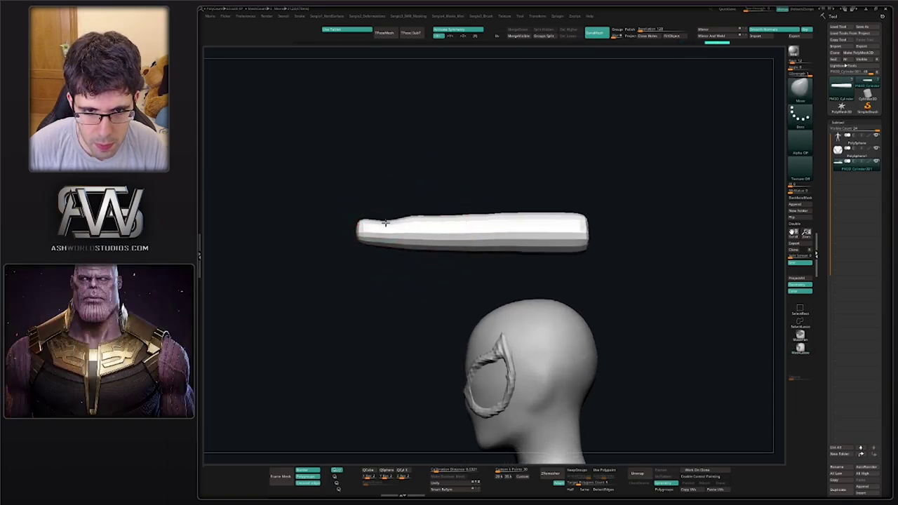
# Sculpt knuckle bumps along the bar, undo two unwanted strokes, and pull out a rounded tip
pyautogui.moveTo(486, 218)
pyautogui.mouseDown()
pyautogui.moveTo(505, 226)
pyautogui.moveTo(523, 217)
pyautogui.moveTo(505, 235)
pyautogui.mouseUp()
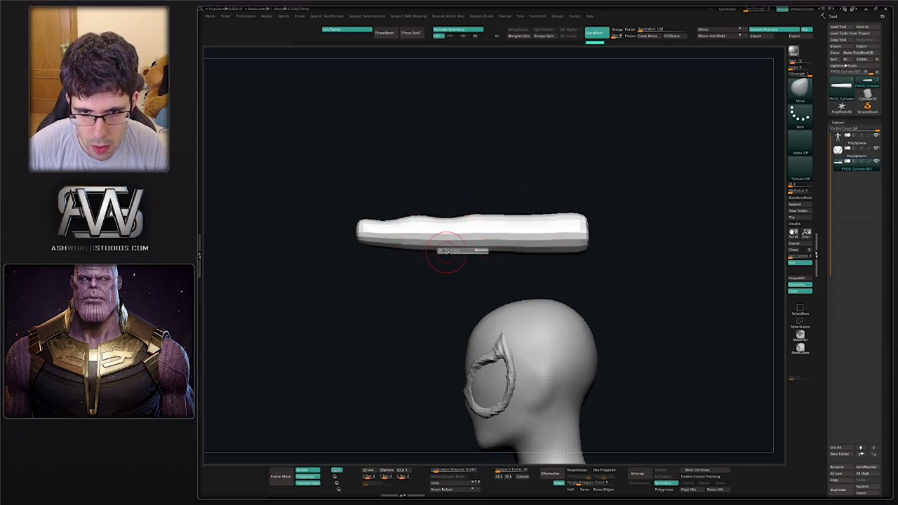
pyautogui.keyDown('shift'); pyautogui.moveTo(443, 254); pyautogui.dragTo(385, 255); pyautogui.keyUp('shift')
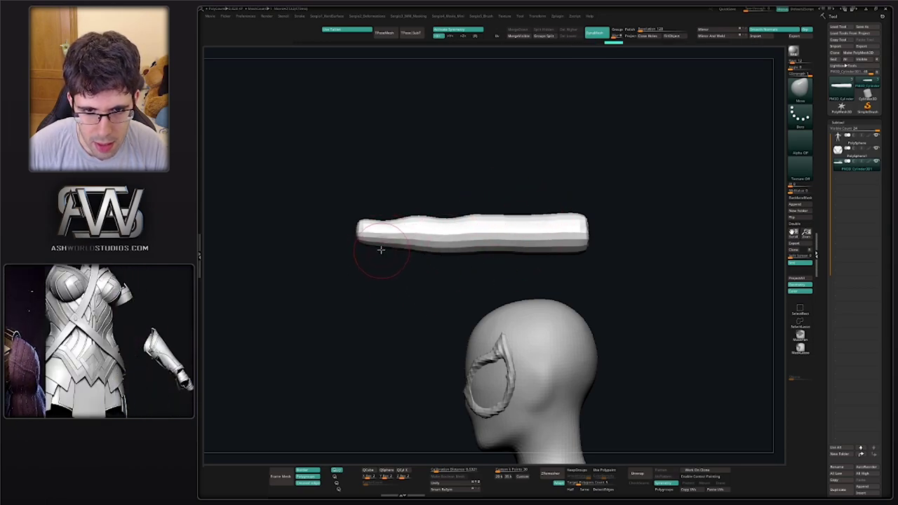
pyautogui.moveTo(512, 240)
pyautogui.keyDown('shift'); pyautogui.mouseDown()
pyautogui.moveTo(521, 250)
pyautogui.moveTo(475, 253)
pyautogui.moveTo(473, 240)
pyautogui.moveTo(438, 259)
pyautogui.moveTo(381, 240)
pyautogui.moveTo(398, 240)
pyautogui.moveTo(389, 233)
pyautogui.moveTo(411, 241)
pyautogui.moveTo(378, 228)
pyautogui.mouseUp(); pyautogui.keyUp('shift')
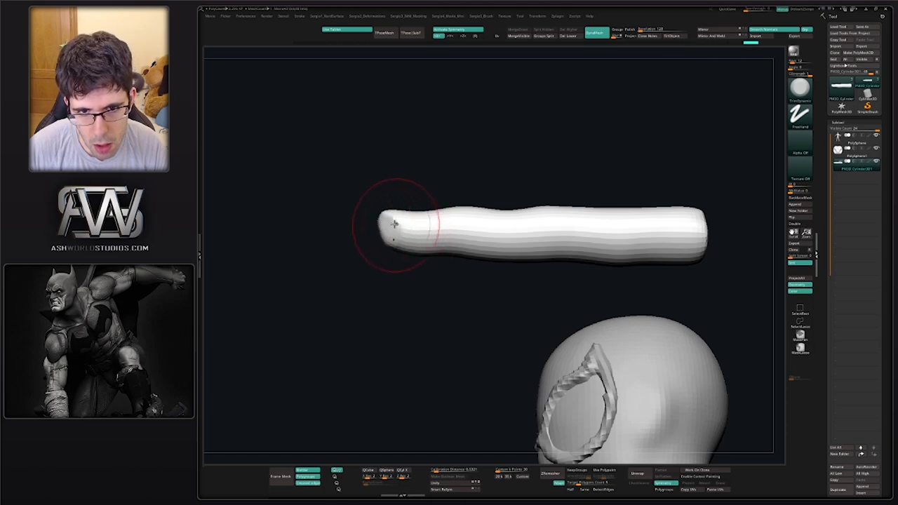
pyautogui.hotkey('ctrl', 'z')
pyautogui.hotkey('ctrl', 'z')
pyautogui.hotkey('ctrl', 'z')
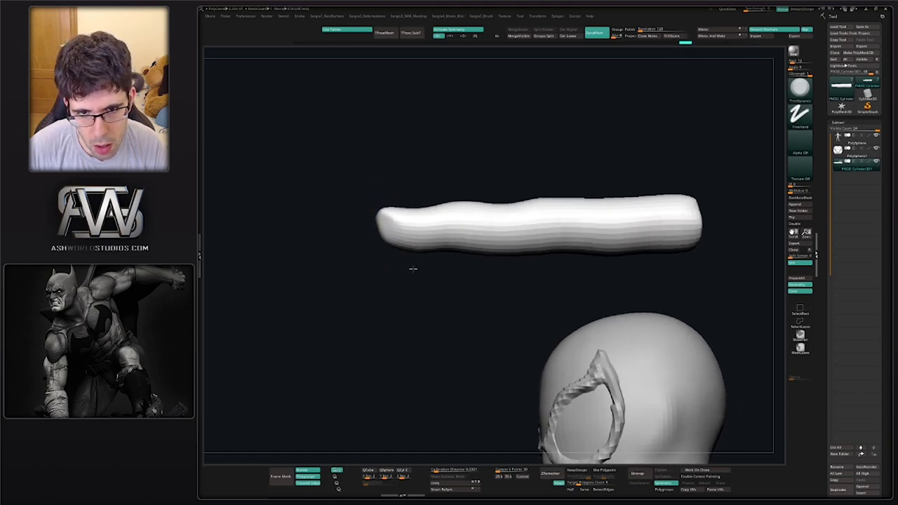
pyautogui.hotkey('ctrl', 'z')
pyautogui.keyDown('shift'); pyautogui.moveTo(412, 233); pyautogui.dragTo(495, 244); pyautogui.keyUp('shift')
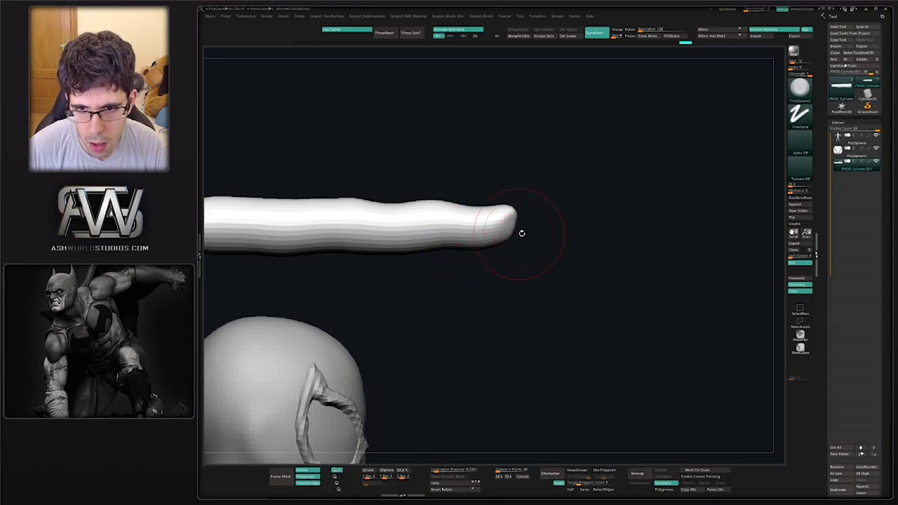
pyautogui.moveTo(510, 239)
pyautogui.mouseDown()
pyautogui.moveTo(499, 240)
pyautogui.moveTo(519, 227)
pyautogui.mouseUp()
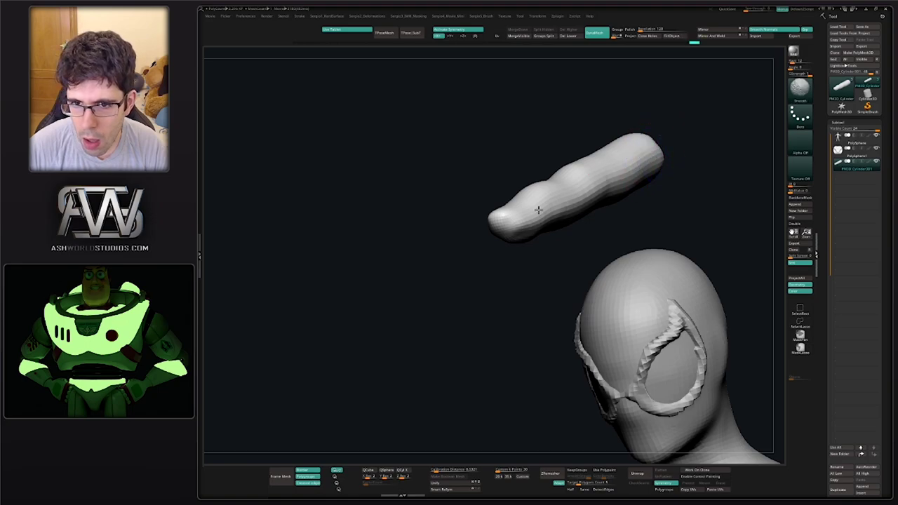
# Smooth the fingertip into a flattened nail area and check it from several angles
pyautogui.moveTo(538, 210)
pyautogui.keyDown('shift'); pyautogui.mouseDown()
pyautogui.moveTo(508, 236)
pyautogui.moveTo(466, 232)
pyautogui.mouseUp(); pyautogui.keyUp('shift')
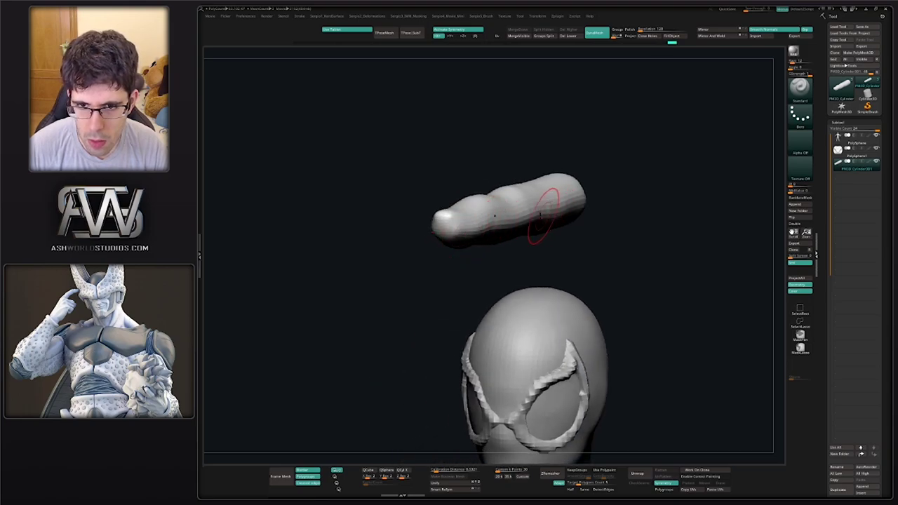
pyautogui.moveTo(540, 218); pyautogui.dragTo(482, 256)
pyautogui.moveTo(567, 187)
pyautogui.mouseDown()
pyautogui.moveTo(538, 173)
pyautogui.moveTo(519, 196)
pyautogui.moveTo(501, 300)
pyautogui.moveTo(555, 287)
pyautogui.moveTo(532, 253)
pyautogui.mouseUp()
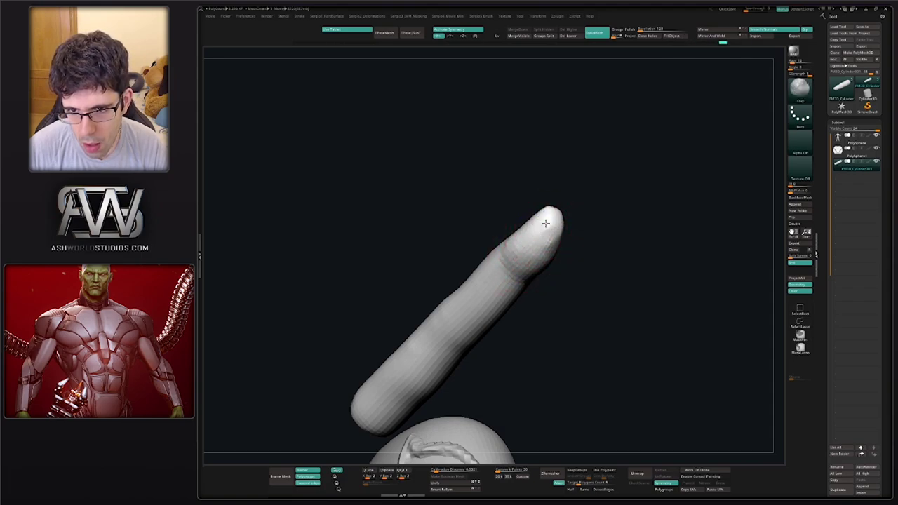
pyautogui.moveTo(545, 223); pyautogui.dragTo(558, 221)
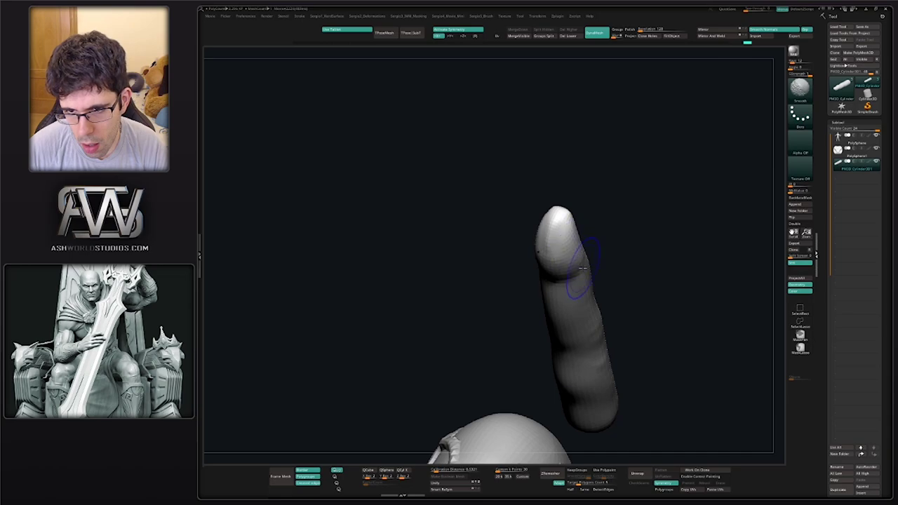
pyautogui.moveTo(582, 267)
pyautogui.mouseDown()
pyautogui.moveTo(563, 278)
pyautogui.moveTo(563, 234)
pyautogui.moveTo(554, 234)
pyautogui.moveTo(527, 266)
pyautogui.moveTo(547, 212)
pyautogui.moveTo(582, 255)
pyautogui.moveTo(601, 245)
pyautogui.moveTo(552, 235)
pyautogui.mouseUp()
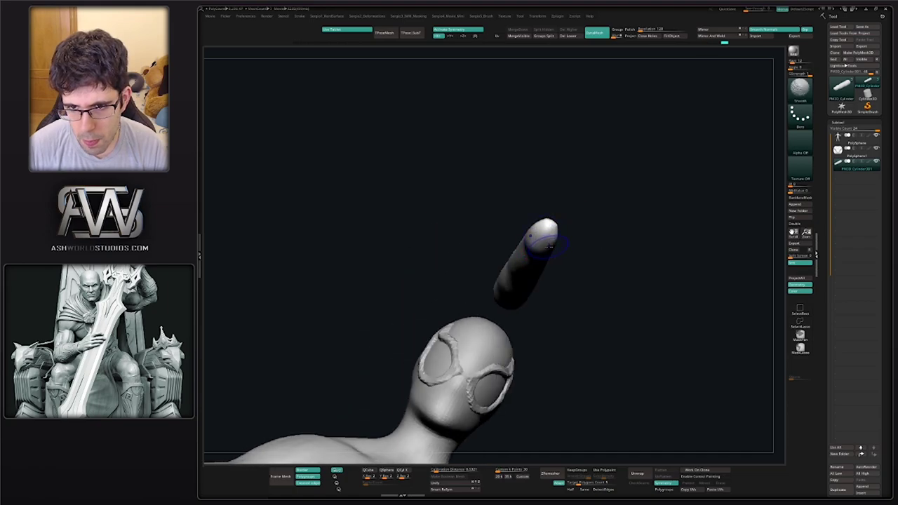
pyautogui.moveTo(545, 242)
pyautogui.mouseDown()
pyautogui.moveTo(561, 235)
pyautogui.moveTo(583, 265)
pyautogui.moveTo(491, 224)
pyautogui.moveTo(561, 333)
pyautogui.mouseUp()
# Move the finger to the outstretched hand and rotate it so the tip points downward
pyautogui.press('w')
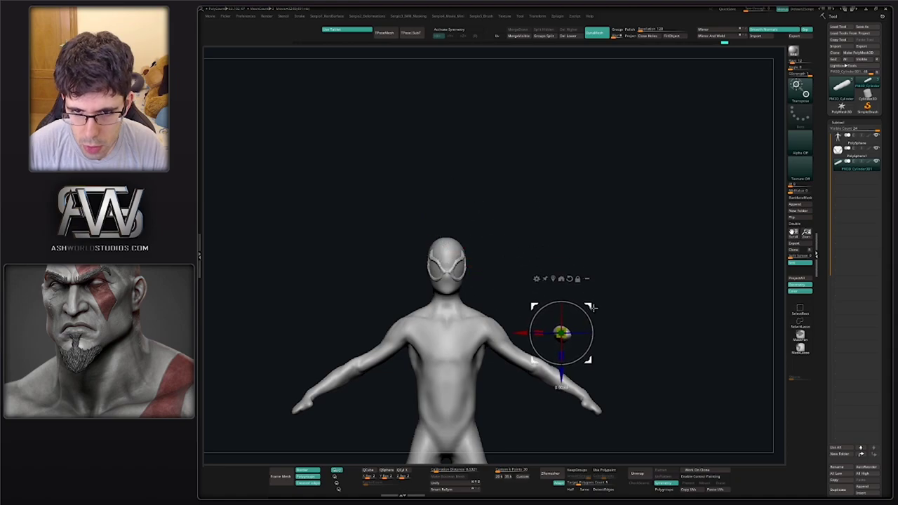
pyautogui.keyDown('alt'); pyautogui.moveTo(593, 306); pyautogui.dragTo(445, 258); pyautogui.keyUp('alt')
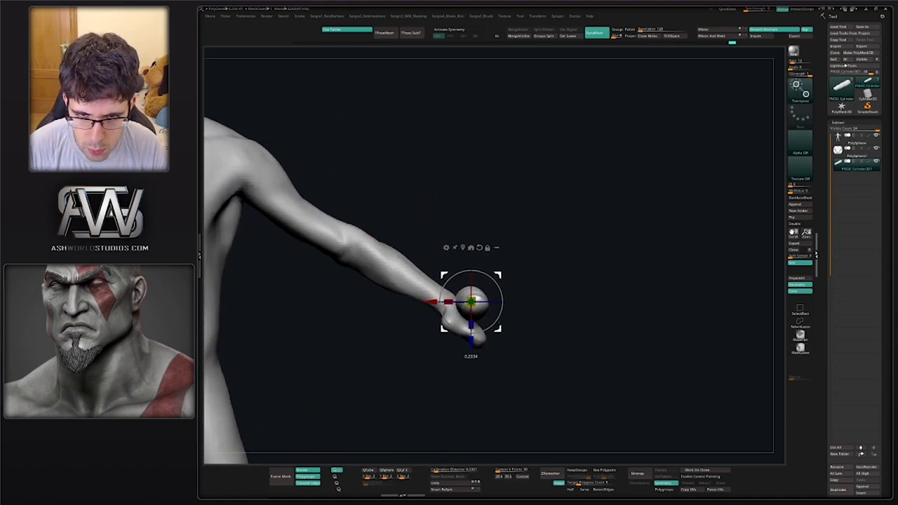
pyautogui.moveTo(547, 365); pyautogui.dragTo(529, 341)
pyautogui.moveTo(502, 312); pyautogui.dragTo(543, 303)
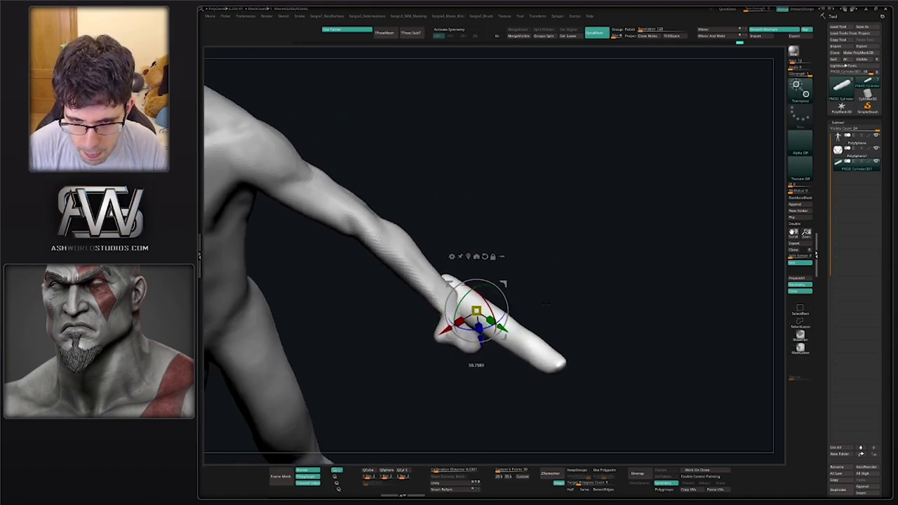
pyautogui.moveTo(503, 324); pyautogui.dragTo(518, 327)
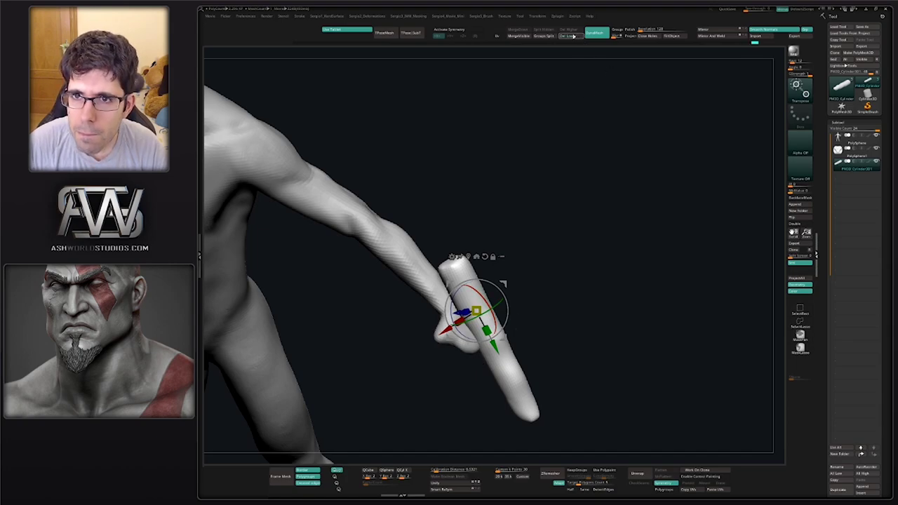
pyautogui.moveTo(674, 294); pyautogui.dragTo(688, 318)
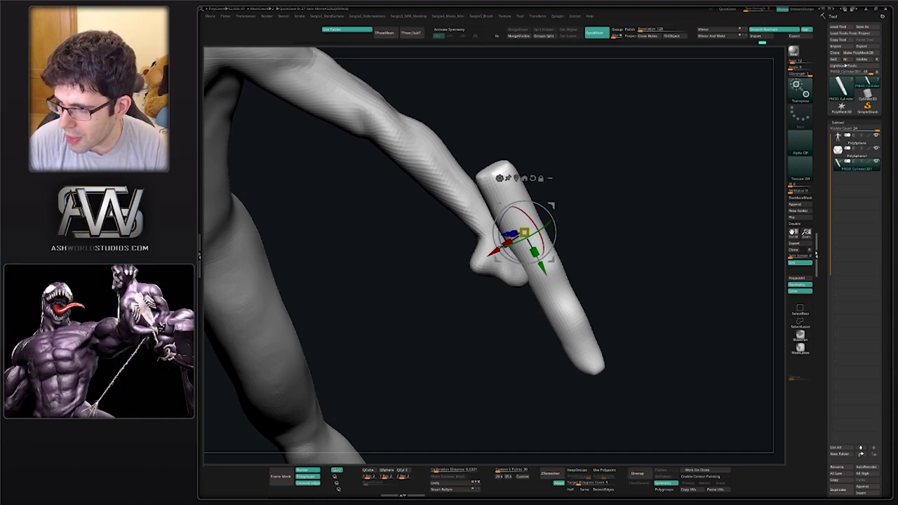
# Position the finger so it hangs straight down from the underside of the hand stub
pyautogui.moveTo(617, 195); pyautogui.dragTo(535, 237)
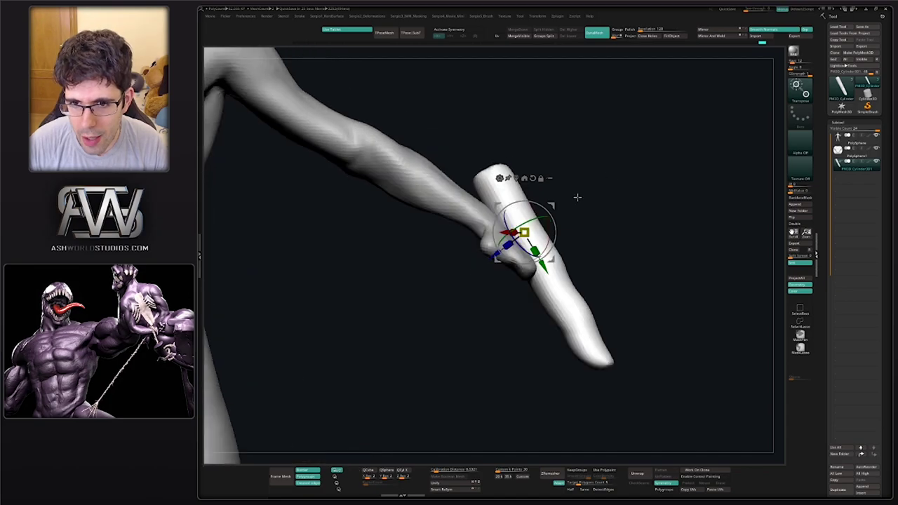
pyautogui.moveTo(519, 288); pyautogui.dragTo(522, 253)
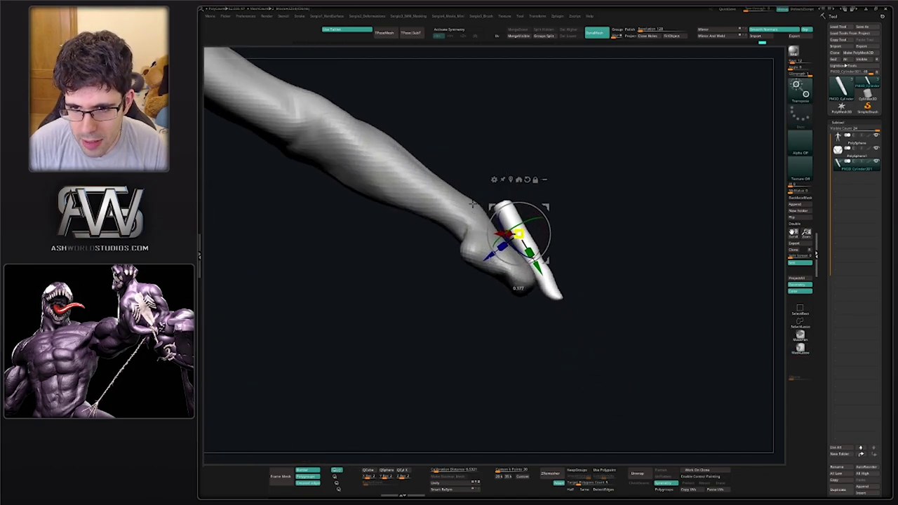
pyautogui.moveTo(393, 315); pyautogui.dragTo(519, 287)
pyautogui.moveTo(519, 235); pyautogui.dragTo(491, 309)
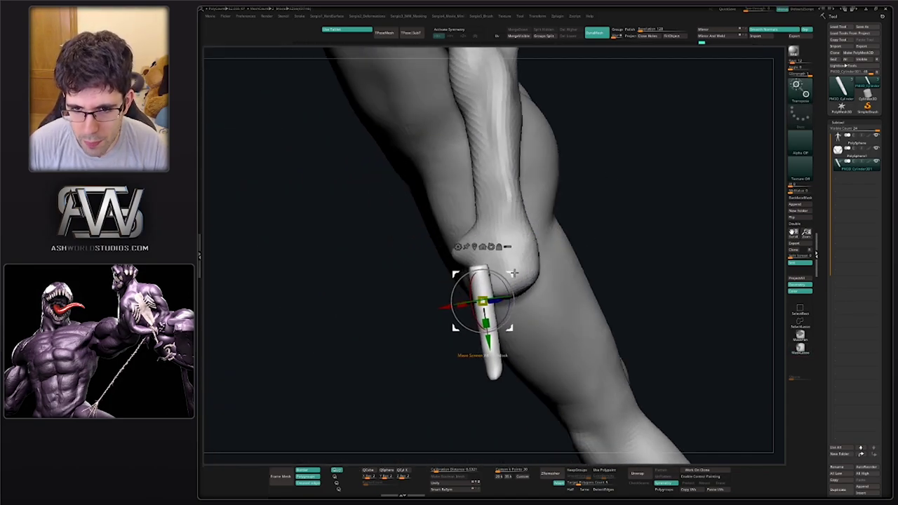
pyautogui.moveTo(392, 336)
pyautogui.mouseDown()
pyautogui.moveTo(497, 291)
pyautogui.moveTo(485, 310)
pyautogui.mouseUp()
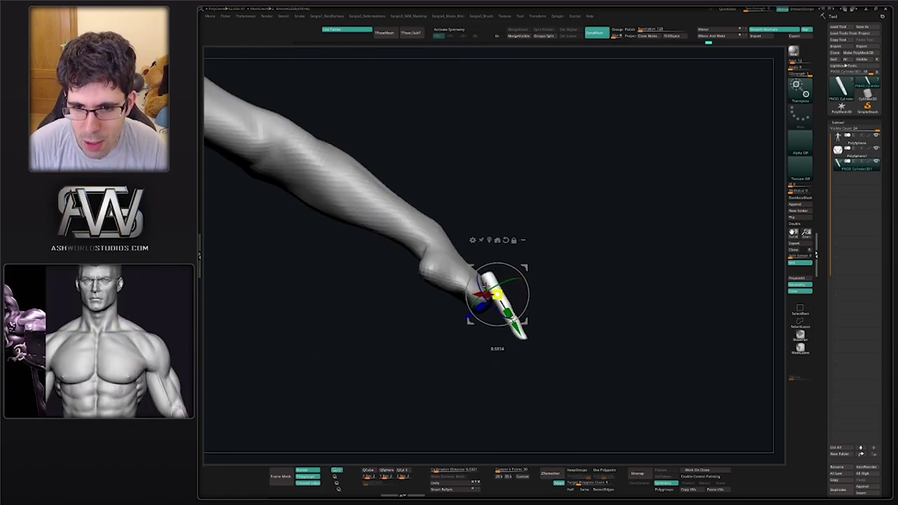
pyautogui.moveTo(420, 350)
pyautogui.mouseDown()
pyautogui.moveTo(510, 291)
pyautogui.moveTo(561, 320)
pyautogui.moveTo(516, 324)
pyautogui.moveTo(570, 308)
pyautogui.moveTo(579, 315)
pyautogui.mouseUp()
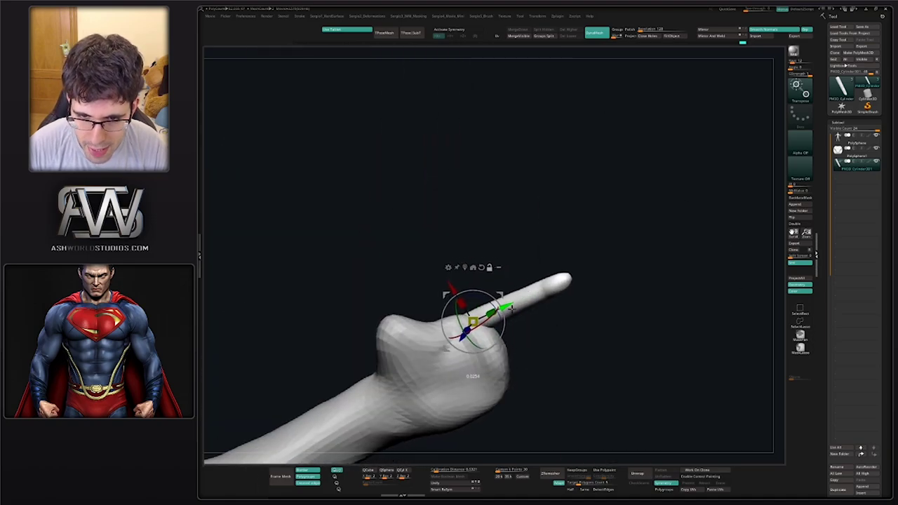
pyautogui.moveTo(502, 324)
pyautogui.mouseDown()
pyautogui.moveTo(554, 346)
pyautogui.moveTo(463, 330)
pyautogui.moveTo(515, 310)
pyautogui.moveTo(523, 245)
pyautogui.moveTo(509, 276)
pyautogui.moveTo(531, 273)
pyautogui.moveTo(517, 285)
pyautogui.moveTo(498, 262)
pyautogui.mouseUp()
pyautogui.press('space')
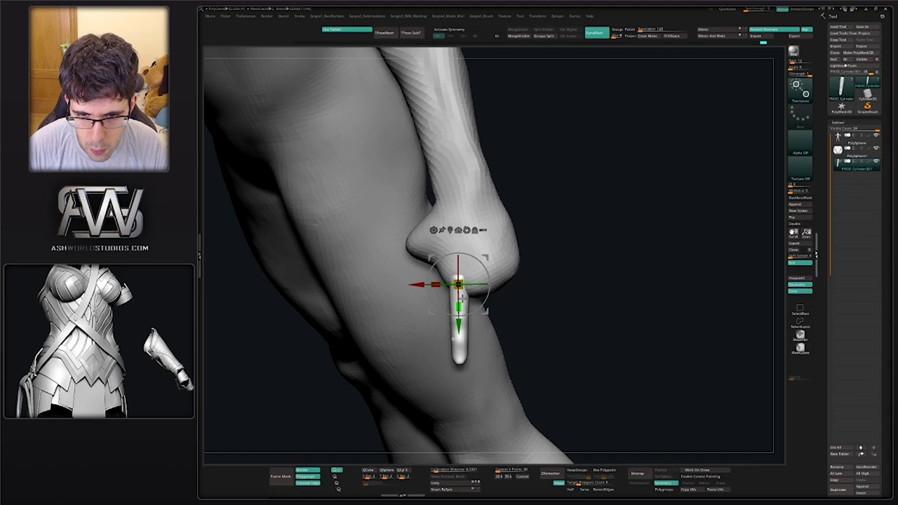
# Duplicate the finger into a second and third finger beside the original
pyautogui.keyDown('ctrl'); pyautogui.moveTo(460, 298); pyautogui.dragTo(479, 303); pyautogui.keyUp('ctrl')
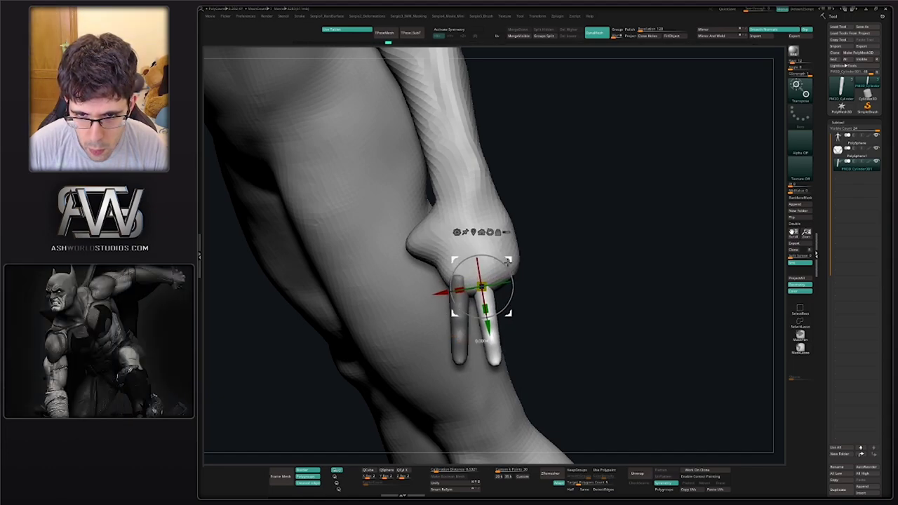
pyautogui.moveTo(545, 201); pyautogui.dragTo(584, 238)
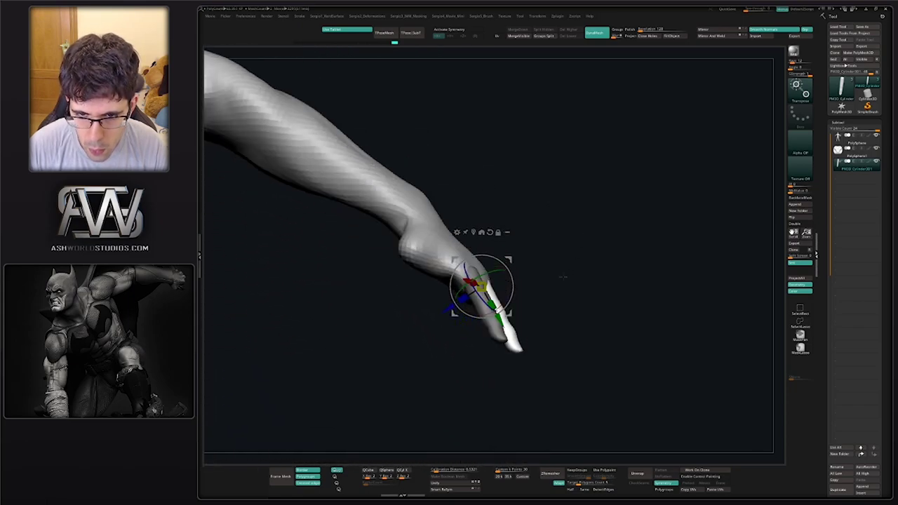
pyautogui.moveTo(562, 278)
pyautogui.mouseDown()
pyautogui.moveTo(476, 329)
pyautogui.moveTo(571, 310)
pyautogui.mouseUp()
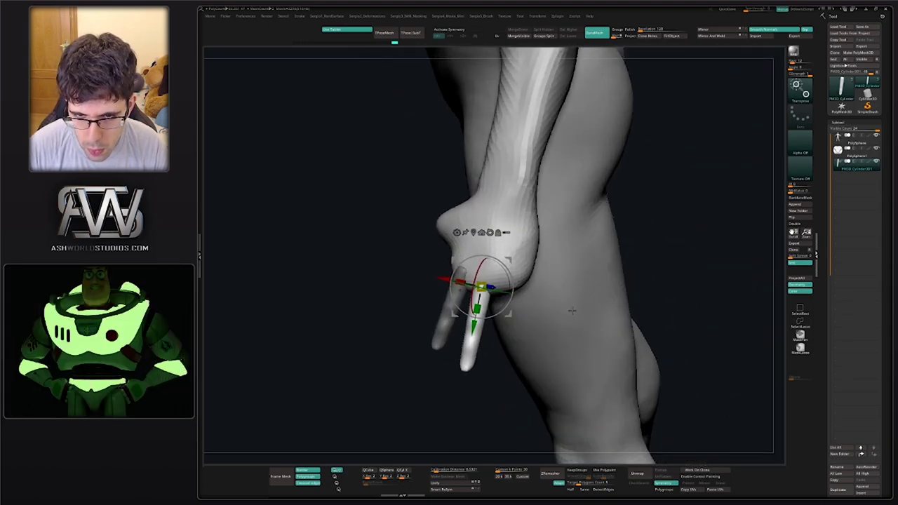
pyautogui.keyDown('ctrl'); pyautogui.moveTo(477, 327); pyautogui.dragTo(501, 330); pyautogui.keyUp('ctrl')
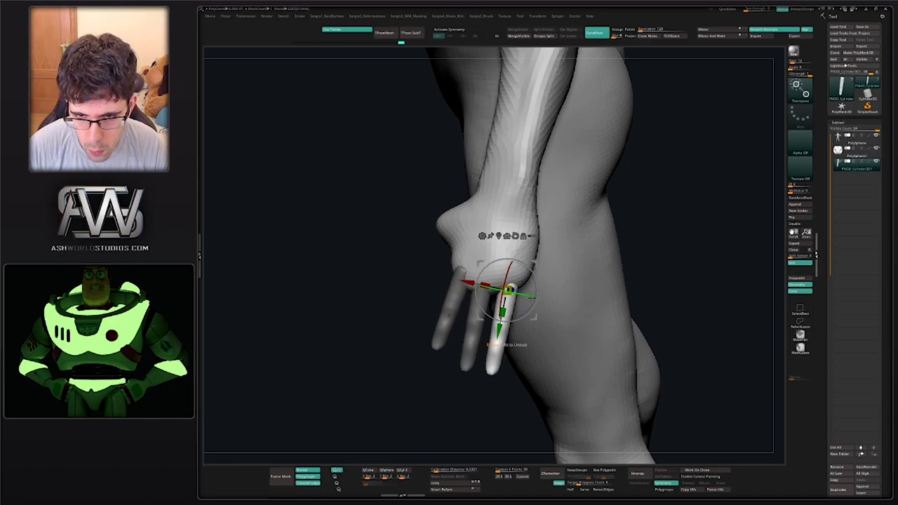
pyautogui.moveTo(523, 299)
pyautogui.mouseDown()
pyautogui.moveTo(531, 299)
pyautogui.moveTo(503, 304)
pyautogui.mouseUp()
# Lift a fourth finger copy into place and set the pivot at the wrist for the thumb
pyautogui.moveTo(537, 271); pyautogui.dragTo(456, 302)
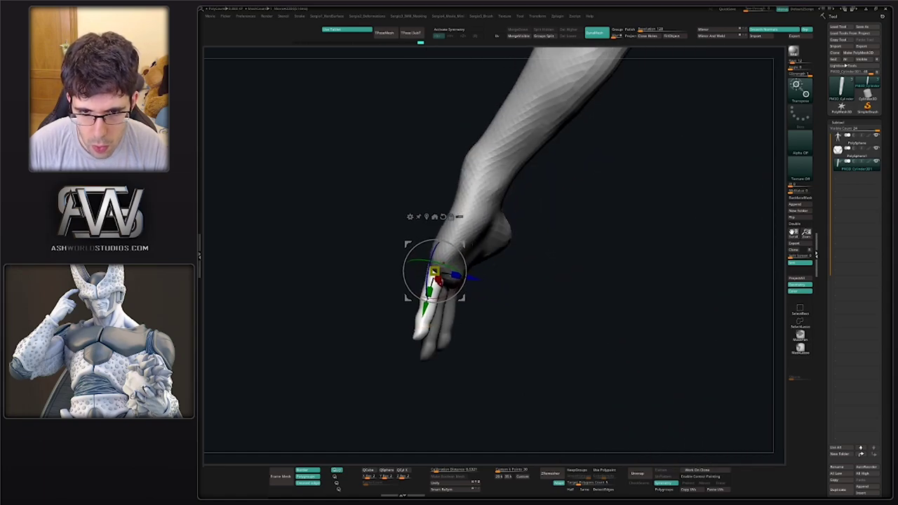
pyautogui.moveTo(476, 272)
pyautogui.mouseDown()
pyautogui.moveTo(498, 239)
pyautogui.moveTo(535, 225)
pyautogui.moveTo(559, 231)
pyautogui.mouseUp()
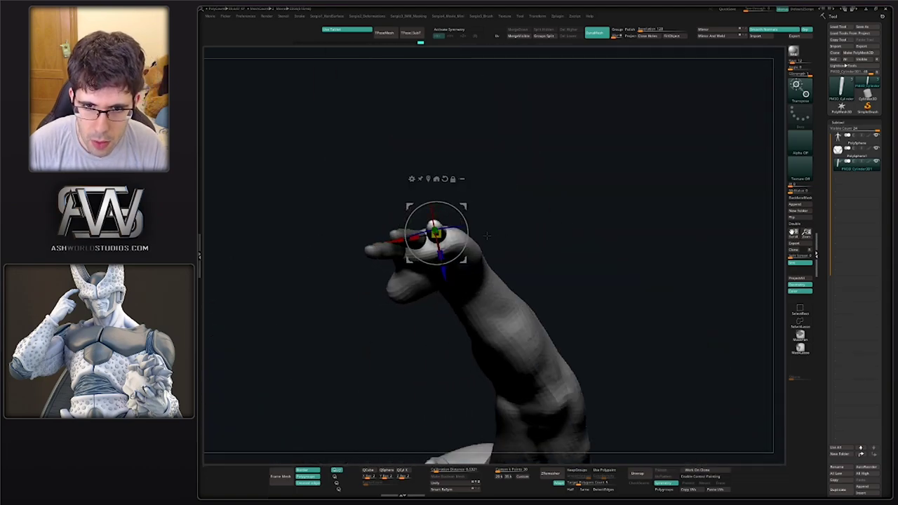
pyautogui.moveTo(436, 233)
pyautogui.keyDown('alt'); pyautogui.mouseDown()
pyautogui.moveTo(478, 226)
pyautogui.moveTo(520, 267)
pyautogui.moveTo(462, 245)
pyautogui.mouseUp(); pyautogui.keyUp('alt')
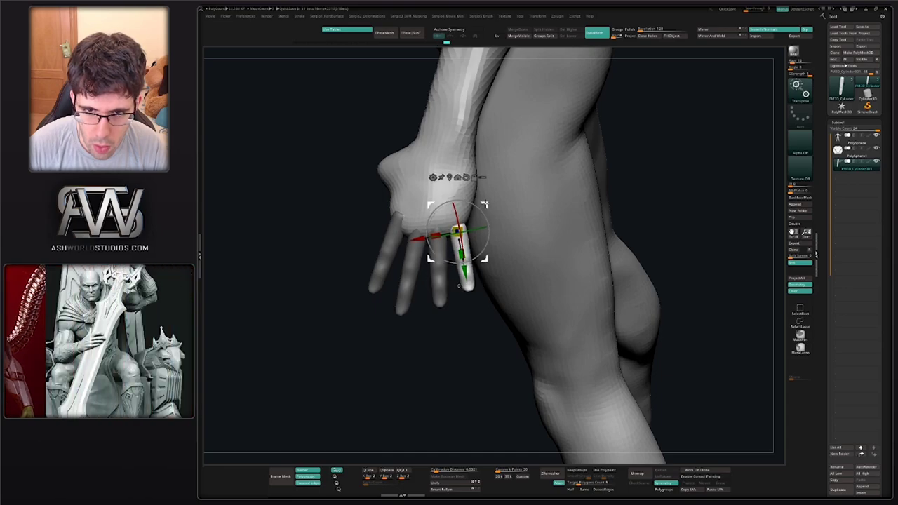
pyautogui.moveTo(481, 212); pyautogui.dragTo(482, 196)
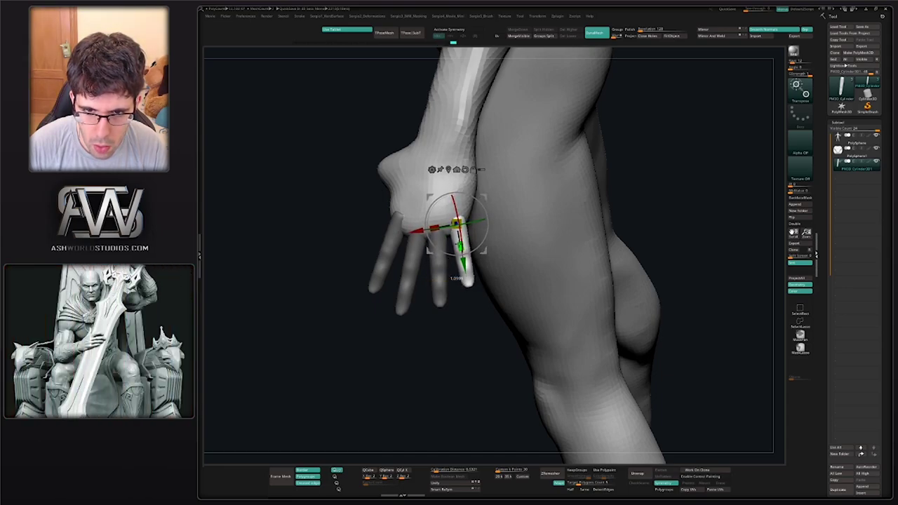
pyautogui.moveTo(473, 280); pyautogui.dragTo(489, 247)
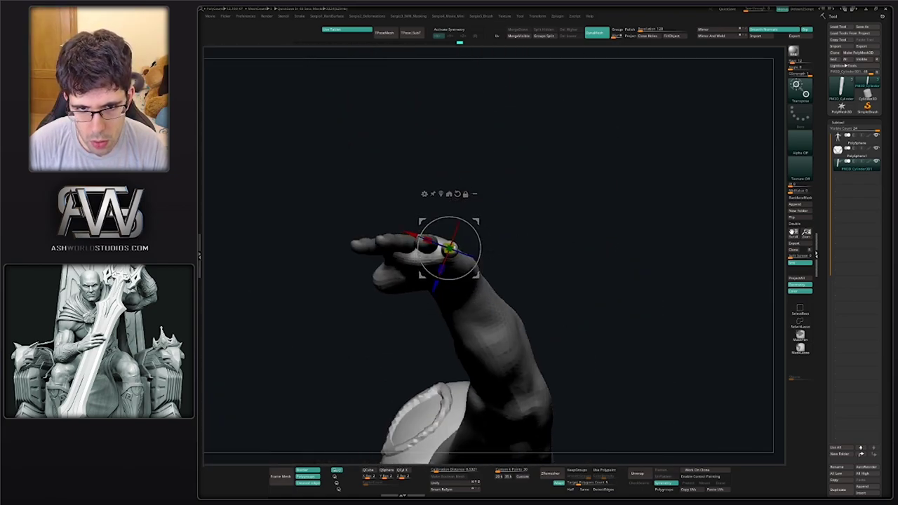
pyautogui.moveTo(521, 230); pyautogui.dragTo(524, 273)
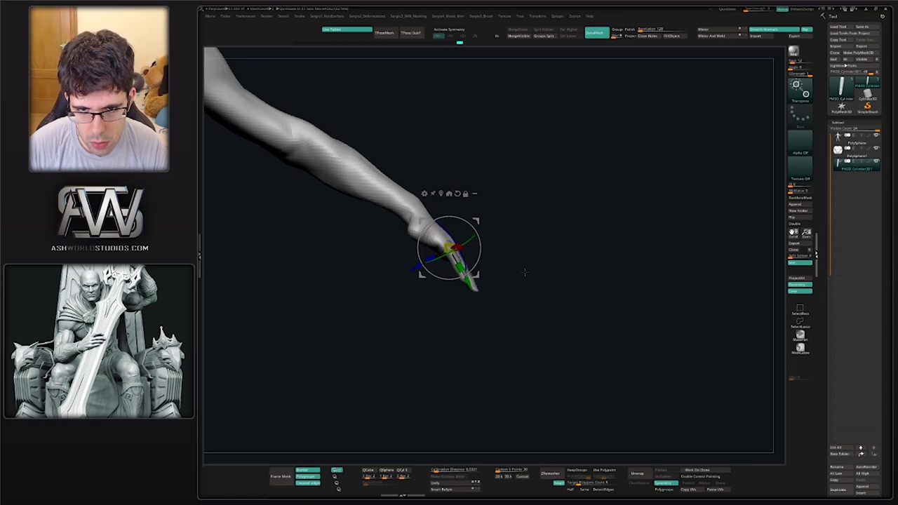
pyautogui.moveTo(523, 287); pyautogui.dragTo(525, 302)
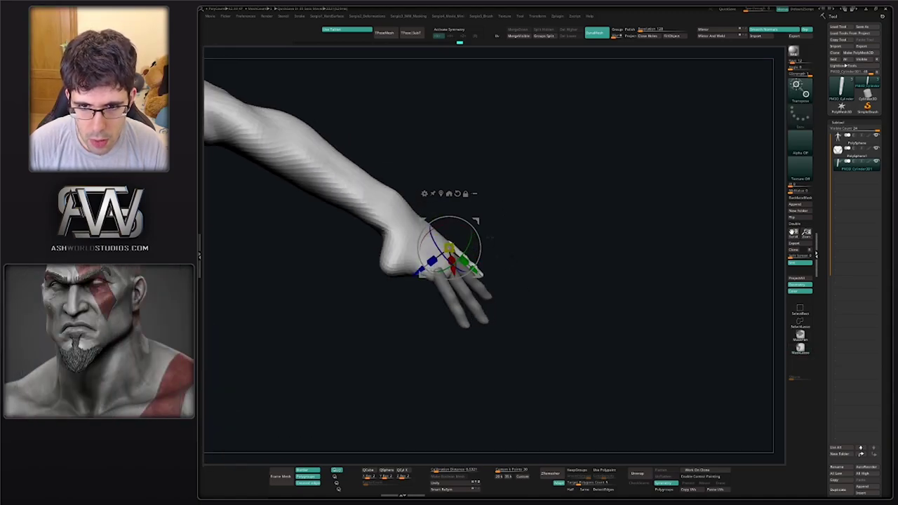
pyautogui.moveTo(489, 238)
pyautogui.mouseDown()
pyautogui.moveTo(491, 267)
pyautogui.moveTo(366, 294)
pyautogui.mouseUp()
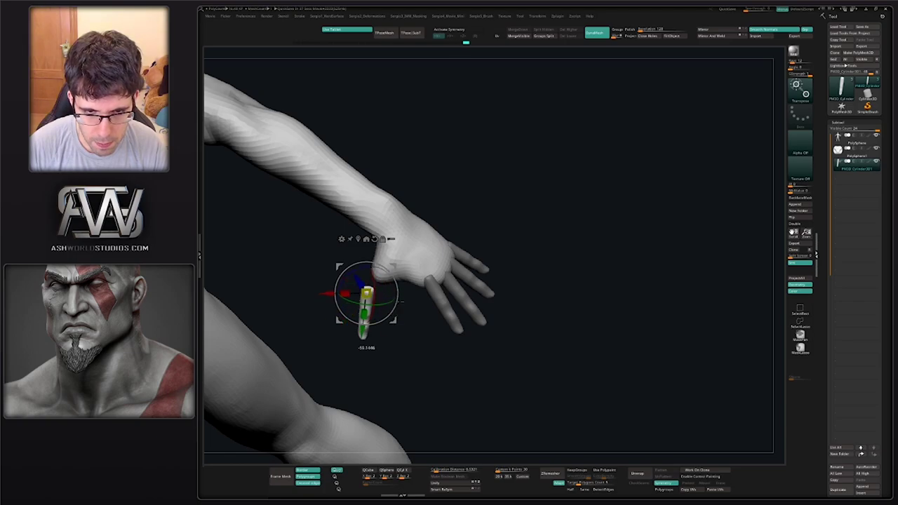
# Rotate the extra copy around the wrist pivot into an angled thumb at the hand's side
pyautogui.moveTo(359, 264)
pyautogui.mouseDown()
pyautogui.moveTo(395, 264)
pyautogui.moveTo(351, 244)
pyautogui.mouseUp()
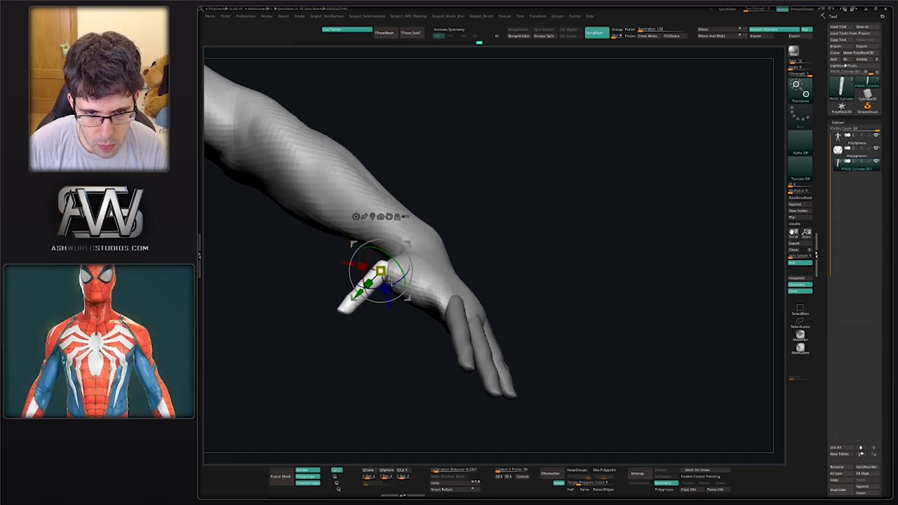
pyautogui.moveTo(392, 281); pyautogui.dragTo(379, 279)
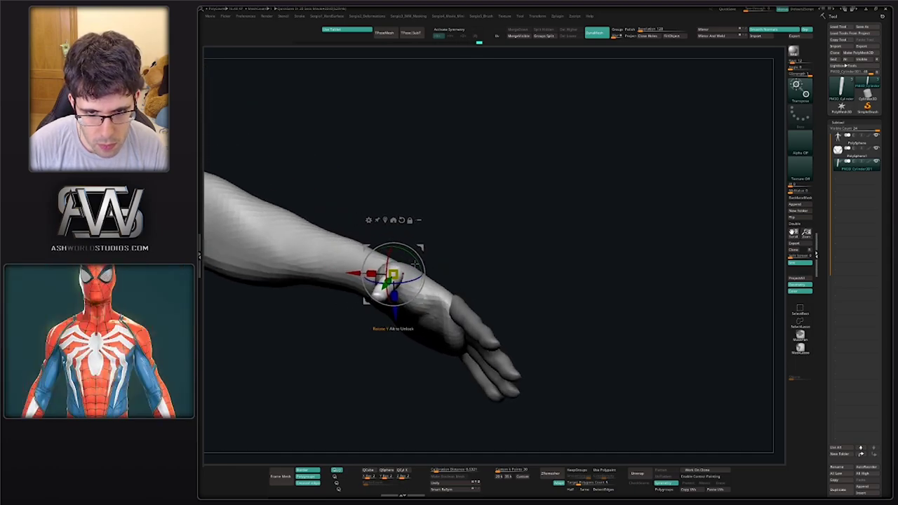
pyautogui.moveTo(415, 265)
pyautogui.mouseDown()
pyautogui.moveTo(392, 274)
pyautogui.moveTo(433, 227)
pyautogui.moveTo(428, 235)
pyautogui.mouseUp()
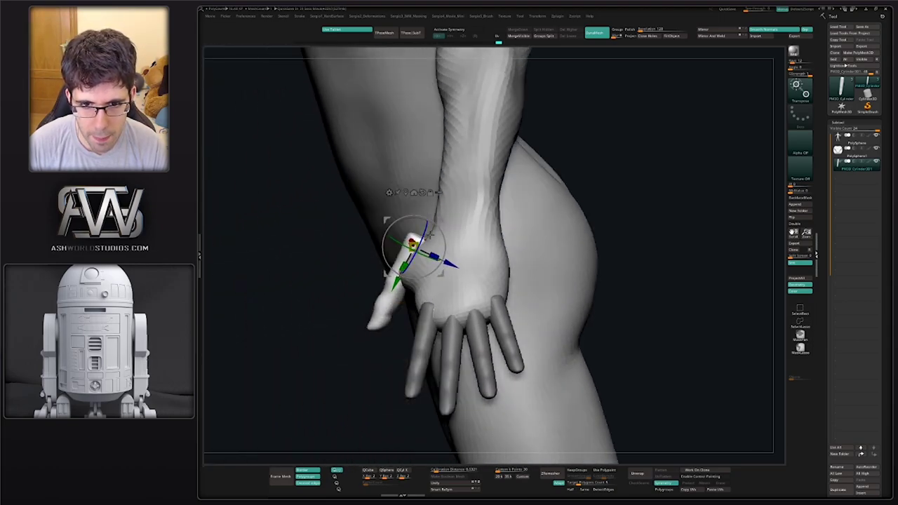
pyautogui.moveTo(446, 222); pyautogui.dragTo(516, 289)
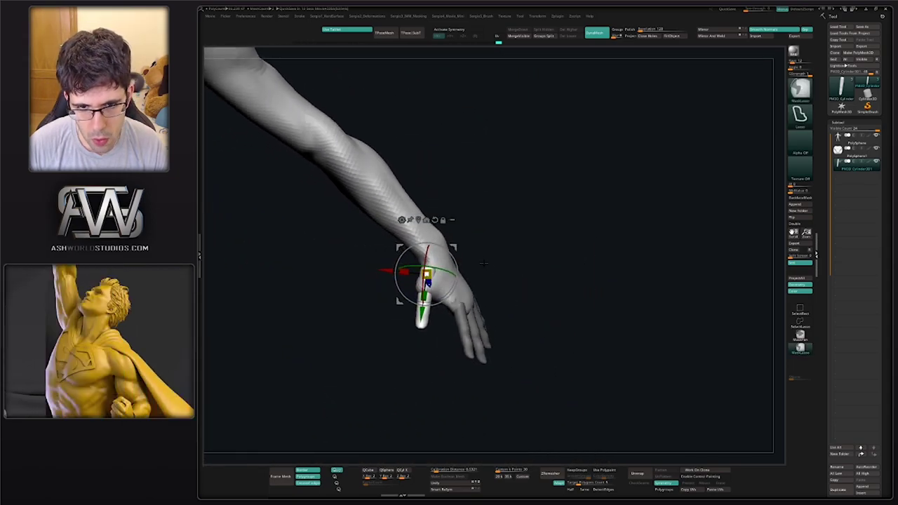
pyautogui.press('q')
pyautogui.moveTo(516, 289)
pyautogui.mouseDown()
pyautogui.moveTo(437, 276)
pyautogui.moveTo(577, 197)
pyautogui.moveTo(551, 176)
pyautogui.moveTo(569, 208)
pyautogui.mouseUp()
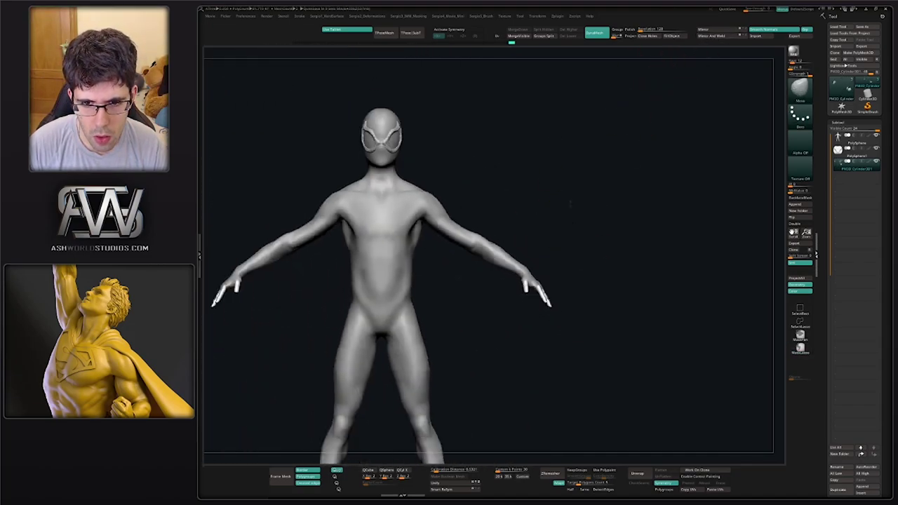
# Select the body mesh, smooth the upper arm, and view the back from a three-quarter angle
pyautogui.keyDown('alt'); pyautogui.moveTo(446, 237); pyautogui.dragTo(464, 263); pyautogui.keyUp('alt')
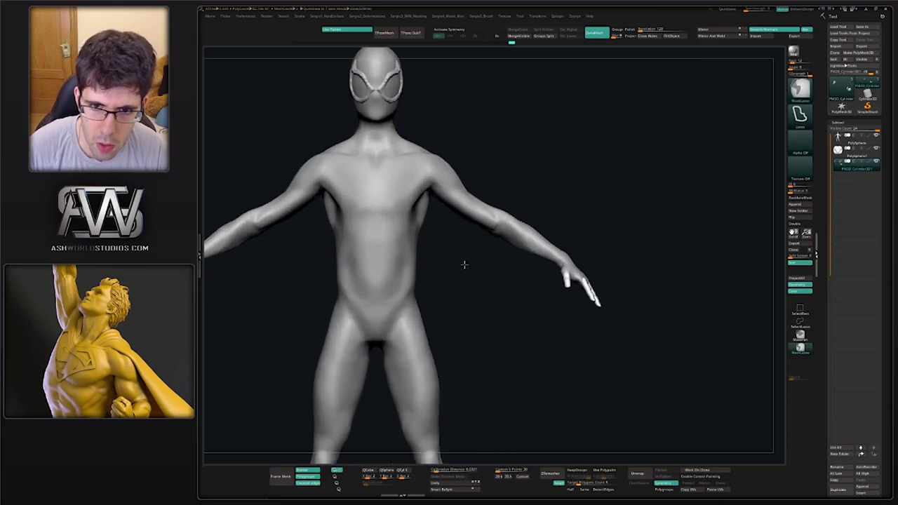
pyautogui.keyDown('alt'); pyautogui.click(464, 263); pyautogui.keyUp('alt')
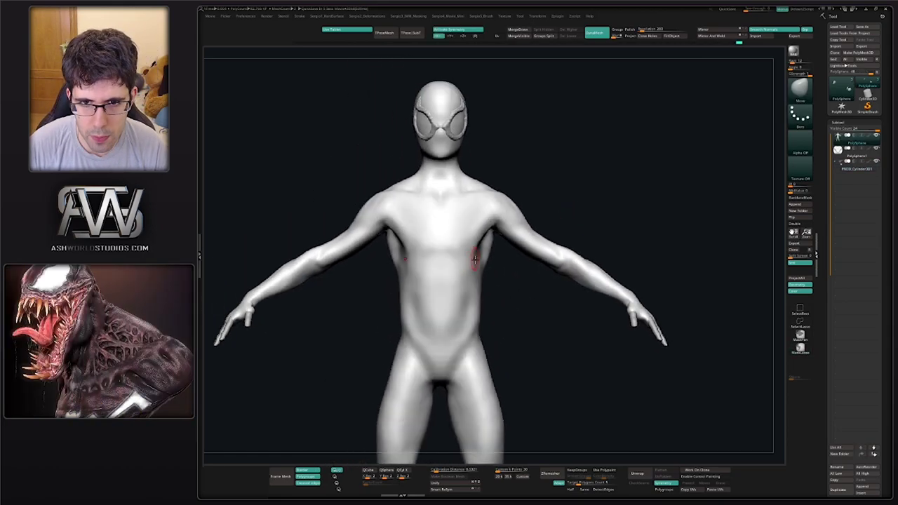
pyautogui.moveTo(470, 260)
pyautogui.mouseDown()
pyautogui.moveTo(484, 259)
pyautogui.moveTo(413, 241)
pyautogui.moveTo(404, 200)
pyautogui.moveTo(411, 206)
pyautogui.mouseUp()
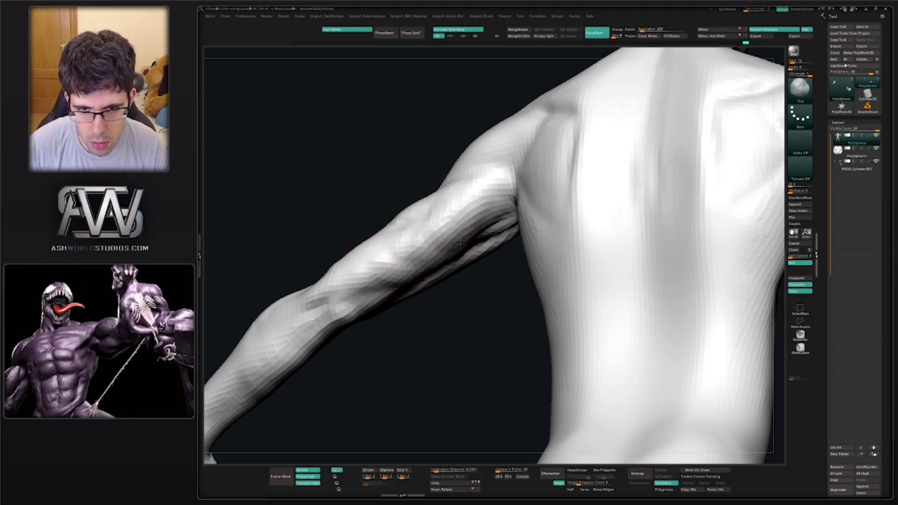
pyautogui.keyDown('shift'); pyautogui.moveTo(461, 243); pyautogui.dragTo(491, 203); pyautogui.keyUp('shift')
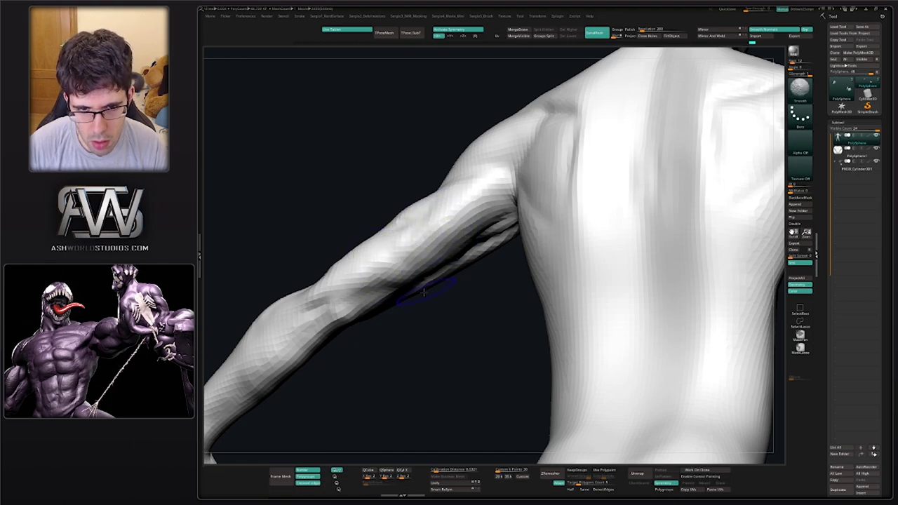
pyautogui.moveTo(423, 292)
pyautogui.mouseDown(button='right')
pyautogui.moveTo(360, 290)
pyautogui.moveTo(360, 270)
pyautogui.moveTo(381, 290)
pyautogui.mouseUp(button='right')
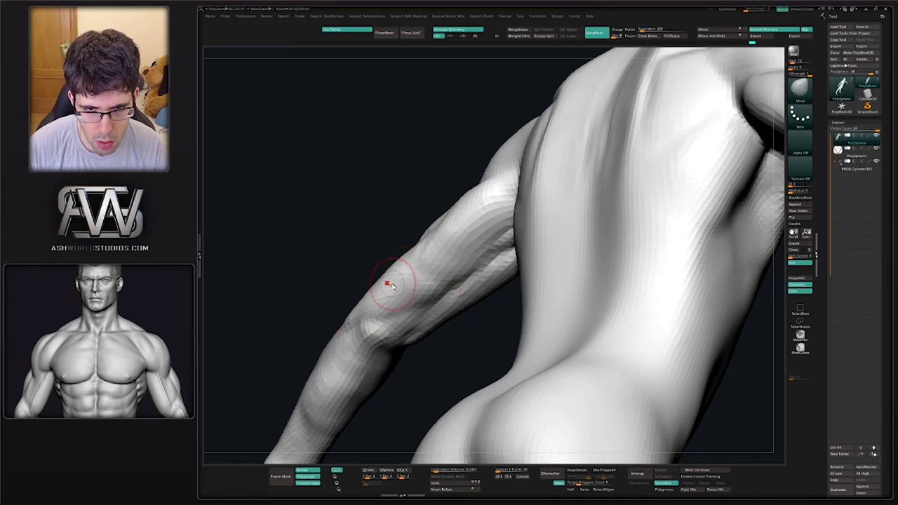
pyautogui.press('f')
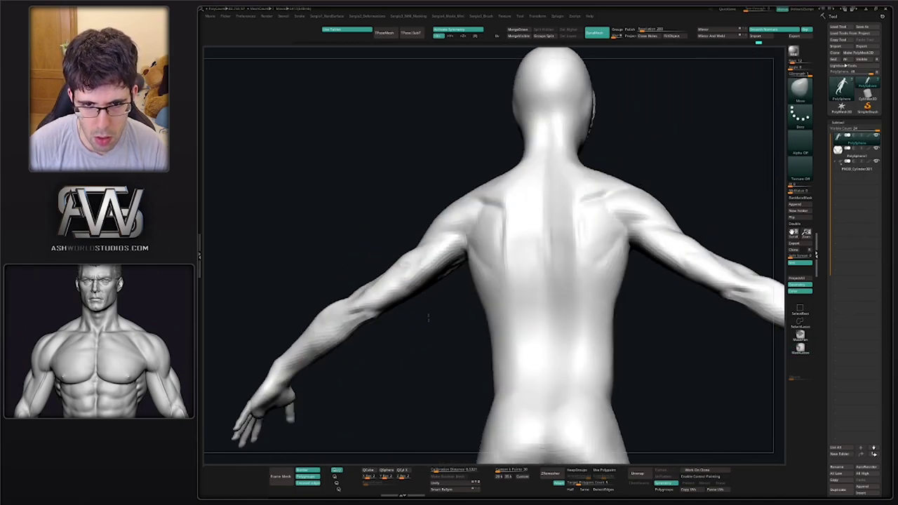
pyautogui.moveTo(380, 310)
pyautogui.mouseDown(button='right')
pyautogui.moveTo(411, 256)
pyautogui.moveTo(430, 277)
pyautogui.moveTo(449, 276)
pyautogui.mouseUp(button='right')
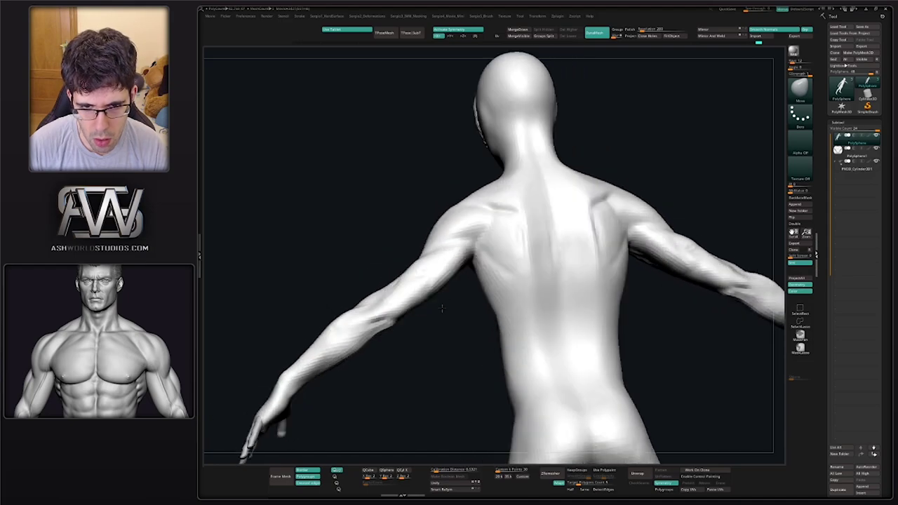
pyautogui.keyDown('alt'); pyautogui.moveTo(386, 344); pyautogui.dragTo(429, 292); pyautogui.keyUp('alt')
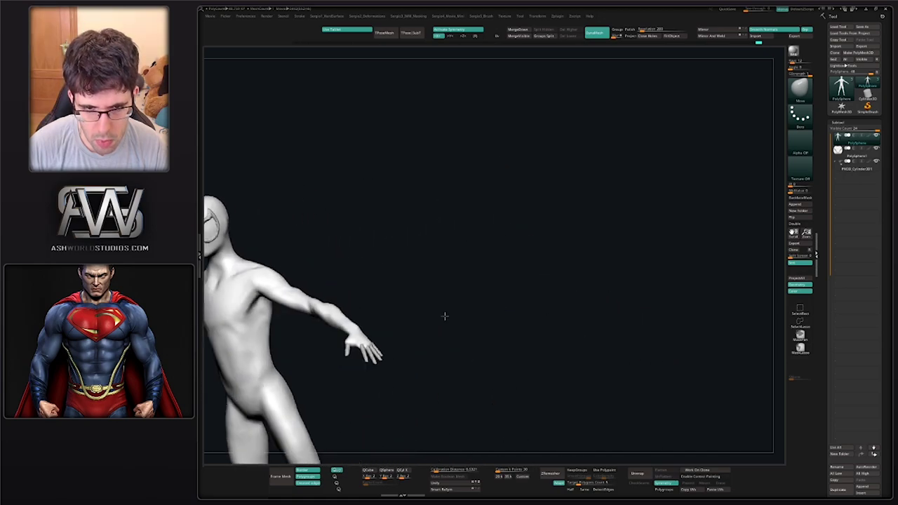
pyautogui.moveTo(379, 331)
pyautogui.mouseDown()
pyautogui.moveTo(389, 298)
pyautogui.moveTo(411, 311)
pyautogui.moveTo(425, 302)
pyautogui.moveTo(401, 291)
pyautogui.moveTo(356, 236)
pyautogui.moveTo(377, 234)
pyautogui.moveTo(379, 252)
pyautogui.moveTo(357, 251)
pyautogui.moveTo(353, 265)
pyautogui.moveTo(326, 276)
pyautogui.moveTo(357, 276)
pyautogui.moveTo(321, 287)
pyautogui.moveTo(326, 266)
pyautogui.moveTo(369, 249)
pyautogui.moveTo(380, 257)
pyautogui.mouseUp()
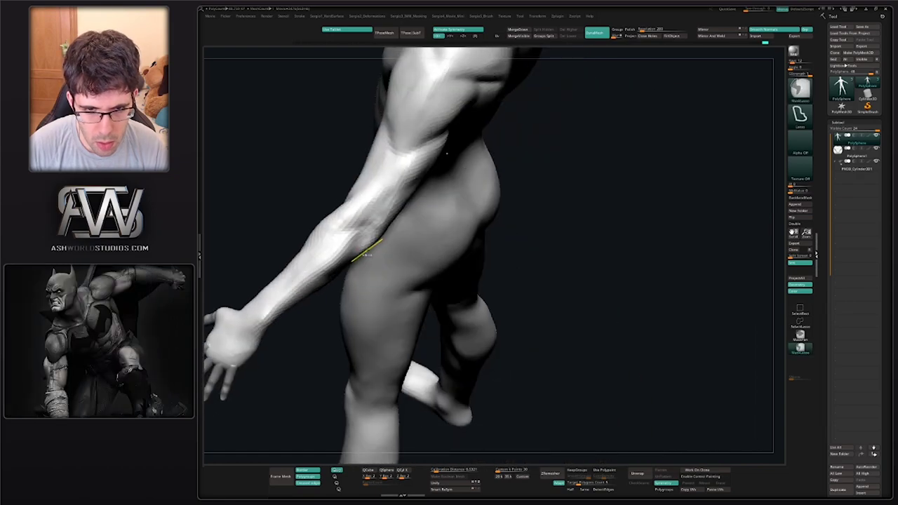
pyautogui.hotkey('ctrl', 'shift')
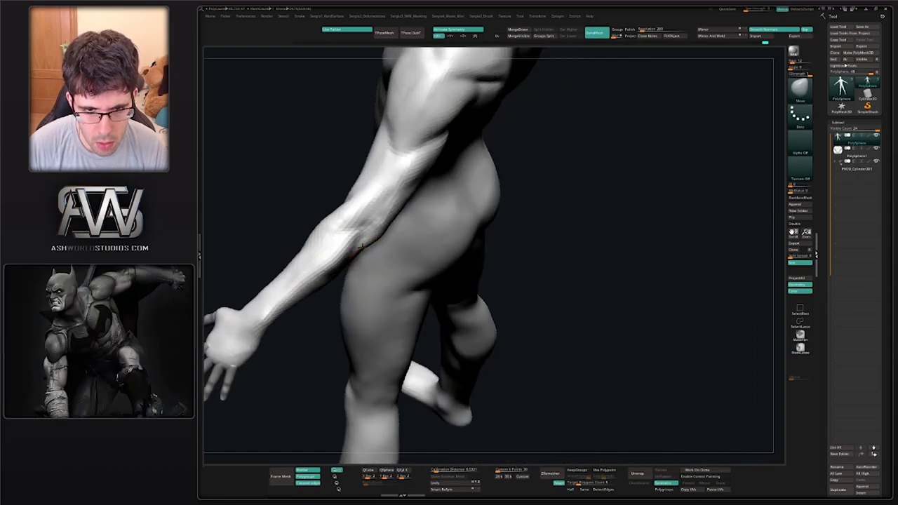
pyautogui.press('shift')
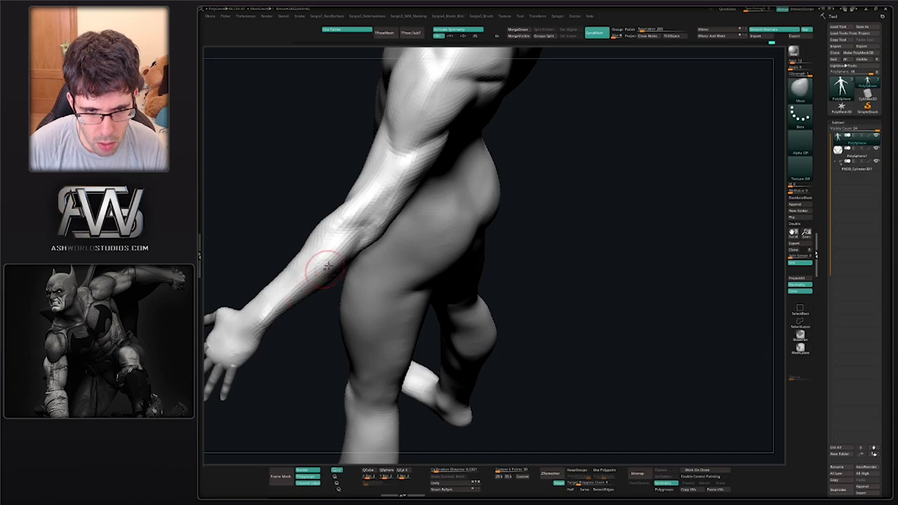
pyautogui.moveTo(327, 265)
pyautogui.mouseDown()
pyautogui.moveTo(393, 330)
pyautogui.moveTo(334, 268)
pyautogui.mouseUp()
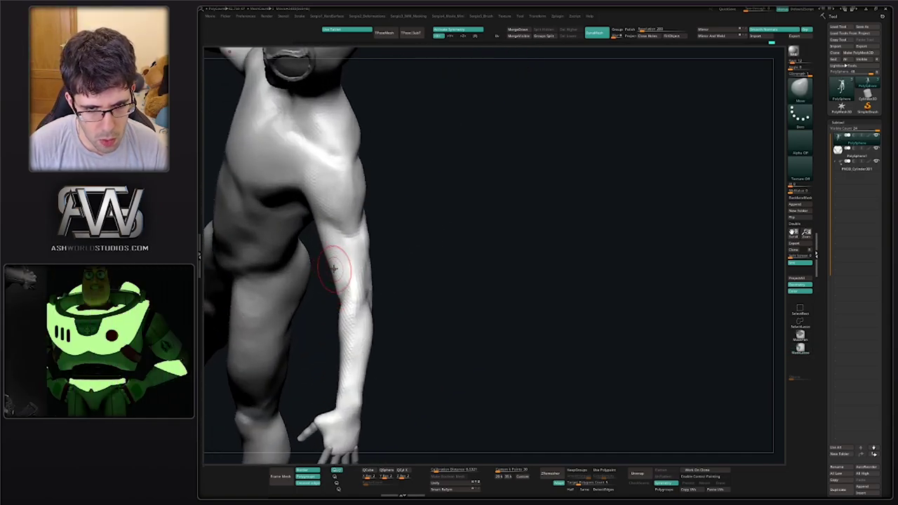
pyautogui.moveTo(331, 267)
pyautogui.mouseDown()
pyautogui.moveTo(335, 300)
pyautogui.moveTo(327, 295)
pyautogui.moveTo(346, 280)
pyautogui.mouseUp()
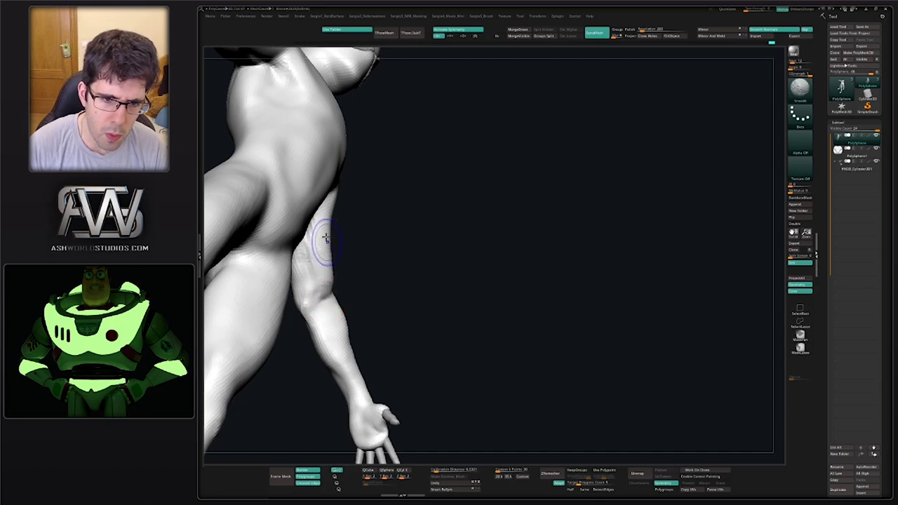
pyautogui.moveTo(321, 287); pyautogui.dragTo(317, 236)
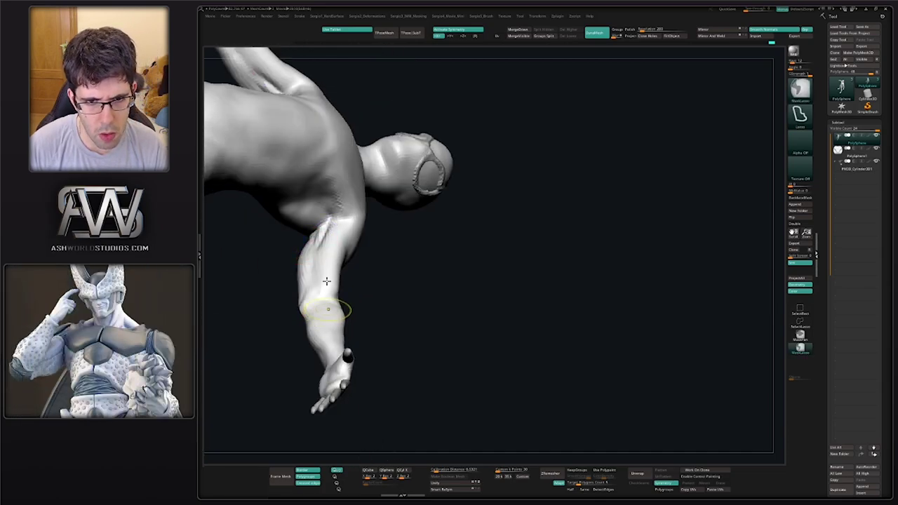
pyautogui.moveTo(327, 282)
pyautogui.mouseDown()
pyautogui.moveTo(423, 251)
pyautogui.moveTo(412, 232)
pyautogui.moveTo(386, 310)
pyautogui.mouseUp()
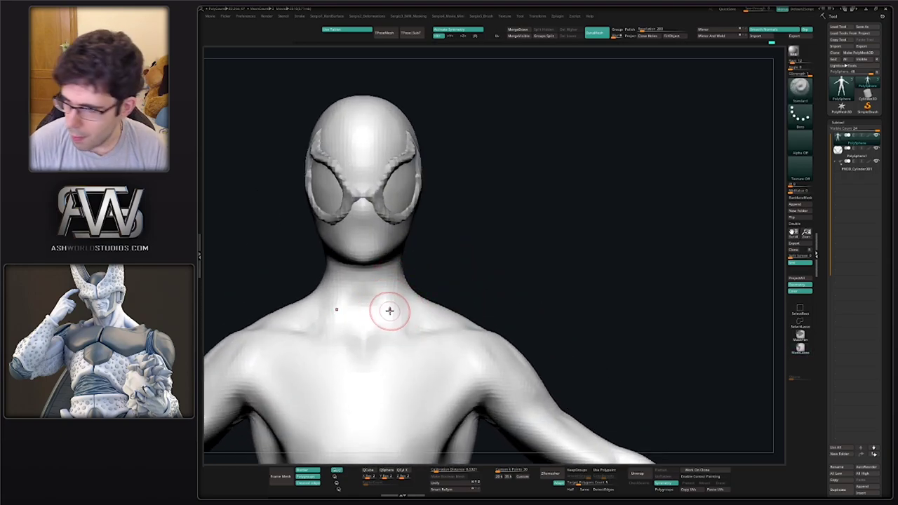
# Mark a line across the neck base and sculpt neck muscle forms with a new brush
pyautogui.moveTo(329, 260); pyautogui.dragTo(396, 260)
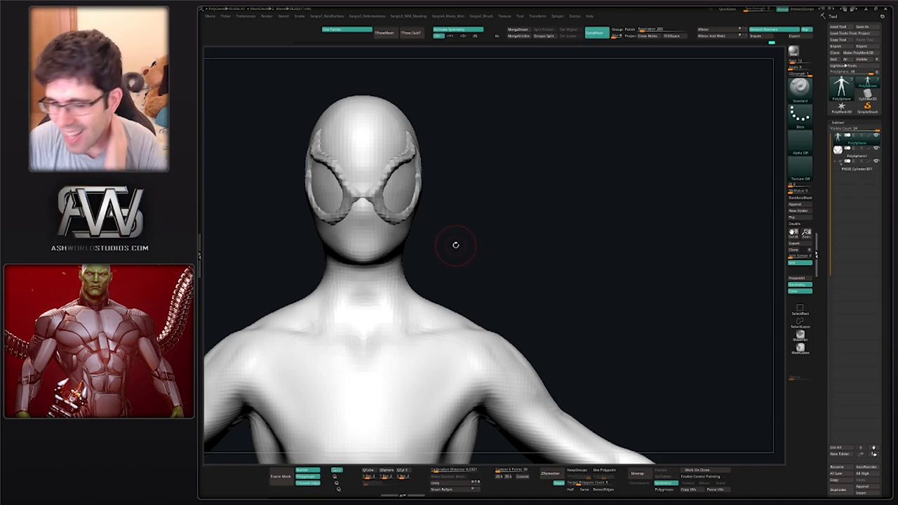
pyautogui.moveTo(455, 245); pyautogui.dragTo(448, 250)
pyautogui.press('b')
pyautogui.press('d')
pyautogui.press('s')
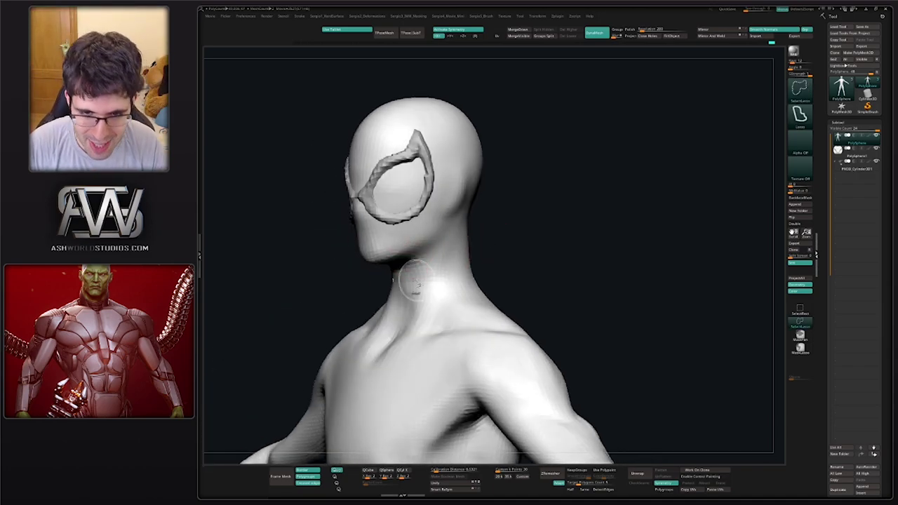
pyautogui.moveTo(434, 302)
pyautogui.mouseDown()
pyautogui.moveTo(411, 330)
pyautogui.moveTo(401, 321)
pyautogui.mouseUp()
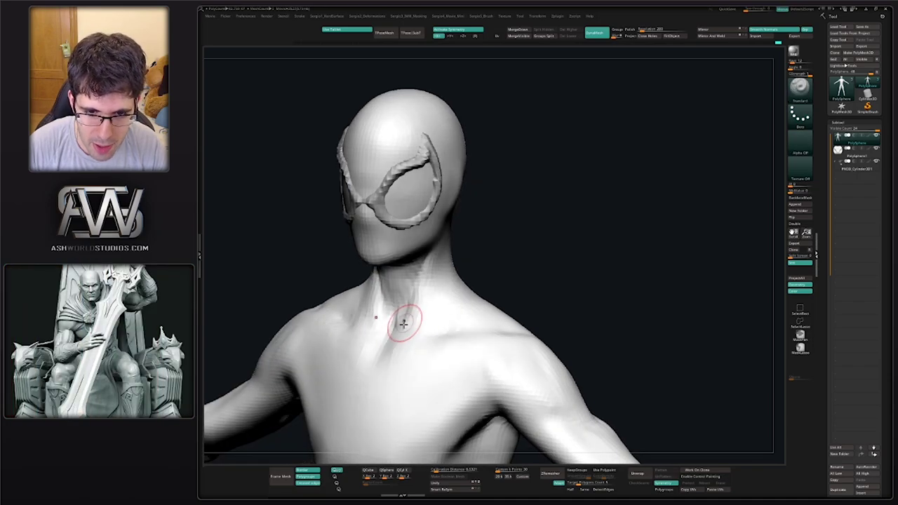
pyautogui.moveTo(411, 281)
pyautogui.mouseDown()
pyautogui.moveTo(412, 307)
pyautogui.moveTo(444, 255)
pyautogui.mouseUp()
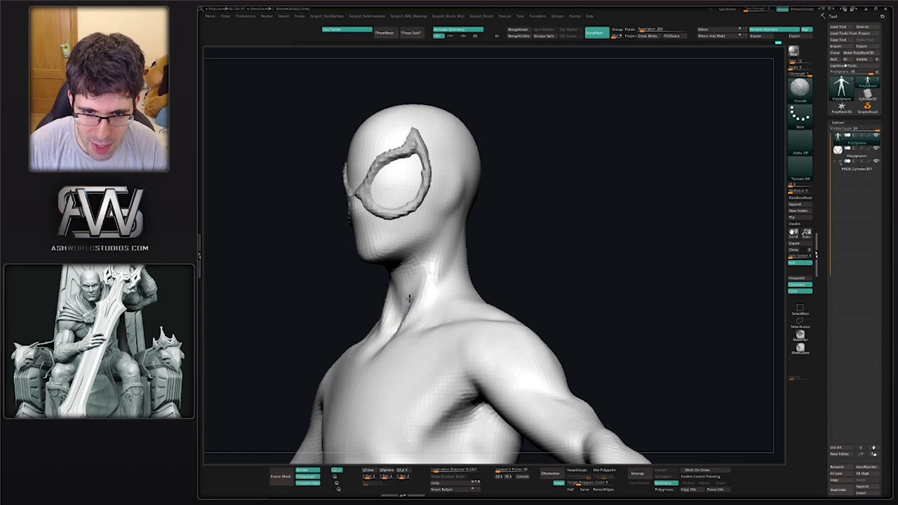
pyautogui.moveTo(409, 298); pyautogui.dragTo(417, 281)
pyautogui.moveTo(410, 294); pyautogui.dragTo(428, 243, button='right')
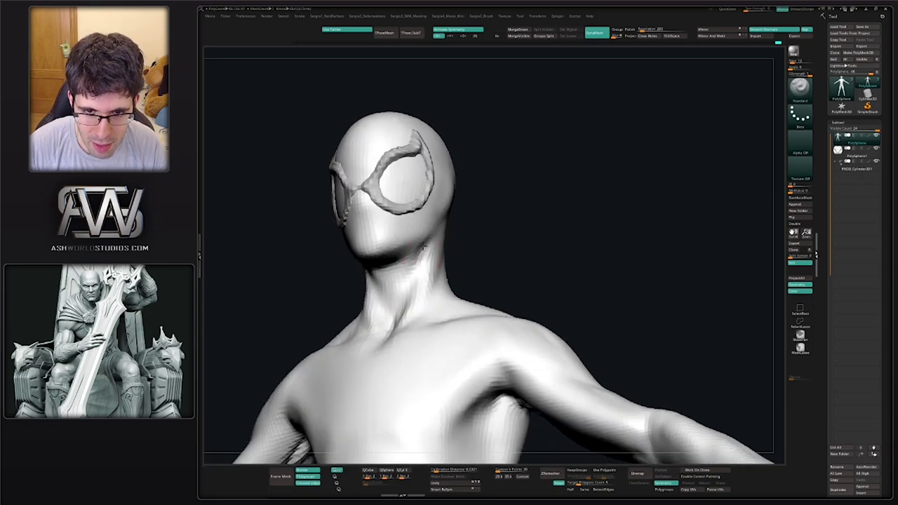
# Smooth the neck and chest surfaces, then frame the whole figure
pyautogui.press('shift')
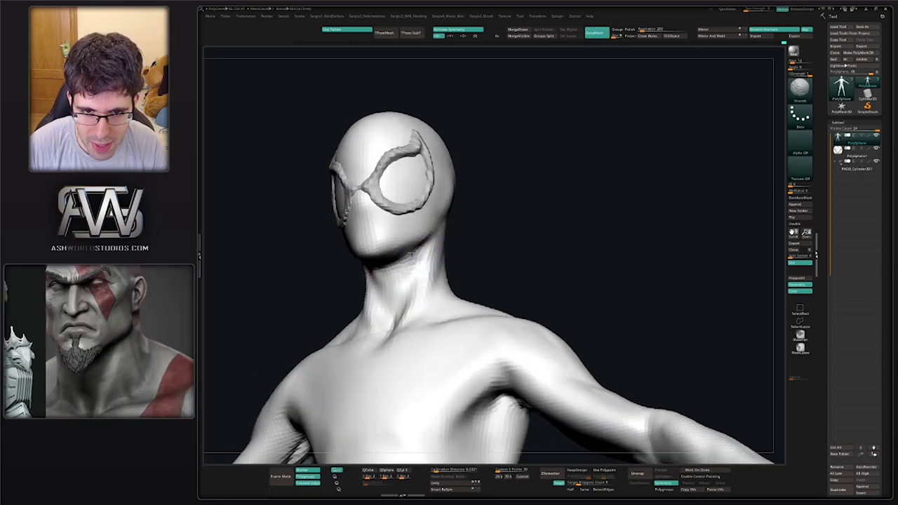
pyautogui.moveTo(429, 319); pyautogui.dragTo(408, 254, button='right')
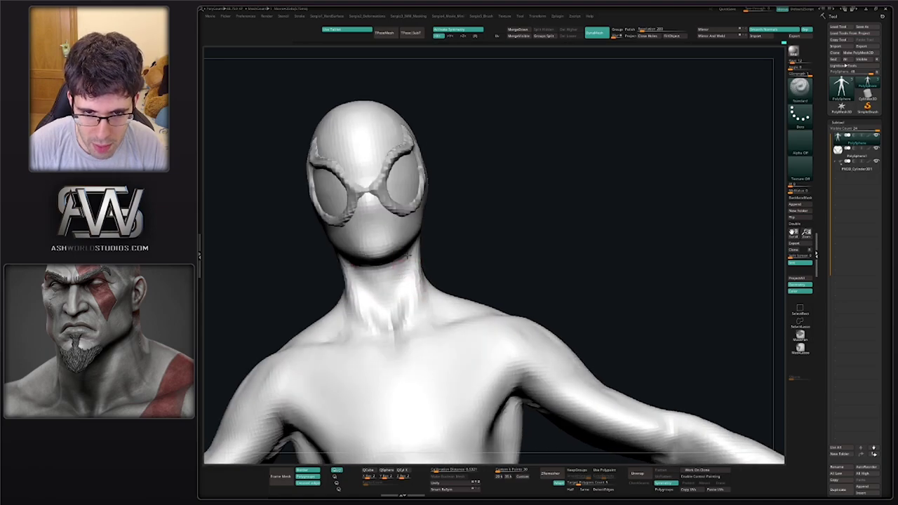
pyautogui.moveTo(421, 309); pyautogui.dragTo(422, 265, button='right')
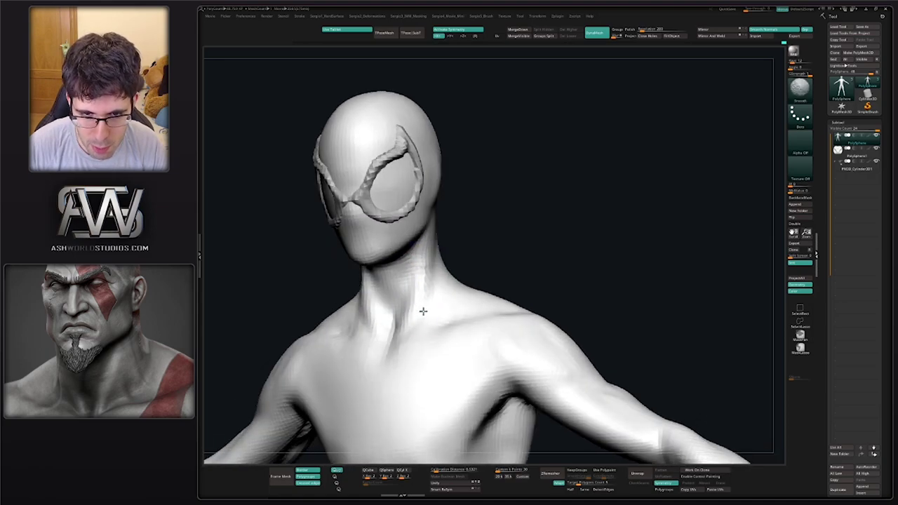
pyautogui.moveTo(423, 311)
pyautogui.mouseDown(button='right')
pyautogui.moveTo(424, 281)
pyautogui.moveTo(449, 227)
pyautogui.moveTo(456, 307)
pyautogui.moveTo(420, 291)
pyautogui.moveTo(426, 320)
pyautogui.moveTo(418, 294)
pyautogui.mouseUp(button='right')
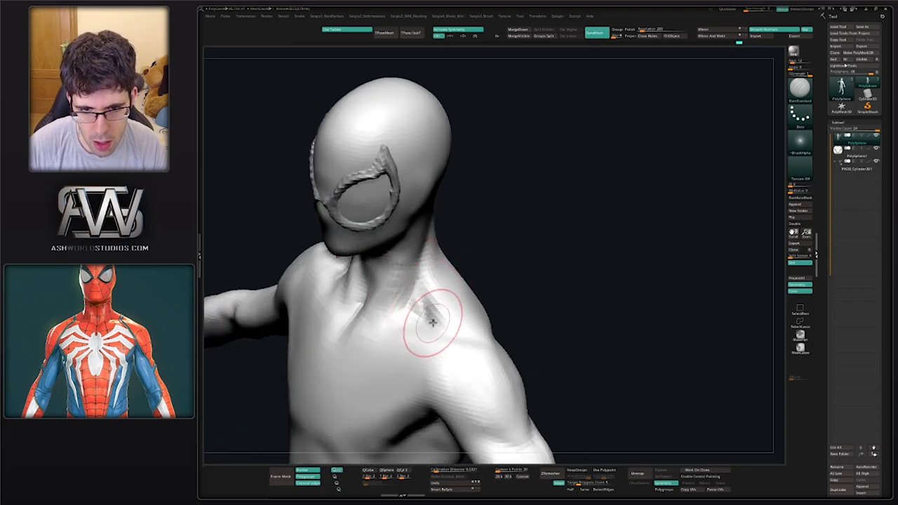
pyautogui.moveTo(400, 344)
pyautogui.mouseDown(button='right')
pyautogui.moveTo(439, 281)
pyautogui.moveTo(443, 304)
pyautogui.moveTo(409, 276)
pyautogui.moveTo(392, 309)
pyautogui.moveTo(457, 276)
pyautogui.moveTo(451, 264)
pyautogui.moveTo(451, 311)
pyautogui.moveTo(421, 330)
pyautogui.mouseUp(button='right')
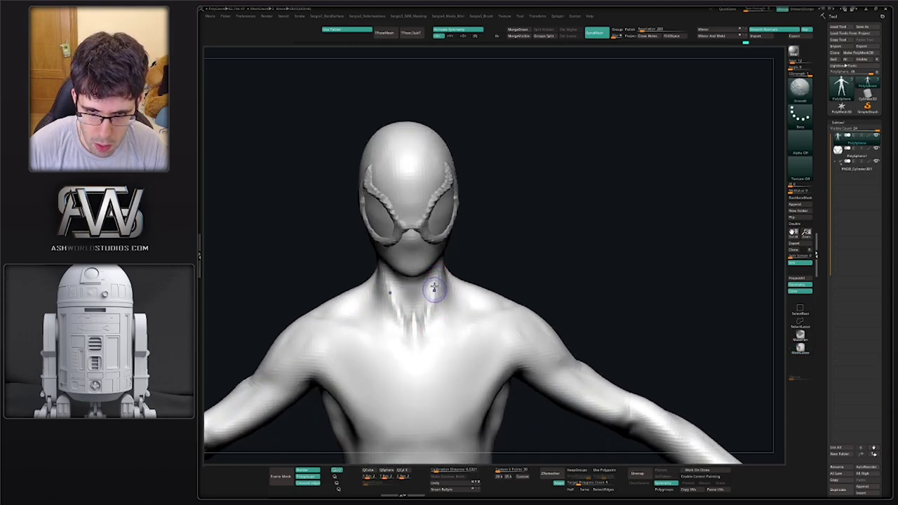
pyautogui.press('f')
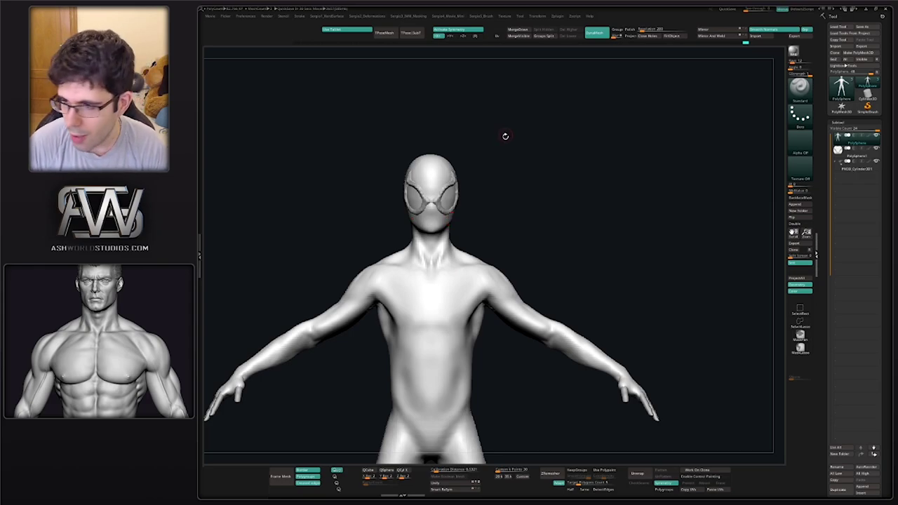
pyautogui.moveTo(556, 181); pyautogui.dragTo(462, 247)
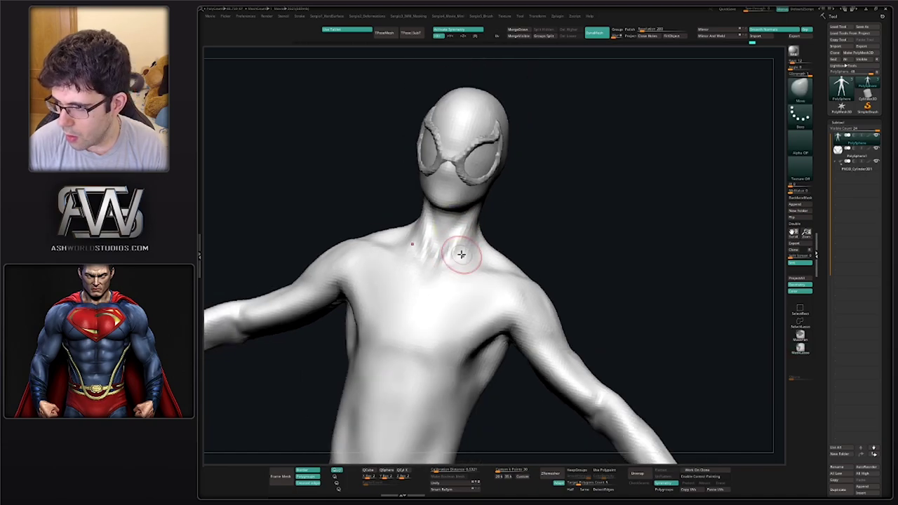
pyautogui.moveTo(461, 255)
pyautogui.mouseDown(button='right')
pyautogui.moveTo(428, 251)
pyautogui.moveTo(459, 208)
pyautogui.mouseUp(button='right')
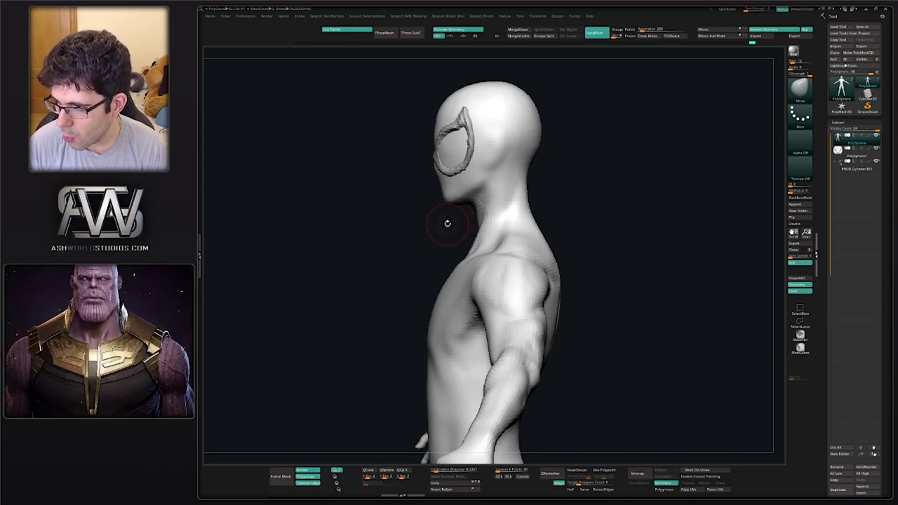
pyautogui.moveTo(444, 221)
pyautogui.mouseDown(button='right')
pyautogui.moveTo(478, 259)
pyautogui.moveTo(467, 245)
pyautogui.mouseUp(button='right')
pyautogui.scroll(-2, 478, 259)
pyautogui.scroll(3, 498, 239)
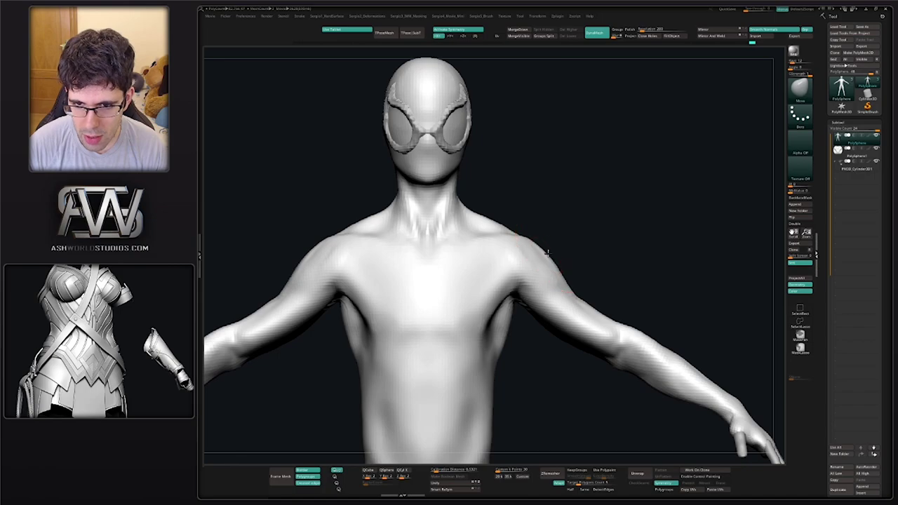
pyautogui.moveTo(542, 226); pyautogui.dragTo(499, 230, button='right')
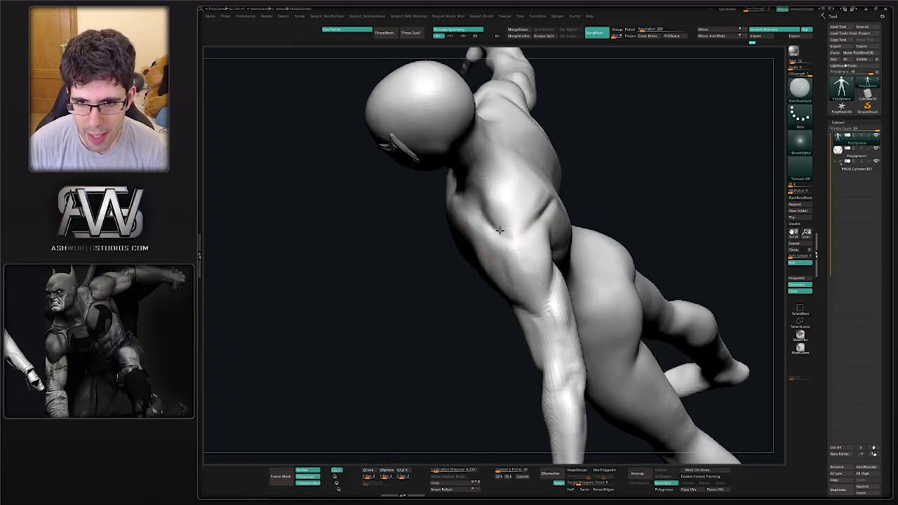
# Smooth both shoulders on the figure's back symmetrically, ending in a raised rear three-quarter view
pyautogui.press('shift')
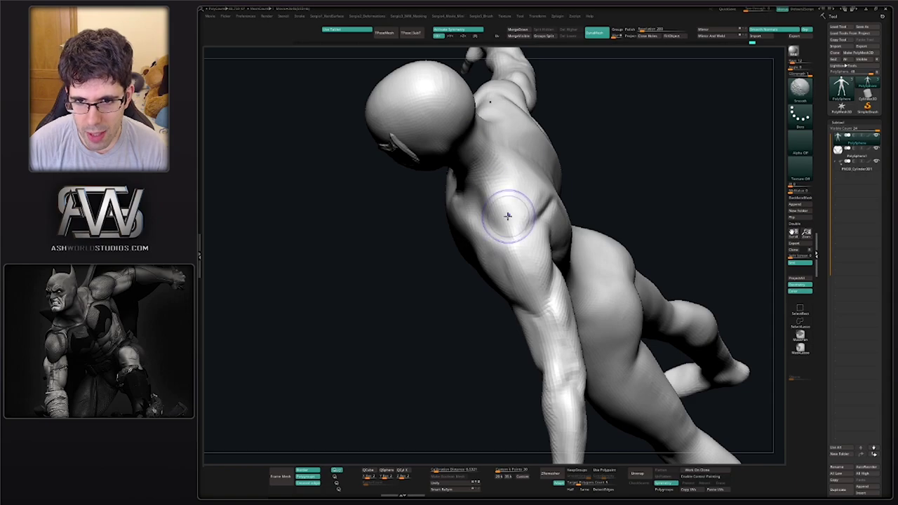
pyautogui.moveTo(508, 216)
pyautogui.mouseDown(button='right')
pyautogui.moveTo(501, 201)
pyautogui.moveTo(528, 210)
pyautogui.moveTo(491, 210)
pyautogui.moveTo(497, 230)
pyautogui.mouseUp(button='right')
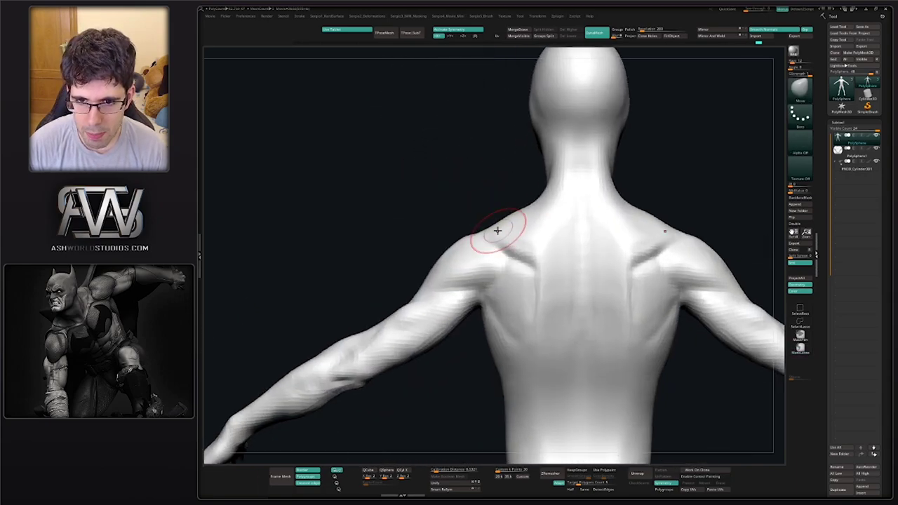
pyautogui.keyDown('shift'); pyautogui.moveTo(497, 230); pyautogui.dragTo(489, 232); pyautogui.keyUp('shift')
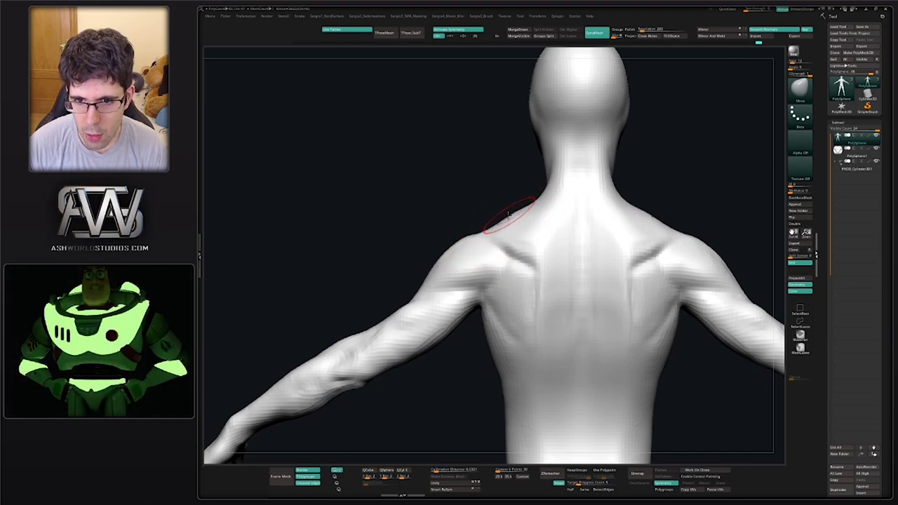
pyautogui.moveTo(508, 214)
pyautogui.mouseDown(button='right')
pyautogui.moveTo(470, 245)
pyautogui.moveTo(496, 240)
pyautogui.mouseUp(button='right')
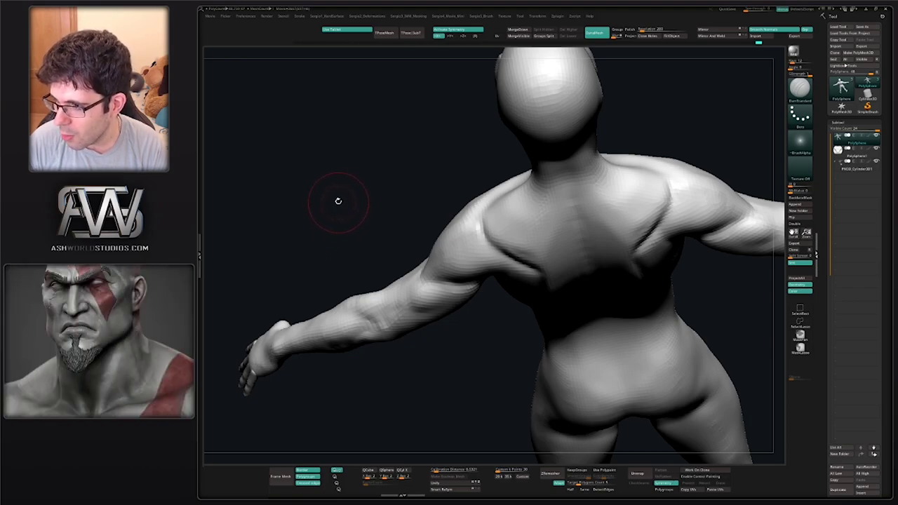
# Carve V-shaped suit-seam grooves across the upper back with DamStandard, softening the lower groove
pyautogui.keyDown('shift'); pyautogui.moveTo(338, 200); pyautogui.dragTo(485, 220); pyautogui.keyUp('shift')
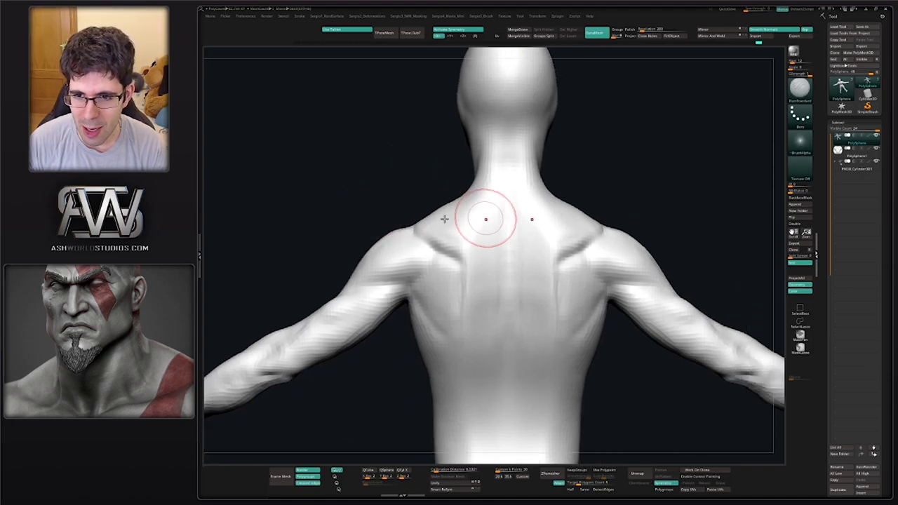
pyautogui.moveTo(468, 260)
pyautogui.mouseDown()
pyautogui.moveTo(473, 298)
pyautogui.moveTo(435, 385)
pyautogui.mouseUp()
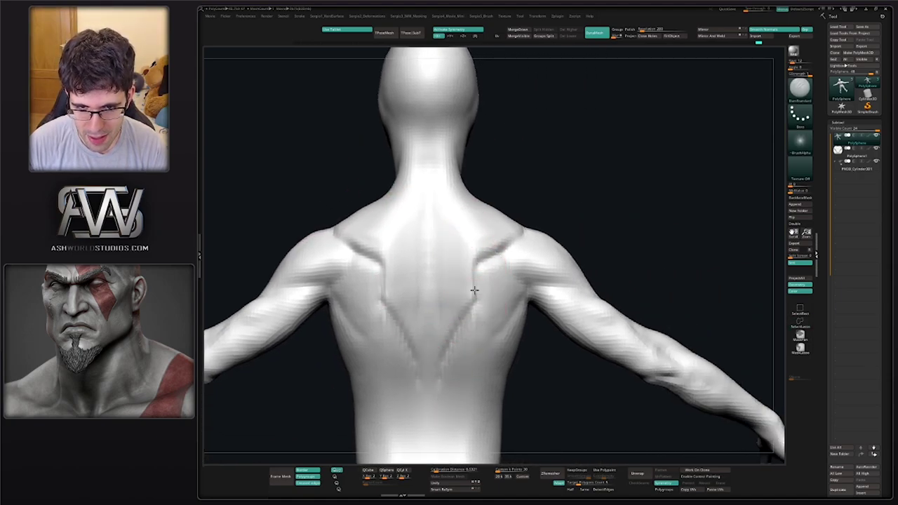
pyautogui.moveTo(474, 290)
pyautogui.mouseDown()
pyautogui.moveTo(491, 254)
pyautogui.moveTo(470, 244)
pyautogui.mouseUp()
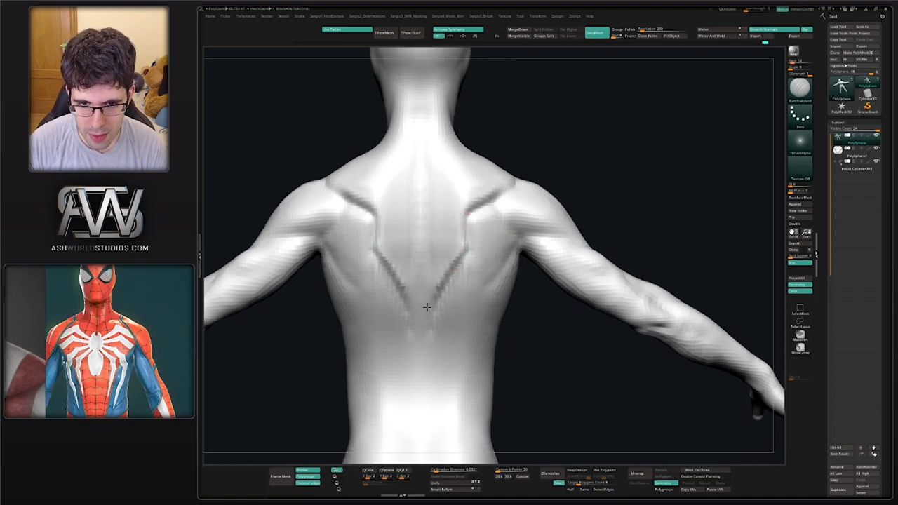
pyautogui.keyDown('shift'); pyautogui.moveTo(445, 306); pyautogui.dragTo(471, 244); pyautogui.keyUp('shift')
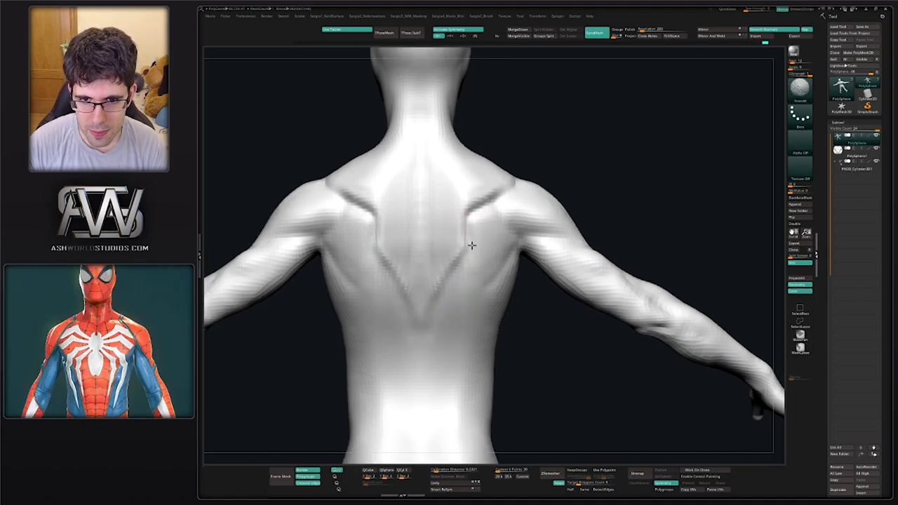
# Build up and smooth muscle over the shoulder blades, then frame the whole back in view
pyautogui.moveTo(492, 271); pyautogui.dragTo(502, 270, button='right')
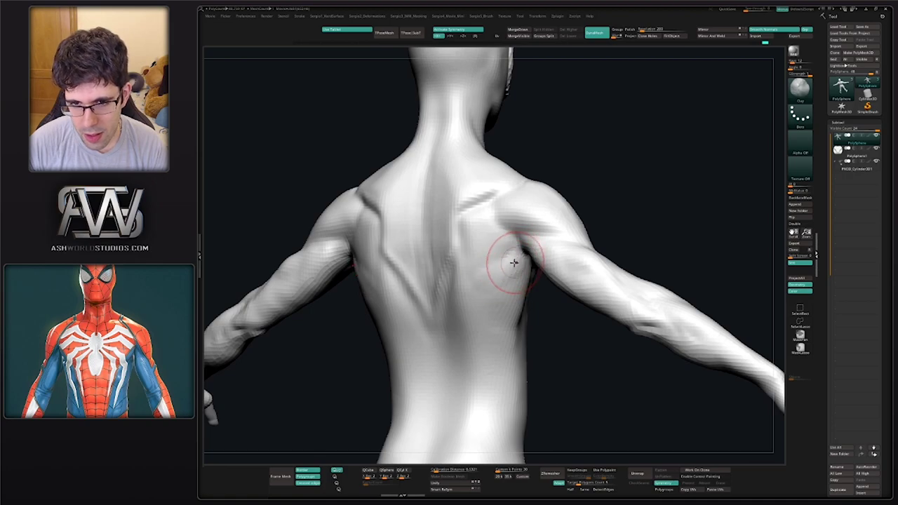
pyautogui.moveTo(497, 262)
pyautogui.mouseDown()
pyautogui.moveTo(536, 261)
pyautogui.moveTo(516, 277)
pyautogui.moveTo(513, 262)
pyautogui.moveTo(521, 265)
pyautogui.moveTo(491, 267)
pyautogui.mouseUp()
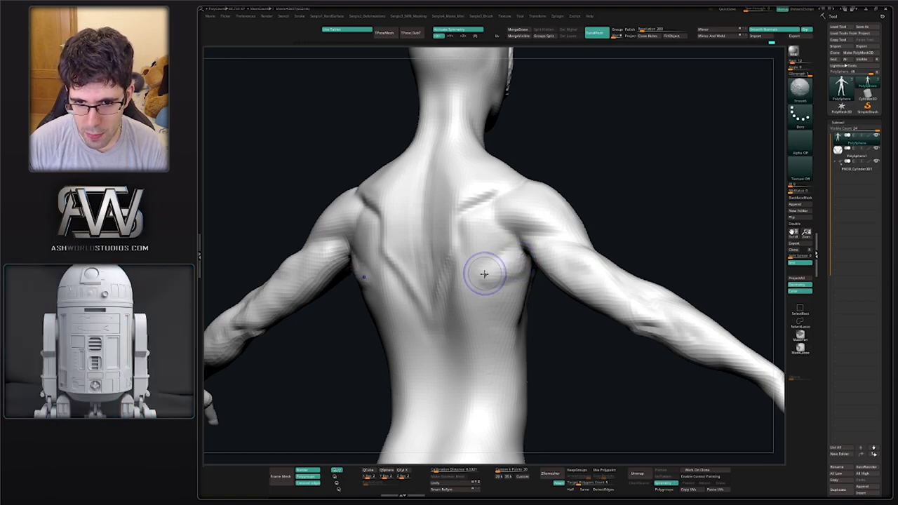
pyautogui.moveTo(547, 315); pyautogui.dragTo(533, 263)
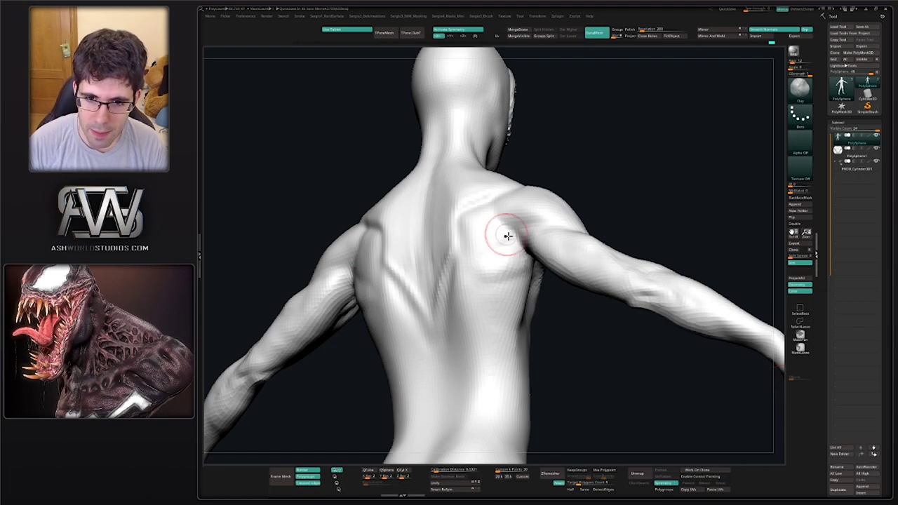
pyautogui.moveTo(497, 234); pyautogui.dragTo(476, 307)
pyautogui.press('f')
pyautogui.keyDown('alt'); pyautogui.moveTo(467, 260); pyautogui.dragTo(495, 139); pyautogui.keyUp('alt')
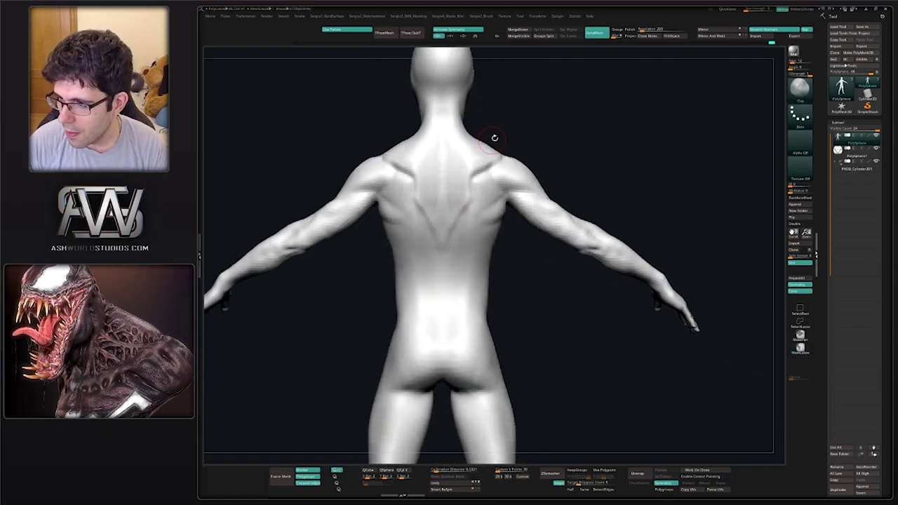
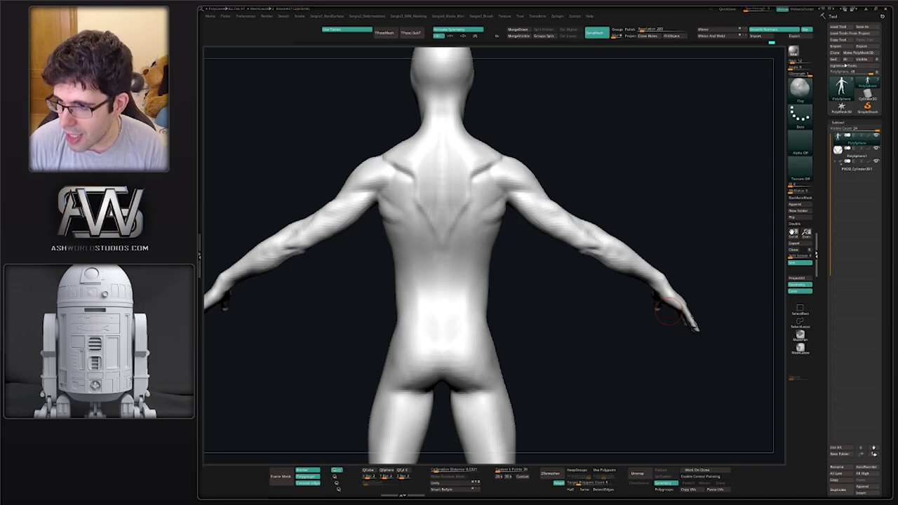
# Orbit to a side-on view of the back and smooth up the lower back
pyautogui.moveTo(704, 340); pyautogui.dragTo(658, 341)
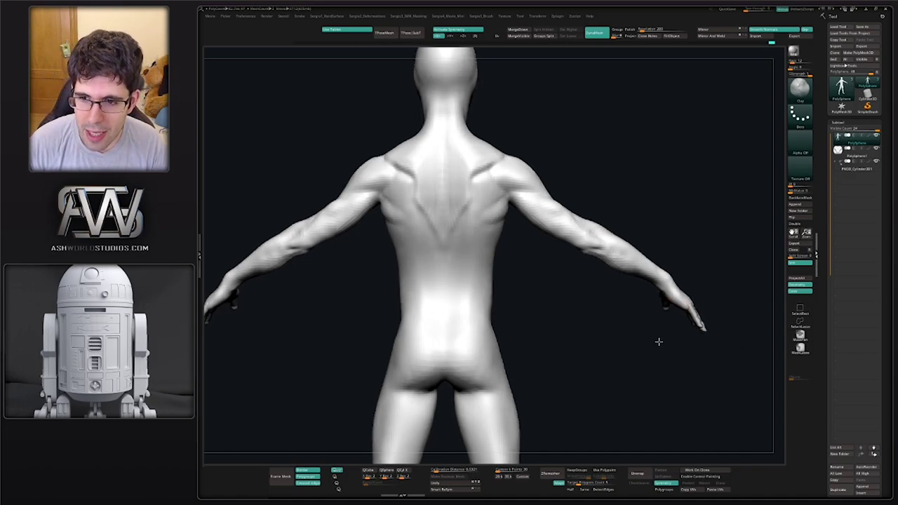
pyautogui.press('space')
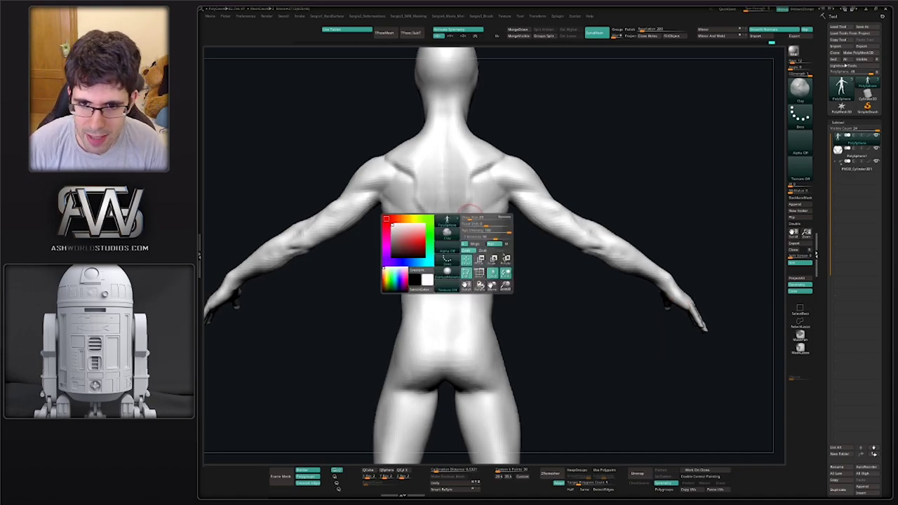
pyautogui.moveTo(545, 271)
pyautogui.mouseDown()
pyautogui.moveTo(514, 238)
pyautogui.moveTo(525, 230)
pyautogui.moveTo(522, 242)
pyautogui.mouseUp()
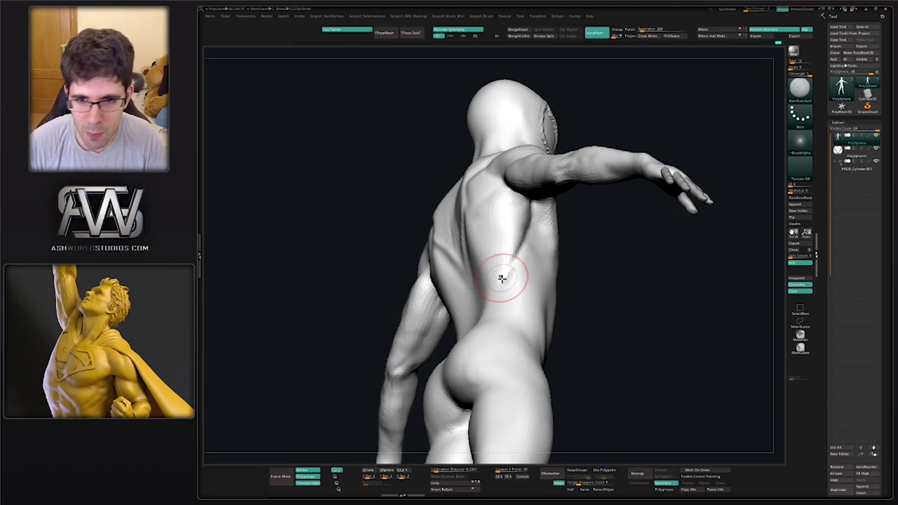
pyautogui.moveTo(500, 271); pyautogui.dragTo(507, 281, button='right')
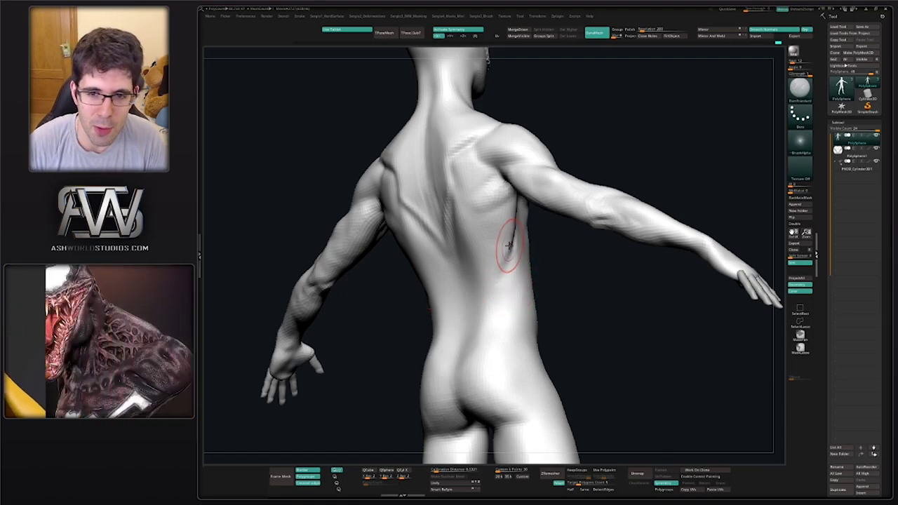
pyautogui.moveTo(501, 240)
pyautogui.mouseDown(button='right')
pyautogui.moveTo(522, 258)
pyautogui.moveTo(505, 307)
pyautogui.moveTo(457, 325)
pyautogui.moveTo(464, 310)
pyautogui.mouseUp(button='right')
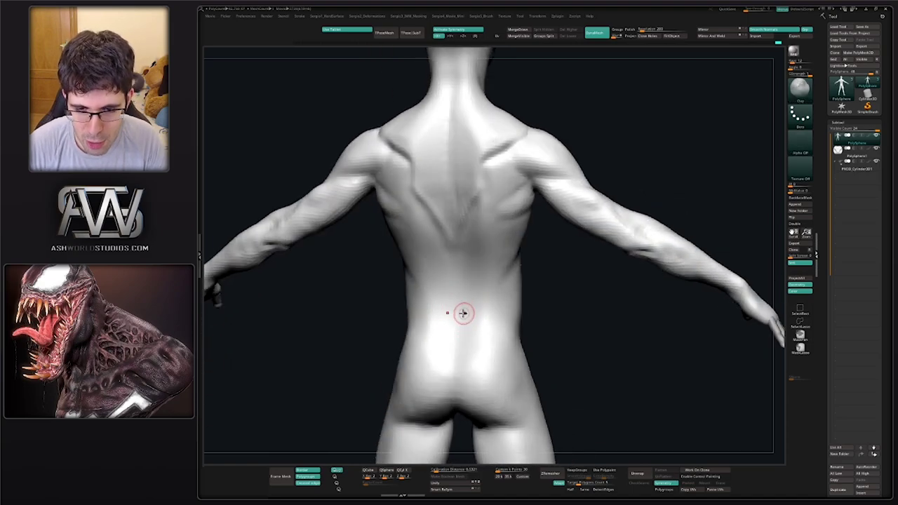
pyautogui.press('shift')
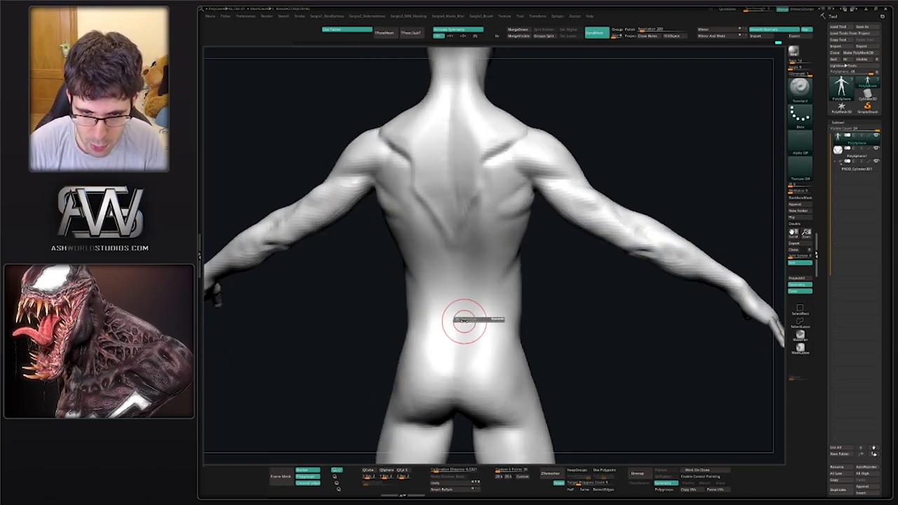
pyautogui.moveTo(460, 324)
pyautogui.mouseDown()
pyautogui.moveTo(460, 288)
pyautogui.moveTo(467, 347)
pyautogui.mouseUp()
# Smooth the buttocks, the lower-back spine area and the right side of the back
pyautogui.press('shift')
pyautogui.moveTo(465, 302)
pyautogui.keyDown('shift'); pyautogui.mouseDown()
pyautogui.moveTo(501, 340)
pyautogui.moveTo(503, 328)
pyautogui.mouseUp(); pyautogui.keyUp('shift')
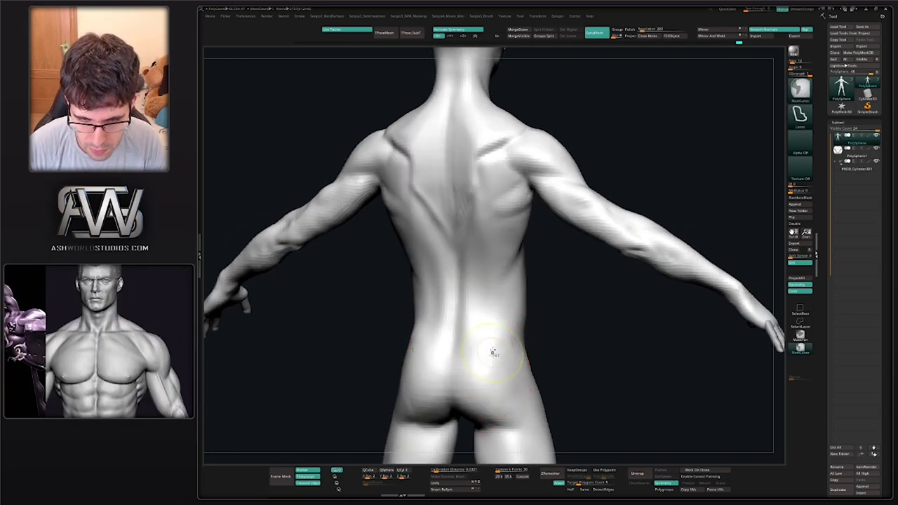
pyautogui.press('shift')
pyautogui.keyDown('shift'); pyautogui.moveTo(490, 408); pyautogui.dragTo(477, 385); pyautogui.keyUp('shift')
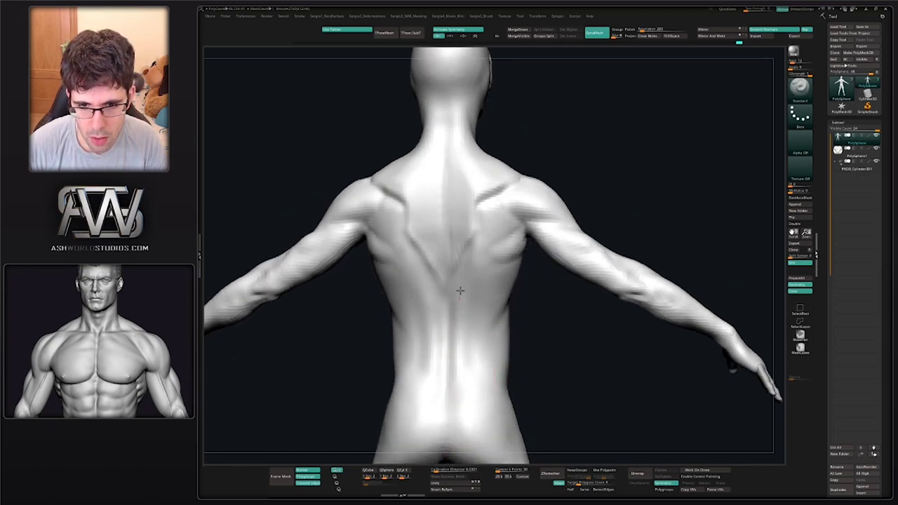
pyautogui.keyDown('shift'); pyautogui.moveTo(465, 367); pyautogui.dragTo(469, 338); pyautogui.keyUp('shift')
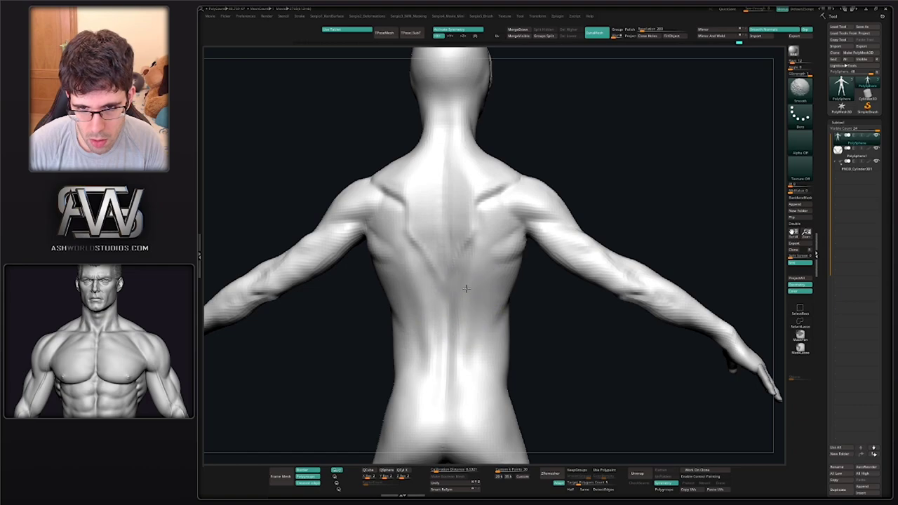
pyautogui.moveTo(488, 304); pyautogui.dragTo(497, 316)
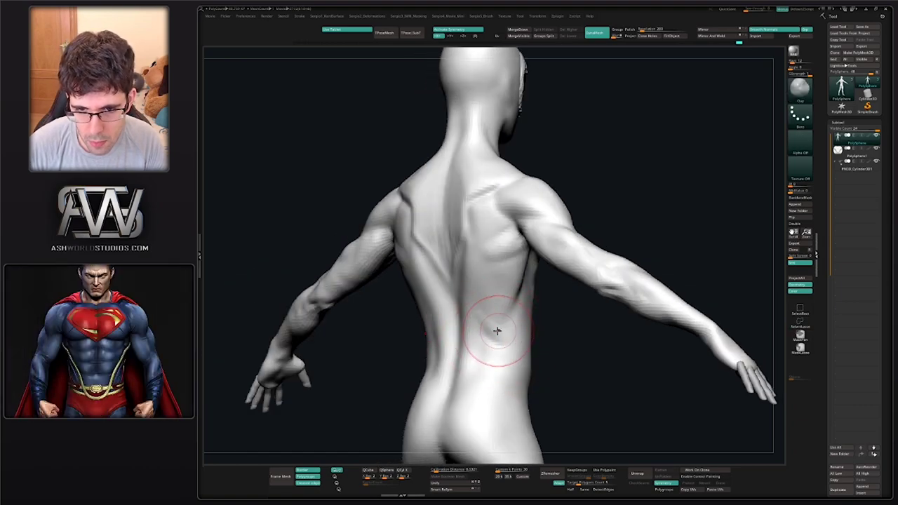
pyautogui.moveTo(481, 306)
pyautogui.keyDown('shift'); pyautogui.mouseDown()
pyautogui.moveTo(505, 315)
pyautogui.moveTo(493, 314)
pyautogui.moveTo(522, 337)
pyautogui.mouseUp(); pyautogui.keyUp('shift')
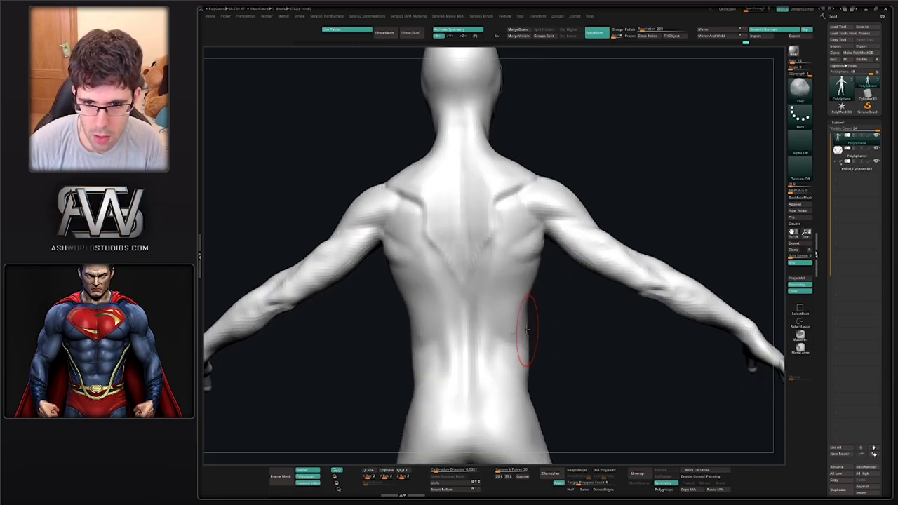
pyautogui.keyDown('shift'); pyautogui.moveTo(534, 267); pyautogui.dragTo(530, 306); pyautogui.keyUp('shift')
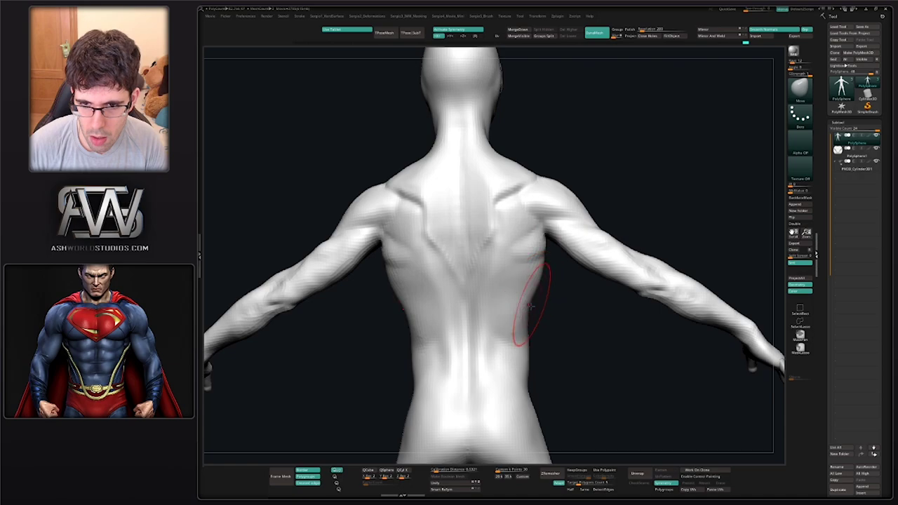
pyautogui.press('f')
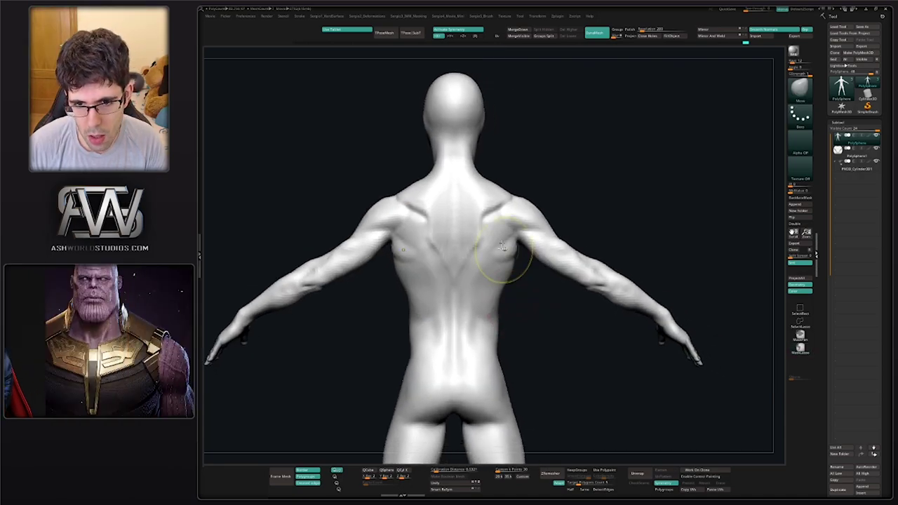
pyautogui.scroll(5, 518, 275)
pyautogui.scroll(-3, 518, 275)
pyautogui.scroll(-3, 491, 294)
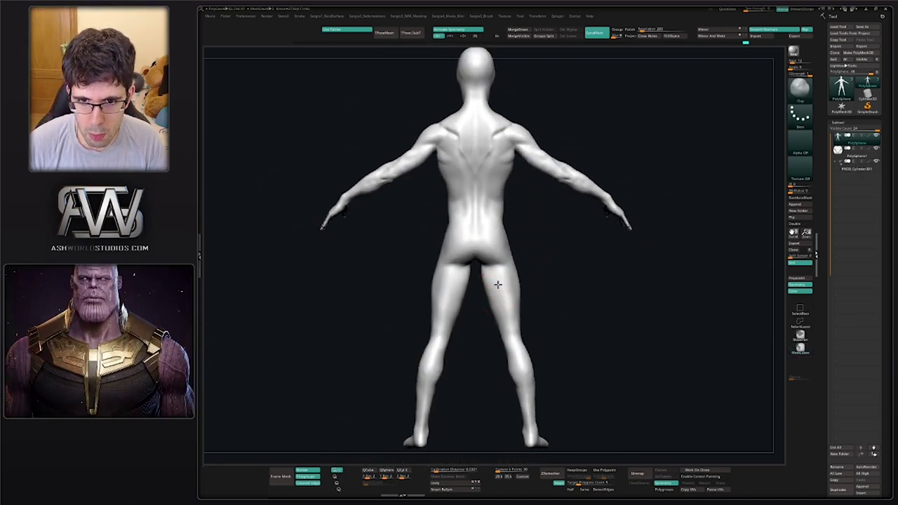
pyautogui.moveTo(486, 280)
pyautogui.mouseDown(button='right')
pyautogui.moveTo(509, 235)
pyautogui.moveTo(490, 231)
pyautogui.mouseUp(button='right')
pyautogui.scroll(5, 463, 183)
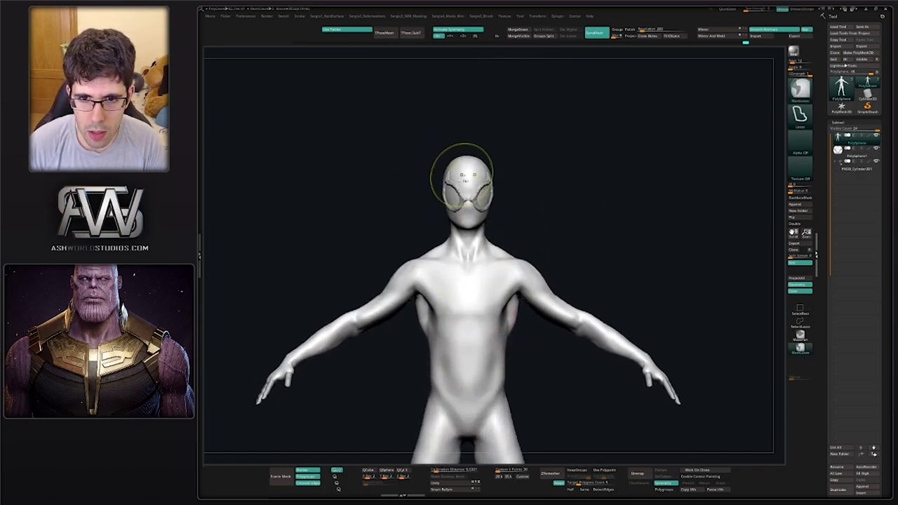
pyautogui.scroll(4, 463, 176)
pyautogui.scroll(1, 473, 200)
pyautogui.press('w')
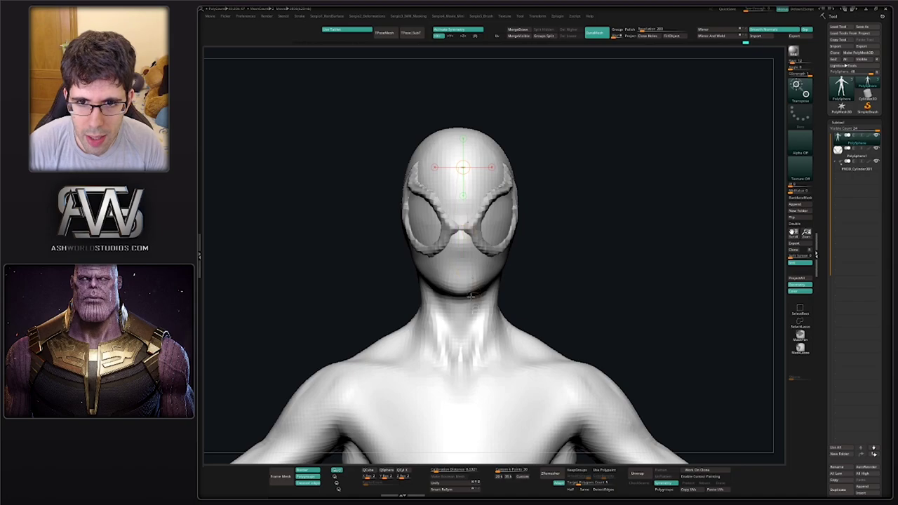
pyautogui.moveTo(460, 99); pyautogui.dragTo(459, 294)
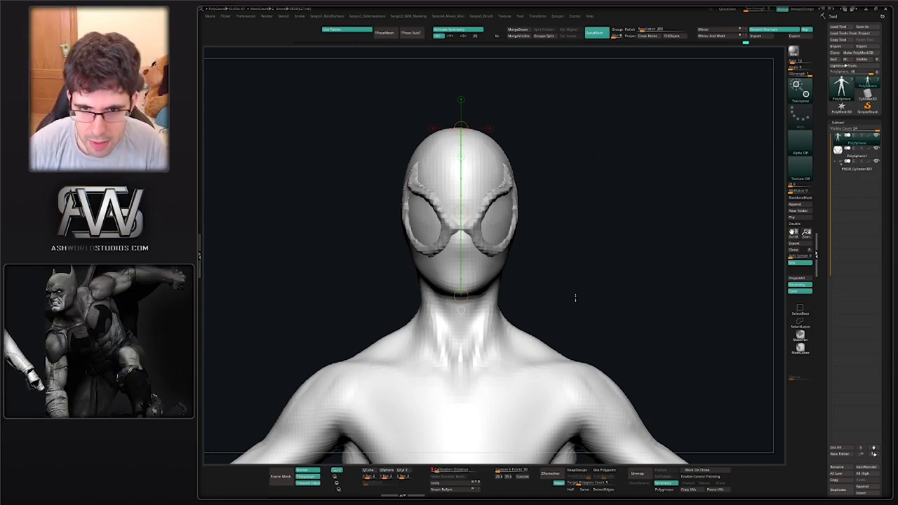
pyautogui.moveTo(575, 296)
pyautogui.keyDown('alt'); pyautogui.mouseDown(button='right')
pyautogui.moveTo(539, 131)
pyautogui.moveTo(524, 160)
pyautogui.mouseUp(button='right'); pyautogui.keyUp('alt')
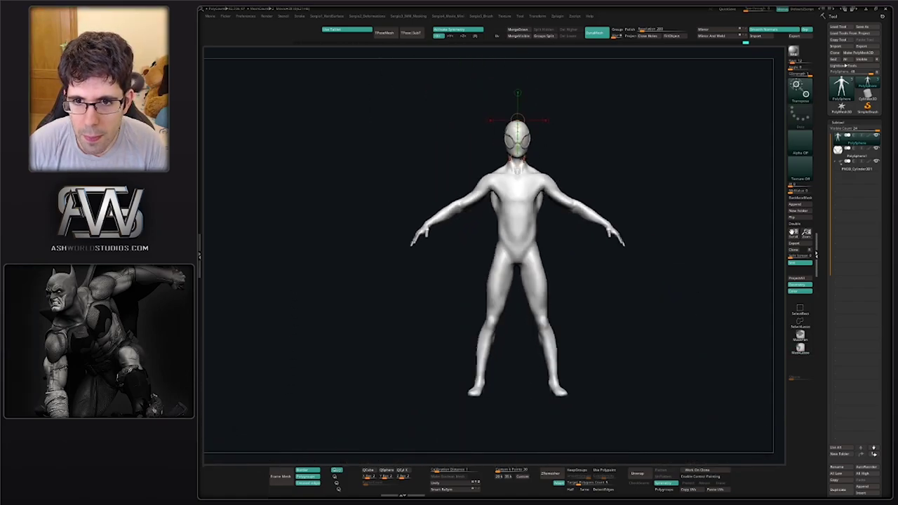
pyautogui.moveTo(519, 158); pyautogui.dragTo(517, 455)
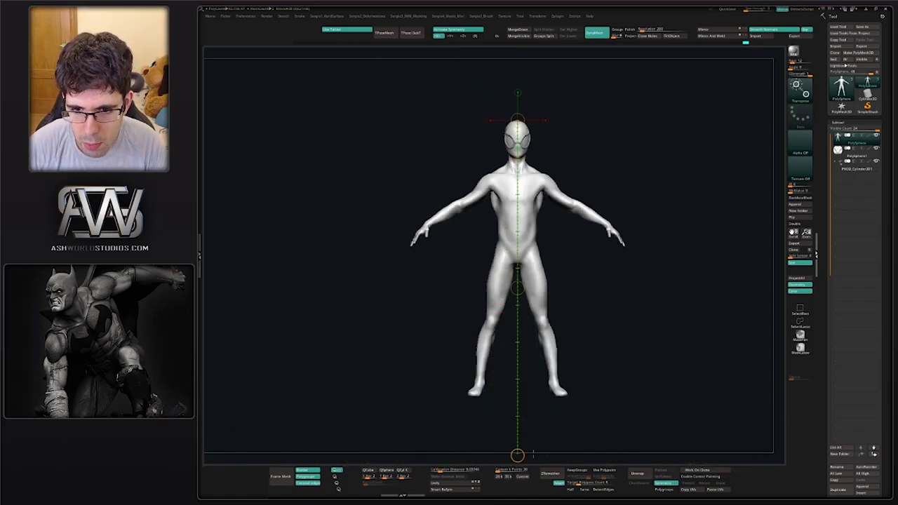
pyautogui.keyDown('alt'); pyautogui.moveTo(535, 273); pyautogui.dragTo(499, 287, button='right'); pyautogui.keyUp('alt')
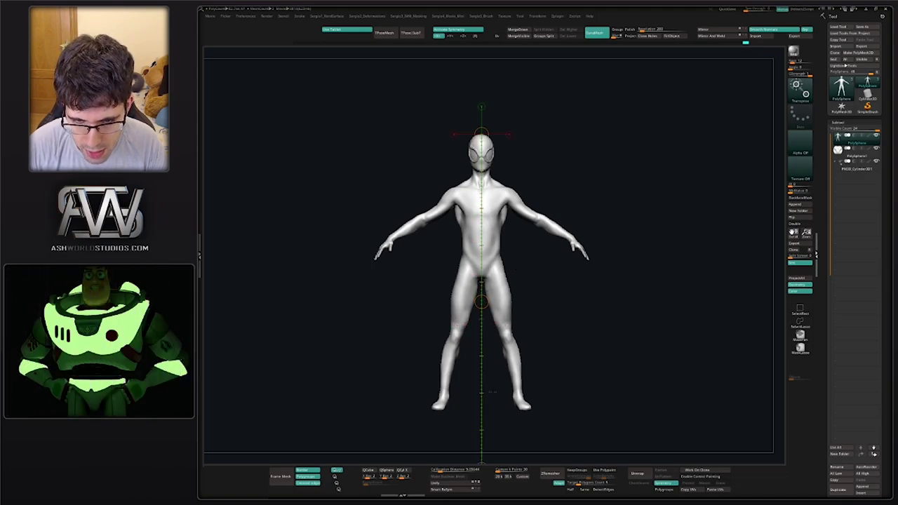
pyautogui.press('q')
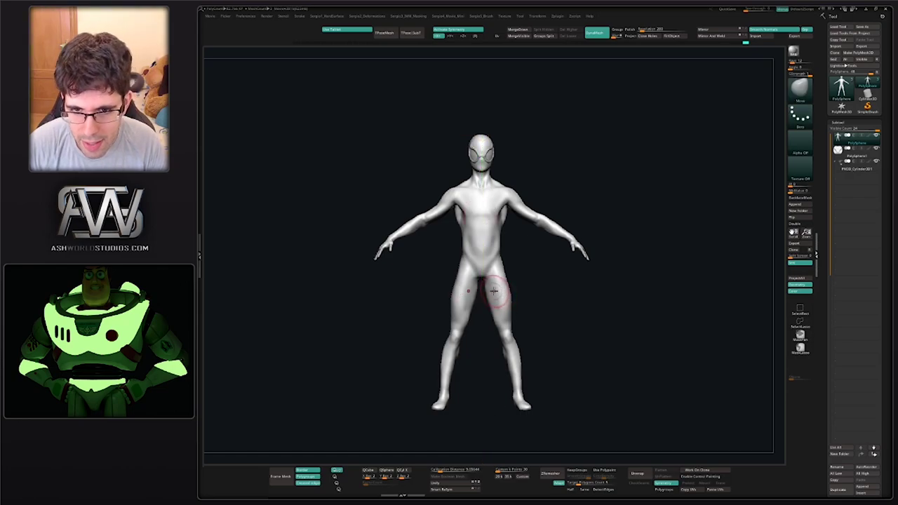
pyautogui.moveTo(513, 276)
pyautogui.mouseDown(button='right')
pyautogui.moveTo(495, 232)
pyautogui.moveTo(481, 251)
pyautogui.moveTo(521, 228)
pyautogui.moveTo(540, 280)
pyautogui.moveTo(544, 271)
pyautogui.moveTo(535, 312)
pyautogui.mouseUp(button='right')
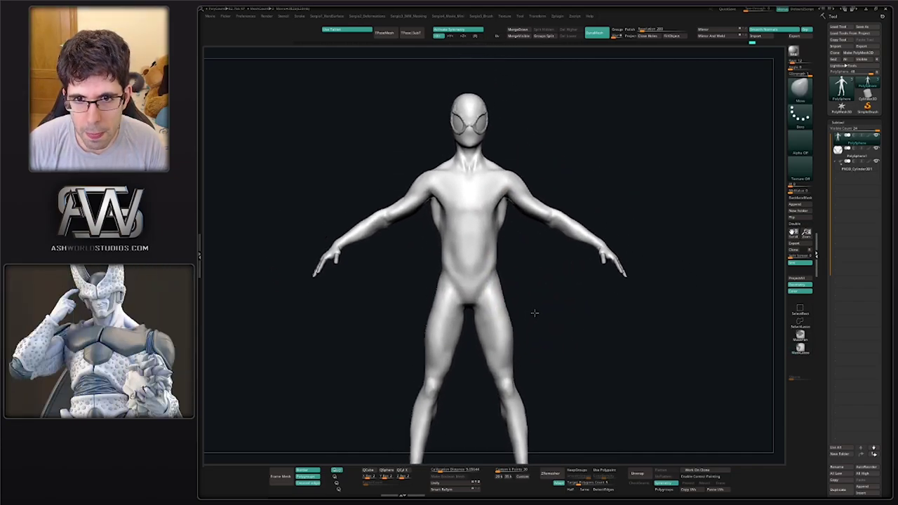
pyautogui.keyDown('ctrl'); pyautogui.moveTo(516, 260); pyautogui.dragTo(504, 236, button='right'); pyautogui.keyUp('ctrl')
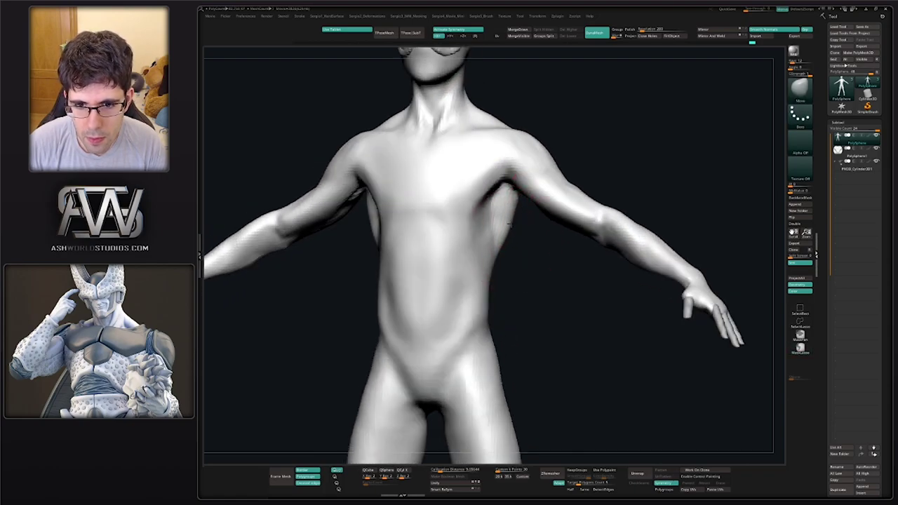
pyautogui.press('f')
pyautogui.keyDown('ctrl'); pyautogui.moveTo(511, 239); pyautogui.dragTo(511, 238, button='right'); pyautogui.keyUp('ctrl')
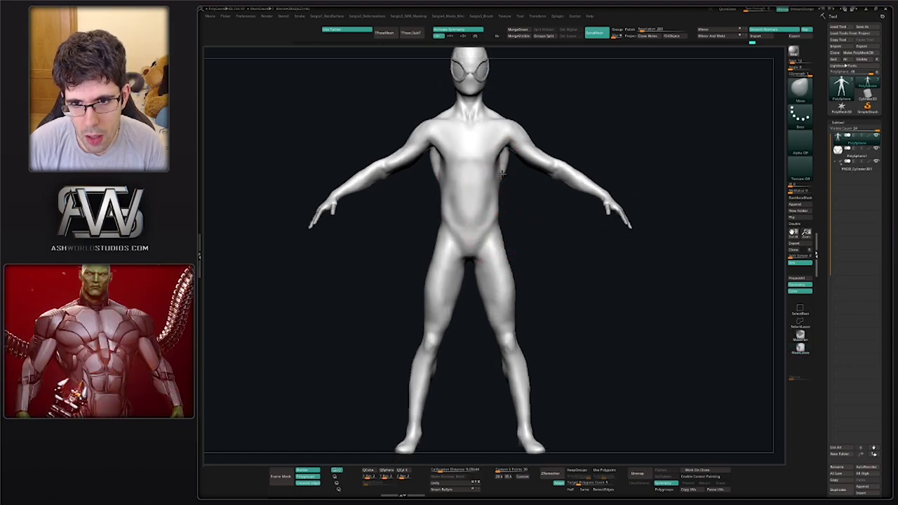
pyautogui.moveTo(500, 156)
pyautogui.keyDown('ctrl'); pyautogui.mouseDown(button='right')
pyautogui.moveTo(475, 151)
pyautogui.moveTo(472, 217)
pyautogui.mouseUp(button='right'); pyautogui.keyUp('ctrl')
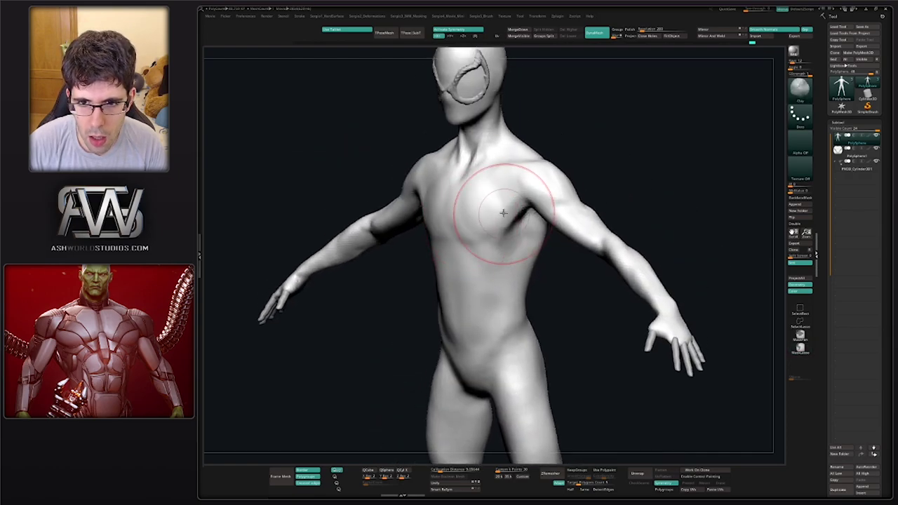
pyautogui.hotkey('shift', 'd')
pyautogui.moveTo(462, 200); pyautogui.dragTo(471, 203, button='right')
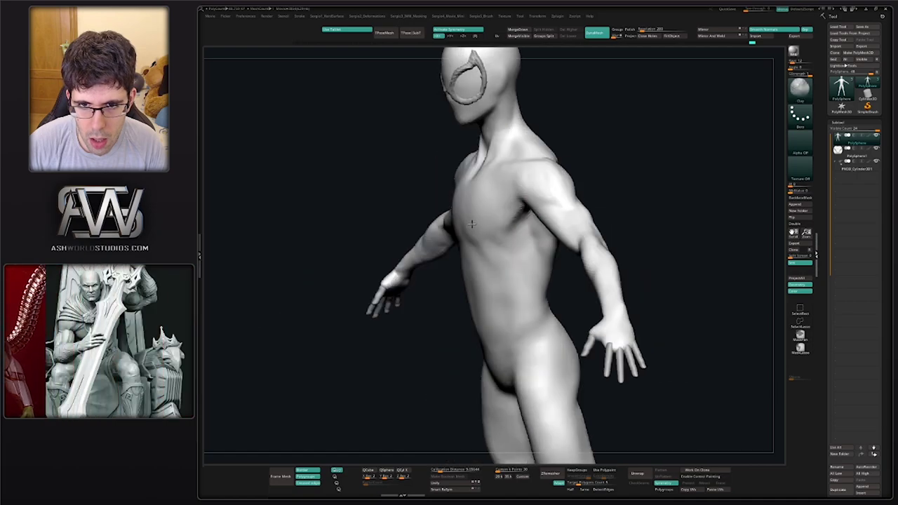
pyautogui.moveTo(485, 234)
pyautogui.mouseDown(button='right')
pyautogui.moveTo(493, 242)
pyautogui.moveTo(474, 231)
pyautogui.mouseUp(button='right')
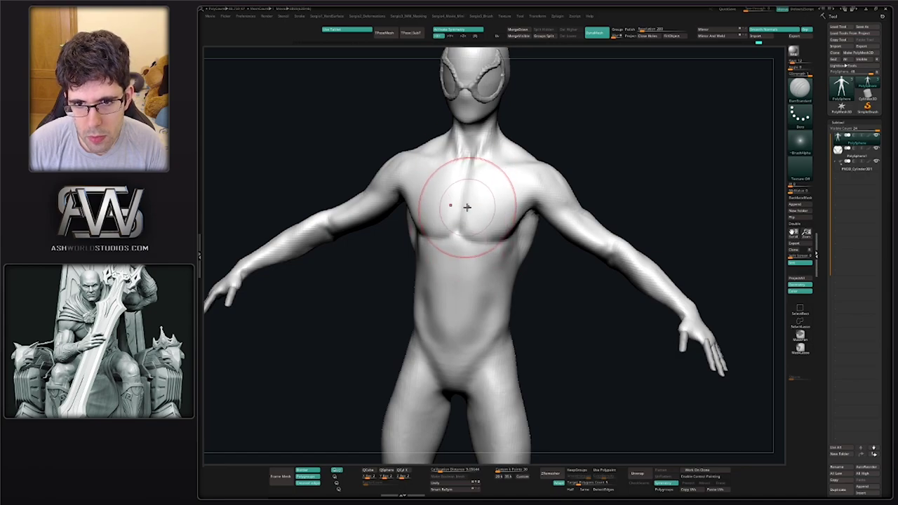
pyautogui.moveTo(464, 176)
pyautogui.mouseDown(button='right')
pyautogui.moveTo(514, 194)
pyautogui.moveTo(470, 260)
pyautogui.moveTo(521, 241)
pyautogui.moveTo(504, 277)
pyautogui.moveTo(517, 250)
pyautogui.moveTo(525, 261)
pyautogui.moveTo(512, 267)
pyautogui.mouseUp(button='right')
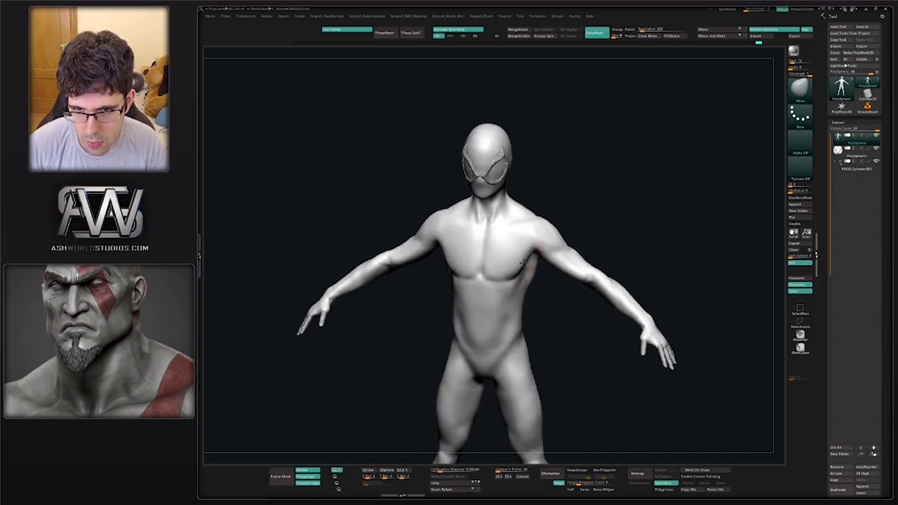
pyautogui.press('shift')
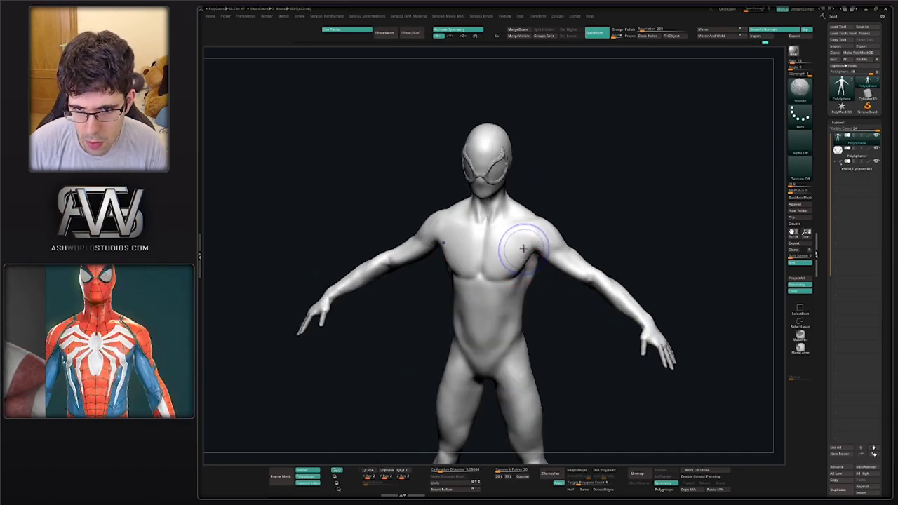
pyautogui.moveTo(571, 253)
pyautogui.keyDown('ctrl'); pyautogui.mouseDown(button='right')
pyautogui.moveTo(543, 238)
pyautogui.moveTo(571, 281)
pyautogui.moveTo(496, 223)
pyautogui.moveTo(481, 250)
pyautogui.moveTo(540, 239)
pyautogui.moveTo(537, 222)
pyautogui.mouseUp(button='right'); pyautogui.keyUp('ctrl')
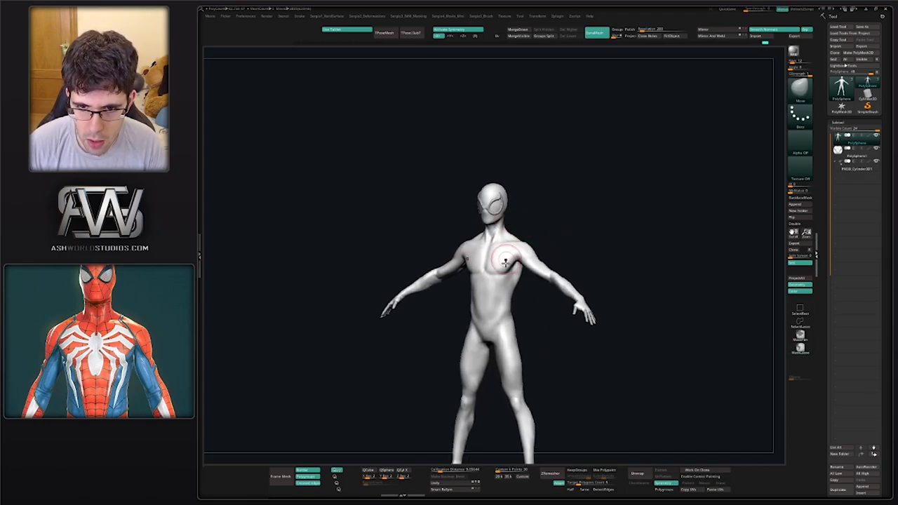
pyautogui.moveTo(505, 261)
pyautogui.mouseDown(button='right')
pyautogui.moveTo(547, 246)
pyautogui.moveTo(533, 273)
pyautogui.moveTo(542, 276)
pyautogui.moveTo(554, 220)
pyautogui.moveTo(573, 226)
pyautogui.moveTo(551, 212)
pyautogui.moveTo(555, 224)
pyautogui.moveTo(553, 97)
pyautogui.mouseUp(button='right')
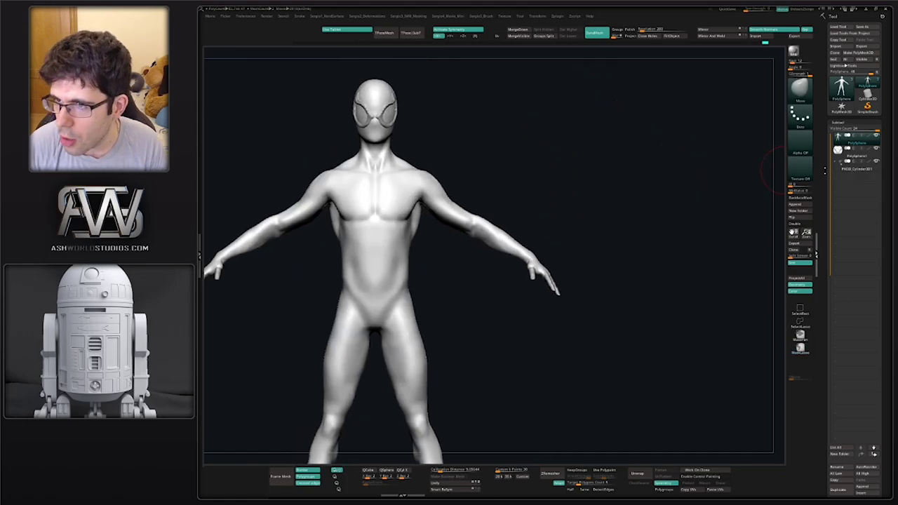
pyautogui.moveTo(855, 143)
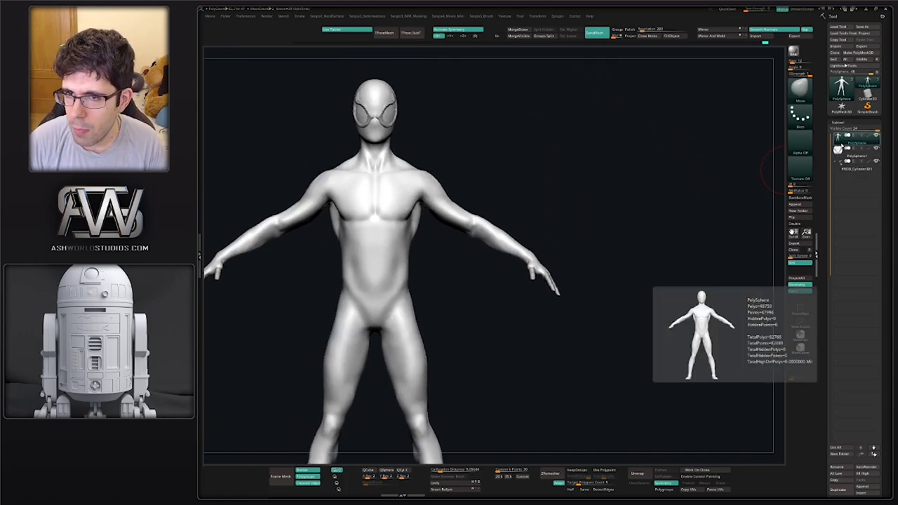
# Move the PM3D_Cylinder3D1 subtool above PolySphere1 and switch to the Move brush
pyautogui.moveTo(842, 162); pyautogui.dragTo(842, 150)
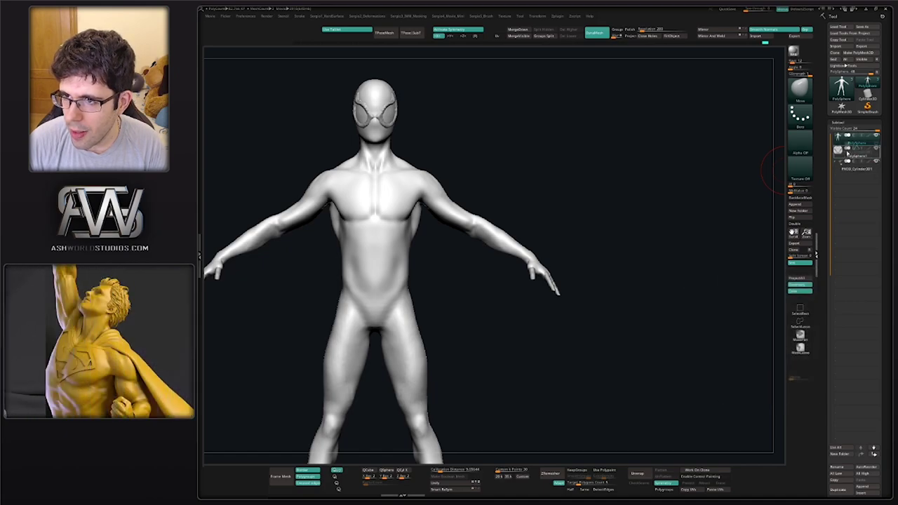
pyautogui.press('ctrl')
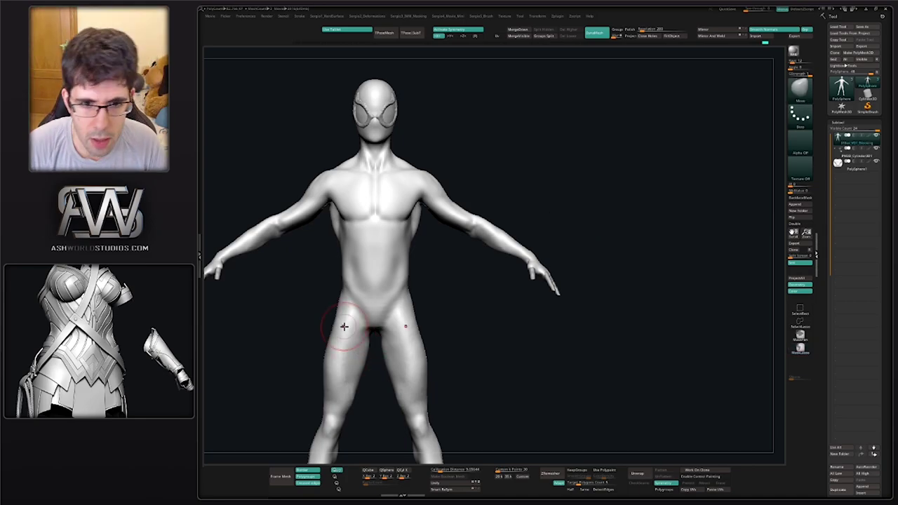
pyautogui.press('space')
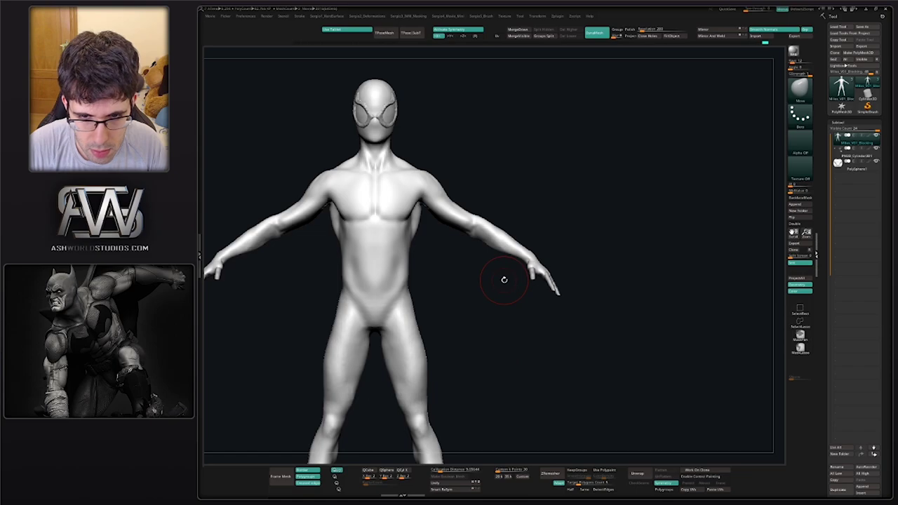
# Close the Movie popup and place side and back snapshots beside the front figure
pyautogui.press('space')
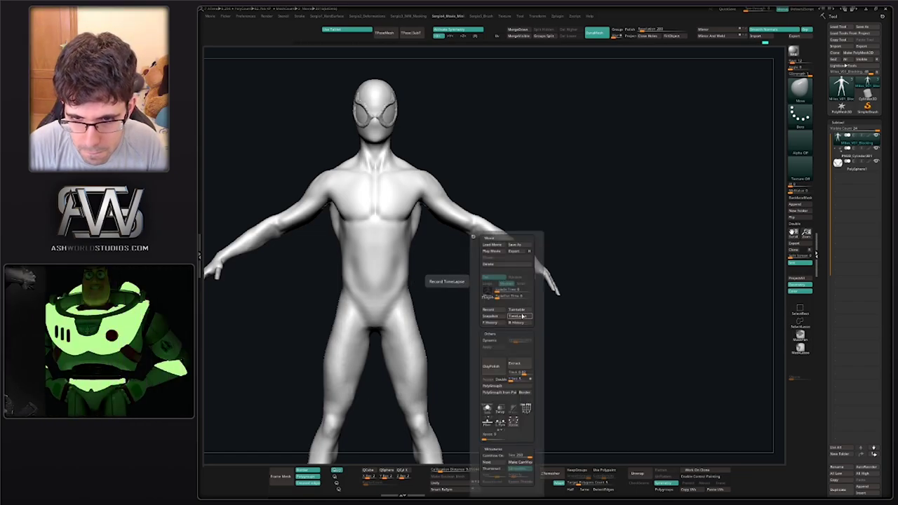
pyautogui.click(522, 317)
pyautogui.moveTo(484, 281)
pyautogui.mouseDown()
pyautogui.moveTo(498, 245)
pyautogui.moveTo(464, 264)
pyautogui.mouseUp()
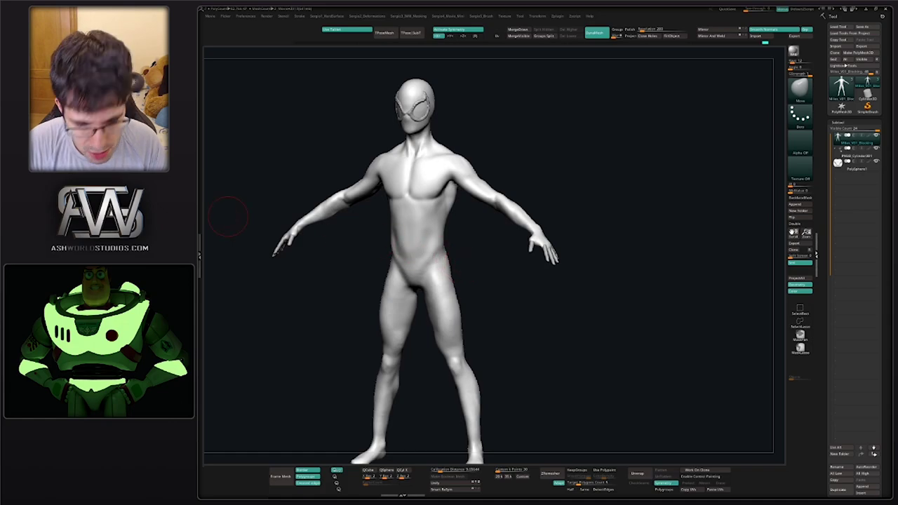
pyautogui.moveTo(227, 216)
pyautogui.keyDown('alt'); pyautogui.mouseDown()
pyautogui.moveTo(218, 221)
pyautogui.moveTo(251, 254)
pyautogui.moveTo(391, 281)
pyautogui.moveTo(393, 274)
pyautogui.mouseUp(); pyautogui.keyUp('alt')
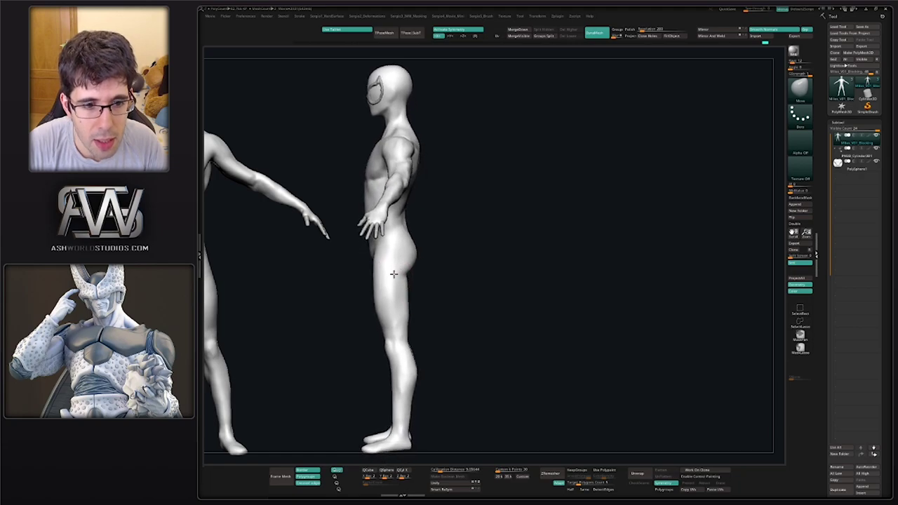
pyautogui.moveTo(456, 283)
pyautogui.mouseDown()
pyautogui.moveTo(631, 294)
pyautogui.moveTo(637, 282)
pyautogui.mouseUp()
pyautogui.press('space')
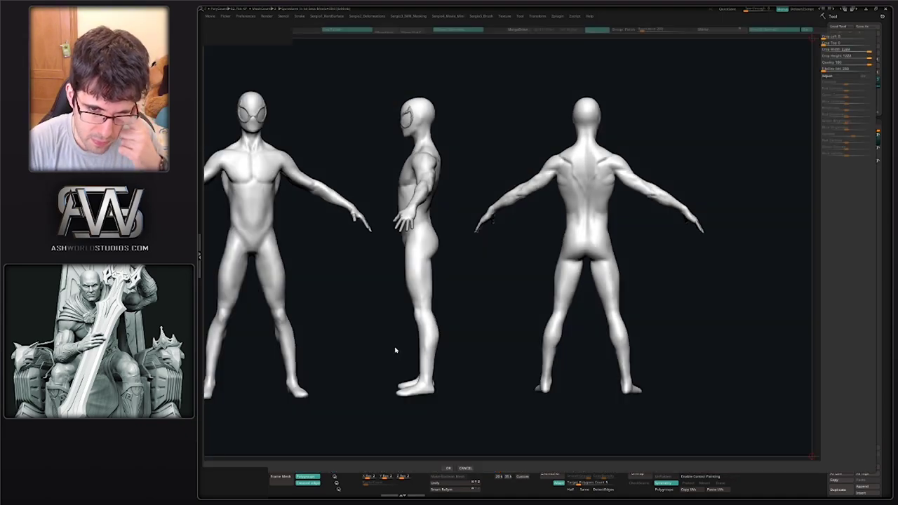
# Cancel the crop and re-centre the front figure, tilting it to show its left side
pyautogui.press('Return')
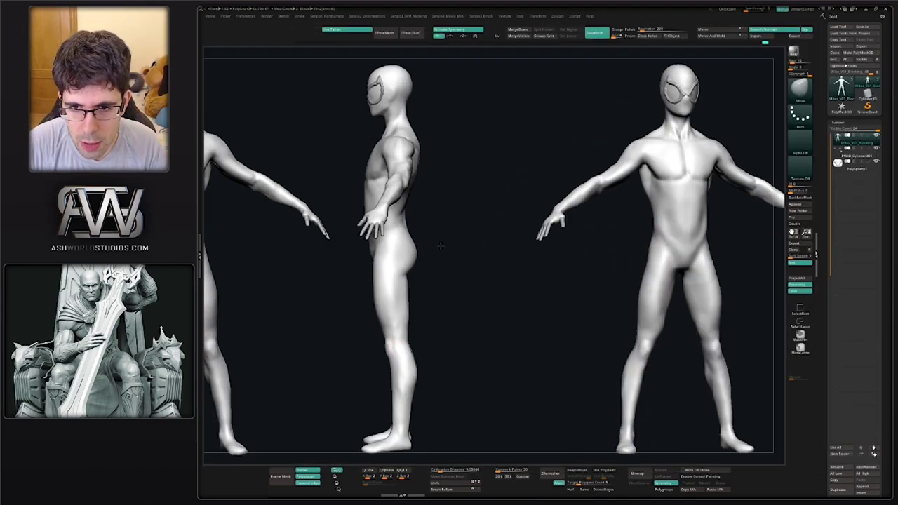
pyautogui.moveTo(440, 246)
pyautogui.keyDown('alt'); pyautogui.mouseDown()
pyautogui.moveTo(645, 226)
pyautogui.moveTo(465, 254)
pyautogui.mouseUp(); pyautogui.keyUp('alt')
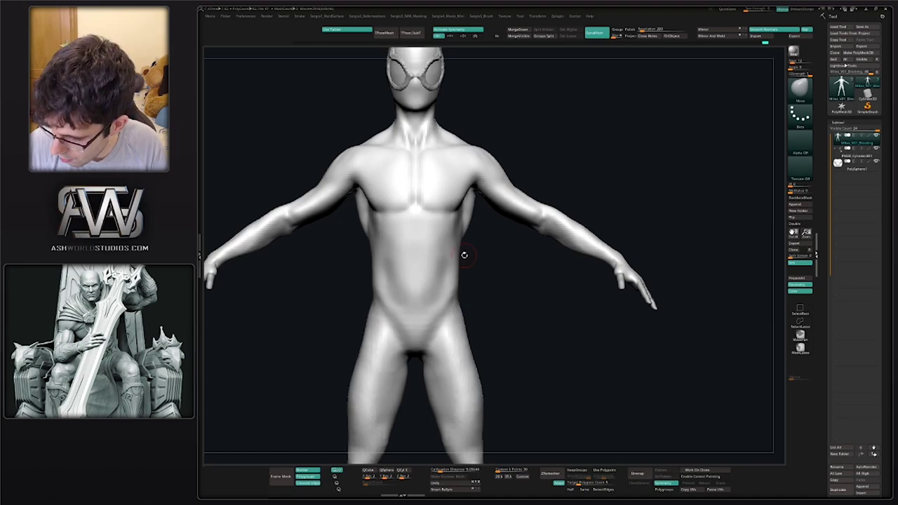
pyautogui.moveTo(521, 260); pyautogui.dragTo(425, 242)
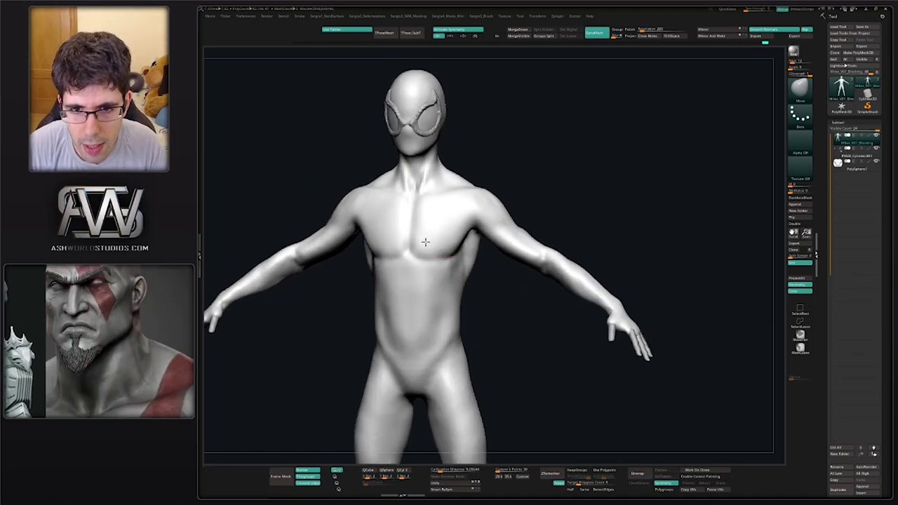
pyautogui.scroll(3, 425, 242)
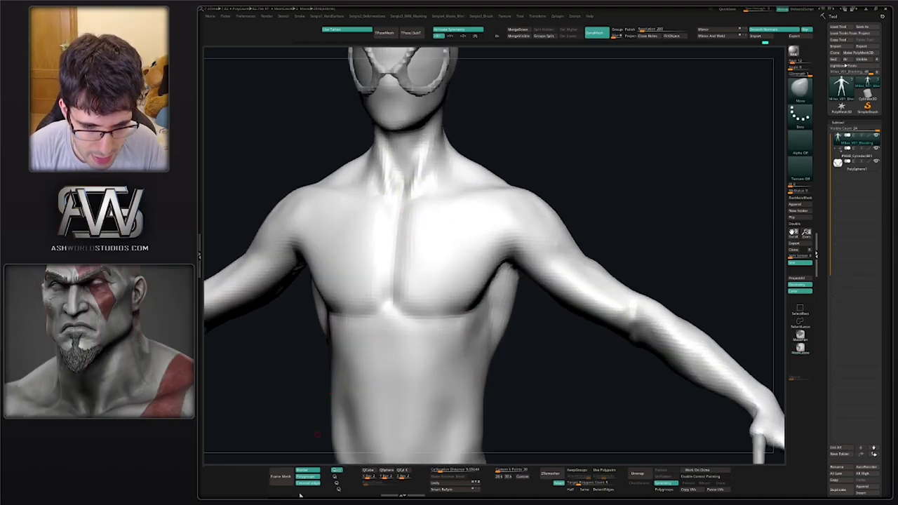
pyautogui.moveTo(540, 363)
pyautogui.mouseDown()
pyautogui.moveTo(479, 324)
pyautogui.moveTo(481, 224)
pyautogui.mouseUp()
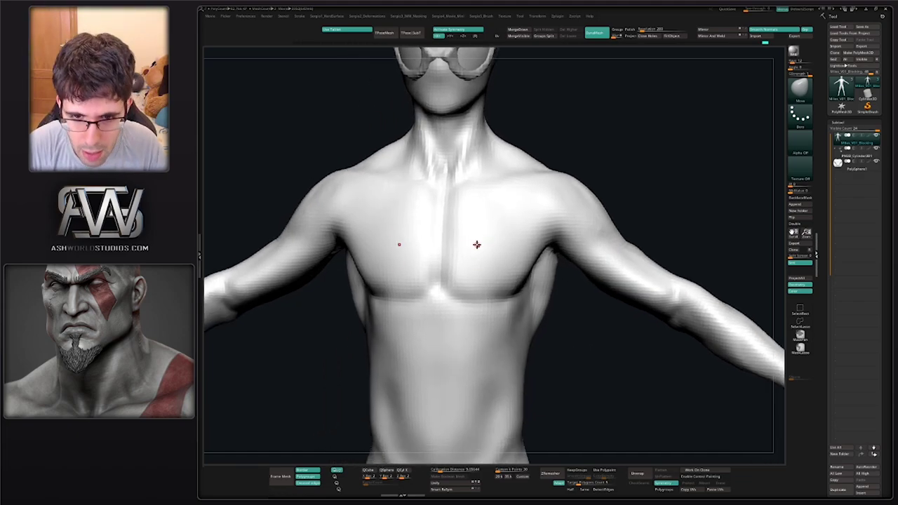
pyautogui.scroll(-2, 476, 244)
pyautogui.scroll(-1, 476, 245)
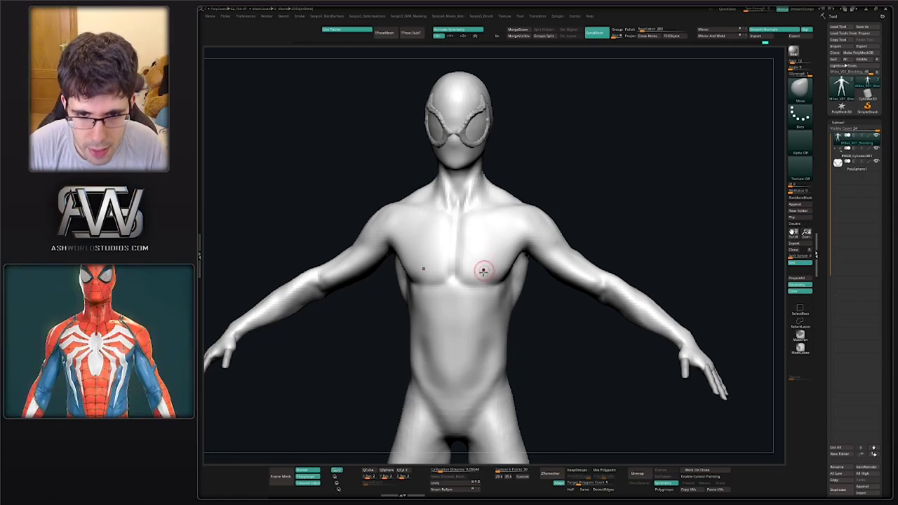
# Select the Pinch brush and zoom in on the chest and abdomen
pyautogui.press('shift')
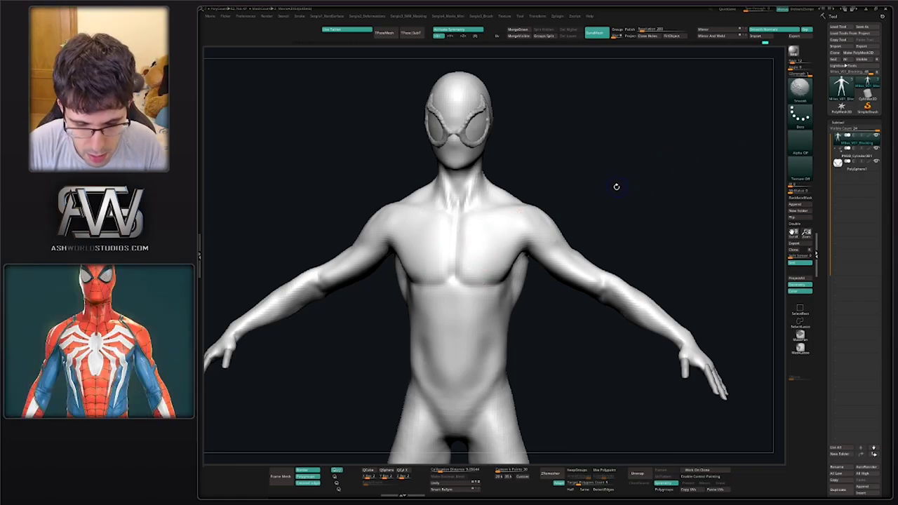
pyautogui.press('b')
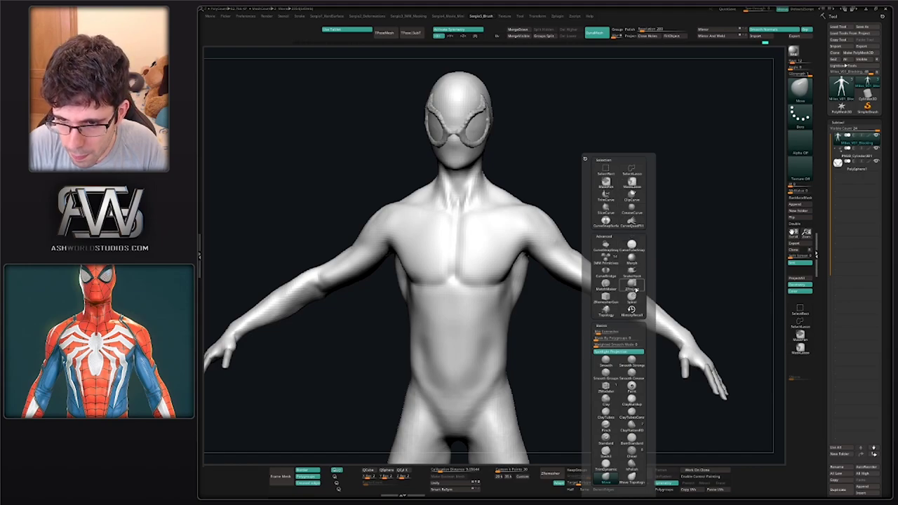
pyautogui.click(631, 386)
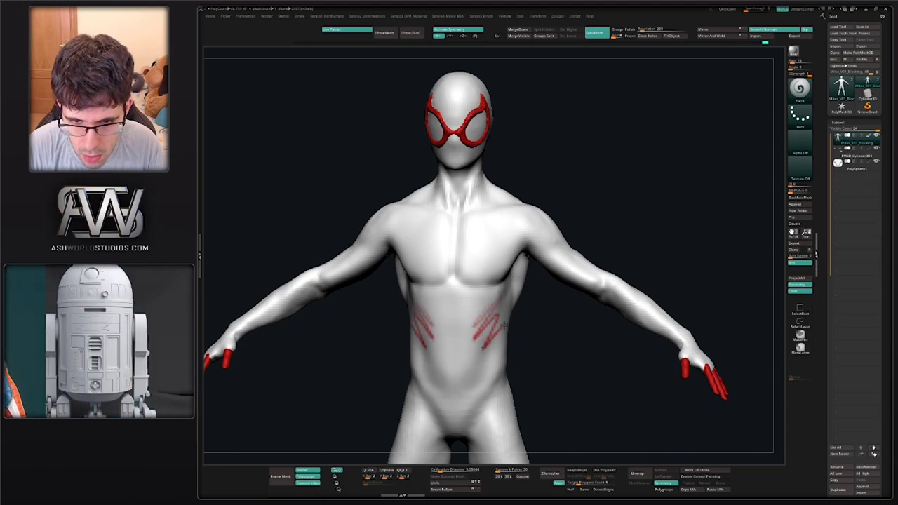
pyautogui.keyDown('ctrl'); pyautogui.moveTo(503, 324); pyautogui.dragTo(464, 232, button='right'); pyautogui.keyUp('ctrl')
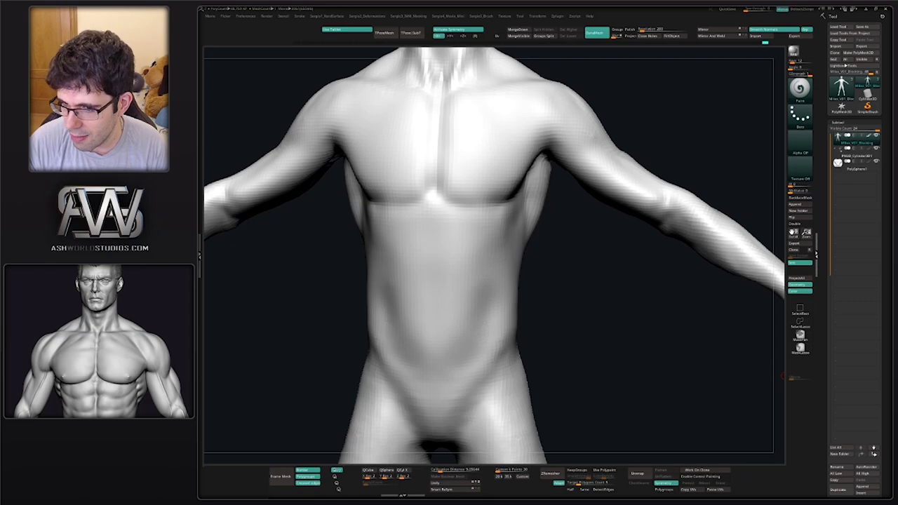
# Undo the test red paint strokes on the forearm
pyautogui.moveTo(575, 298); pyautogui.dragTo(639, 297)
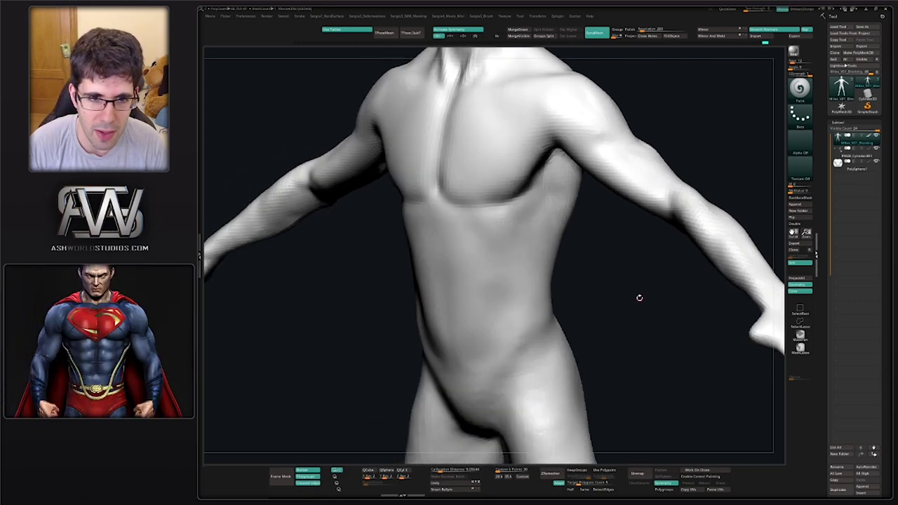
pyautogui.moveTo(263, 249)
pyautogui.mouseDown()
pyautogui.moveTo(363, 257)
pyautogui.moveTo(436, 212)
pyautogui.moveTo(421, 235)
pyautogui.moveTo(437, 221)
pyautogui.mouseUp()
pyautogui.hotkey('ctrl', 'z')
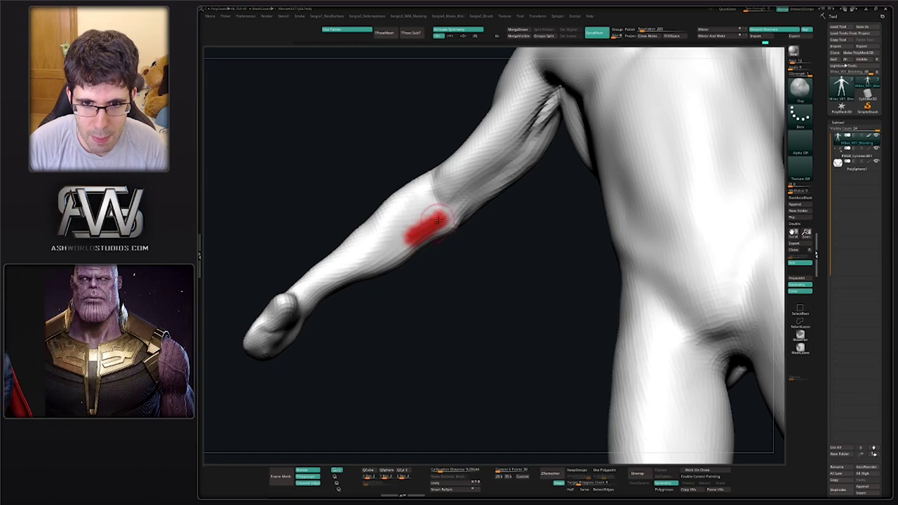
pyautogui.hotkey('ctrl', 'z')
pyautogui.press('space')
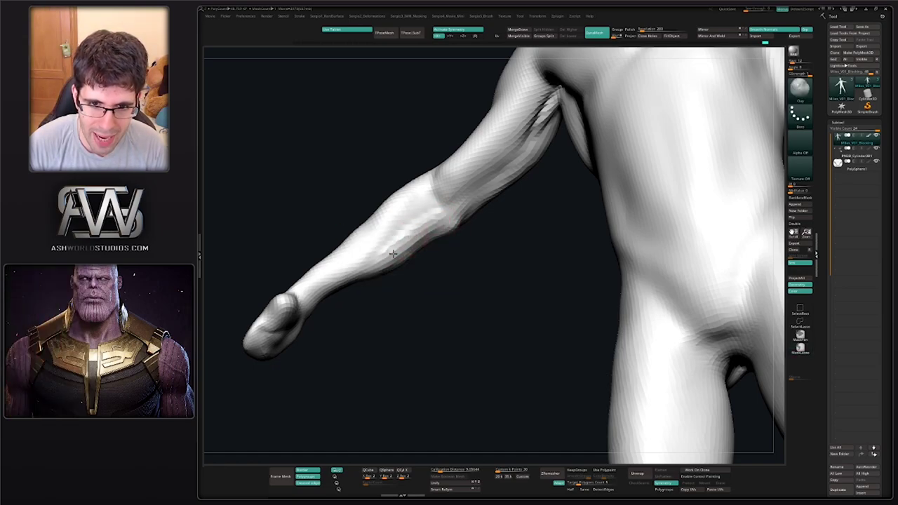
# Orbit around the arm from several angles and select the Move brush (B, M, V)
pyautogui.moveTo(440, 246); pyautogui.dragTo(416, 231)
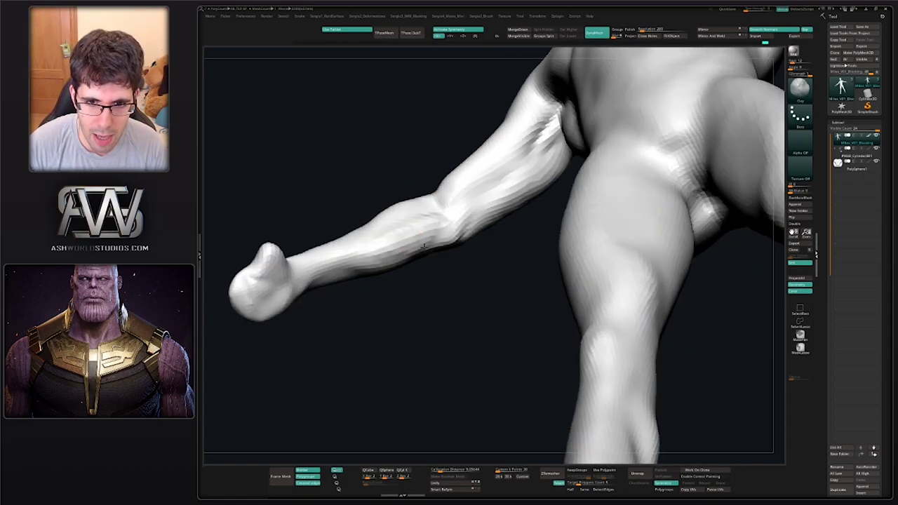
pyautogui.moveTo(433, 219)
pyautogui.mouseDown(button='right')
pyautogui.moveTo(416, 240)
pyautogui.moveTo(376, 230)
pyautogui.mouseUp(button='right')
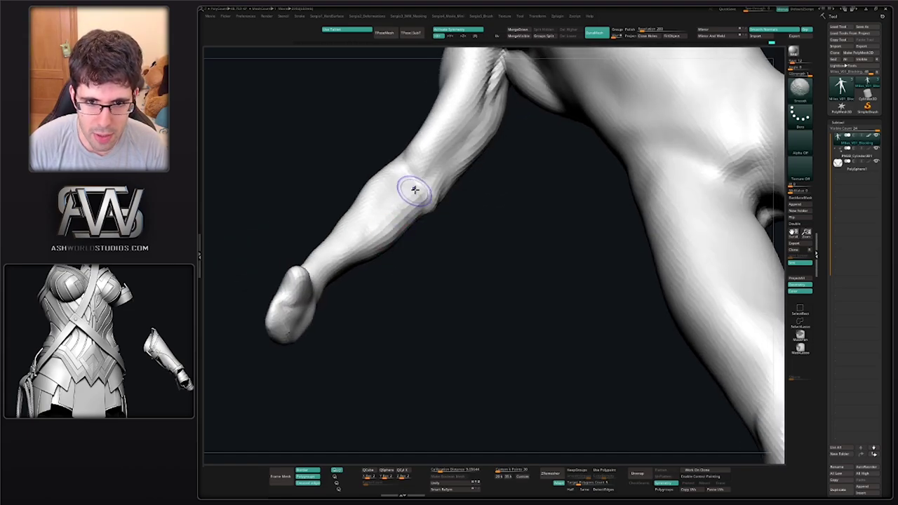
pyautogui.moveTo(411, 204); pyautogui.dragTo(414, 196, button='right')
pyautogui.moveTo(414, 263); pyautogui.dragTo(431, 210, button='right')
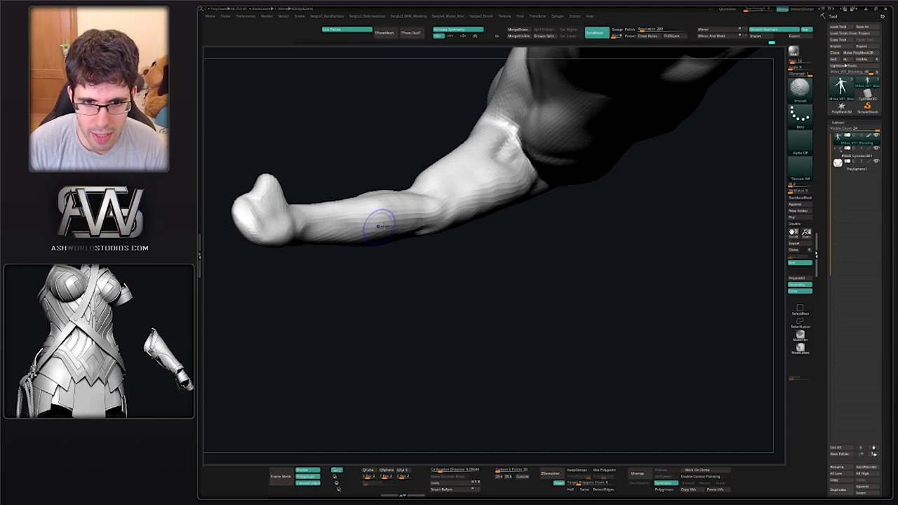
pyautogui.moveTo(340, 215)
pyautogui.mouseDown(button='right')
pyautogui.moveTo(390, 254)
pyautogui.moveTo(401, 217)
pyautogui.mouseUp(button='right')
pyautogui.press('b')
pyautogui.press('m')
pyautogui.press('v')
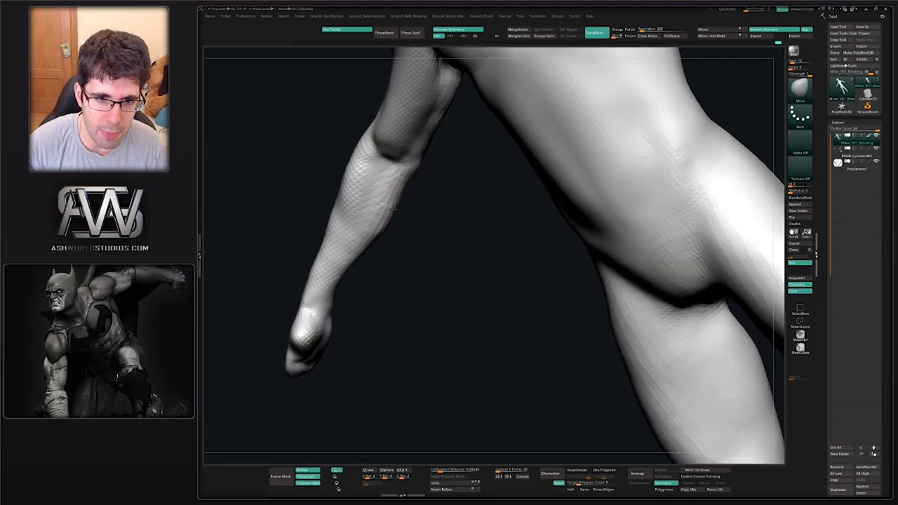
pyautogui.moveTo(386, 262)
pyautogui.mouseDown(button='right')
pyautogui.moveTo(378, 180)
pyautogui.moveTo(384, 204)
pyautogui.mouseUp(button='right')
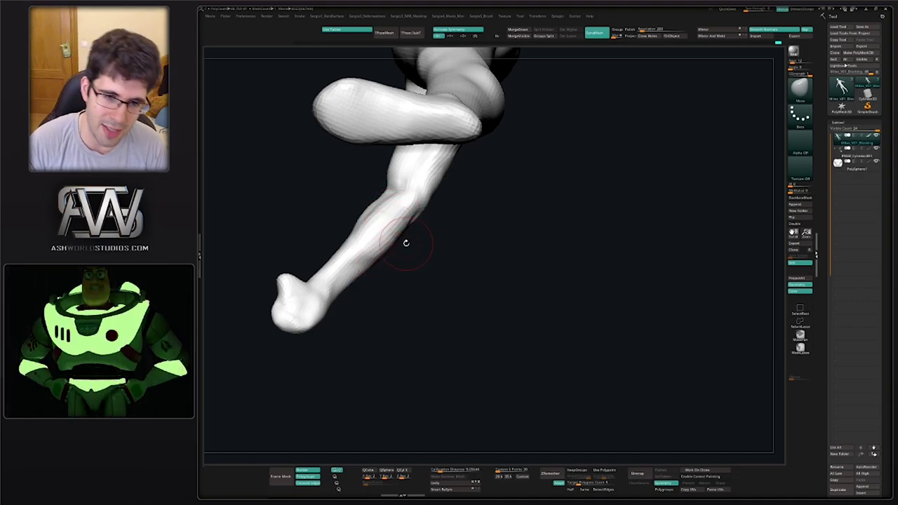
pyautogui.moveTo(405, 242)
pyautogui.mouseDown(button='right')
pyautogui.moveTo(411, 271)
pyautogui.moveTo(369, 259)
pyautogui.mouseUp(button='right')
pyautogui.press('shift')
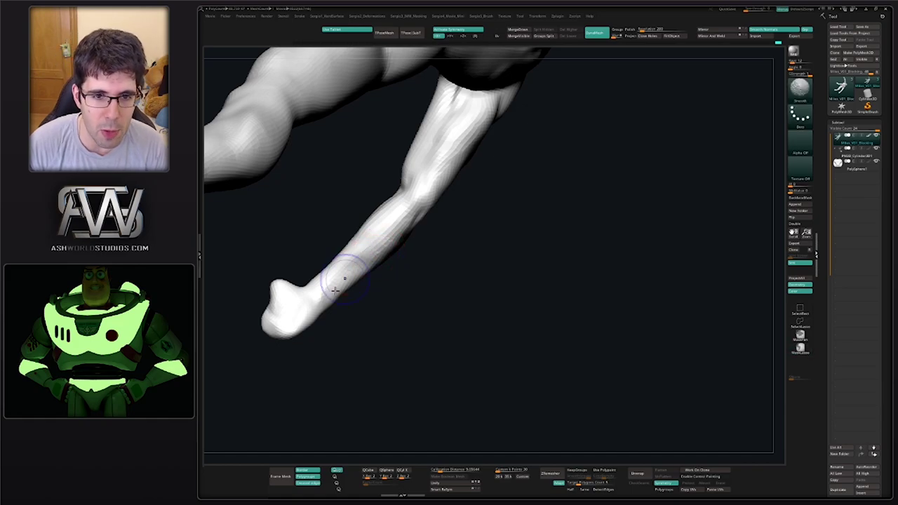
pyautogui.moveTo(324, 289)
pyautogui.mouseDown(button='right')
pyautogui.moveTo(399, 337)
pyautogui.moveTo(361, 260)
pyautogui.moveTo(309, 317)
pyautogui.moveTo(356, 270)
pyautogui.mouseUp(button='right')
# Flatten the underside of the fist with the TrimDynamic brush (B, T, D)
pyautogui.press('b')
pyautogui.press('t')
pyautogui.press('d')
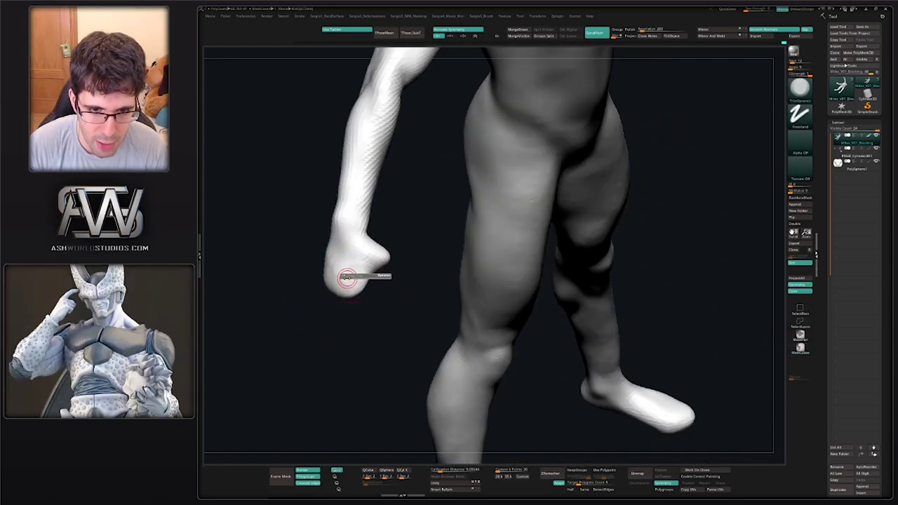
pyautogui.moveTo(336, 287); pyautogui.dragTo(349, 285)
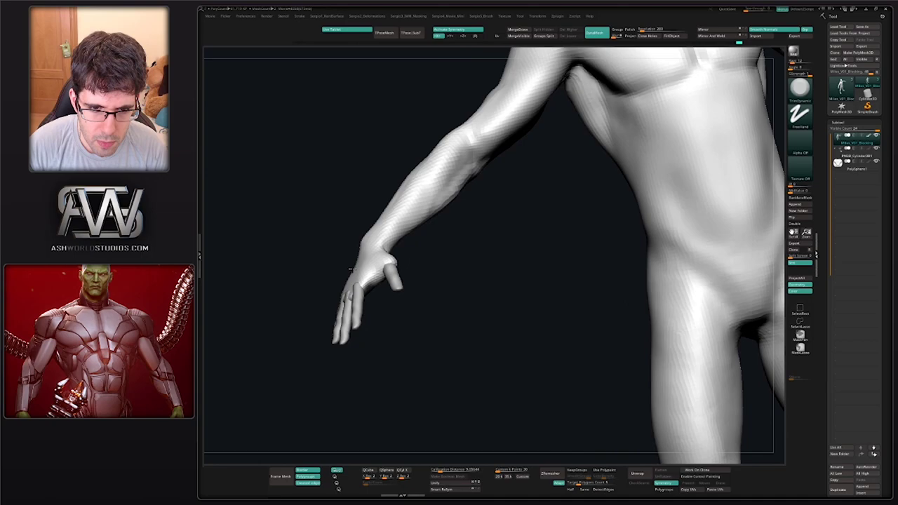
pyautogui.moveTo(352, 269); pyautogui.dragTo(356, 303)
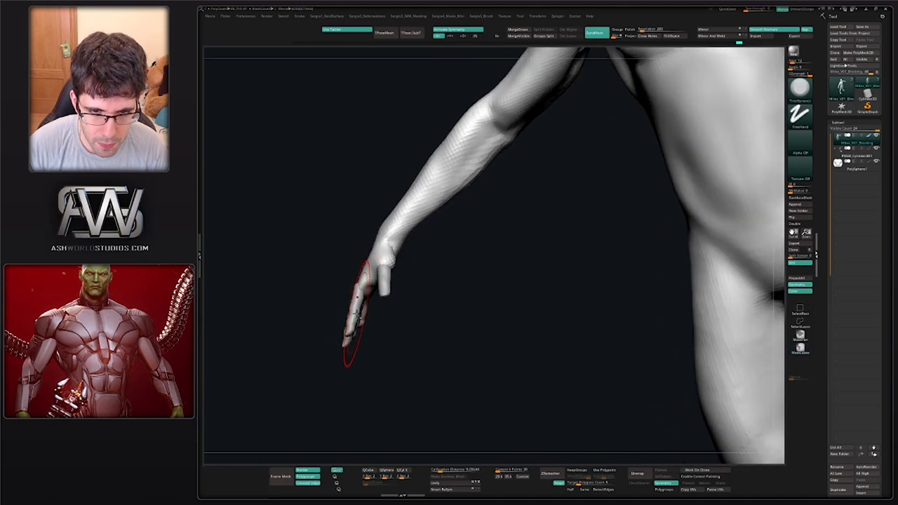
# Select the Move brush and frame the whole figure facing front
pyautogui.moveTo(366, 317)
pyautogui.mouseDown()
pyautogui.moveTo(351, 301)
pyautogui.moveTo(373, 312)
pyautogui.mouseUp()
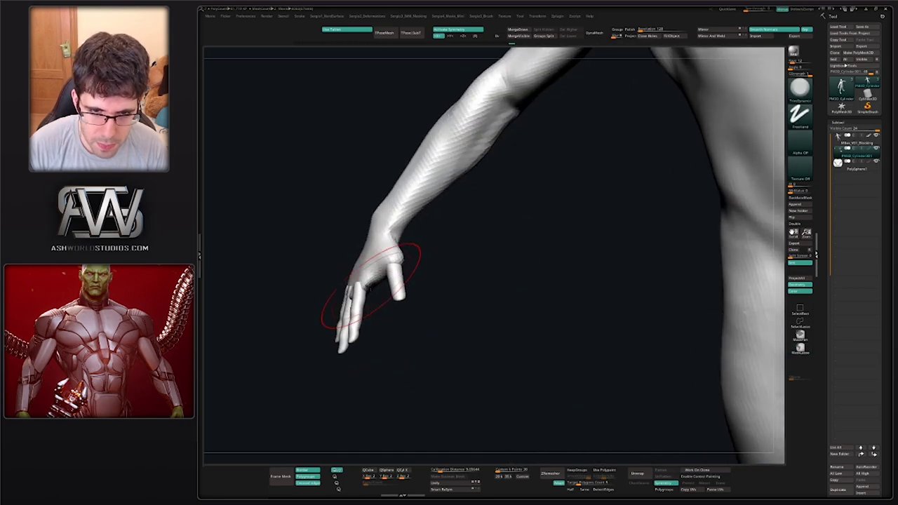
pyautogui.press('b')
pyautogui.press('m')
pyautogui.press('v')
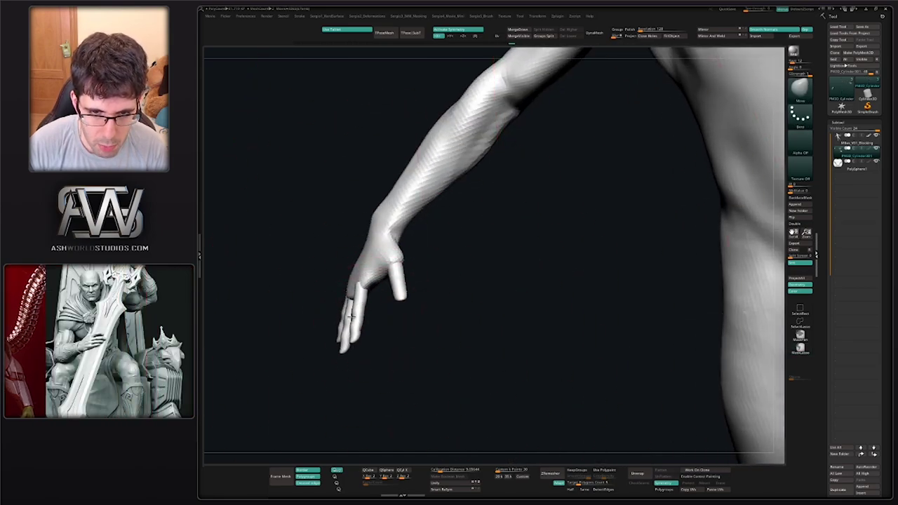
pyautogui.press('f')
pyautogui.moveTo(411, 304)
pyautogui.mouseDown()
pyautogui.moveTo(387, 337)
pyautogui.moveTo(396, 301)
pyautogui.moveTo(372, 291)
pyautogui.moveTo(382, 294)
pyautogui.moveTo(365, 271)
pyautogui.moveTo(377, 315)
pyautogui.moveTo(372, 254)
pyautogui.moveTo(367, 273)
pyautogui.moveTo(358, 267)
pyautogui.moveTo(376, 255)
pyautogui.moveTo(374, 268)
pyautogui.mouseUp()
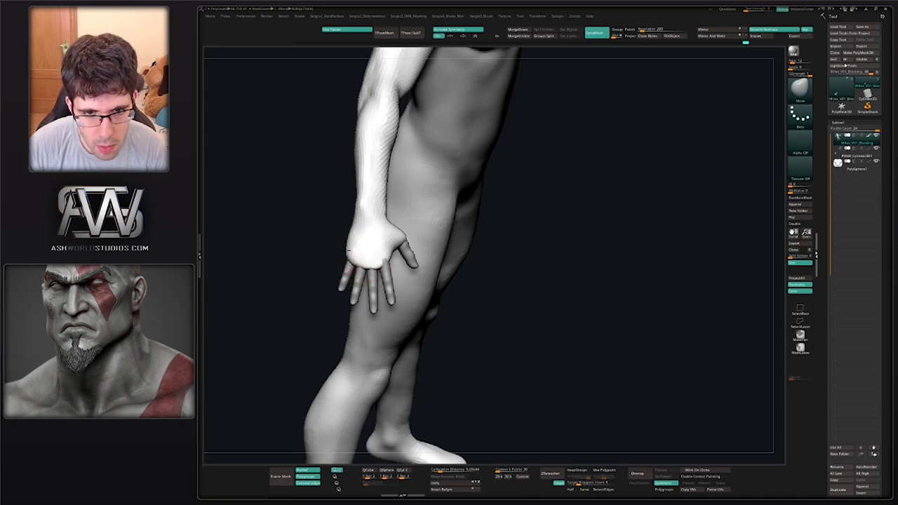
# Select the PM3D_Cylinder hand subtool and drag its fingers into shape
pyautogui.keyDown('alt'); pyautogui.click(368, 276); pyautogui.keyUp('alt')
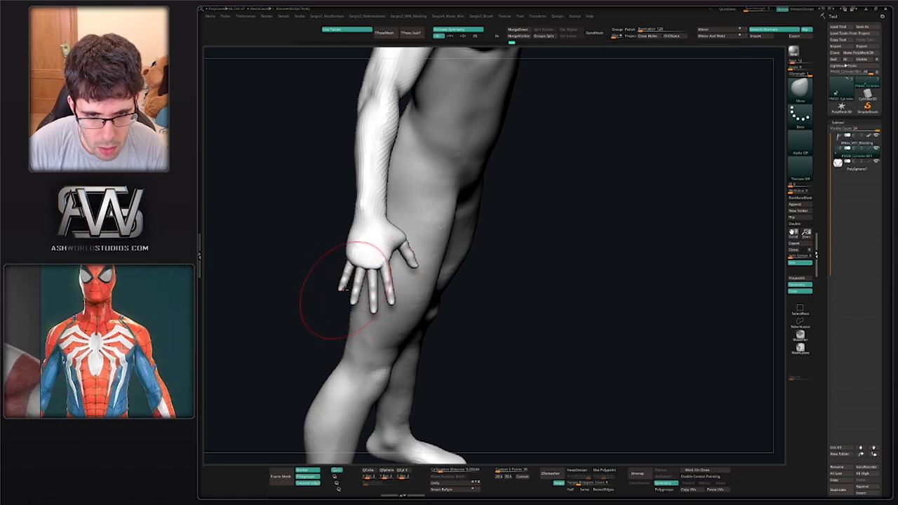
pyautogui.moveTo(337, 291); pyautogui.dragTo(357, 359)
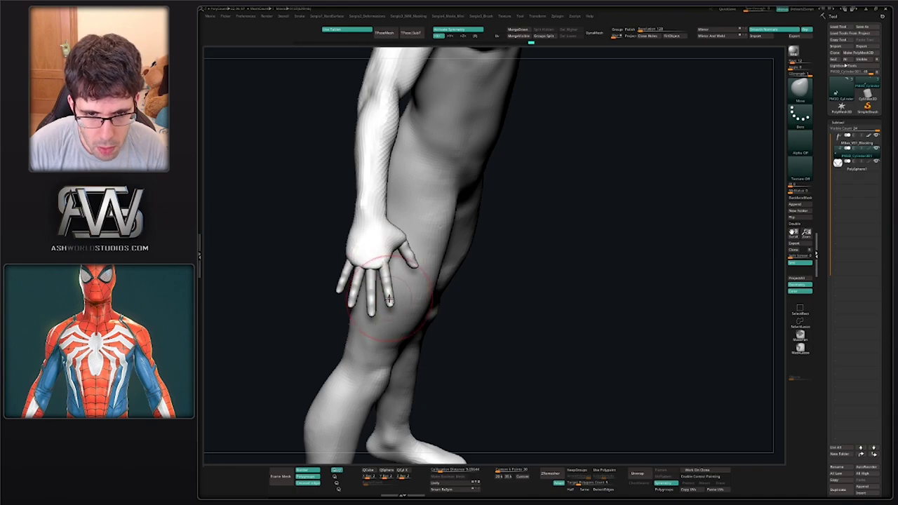
pyautogui.moveTo(388, 298); pyautogui.dragTo(378, 225)
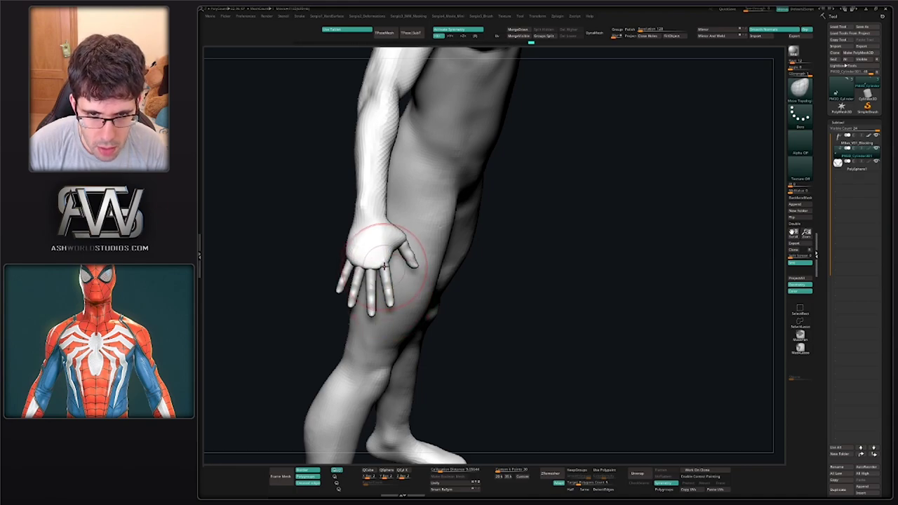
pyautogui.moveTo(384, 265)
pyautogui.mouseDown(button='right')
pyautogui.moveTo(357, 260)
pyautogui.moveTo(384, 261)
pyautogui.moveTo(456, 222)
pyautogui.moveTo(452, 301)
pyautogui.moveTo(437, 240)
pyautogui.moveTo(436, 328)
pyautogui.mouseUp(button='right')
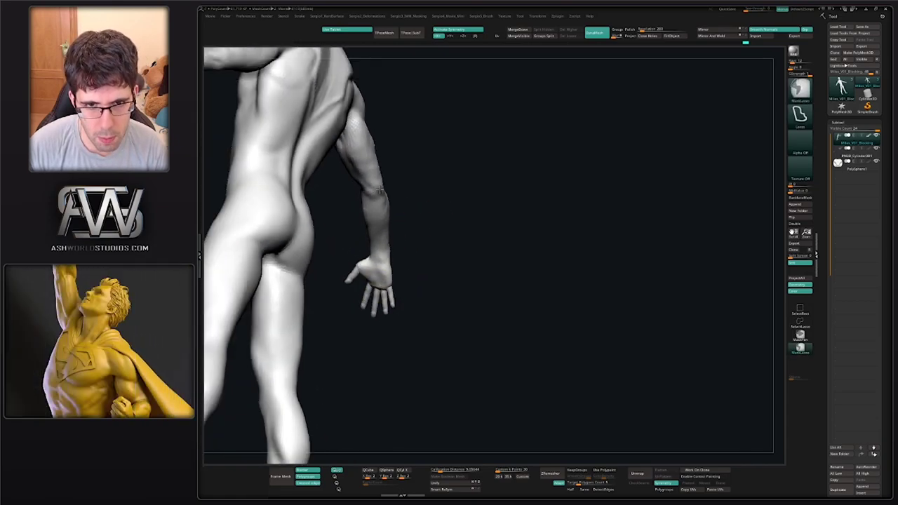
pyautogui.press('f')
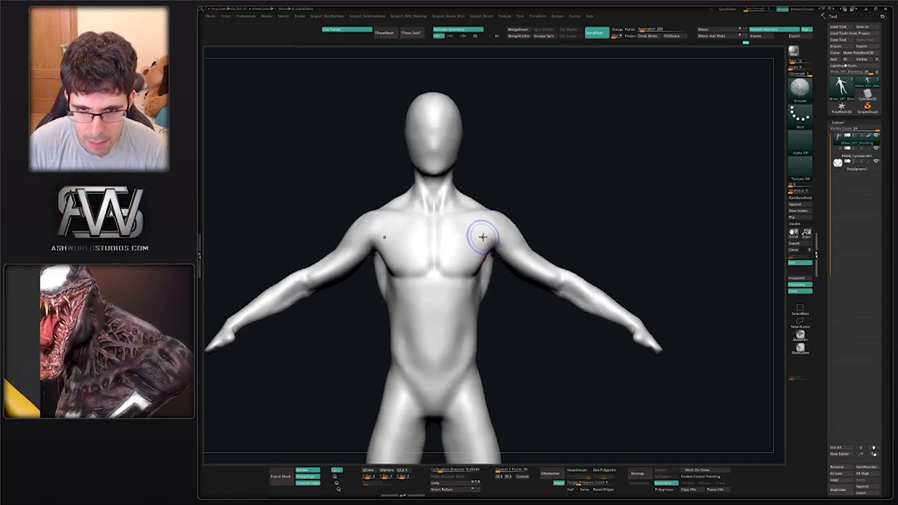
pyautogui.press('b')
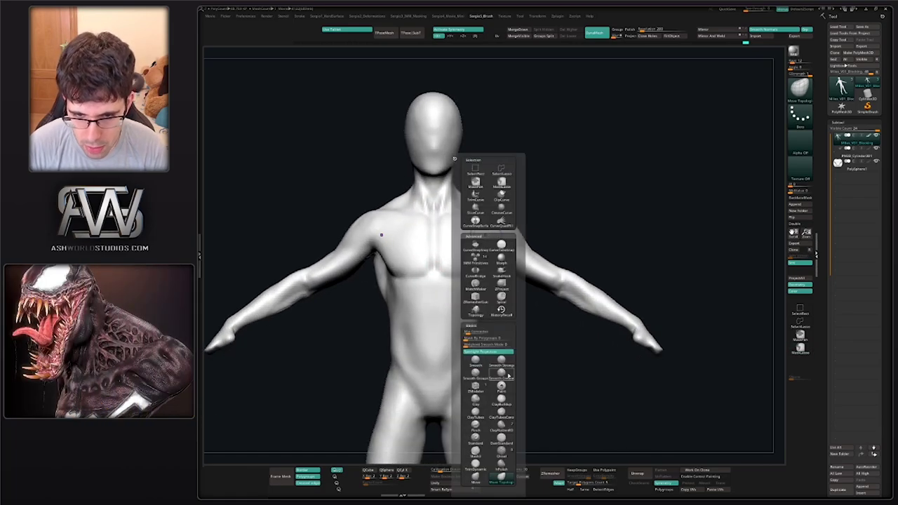
pyautogui.press('p')
pyautogui.press('i')
pyautogui.moveTo(427, 280)
pyautogui.keyDown('ctrl'); pyautogui.mouseDown(button='right')
pyautogui.moveTo(436, 293)
pyautogui.moveTo(428, 313)
pyautogui.mouseUp(button='right'); pyautogui.keyUp('ctrl')
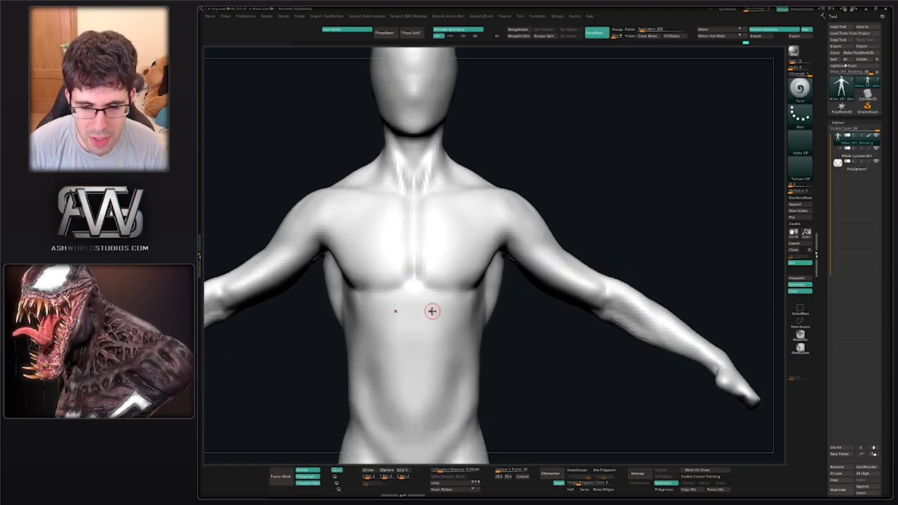
pyautogui.moveTo(432, 311)
pyautogui.mouseDown(button='right')
pyautogui.moveTo(451, 279)
pyautogui.moveTo(470, 273)
pyautogui.moveTo(463, 291)
pyautogui.moveTo(467, 281)
pyautogui.mouseUp(button='right')
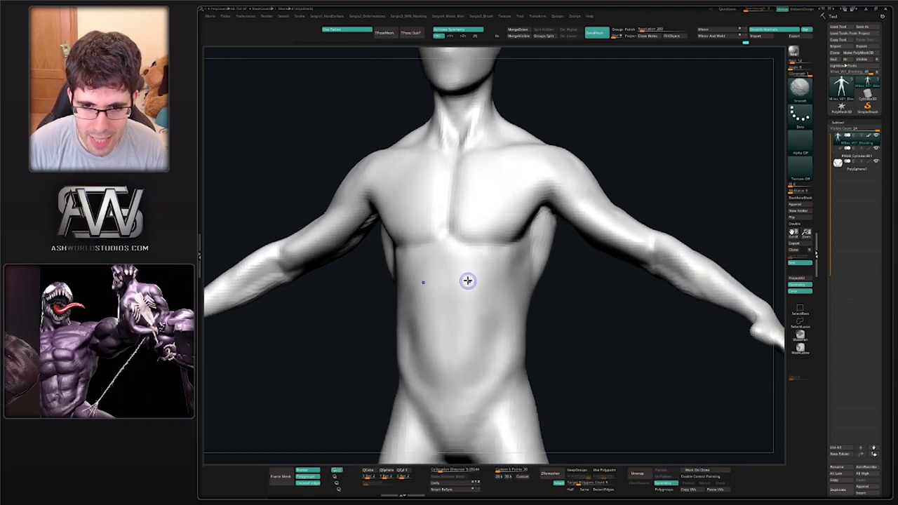
pyautogui.moveTo(406, 246); pyautogui.dragTo(445, 292)
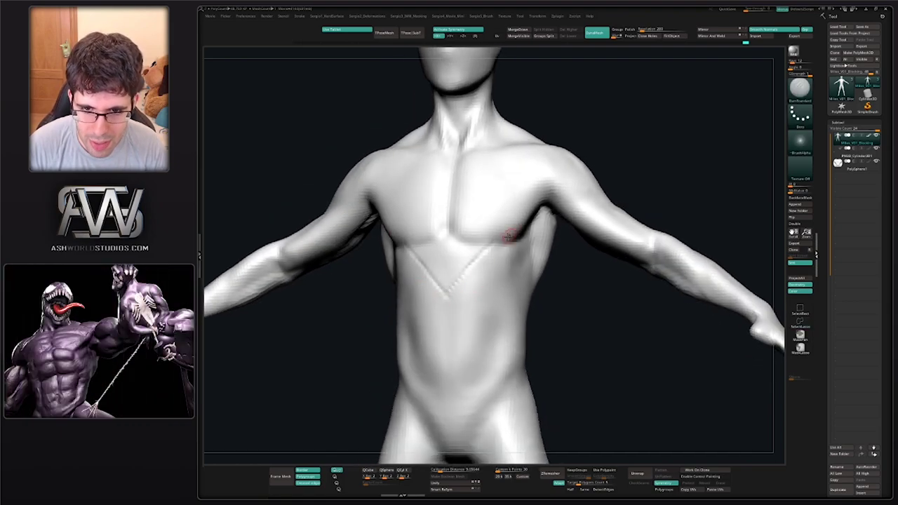
pyautogui.moveTo(508, 237)
pyautogui.mouseDown(button='right')
pyautogui.moveTo(465, 299)
pyautogui.moveTo(464, 352)
pyautogui.moveTo(487, 304)
pyautogui.mouseUp(button='right')
pyautogui.moveTo(491, 286); pyautogui.dragTo(586, 242)
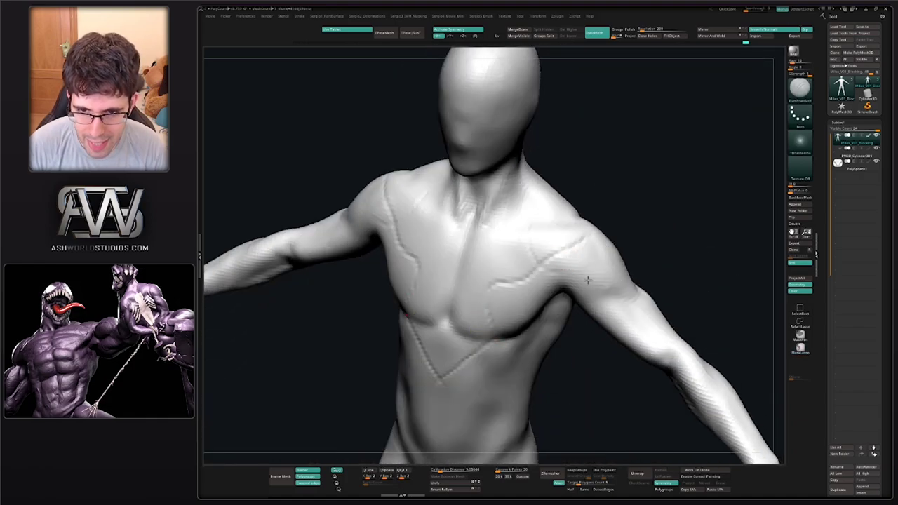
pyautogui.keyDown('shift'); pyautogui.moveTo(555, 327); pyautogui.dragTo(549, 304); pyautogui.keyUp('shift')
pyautogui.moveTo(549, 304); pyautogui.dragTo(531, 222, button='right')
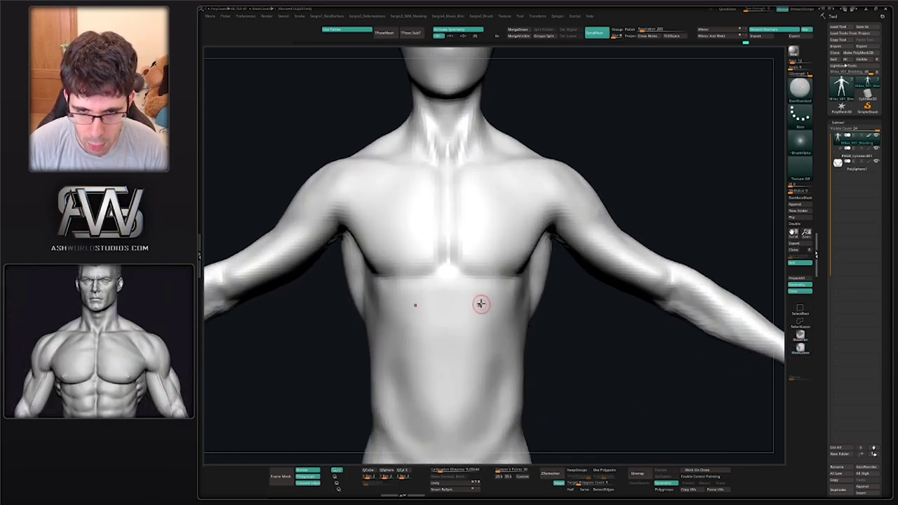
pyautogui.keyDown('ctrl'); pyautogui.moveTo(480, 302); pyautogui.dragTo(463, 285, button='right'); pyautogui.keyUp('ctrl')
pyautogui.press('b')
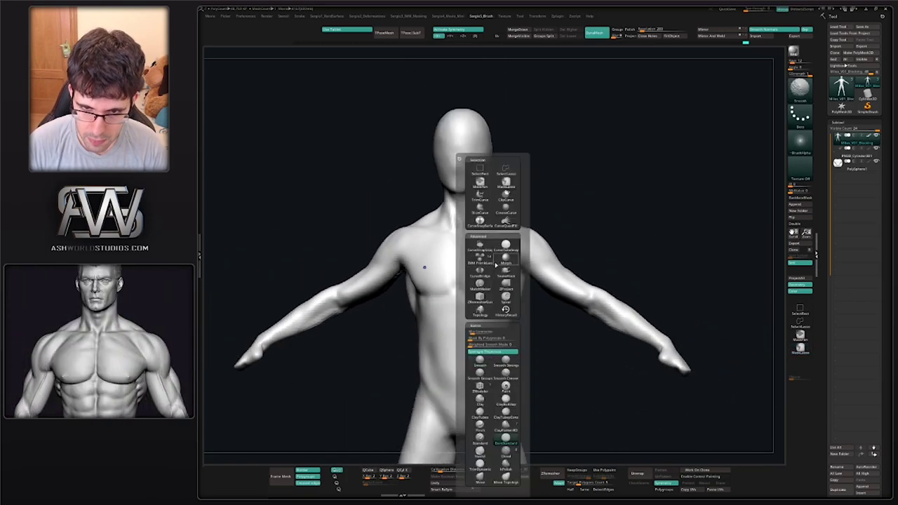
pyautogui.press('p')
pyautogui.press('i')
# Paint a red V across the lower chest and extend it up over the shoulder
pyautogui.press('space')
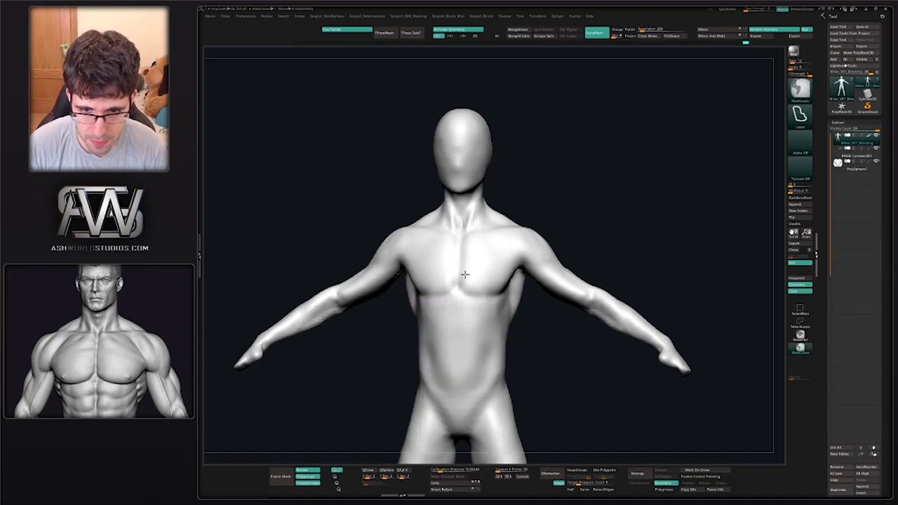
pyautogui.keyDown('ctrl'); pyautogui.moveTo(426, 325); pyautogui.dragTo(464, 342, button='right'); pyautogui.keyUp('ctrl')
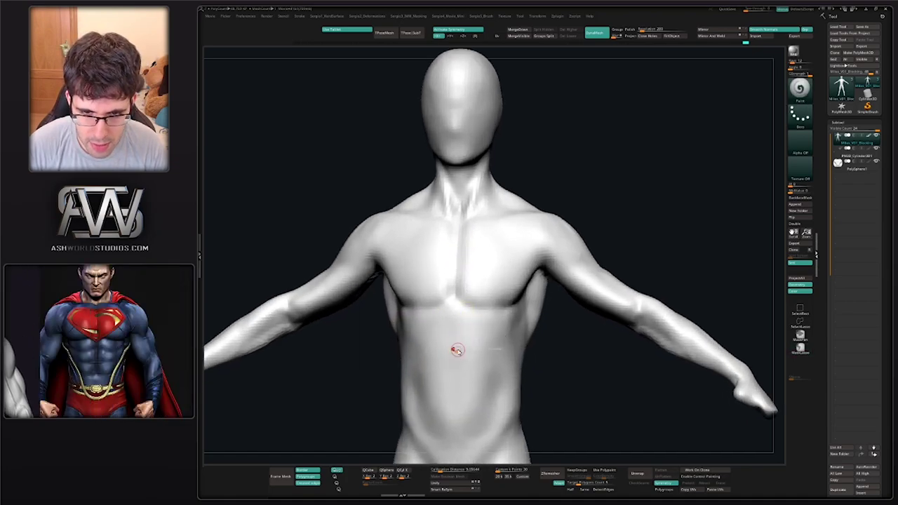
pyautogui.moveTo(495, 304); pyautogui.dragTo(413, 305)
pyautogui.moveTo(487, 304); pyautogui.dragTo(444, 301, button='right')
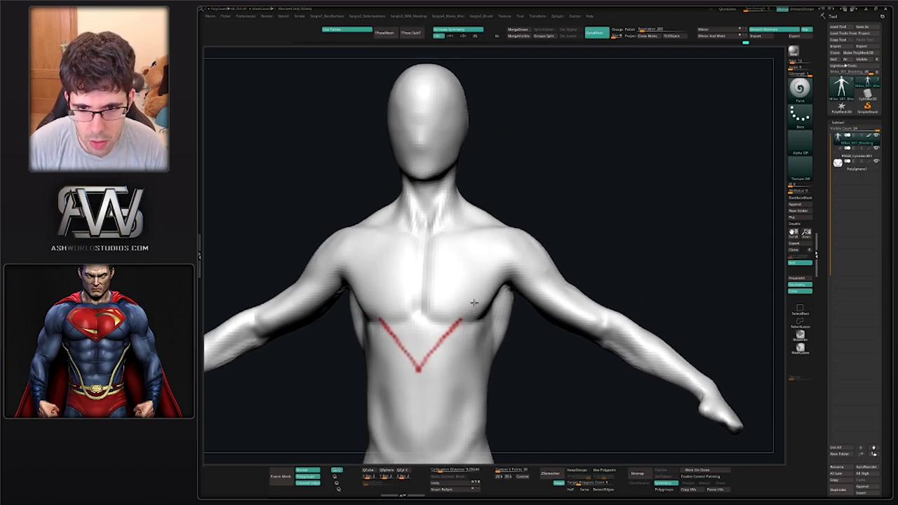
pyautogui.moveTo(474, 302); pyautogui.dragTo(493, 286)
pyautogui.moveTo(544, 269); pyautogui.dragTo(541, 272, button='right')
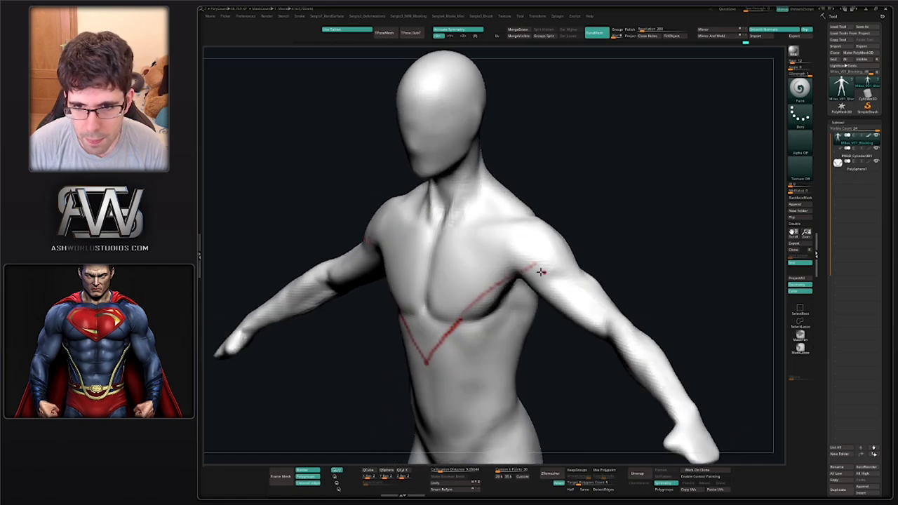
pyautogui.moveTo(537, 264); pyautogui.dragTo(550, 259)
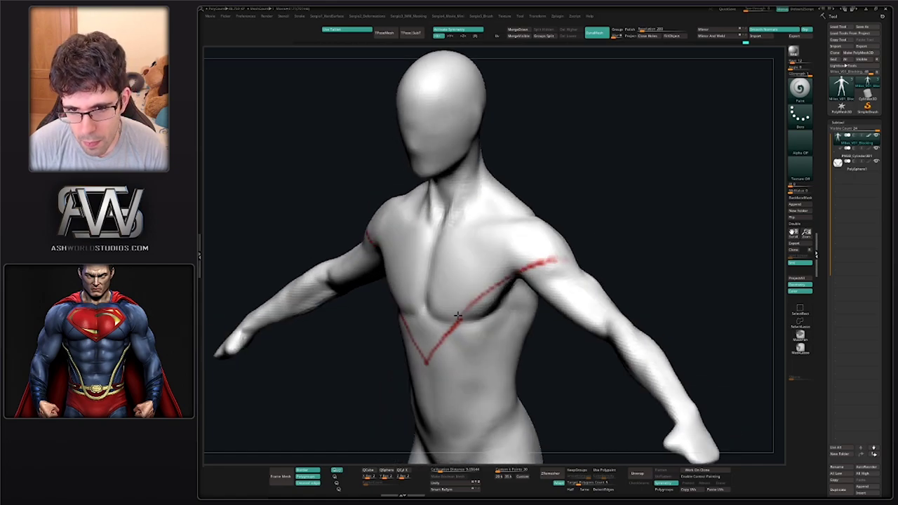
pyautogui.moveTo(457, 316); pyautogui.dragTo(375, 116, button='right')
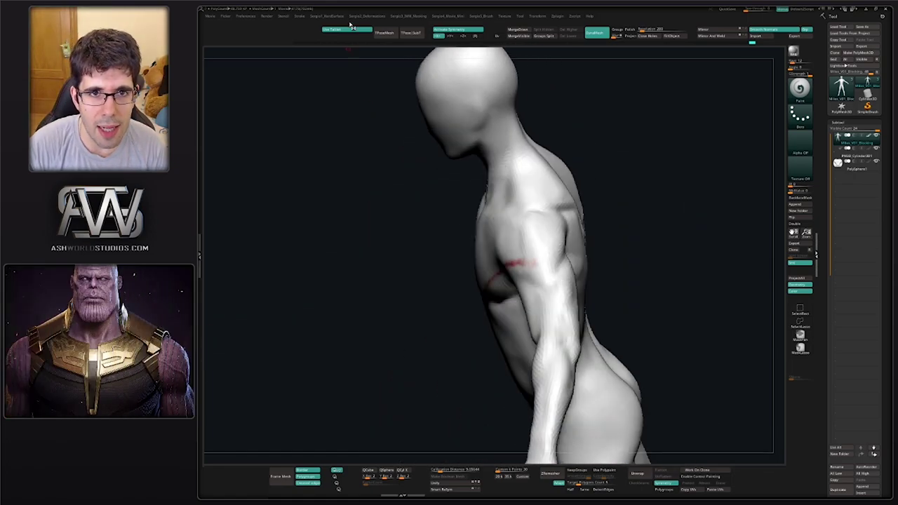
pyautogui.moveTo(421, 211)
pyautogui.mouseDown(button='right')
pyautogui.moveTo(489, 272)
pyautogui.moveTo(495, 266)
pyautogui.mouseUp(button='right')
pyautogui.moveTo(472, 282); pyautogui.dragTo(399, 333)
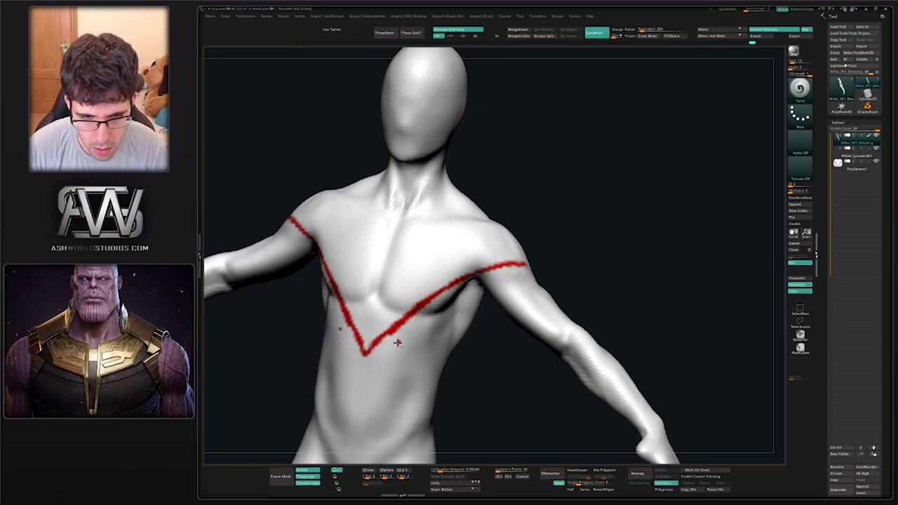
# Set the secondary colour to white and paint a red line along the upper arm
pyautogui.press('space')
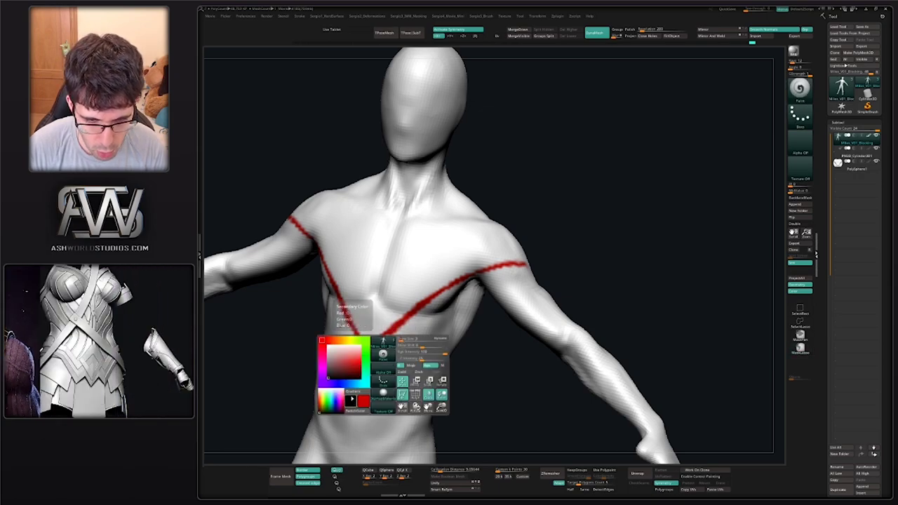
pyautogui.moveTo(351, 401); pyautogui.dragTo(322, 341)
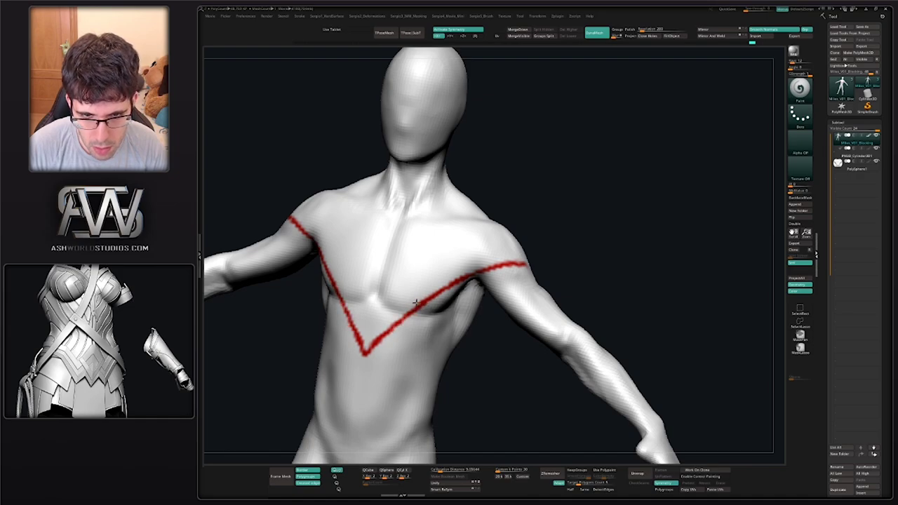
pyautogui.moveTo(491, 261)
pyautogui.mouseDown(button='right')
pyautogui.moveTo(461, 309)
pyautogui.moveTo(410, 292)
pyautogui.mouseUp(button='right')
pyautogui.moveTo(410, 291); pyautogui.dragTo(441, 310)
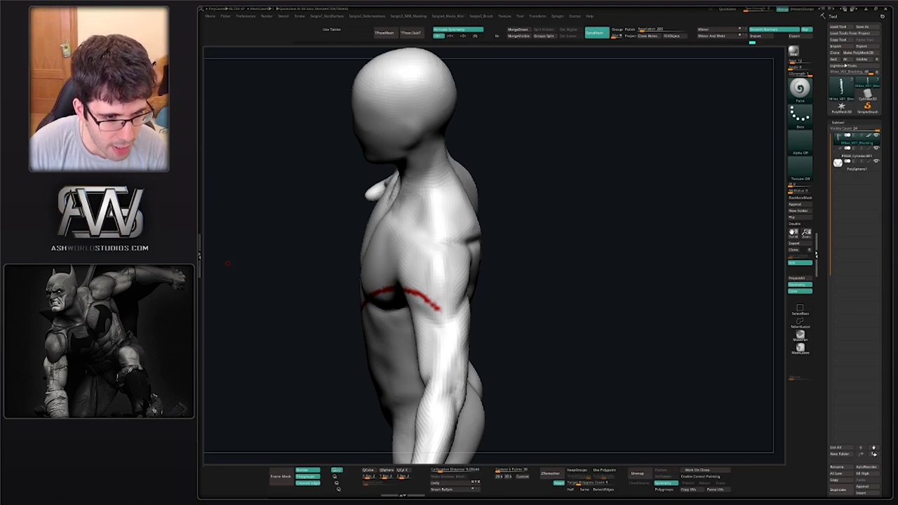
pyautogui.moveTo(507, 193)
pyautogui.mouseDown(button='right')
pyautogui.moveTo(558, 224)
pyautogui.moveTo(545, 220)
pyautogui.moveTo(456, 301)
pyautogui.moveTo(409, 298)
pyautogui.moveTo(414, 337)
pyautogui.mouseUp(button='right')
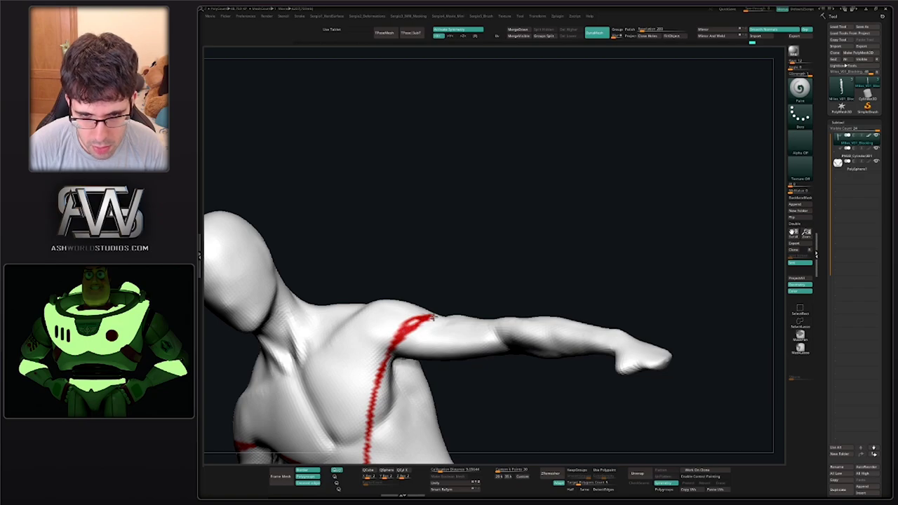
pyautogui.moveTo(430, 316); pyautogui.dragTo(445, 295, button='right')
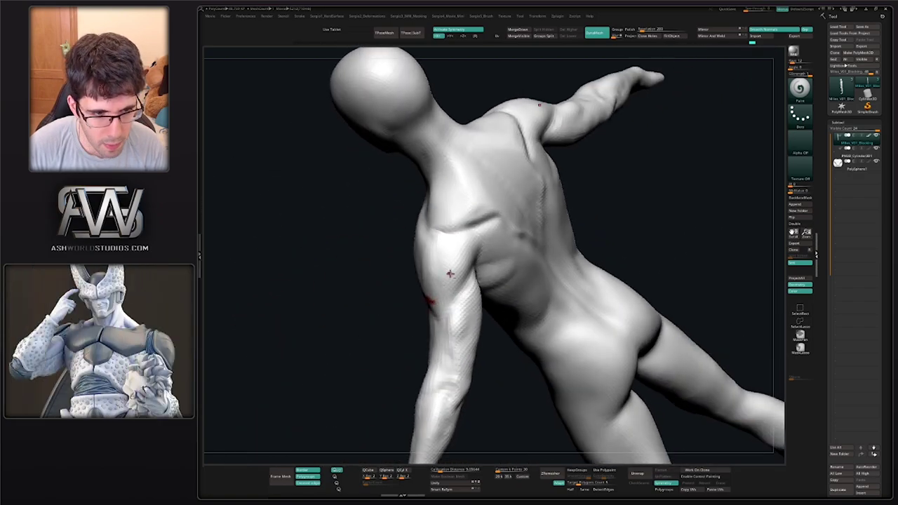
# Paint red strokes over the upper arms and a line across both shoulders
pyautogui.moveTo(436, 301); pyautogui.dragTo(466, 269)
pyautogui.moveTo(456, 298); pyautogui.dragTo(510, 250, button='right')
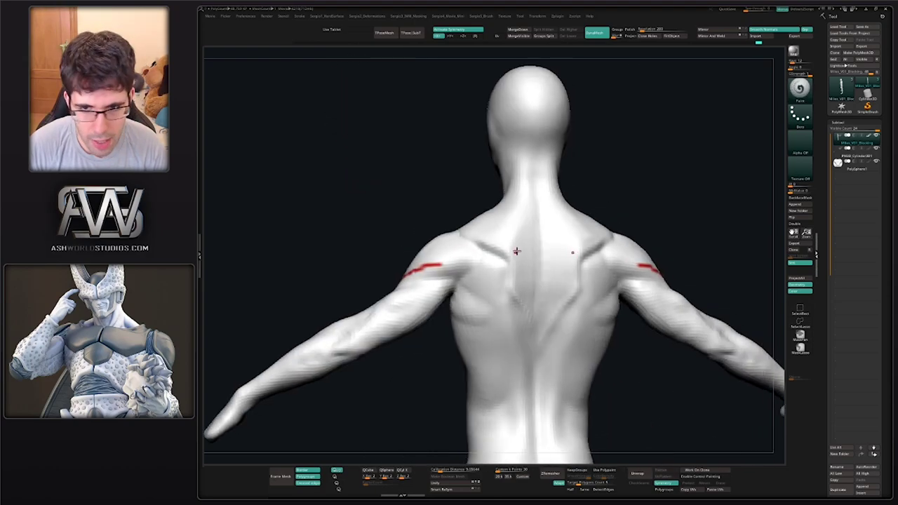
pyautogui.moveTo(512, 251)
pyautogui.mouseDown()
pyautogui.moveTo(525, 248)
pyautogui.moveTo(433, 280)
pyautogui.mouseUp()
pyautogui.hotkey('ctrl', 'z')
pyautogui.moveTo(527, 248); pyautogui.dragTo(410, 272)
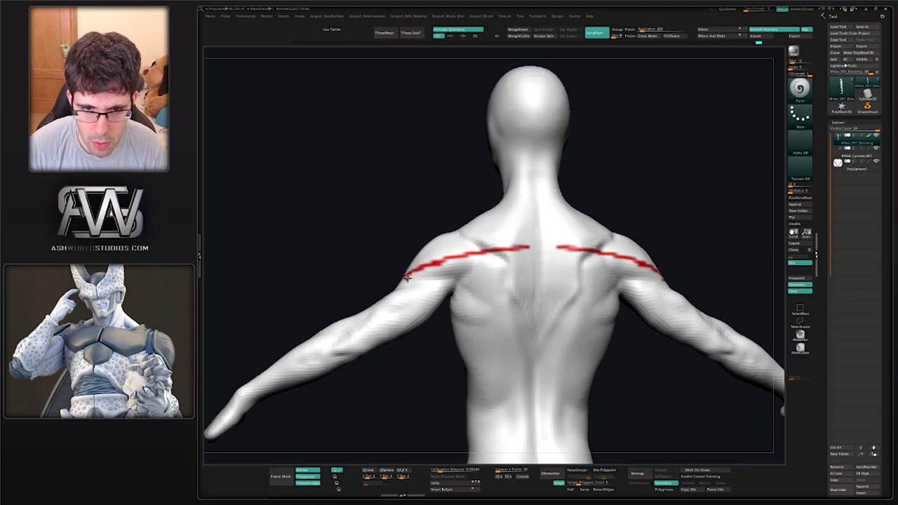
pyautogui.press('f')
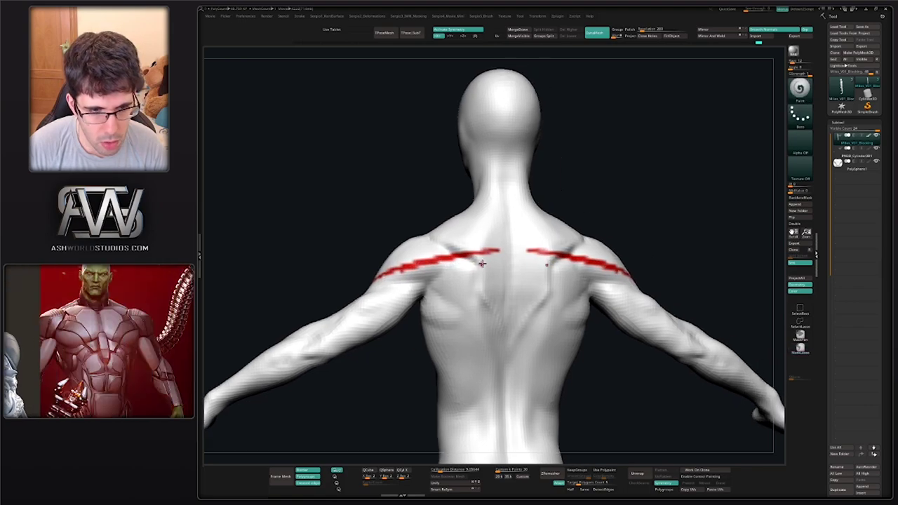
# Paint lines down the shoulder blades, the spider's red body mid-back and two short legs
pyautogui.press('b')
pyautogui.press('m')
pyautogui.press('v')
pyautogui.moveTo(491, 231); pyautogui.dragTo(479, 281)
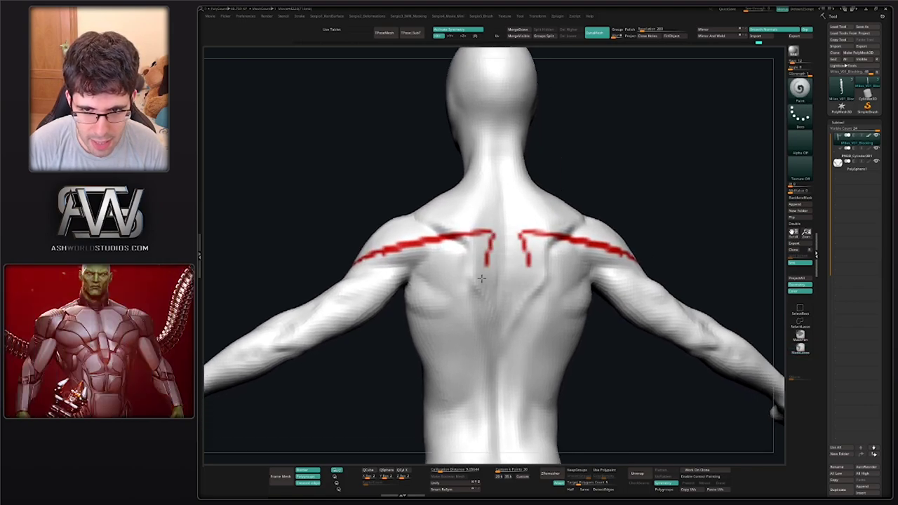
pyautogui.moveTo(496, 275); pyautogui.dragTo(485, 253, button='right')
pyautogui.moveTo(484, 214)
pyautogui.mouseDown()
pyautogui.moveTo(468, 279)
pyautogui.moveTo(478, 239)
pyautogui.mouseUp()
pyautogui.moveTo(468, 271); pyautogui.dragTo(477, 278)
pyautogui.moveTo(477, 277); pyautogui.dragTo(472, 245, button='right')
pyautogui.moveTo(473, 245)
pyautogui.mouseDown()
pyautogui.moveTo(476, 294)
pyautogui.moveTo(491, 291)
pyautogui.moveTo(484, 298)
pyautogui.mouseUp()
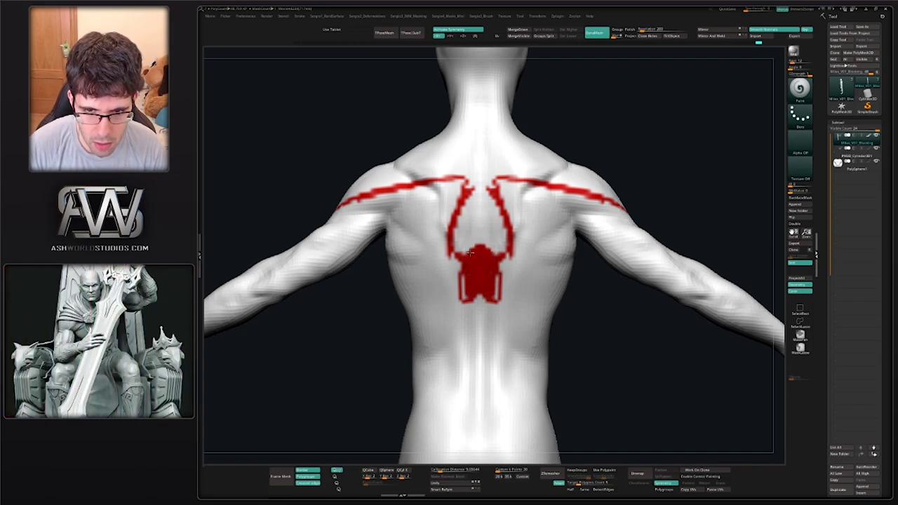
pyautogui.moveTo(481, 260)
pyautogui.mouseDown()
pyautogui.moveTo(465, 299)
pyautogui.moveTo(491, 312)
pyautogui.moveTo(480, 300)
pyautogui.mouseUp()
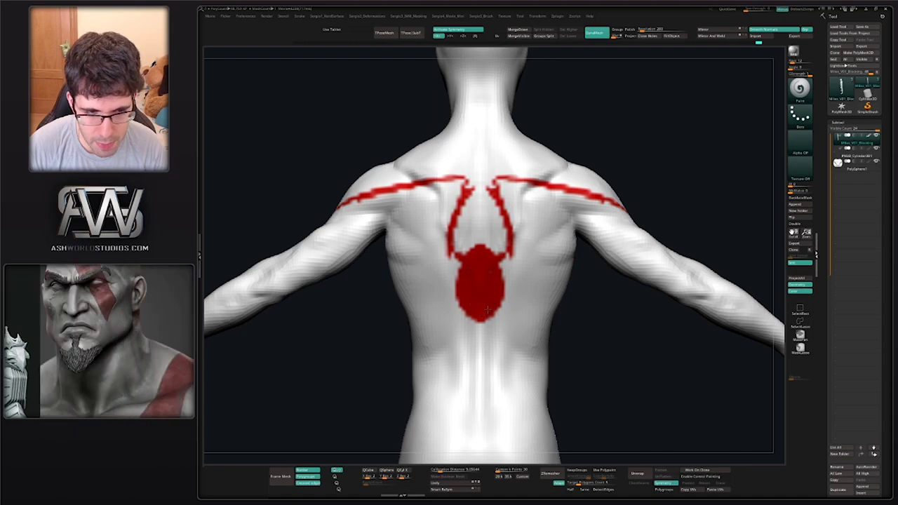
pyautogui.keyDown('alt'); pyautogui.moveTo(489, 289); pyautogui.dragTo(466, 250, button='right'); pyautogui.keyUp('alt')
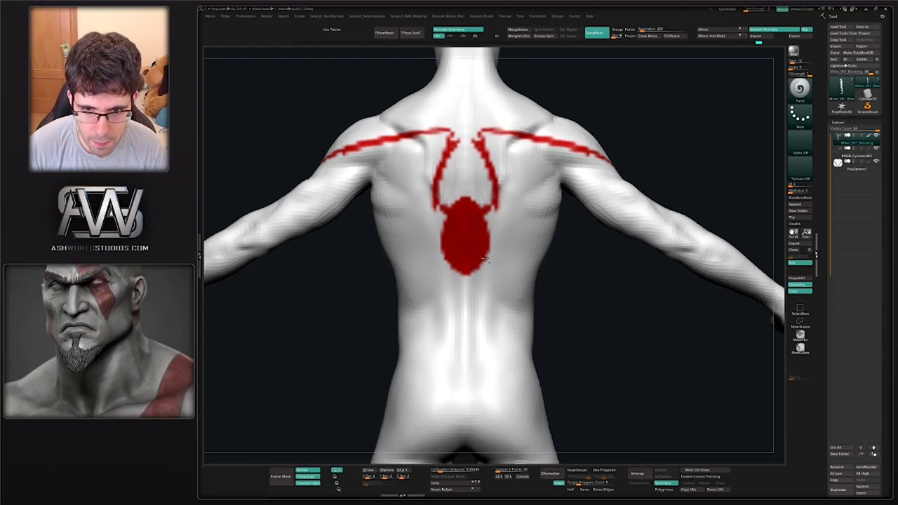
pyautogui.moveTo(488, 261)
pyautogui.mouseDown()
pyautogui.moveTo(499, 270)
pyautogui.moveTo(482, 297)
pyautogui.mouseUp()
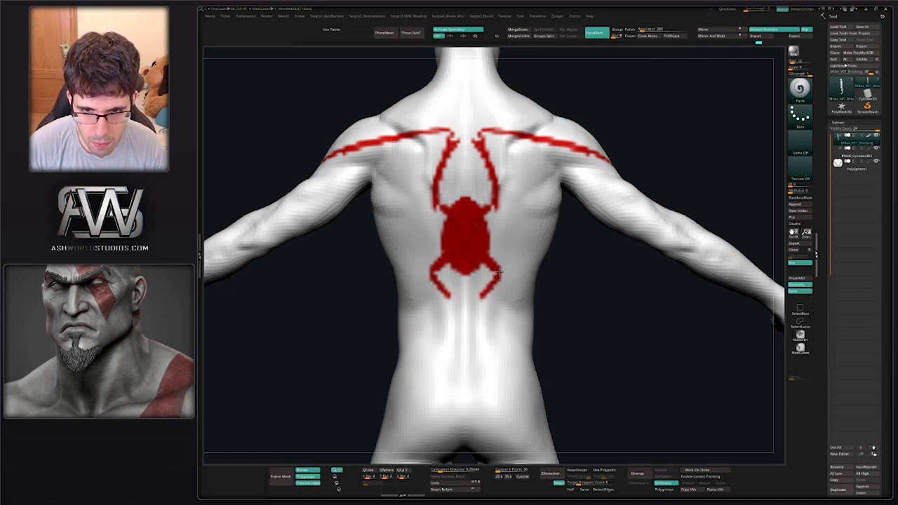
pyautogui.keyDown('alt'); pyautogui.moveTo(499, 261); pyautogui.dragTo(491, 300, button='right'); pyautogui.keyUp('alt')
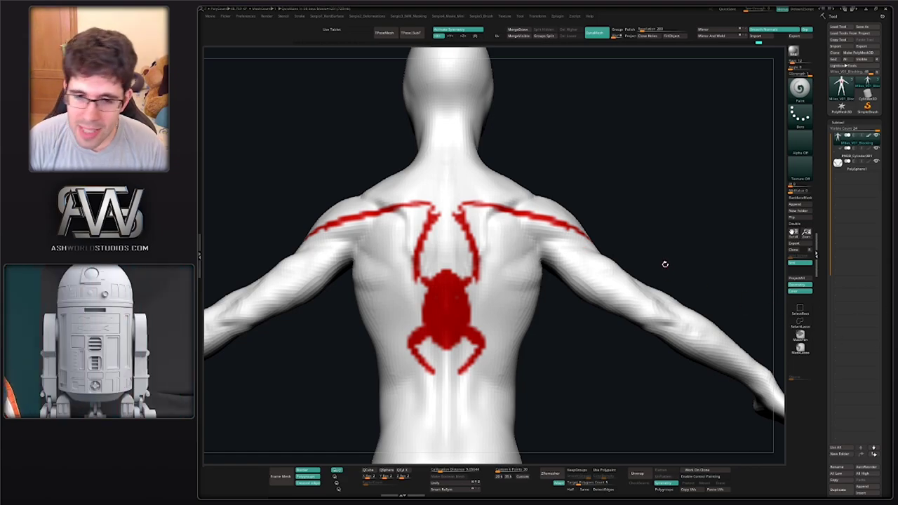
# Add curved spider legs, long outer legs and thin lower legs to the emblem
pyautogui.moveTo(665, 188); pyautogui.dragTo(481, 273)
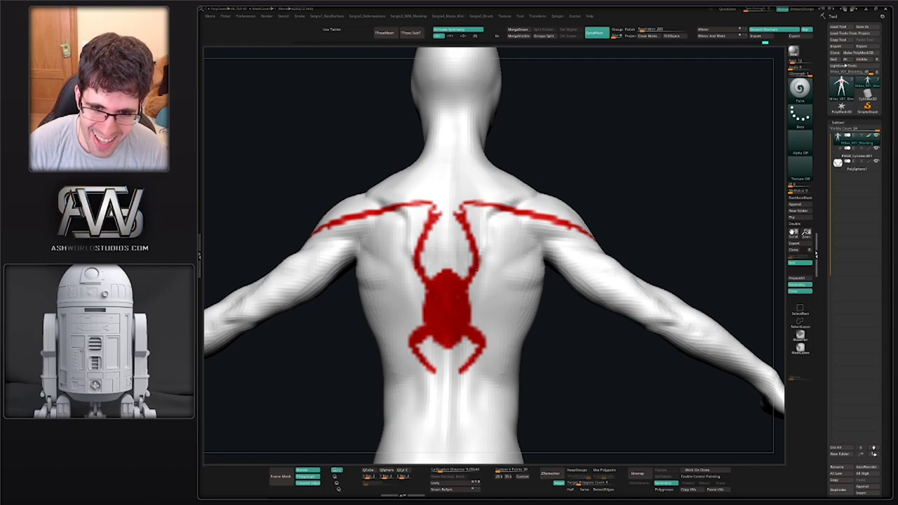
pyautogui.moveTo(485, 287)
pyautogui.keyDown('alt'); pyautogui.mouseDown()
pyautogui.moveTo(474, 251)
pyautogui.moveTo(478, 259)
pyautogui.mouseUp(); pyautogui.keyUp('alt')
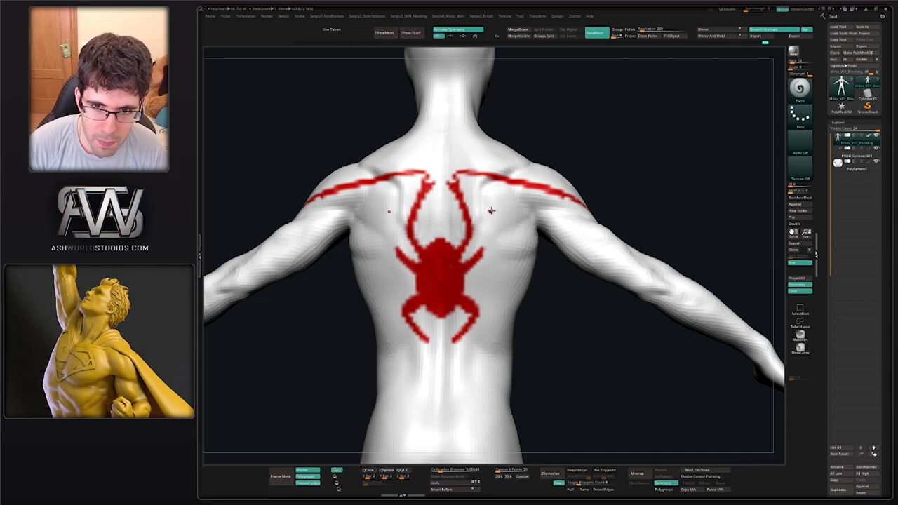
pyautogui.moveTo(488, 196); pyautogui.dragTo(487, 242)
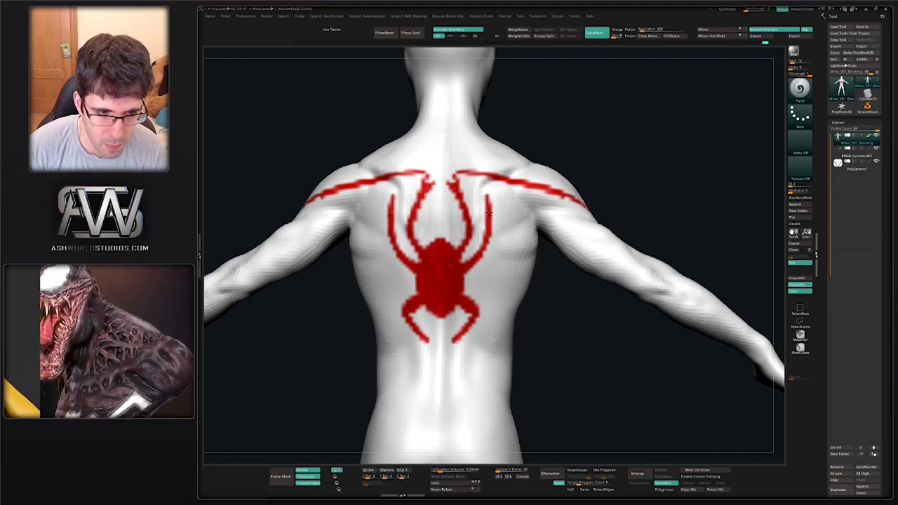
pyautogui.moveTo(488, 200); pyautogui.dragTo(491, 287)
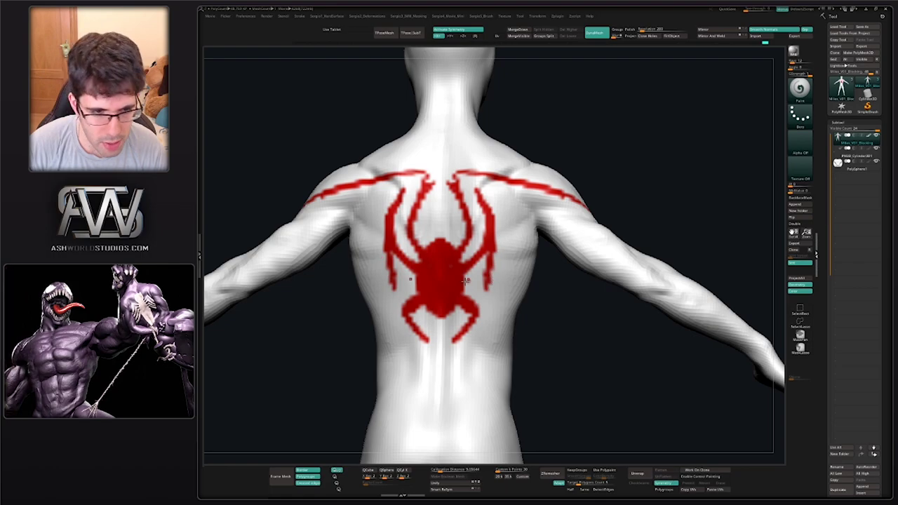
pyautogui.moveTo(470, 280); pyautogui.dragTo(449, 253, button='right')
pyautogui.moveTo(419, 258)
pyautogui.mouseDown()
pyautogui.moveTo(393, 281)
pyautogui.moveTo(405, 265)
pyautogui.mouseUp()
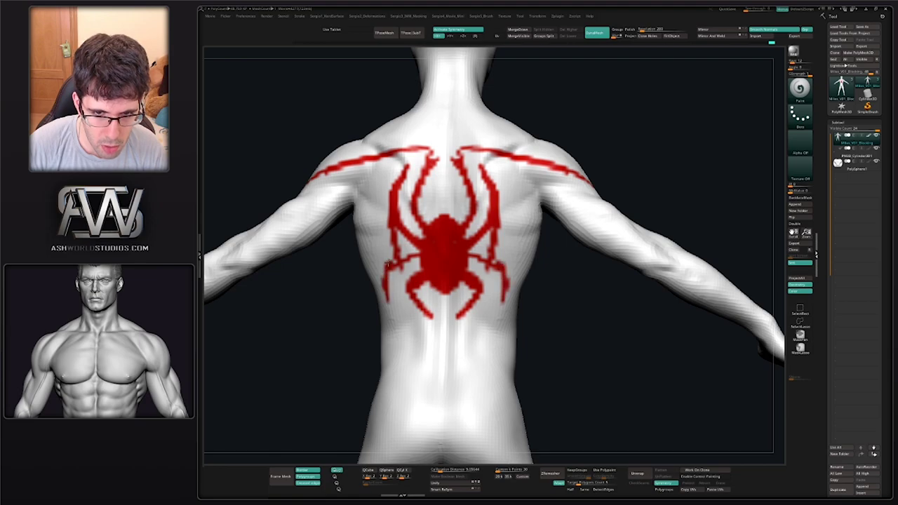
pyautogui.moveTo(387, 264); pyautogui.dragTo(380, 277)
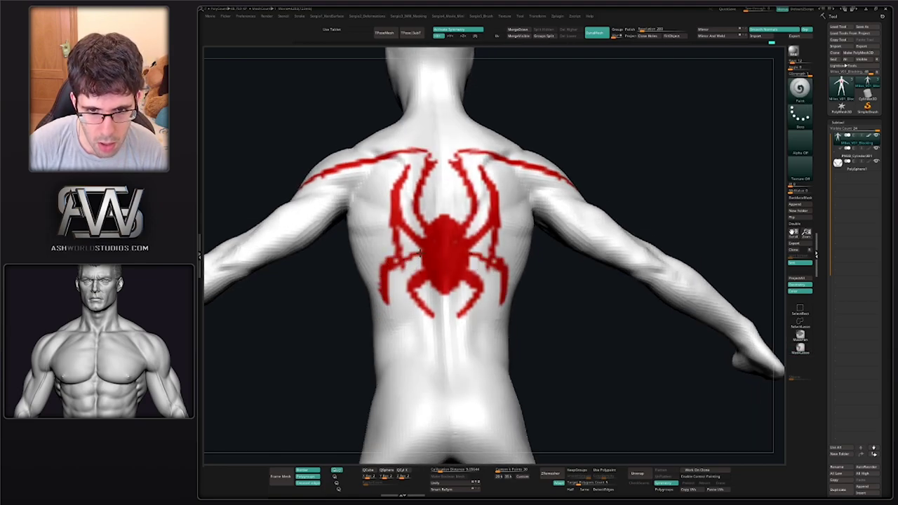
pyautogui.scroll(-5, 385, 265)
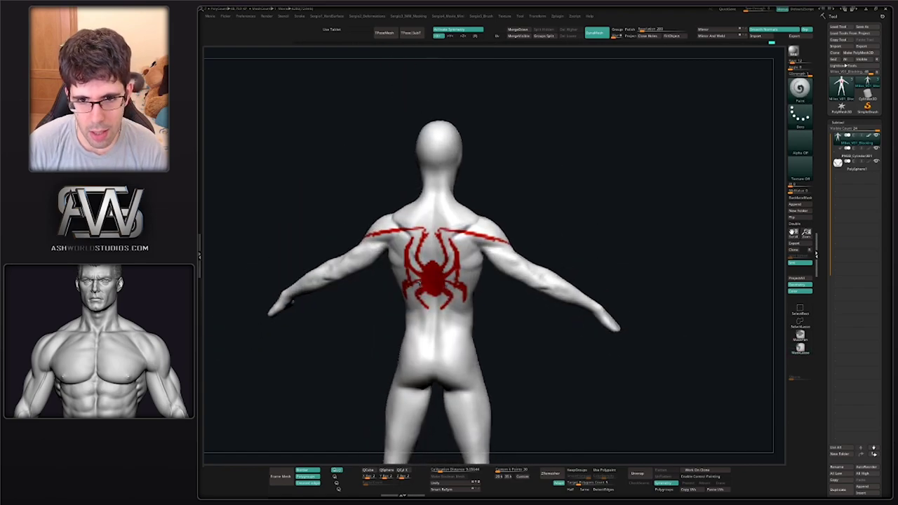
pyautogui.scroll(3, 421, 235)
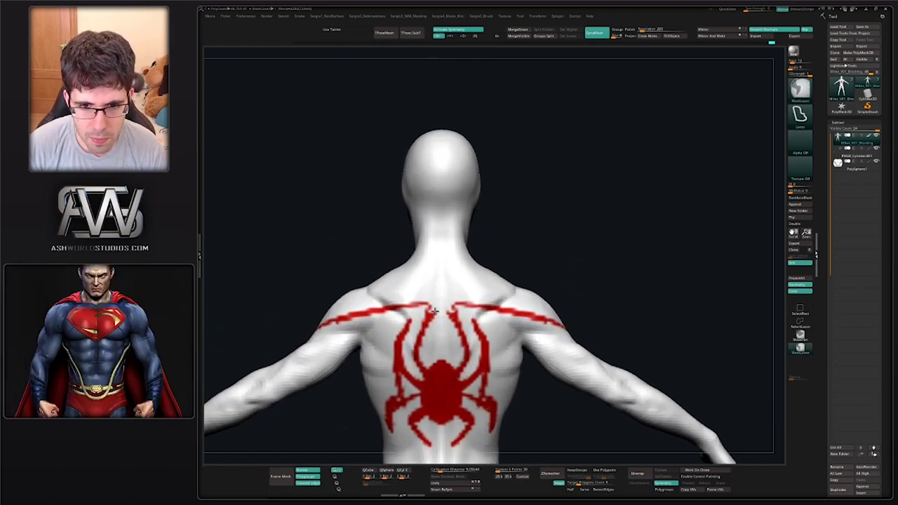
pyautogui.scroll(1, 438, 291)
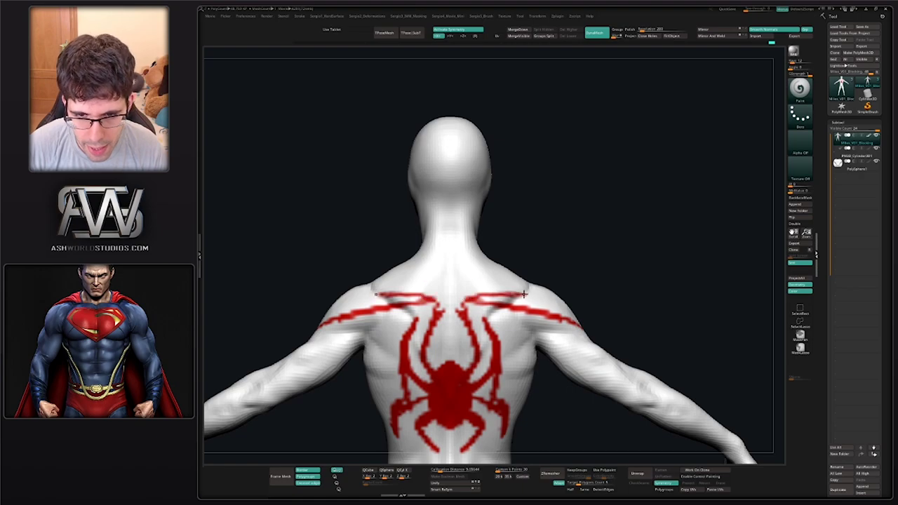
# Add a second red line over each shoulder down to the V's point, softening it near the sternum
pyautogui.moveTo(489, 291)
pyautogui.mouseDown(button='right')
pyautogui.moveTo(503, 286)
pyautogui.moveTo(552, 202)
pyautogui.mouseUp(button='right')
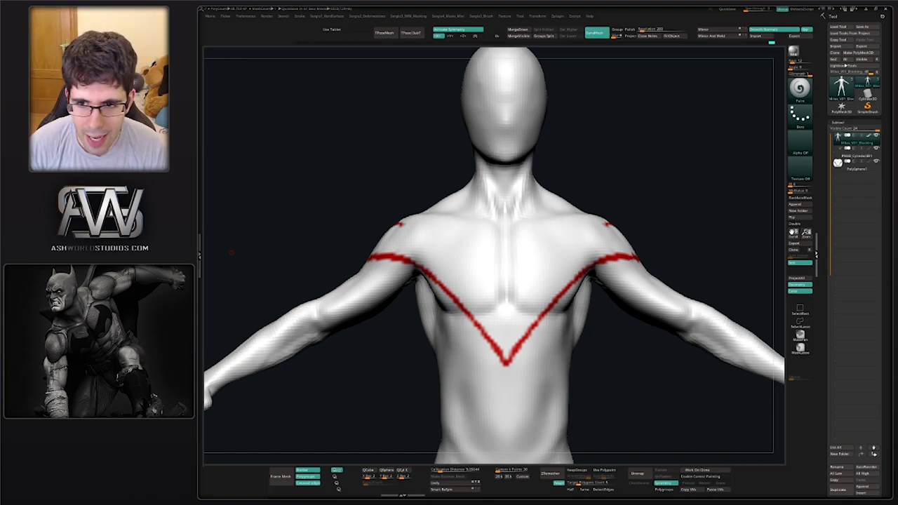
pyautogui.moveTo(692, 178)
pyautogui.mouseDown()
pyautogui.moveTo(599, 231)
pyautogui.moveTo(626, 218)
pyautogui.mouseUp()
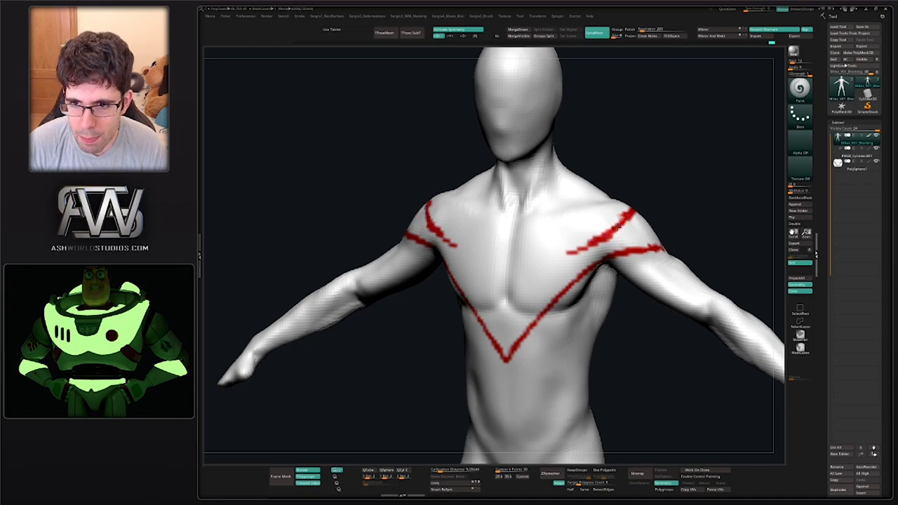
pyautogui.moveTo(573, 247); pyautogui.dragTo(627, 211)
pyautogui.moveTo(631, 209); pyautogui.dragTo(627, 211, button='right')
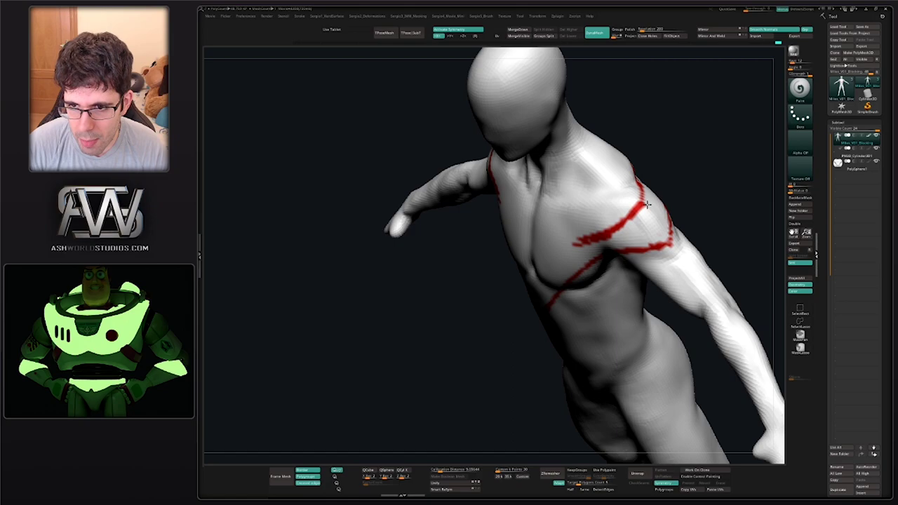
pyautogui.moveTo(638, 214); pyautogui.dragTo(573, 258, button='right')
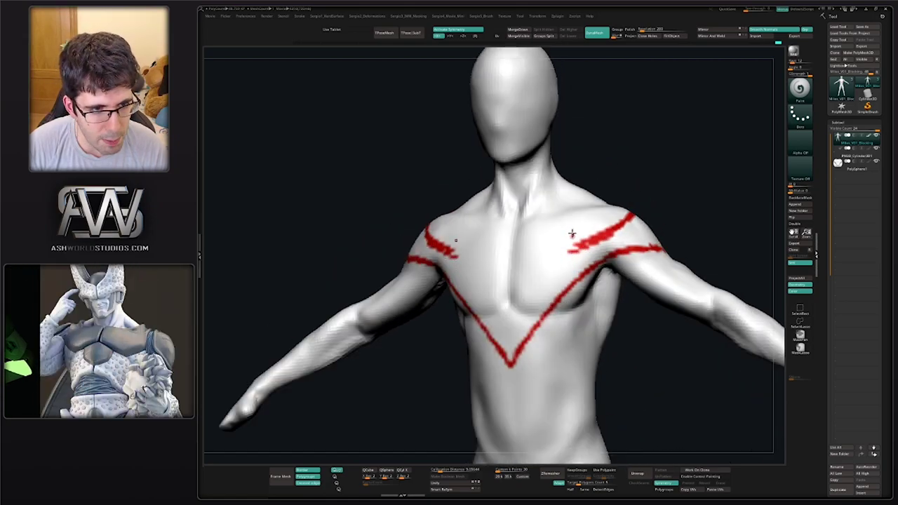
pyautogui.moveTo(573, 258); pyautogui.dragTo(511, 348)
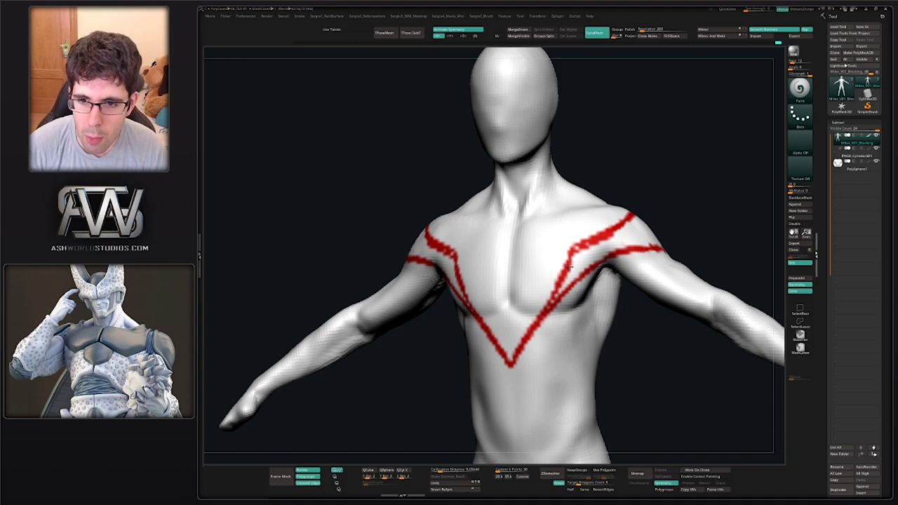
pyautogui.moveTo(579, 248)
pyautogui.keyDown('shift'); pyautogui.mouseDown(button='right')
pyautogui.moveTo(589, 258)
pyautogui.moveTo(557, 275)
pyautogui.mouseUp(button='right'); pyautogui.keyUp('shift')
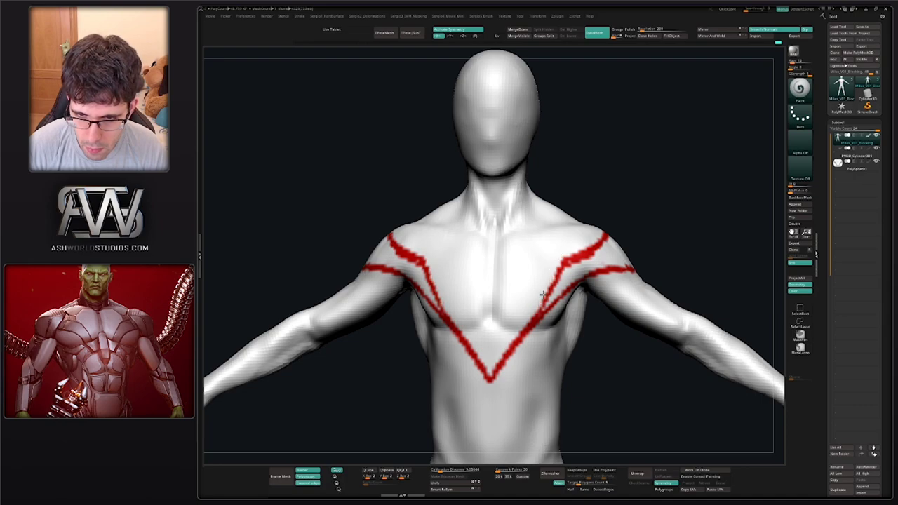
pyautogui.moveTo(508, 349); pyautogui.dragTo(519, 343)
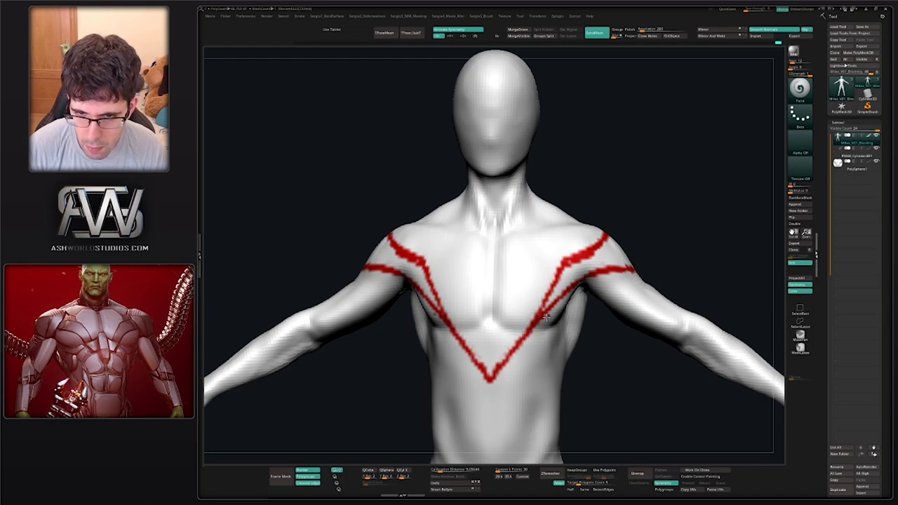
pyautogui.moveTo(493, 376)
pyautogui.mouseDown(button='right')
pyautogui.moveTo(533, 334)
pyautogui.moveTo(516, 341)
pyautogui.moveTo(531, 331)
pyautogui.moveTo(497, 310)
pyautogui.moveTo(517, 285)
pyautogui.mouseUp(button='right')
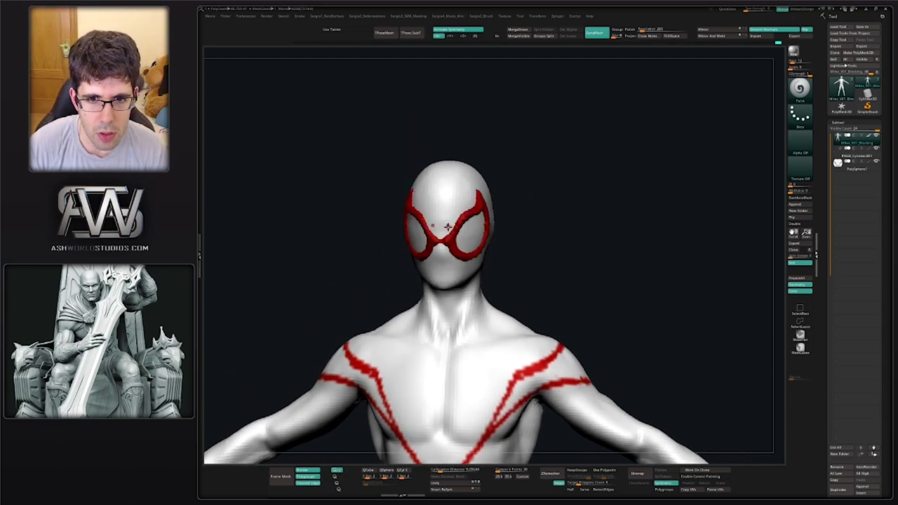
# Paint a red stripe up the mask's forehead and an inverted V from nose to mouth
pyautogui.scroll(3, 447, 226)
pyautogui.scroll(3, 442, 235)
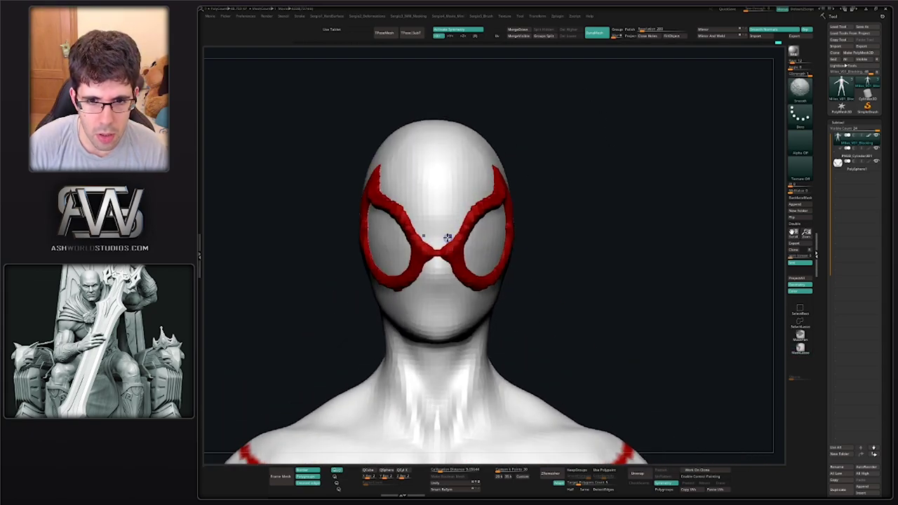
pyautogui.moveTo(439, 239); pyautogui.dragTo(439, 155)
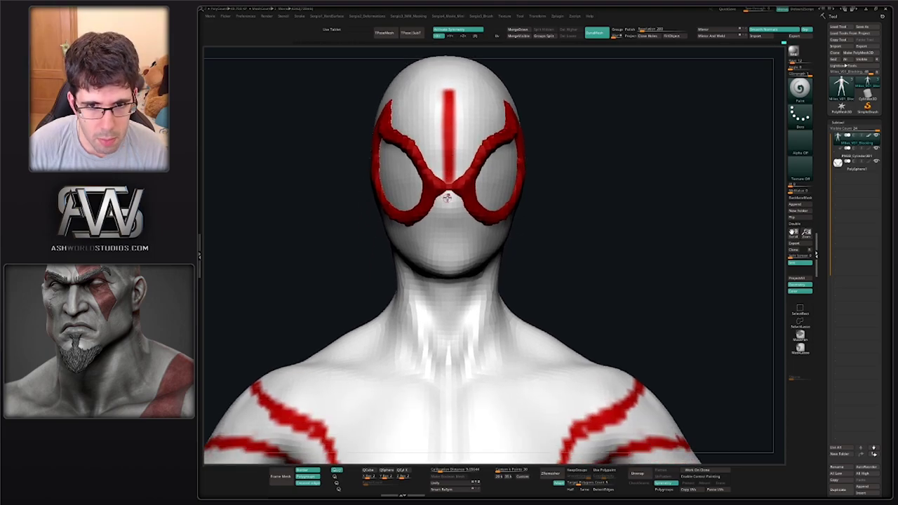
pyautogui.moveTo(447, 195); pyautogui.dragTo(424, 261)
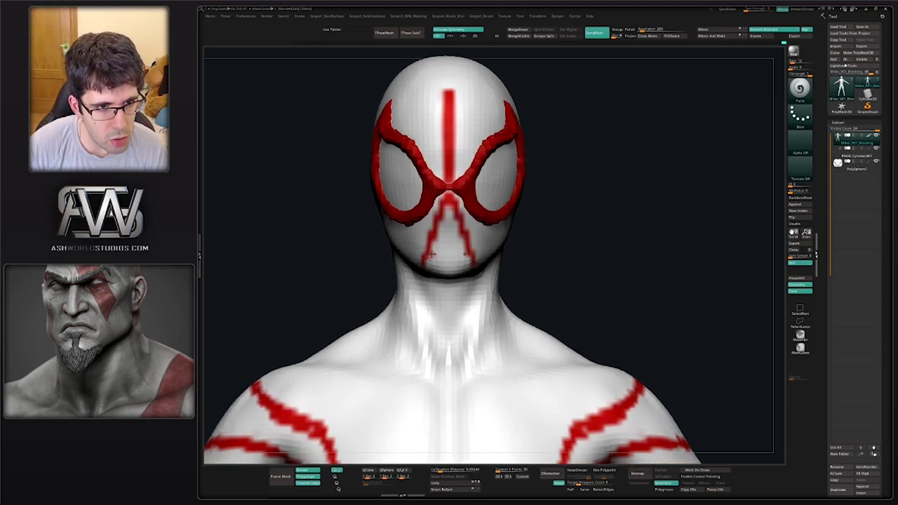
pyautogui.scroll(-3, 446, 225)
pyautogui.scroll(-2, 446, 225)
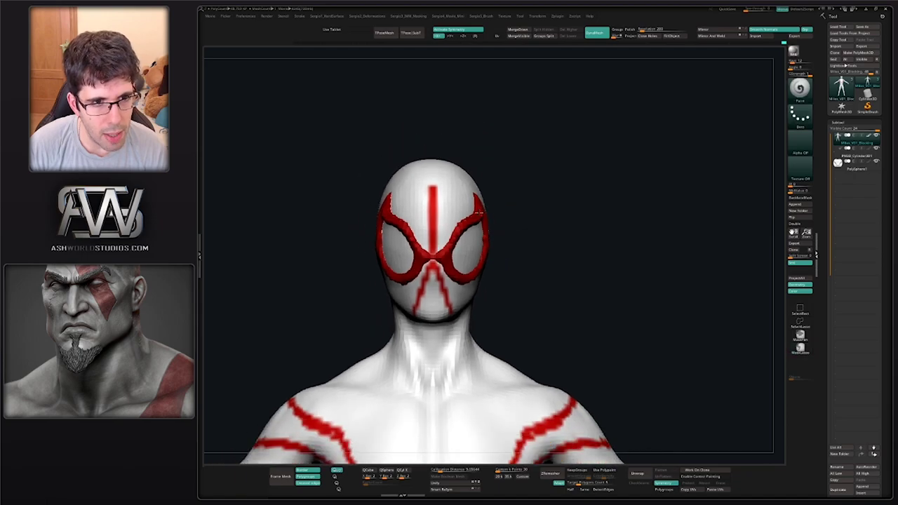
pyautogui.scroll(-3, 478, 207)
pyautogui.press('space')
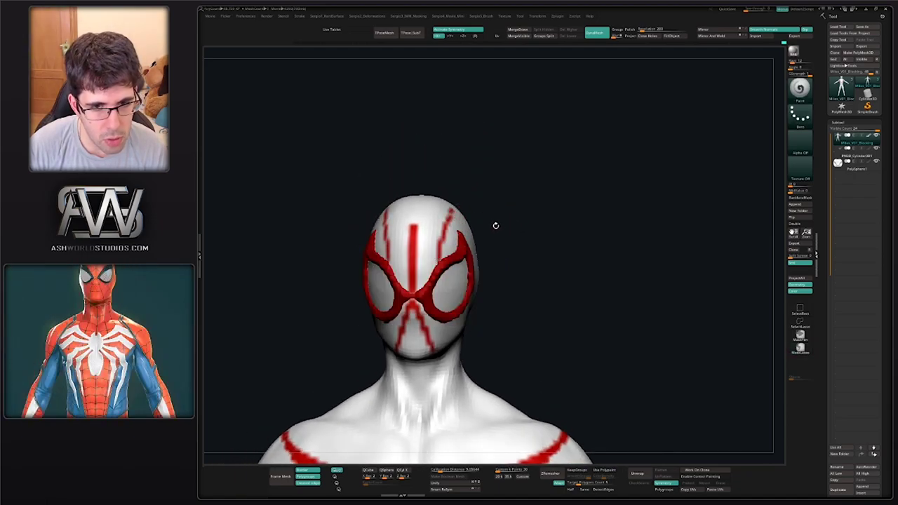
pyautogui.moveTo(495, 225)
pyautogui.mouseDown()
pyautogui.moveTo(463, 249)
pyautogui.moveTo(472, 269)
pyautogui.mouseUp()
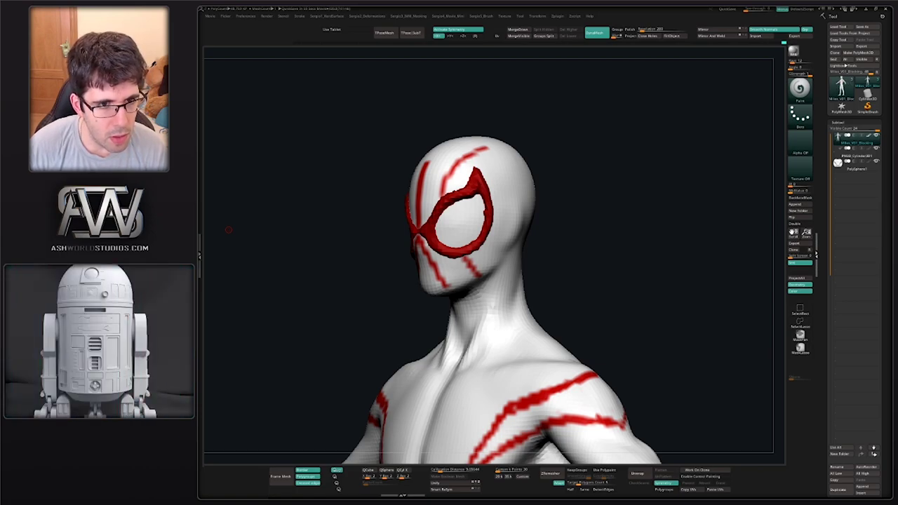
pyautogui.moveTo(660, 127)
pyautogui.mouseDown()
pyautogui.moveTo(657, 260)
pyautogui.moveTo(424, 221)
pyautogui.moveTo(429, 197)
pyautogui.moveTo(419, 178)
pyautogui.moveTo(421, 267)
pyautogui.moveTo(414, 209)
pyautogui.moveTo(396, 404)
pyautogui.mouseUp()
# Paint a red ring line around the neck, undoing a bad stroke with Ctrl+Z
pyautogui.moveTo(404, 335); pyautogui.dragTo(407, 323, button='right')
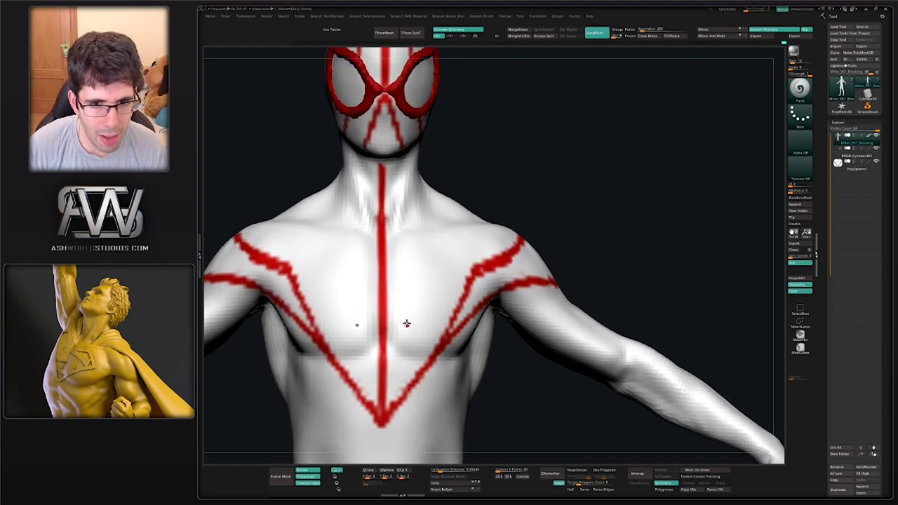
pyautogui.moveTo(416, 266)
pyautogui.mouseDown(button='right')
pyautogui.moveTo(445, 277)
pyautogui.moveTo(426, 231)
pyautogui.moveTo(350, 241)
pyautogui.moveTo(446, 239)
pyautogui.moveTo(525, 199)
pyautogui.moveTo(431, 227)
pyautogui.mouseUp(button='right')
pyautogui.moveTo(431, 227); pyautogui.dragTo(483, 206)
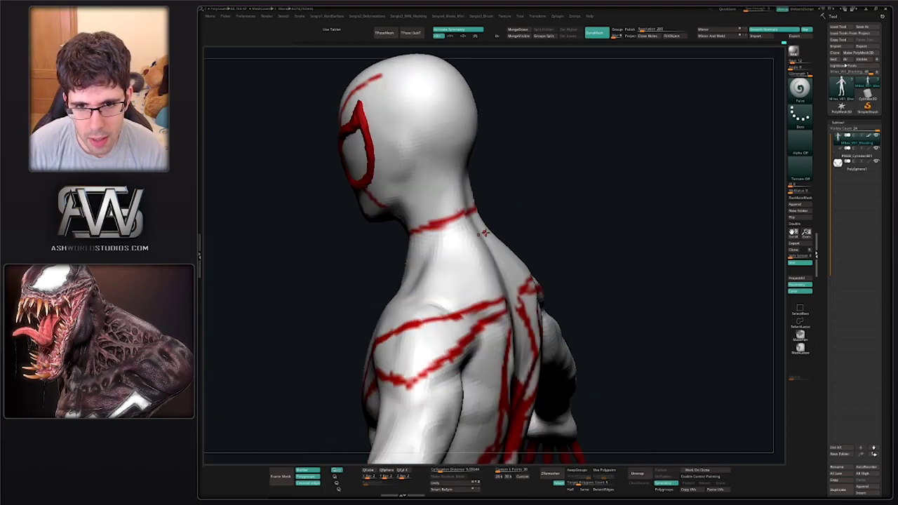
pyautogui.moveTo(484, 232)
pyautogui.mouseDown(button='right')
pyautogui.moveTo(396, 280)
pyautogui.moveTo(384, 270)
pyautogui.mouseUp(button='right')
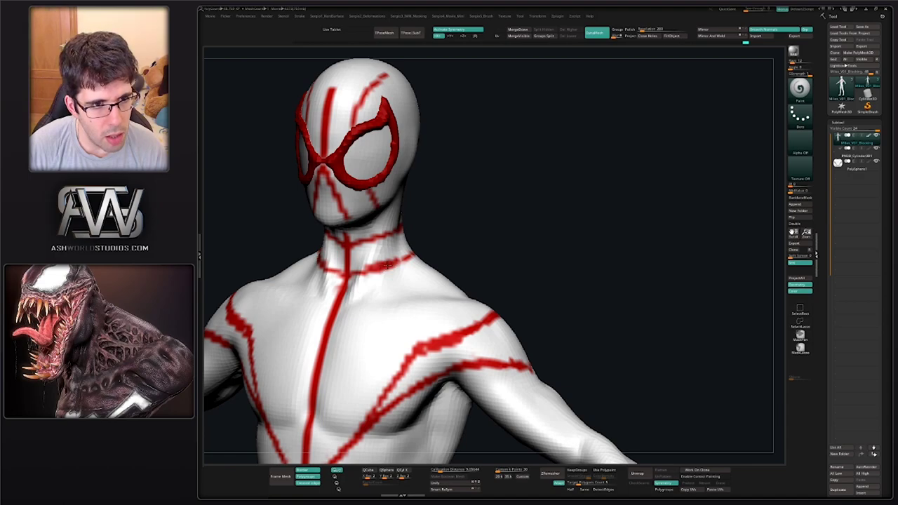
pyautogui.hotkey('ctrl', 'z')
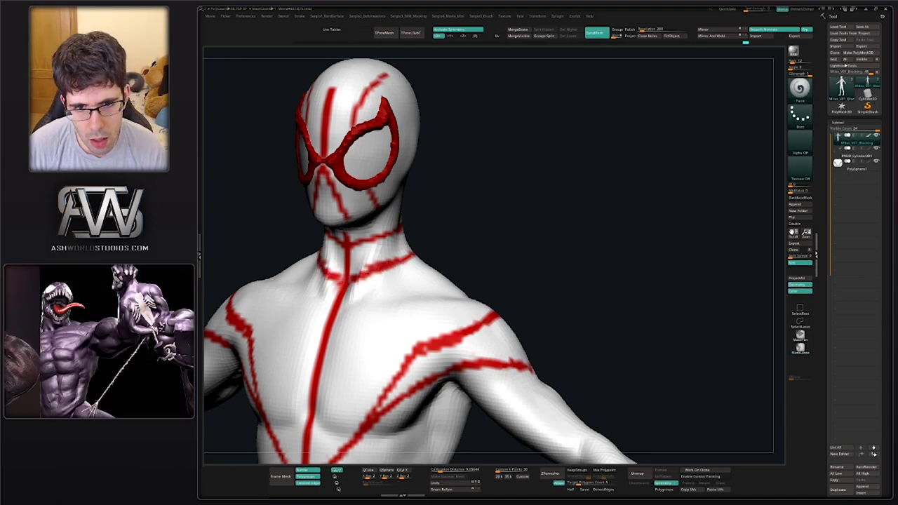
# Orbit around the head and shoulders to review the red neck ring and mask strands
pyautogui.moveTo(424, 251)
pyautogui.mouseDown(button='right')
pyautogui.moveTo(443, 242)
pyautogui.moveTo(445, 230)
pyautogui.moveTo(430, 227)
pyautogui.mouseUp(button='right')
pyautogui.moveTo(367, 269)
pyautogui.mouseDown(button='right')
pyautogui.moveTo(351, 283)
pyautogui.moveTo(388, 272)
pyautogui.moveTo(364, 190)
pyautogui.moveTo(379, 232)
pyautogui.mouseUp(button='right')
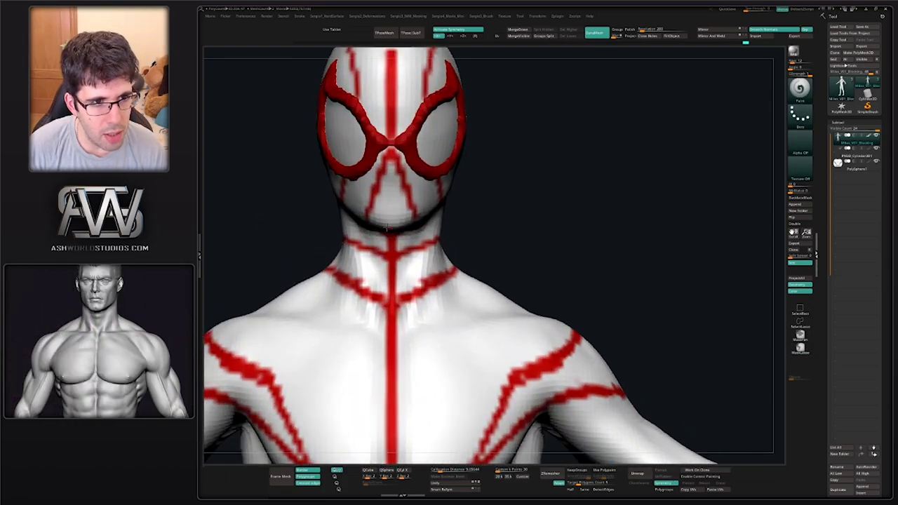
pyautogui.moveTo(389, 186)
pyautogui.mouseDown(button='right')
pyautogui.moveTo(433, 169)
pyautogui.moveTo(440, 197)
pyautogui.moveTo(377, 206)
pyautogui.moveTo(399, 214)
pyautogui.moveTo(384, 210)
pyautogui.moveTo(399, 250)
pyautogui.mouseUp(button='right')
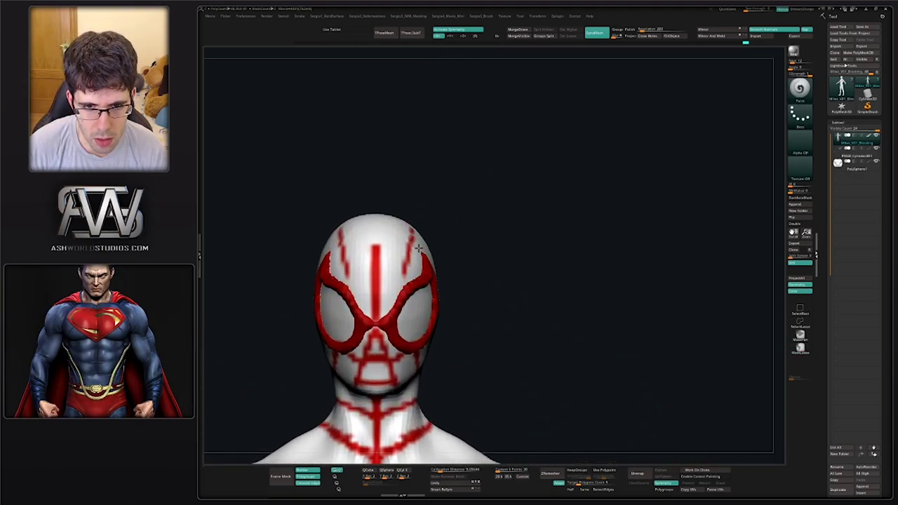
pyautogui.moveTo(408, 261)
pyautogui.mouseDown(button='right')
pyautogui.moveTo(405, 267)
pyautogui.moveTo(423, 229)
pyautogui.mouseUp(button='right')
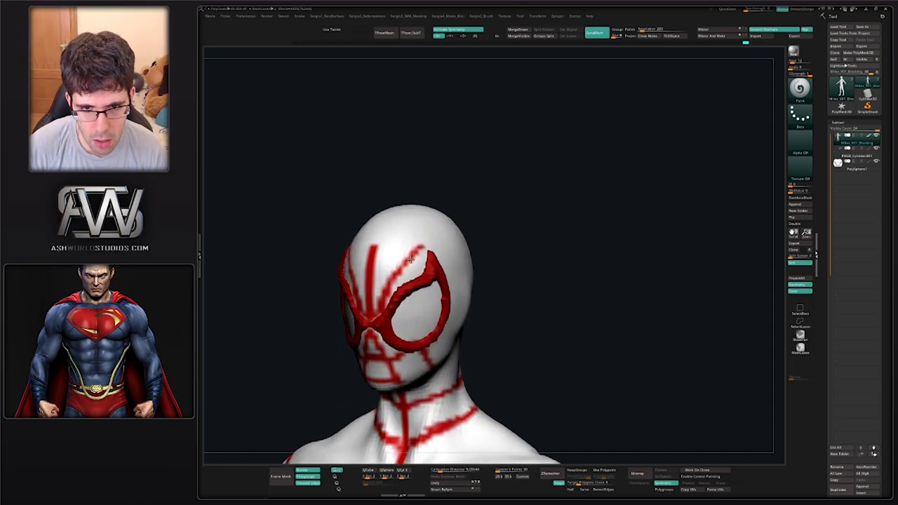
pyautogui.moveTo(411, 259)
pyautogui.mouseDown(button='right')
pyautogui.moveTo(384, 196)
pyautogui.moveTo(402, 236)
pyautogui.moveTo(407, 281)
pyautogui.moveTo(413, 212)
pyautogui.mouseUp(button='right')
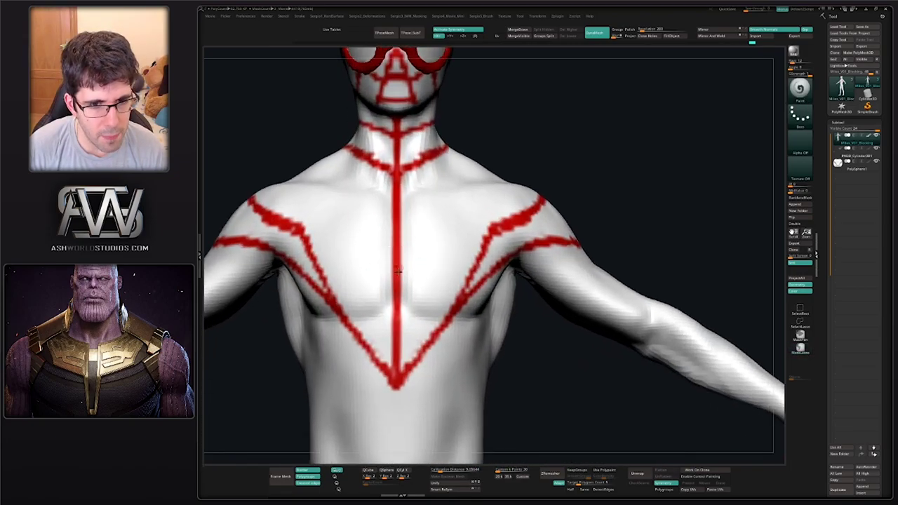
# Paint mirrored red vertical lines down the neck and chest, then soften them
pyautogui.moveTo(397, 271); pyautogui.dragTo(364, 272, button='right')
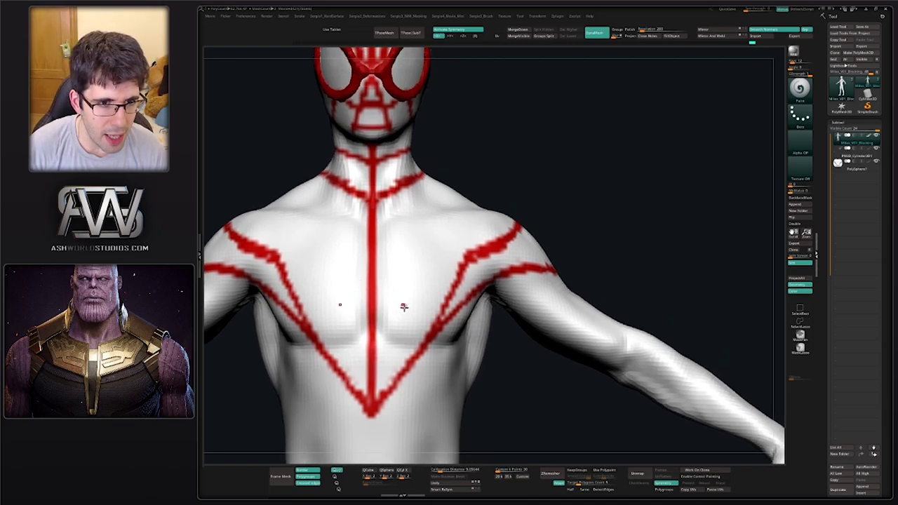
pyautogui.moveTo(405, 352); pyautogui.dragTo(416, 284)
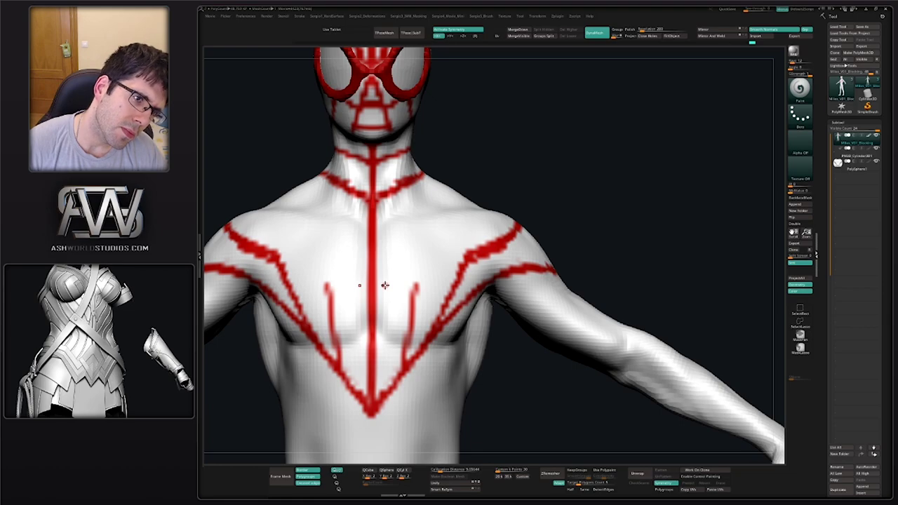
pyautogui.moveTo(414, 216); pyautogui.dragTo(417, 179, button='right')
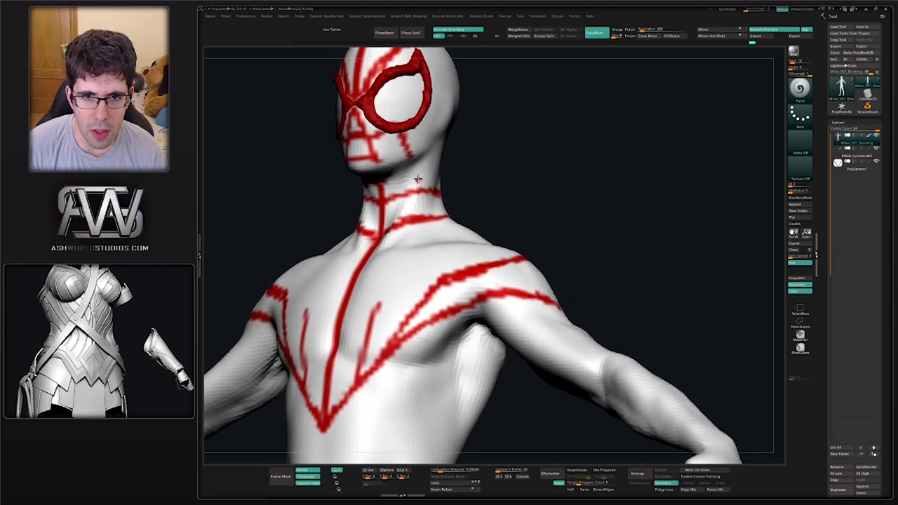
pyautogui.moveTo(413, 160); pyautogui.dragTo(421, 198)
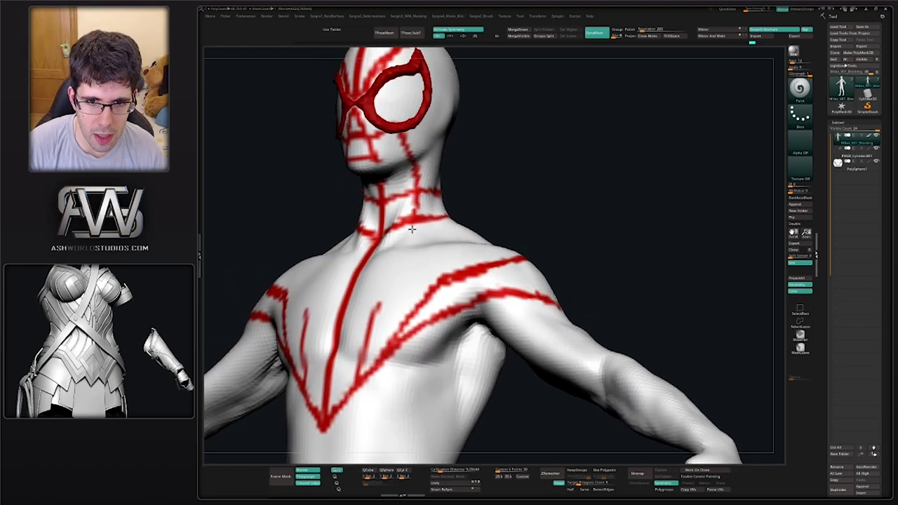
pyautogui.moveTo(412, 230)
pyautogui.mouseDown(button='right')
pyautogui.moveTo(414, 236)
pyautogui.moveTo(406, 230)
pyautogui.mouseUp(button='right')
pyautogui.moveTo(407, 231); pyautogui.dragTo(389, 339)
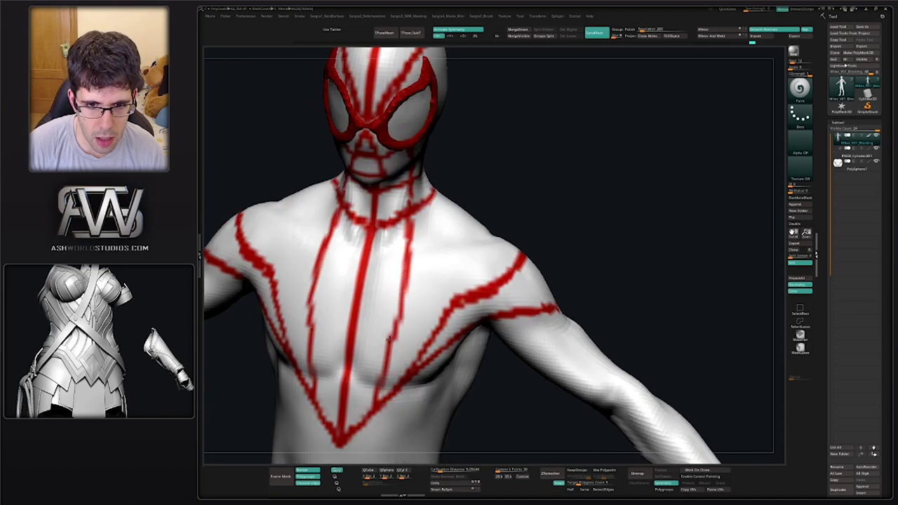
pyautogui.moveTo(414, 212)
pyautogui.mouseDown()
pyautogui.moveTo(407, 309)
pyautogui.moveTo(394, 341)
pyautogui.mouseUp()
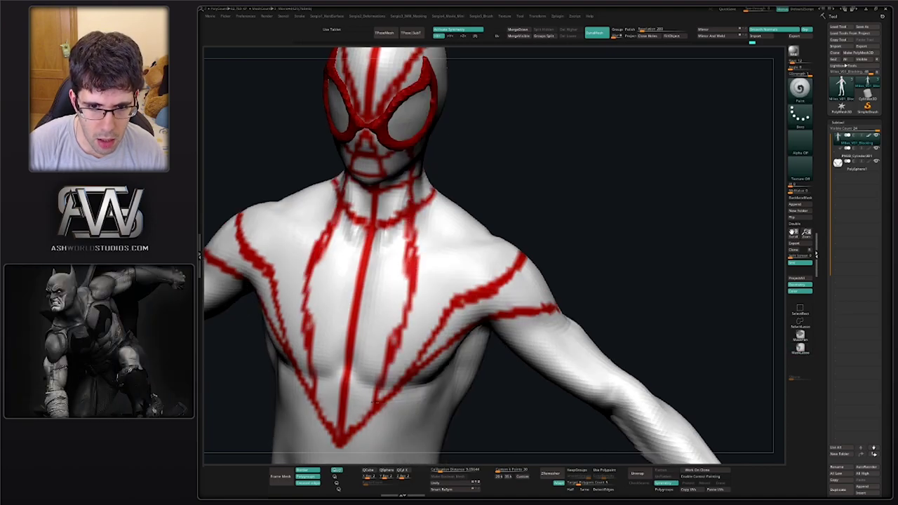
pyautogui.moveTo(404, 228)
pyautogui.keyDown('shift'); pyautogui.mouseDown()
pyautogui.moveTo(410, 288)
pyautogui.moveTo(396, 324)
pyautogui.mouseUp(); pyautogui.keyUp('shift')
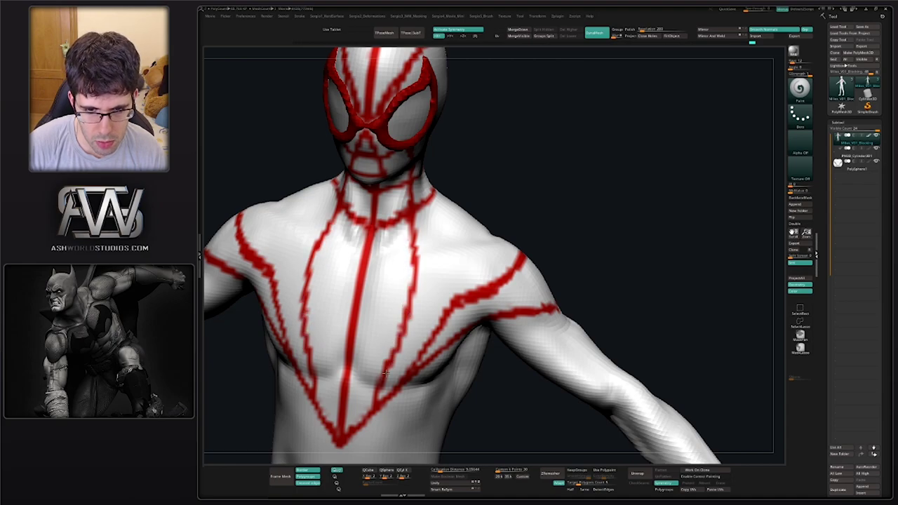
# Frame the upper body and rotate the figure round to view its back
pyautogui.press('f')
pyautogui.moveTo(469, 229)
pyautogui.keyDown('ctrl'); pyautogui.mouseDown(button='right')
pyautogui.moveTo(494, 229)
pyautogui.moveTo(434, 232)
pyautogui.moveTo(491, 233)
pyautogui.moveTo(420, 256)
pyautogui.moveTo(469, 285)
pyautogui.mouseUp(button='right'); pyautogui.keyUp('ctrl')
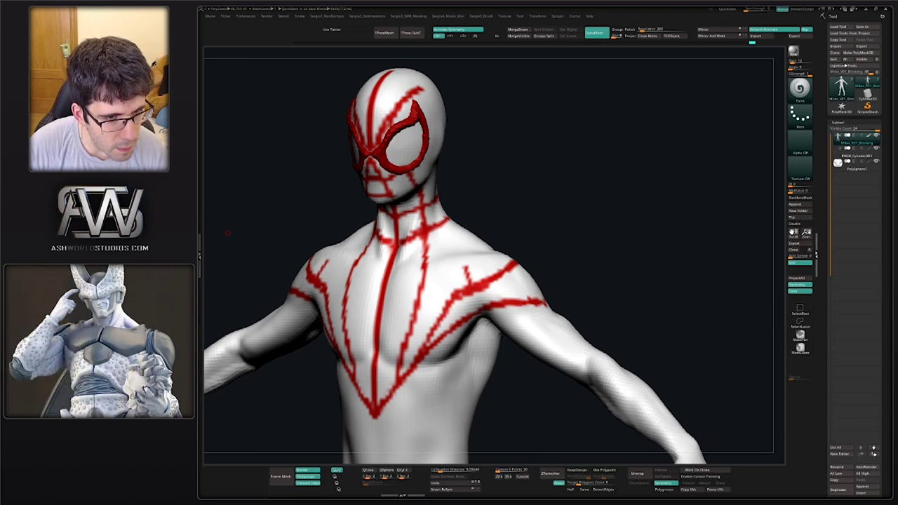
pyautogui.moveTo(535, 179)
pyautogui.keyDown('alt'); pyautogui.mouseDown(button='right')
pyautogui.moveTo(415, 241)
pyautogui.moveTo(423, 290)
pyautogui.moveTo(413, 323)
pyautogui.mouseUp(button='right'); pyautogui.keyUp('alt')
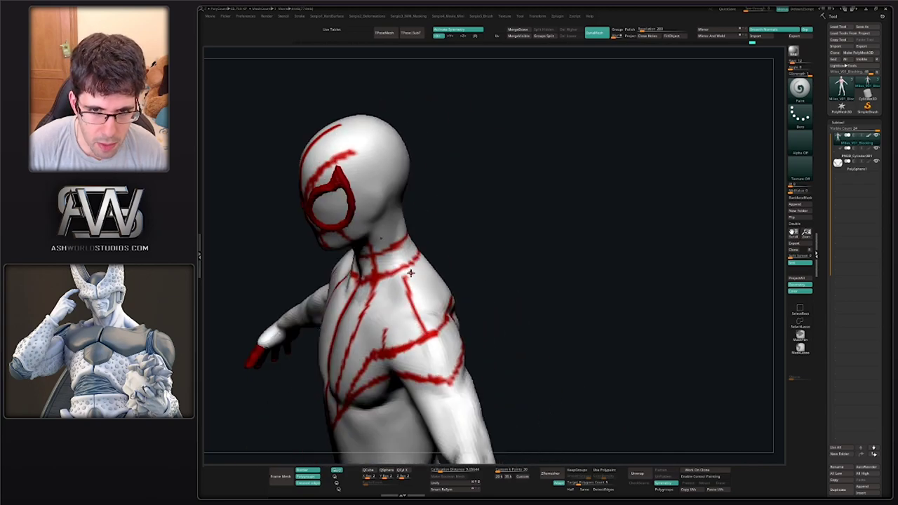
pyautogui.moveTo(409, 274); pyautogui.dragTo(400, 225, button='right')
pyautogui.moveTo(409, 278)
pyautogui.mouseDown(button='right')
pyautogui.moveTo(397, 260)
pyautogui.moveTo(382, 314)
pyautogui.mouseUp(button='right')
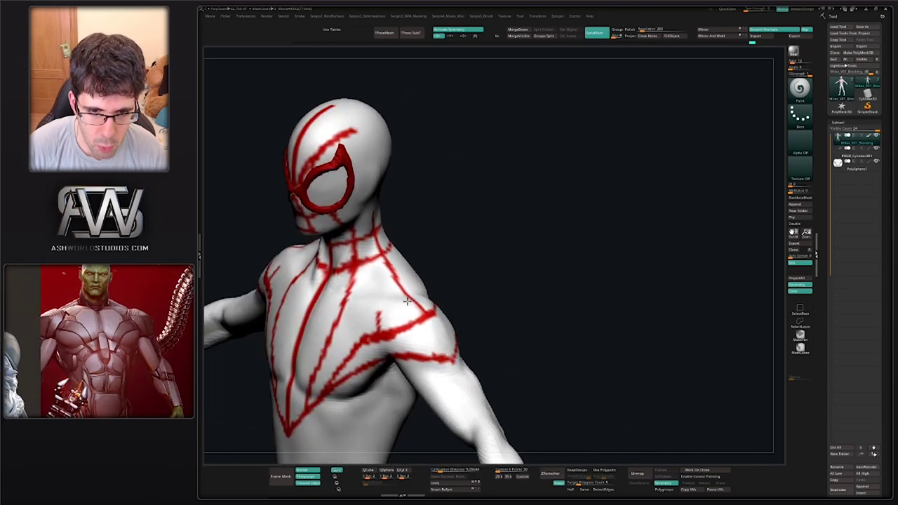
pyautogui.moveTo(363, 223)
pyautogui.mouseDown(button='right')
pyautogui.moveTo(390, 260)
pyautogui.moveTo(383, 223)
pyautogui.moveTo(321, 368)
pyautogui.moveTo(386, 250)
pyautogui.mouseUp(button='right')
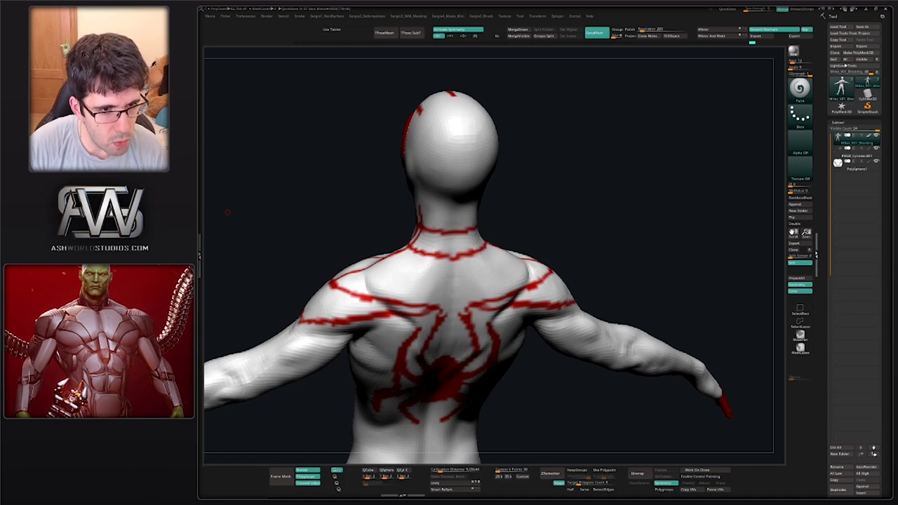
# Paint a red line down the spine from the neck, seen in straight back view
pyautogui.keyDown('shift'); pyautogui.moveTo(624, 192); pyautogui.dragTo(458, 362, button='right'); pyautogui.keyUp('shift')
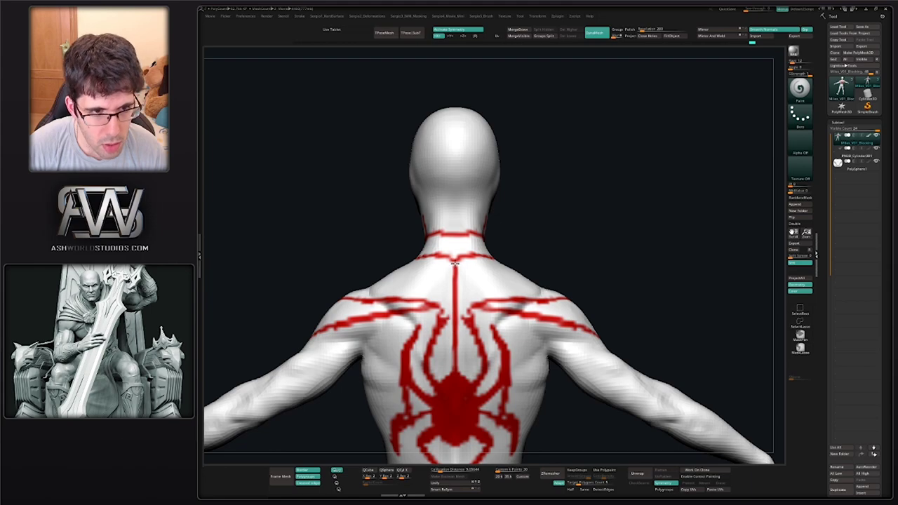
pyautogui.keyDown('alt'); pyautogui.moveTo(454, 263); pyautogui.dragTo(455, 247, button='right'); pyautogui.keyUp('alt')
pyautogui.moveTo(458, 239); pyautogui.dragTo(457, 284)
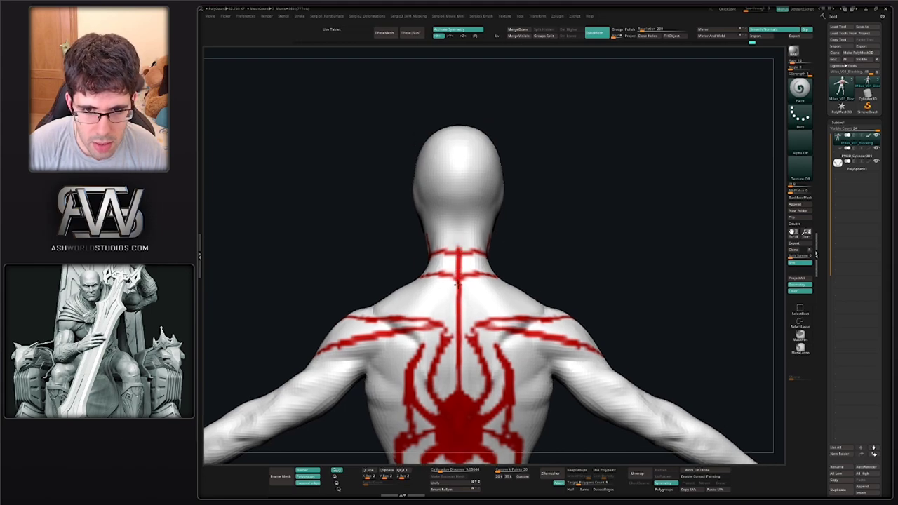
# Add and touch up red web lines across the upper back, checking from several angles
pyautogui.moveTo(475, 286); pyautogui.dragTo(484, 250, button='right')
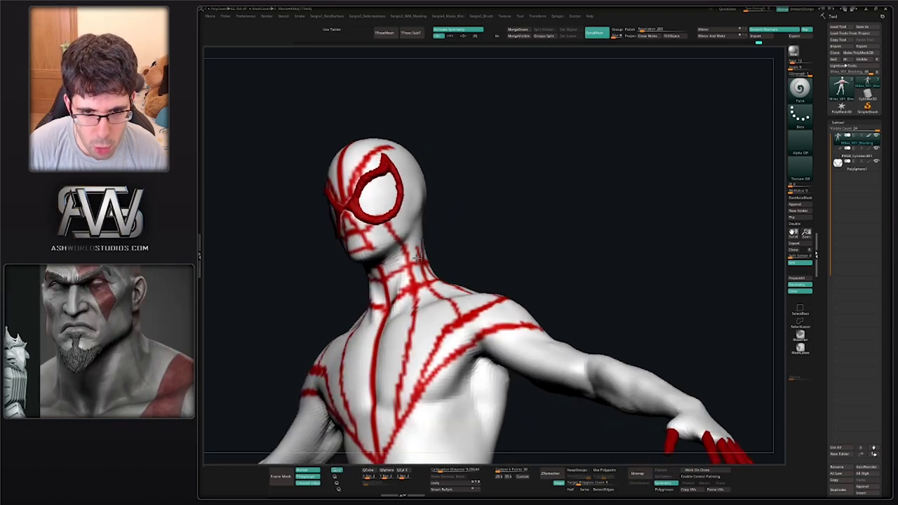
pyautogui.moveTo(416, 275)
pyautogui.mouseDown(button='right')
pyautogui.moveTo(383, 278)
pyautogui.moveTo(499, 248)
pyautogui.moveTo(466, 250)
pyautogui.moveTo(427, 296)
pyautogui.moveTo(421, 284)
pyautogui.mouseUp(button='right')
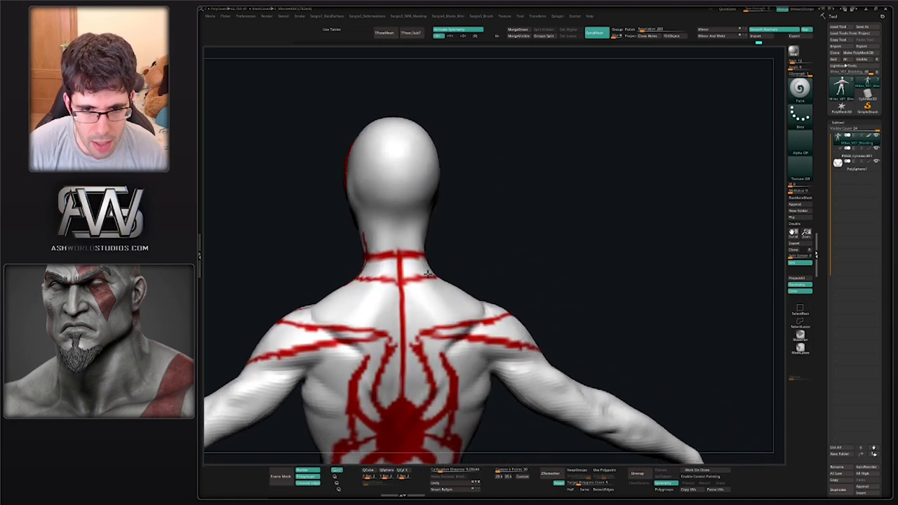
pyautogui.moveTo(422, 284); pyautogui.dragTo(432, 320)
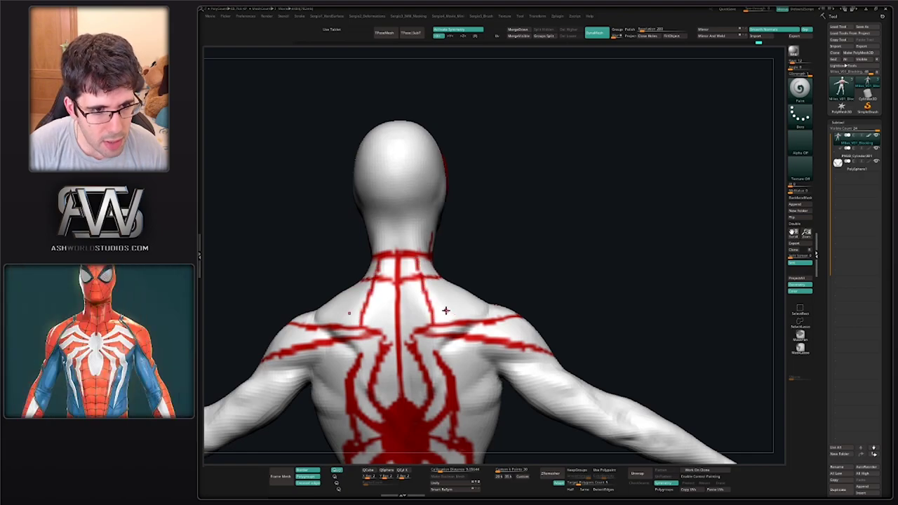
pyautogui.moveTo(445, 310)
pyautogui.mouseDown(button='right')
pyautogui.moveTo(430, 273)
pyautogui.moveTo(465, 330)
pyautogui.mouseUp(button='right')
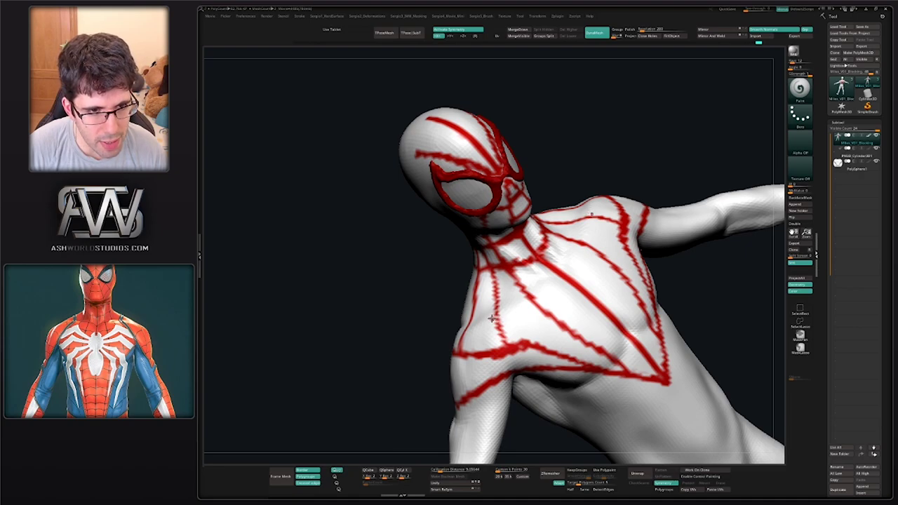
pyautogui.moveTo(491, 319)
pyautogui.mouseDown(button='right')
pyautogui.moveTo(516, 300)
pyautogui.moveTo(470, 331)
pyautogui.moveTo(500, 315)
pyautogui.moveTo(483, 320)
pyautogui.mouseUp(button='right')
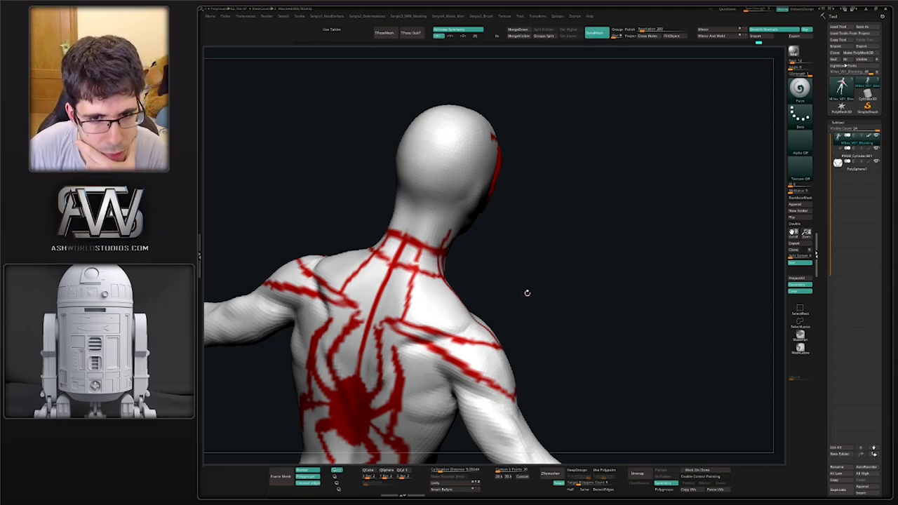
pyautogui.moveTo(526, 292)
pyautogui.mouseDown()
pyautogui.moveTo(423, 329)
pyautogui.moveTo(454, 288)
pyautogui.mouseUp()
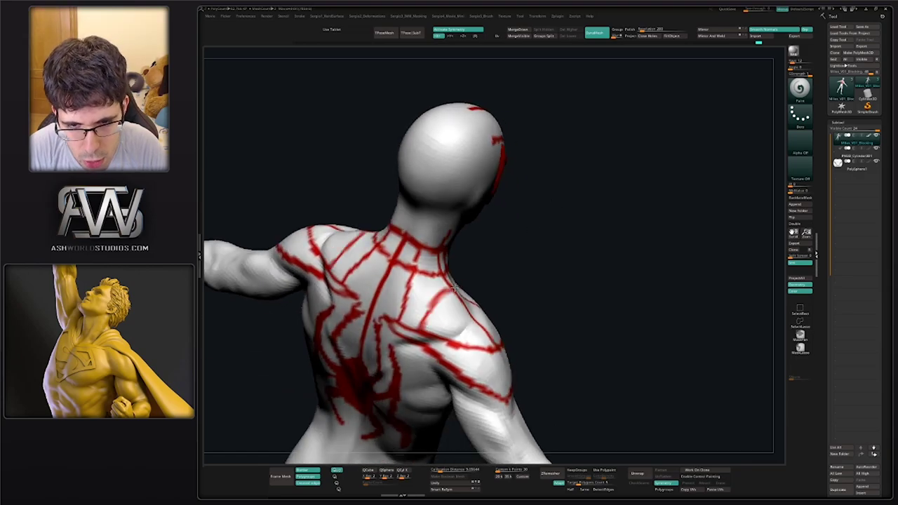
pyautogui.moveTo(451, 333)
pyautogui.mouseDown()
pyautogui.moveTo(478, 317)
pyautogui.moveTo(491, 331)
pyautogui.moveTo(540, 316)
pyautogui.moveTo(516, 307)
pyautogui.moveTo(513, 206)
pyautogui.mouseUp()
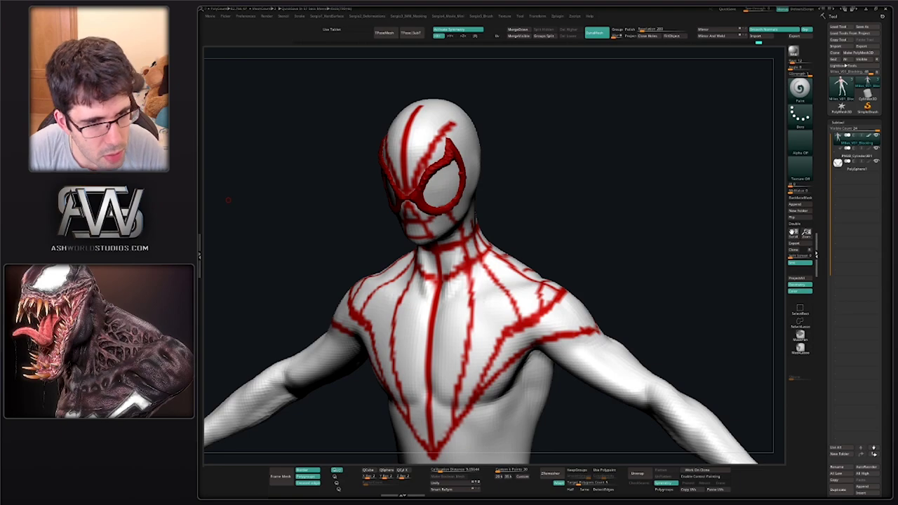
# Paint a red web strand across the chest, undo the stray stroke, and switch to MaskLasso
pyautogui.moveTo(581, 232)
pyautogui.mouseDown()
pyautogui.moveTo(542, 252)
pyautogui.moveTo(522, 251)
pyautogui.moveTo(527, 239)
pyautogui.moveTo(521, 246)
pyautogui.mouseUp()
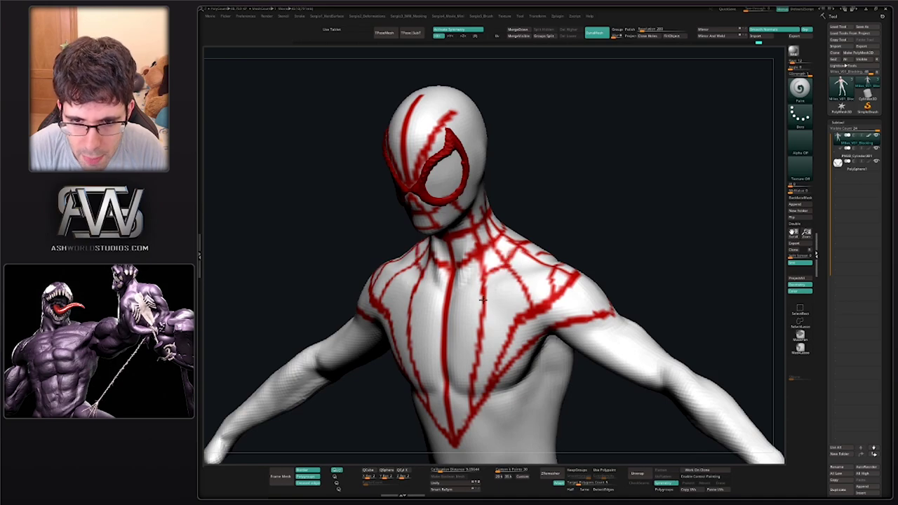
pyautogui.moveTo(482, 299); pyautogui.dragTo(438, 287)
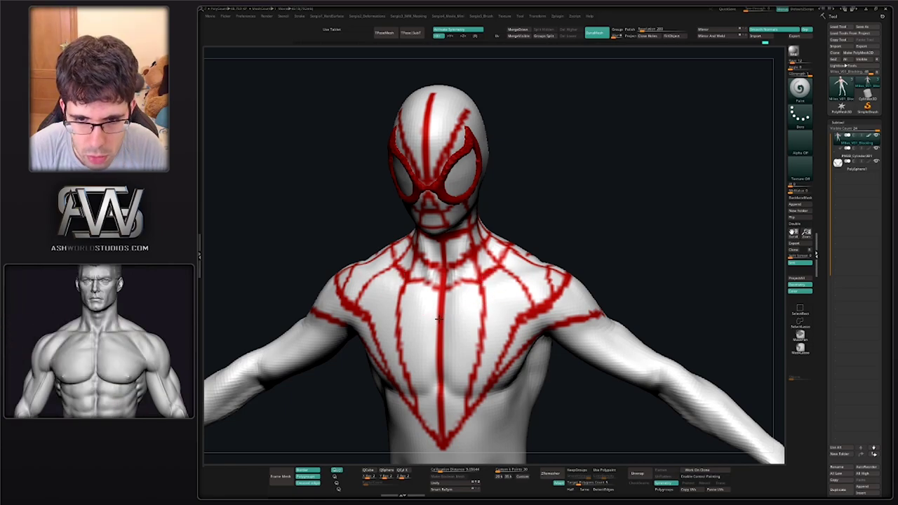
pyautogui.moveTo(517, 275)
pyautogui.mouseDown(button='right')
pyautogui.moveTo(536, 249)
pyautogui.moveTo(530, 274)
pyautogui.moveTo(535, 258)
pyautogui.moveTo(517, 259)
pyautogui.mouseUp(button='right')
pyautogui.moveTo(527, 248)
pyautogui.mouseDown()
pyautogui.moveTo(493, 260)
pyautogui.moveTo(454, 251)
pyautogui.moveTo(499, 265)
pyautogui.mouseUp()
pyautogui.hotkey('ctrl', 'z')
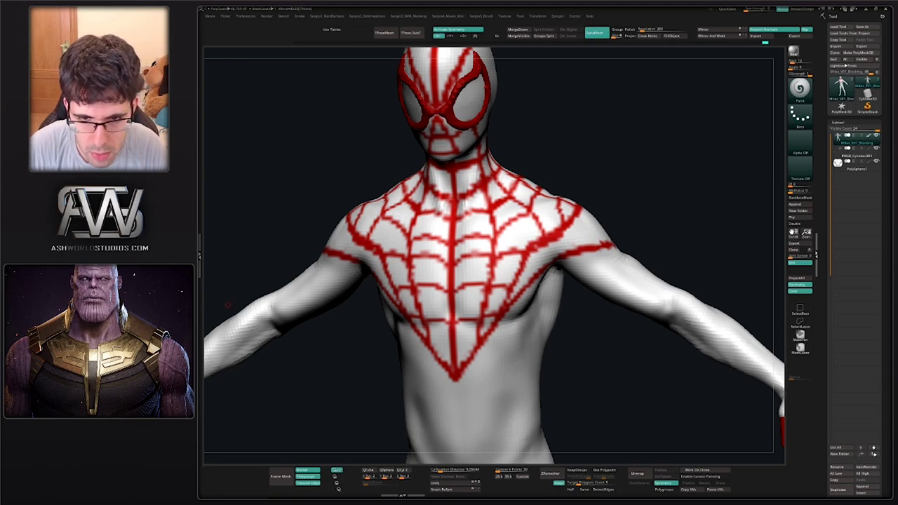
pyautogui.press('ctrl')
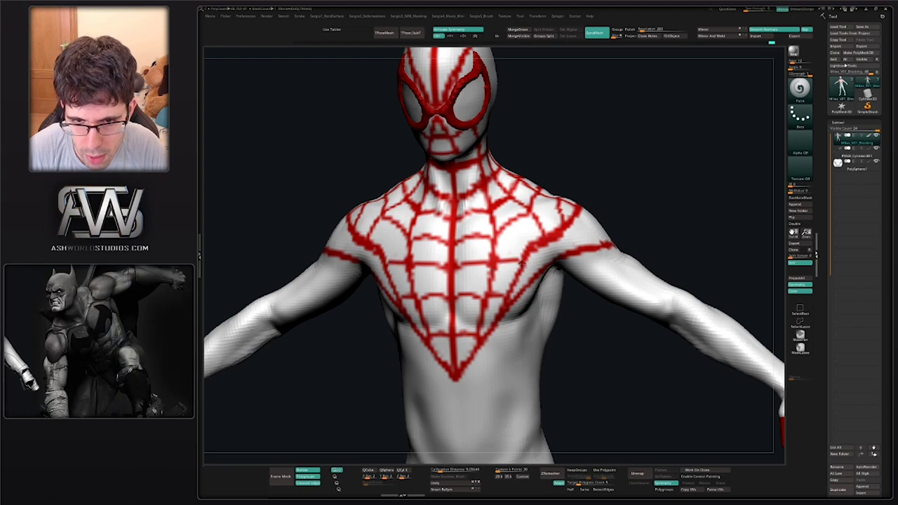
pyautogui.press('ctrl')
# Paint solid red over the shoulders from the front and three-quarter views
pyautogui.press('f')
pyautogui.moveTo(537, 224)
pyautogui.mouseDown()
pyautogui.moveTo(582, 214)
pyautogui.moveTo(553, 215)
pyautogui.moveTo(547, 252)
pyautogui.moveTo(483, 277)
pyautogui.mouseUp()
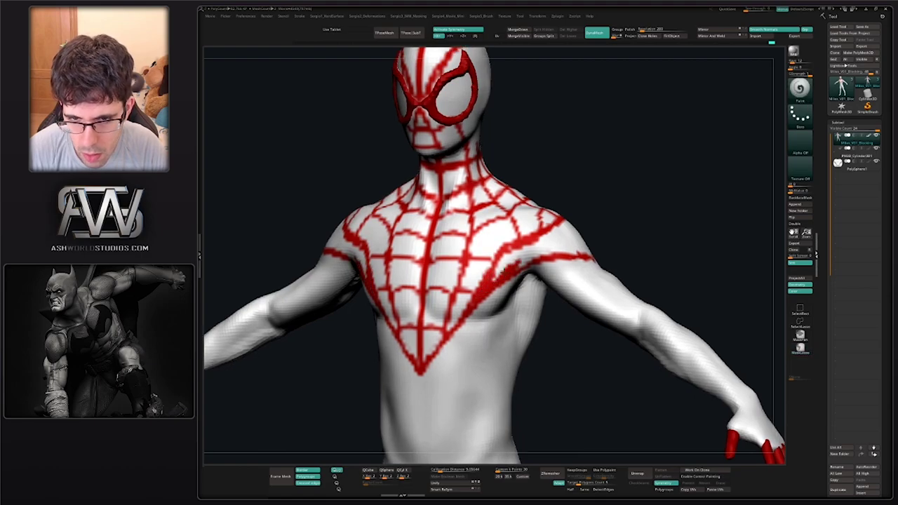
pyautogui.moveTo(512, 260)
pyautogui.mouseDown()
pyautogui.moveTo(514, 247)
pyautogui.moveTo(543, 244)
pyautogui.moveTo(537, 258)
pyautogui.moveTo(561, 242)
pyautogui.moveTo(551, 240)
pyautogui.mouseUp()
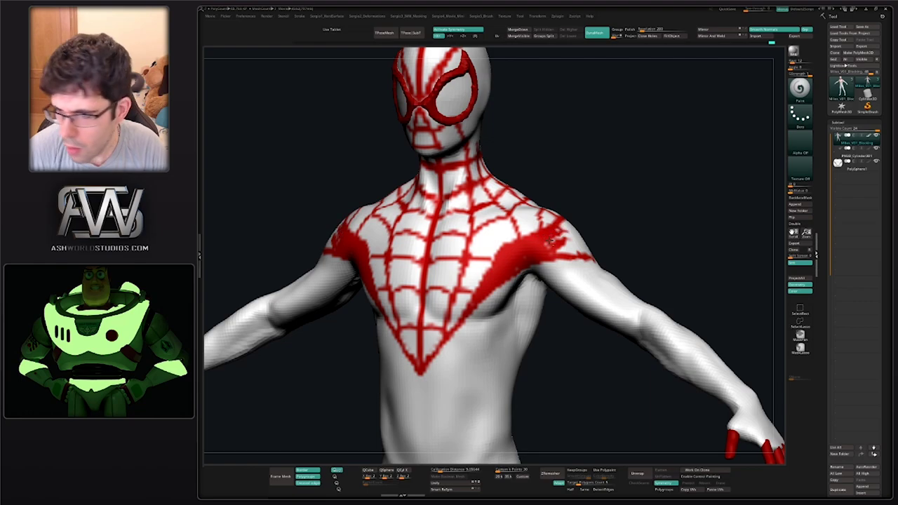
pyautogui.moveTo(552, 241); pyautogui.dragTo(535, 180, button='right')
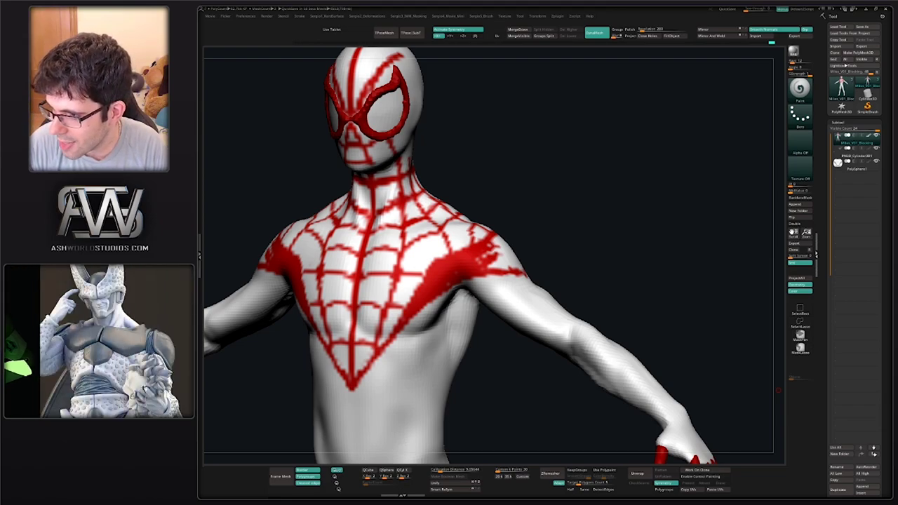
pyautogui.moveTo(519, 194)
pyautogui.mouseDown(button='right')
pyautogui.moveTo(547, 230)
pyautogui.moveTo(498, 245)
pyautogui.mouseUp(button='right')
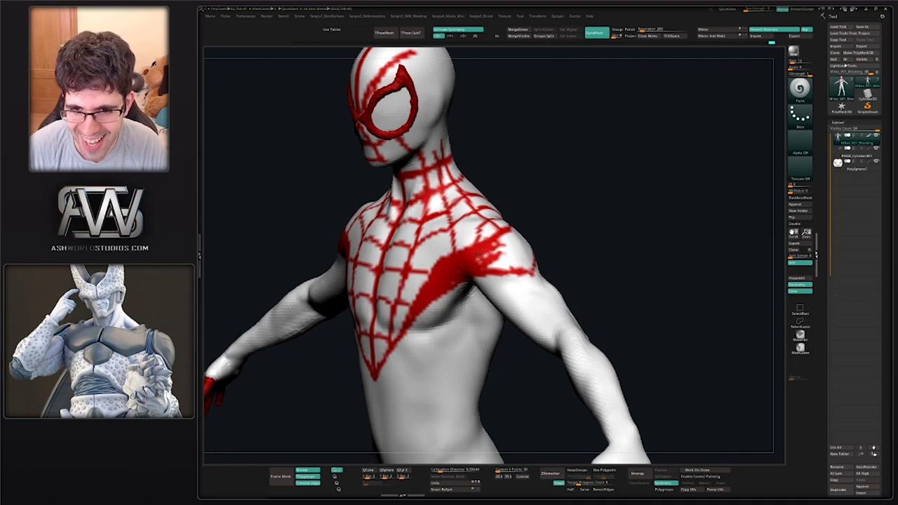
pyautogui.moveTo(493, 265); pyautogui.dragTo(510, 261)
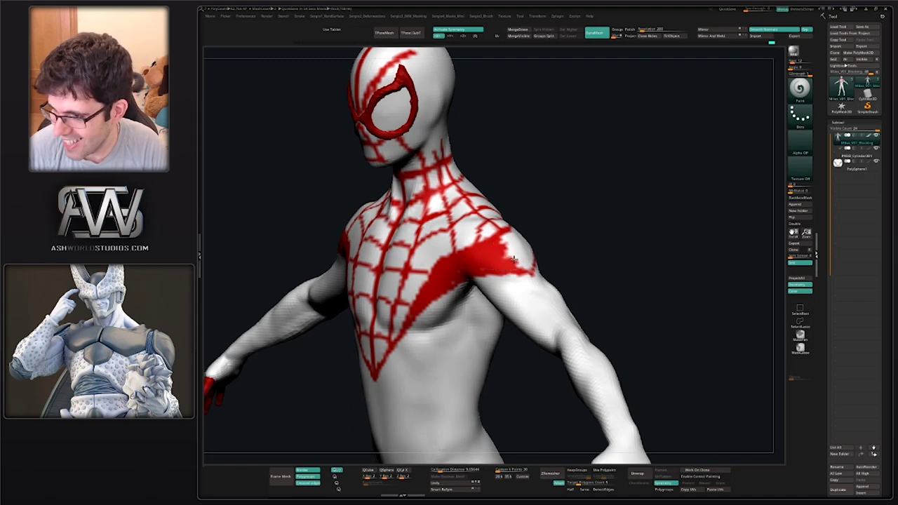
# Fill the remaining white gaps on the shoulders with red from the side and back
pyautogui.moveTo(514, 259)
pyautogui.mouseDown(button='right')
pyautogui.moveTo(497, 223)
pyautogui.moveTo(504, 256)
pyautogui.mouseUp(button='right')
pyautogui.moveTo(451, 279); pyautogui.dragTo(464, 264, button='right')
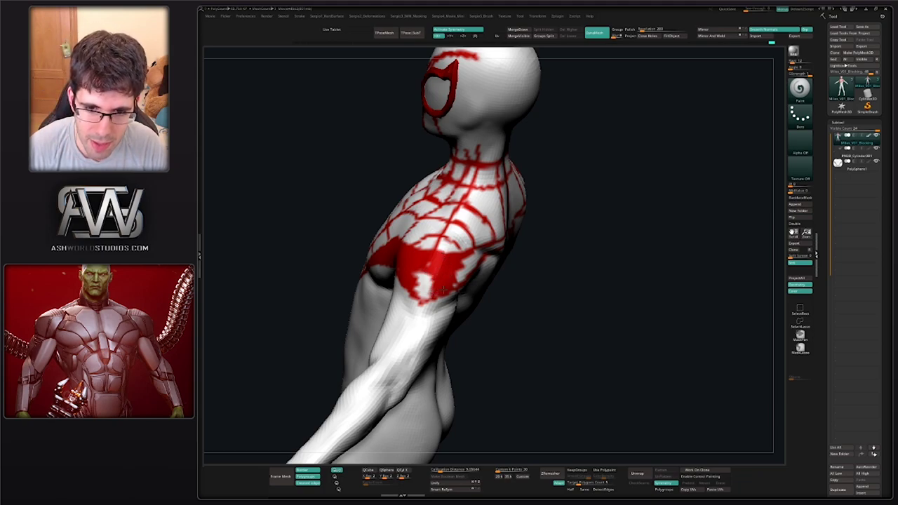
pyautogui.moveTo(429, 297)
pyautogui.mouseDown()
pyautogui.moveTo(429, 273)
pyautogui.moveTo(422, 287)
pyautogui.mouseUp()
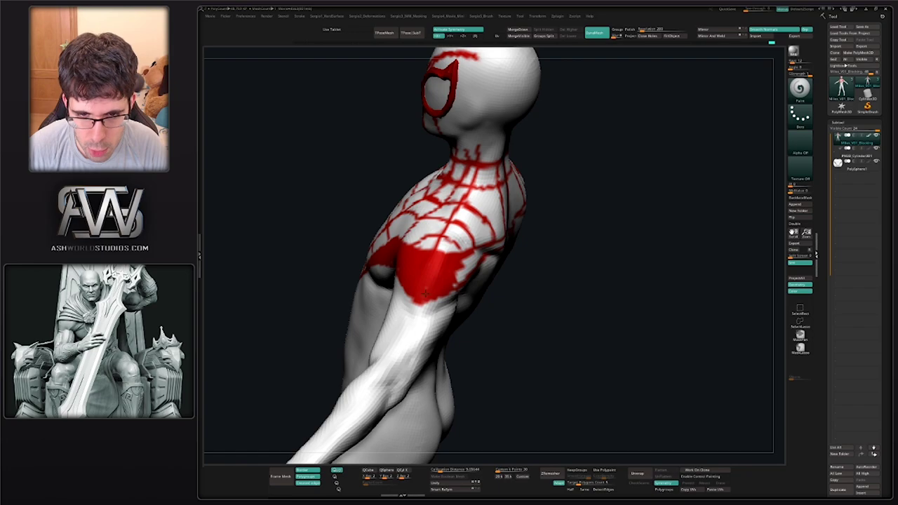
pyautogui.moveTo(329, 280)
pyautogui.mouseDown()
pyautogui.moveTo(455, 276)
pyautogui.moveTo(432, 277)
pyautogui.moveTo(433, 264)
pyautogui.moveTo(511, 234)
pyautogui.mouseUp()
pyautogui.moveTo(486, 261); pyautogui.dragTo(506, 250, button='right')
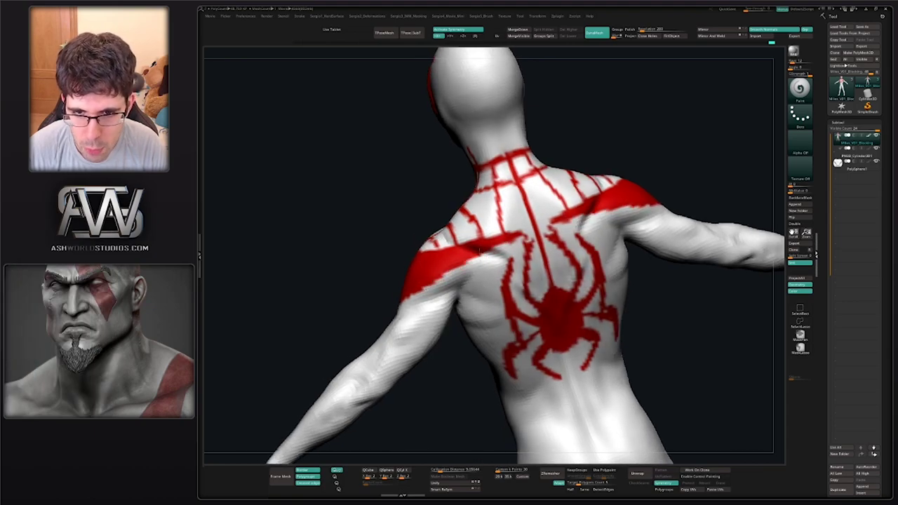
pyautogui.moveTo(479, 249)
pyautogui.mouseDown()
pyautogui.moveTo(463, 264)
pyautogui.moveTo(471, 258)
pyautogui.mouseUp()
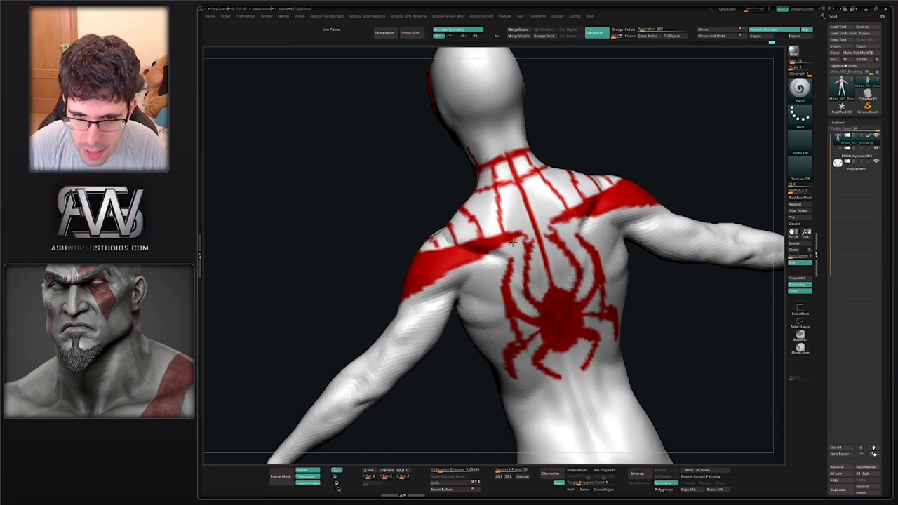
# Paint mirrored red vertical strokes down the chest centre for the spider emblem
pyautogui.press('f')
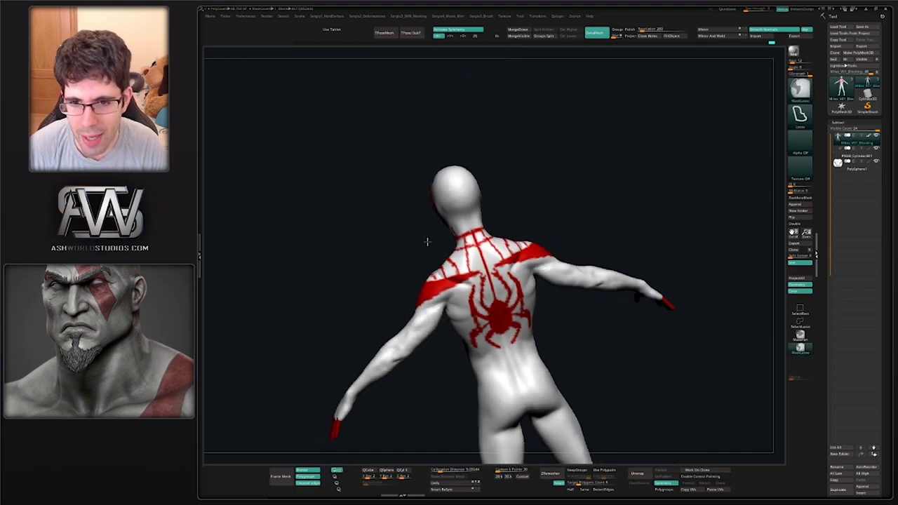
pyautogui.moveTo(425, 241)
pyautogui.mouseDown(button='right')
pyautogui.moveTo(512, 211)
pyautogui.moveTo(527, 243)
pyautogui.moveTo(543, 250)
pyautogui.moveTo(555, 242)
pyautogui.moveTo(621, 251)
pyautogui.mouseUp(button='right')
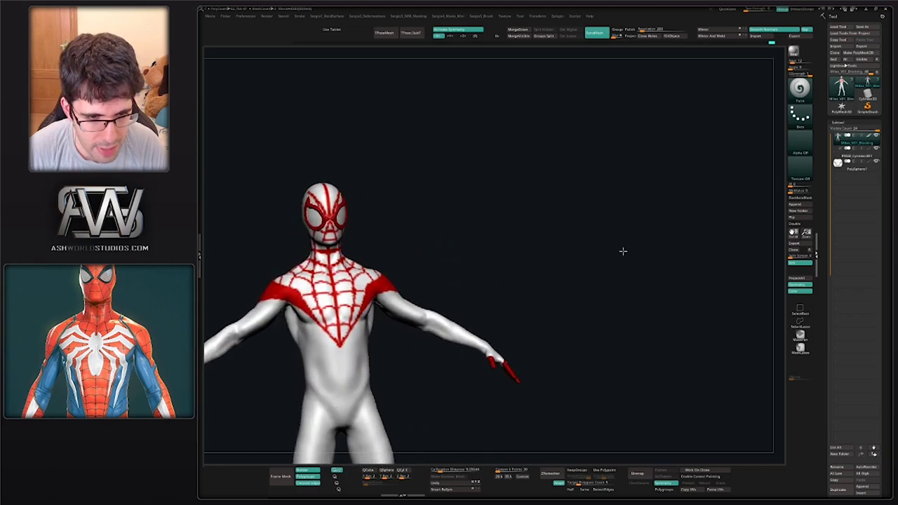
pyautogui.press('f')
pyautogui.moveTo(469, 286)
pyautogui.keyDown('ctrl'); pyautogui.mouseDown(button='right')
pyautogui.moveTo(432, 298)
pyautogui.moveTo(433, 275)
pyautogui.mouseUp(button='right'); pyautogui.keyUp('ctrl')
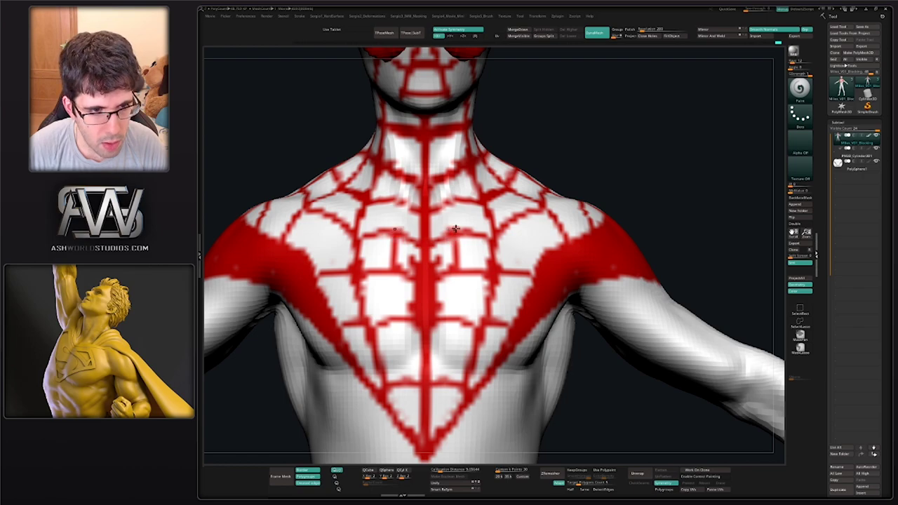
pyautogui.moveTo(447, 214)
pyautogui.mouseDown()
pyautogui.moveTo(462, 270)
pyautogui.moveTo(426, 286)
pyautogui.mouseUp()
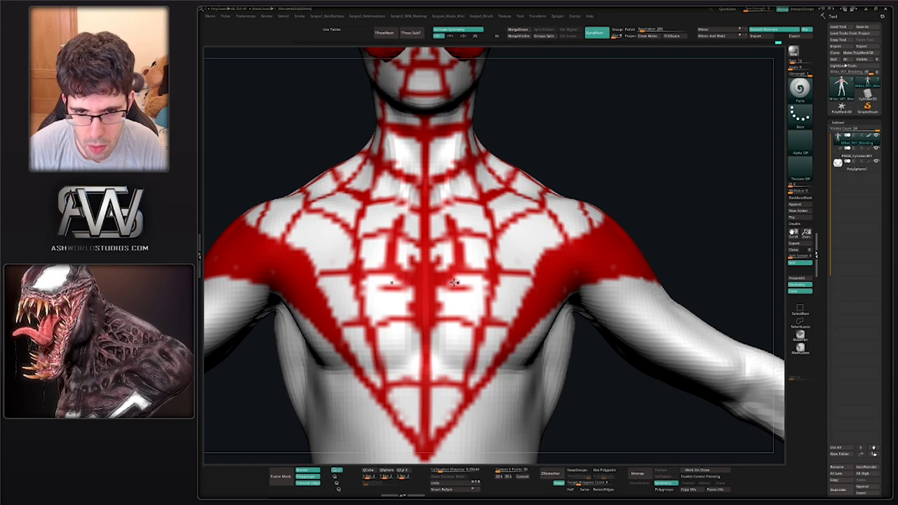
pyautogui.moveTo(454, 282)
pyautogui.mouseDown()
pyautogui.moveTo(480, 289)
pyautogui.moveTo(473, 226)
pyautogui.mouseUp()
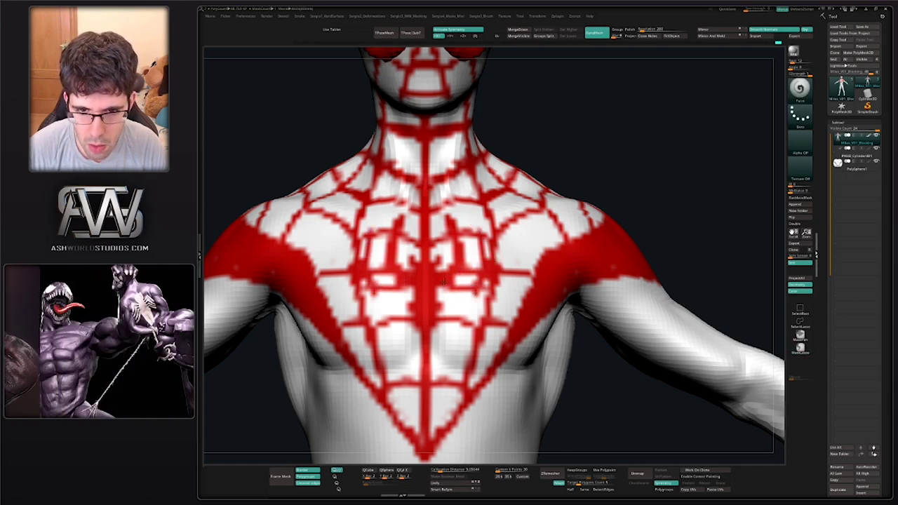
# Add mirrored curved red strokes to refine the spider shape at the chest centre
pyautogui.moveTo(477, 282); pyautogui.dragTo(456, 270, button='right')
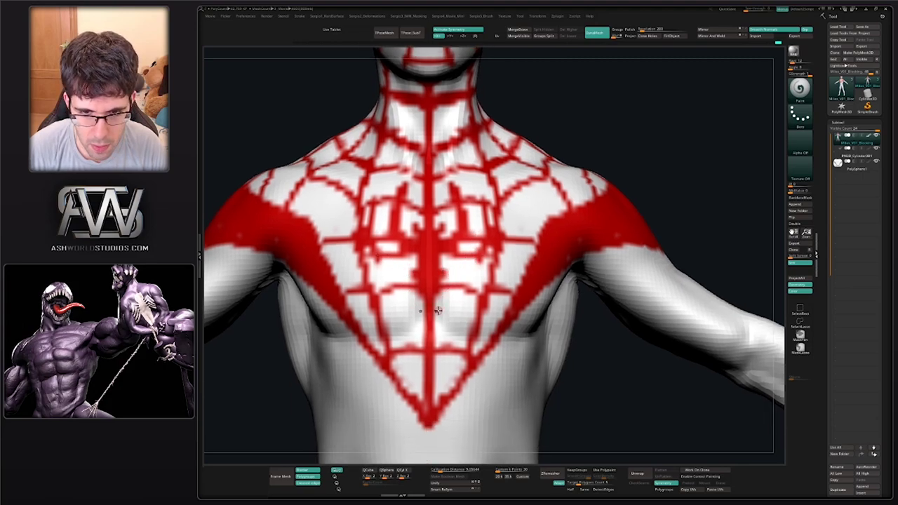
pyautogui.moveTo(440, 308)
pyautogui.mouseDown()
pyautogui.moveTo(445, 258)
pyautogui.moveTo(481, 281)
pyautogui.moveTo(452, 342)
pyautogui.mouseUp()
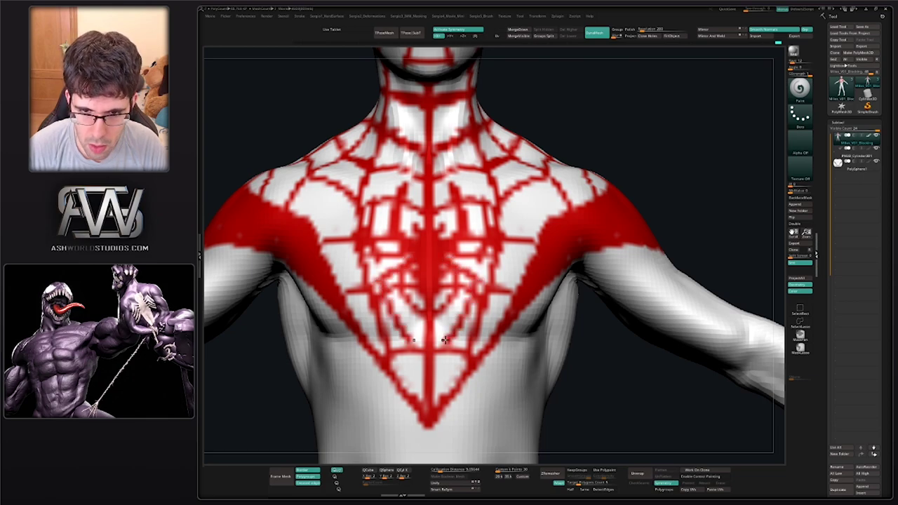
pyautogui.moveTo(476, 298); pyautogui.dragTo(457, 335)
pyautogui.moveTo(477, 275); pyautogui.dragTo(463, 276)
pyautogui.press('f')
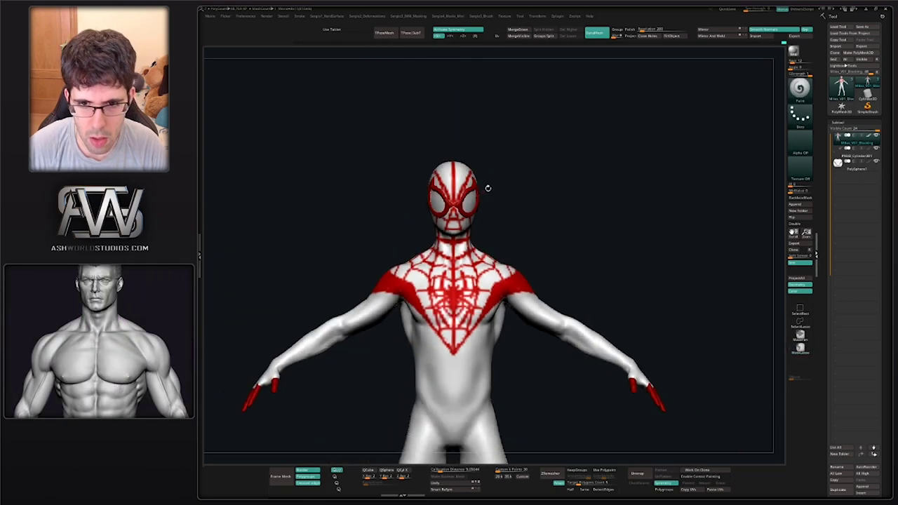
pyautogui.moveTo(548, 212)
pyautogui.mouseDown()
pyautogui.moveTo(538, 220)
pyautogui.moveTo(540, 235)
pyautogui.moveTo(506, 218)
pyautogui.moveTo(468, 238)
pyautogui.moveTo(545, 168)
pyautogui.moveTo(465, 213)
pyautogui.moveTo(531, 221)
pyautogui.moveTo(448, 257)
pyautogui.moveTo(461, 252)
pyautogui.mouseUp()
pyautogui.moveTo(478, 298); pyautogui.dragTo(443, 335)
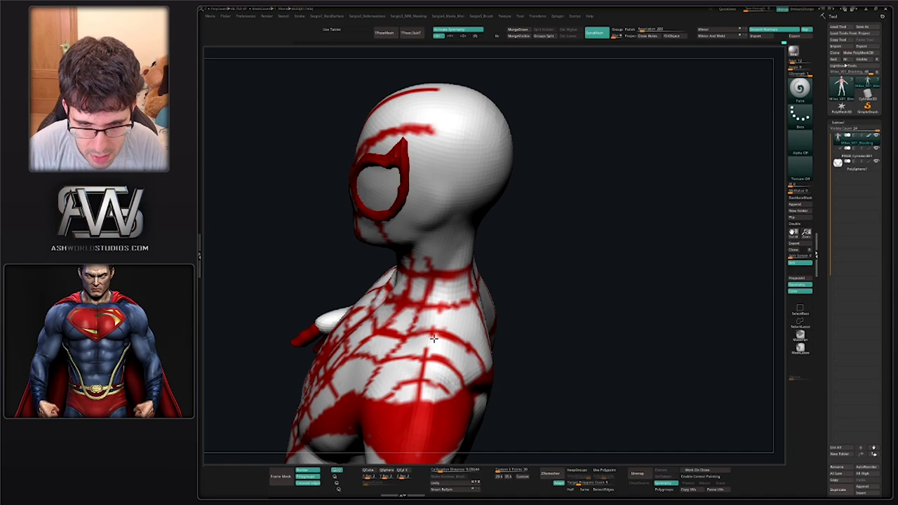
pyautogui.moveTo(433, 339); pyautogui.dragTo(420, 390)
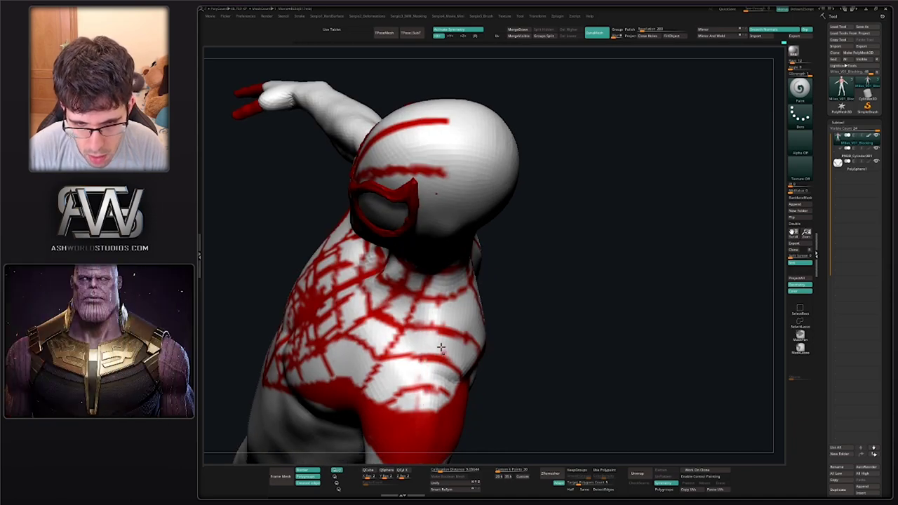
pyautogui.moveTo(441, 347); pyautogui.dragTo(421, 405)
pyautogui.moveTo(446, 319); pyautogui.dragTo(450, 284)
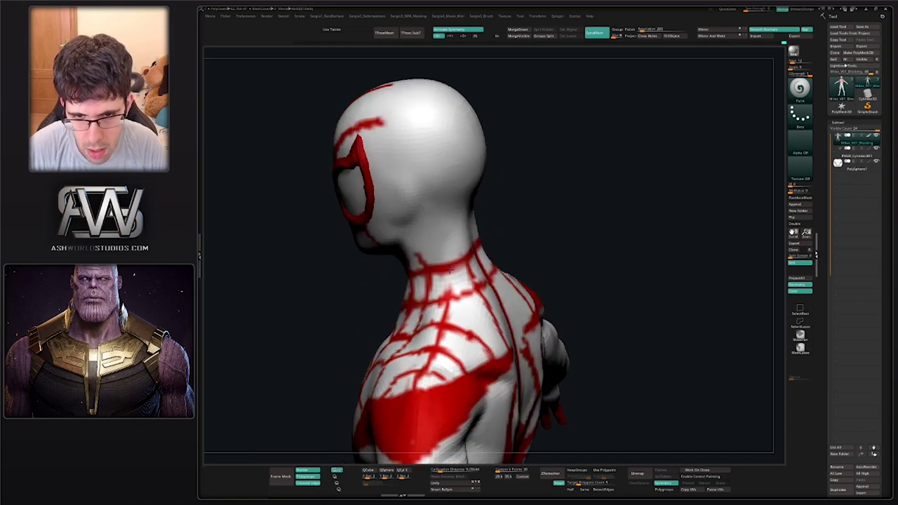
pyautogui.moveTo(440, 231)
pyautogui.mouseDown()
pyautogui.moveTo(463, 282)
pyautogui.moveTo(383, 287)
pyautogui.moveTo(406, 320)
pyautogui.mouseUp()
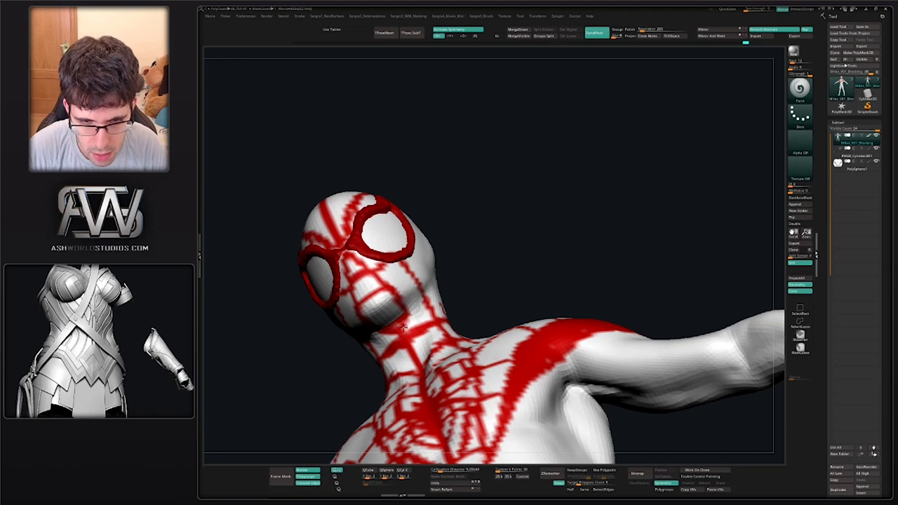
pyautogui.moveTo(396, 324)
pyautogui.mouseDown()
pyautogui.moveTo(419, 292)
pyautogui.moveTo(418, 321)
pyautogui.moveTo(416, 264)
pyautogui.moveTo(418, 283)
pyautogui.moveTo(359, 368)
pyautogui.mouseUp()
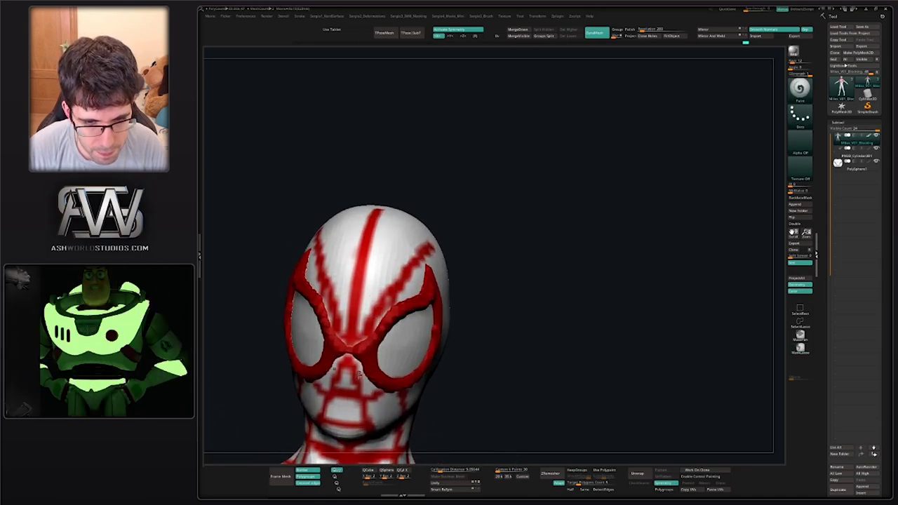
# Hide and reshow the eye-frame subtool twice to check the face web lines
pyautogui.keyDown('ctrl'); pyautogui.keyDown('shift'); pyautogui.click(358, 370); pyautogui.keyUp('shift'); pyautogui.keyUp('ctrl')
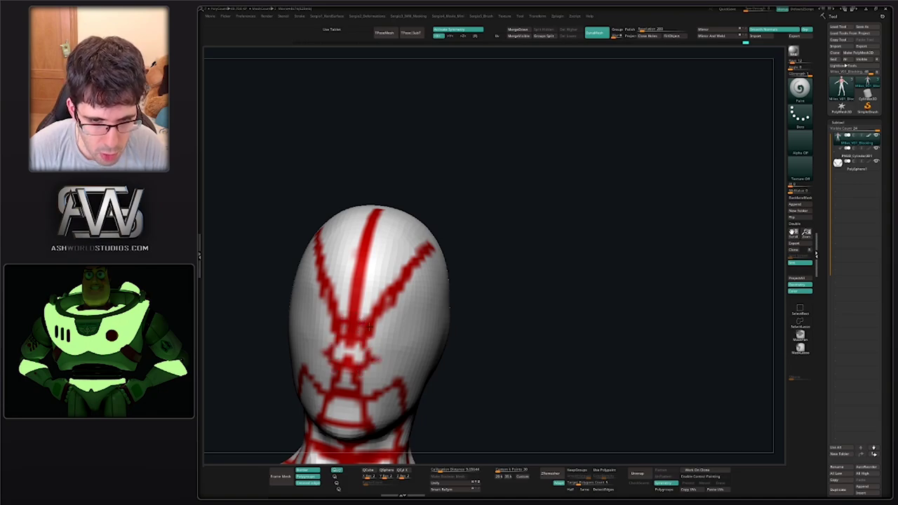
pyautogui.keyDown('ctrl'); pyautogui.keyDown('shift'); pyautogui.click(365, 339); pyautogui.keyUp('shift'); pyautogui.keyUp('ctrl')
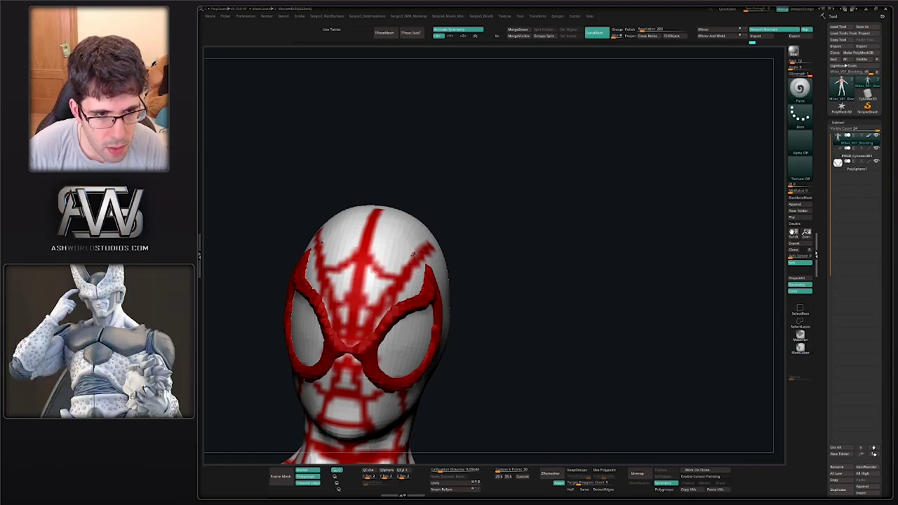
pyautogui.moveTo(372, 265)
pyautogui.mouseDown(button='right')
pyautogui.moveTo(404, 226)
pyautogui.moveTo(491, 214)
pyautogui.moveTo(418, 256)
pyautogui.moveTo(472, 242)
pyautogui.moveTo(434, 252)
pyautogui.mouseUp(button='right')
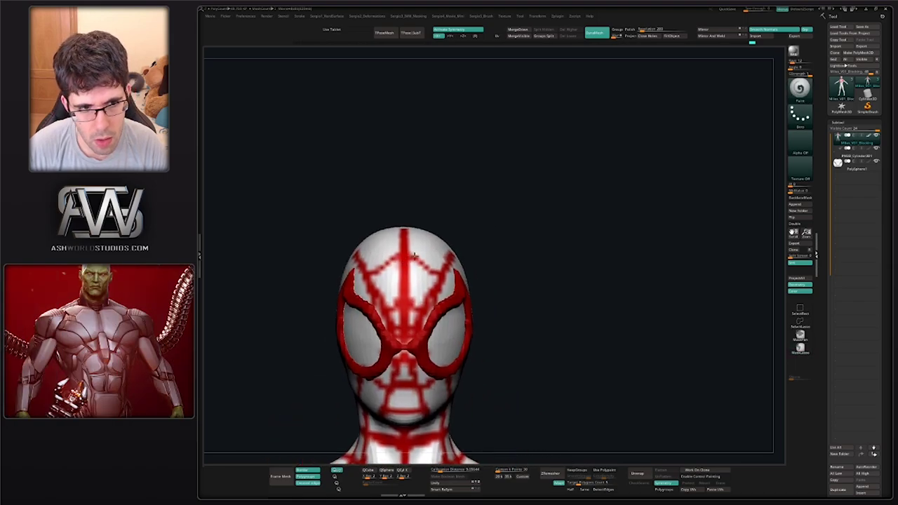
pyautogui.keyDown('ctrl'); pyautogui.keyDown('shift'); pyautogui.click(429, 313); pyautogui.keyUp('shift'); pyautogui.keyUp('ctrl')
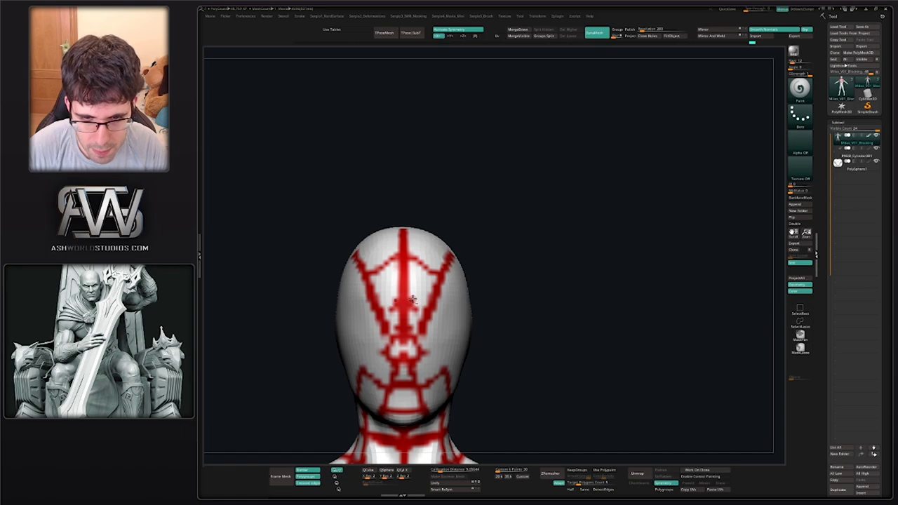
pyautogui.keyDown('ctrl'); pyautogui.keyDown('shift'); pyautogui.click(428, 303); pyautogui.keyUp('shift'); pyautogui.keyUp('ctrl')
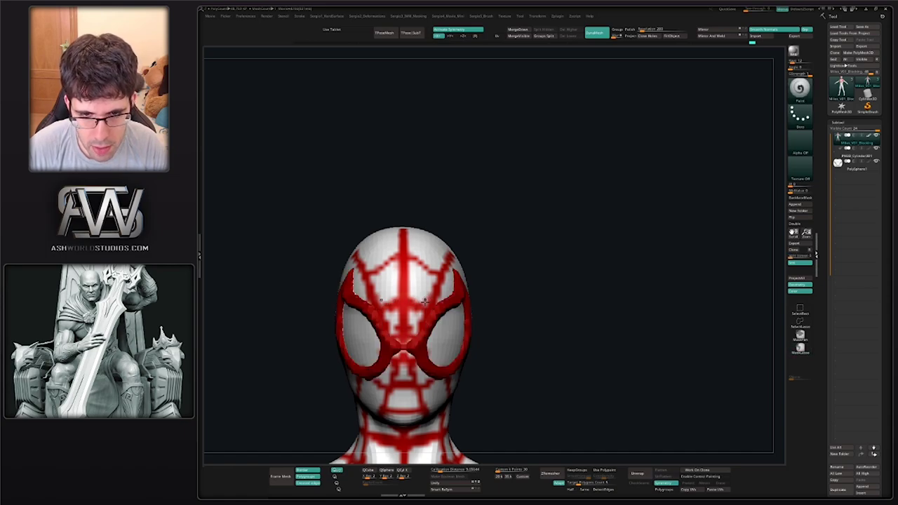
# Paint a red web line over the top of the head
pyautogui.moveTo(425, 302); pyautogui.dragTo(456, 279)
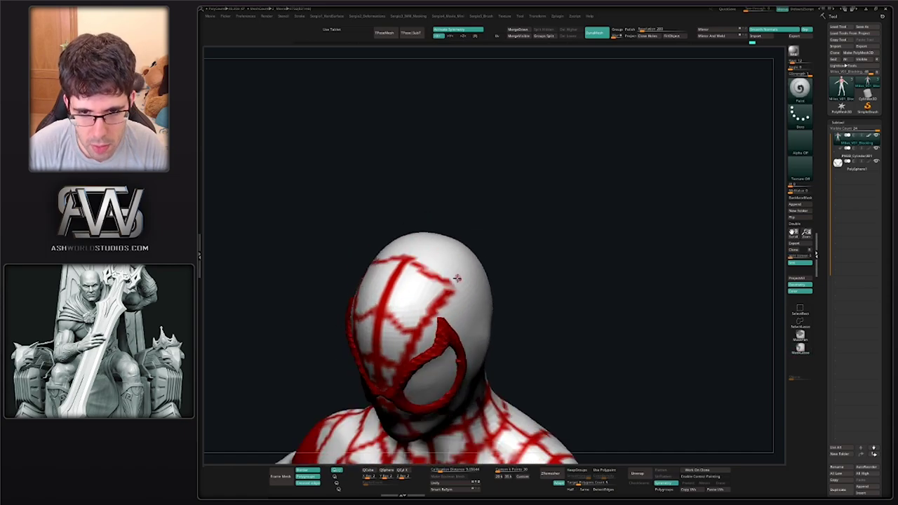
pyautogui.moveTo(414, 259)
pyautogui.mouseDown()
pyautogui.moveTo(451, 285)
pyautogui.moveTo(442, 294)
pyautogui.moveTo(452, 289)
pyautogui.moveTo(441, 310)
pyautogui.mouseUp()
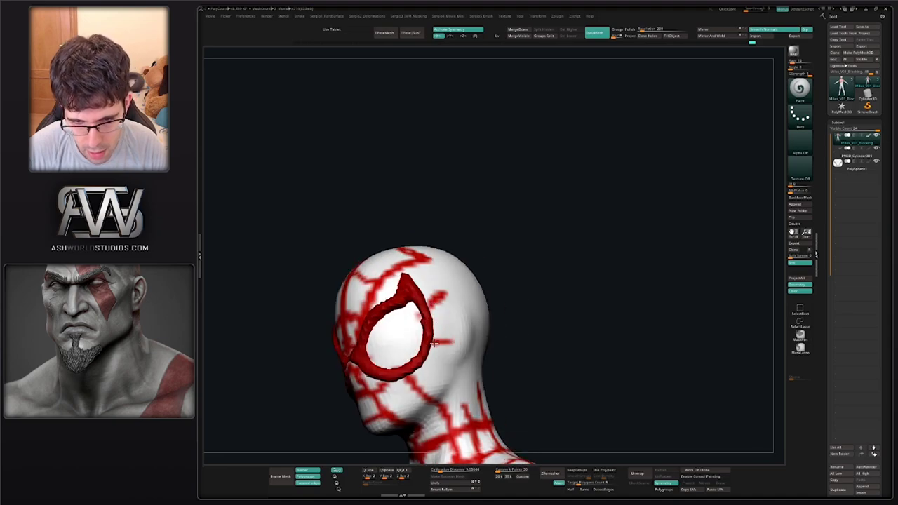
pyautogui.moveTo(468, 347); pyautogui.dragTo(433, 260)
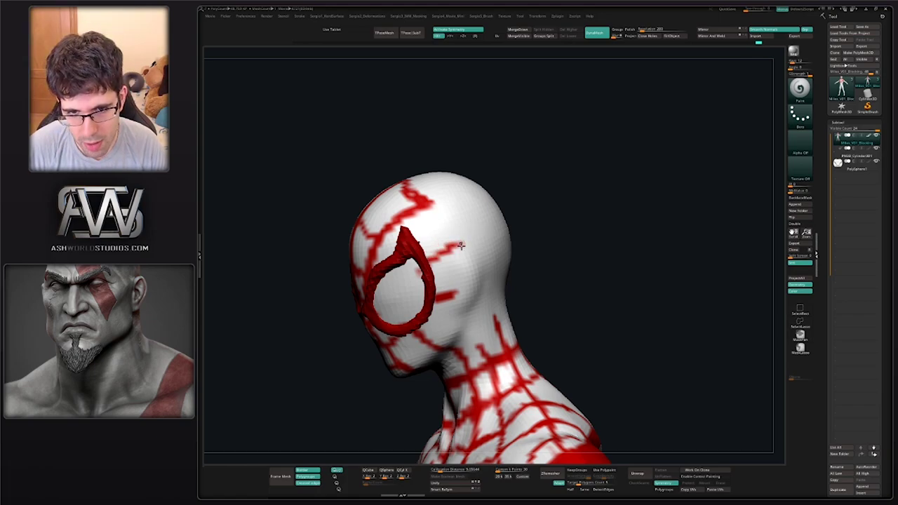
pyautogui.moveTo(448, 252)
pyautogui.mouseDown()
pyautogui.moveTo(489, 261)
pyautogui.moveTo(519, 307)
pyautogui.moveTo(491, 314)
pyautogui.moveTo(477, 225)
pyautogui.mouseUp()
pyautogui.keyDown('ctrl'); pyautogui.moveTo(477, 225); pyautogui.dragTo(533, 241, button='right'); pyautogui.keyUp('ctrl')
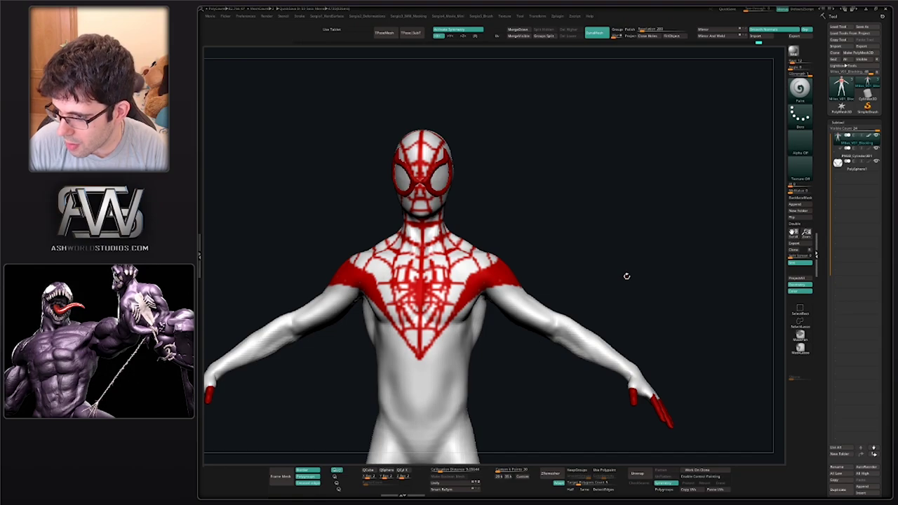
pyautogui.moveTo(625, 279)
pyautogui.mouseDown()
pyautogui.moveTo(601, 300)
pyautogui.moveTo(551, 293)
pyautogui.mouseUp()
pyautogui.scroll(2, 550, 292)
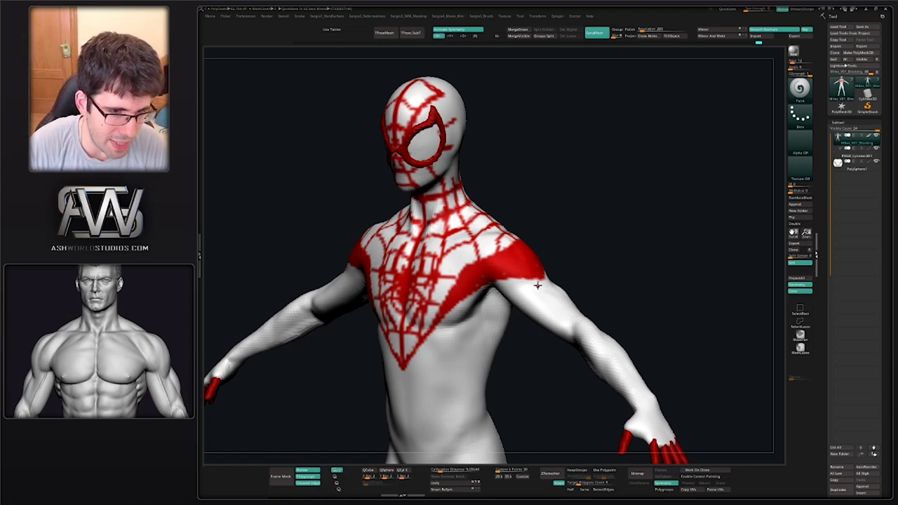
pyautogui.moveTo(534, 288); pyautogui.dragTo(518, 310)
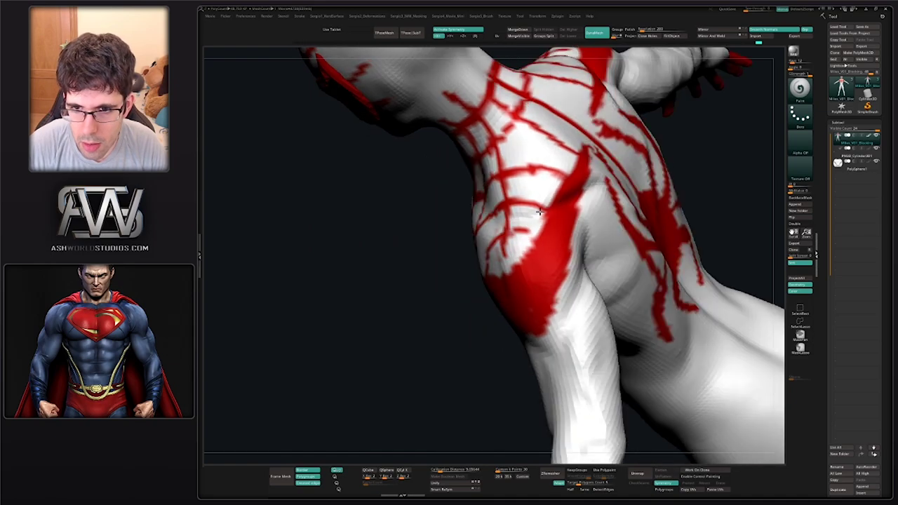
pyautogui.moveTo(539, 212); pyautogui.dragTo(509, 266, button='right')
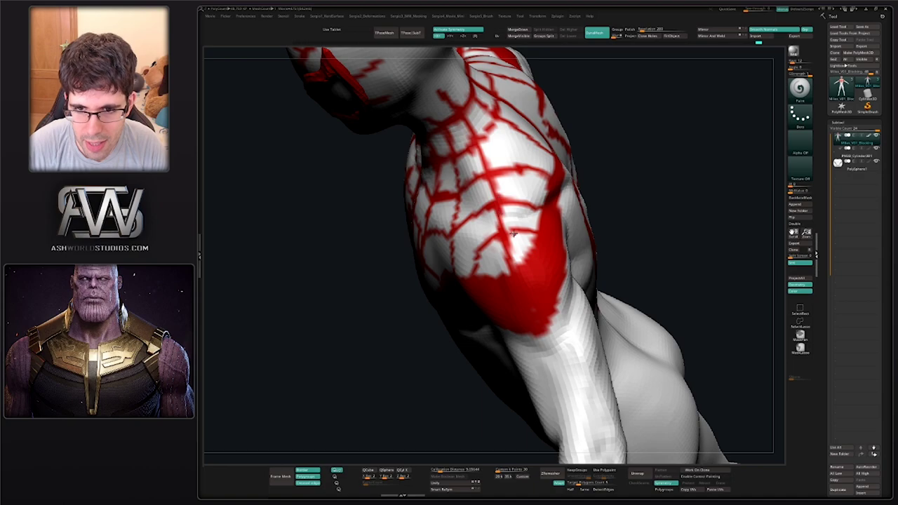
pyautogui.moveTo(472, 260); pyautogui.dragTo(472, 246, button='right')
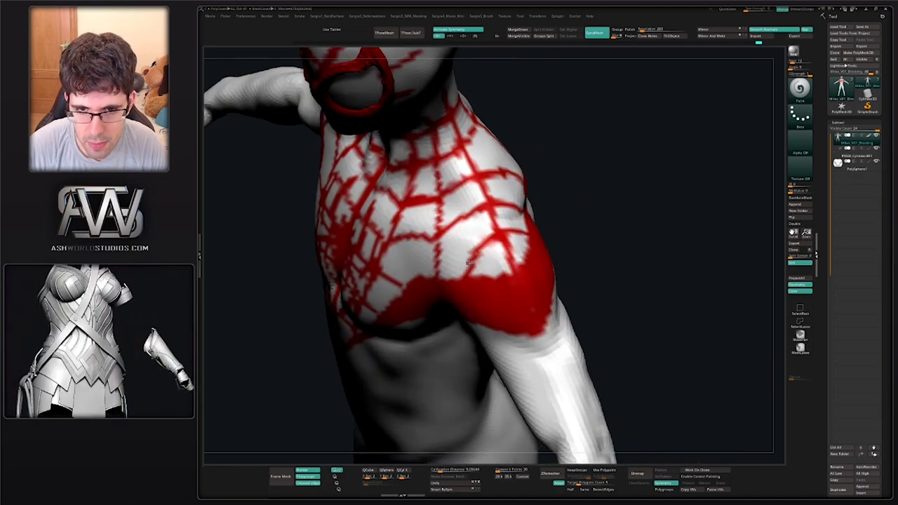
pyautogui.press('f')
pyautogui.moveTo(468, 261)
pyautogui.keyDown('shift'); pyautogui.mouseDown(button='right')
pyautogui.moveTo(456, 281)
pyautogui.moveTo(455, 346)
pyautogui.mouseUp(button='right'); pyautogui.keyUp('shift')
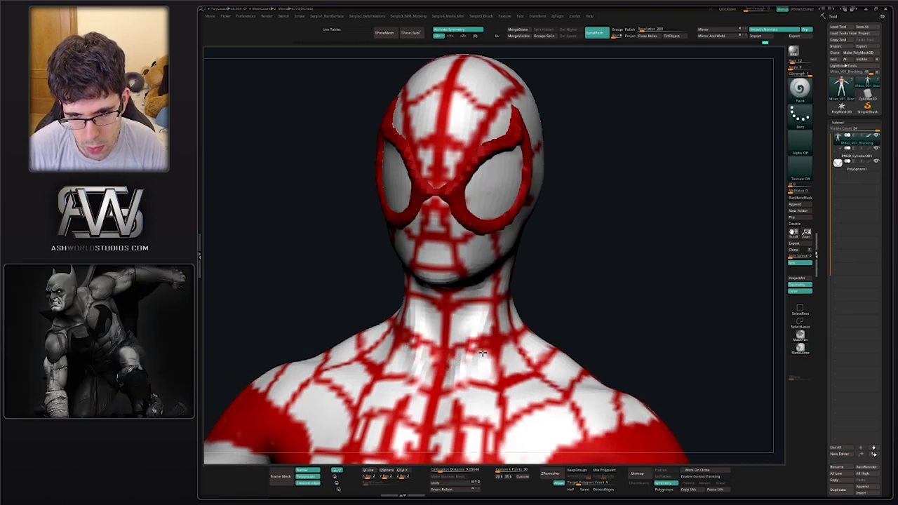
pyautogui.moveTo(421, 309); pyautogui.dragTo(463, 311, button='right')
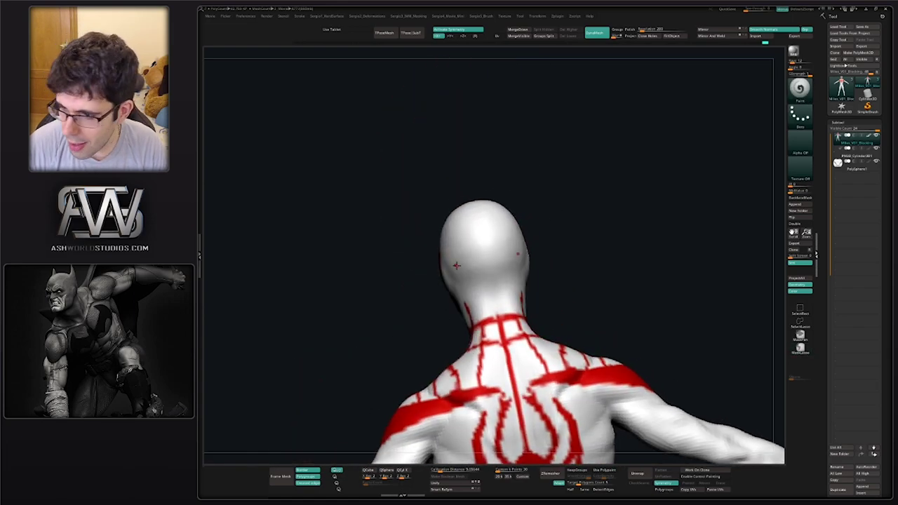
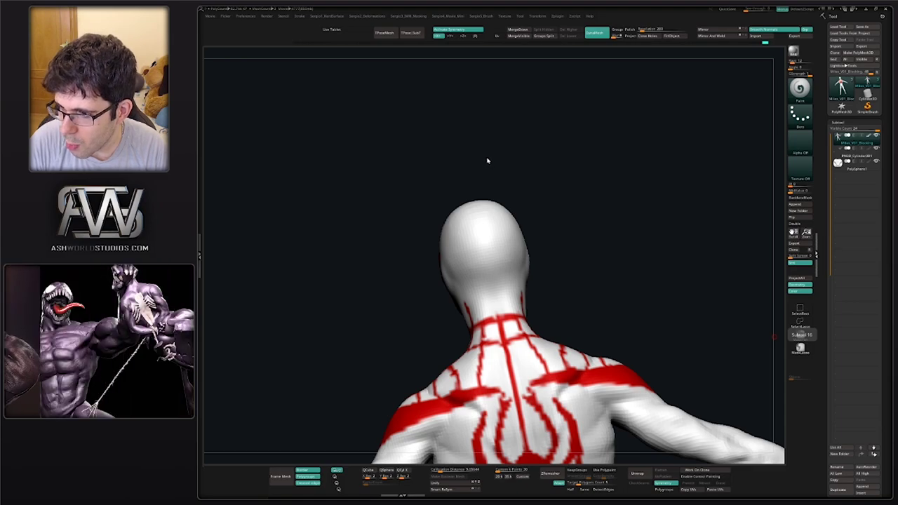
# Paint a red web line up the back of the head, then undo the stroke
pyautogui.moveTo(579, 183)
pyautogui.mouseDown()
pyautogui.moveTo(512, 235)
pyautogui.moveTo(402, 254)
pyautogui.moveTo(418, 293)
pyautogui.mouseUp()
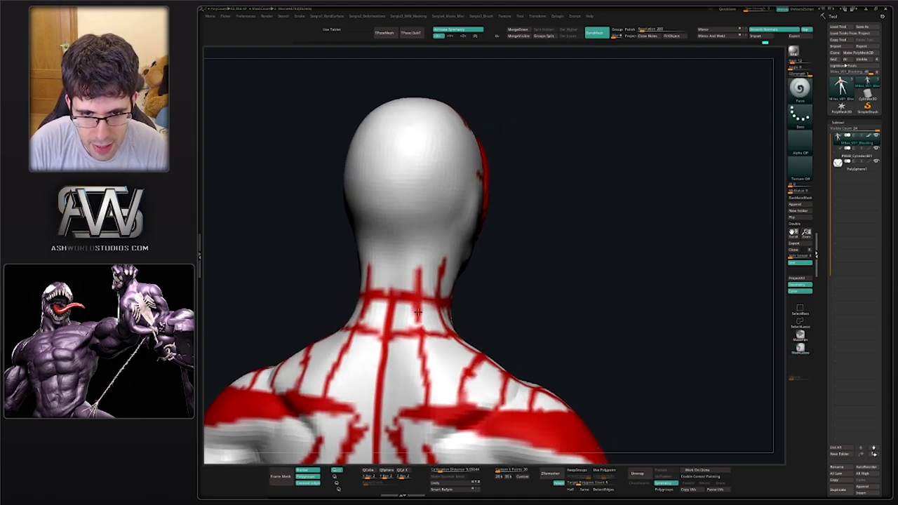
pyautogui.keyDown('alt'); pyautogui.moveTo(413, 258); pyautogui.dragTo(392, 291, button='right'); pyautogui.keyUp('alt')
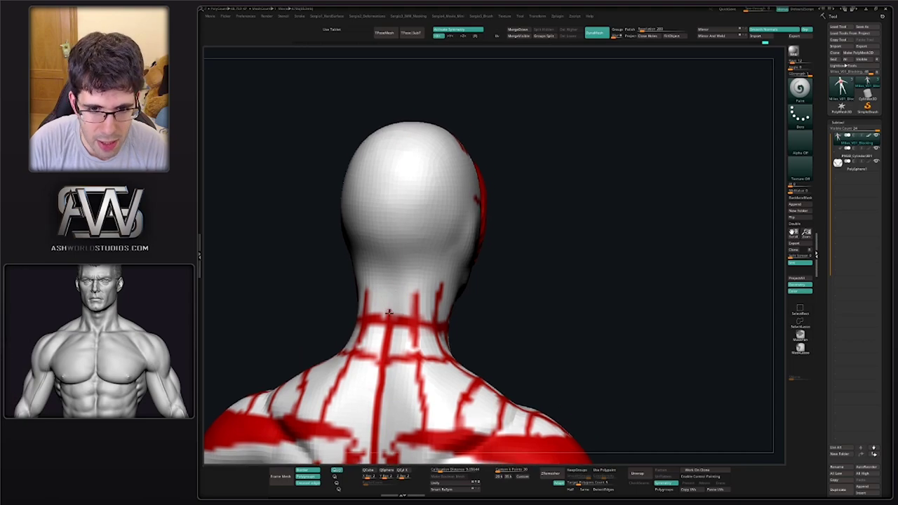
pyautogui.moveTo(389, 314); pyautogui.dragTo(398, 184)
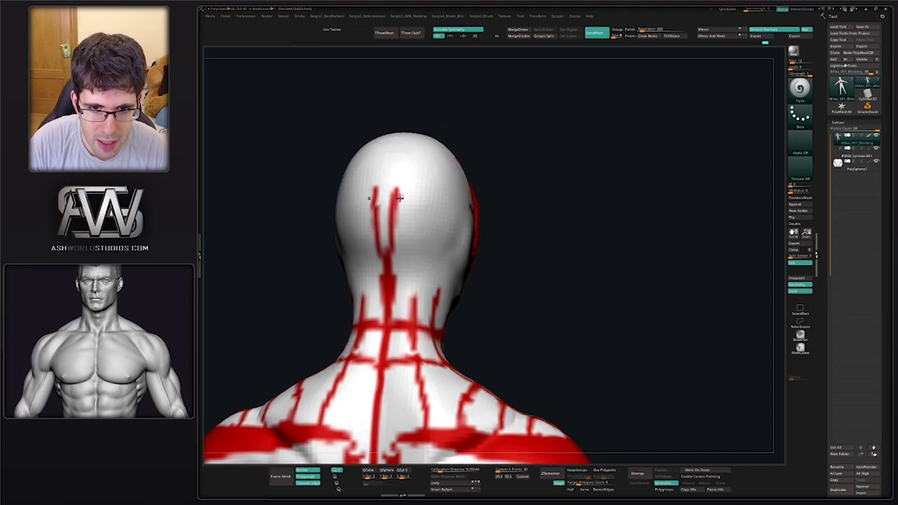
pyautogui.hotkey('ctrl', 'z')
# Draw a straight red web line from the back of the head down to the neck
pyautogui.keyDown('alt'); pyautogui.moveTo(393, 217); pyautogui.dragTo(381, 213, button='right'); pyautogui.keyUp('alt')
pyautogui.click(383, 218)
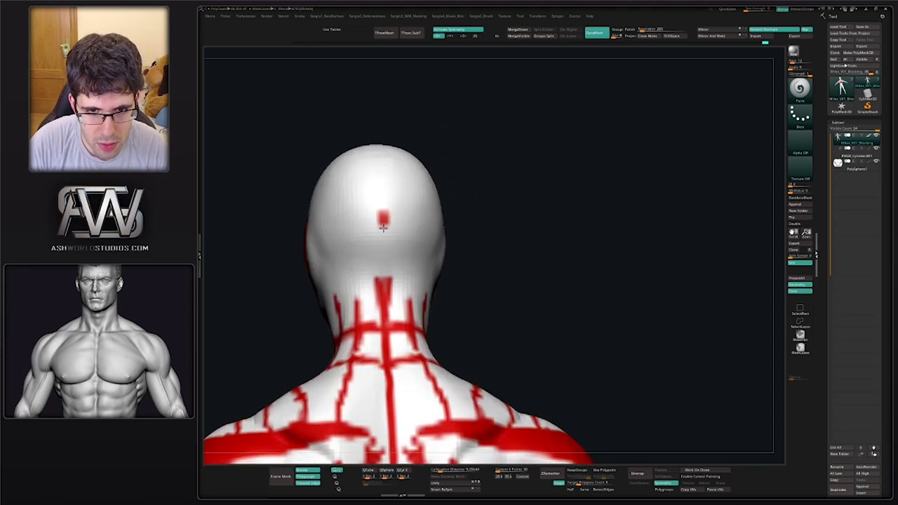
pyautogui.moveTo(382, 226); pyautogui.dragTo(392, 314)
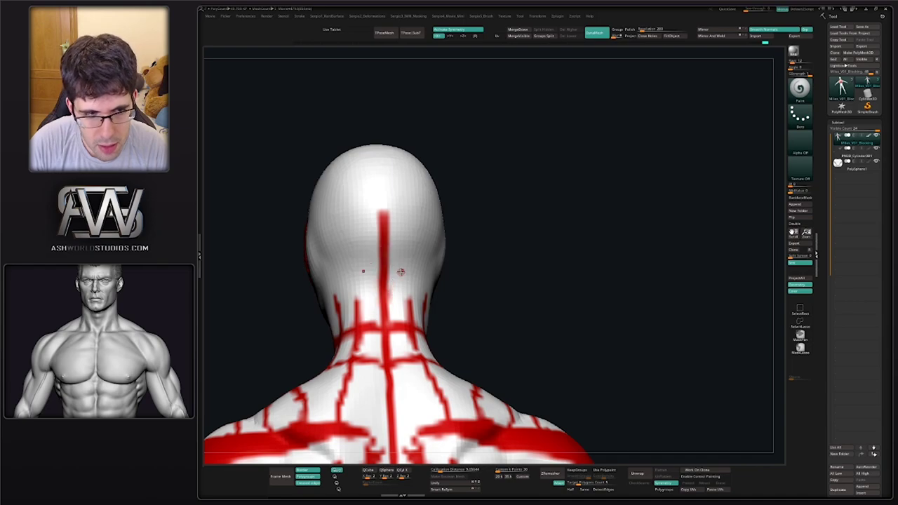
pyautogui.moveTo(401, 272)
pyautogui.mouseDown(button='right')
pyautogui.moveTo(402, 160)
pyautogui.moveTo(377, 284)
pyautogui.moveTo(407, 263)
pyautogui.mouseUp(button='right')
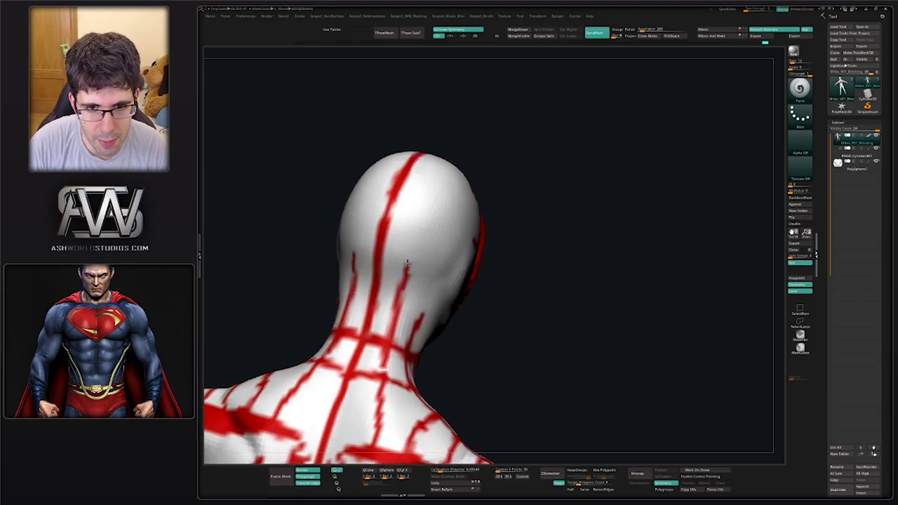
pyautogui.moveTo(435, 200)
pyautogui.mouseDown(button='right')
pyautogui.moveTo(395, 279)
pyautogui.moveTo(362, 288)
pyautogui.moveTo(367, 270)
pyautogui.moveTo(347, 317)
pyautogui.moveTo(357, 341)
pyautogui.moveTo(355, 289)
pyautogui.moveTo(339, 304)
pyautogui.moveTo(412, 302)
pyautogui.moveTo(397, 308)
pyautogui.mouseUp(button='right')
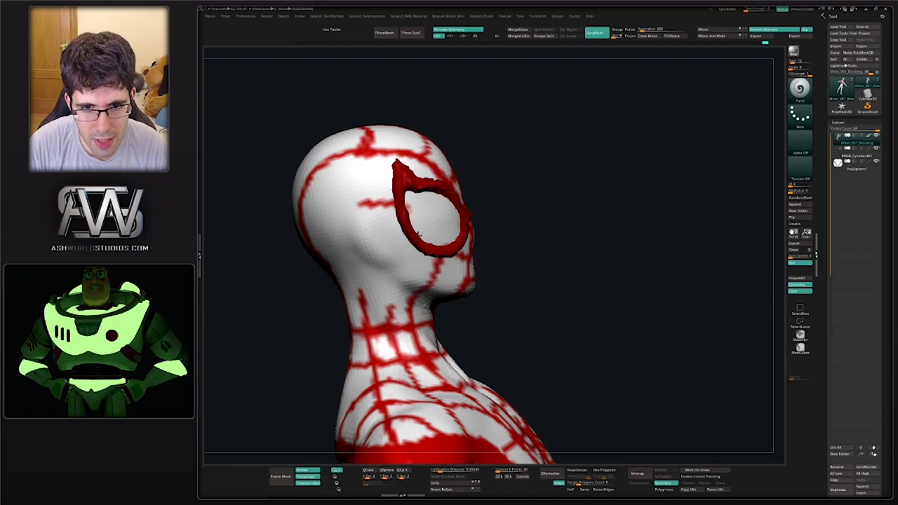
# Orbit around the head's sides, face and neck to check red web coverage near the eye rim
pyautogui.moveTo(414, 221)
pyautogui.mouseDown(button='right')
pyautogui.moveTo(384, 217)
pyautogui.moveTo(370, 227)
pyautogui.mouseUp(button='right')
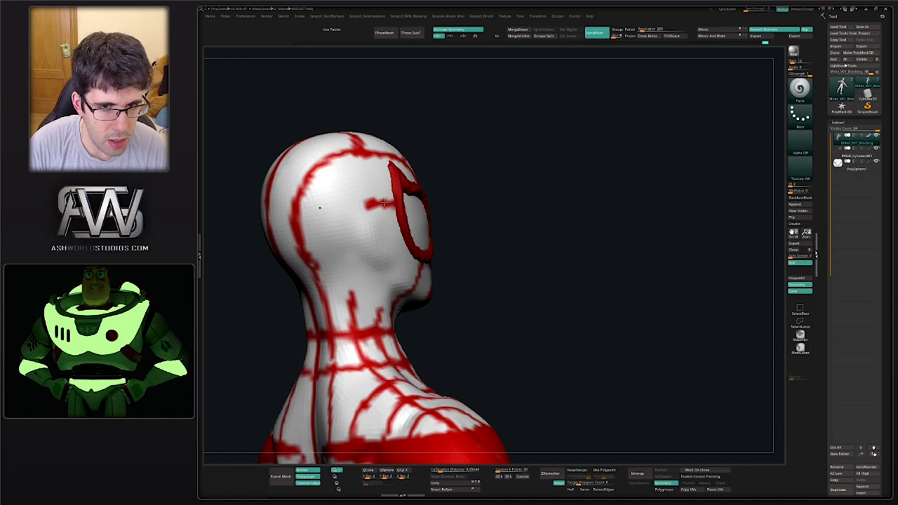
pyautogui.moveTo(369, 280)
pyautogui.mouseDown(button='right')
pyautogui.moveTo(414, 295)
pyautogui.moveTo(385, 284)
pyautogui.moveTo(449, 266)
pyautogui.moveTo(383, 271)
pyautogui.moveTo(407, 268)
pyautogui.moveTo(397, 265)
pyautogui.mouseUp(button='right')
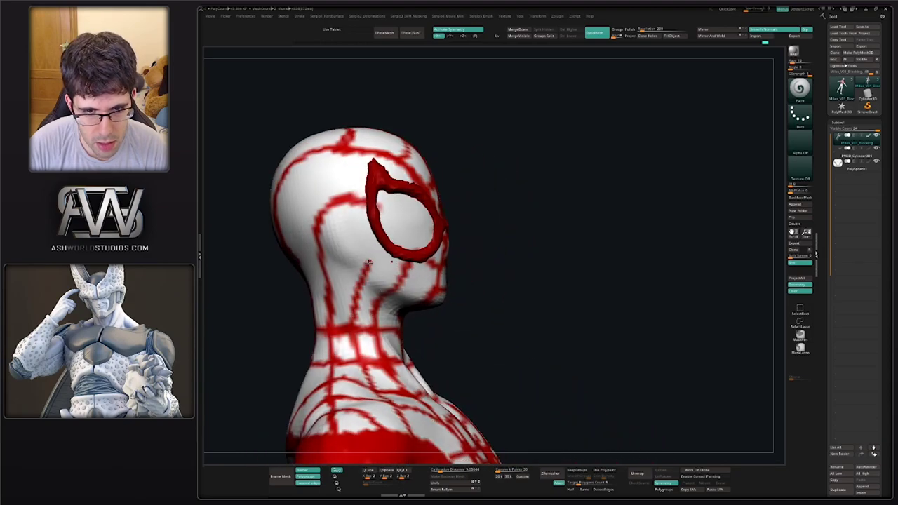
pyautogui.moveTo(356, 319)
pyautogui.mouseDown(button='right')
pyautogui.moveTo(317, 291)
pyautogui.moveTo(330, 291)
pyautogui.mouseUp(button='right')
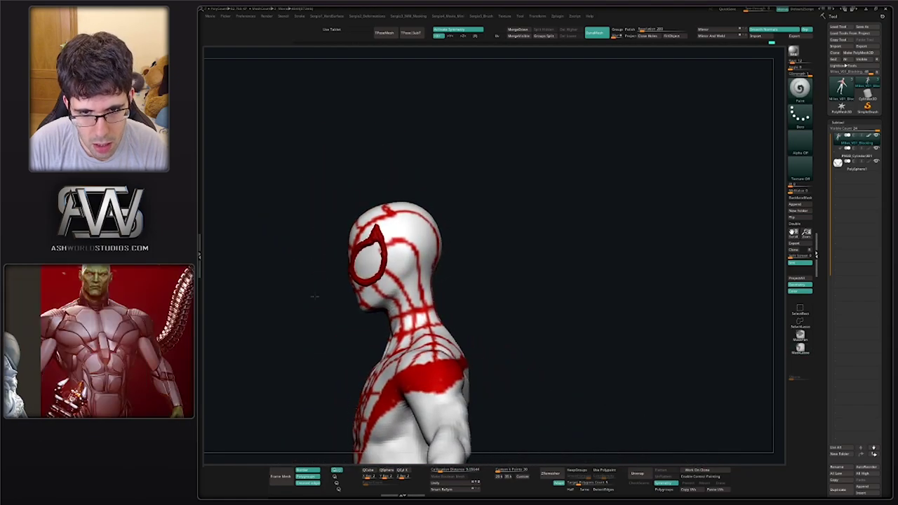
pyautogui.keyDown('ctrl'); pyautogui.moveTo(393, 289); pyautogui.dragTo(407, 289, button='right'); pyautogui.keyUp('ctrl')
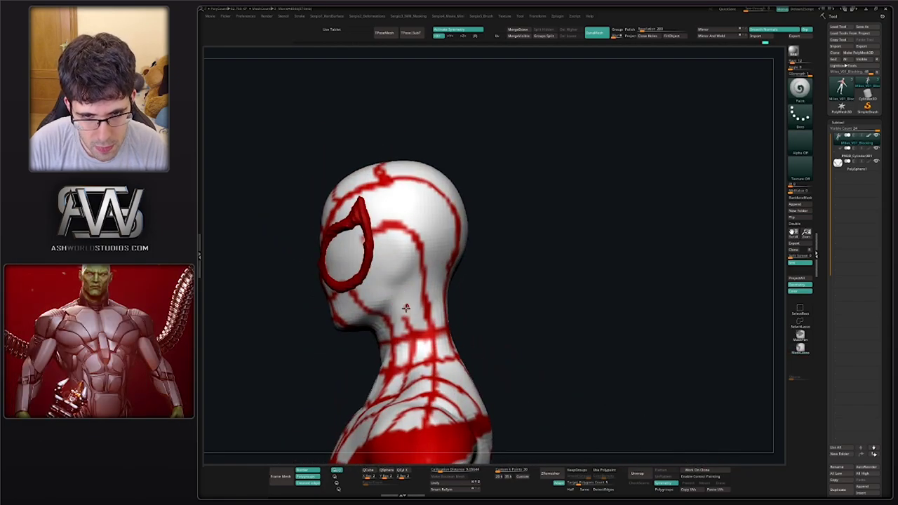
pyautogui.keyDown('ctrl'); pyautogui.moveTo(408, 327); pyautogui.dragTo(392, 294, button='right'); pyautogui.keyUp('ctrl')
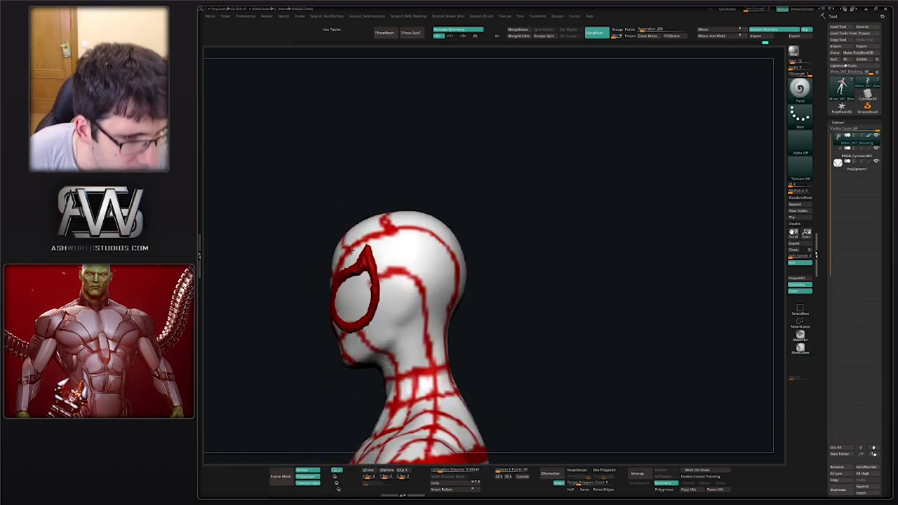
pyautogui.moveTo(392, 294)
pyautogui.mouseDown(button='right')
pyautogui.moveTo(413, 272)
pyautogui.moveTo(387, 246)
pyautogui.moveTo(399, 298)
pyautogui.mouseUp(button='right')
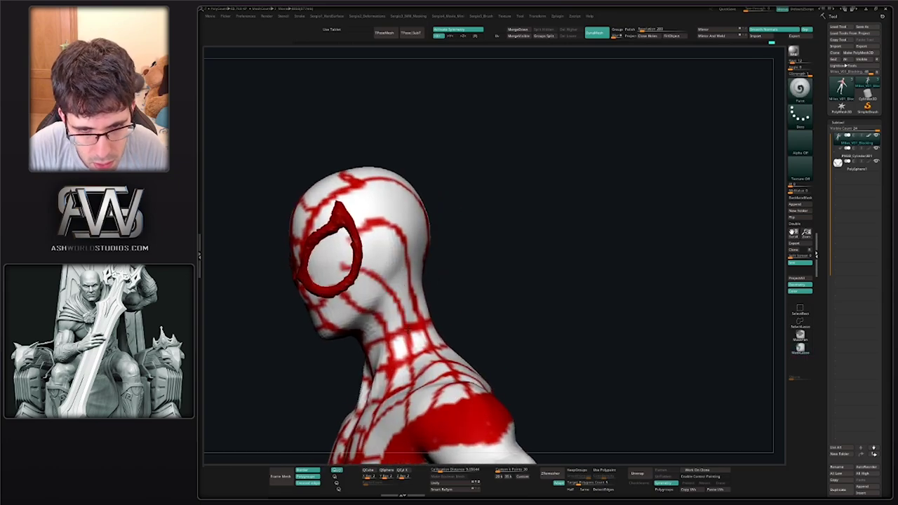
pyautogui.moveTo(383, 313); pyautogui.dragTo(351, 291, button='right')
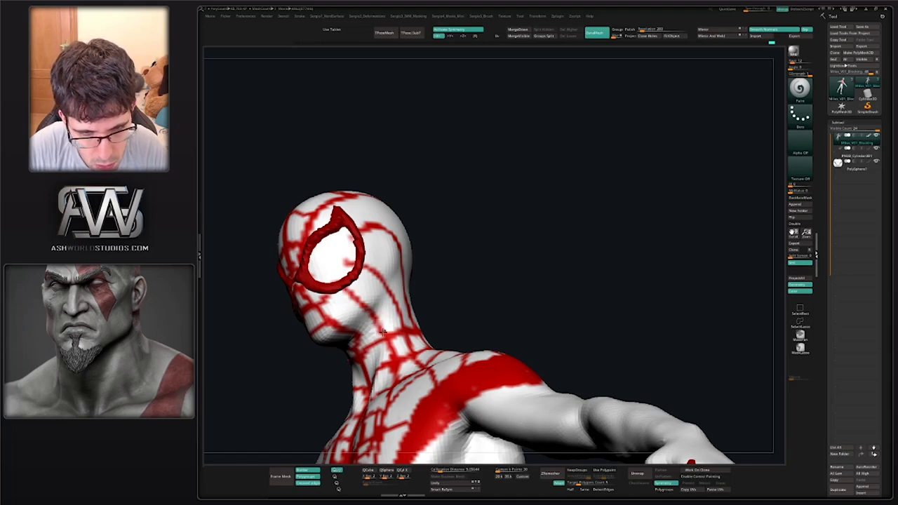
pyautogui.moveTo(383, 331); pyautogui.dragTo(360, 326, button='right')
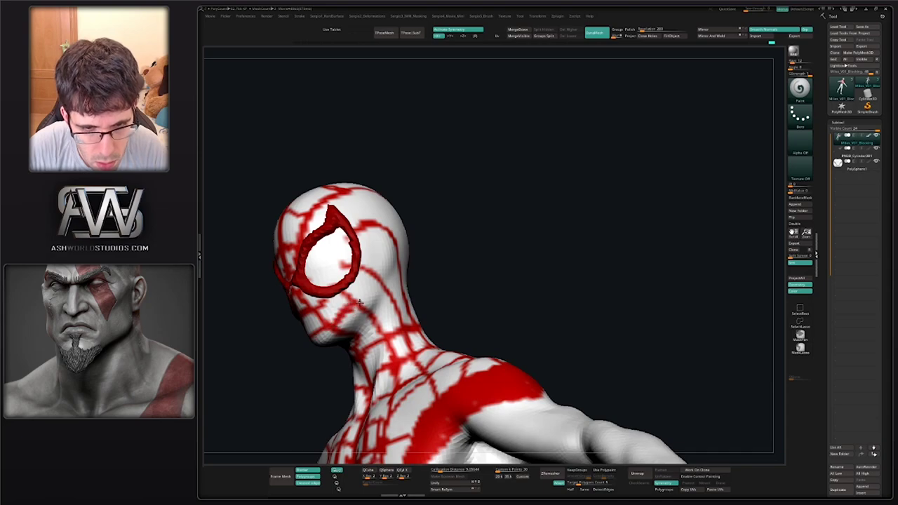
pyautogui.moveTo(376, 260)
pyautogui.mouseDown(button='right')
pyautogui.moveTo(356, 289)
pyautogui.moveTo(370, 250)
pyautogui.mouseUp(button='right')
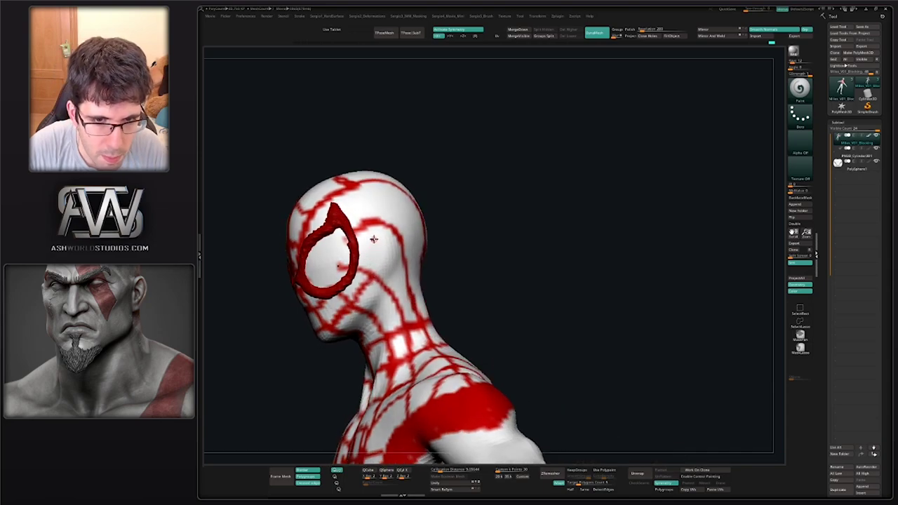
pyautogui.moveTo(374, 208)
pyautogui.mouseDown(button='right')
pyautogui.moveTo(408, 255)
pyautogui.moveTo(379, 268)
pyautogui.moveTo(365, 301)
pyautogui.moveTo(369, 288)
pyautogui.moveTo(386, 307)
pyautogui.moveTo(401, 265)
pyautogui.mouseUp(button='right')
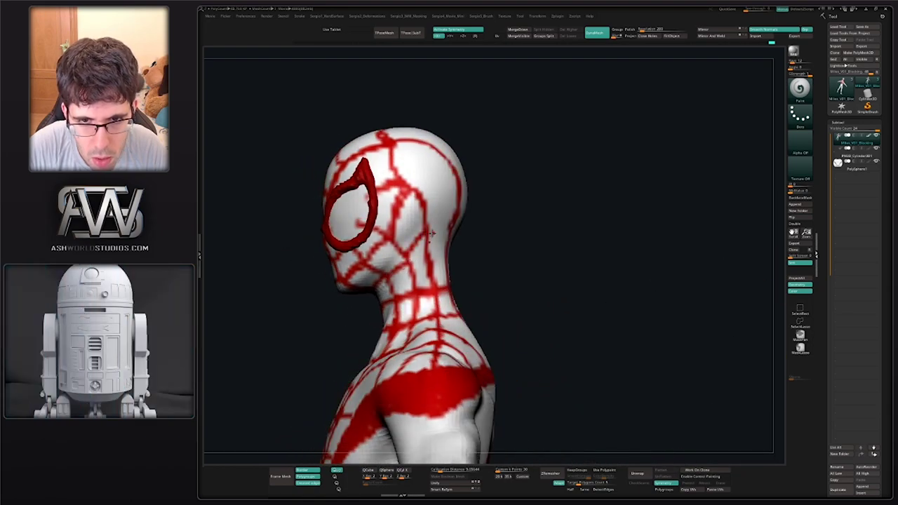
pyautogui.moveTo(416, 264)
pyautogui.mouseDown(button='right')
pyautogui.moveTo(404, 263)
pyautogui.moveTo(412, 269)
pyautogui.moveTo(398, 295)
pyautogui.moveTo(435, 291)
pyautogui.moveTo(463, 303)
pyautogui.moveTo(411, 254)
pyautogui.moveTo(442, 255)
pyautogui.moveTo(443, 264)
pyautogui.moveTo(386, 255)
pyautogui.mouseUp(button='right')
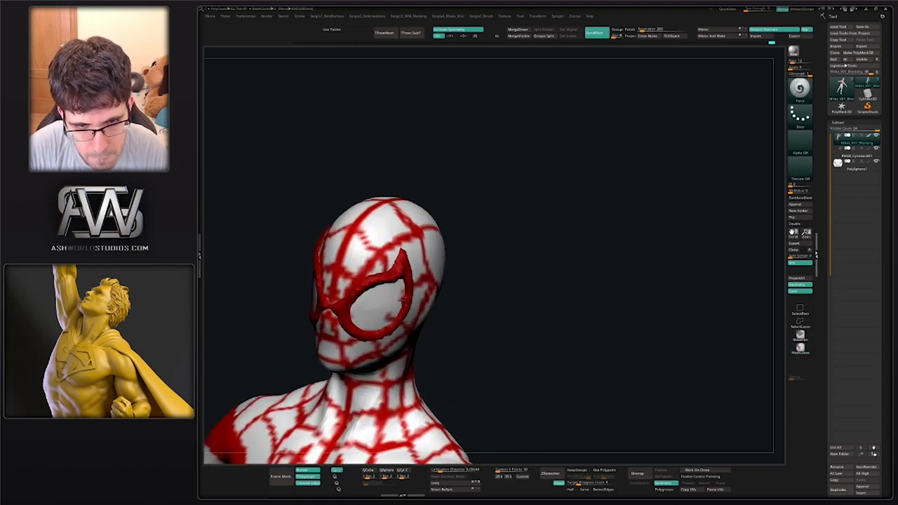
# Orbit the bust from front, side and rear to review the red webbing on head, chest and back
pyautogui.moveTo(402, 299)
pyautogui.mouseDown(button='right')
pyautogui.moveTo(465, 256)
pyautogui.moveTo(406, 259)
pyautogui.mouseUp(button='right')
pyautogui.moveTo(386, 249); pyautogui.dragTo(426, 237)
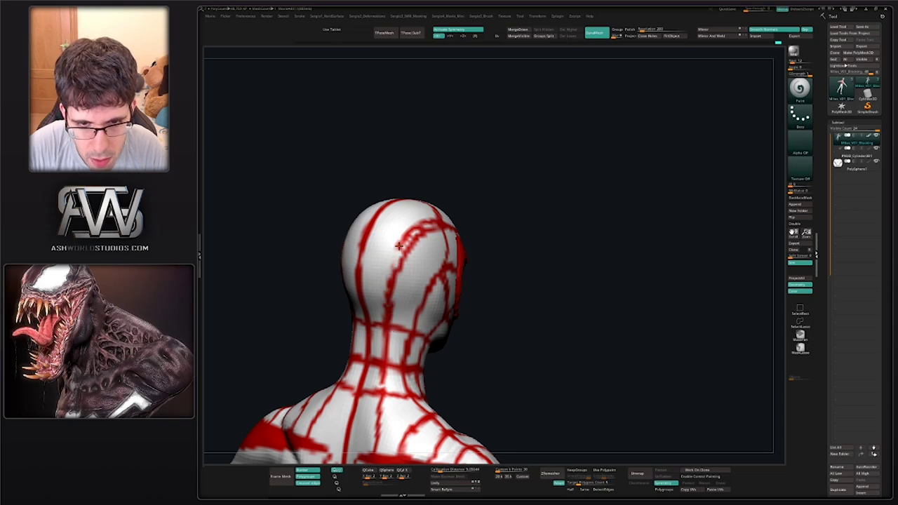
pyautogui.moveTo(430, 220)
pyautogui.mouseDown()
pyautogui.moveTo(446, 223)
pyautogui.moveTo(412, 253)
pyautogui.mouseUp()
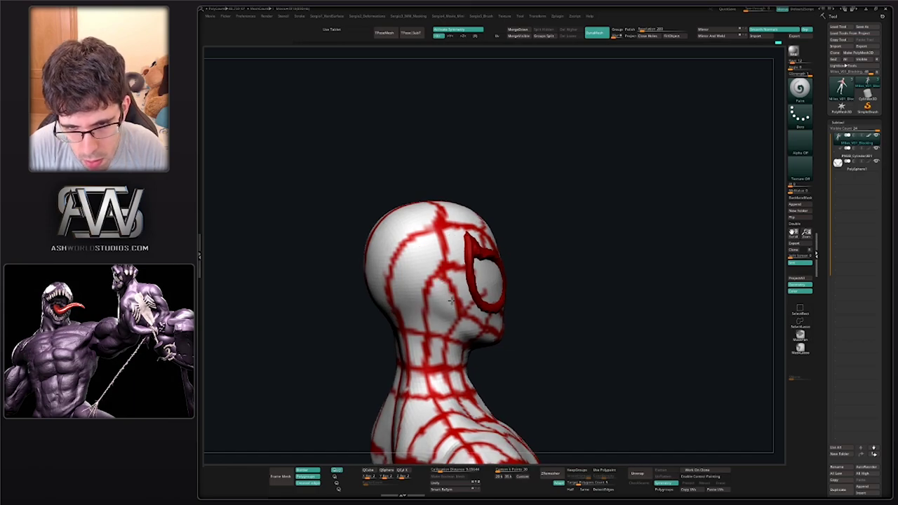
pyautogui.moveTo(451, 299)
pyautogui.mouseDown()
pyautogui.moveTo(420, 267)
pyautogui.moveTo(399, 282)
pyautogui.mouseUp()
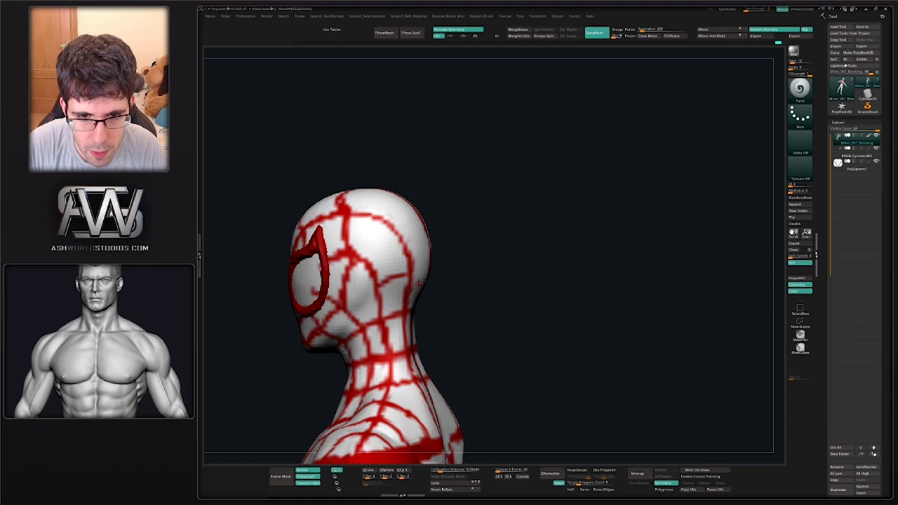
pyautogui.moveTo(418, 282)
pyautogui.mouseDown()
pyautogui.moveTo(389, 280)
pyautogui.moveTo(385, 235)
pyautogui.moveTo(410, 200)
pyautogui.mouseUp()
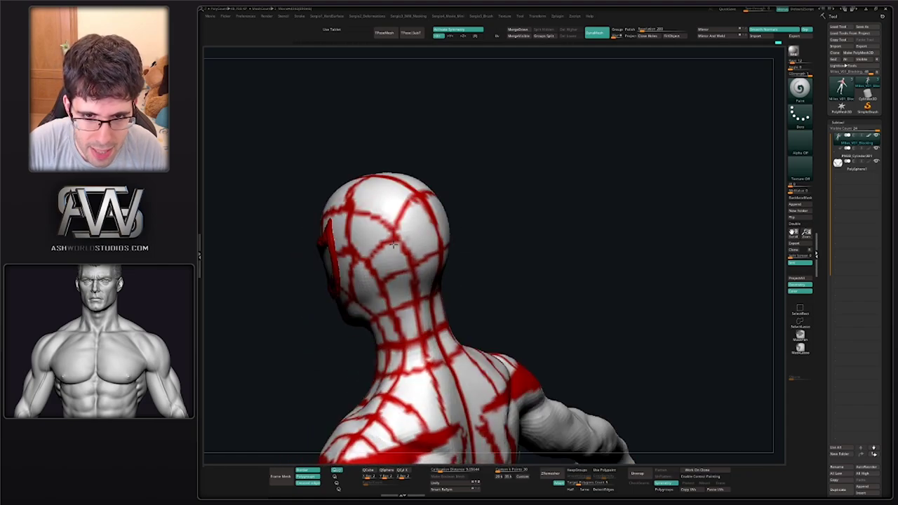
pyautogui.moveTo(369, 275)
pyautogui.mouseDown()
pyautogui.moveTo(387, 295)
pyautogui.moveTo(382, 284)
pyautogui.moveTo(406, 274)
pyautogui.moveTo(435, 280)
pyautogui.moveTo(381, 258)
pyautogui.moveTo(434, 280)
pyautogui.moveTo(421, 287)
pyautogui.moveTo(449, 288)
pyautogui.moveTo(421, 315)
pyautogui.moveTo(441, 231)
pyautogui.moveTo(524, 242)
pyautogui.moveTo(457, 225)
pyautogui.moveTo(491, 232)
pyautogui.moveTo(505, 210)
pyautogui.mouseUp()
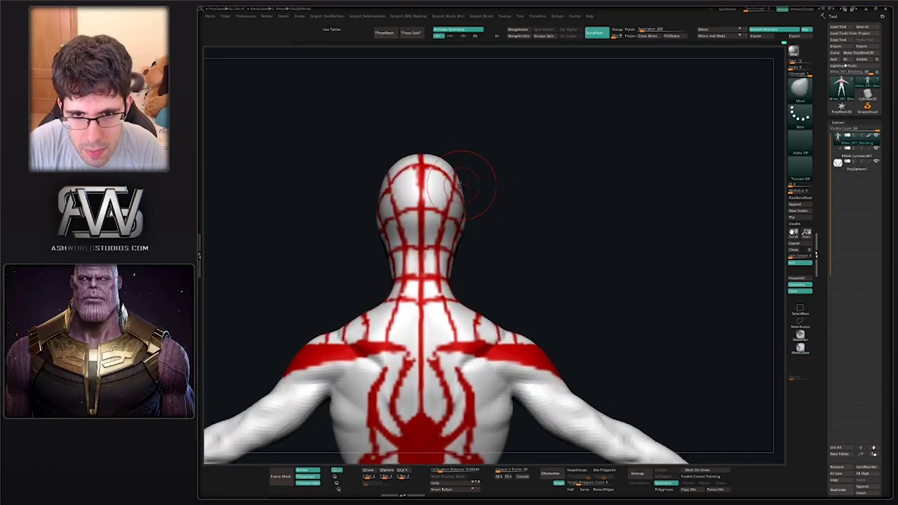
pyautogui.moveTo(461, 181); pyautogui.dragTo(488, 187)
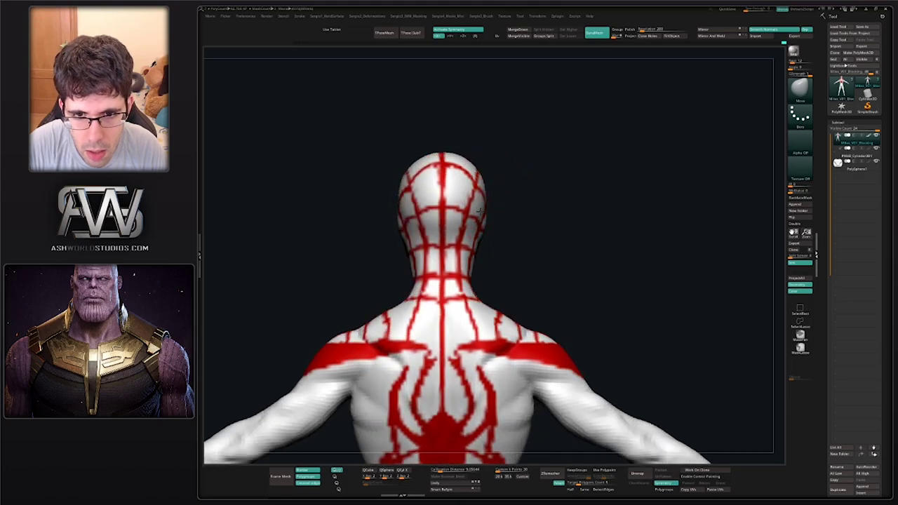
pyautogui.moveTo(518, 218); pyautogui.dragTo(457, 224)
pyautogui.moveTo(442, 164)
pyautogui.keyDown('alt'); pyautogui.mouseDown()
pyautogui.moveTo(503, 194)
pyautogui.moveTo(432, 249)
pyautogui.mouseUp(); pyautogui.keyUp('alt')
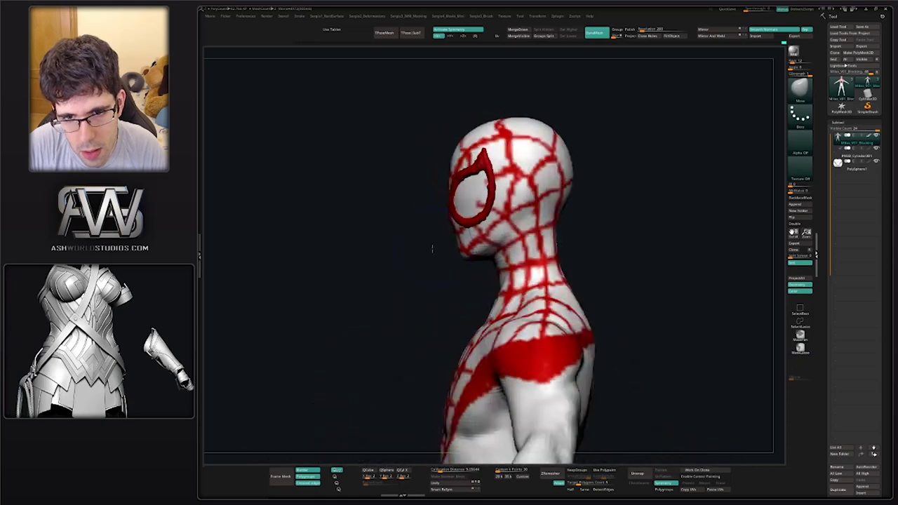
# Select the eye lens sphere and fill it solid red with Color > Fill Object
pyautogui.keyDown('alt'); pyautogui.click(447, 207); pyautogui.keyUp('alt')
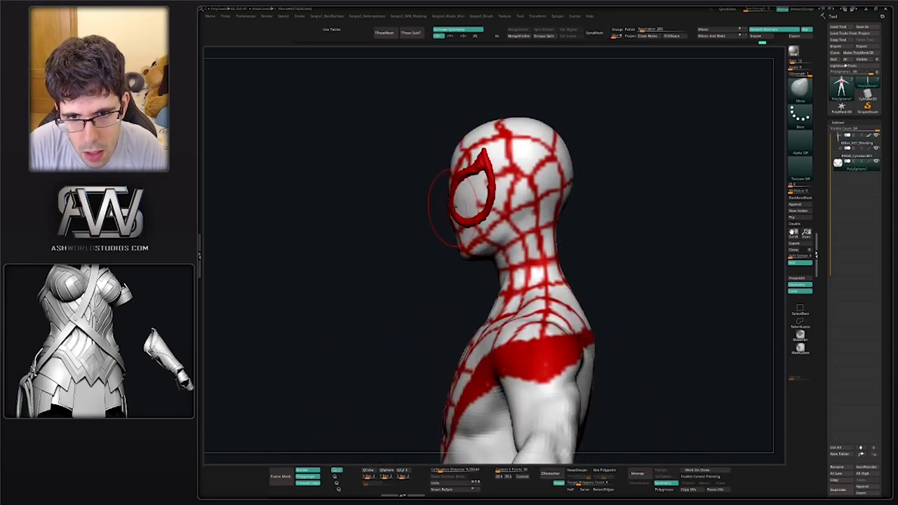
pyautogui.press('w')
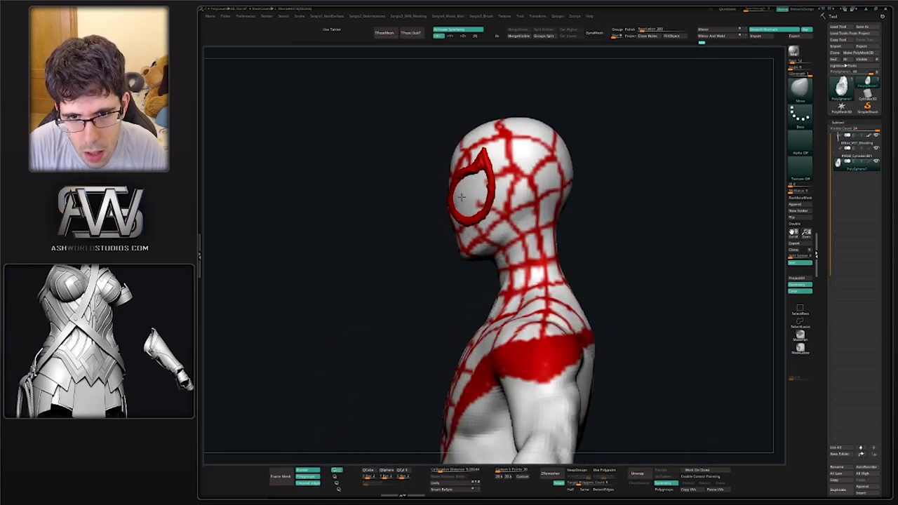
pyautogui.moveTo(461, 199)
pyautogui.keyDown('alt'); pyautogui.mouseDown()
pyautogui.moveTo(456, 210)
pyautogui.moveTo(501, 204)
pyautogui.moveTo(540, 228)
pyautogui.moveTo(553, 156)
pyautogui.mouseUp(); pyautogui.keyUp('alt')
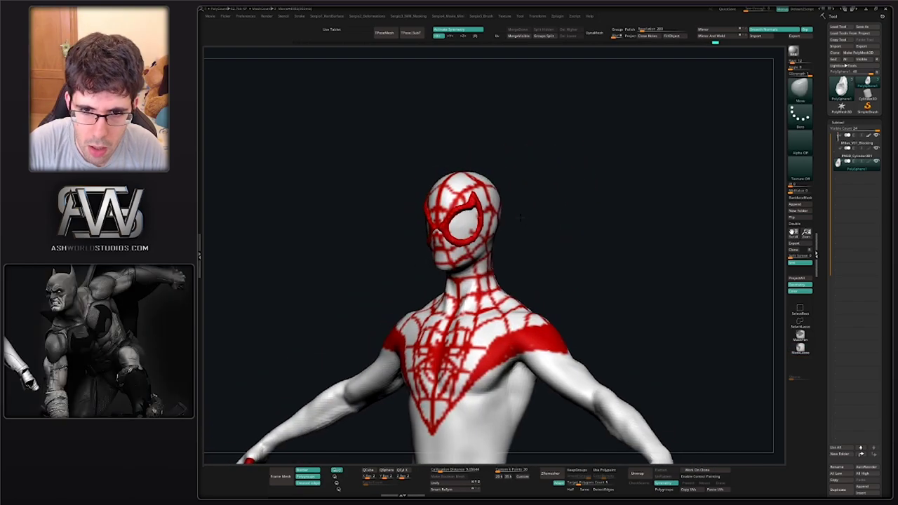
pyautogui.press('space')
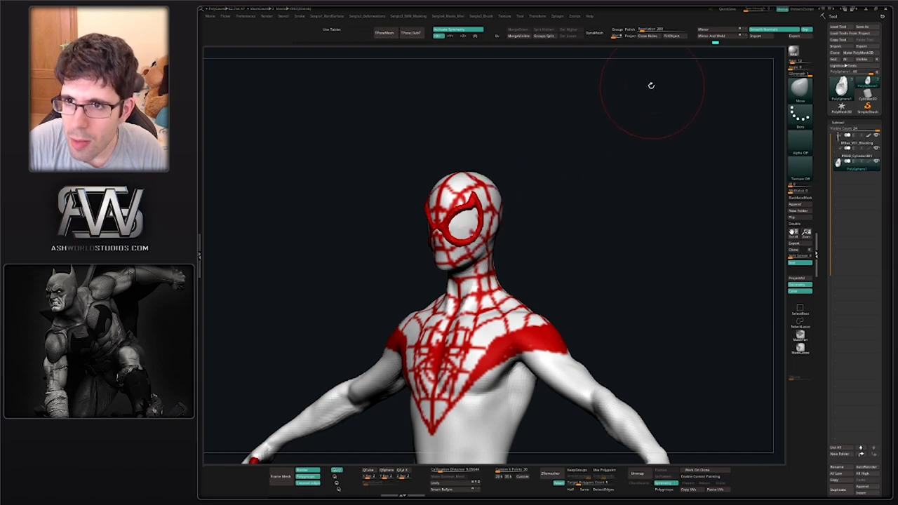
pyautogui.click(667, 36)
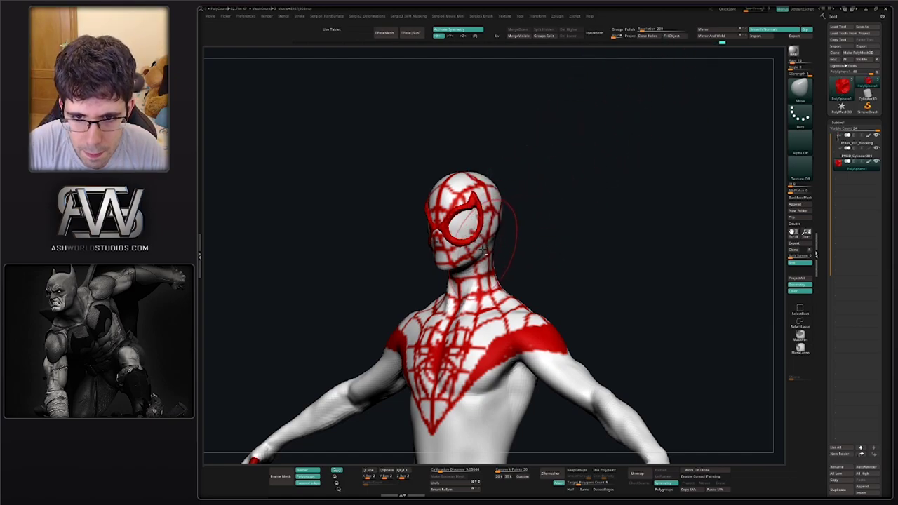
# Zoom out to the whole figure and reselect the Miles body subtool
pyautogui.keyDown('alt'); pyautogui.moveTo(483, 250); pyautogui.dragTo(550, 272); pyautogui.keyUp('alt')
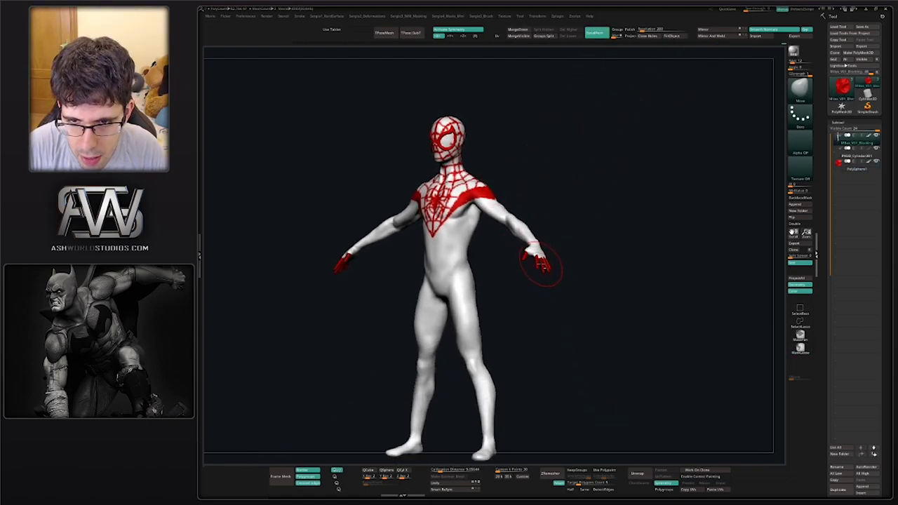
pyautogui.keyDown('alt'); pyautogui.click(540, 265); pyautogui.keyUp('alt')
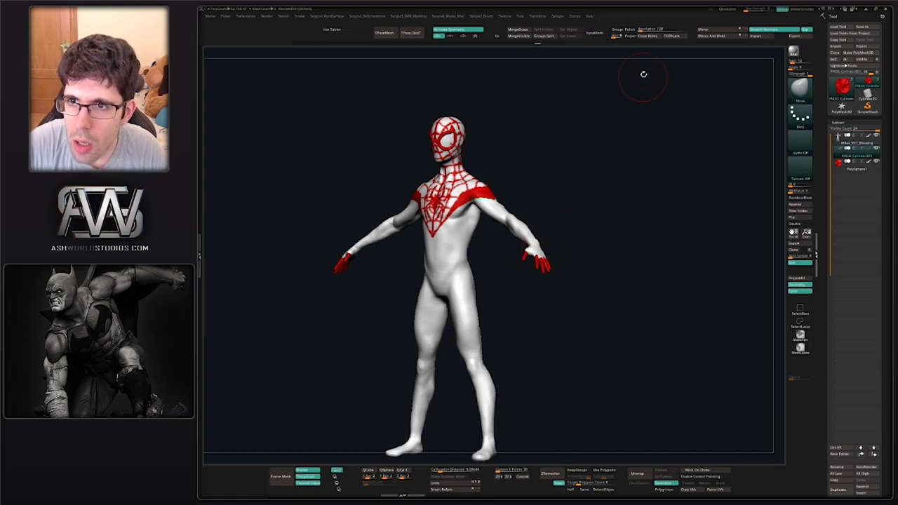
pyautogui.keyDown('alt'); pyautogui.click(523, 204); pyautogui.keyUp('alt')
pyautogui.moveTo(508, 241)
pyautogui.mouseDown()
pyautogui.moveTo(548, 215)
pyautogui.moveTo(491, 273)
pyautogui.moveTo(411, 277)
pyautogui.moveTo(497, 180)
pyautogui.mouseUp()
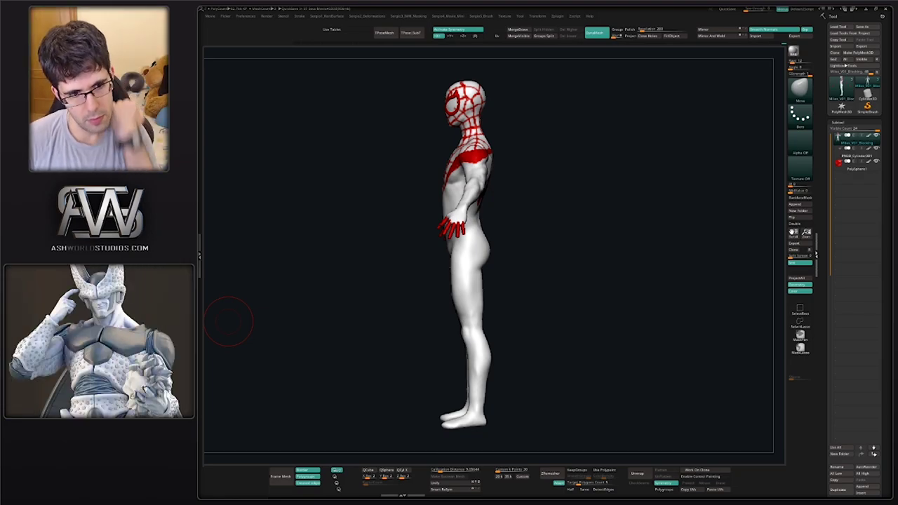
pyautogui.moveTo(523, 205); pyautogui.dragTo(539, 232)
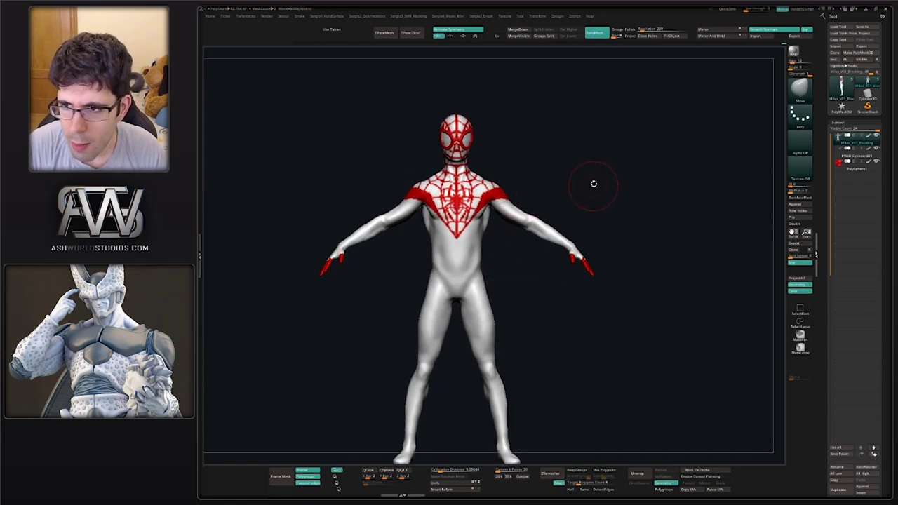
pyautogui.keyDown('alt'); pyautogui.moveTo(593, 184); pyautogui.dragTo(561, 219); pyautogui.keyUp('alt')
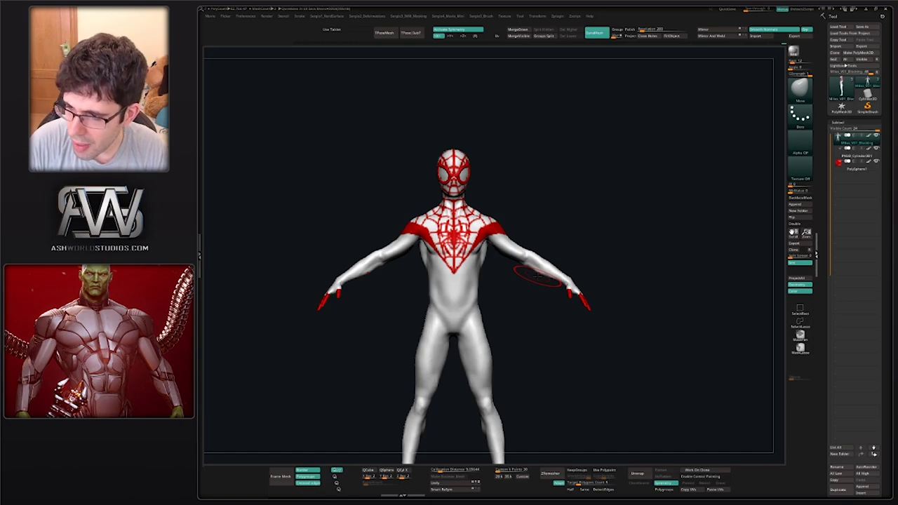
pyautogui.moveTo(565, 288); pyautogui.dragTo(589, 298)
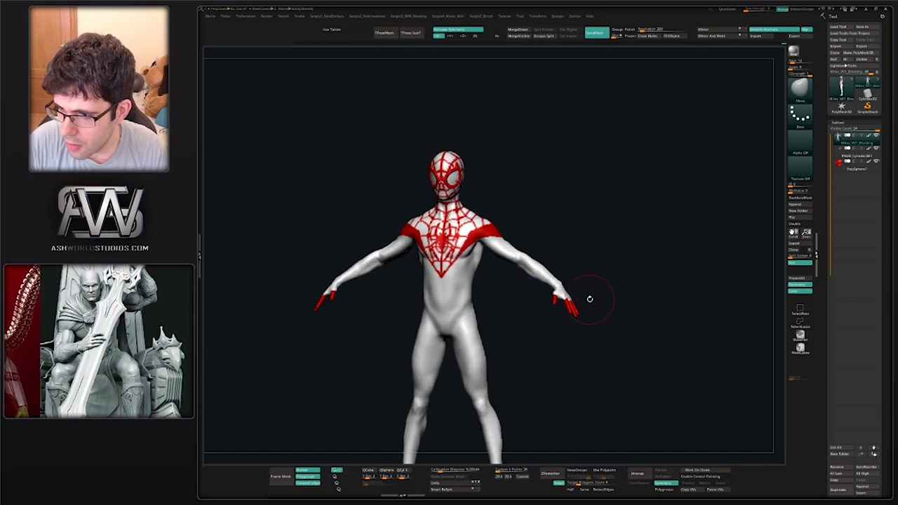
pyautogui.moveTo(657, 191)
pyautogui.mouseDown()
pyautogui.moveTo(593, 220)
pyautogui.moveTo(601, 231)
pyautogui.mouseUp()
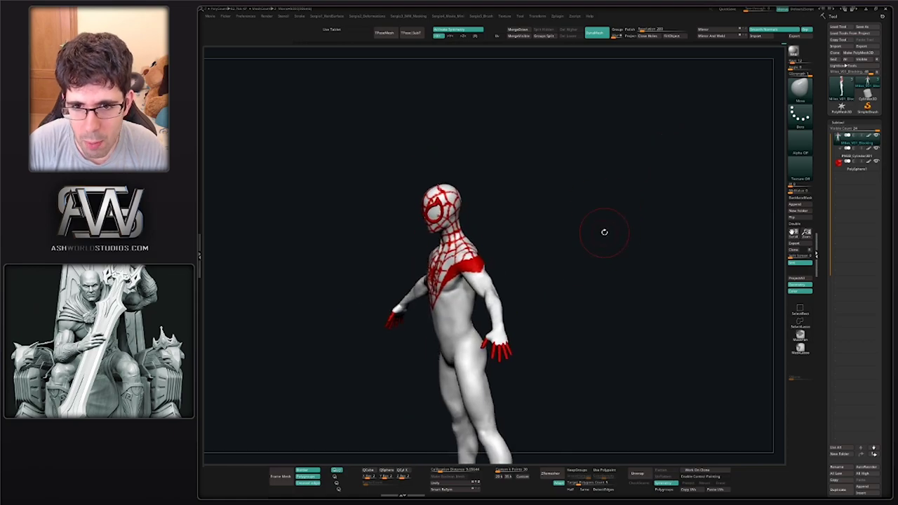
pyautogui.scroll(3, 601, 231)
pyautogui.moveTo(541, 361)
pyautogui.keyDown('shift'); pyautogui.mouseDown()
pyautogui.moveTo(512, 170)
pyautogui.moveTo(529, 235)
pyautogui.mouseUp(); pyautogui.keyUp('shift')
pyautogui.press('f')
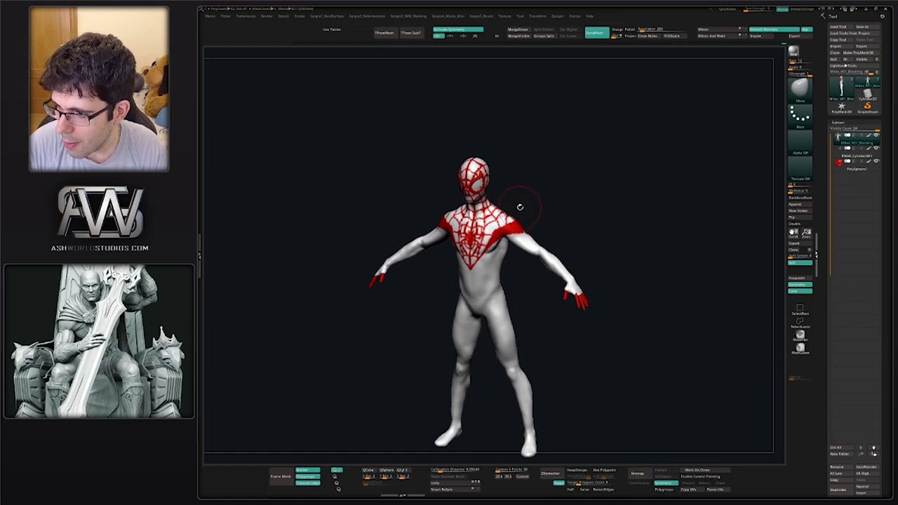
pyautogui.scroll(2, 517, 205)
# Briefly try the Standard brush and MaskLasso, then frame the whole figure
pyautogui.scroll(3, 456, 263)
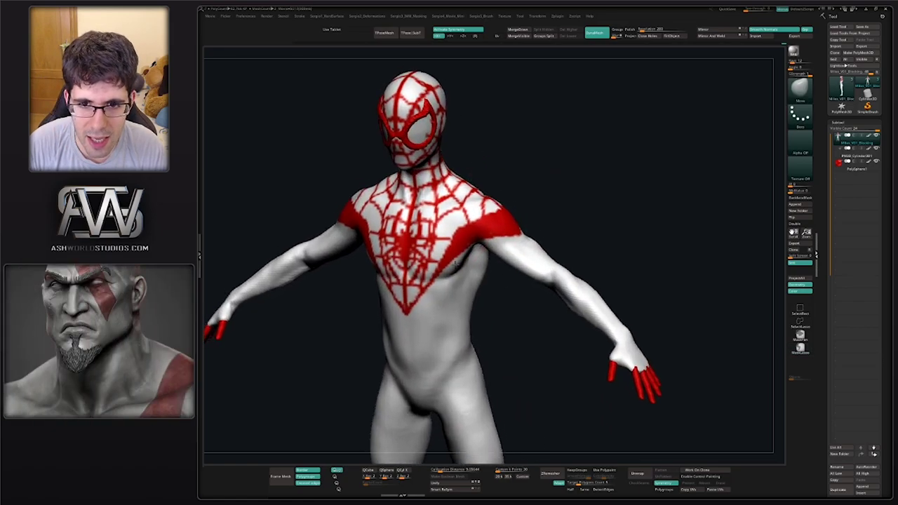
pyautogui.scroll(3, 454, 263)
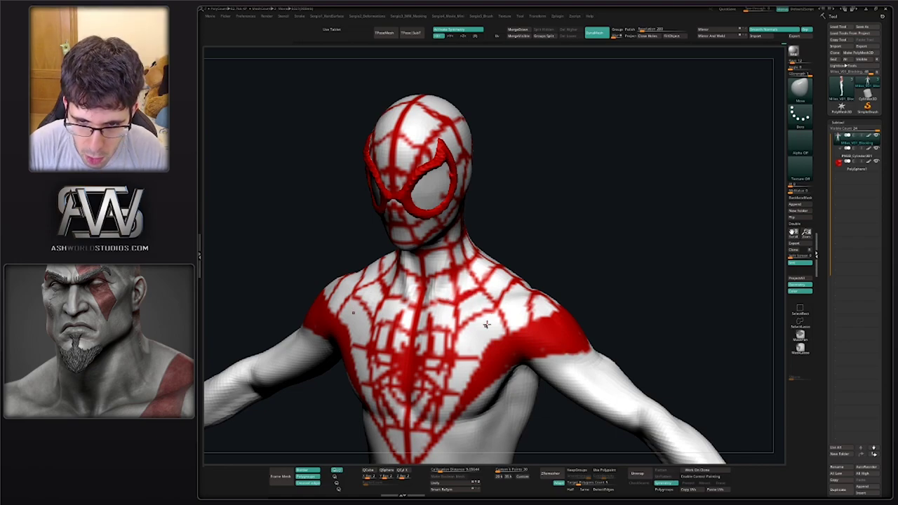
pyautogui.press('b')
pyautogui.press('s')
pyautogui.press('t')
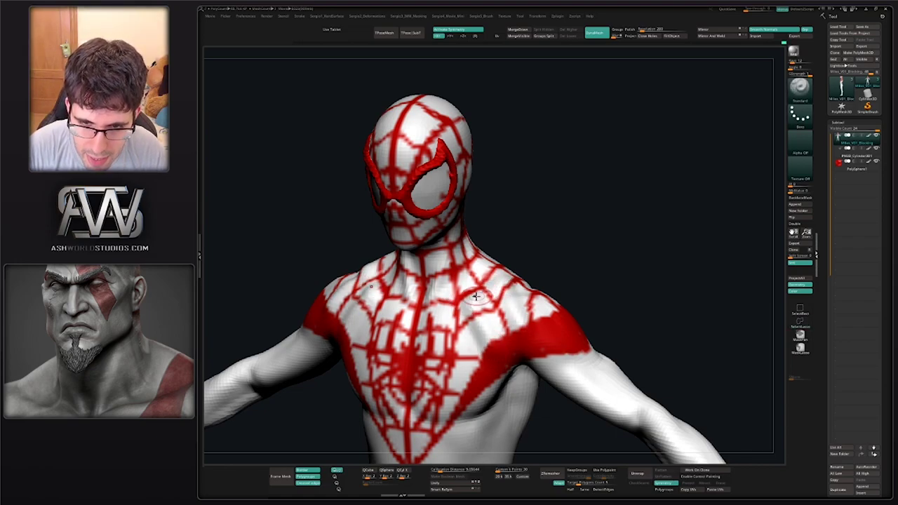
pyautogui.press('ctrl')
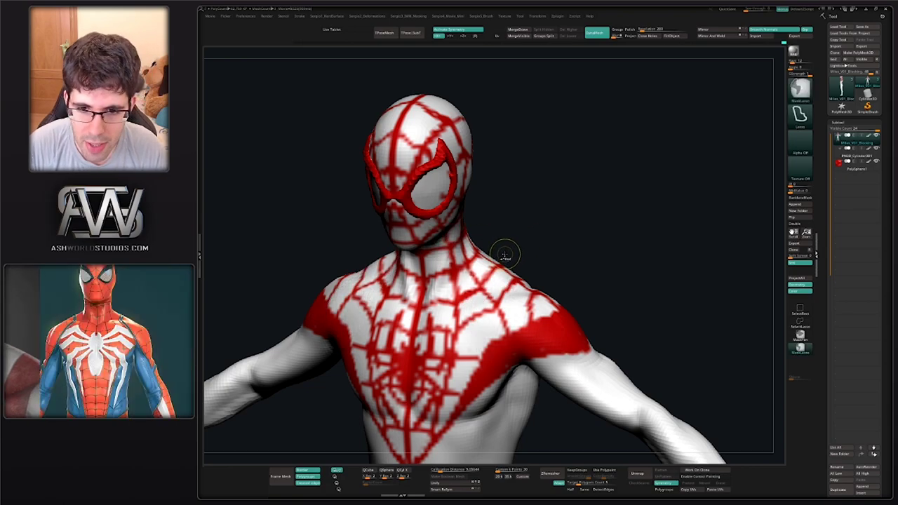
pyautogui.press('f')
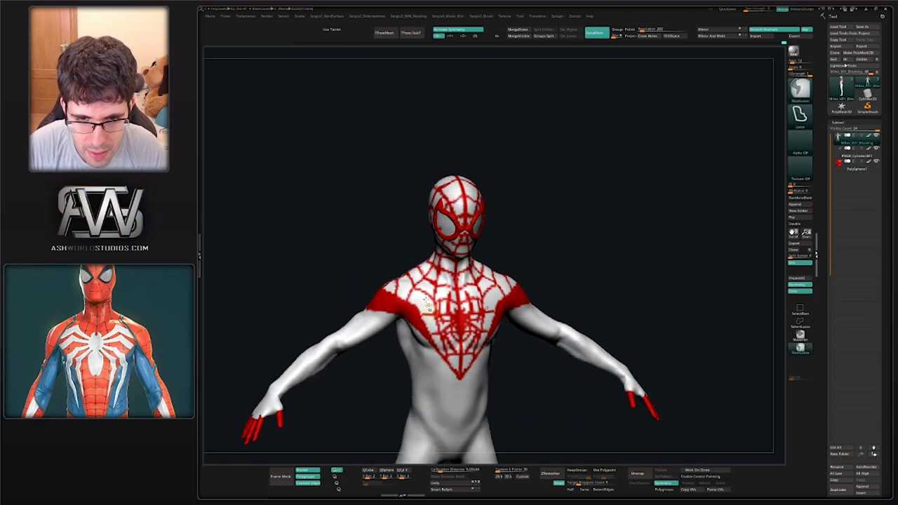
# Choose the Paint brush from the brush palette
pyautogui.press('b')
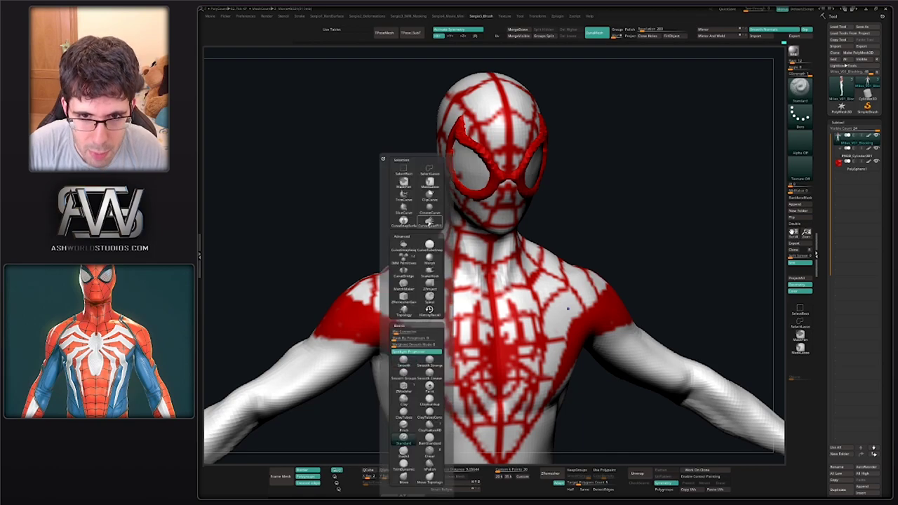
pyautogui.click(429, 385)
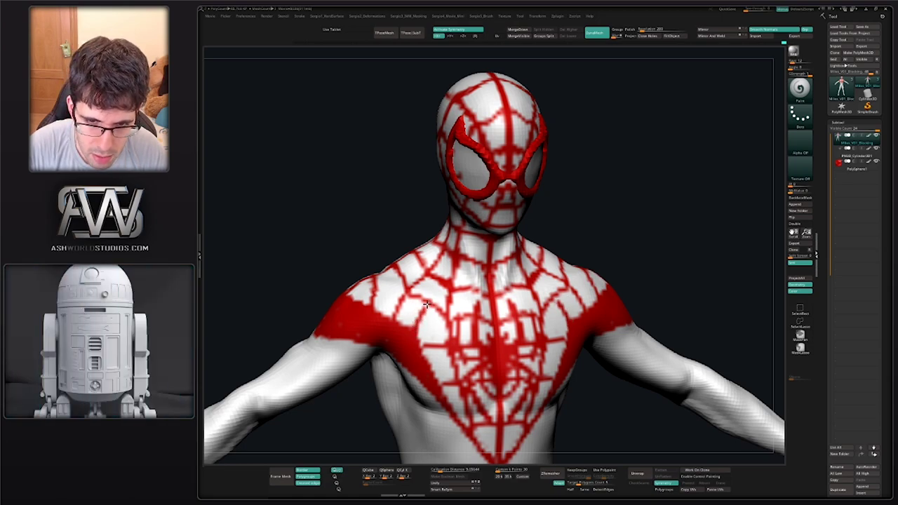
pyautogui.moveTo(596, 287)
pyautogui.mouseDown(button='right')
pyautogui.moveTo(556, 287)
pyautogui.moveTo(552, 300)
pyautogui.mouseUp(button='right')
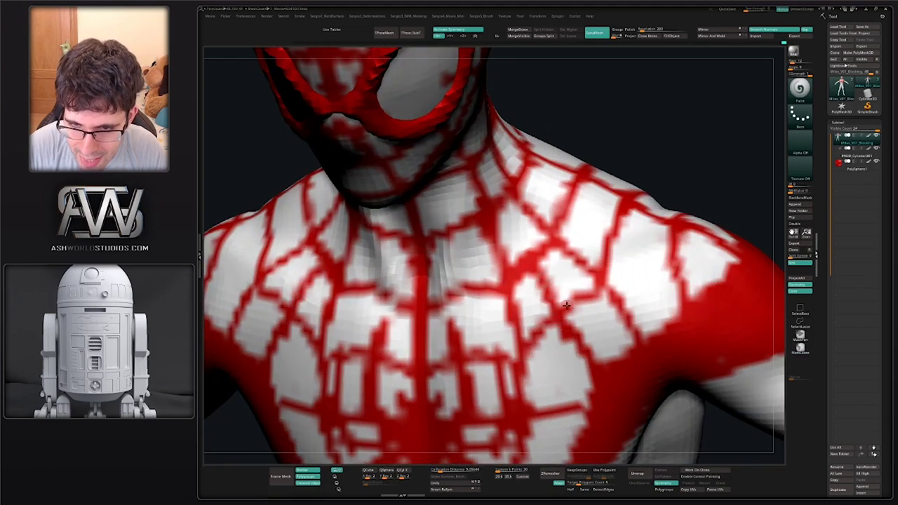
pyautogui.press('f')
pyautogui.moveTo(536, 352); pyautogui.dragTo(418, 346, button='right')
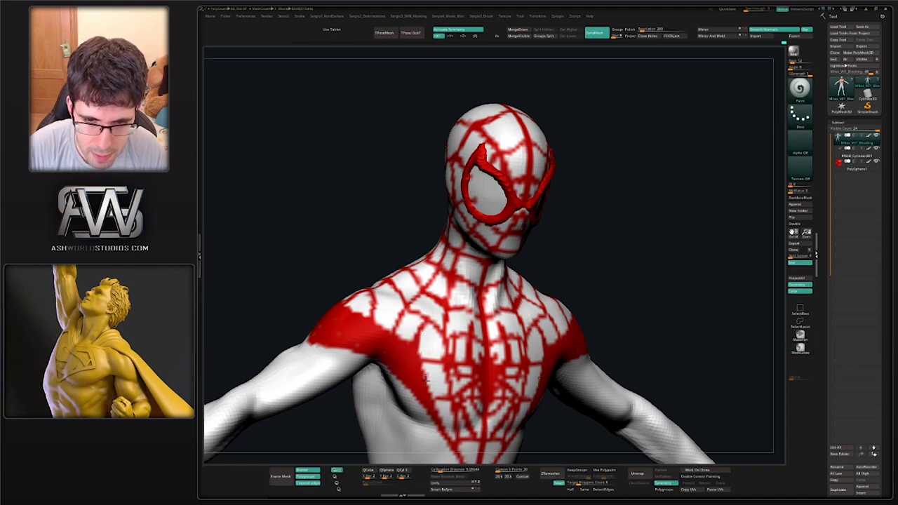
pyautogui.moveTo(425, 378)
pyautogui.keyDown('ctrl'); pyautogui.mouseDown(button='right')
pyautogui.moveTo(421, 393)
pyautogui.moveTo(297, 389)
pyautogui.mouseUp(button='right'); pyautogui.keyUp('ctrl')
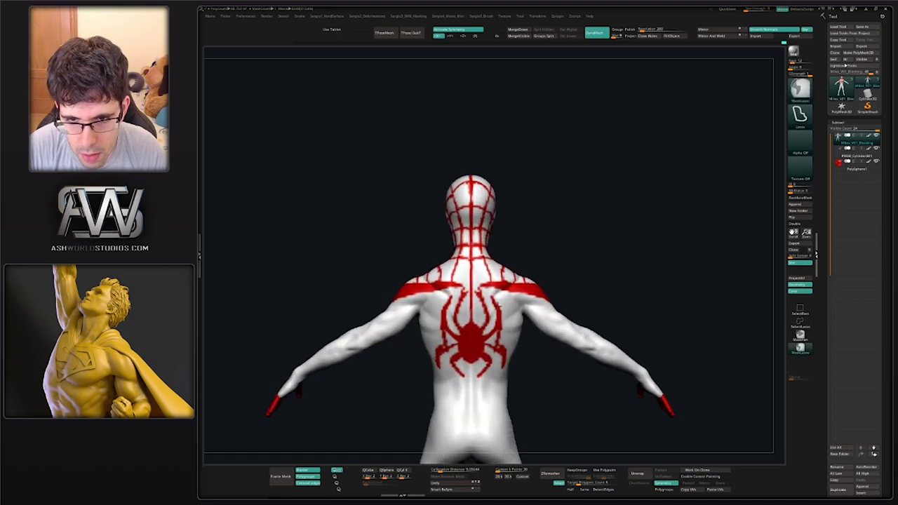
pyautogui.moveTo(421, 316)
pyautogui.mouseDown(button='right')
pyautogui.moveTo(477, 315)
pyautogui.moveTo(474, 238)
pyautogui.mouseUp(button='right')
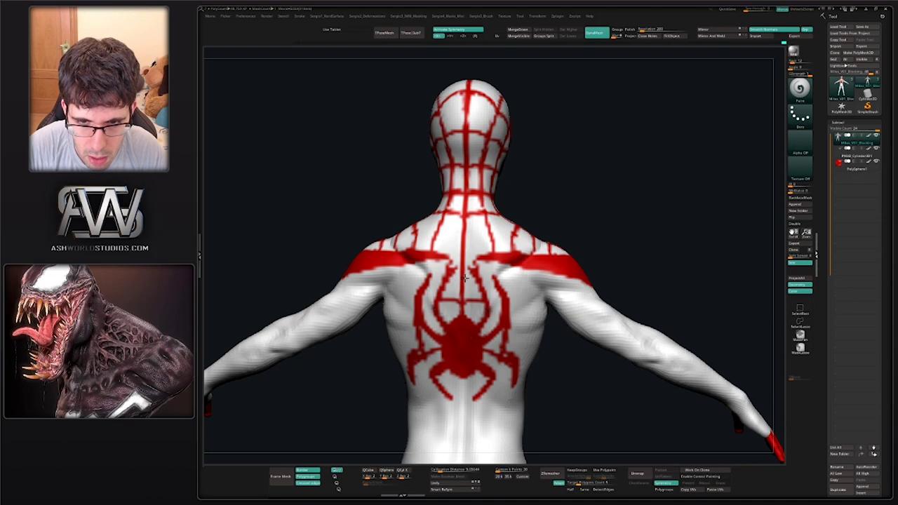
pyautogui.keyDown('alt'); pyautogui.moveTo(481, 263); pyautogui.dragTo(471, 261); pyautogui.keyUp('alt')
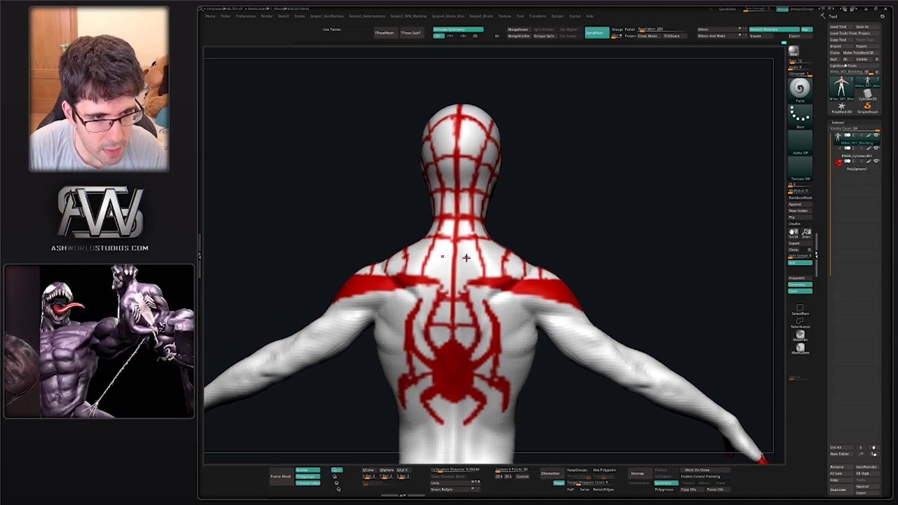
pyautogui.moveTo(502, 270)
pyautogui.mouseDown(button='right')
pyautogui.moveTo(486, 267)
pyautogui.moveTo(506, 290)
pyautogui.moveTo(496, 279)
pyautogui.mouseUp(button='right')
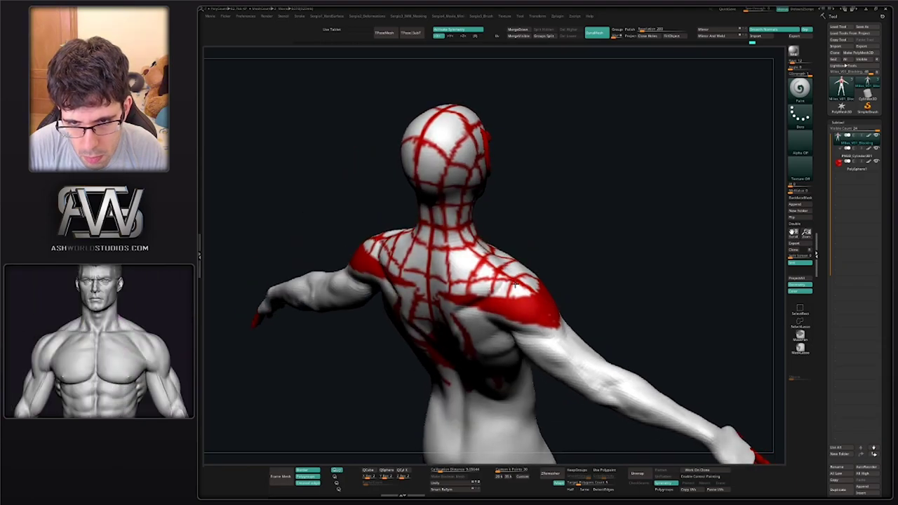
pyautogui.moveTo(517, 283); pyautogui.dragTo(461, 281, button='right')
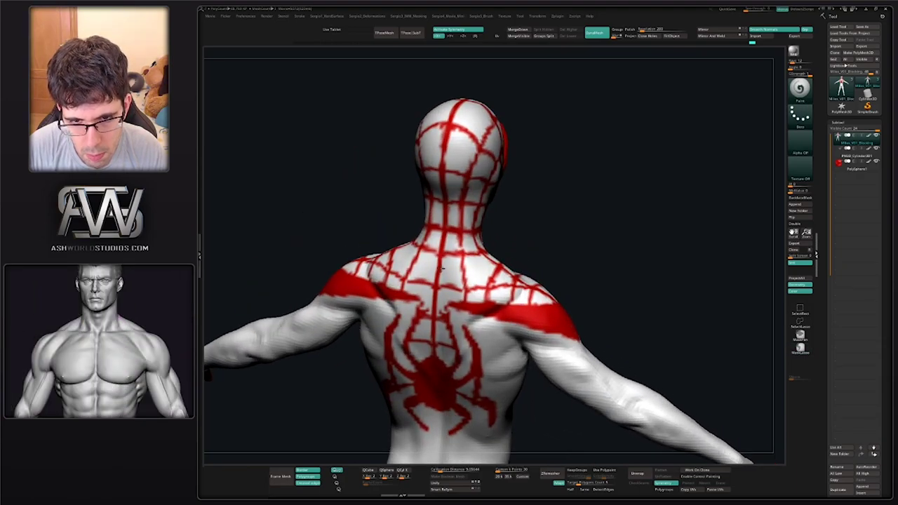
pyautogui.moveTo(505, 279)
pyautogui.keyDown('alt'); pyautogui.mouseDown(button='right')
pyautogui.moveTo(500, 309)
pyautogui.moveTo(499, 276)
pyautogui.mouseUp(button='right'); pyautogui.keyUp('alt')
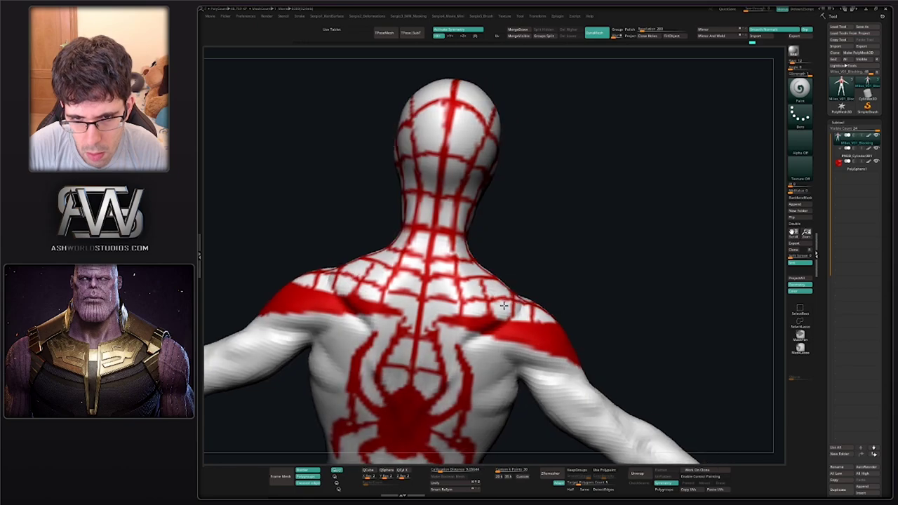
pyautogui.moveTo(504, 306)
pyautogui.mouseDown(button='right')
pyautogui.moveTo(536, 313)
pyautogui.moveTo(527, 291)
pyautogui.moveTo(523, 299)
pyautogui.mouseUp(button='right')
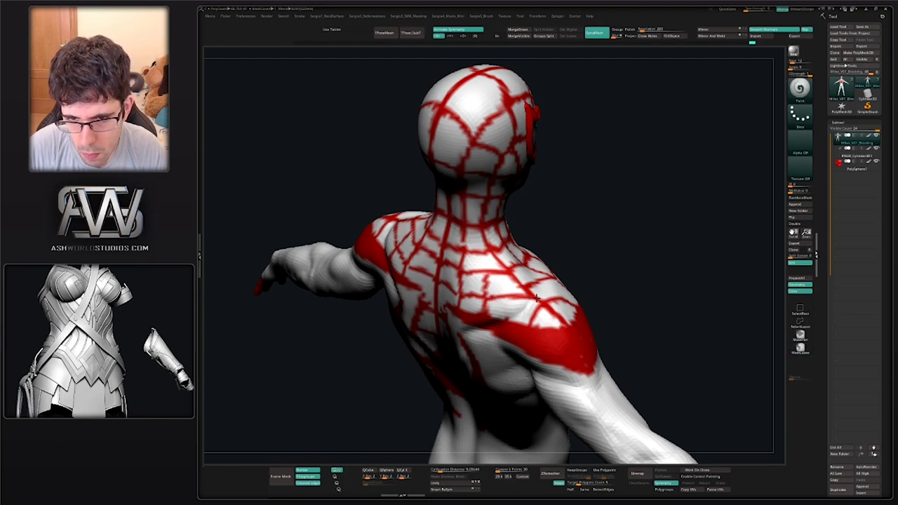
pyautogui.moveTo(536, 296); pyautogui.dragTo(538, 292, button='right')
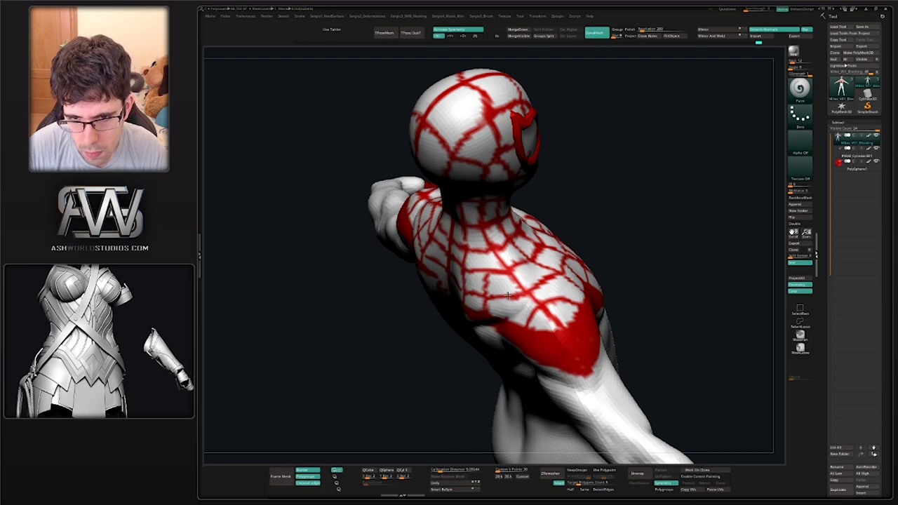
pyautogui.moveTo(508, 296)
pyautogui.mouseDown(button='right')
pyautogui.moveTo(510, 311)
pyautogui.moveTo(519, 301)
pyautogui.mouseUp(button='right')
pyautogui.moveTo(501, 339)
pyautogui.mouseDown(button='right')
pyautogui.moveTo(518, 326)
pyautogui.moveTo(491, 310)
pyautogui.moveTo(503, 229)
pyautogui.moveTo(490, 247)
pyautogui.moveTo(495, 276)
pyautogui.moveTo(487, 275)
pyautogui.mouseUp(button='right')
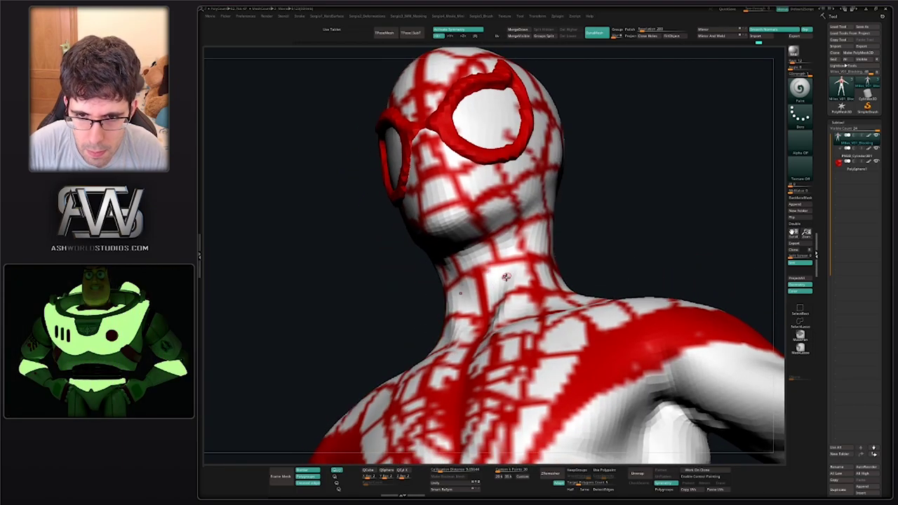
pyautogui.moveTo(506, 277)
pyautogui.mouseDown()
pyautogui.moveTo(497, 248)
pyautogui.moveTo(484, 264)
pyautogui.mouseUp()
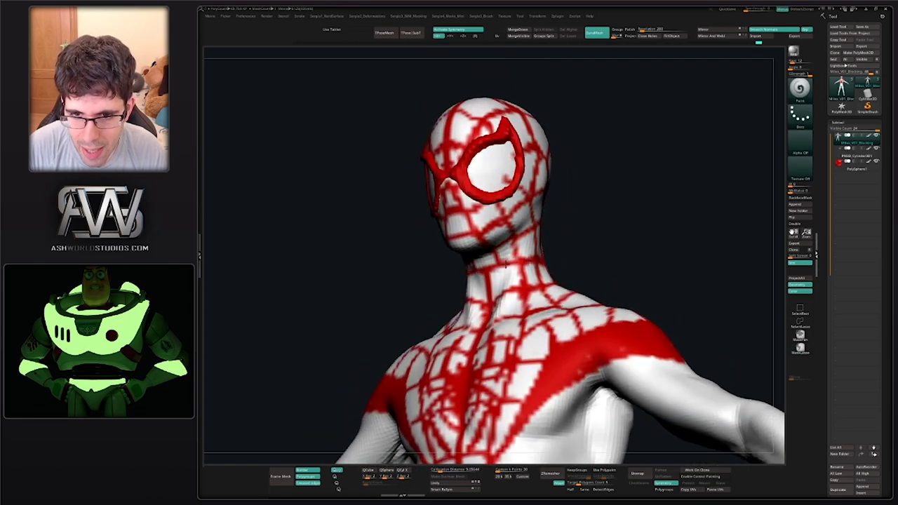
pyautogui.moveTo(505, 263); pyautogui.dragTo(507, 249)
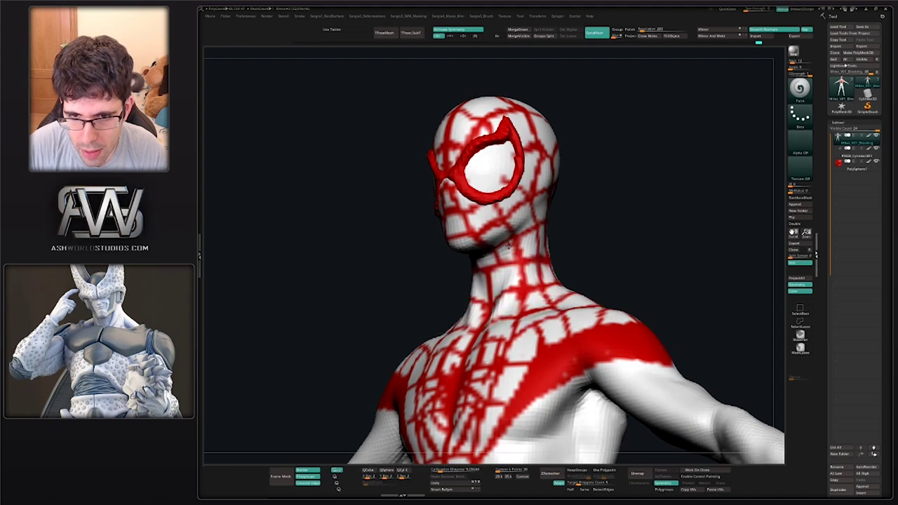
pyautogui.moveTo(524, 289)
pyautogui.mouseDown()
pyautogui.moveTo(502, 305)
pyautogui.moveTo(493, 352)
pyautogui.moveTo(481, 263)
pyautogui.mouseUp()
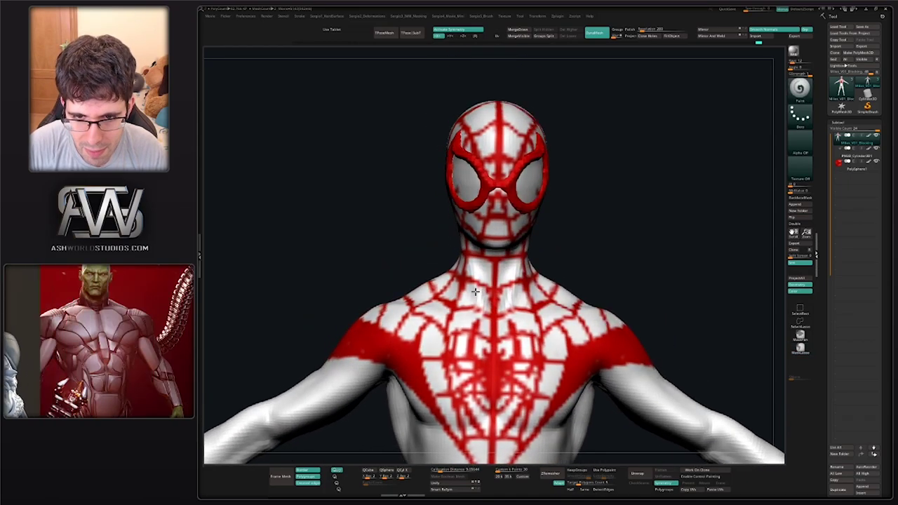
pyautogui.moveTo(498, 294); pyautogui.dragTo(514, 272)
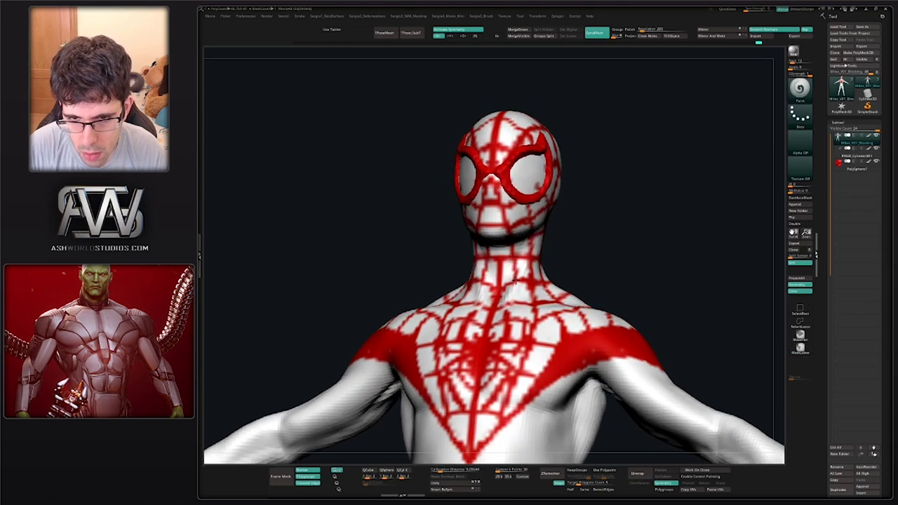
pyautogui.moveTo(515, 281)
pyautogui.mouseDown()
pyautogui.moveTo(575, 249)
pyautogui.moveTo(514, 285)
pyautogui.moveTo(515, 296)
pyautogui.mouseUp()
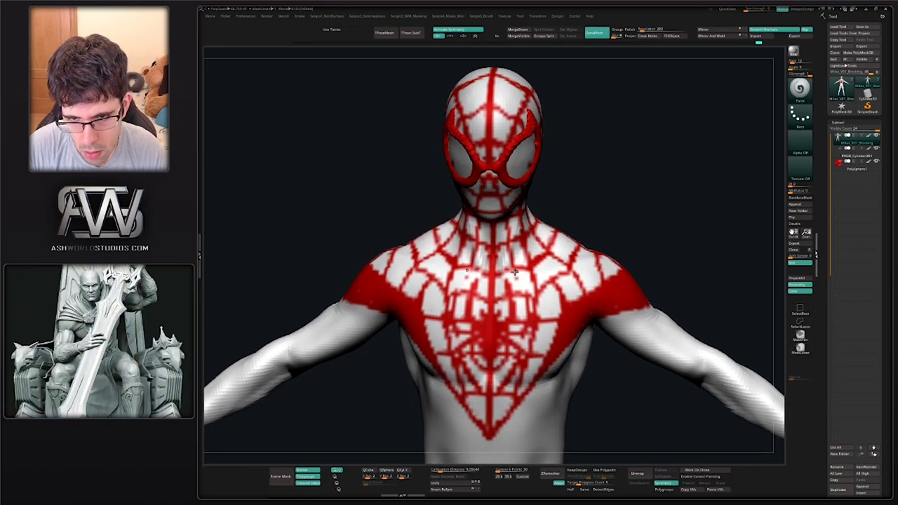
pyautogui.moveTo(519, 303); pyautogui.dragTo(575, 214)
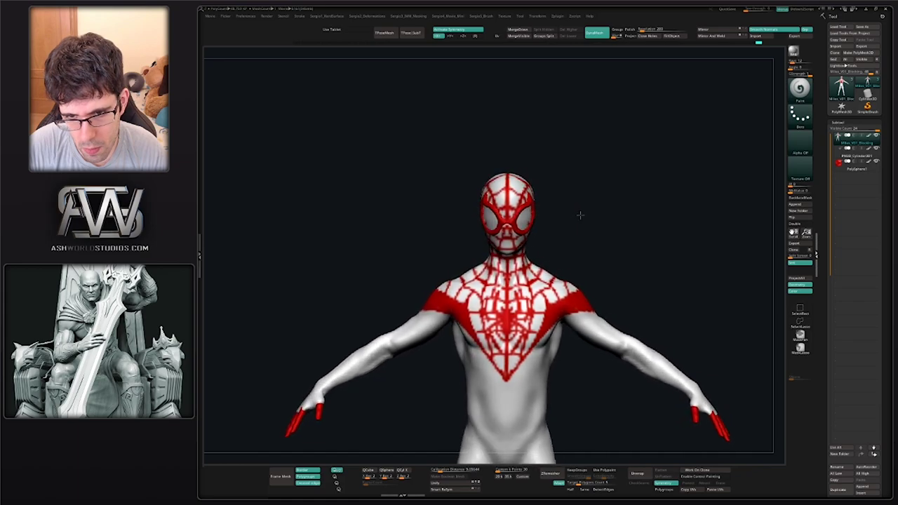
pyautogui.moveTo(573, 218)
pyautogui.mouseDown()
pyautogui.moveTo(587, 208)
pyautogui.moveTo(486, 271)
pyautogui.mouseUp()
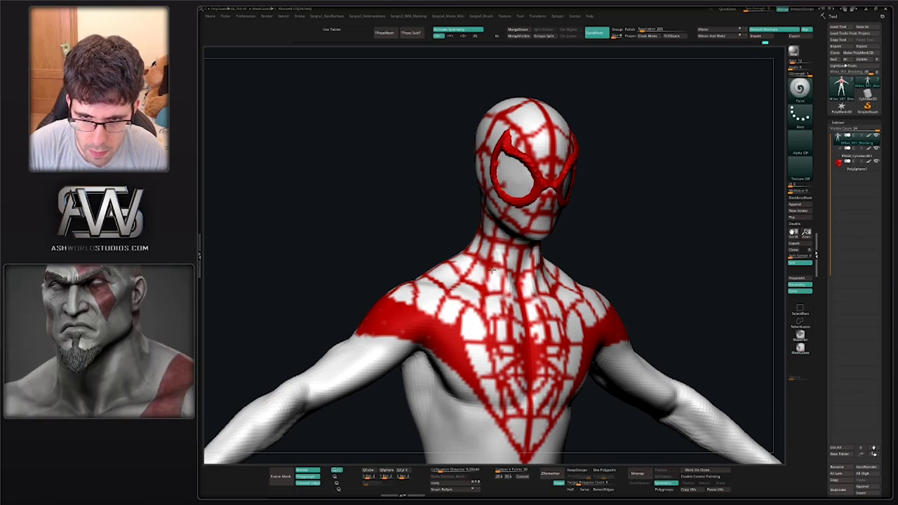
pyautogui.moveTo(493, 270)
pyautogui.mouseDown()
pyautogui.moveTo(555, 197)
pyautogui.moveTo(519, 250)
pyautogui.moveTo(547, 245)
pyautogui.moveTo(495, 252)
pyautogui.mouseUp()
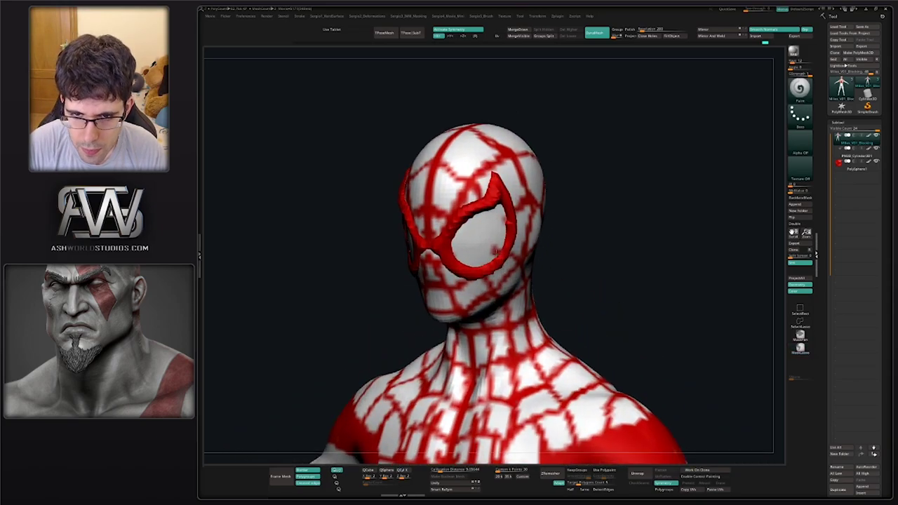
pyautogui.moveTo(501, 206)
pyautogui.mouseDown()
pyautogui.moveTo(512, 256)
pyautogui.moveTo(512, 232)
pyautogui.moveTo(549, 264)
pyautogui.moveTo(558, 204)
pyautogui.mouseUp()
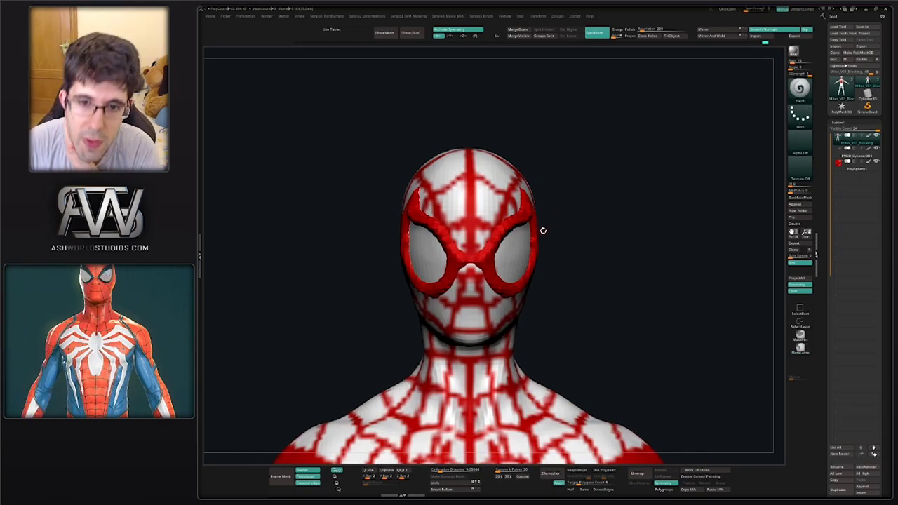
pyautogui.press('ctrl')
pyautogui.moveTo(518, 297)
pyautogui.keyDown('alt'); pyautogui.mouseDown()
pyautogui.moveTo(564, 201)
pyautogui.moveTo(508, 220)
pyautogui.mouseUp(); pyautogui.keyUp('alt')
pyautogui.keyDown('ctrl'); pyautogui.moveTo(507, 220); pyautogui.dragTo(507, 255, button='right'); pyautogui.keyUp('ctrl')
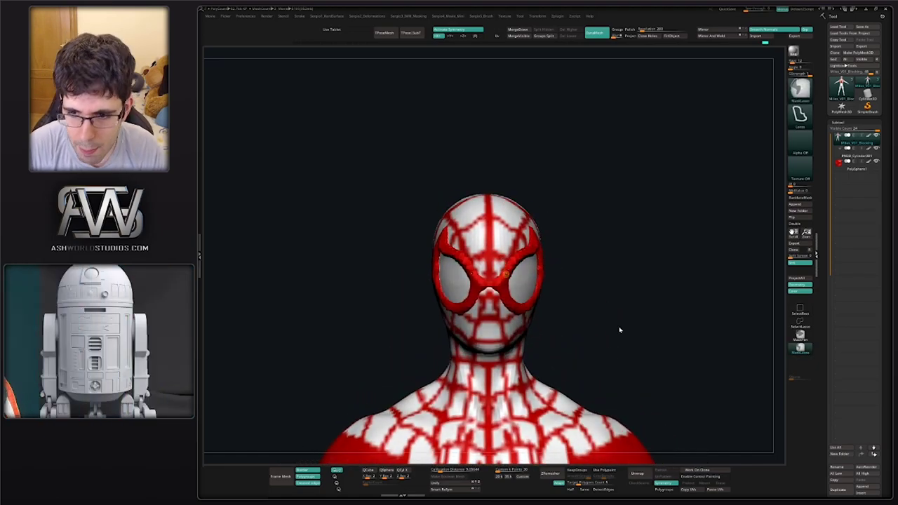
pyautogui.press('space')
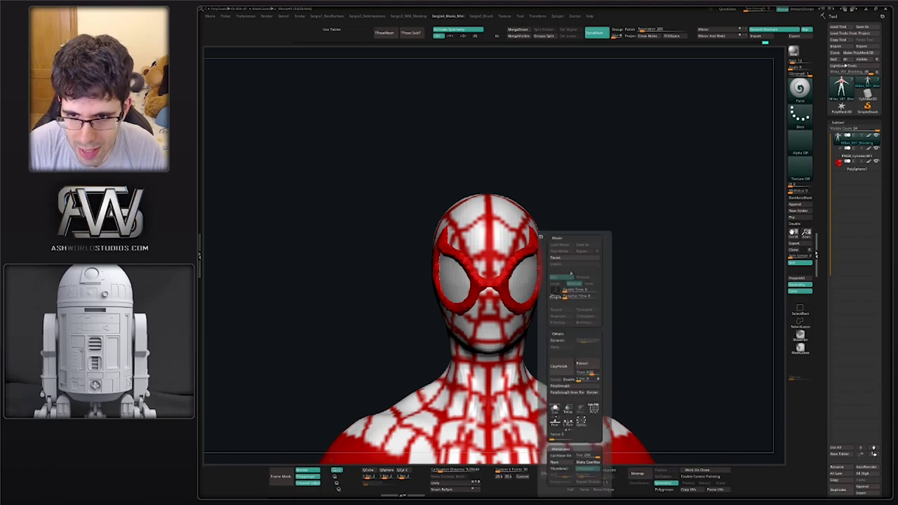
pyautogui.click(580, 259)
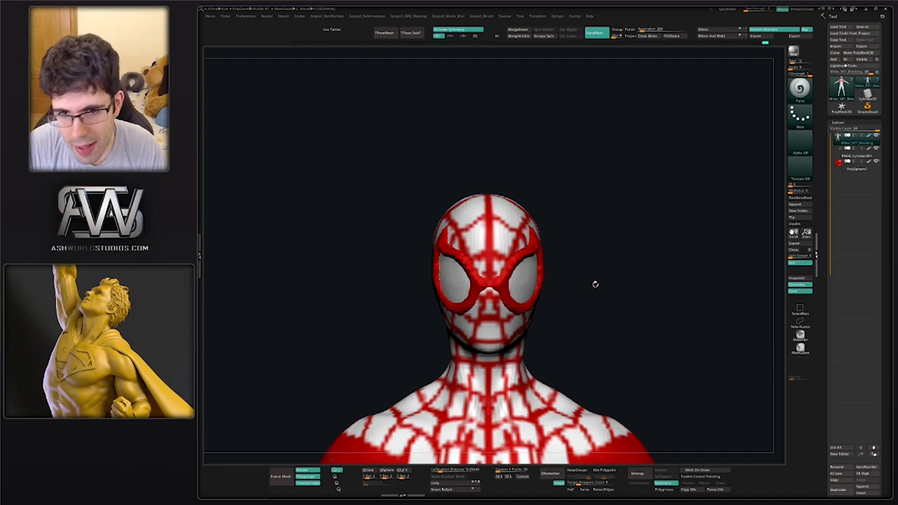
pyautogui.moveTo(590, 270); pyautogui.dragTo(565, 276)
pyautogui.rightClick(565, 276)
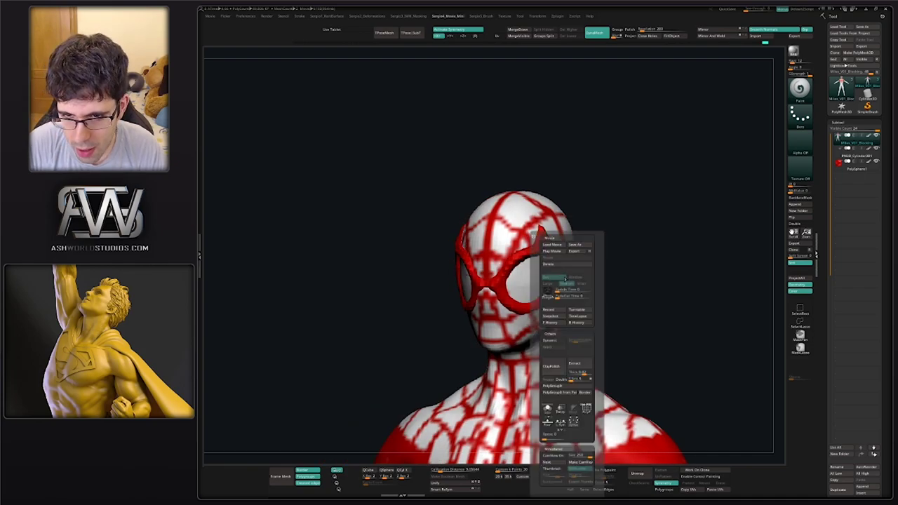
pyautogui.press('ctrl')
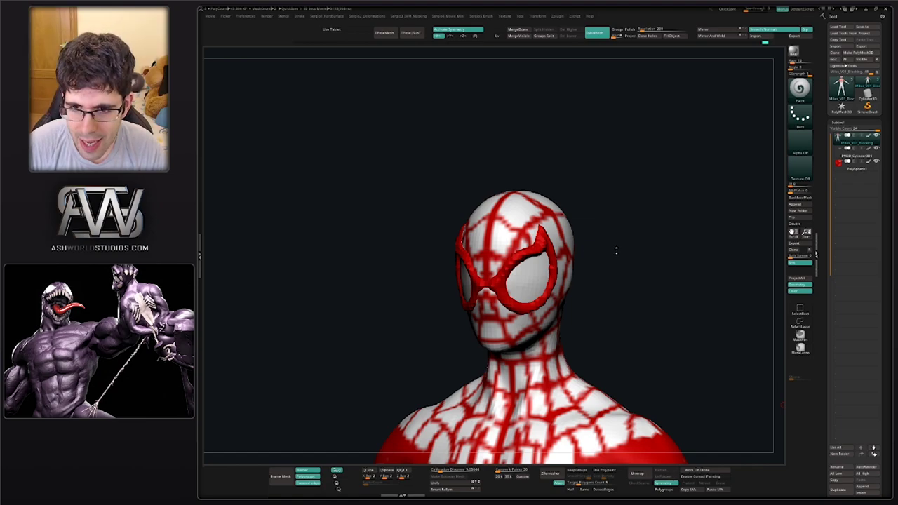
# Paint an extra red web line on the side of the head in three-quarter view
pyautogui.moveTo(615, 250)
pyautogui.mouseDown()
pyautogui.moveTo(472, 298)
pyautogui.moveTo(449, 286)
pyautogui.mouseUp()
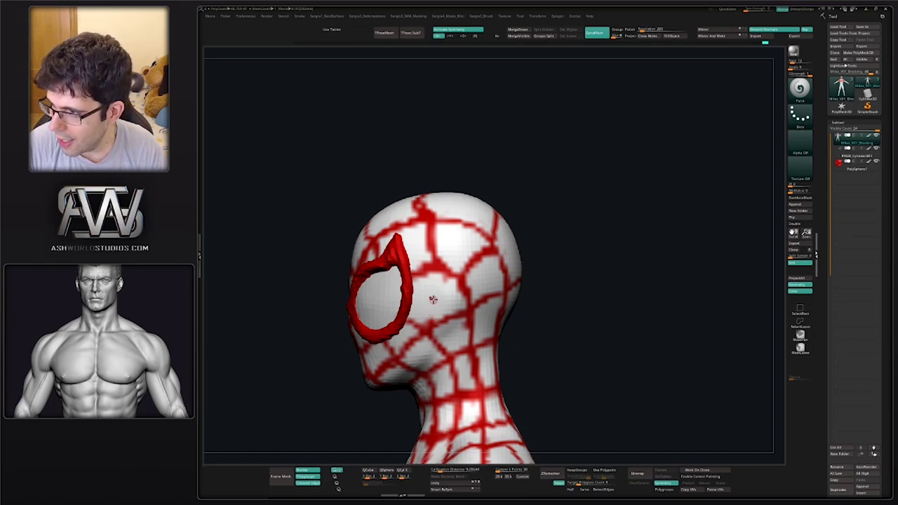
pyautogui.moveTo(436, 263); pyautogui.dragTo(428, 326)
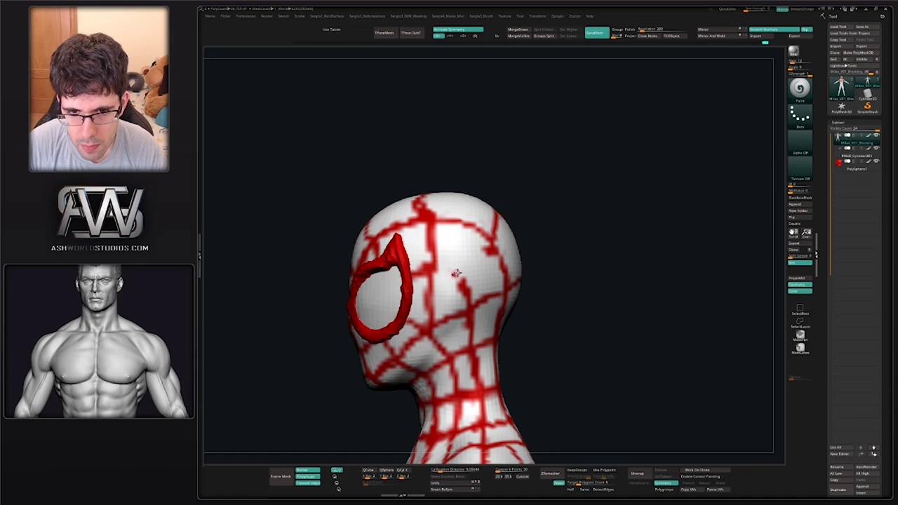
pyautogui.moveTo(490, 246); pyautogui.dragTo(482, 267, button='right')
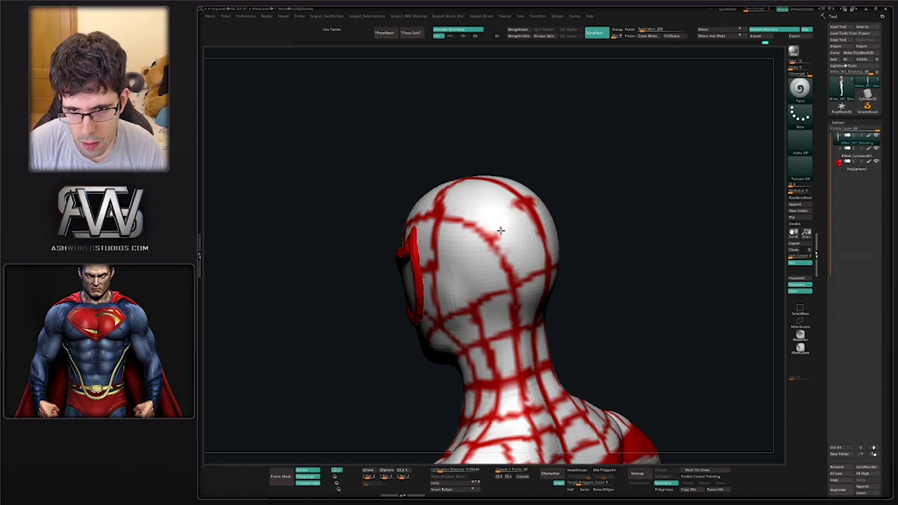
pyautogui.moveTo(507, 208)
pyautogui.mouseDown(button='right')
pyautogui.moveTo(493, 282)
pyautogui.moveTo(466, 259)
pyautogui.moveTo(454, 291)
pyautogui.moveTo(452, 258)
pyautogui.moveTo(474, 292)
pyautogui.mouseUp(button='right')
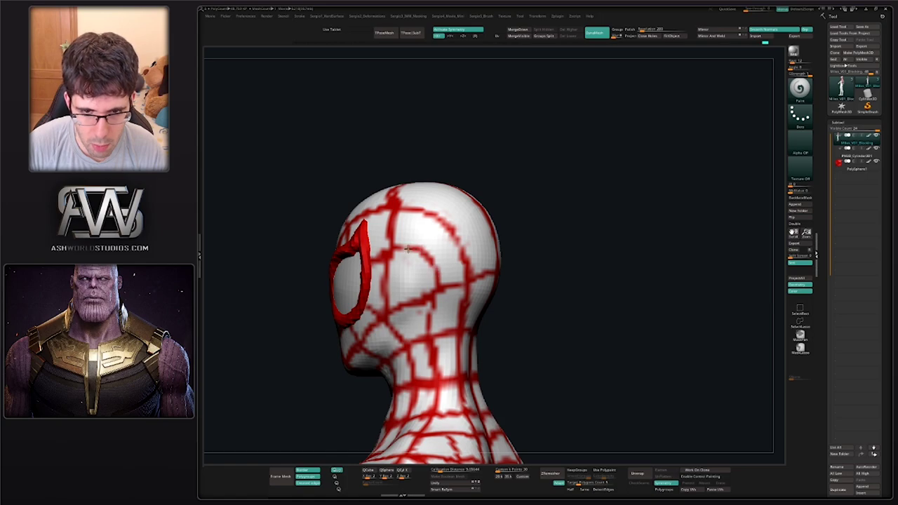
# Orbit around the head and shoulders to inspect the new web line, ending on a full side view
pyautogui.moveTo(405, 289)
pyautogui.mouseDown(button='right')
pyautogui.moveTo(416, 302)
pyautogui.moveTo(378, 324)
pyautogui.mouseUp(button='right')
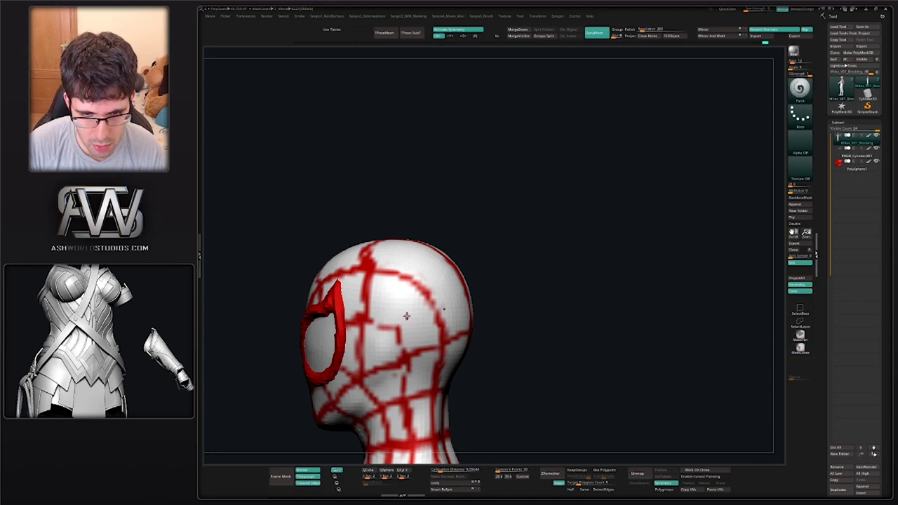
pyautogui.moveTo(406, 315); pyautogui.dragTo(421, 260, button='right')
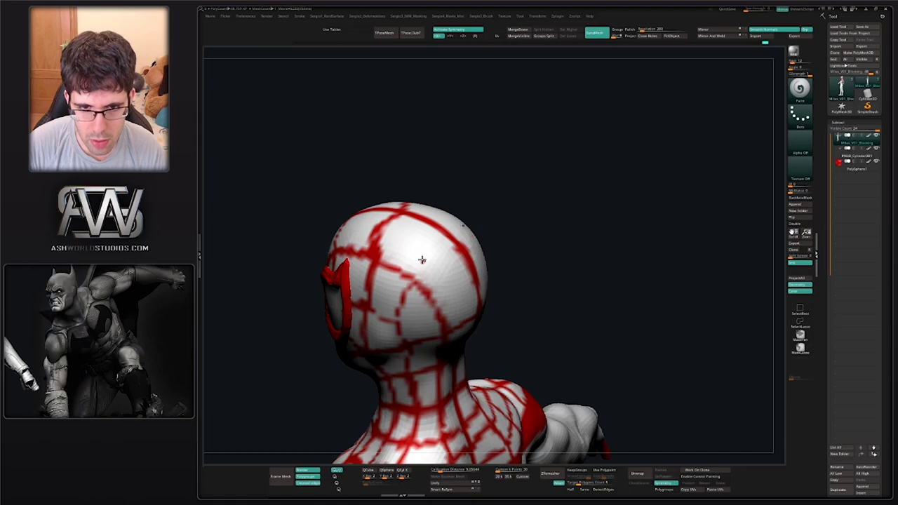
pyautogui.moveTo(413, 297); pyautogui.dragTo(421, 280, button='right')
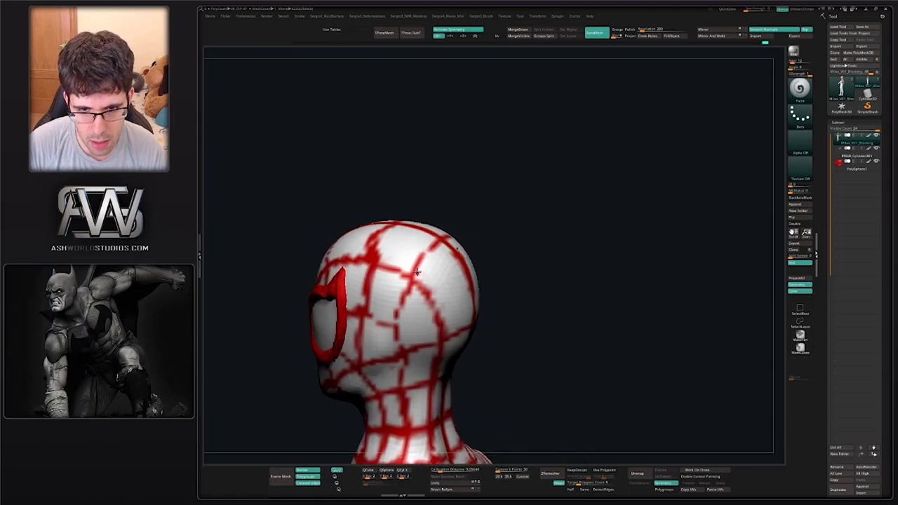
pyautogui.moveTo(407, 328); pyautogui.dragTo(424, 319, button='right')
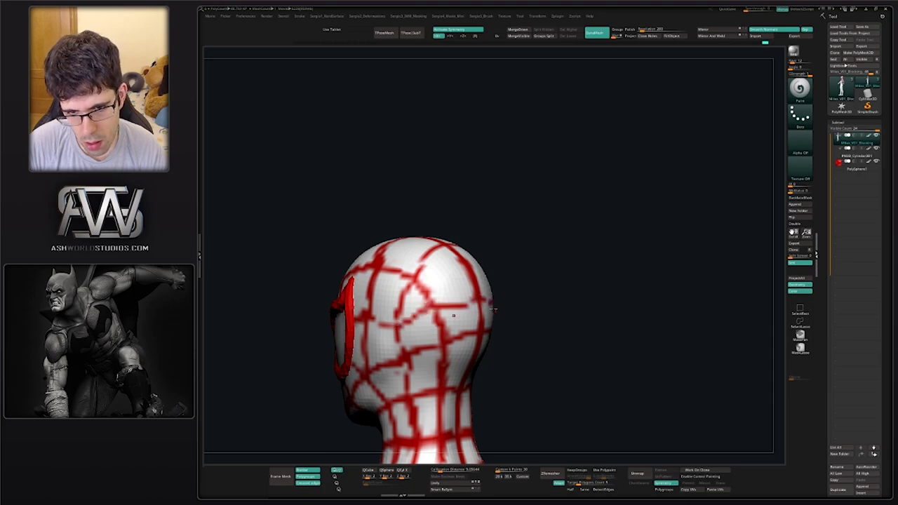
pyautogui.moveTo(494, 309)
pyautogui.mouseDown(button='right')
pyautogui.moveTo(507, 305)
pyautogui.moveTo(484, 255)
pyautogui.moveTo(456, 300)
pyautogui.moveTo(474, 227)
pyautogui.mouseUp(button='right')
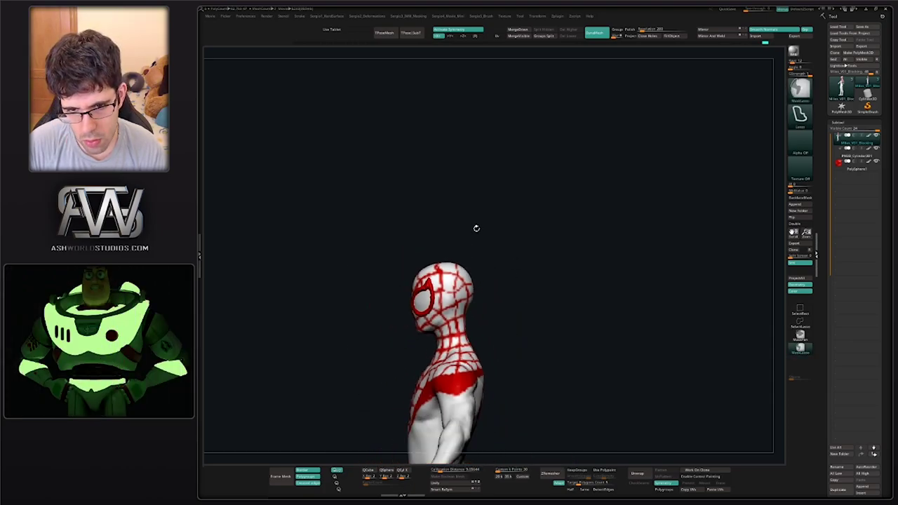
pyautogui.keyDown('ctrl'); pyautogui.moveTo(458, 266); pyautogui.dragTo(464, 317, button='right'); pyautogui.keyUp('ctrl')
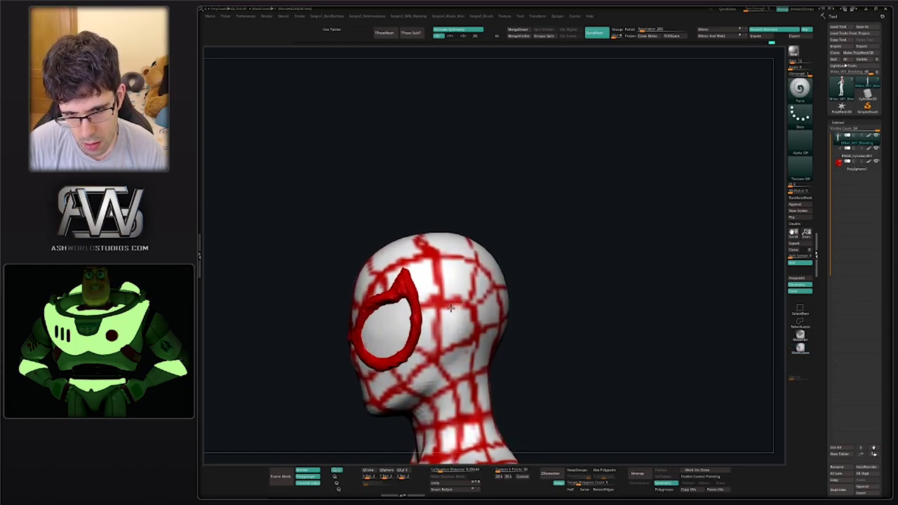
pyautogui.moveTo(468, 314); pyautogui.dragTo(460, 333, button='right')
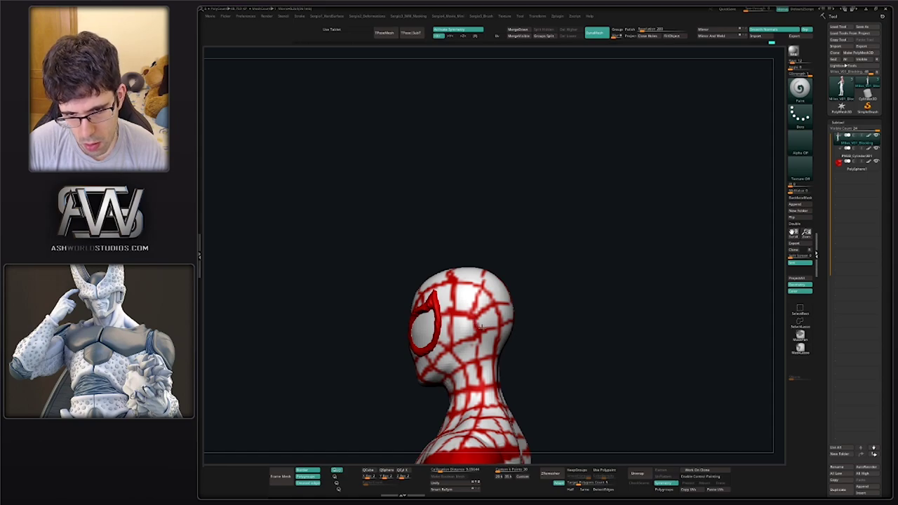
pyautogui.moveTo(481, 326)
pyautogui.mouseDown(button='right')
pyautogui.moveTo(494, 353)
pyautogui.moveTo(512, 339)
pyautogui.mouseUp(button='right')
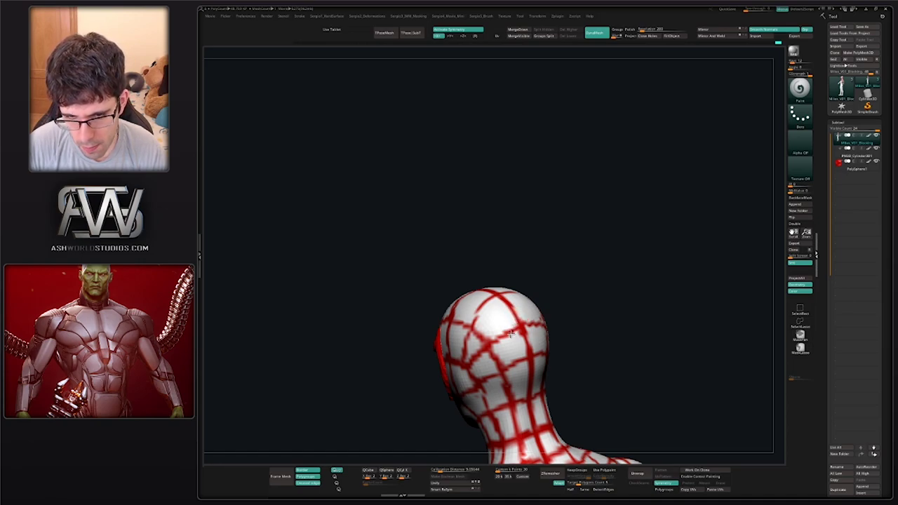
pyautogui.scroll(-5, 511, 335)
pyautogui.moveTo(519, 327)
pyautogui.mouseDown(button='right')
pyautogui.moveTo(507, 331)
pyautogui.moveTo(482, 242)
pyautogui.moveTo(474, 279)
pyautogui.mouseUp(button='right')
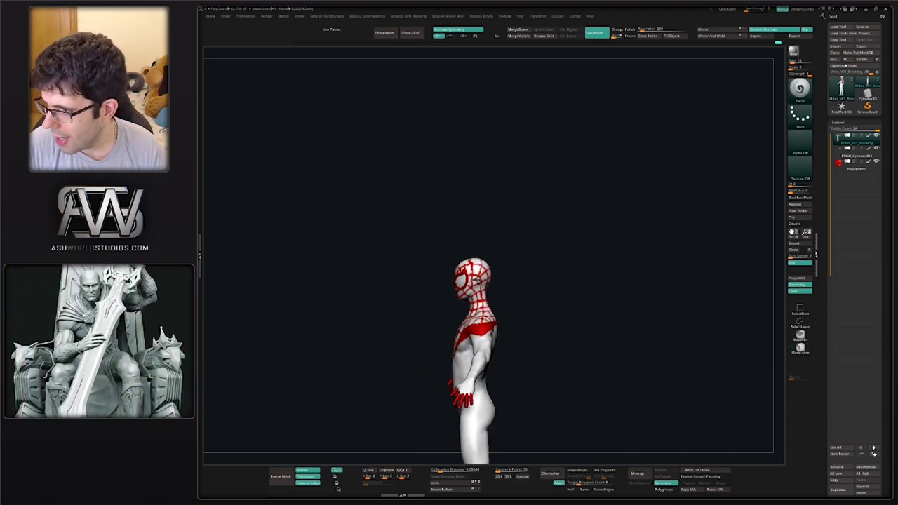
pyautogui.scroll(2, 475, 279)
pyautogui.scroll(2, 478, 284)
pyautogui.scroll(2, 483, 290)
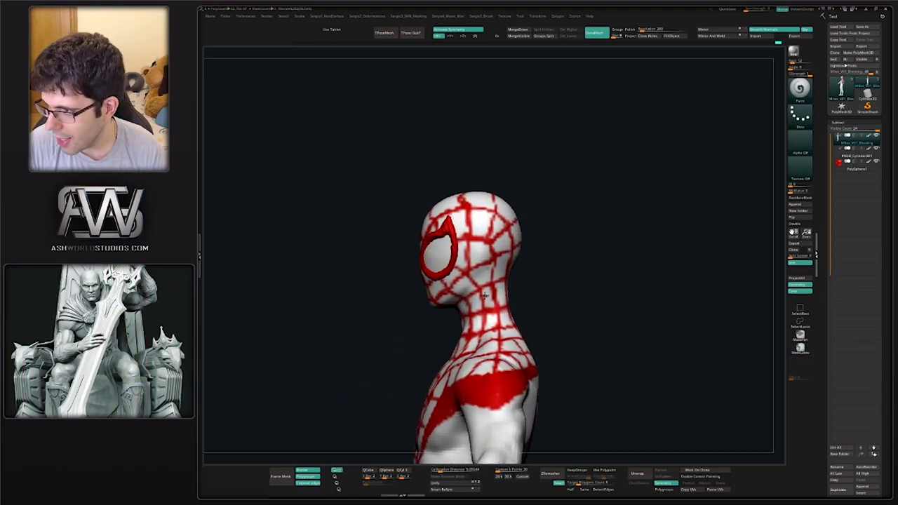
pyautogui.moveTo(484, 295)
pyautogui.mouseDown(button='right')
pyautogui.moveTo(505, 290)
pyautogui.moveTo(418, 320)
pyautogui.mouseUp(button='right')
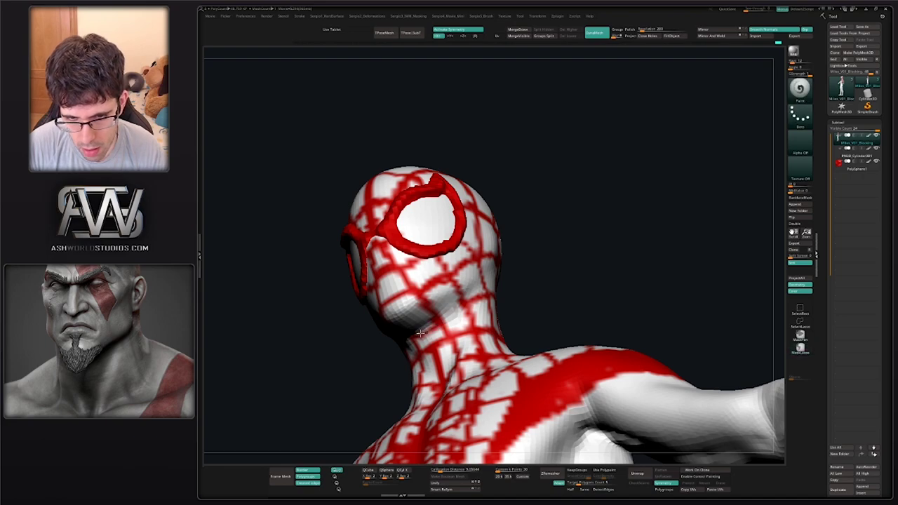
pyautogui.moveTo(460, 319); pyautogui.dragTo(502, 293, button='right')
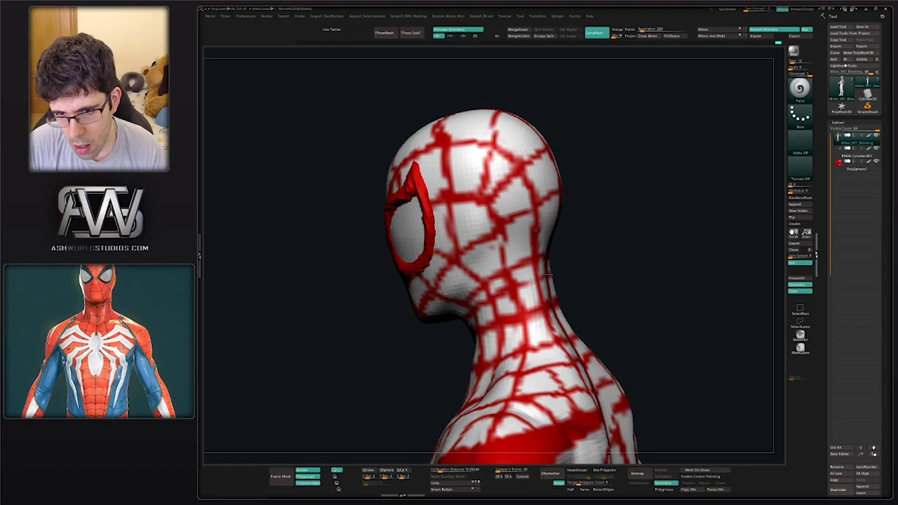
pyautogui.moveTo(554, 273); pyautogui.dragTo(546, 276, button='right')
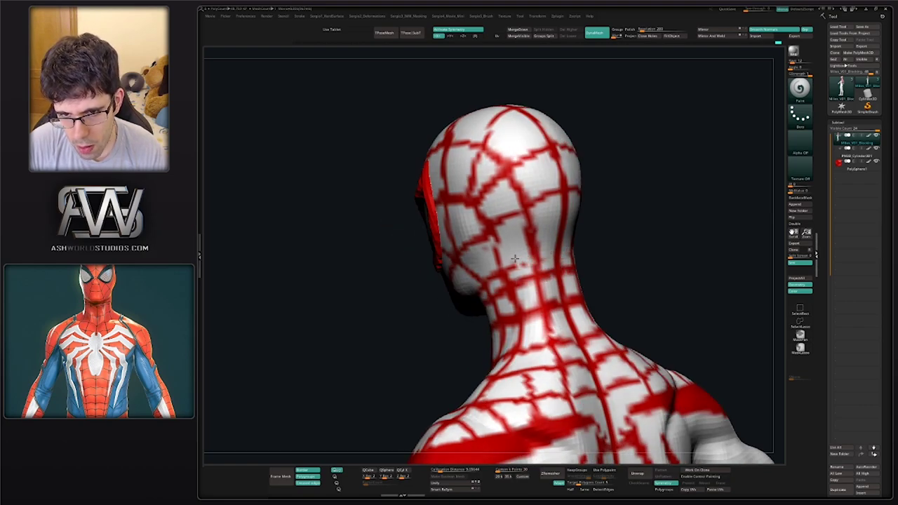
pyautogui.moveTo(508, 263)
pyautogui.mouseDown(button='right')
pyautogui.moveTo(463, 296)
pyautogui.moveTo(459, 321)
pyautogui.moveTo(479, 334)
pyautogui.moveTo(554, 218)
pyautogui.mouseUp(button='right')
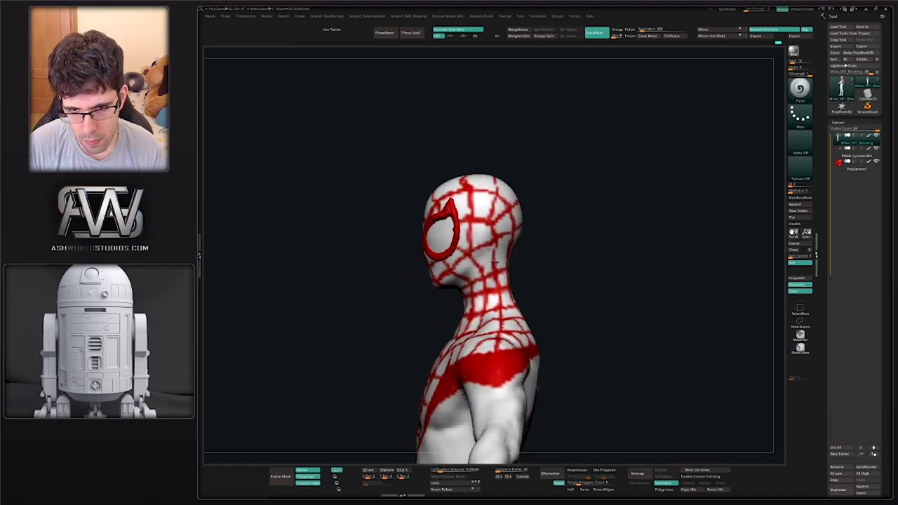
pyautogui.press('ctrl')
pyautogui.hotkey('ctrl', 'shift')
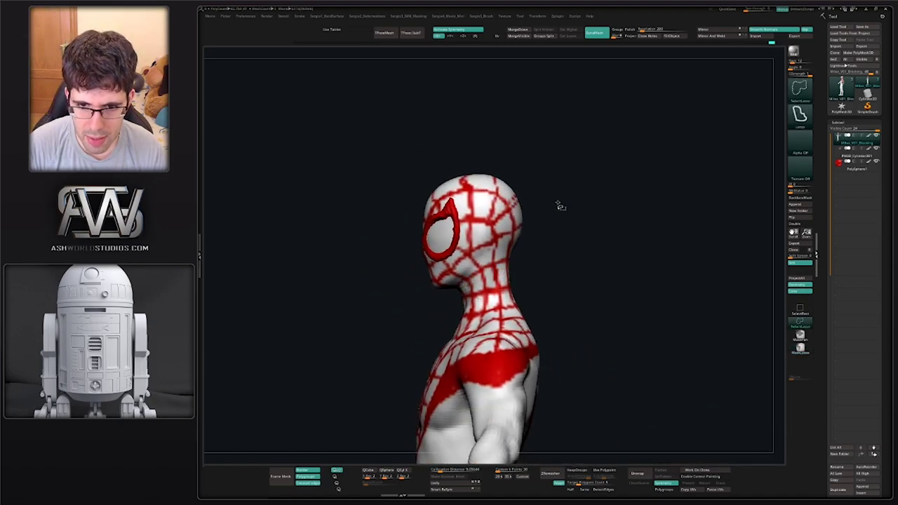
pyautogui.keyDown('alt'); pyautogui.moveTo(540, 214); pyautogui.dragTo(413, 308, button='right'); pyautogui.keyUp('alt')
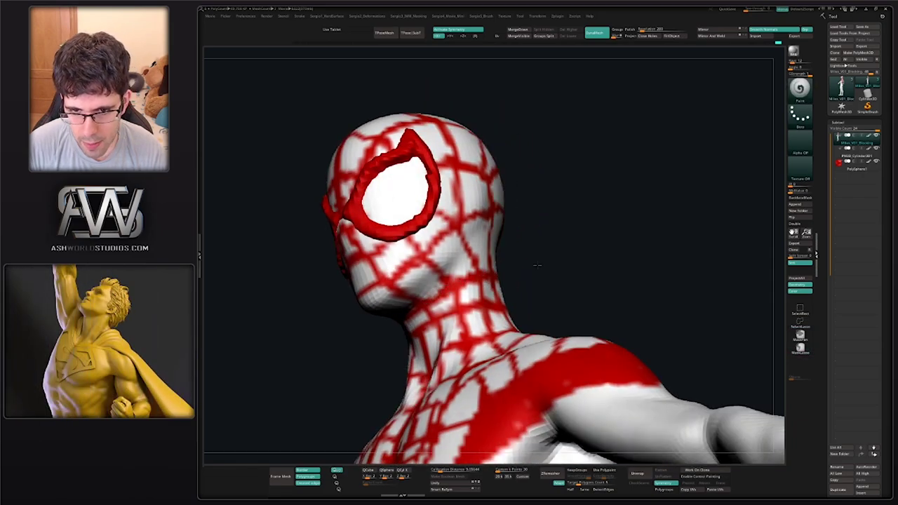
pyautogui.moveTo(536, 265); pyautogui.dragTo(517, 247)
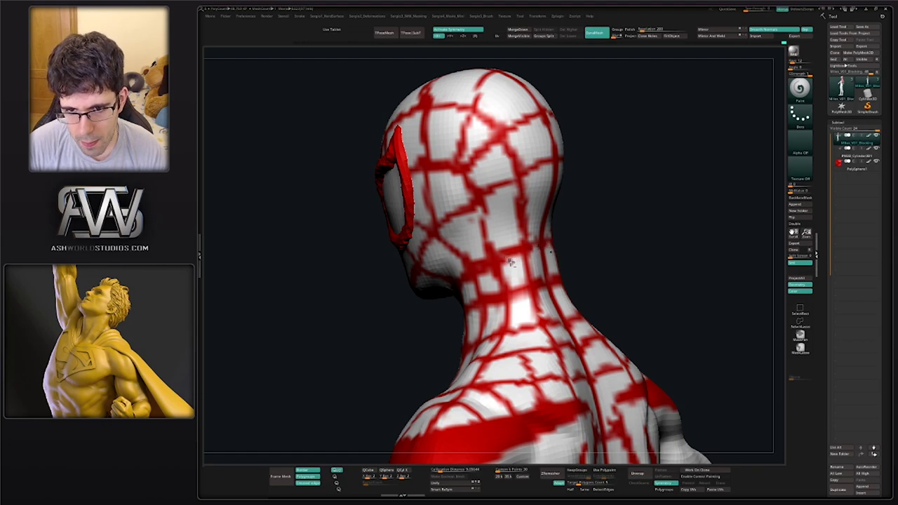
pyautogui.moveTo(503, 264)
pyautogui.mouseDown(button='right')
pyautogui.moveTo(452, 291)
pyautogui.moveTo(506, 266)
pyautogui.mouseUp(button='right')
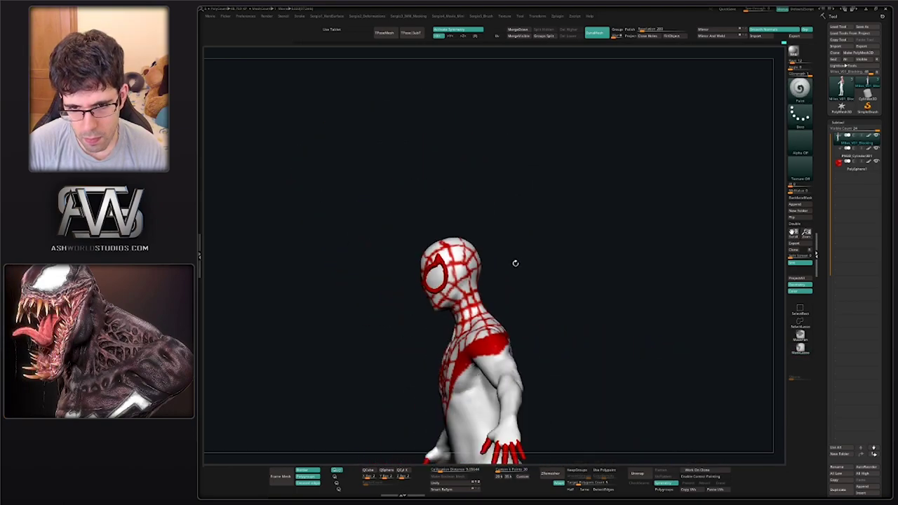
# Snap the figure to a straight front view and duplicate the Miles subtool
pyautogui.keyDown('ctrl'); pyautogui.moveTo(455, 280); pyautogui.dragTo(424, 333, button='right'); pyautogui.keyUp('ctrl')
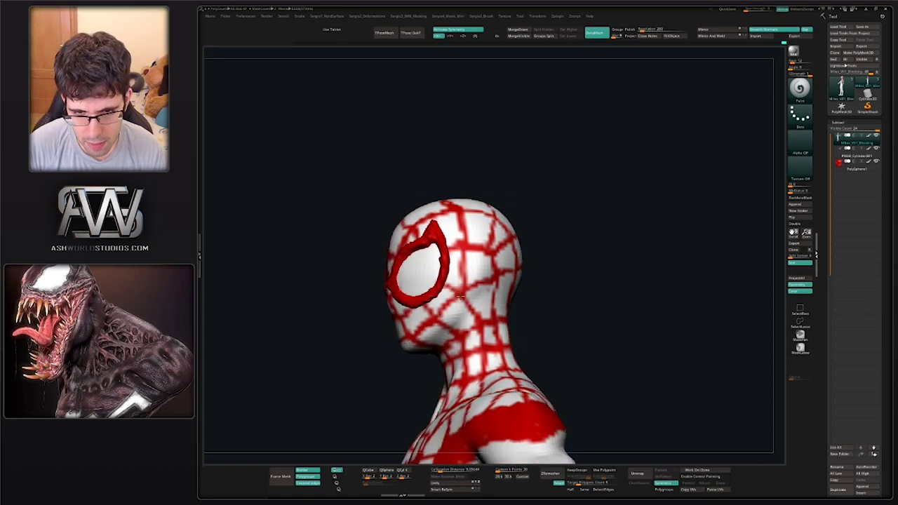
pyautogui.moveTo(462, 295)
pyautogui.keyDown('shift'); pyautogui.mouseDown(button='right')
pyautogui.moveTo(504, 306)
pyautogui.moveTo(533, 252)
pyautogui.moveTo(512, 269)
pyautogui.mouseUp(button='right'); pyautogui.keyUp('shift')
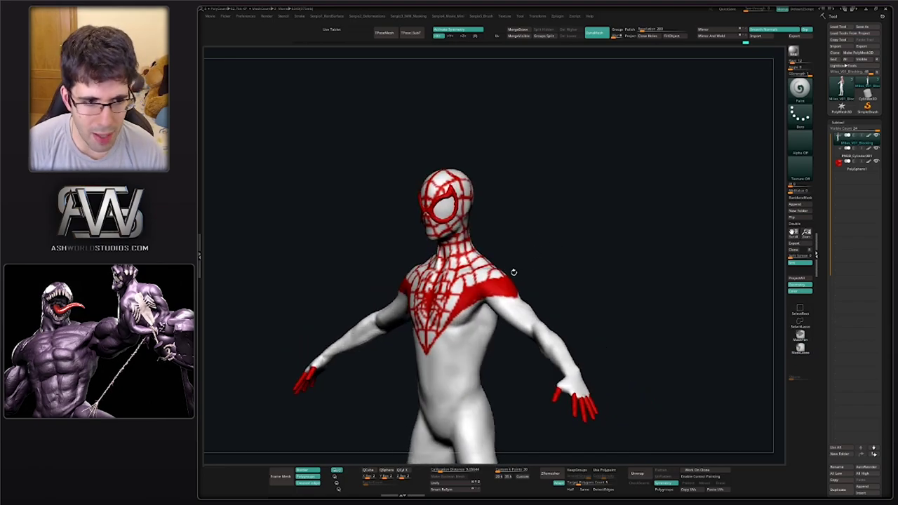
pyautogui.moveTo(488, 308)
pyautogui.mouseDown(button='right')
pyautogui.moveTo(463, 329)
pyautogui.moveTo(487, 334)
pyautogui.moveTo(418, 304)
pyautogui.mouseUp(button='right')
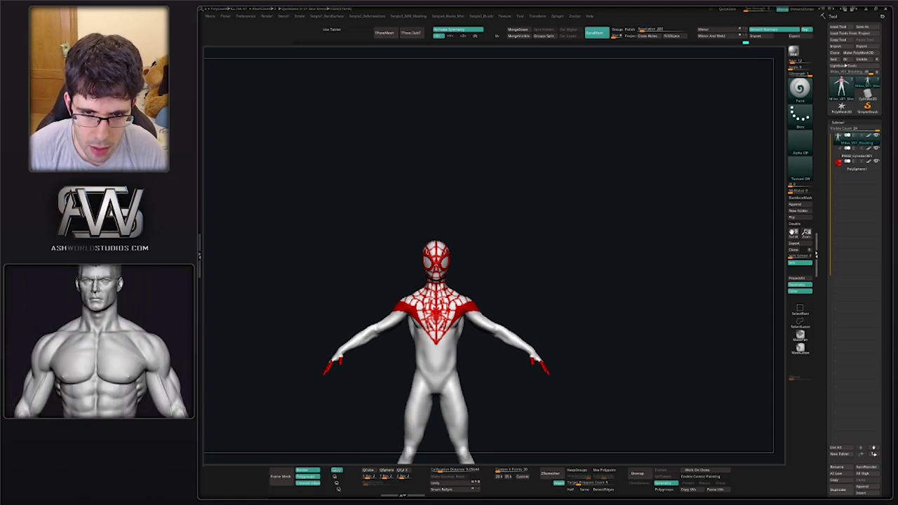
pyautogui.scroll(3, 427, 264)
pyautogui.scroll(3, 428, 265)
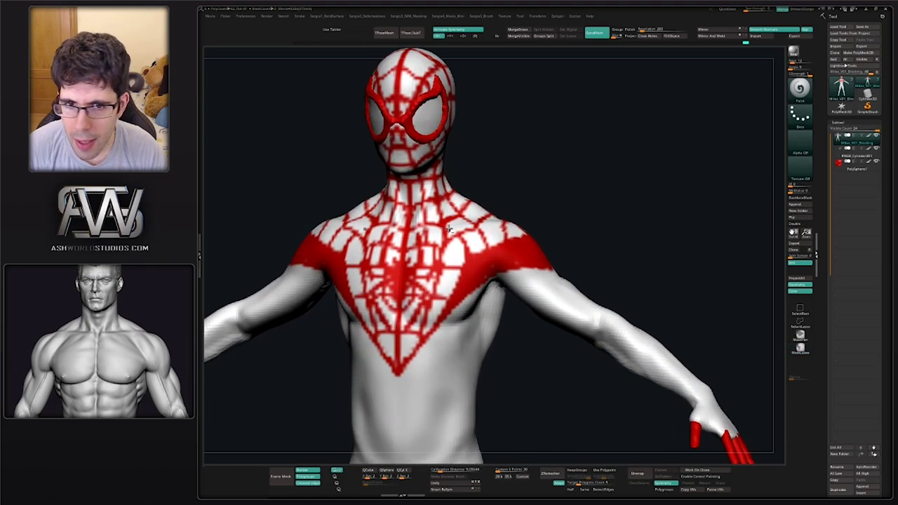
pyautogui.scroll(2, 428, 265)
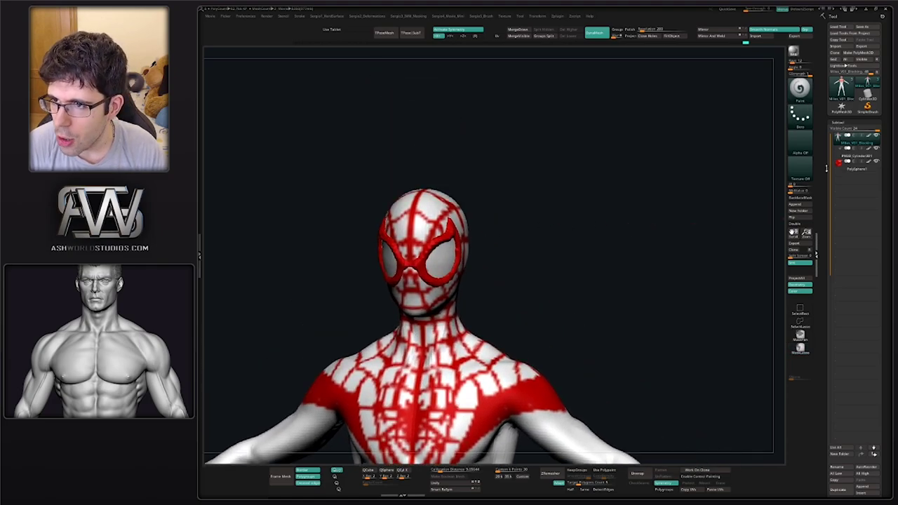
pyautogui.click(838, 140)
# Lasso-hide everything on the copy except the front of the head
pyautogui.scroll(3, 488, 266)
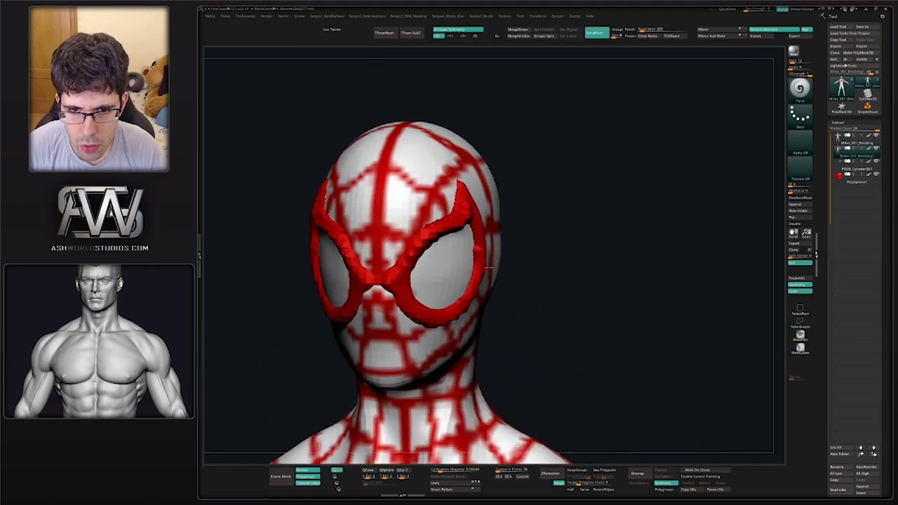
pyautogui.scroll(-5, 489, 267)
pyautogui.moveTo(547, 251)
pyautogui.mouseDown()
pyautogui.moveTo(567, 201)
pyautogui.moveTo(400, 301)
pyautogui.mouseUp()
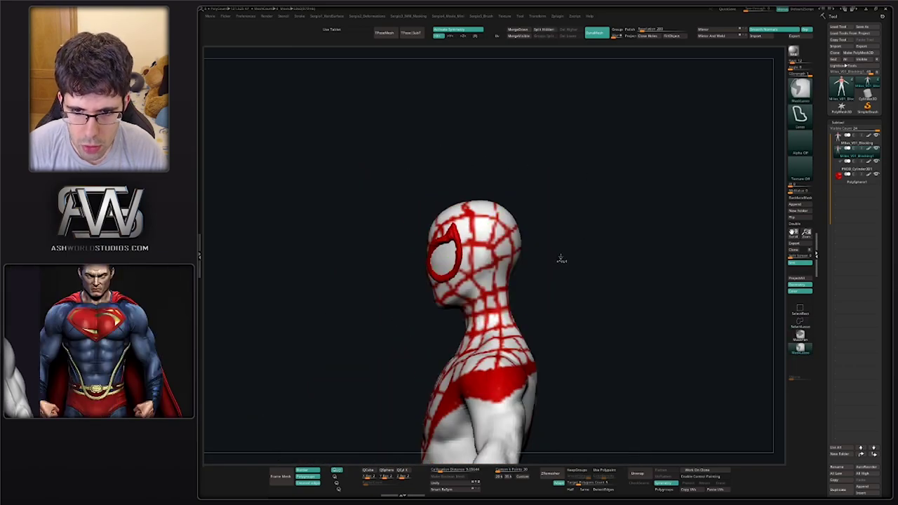
pyautogui.keyDown('ctrl'); pyautogui.keyDown('shift'); pyautogui.moveTo(449, 329); pyautogui.dragTo(414, 166); pyautogui.keyUp('shift'); pyautogui.keyUp('ctrl')
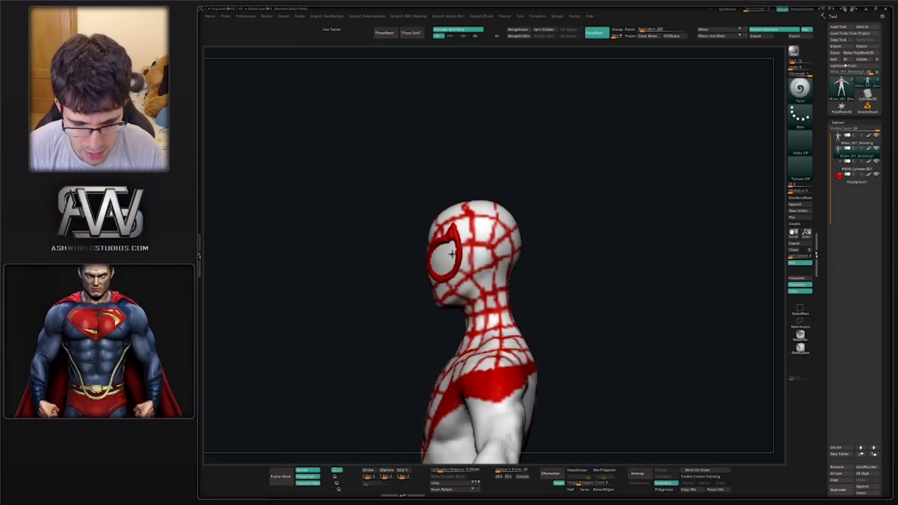
pyautogui.keyDown('ctrl'); pyautogui.keyDown('shift'); pyautogui.moveTo(579, 240); pyautogui.dragTo(487, 237); pyautogui.keyUp('shift'); pyautogui.keyUp('ctrl')
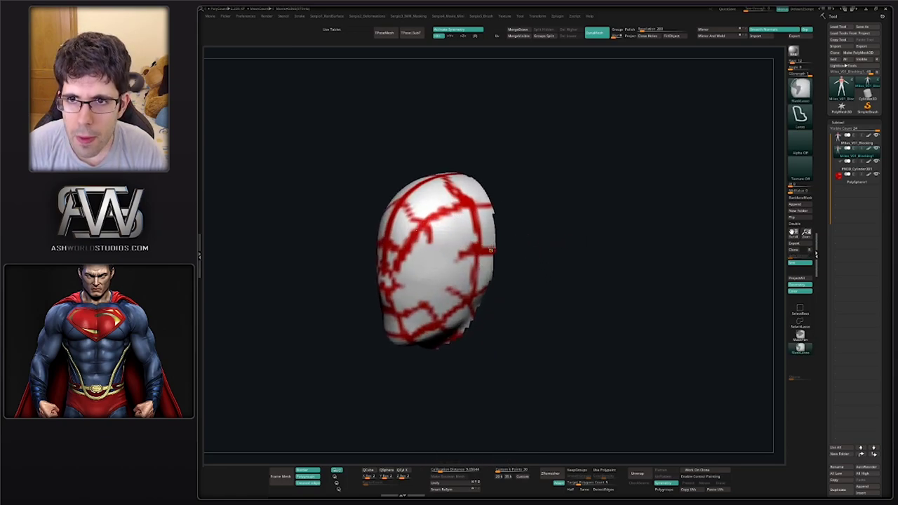
# Delete the hidden geometry and DynaMesh the head piece into a closed solid shell
pyautogui.keyDown('ctrl'); pyautogui.keyDown('shift'); pyautogui.click(522, 214); pyautogui.keyUp('shift'); pyautogui.keyUp('ctrl')
pyautogui.click(543, 29)
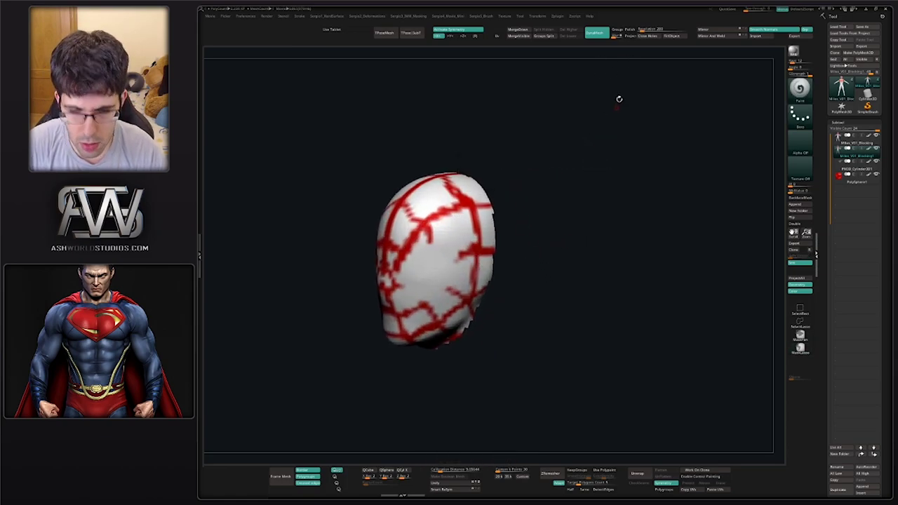
pyautogui.click(600, 54)
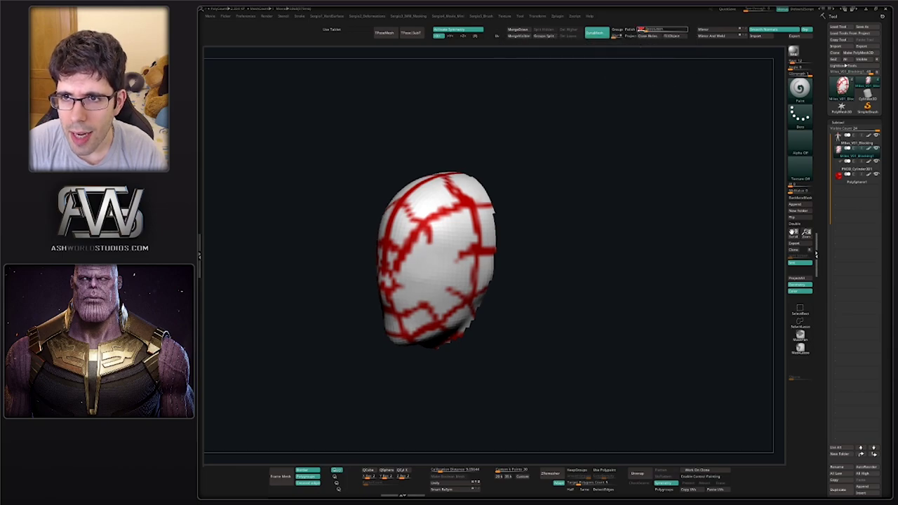
pyautogui.moveTo(587, 262)
pyautogui.mouseDown()
pyautogui.moveTo(548, 263)
pyautogui.moveTo(632, 266)
pyautogui.mouseUp()
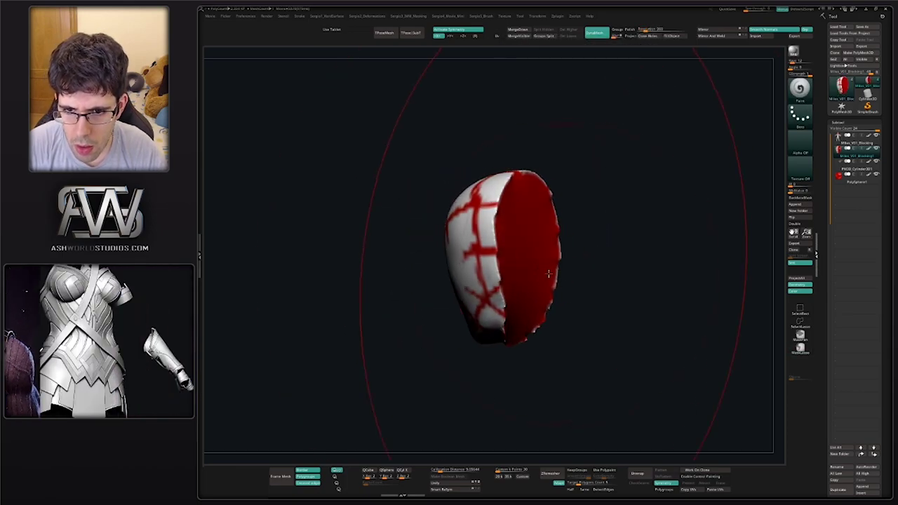
pyautogui.keyDown('ctrl'); pyautogui.moveTo(666, 140); pyautogui.dragTo(702, 175); pyautogui.keyUp('ctrl')
pyautogui.moveTo(631, 267); pyautogui.dragTo(530, 257)
pyautogui.hotkey('ctrl', 'z')
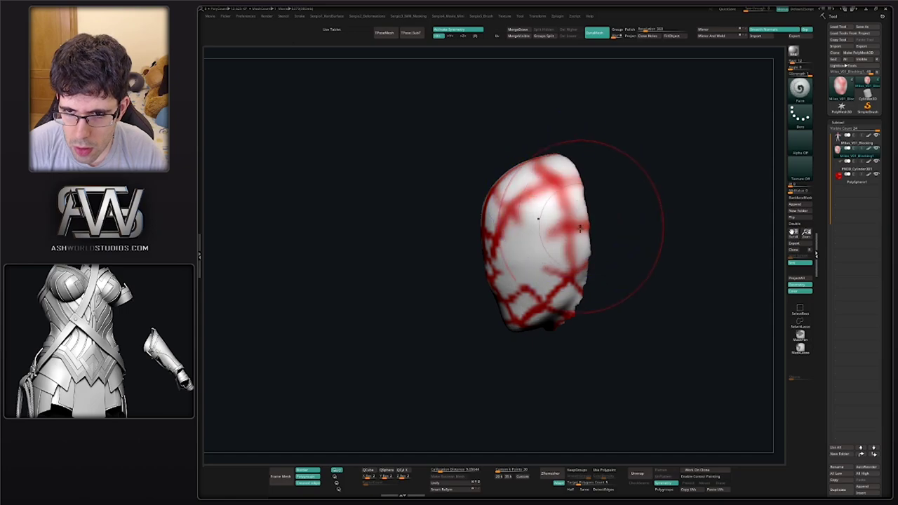
# Select the Paint brush and a slightly darker paint colour
pyautogui.press('space')
pyautogui.click(581, 277)
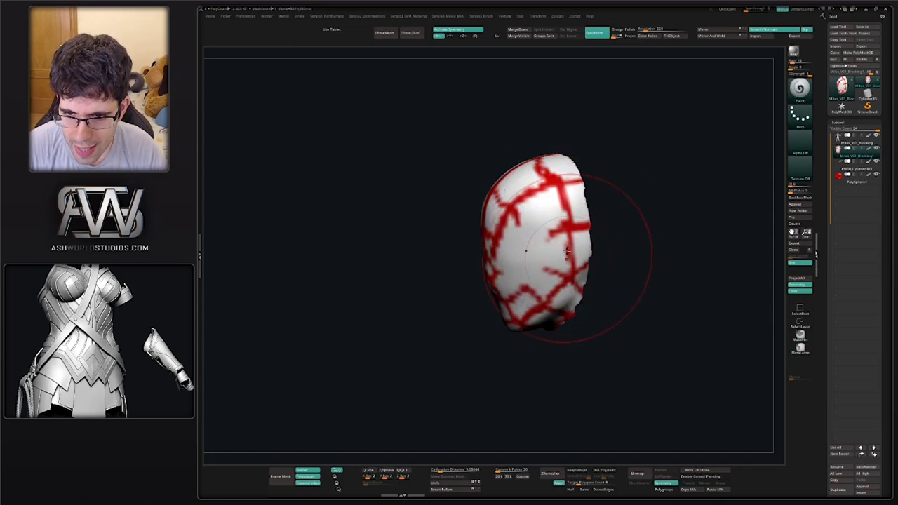
pyautogui.moveTo(617, 294); pyautogui.dragTo(563, 293)
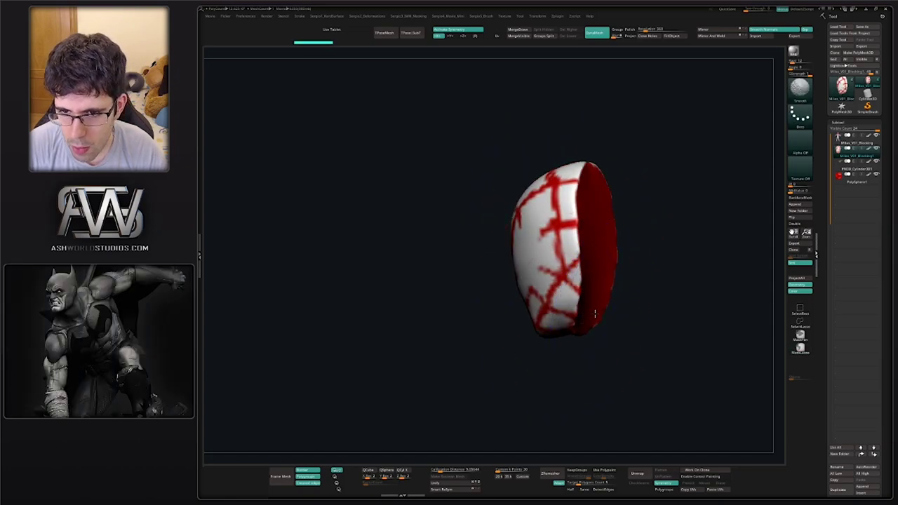
pyautogui.moveTo(620, 273)
pyautogui.mouseDown()
pyautogui.moveTo(550, 270)
pyautogui.moveTo(529, 258)
pyautogui.mouseUp()
pyautogui.rightClick(558, 220)
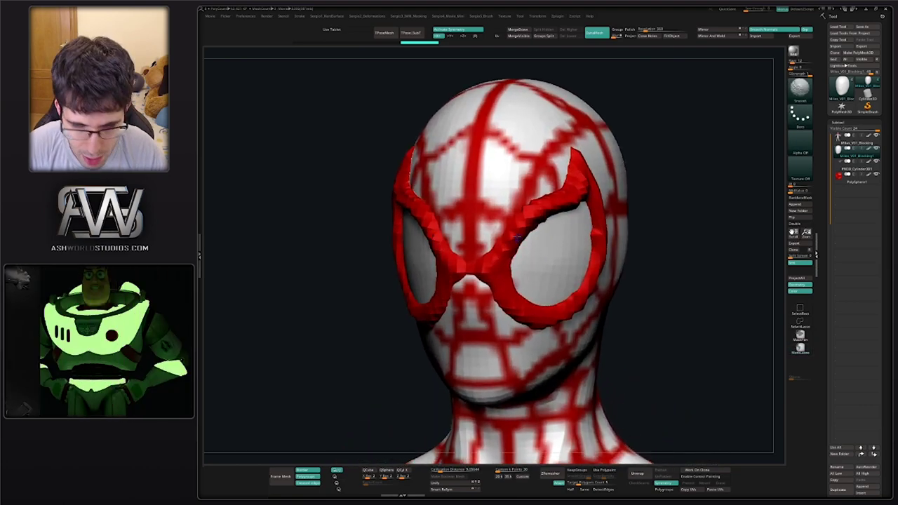
pyautogui.press('b')
pyautogui.click(534, 384)
pyautogui.press('space')
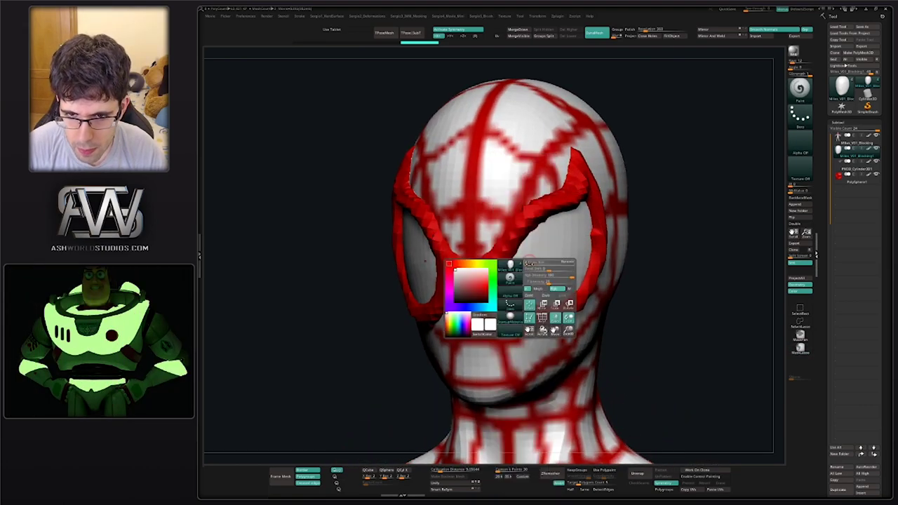
pyautogui.click(460, 288)
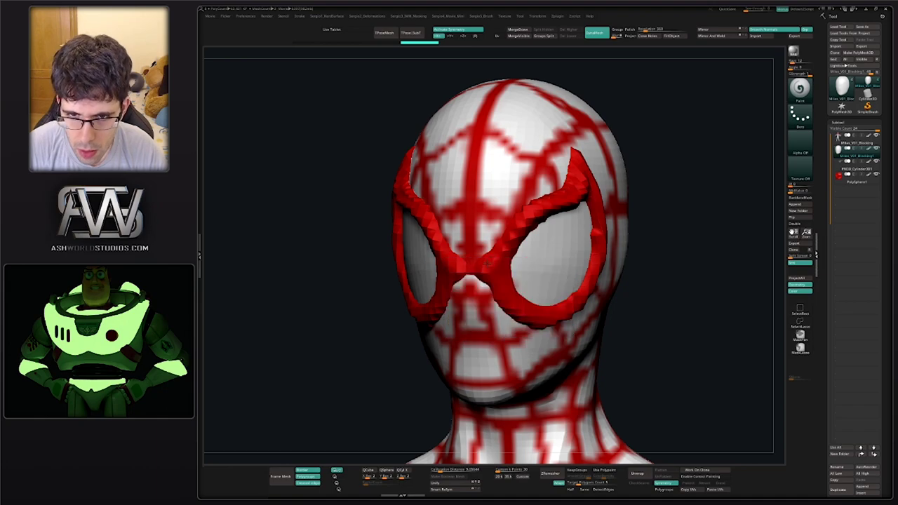
# Drop the head shell to its smooth lowest subdivision level
pyautogui.hotkey('shift', 'd')
pyautogui.press('d')
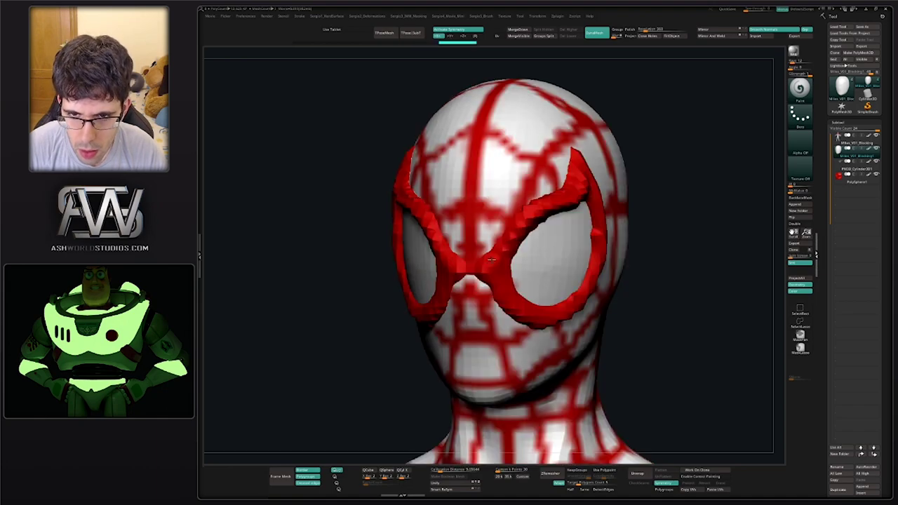
pyautogui.moveTo(632, 211); pyautogui.dragTo(554, 206)
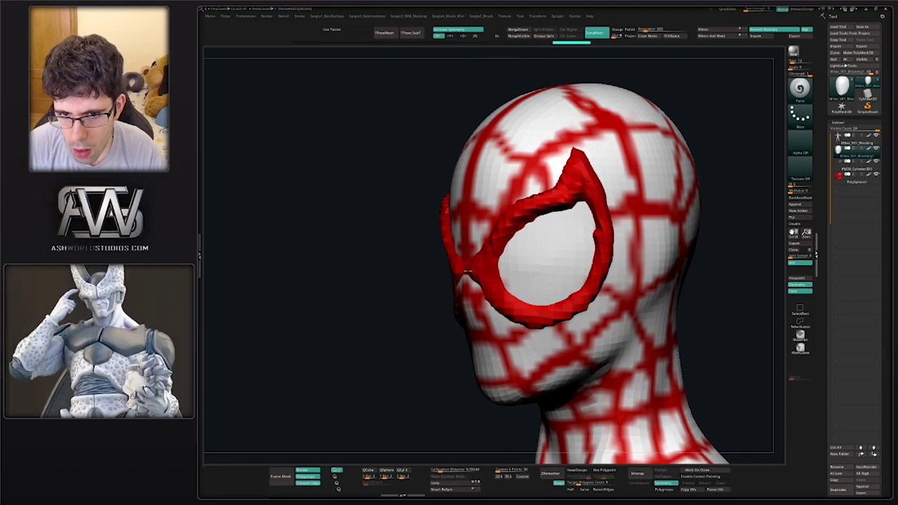
pyautogui.hotkey('shift', 'd')
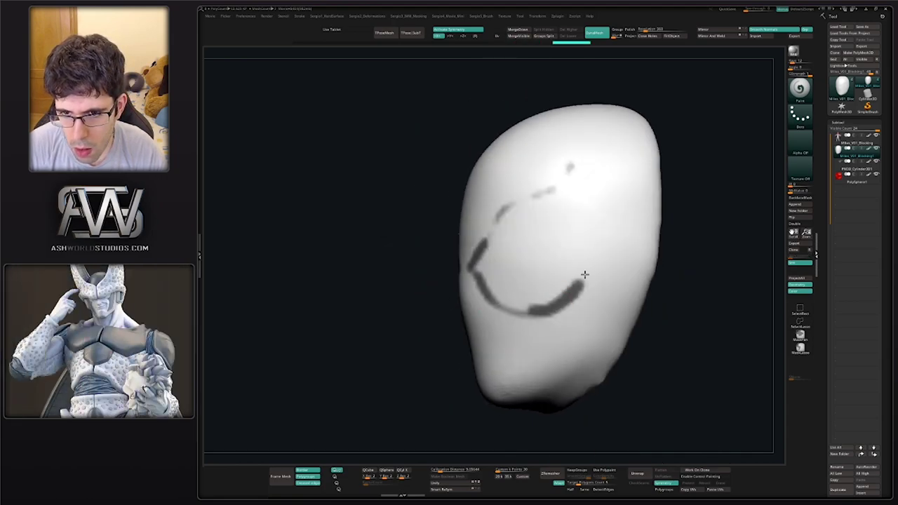
# With pen pressure on, trace the eye-lens outline with bold dark strokes on every edge
pyautogui.keyDown('shift'); pyautogui.moveTo(584, 274); pyautogui.dragTo(537, 279); pyautogui.keyUp('shift')
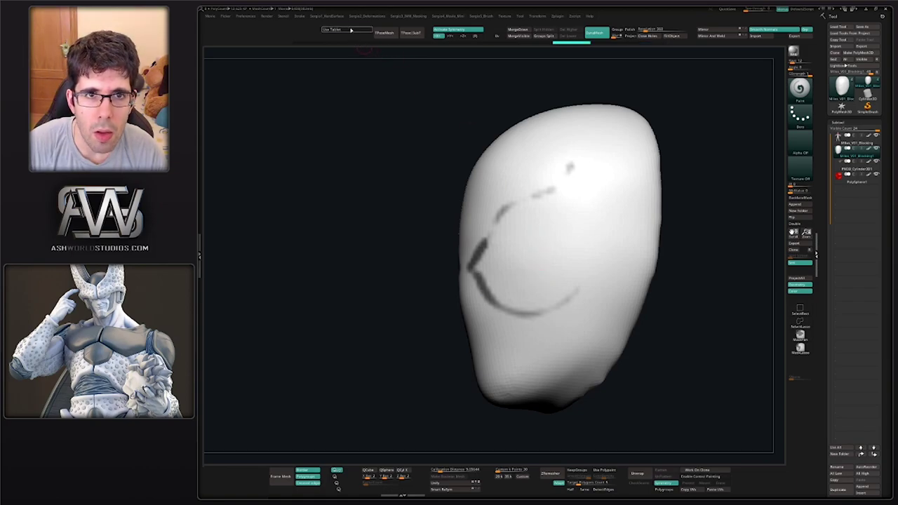
pyautogui.click(351, 29)
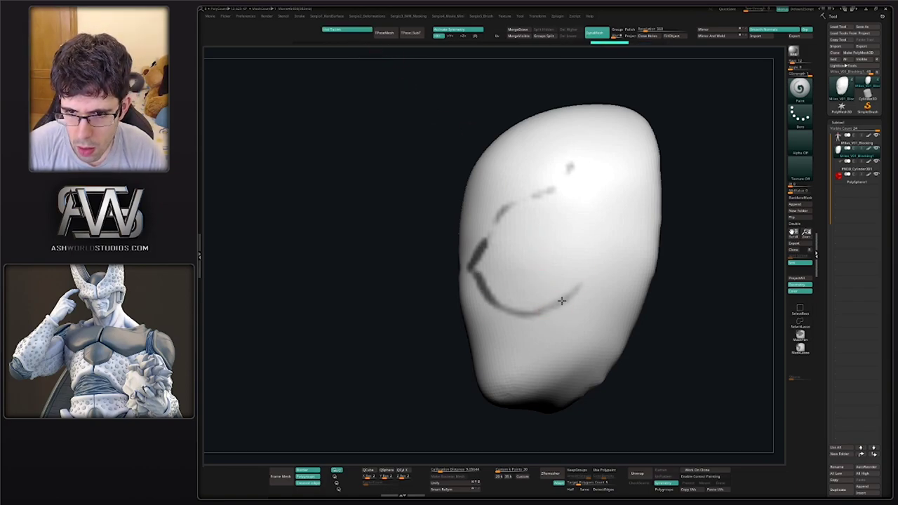
pyautogui.moveTo(561, 300)
pyautogui.mouseDown()
pyautogui.moveTo(593, 218)
pyautogui.moveTo(564, 286)
pyautogui.mouseUp()
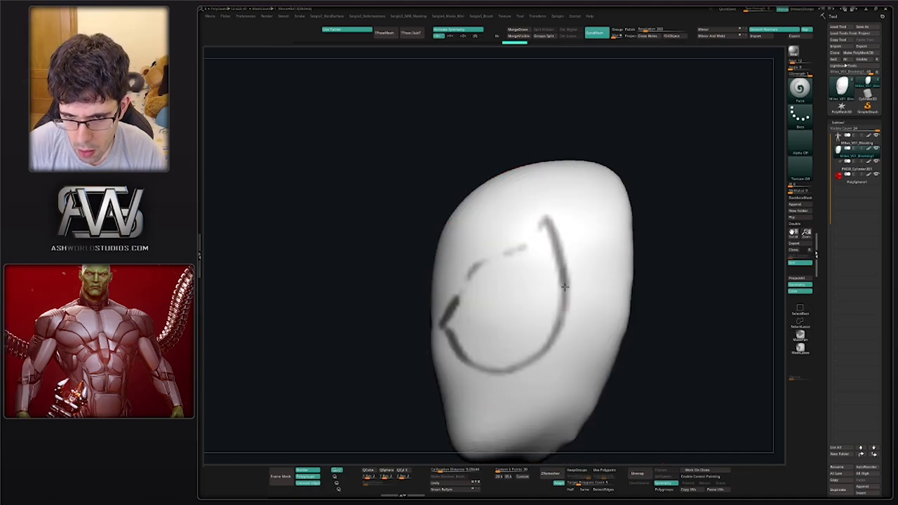
pyautogui.moveTo(557, 321)
pyautogui.mouseDown()
pyautogui.moveTo(491, 369)
pyautogui.moveTo(526, 357)
pyautogui.mouseUp()
pyautogui.moveTo(558, 326); pyautogui.dragTo(565, 291)
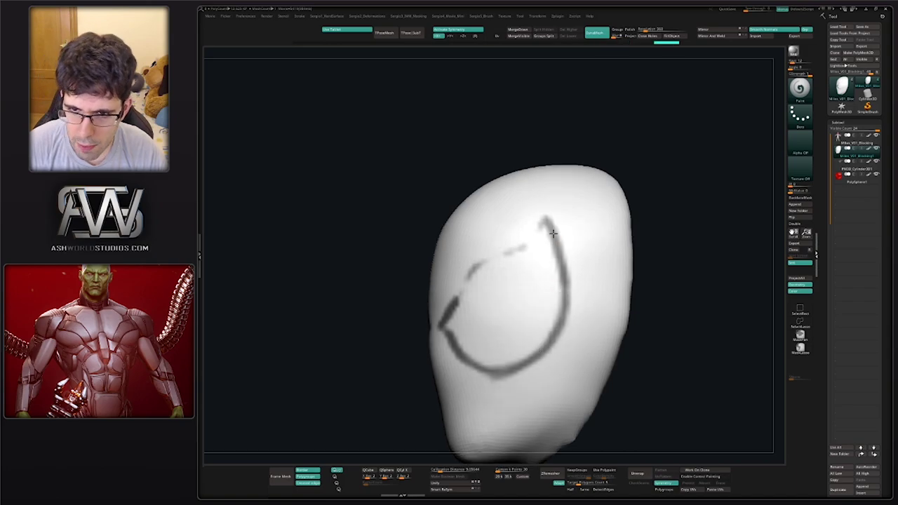
pyautogui.moveTo(564, 291); pyautogui.dragTo(533, 242, button='right')
pyautogui.moveTo(533, 242)
pyautogui.mouseDown()
pyautogui.moveTo(438, 321)
pyautogui.moveTo(512, 368)
pyautogui.moveTo(550, 347)
pyautogui.mouseUp()
pyautogui.moveTo(484, 265); pyautogui.dragTo(563, 253)
pyautogui.moveTo(563, 321); pyautogui.dragTo(563, 287, button='right')
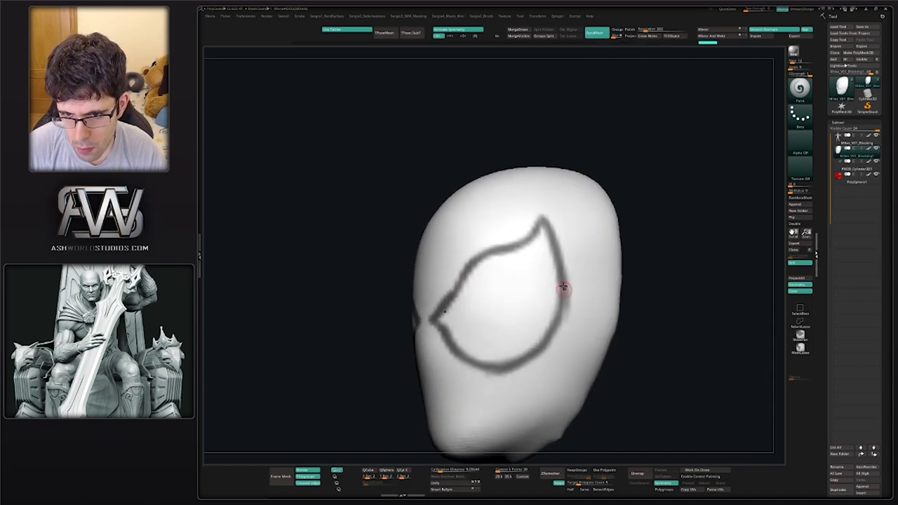
pyautogui.moveTo(563, 287); pyautogui.dragTo(555, 318)
pyautogui.moveTo(568, 277); pyautogui.dragTo(568, 317)
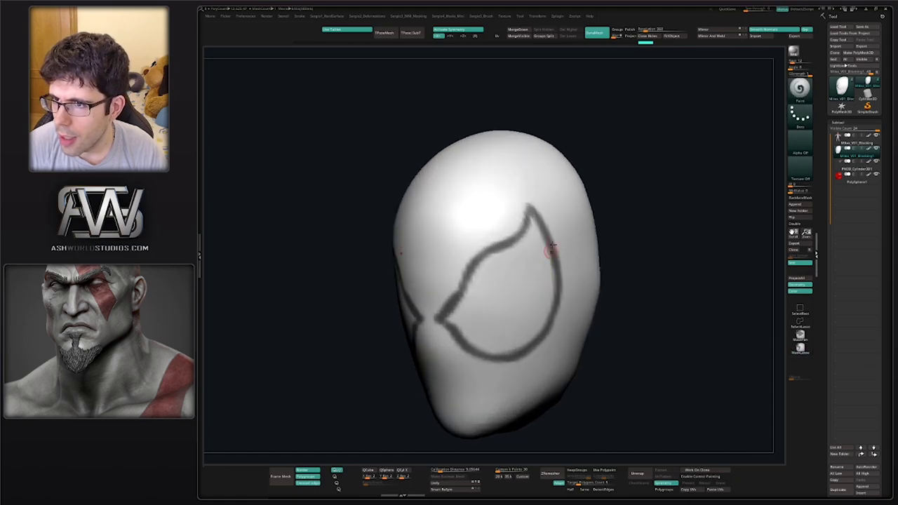
pyautogui.rightClick(645, 222)
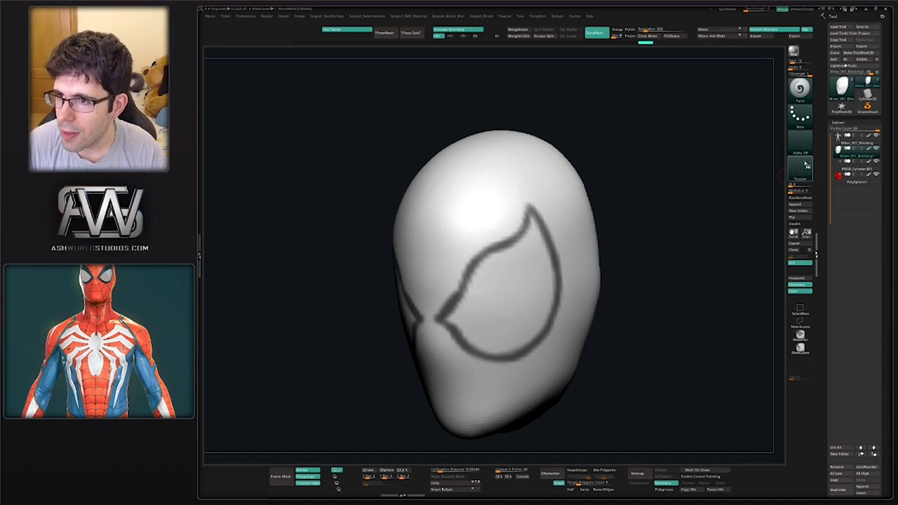
# Append a ZSphere subtool and draw it on the canvas
pyautogui.click(798, 203)
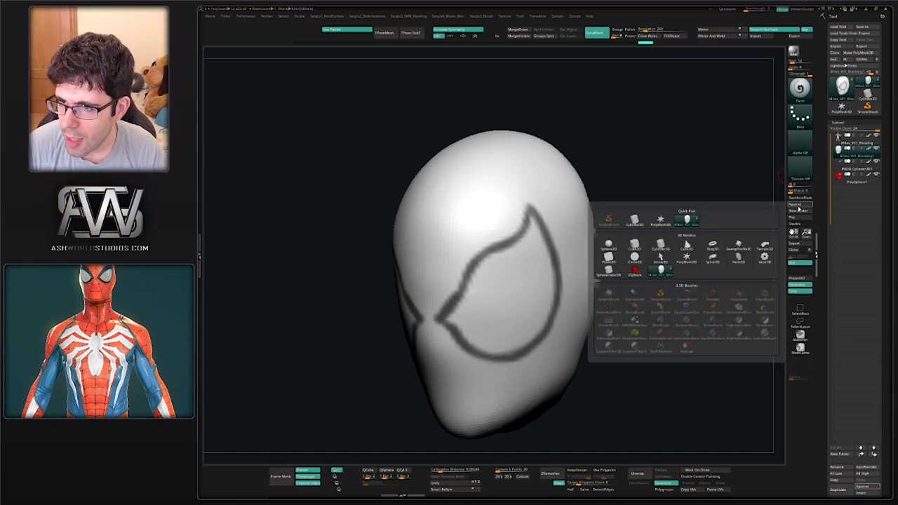
pyautogui.click(648, 265)
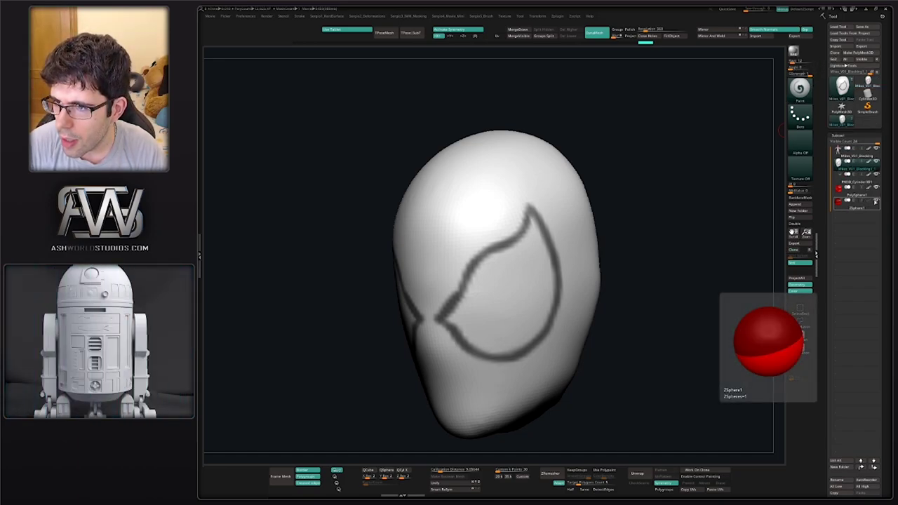
pyautogui.click(852, 202)
pyautogui.moveTo(489, 293); pyautogui.dragTo(513, 208)
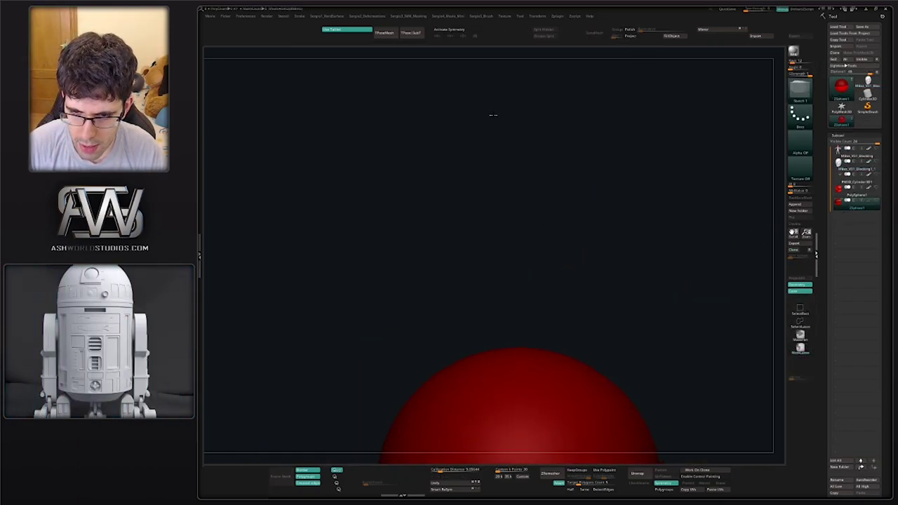
# Insert the head mesh via Select Mesh, turn on X symmetry and enable Edit Topology
pyautogui.press('h')
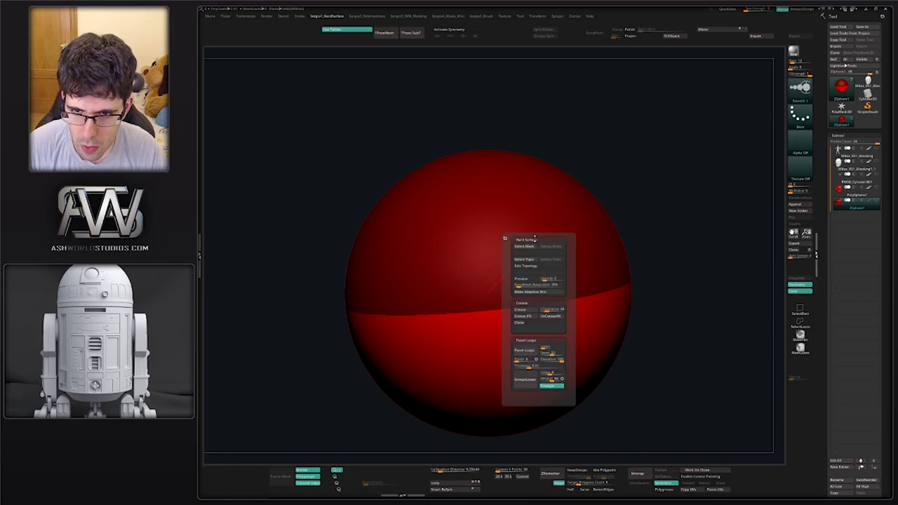
pyautogui.click(542, 247)
pyautogui.press('h')
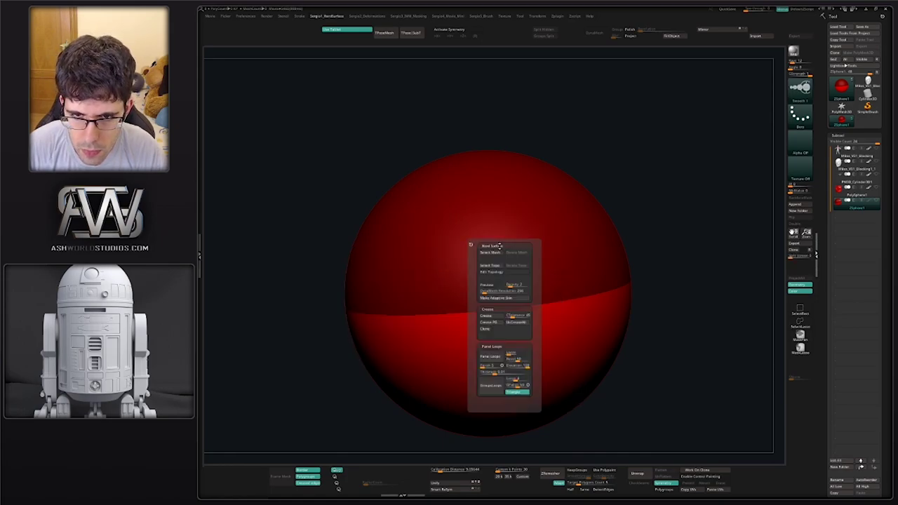
pyautogui.click(490, 253)
pyautogui.click(355, 267)
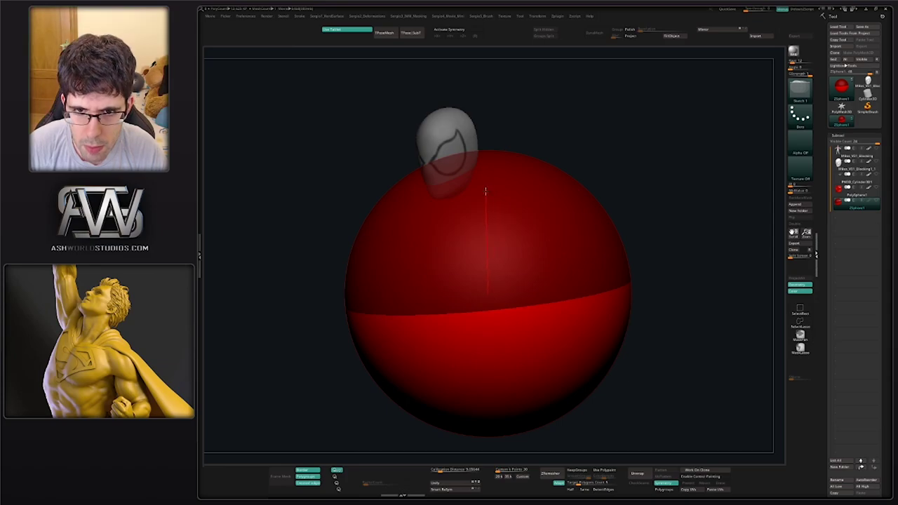
pyautogui.press('x')
pyautogui.press('h')
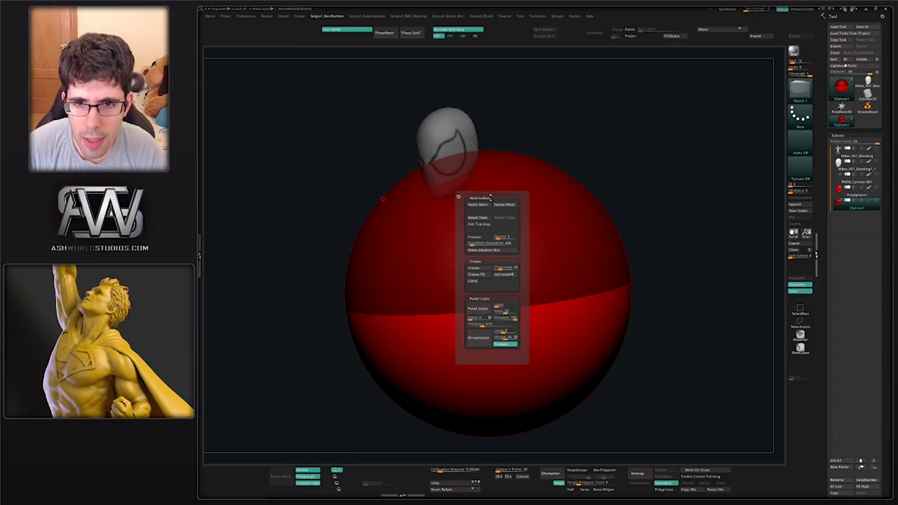
pyautogui.click(493, 225)
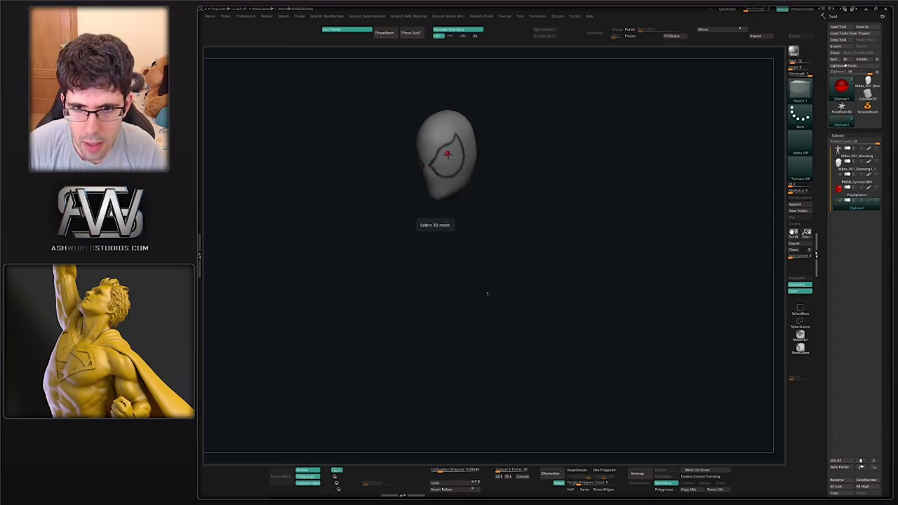
pyautogui.moveTo(453, 146)
pyautogui.keyDown('alt'); pyautogui.mouseDown()
pyautogui.moveTo(487, 304)
pyautogui.moveTo(457, 184)
pyautogui.moveTo(471, 239)
pyautogui.mouseUp(); pyautogui.keyUp('alt')
# Trace the top and descending side of the eye-lens outline with a new topology strip
pyautogui.press('f')
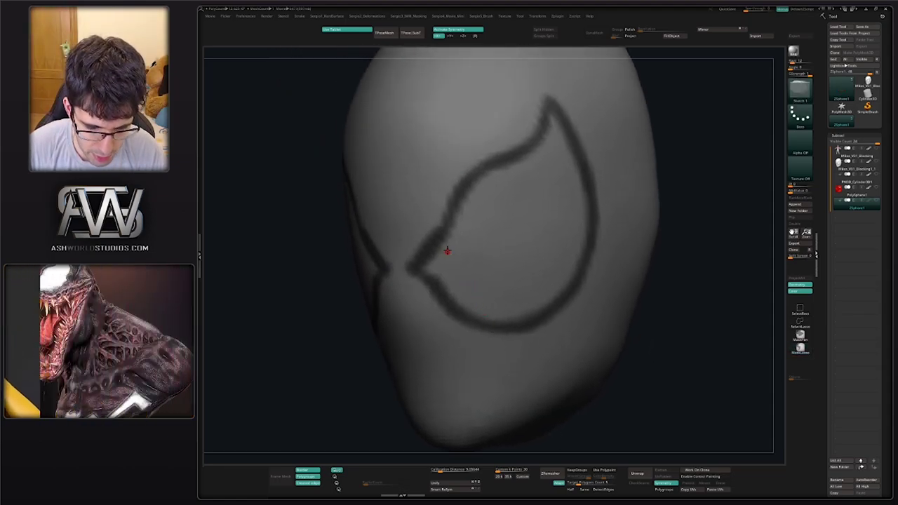
pyautogui.moveTo(688, 224)
pyautogui.mouseDown()
pyautogui.moveTo(735, 209)
pyautogui.moveTo(715, 212)
pyautogui.mouseUp()
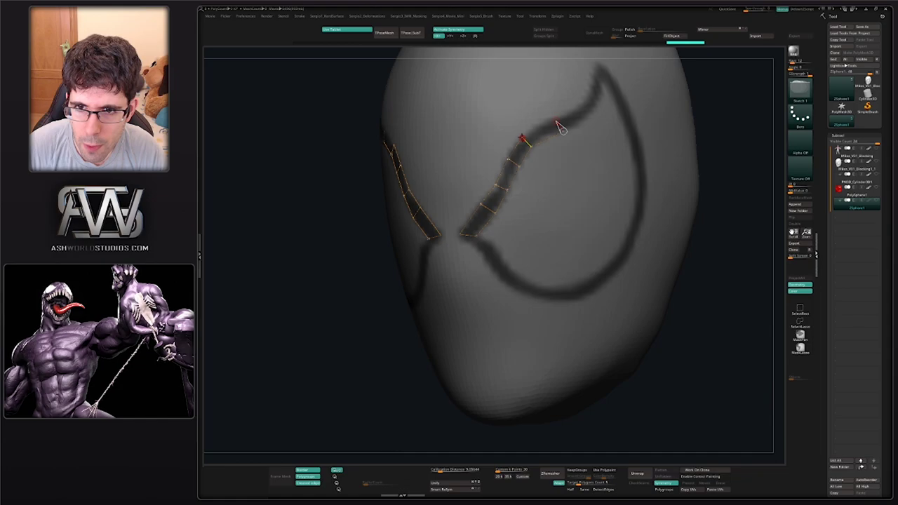
pyautogui.moveTo(588, 107); pyautogui.dragTo(593, 98)
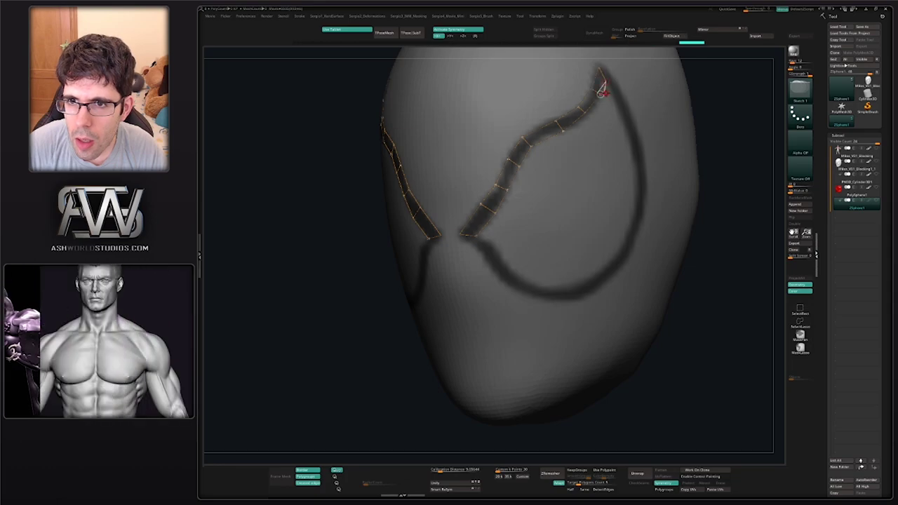
pyautogui.moveTo(601, 91)
pyautogui.mouseDown(button='right')
pyautogui.moveTo(483, 231)
pyautogui.moveTo(442, 254)
pyautogui.mouseUp(button='right')
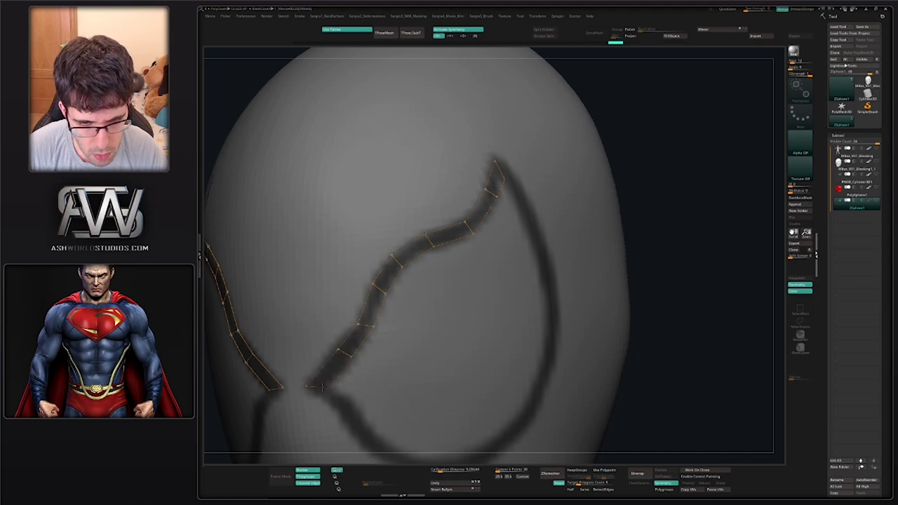
pyautogui.moveTo(462, 250); pyautogui.dragTo(434, 239, button='right')
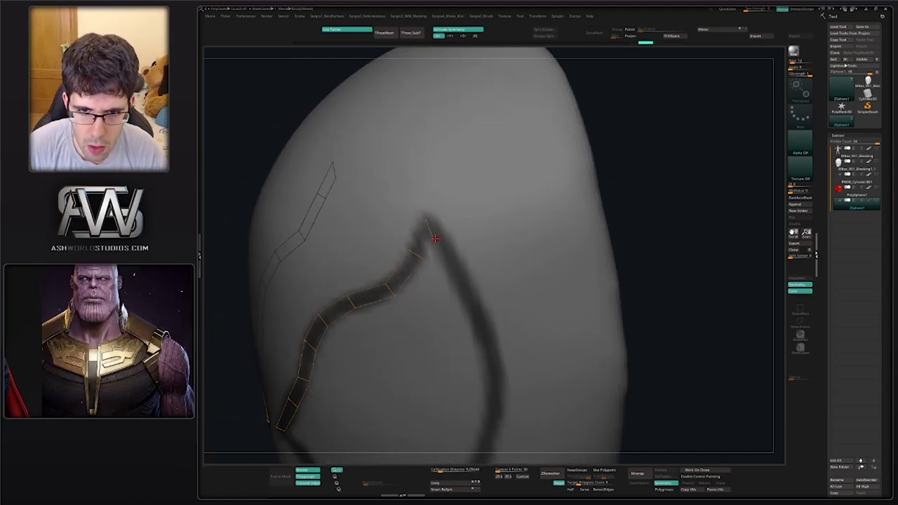
pyautogui.moveTo(421, 222); pyautogui.dragTo(423, 255, button='right')
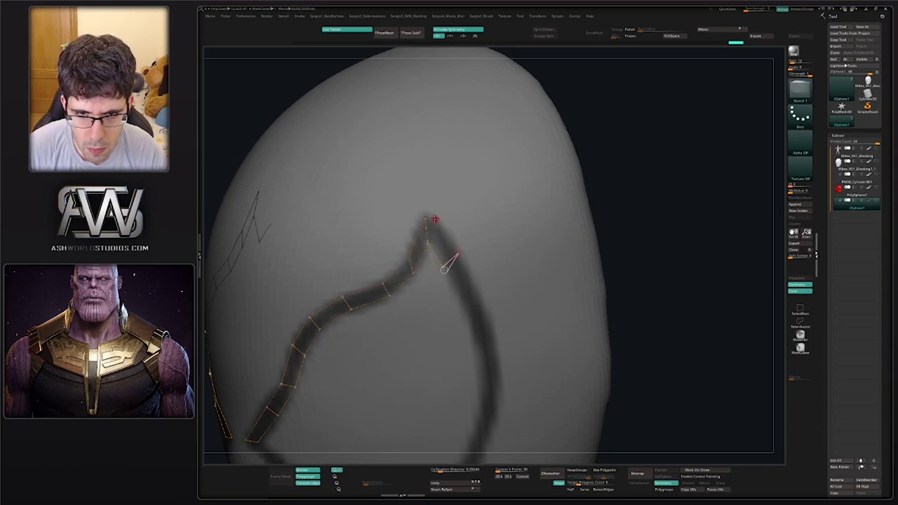
pyautogui.moveTo(474, 284); pyautogui.dragTo(463, 298)
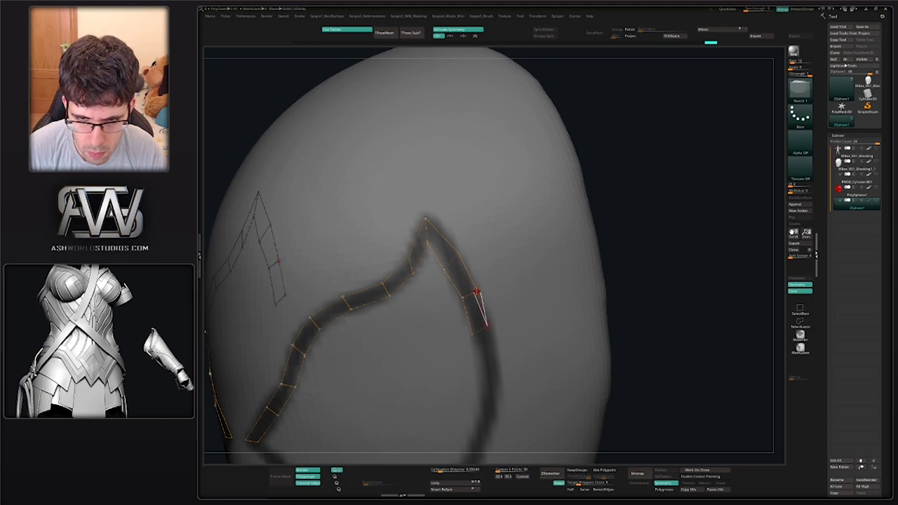
pyautogui.moveTo(495, 366); pyautogui.dragTo(477, 341)
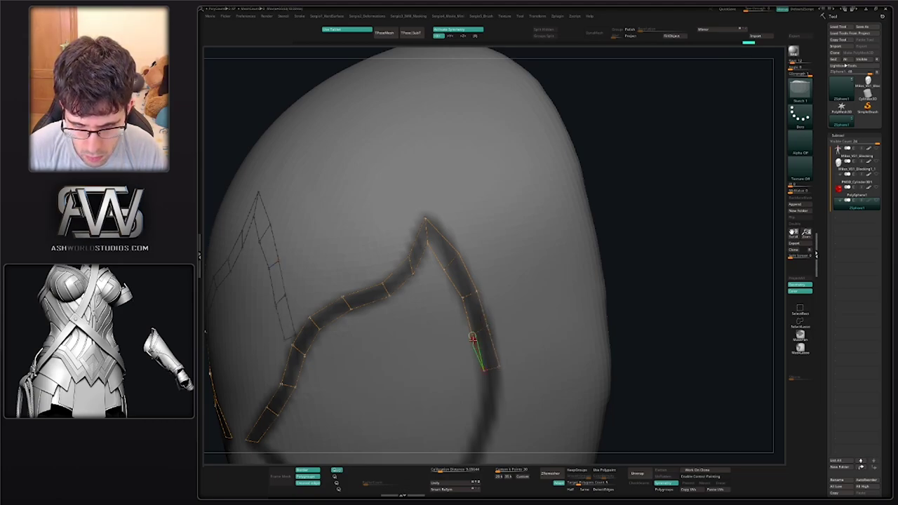
pyautogui.moveTo(495, 407); pyautogui.dragTo(500, 368)
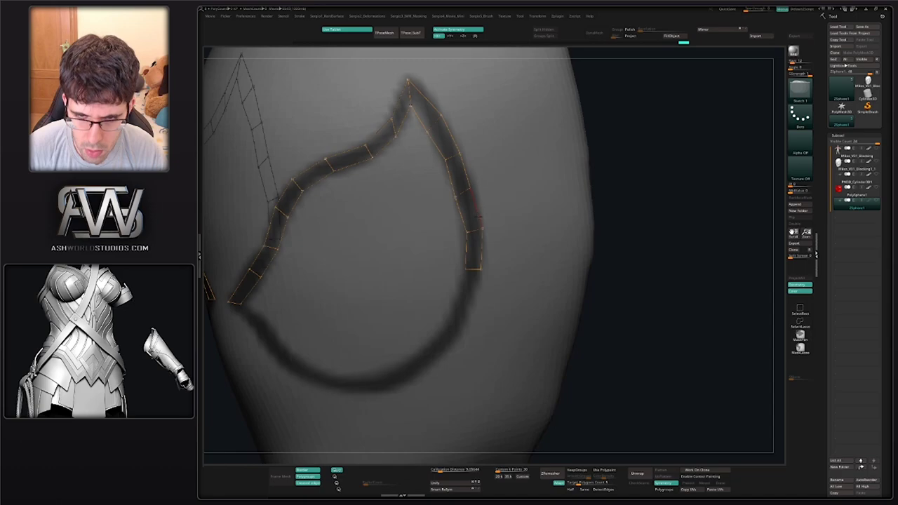
# Close the eye loop with topology along the outline's right side and bottom
pyautogui.moveTo(498, 368); pyautogui.dragTo(457, 186, button='right')
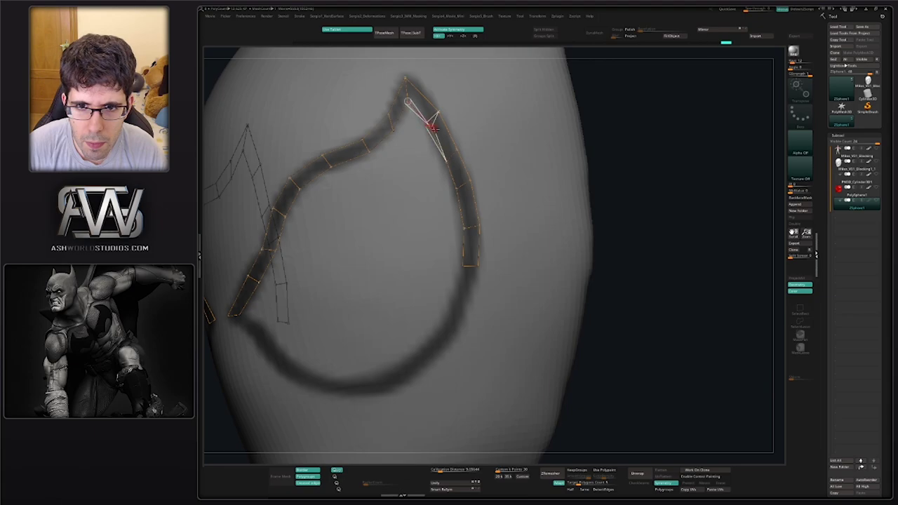
pyautogui.moveTo(480, 243); pyautogui.dragTo(477, 228, button='right')
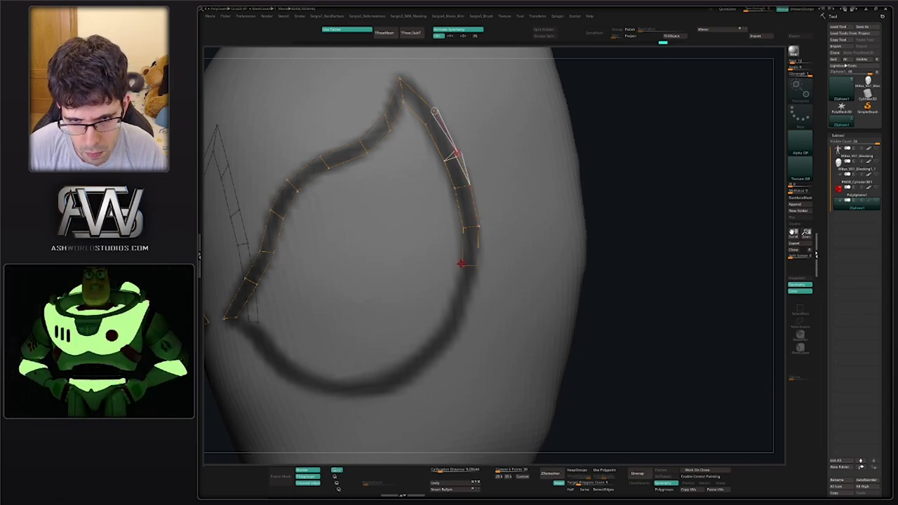
pyautogui.moveTo(461, 264); pyautogui.dragTo(460, 301)
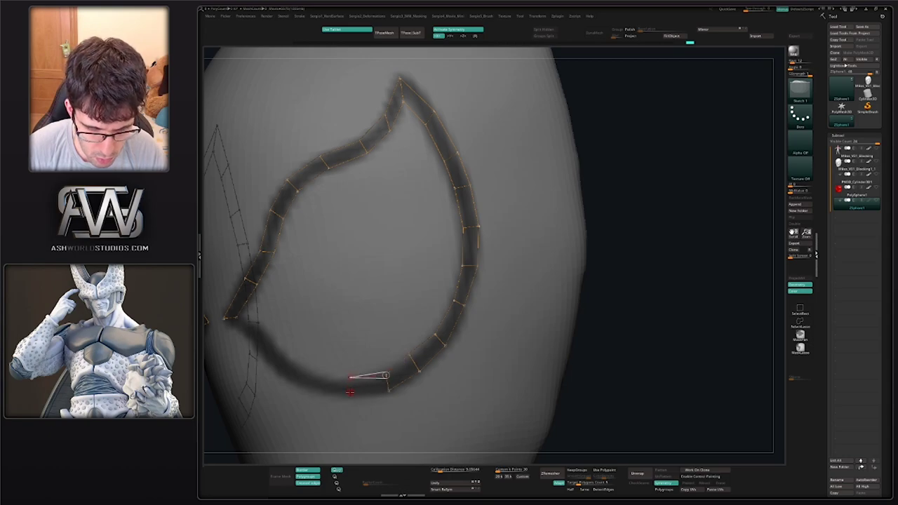
pyautogui.moveTo(350, 391); pyautogui.dragTo(397, 370)
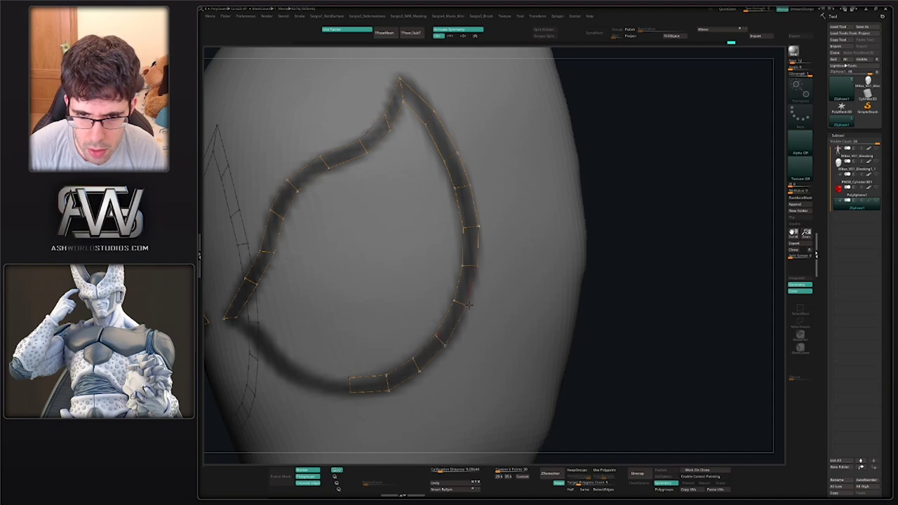
pyautogui.moveTo(452, 329); pyautogui.dragTo(461, 261, button='right')
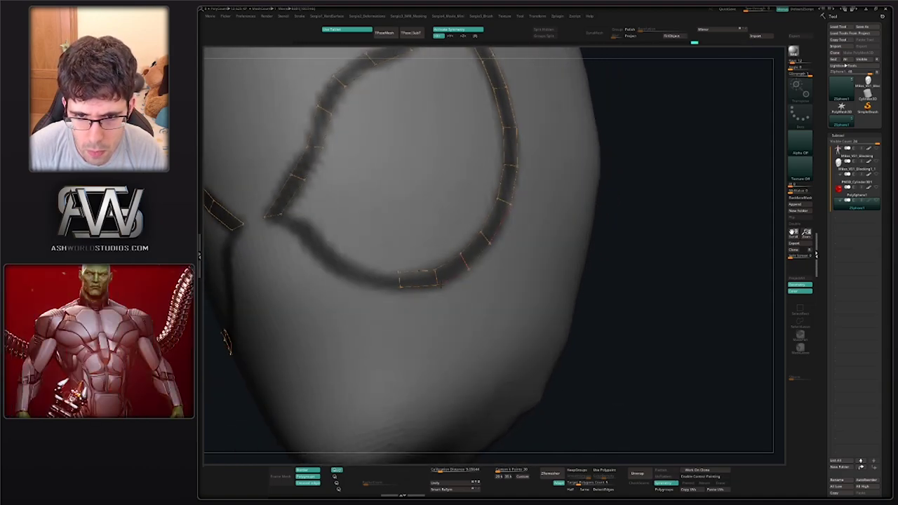
pyautogui.moveTo(413, 284)
pyautogui.mouseDown(button='right')
pyautogui.moveTo(442, 287)
pyautogui.moveTo(433, 294)
pyautogui.mouseUp(button='right')
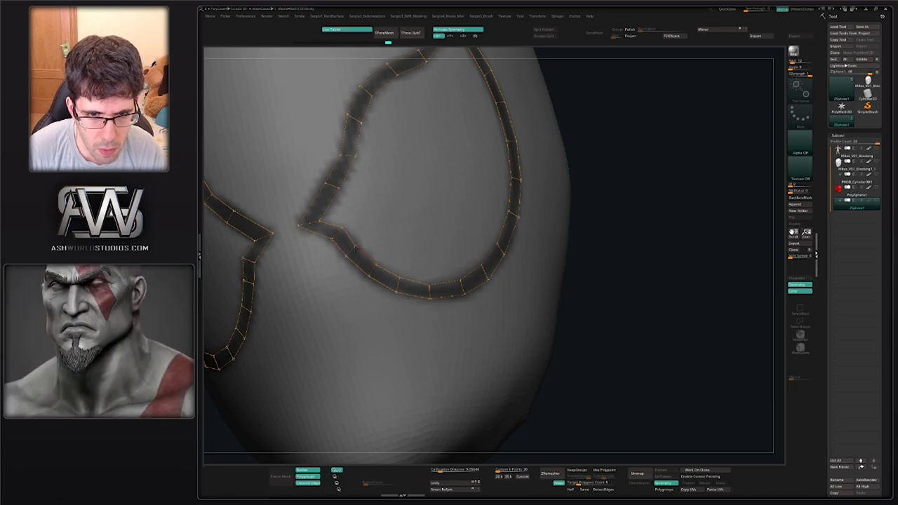
pyautogui.press('f')
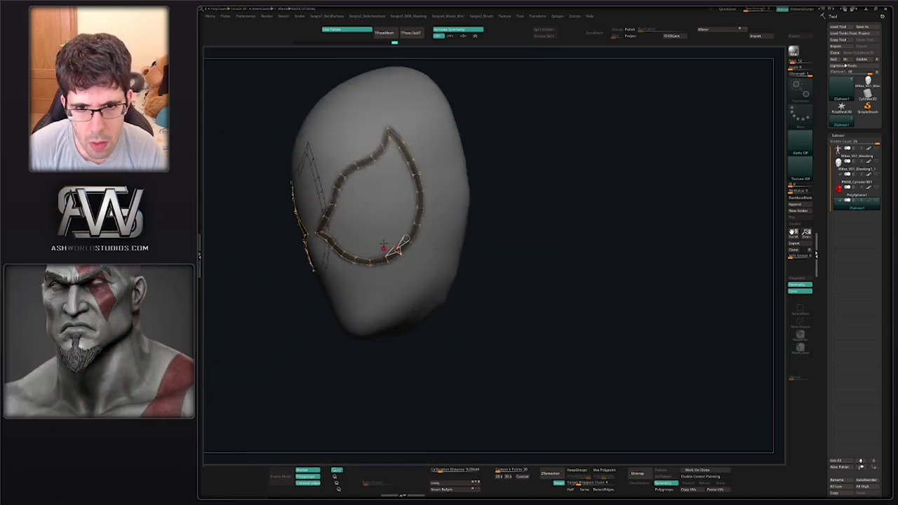
pyautogui.moveTo(383, 245)
pyautogui.mouseDown()
pyautogui.moveTo(377, 264)
pyautogui.moveTo(449, 194)
pyautogui.mouseUp()
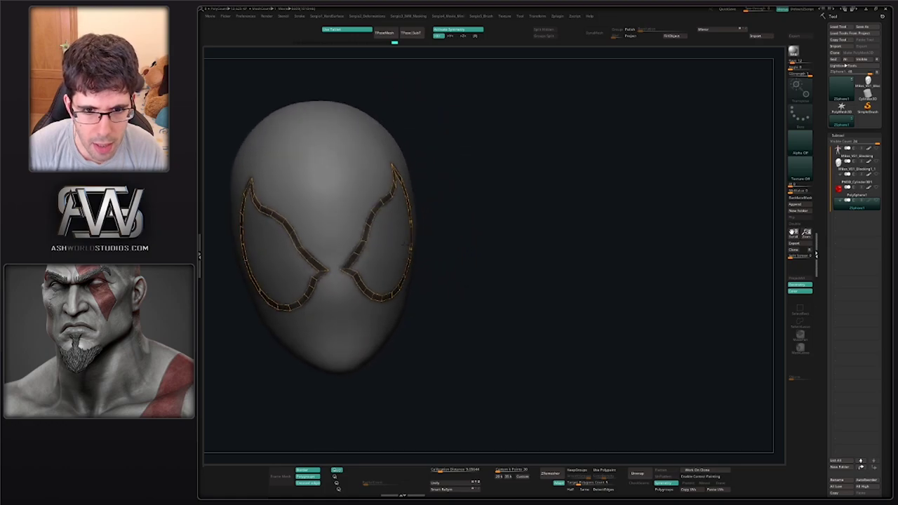
# Preview the eye topology as solid panels, then append the Skin_ZSphere mesh as a subtool
pyautogui.scroll(3, 449, 195)
pyautogui.press('space')
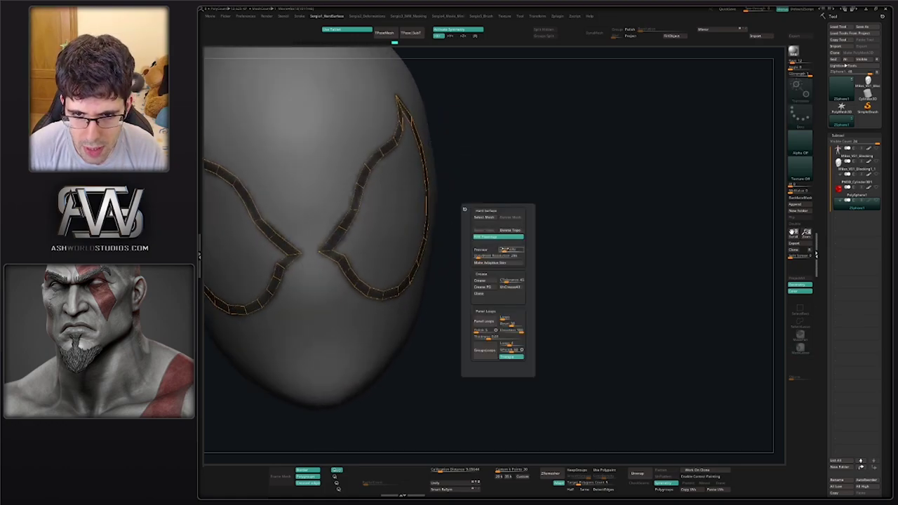
pyautogui.click(476, 254)
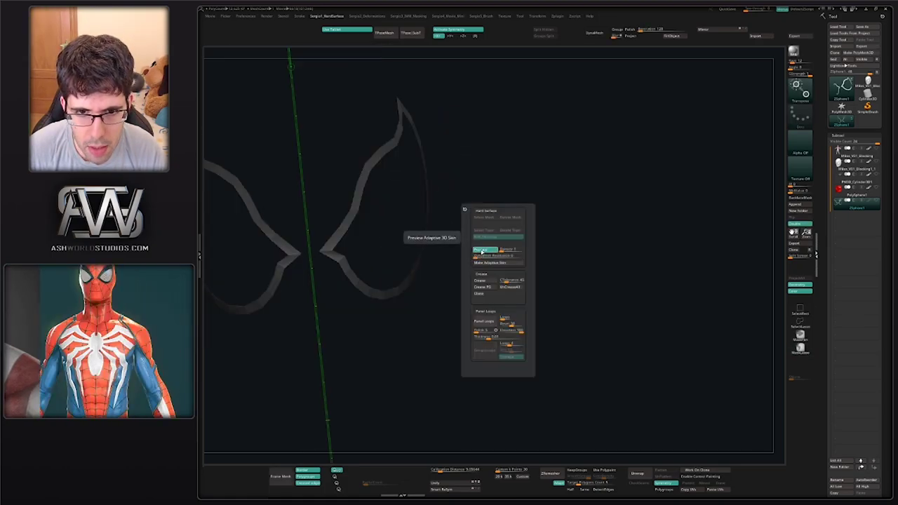
pyautogui.moveTo(449, 239); pyautogui.dragTo(485, 235)
pyautogui.press('h')
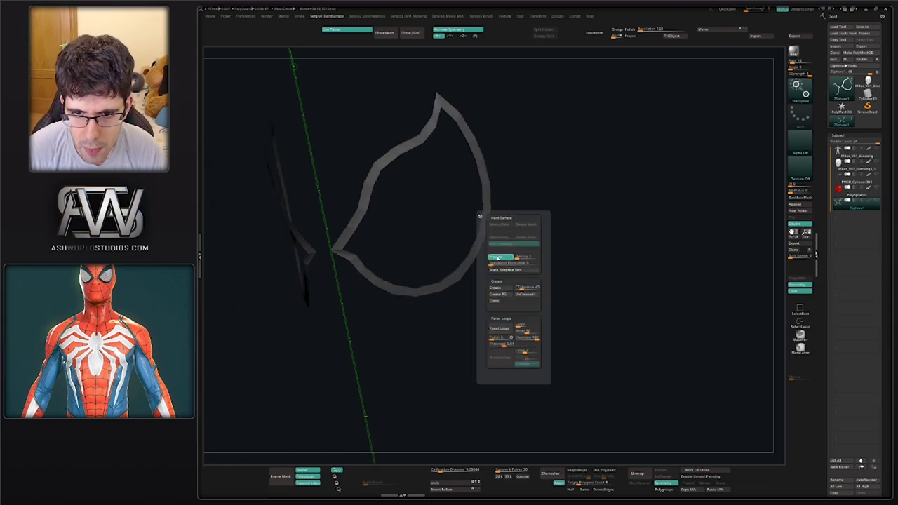
pyautogui.click(497, 257)
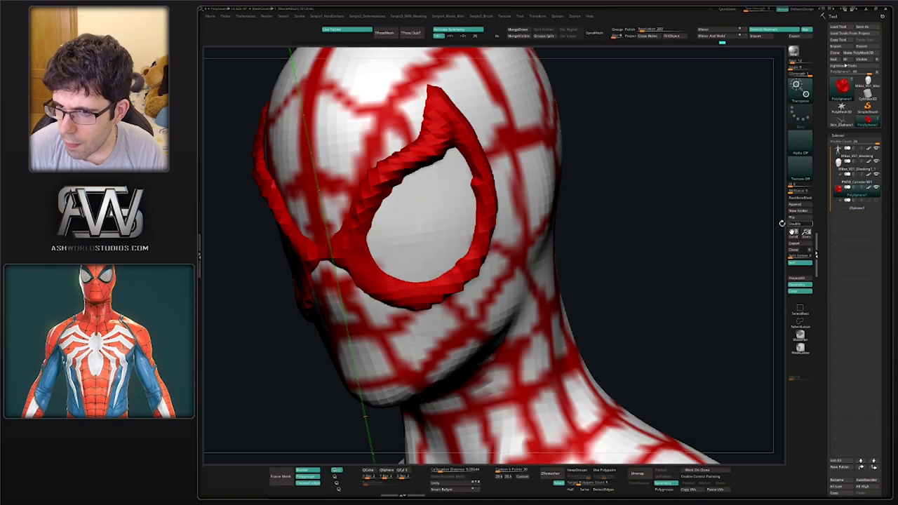
pyautogui.click(795, 205)
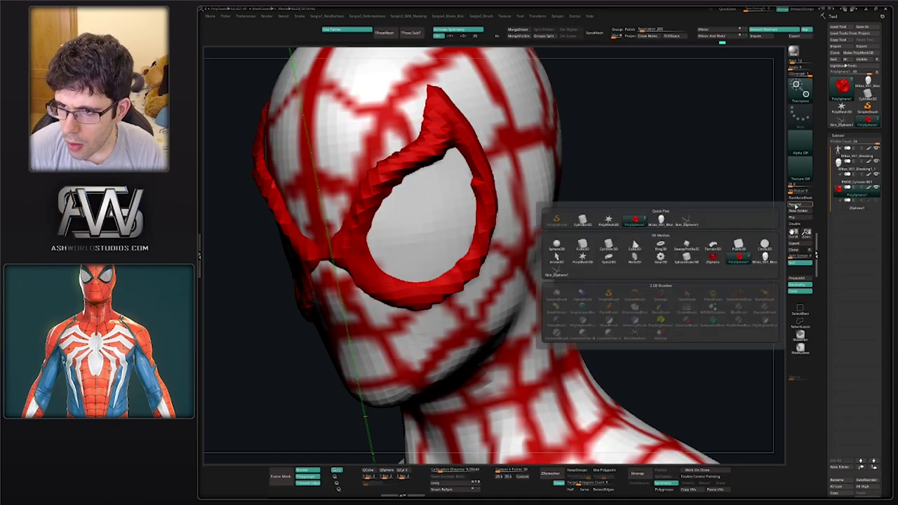
pyautogui.click(698, 225)
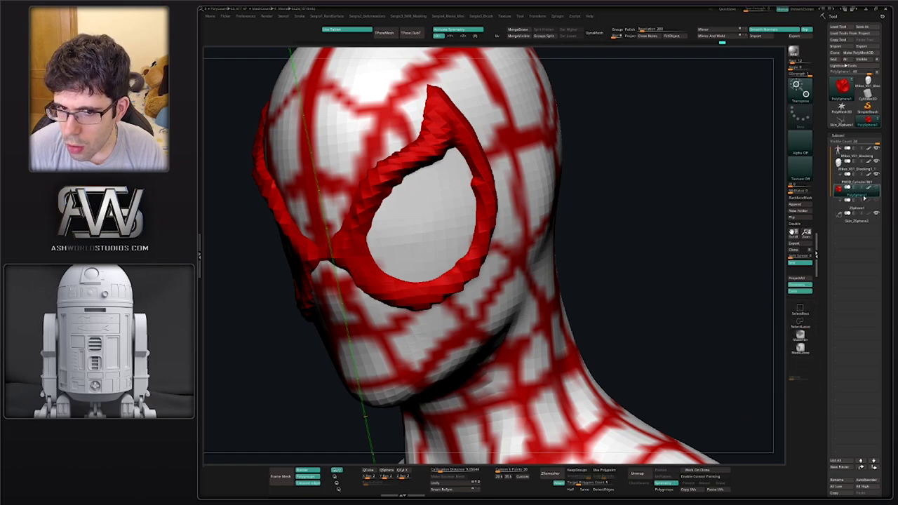
# Solo the new eye subtool and give it a reduced Panel Loops thickness
pyautogui.click(851, 222)
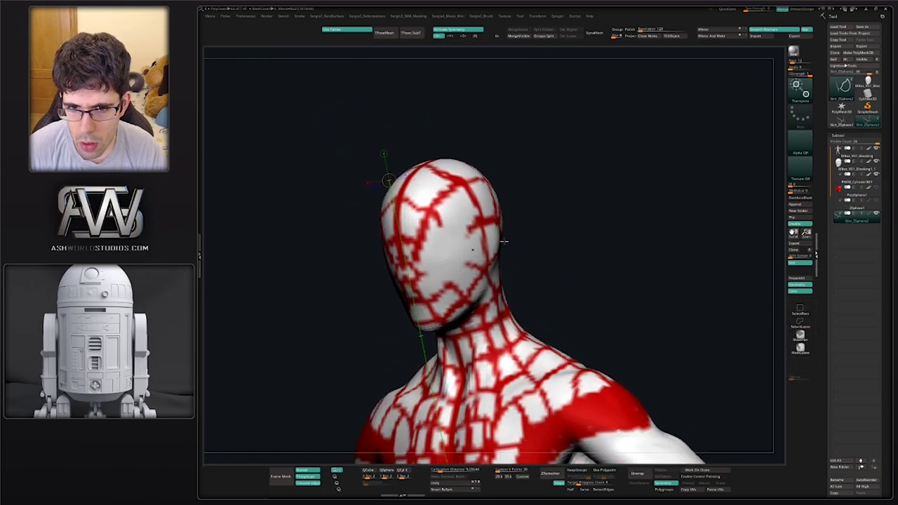
pyautogui.press('q')
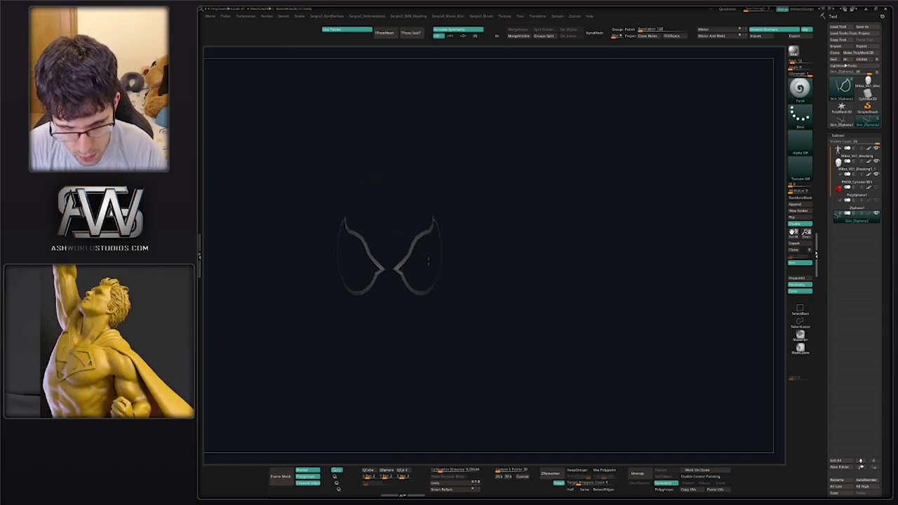
pyautogui.moveTo(465, 259)
pyautogui.mouseDown()
pyautogui.moveTo(422, 227)
pyautogui.moveTo(397, 304)
pyautogui.moveTo(489, 246)
pyautogui.mouseUp()
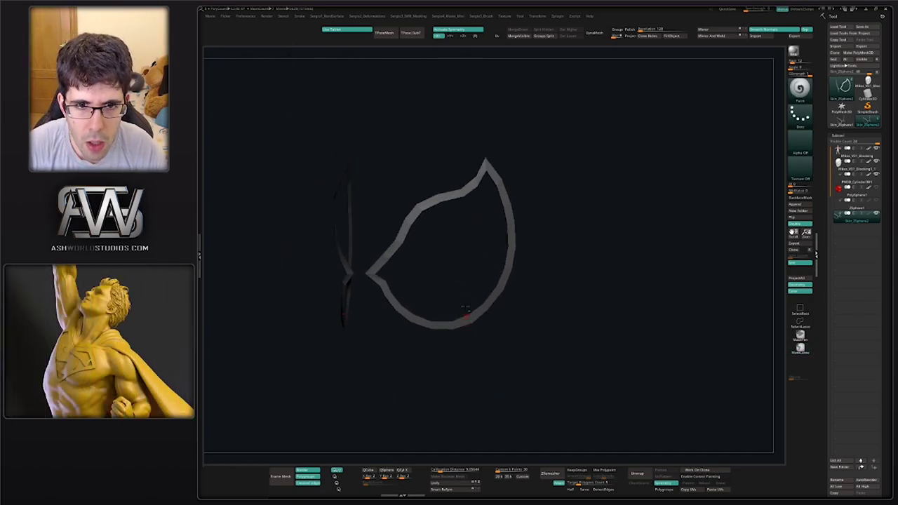
pyautogui.press('space')
pyautogui.moveTo(429, 250)
pyautogui.mouseDown()
pyautogui.moveTo(557, 237)
pyautogui.moveTo(525, 236)
pyautogui.moveTo(523, 266)
pyautogui.mouseUp()
pyautogui.press('space')
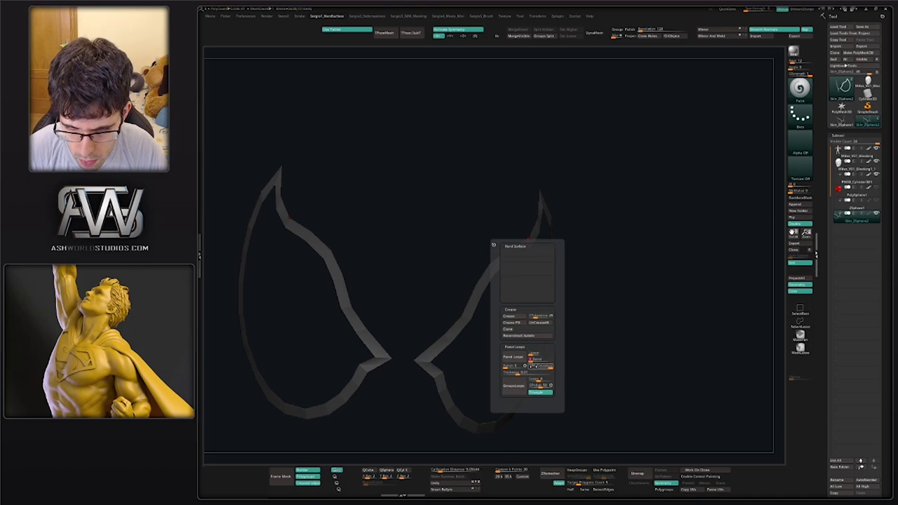
pyautogui.click(513, 366)
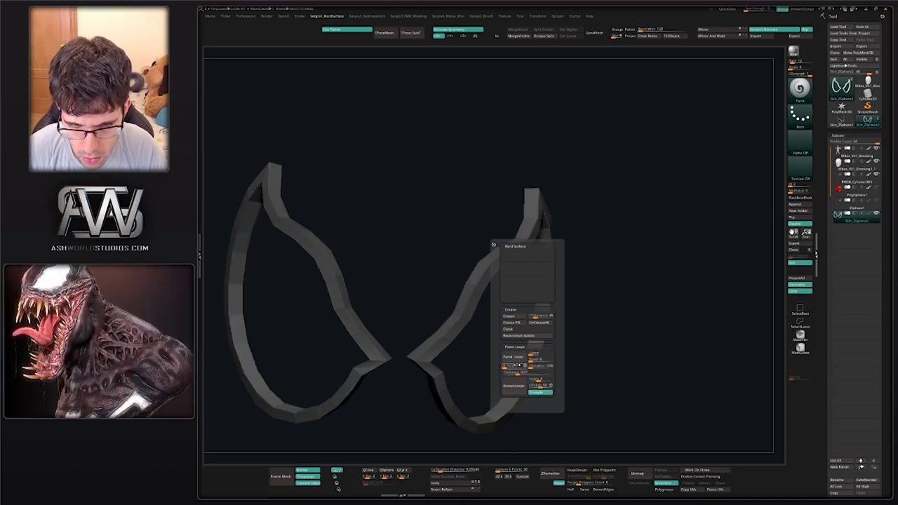
pyautogui.moveTo(512, 365); pyautogui.dragTo(522, 371)
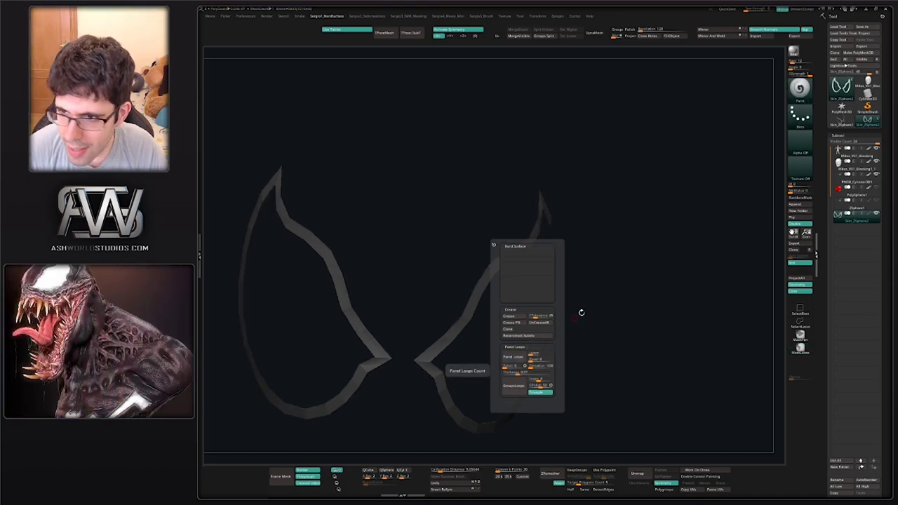
# Delete the left eye and Mirror And Weld the right one across
pyautogui.click(792, 225)
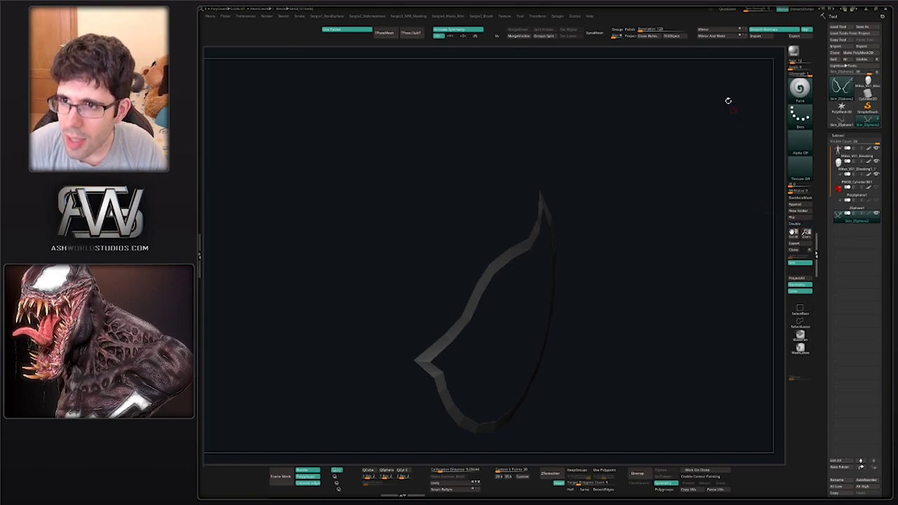
pyautogui.click(718, 38)
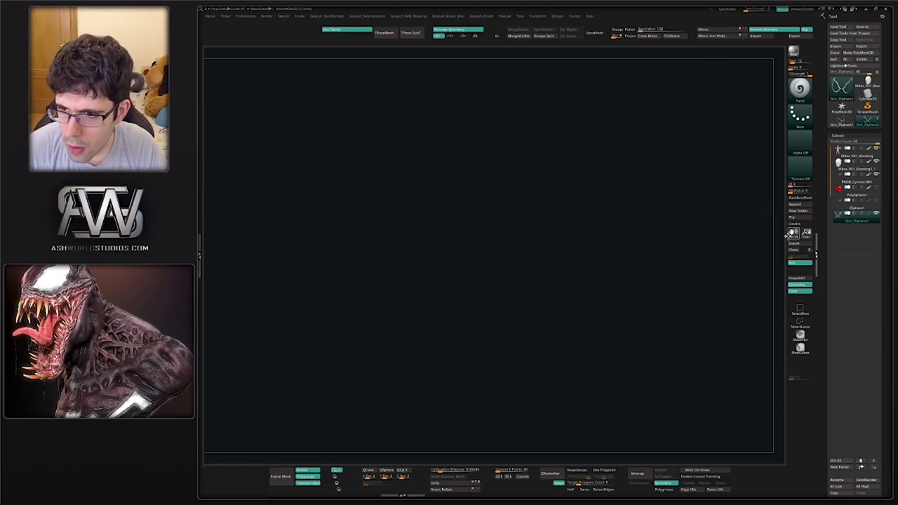
pyautogui.click(797, 223)
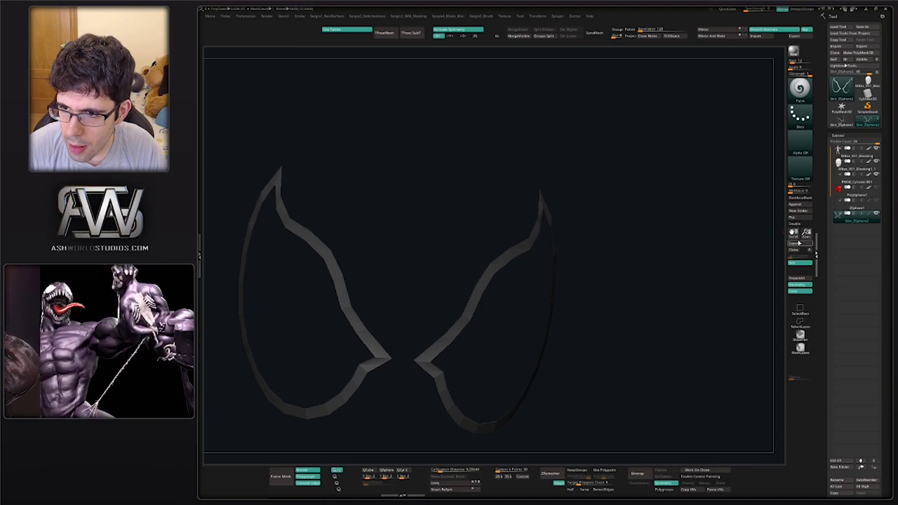
# Rebuild both eye rims with Panel Loops using Double and the new Loops value
pyautogui.press('h')
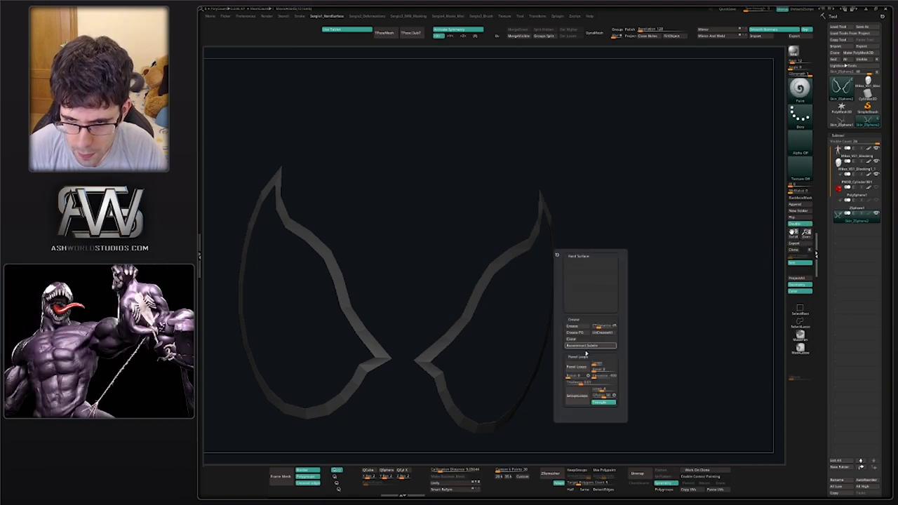
pyautogui.click(577, 366)
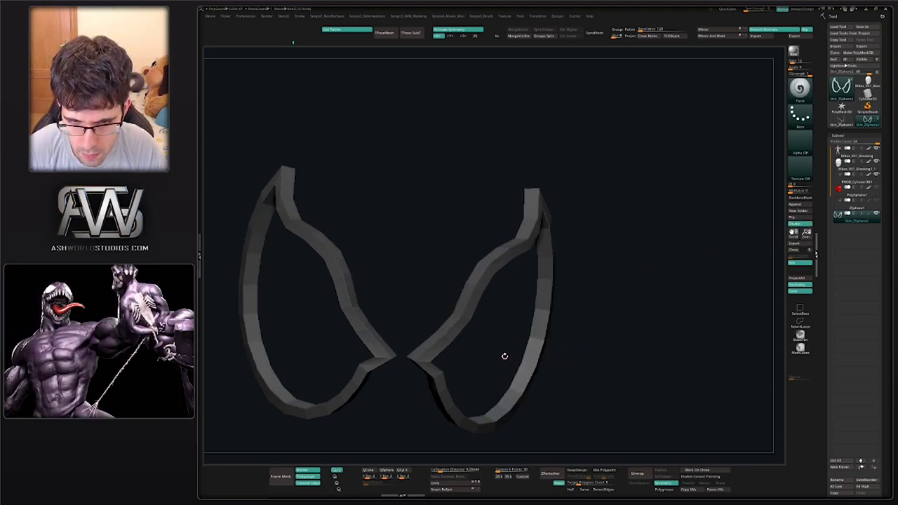
pyautogui.hotkey('ctrl', 'z')
pyautogui.press('h')
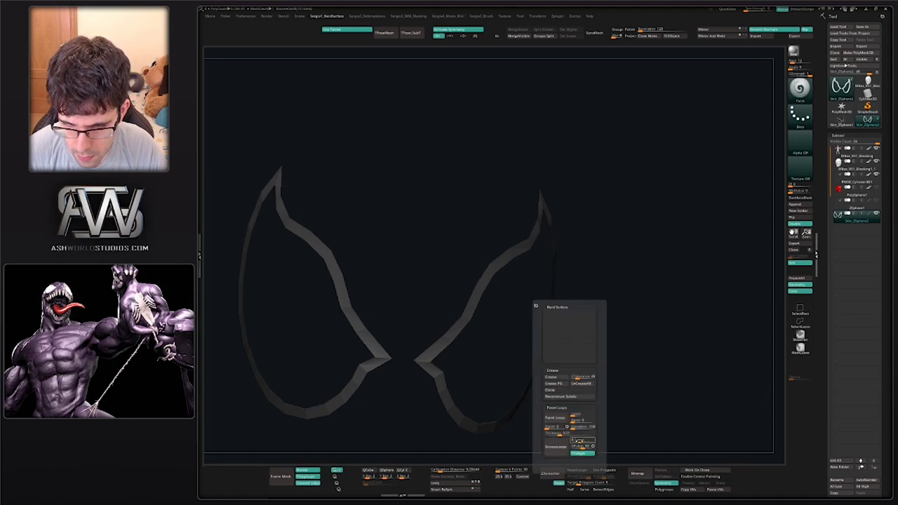
pyautogui.press('Return')
pyautogui.click(565, 419)
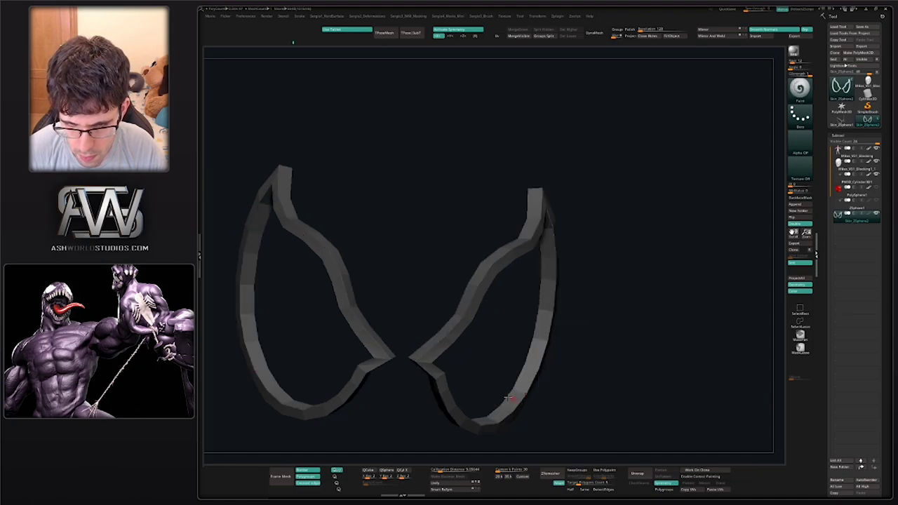
pyautogui.press('f')
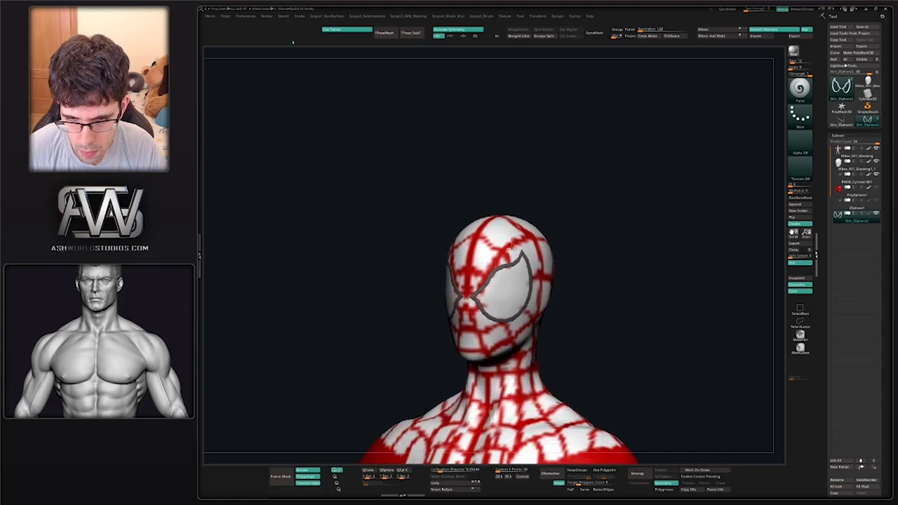
pyautogui.moveTo(564, 315); pyautogui.dragTo(538, 320)
pyautogui.press('h')
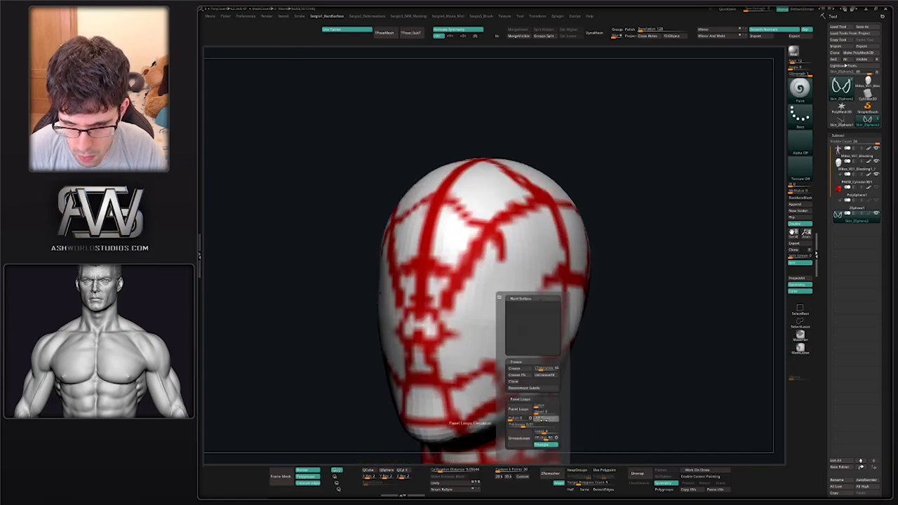
pyautogui.click(519, 409)
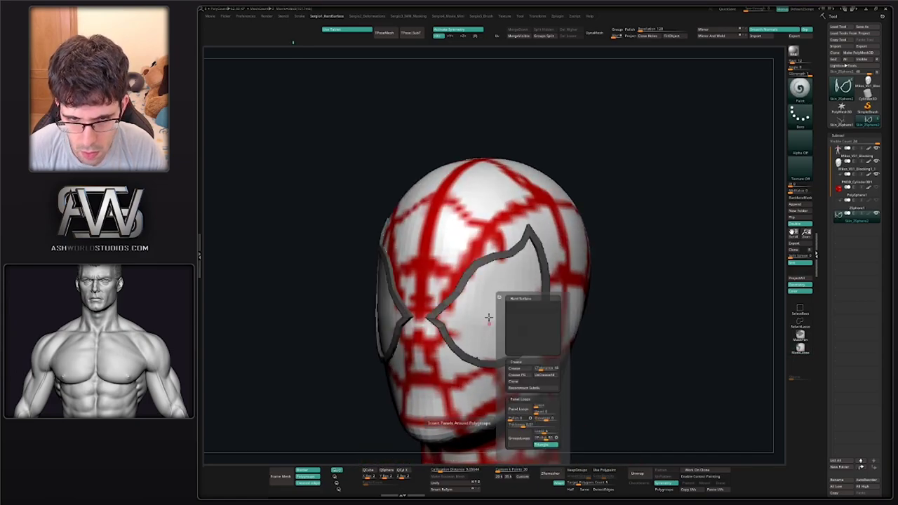
pyautogui.press('f')
pyautogui.moveTo(534, 220); pyautogui.dragTo(538, 297, button='right')
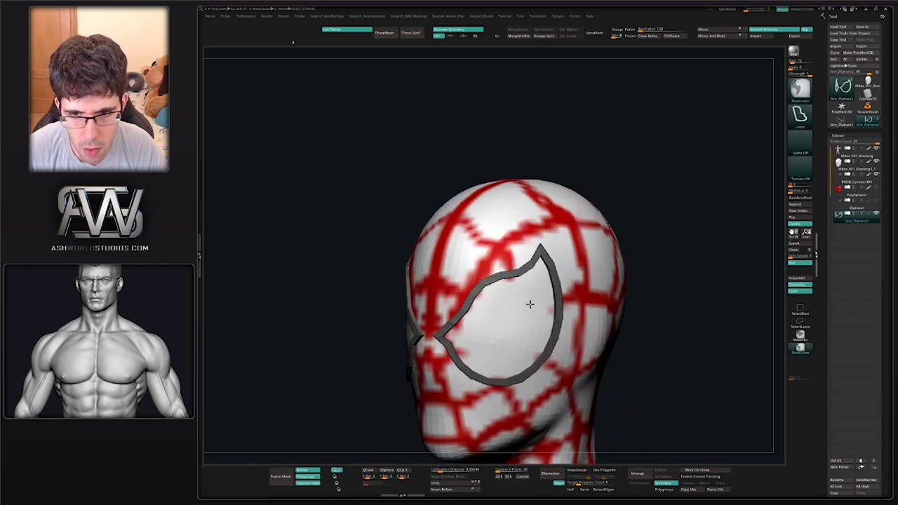
pyautogui.moveTo(528, 283)
pyautogui.mouseDown(button='right')
pyautogui.moveTo(537, 296)
pyautogui.moveTo(532, 260)
pyautogui.moveTo(539, 322)
pyautogui.mouseUp(button='right')
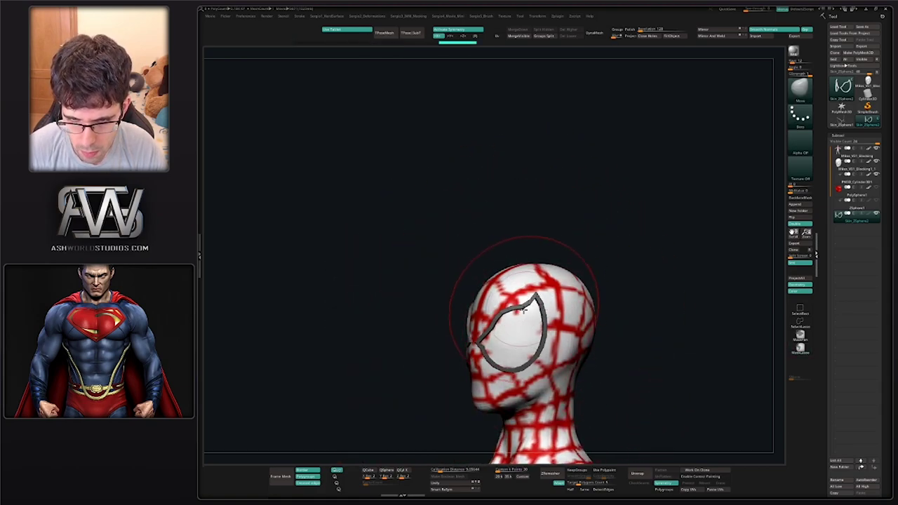
pyautogui.moveTo(520, 317); pyautogui.dragTo(491, 351, button='right')
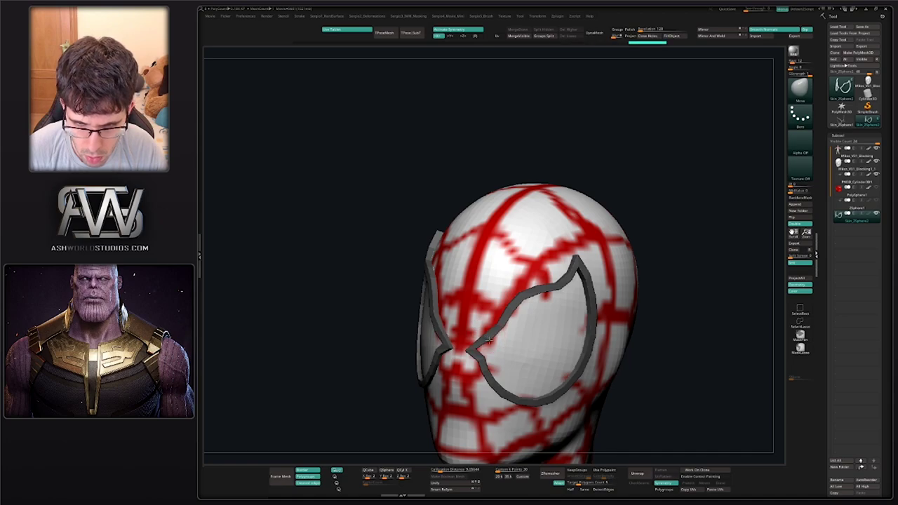
pyautogui.moveTo(484, 339)
pyautogui.mouseDown(button='right')
pyautogui.moveTo(520, 267)
pyautogui.moveTo(571, 214)
pyautogui.mouseUp(button='right')
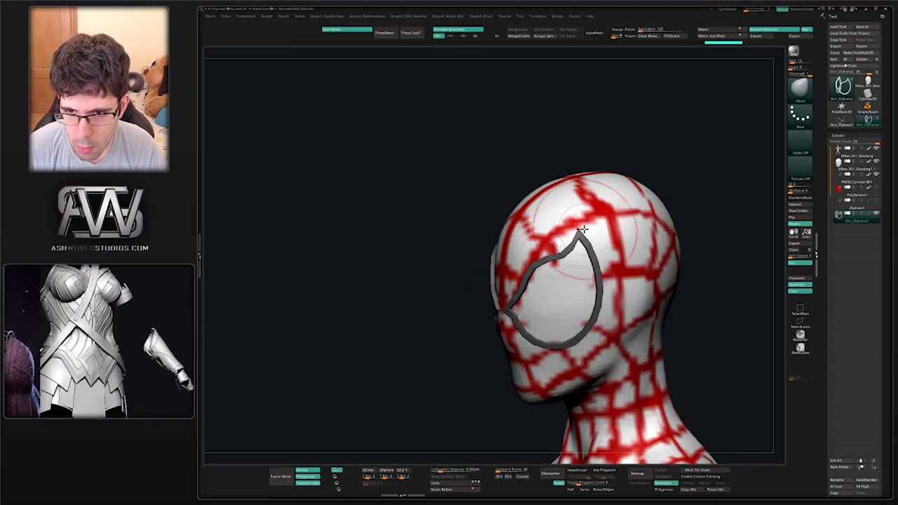
pyautogui.keyDown('ctrl'); pyautogui.moveTo(582, 253); pyautogui.dragTo(578, 261, button='right'); pyautogui.keyUp('ctrl')
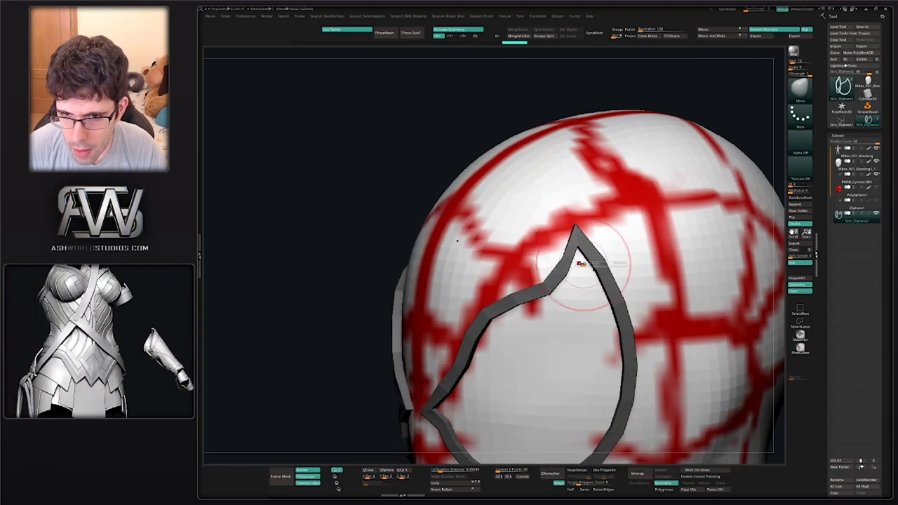
pyautogui.keyDown('ctrl'); pyautogui.keyDown('shift'); pyautogui.click(578, 260); pyautogui.keyUp('shift'); pyautogui.keyUp('ctrl')
pyautogui.hotkey('ctrl', 'z')
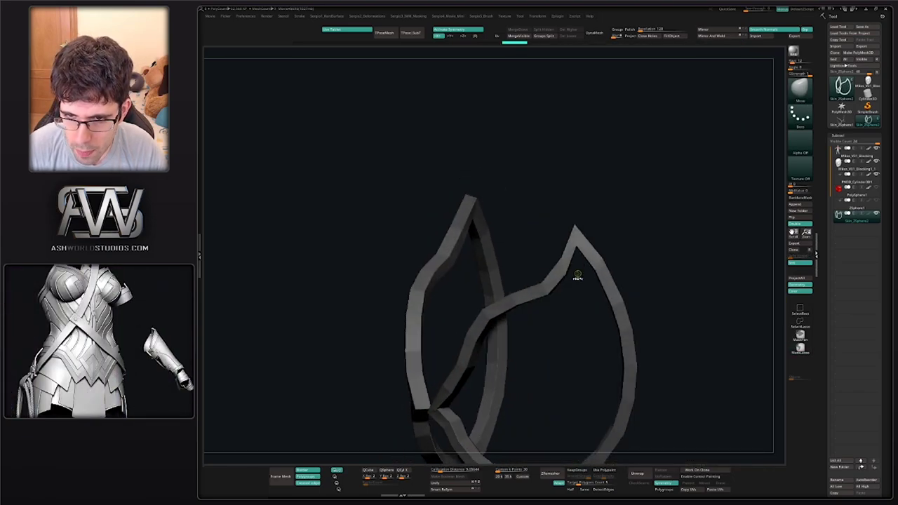
pyautogui.press('b')
pyautogui.press('m')
pyautogui.press('v')
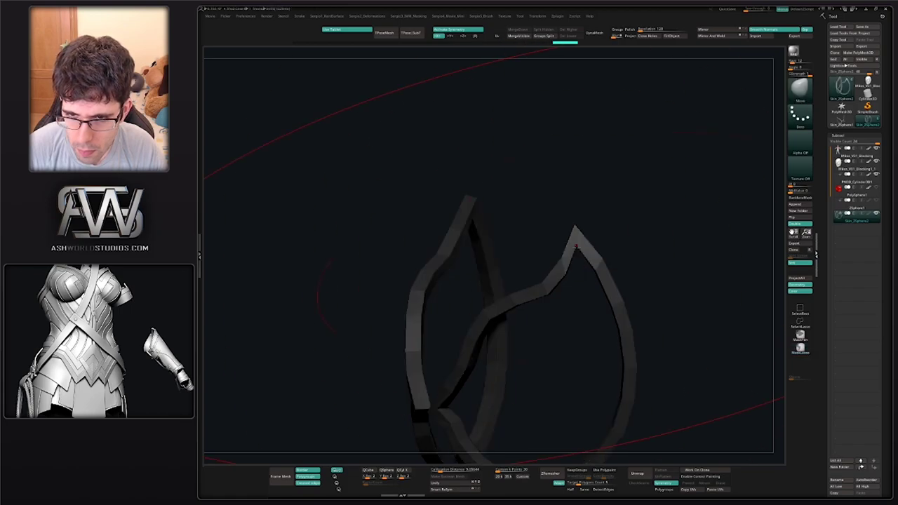
pyautogui.moveTo(580, 256); pyautogui.dragTo(590, 256)
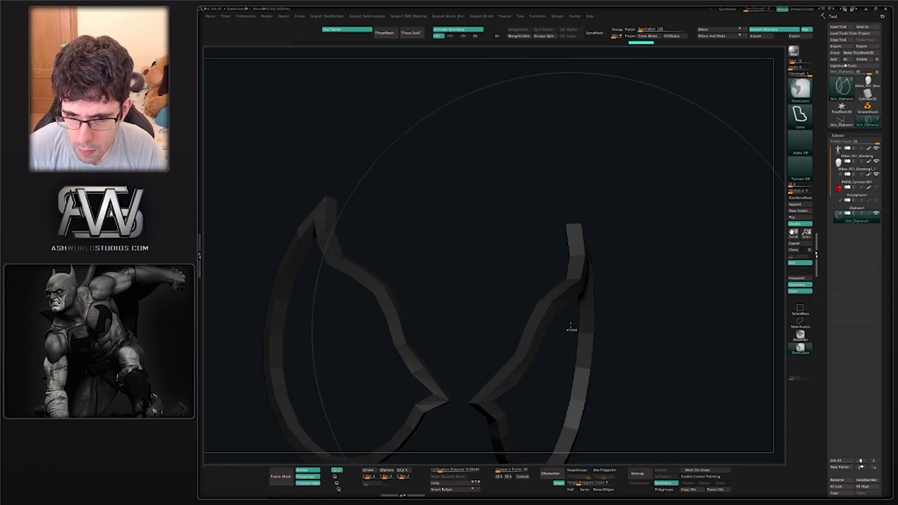
pyautogui.moveTo(571, 330)
pyautogui.keyDown('alt'); pyautogui.mouseDown()
pyautogui.moveTo(545, 284)
pyautogui.moveTo(583, 273)
pyautogui.mouseUp(); pyautogui.keyUp('alt')
# Insert an edge loop with ZModeler and pull the lens outlines' inner corners into shape
pyautogui.press('b')
pyautogui.press('z')
pyautogui.press('m')
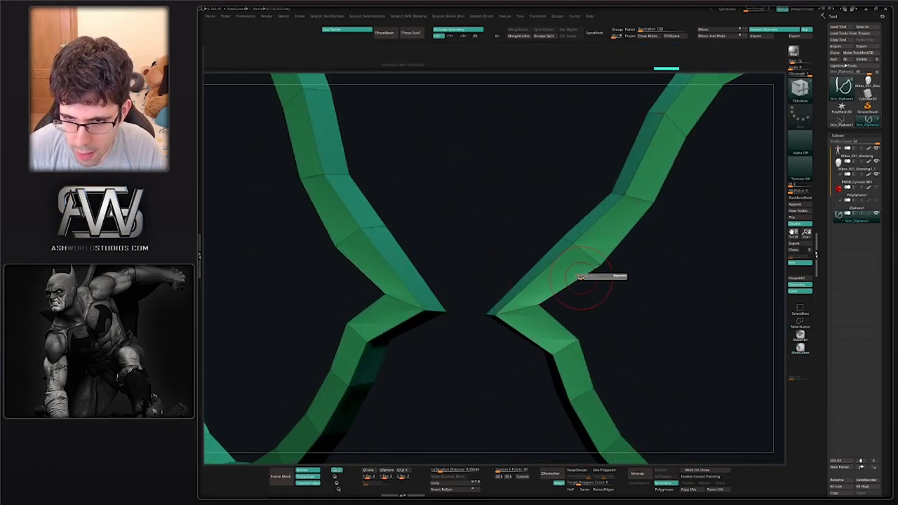
pyautogui.press('space')
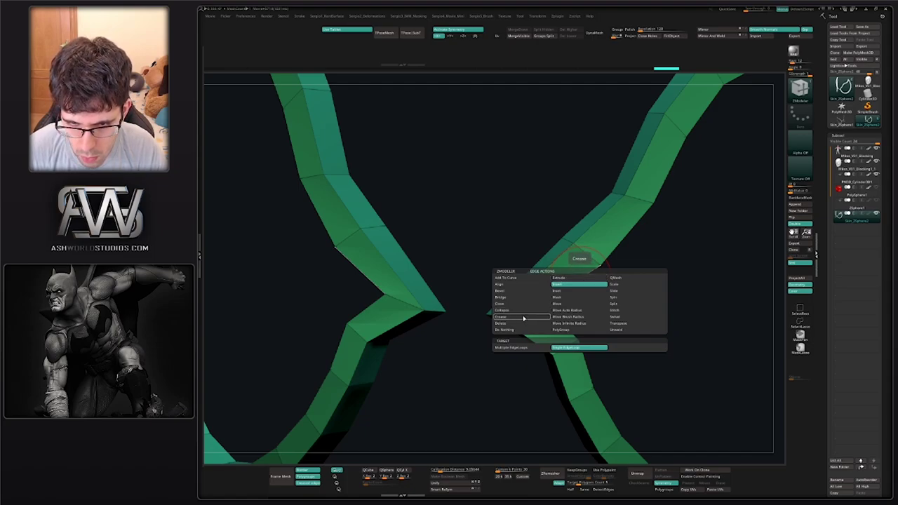
pyautogui.click(569, 287)
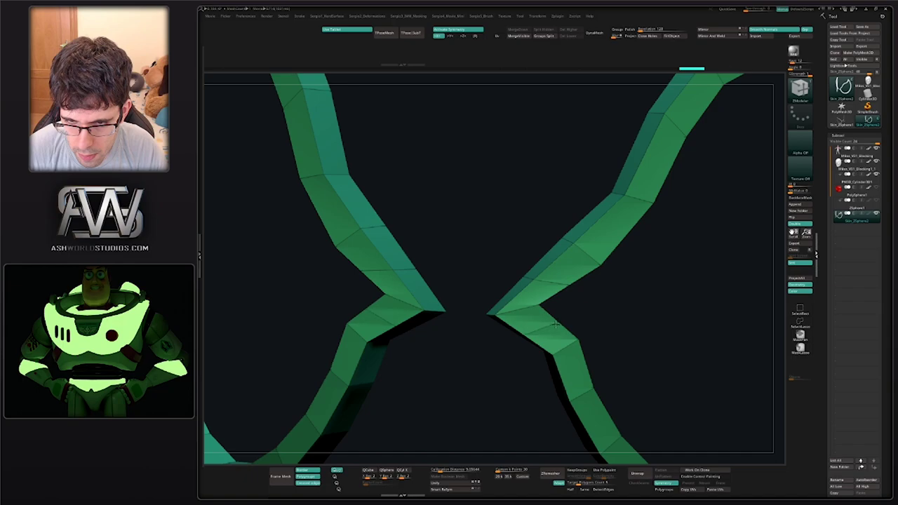
pyautogui.press('f')
pyautogui.moveTo(554, 324); pyautogui.dragTo(531, 309)
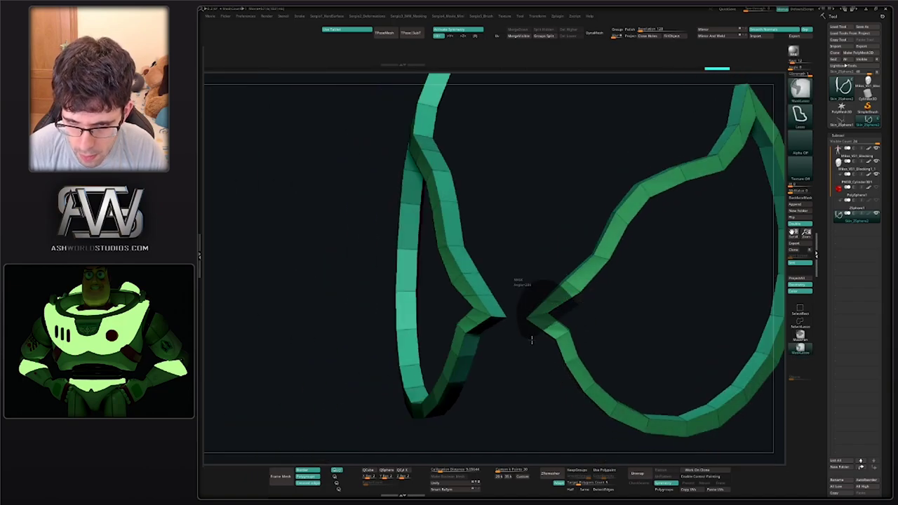
pyautogui.keyDown('ctrl'); pyautogui.keyDown('shift'); pyautogui.click(576, 314); pyautogui.keyUp('shift'); pyautogui.keyUp('ctrl')
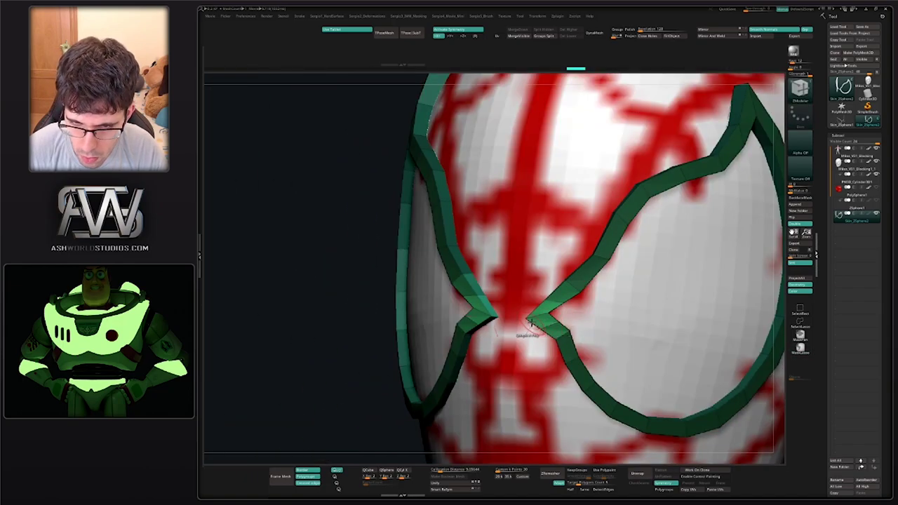
pyautogui.moveTo(529, 324); pyautogui.dragTo(550, 286)
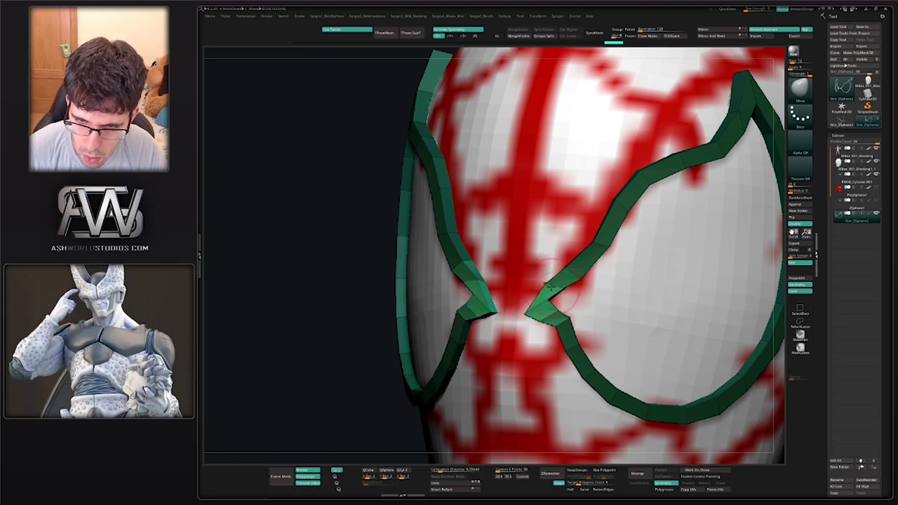
# Hide the head and inspect the lens outlines from several angles
pyautogui.moveTo(365, 295); pyautogui.dragTo(330, 309)
pyautogui.keyDown('ctrl'); pyautogui.keyDown('shift'); pyautogui.click(529, 302); pyautogui.keyUp('shift'); pyautogui.keyUp('ctrl')
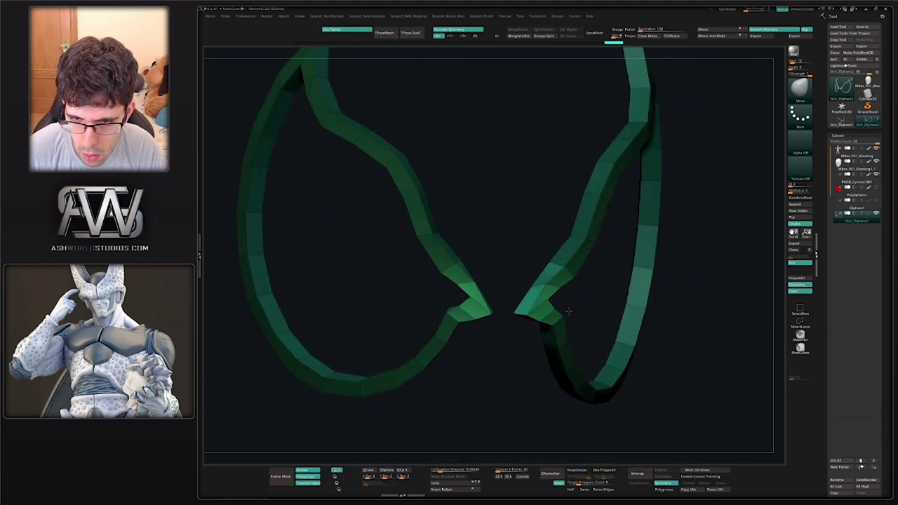
pyautogui.moveTo(702, 295)
pyautogui.mouseDown()
pyautogui.moveTo(553, 285)
pyautogui.moveTo(651, 300)
pyautogui.moveTo(661, 287)
pyautogui.moveTo(637, 296)
pyautogui.mouseUp()
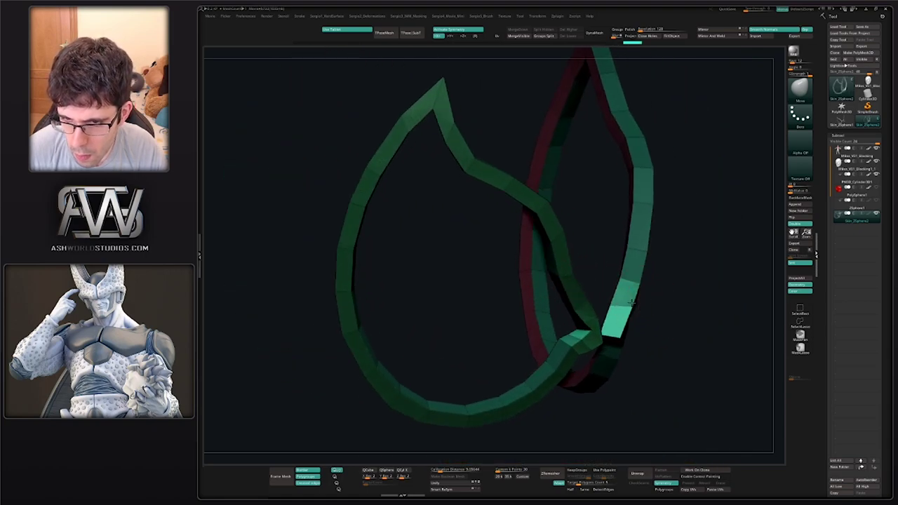
pyautogui.moveTo(660, 302)
pyautogui.mouseDown()
pyautogui.moveTo(615, 287)
pyautogui.moveTo(632, 319)
pyautogui.moveTo(687, 321)
pyautogui.mouseUp()
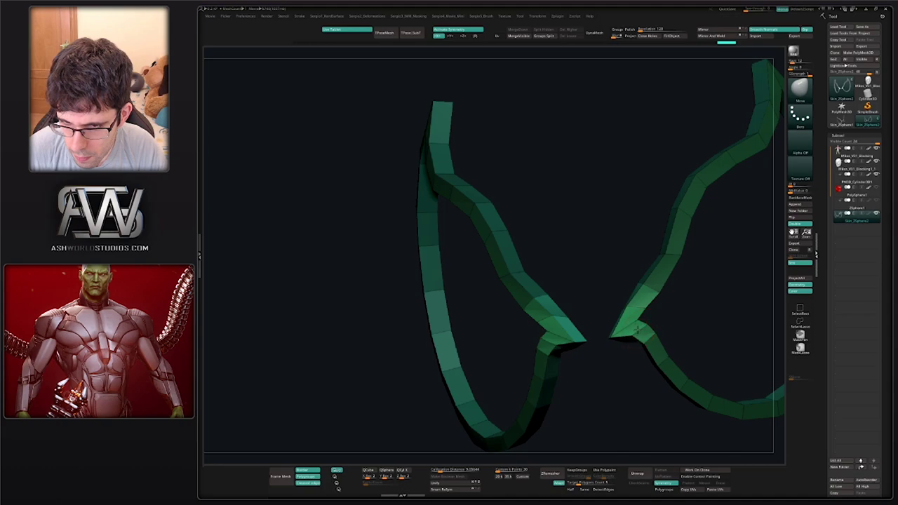
pyautogui.moveTo(657, 335)
pyautogui.keyDown('alt'); pyautogui.mouseDown()
pyautogui.moveTo(631, 286)
pyautogui.moveTo(591, 292)
pyautogui.moveTo(637, 287)
pyautogui.moveTo(601, 329)
pyautogui.moveTo(611, 306)
pyautogui.mouseUp(); pyautogui.keyUp('alt')
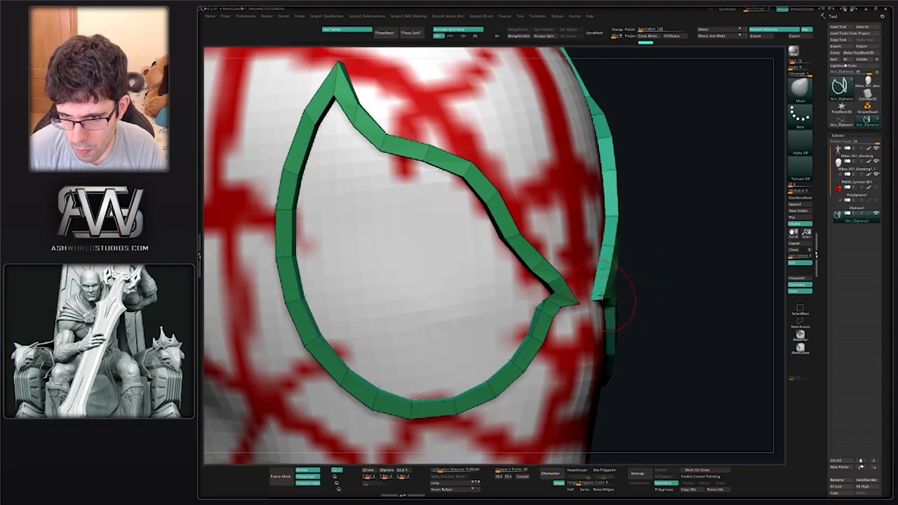
# Thicken the right lens outline with Panel Loops and show the full head again
pyautogui.press('f')
pyautogui.hotkey('ctrl', 'shift', 'f')
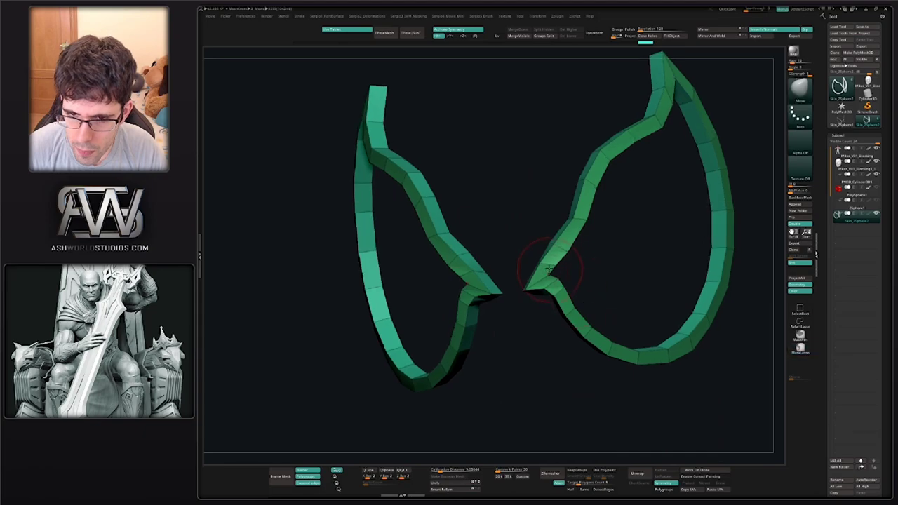
pyautogui.hotkey('ctrl', 'shift')
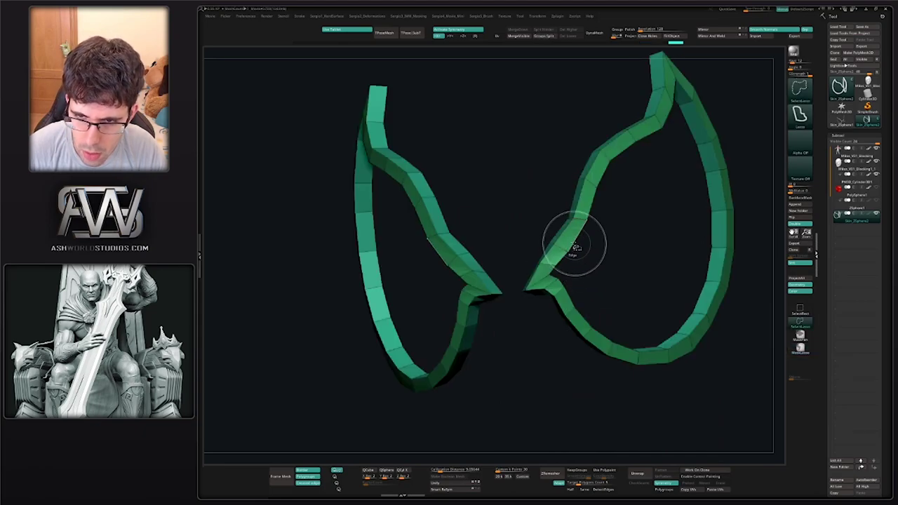
pyautogui.keyDown('ctrl'); pyautogui.keyDown('shift'); pyautogui.click(575, 247); pyautogui.keyUp('shift'); pyautogui.keyUp('ctrl')
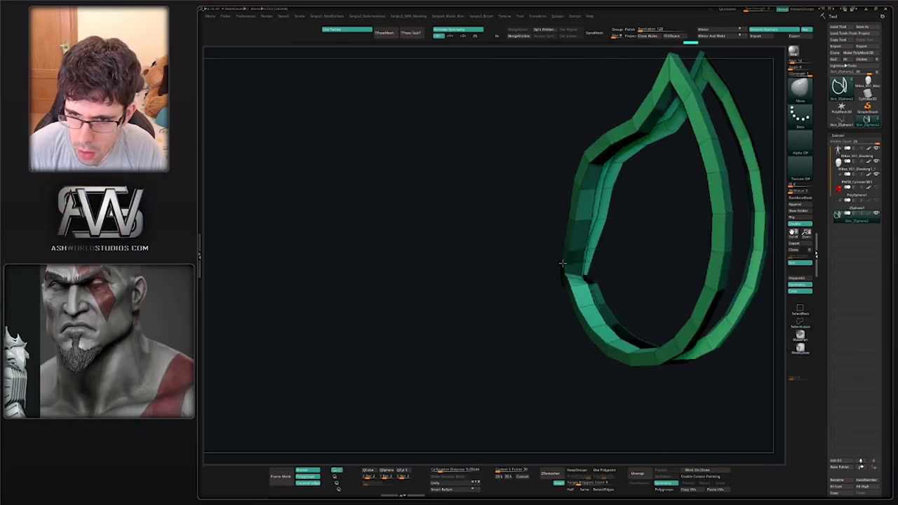
pyautogui.moveTo(562, 263); pyautogui.dragTo(578, 256)
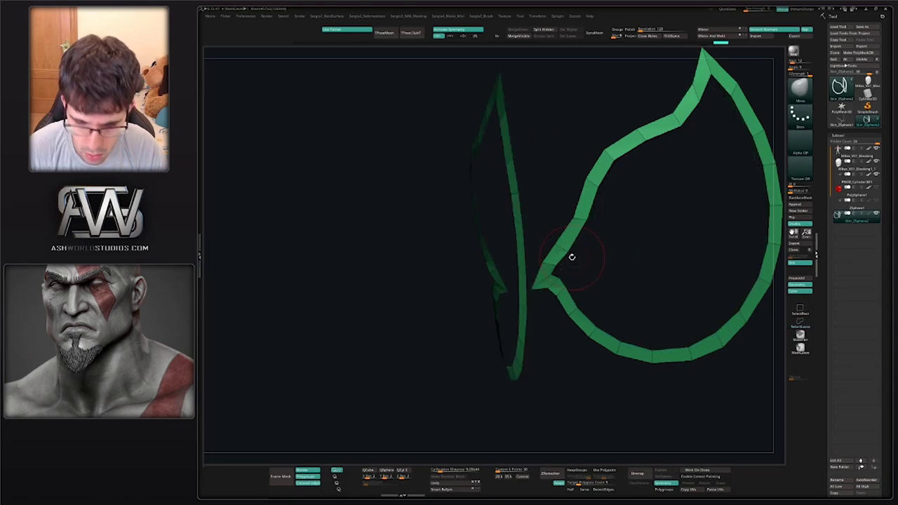
pyautogui.press('space')
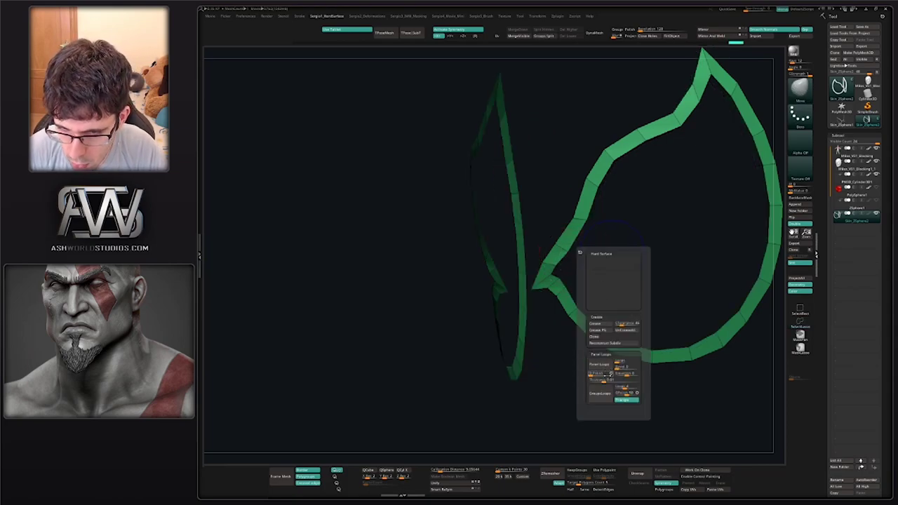
pyautogui.click(600, 364)
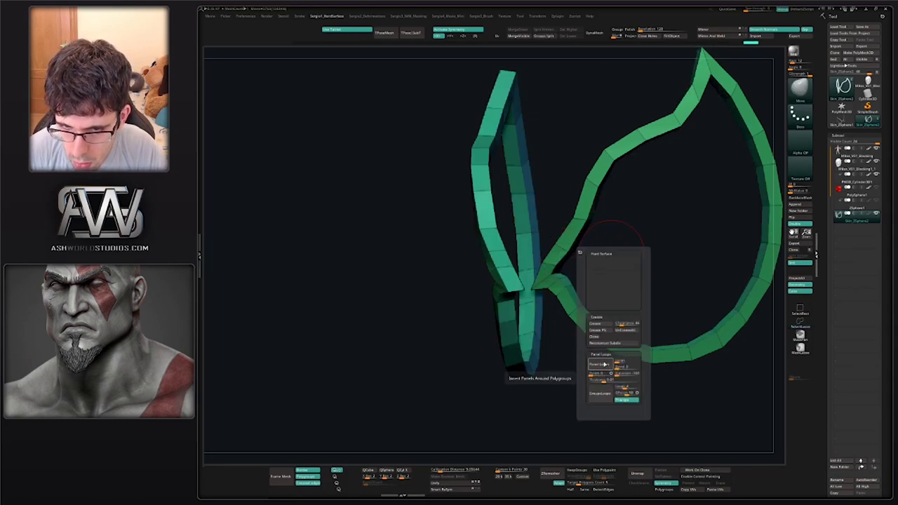
pyautogui.keyDown('ctrl'); pyautogui.keyDown('shift'); pyautogui.click(490, 367); pyautogui.keyUp('shift'); pyautogui.keyUp('ctrl')
pyautogui.moveTo(573, 343)
pyautogui.mouseDown(button='right')
pyautogui.moveTo(609, 285)
pyautogui.moveTo(577, 311)
pyautogui.moveTo(598, 320)
pyautogui.moveTo(575, 302)
pyautogui.moveTo(518, 290)
pyautogui.moveTo(530, 223)
pyautogui.moveTo(516, 281)
pyautogui.moveTo(499, 267)
pyautogui.mouseUp(button='right')
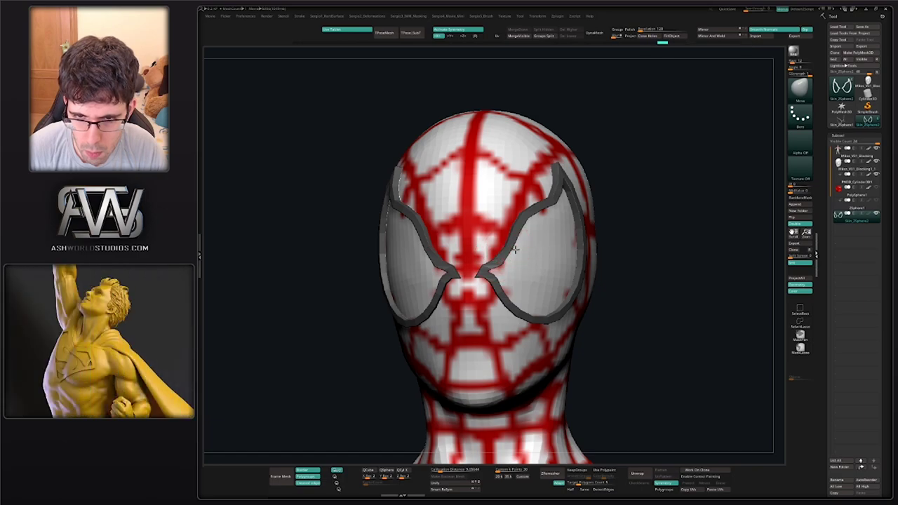
# Restore the full head view and isolate the head mesh by itself
pyautogui.moveTo(513, 252); pyautogui.dragTo(484, 254, button='right')
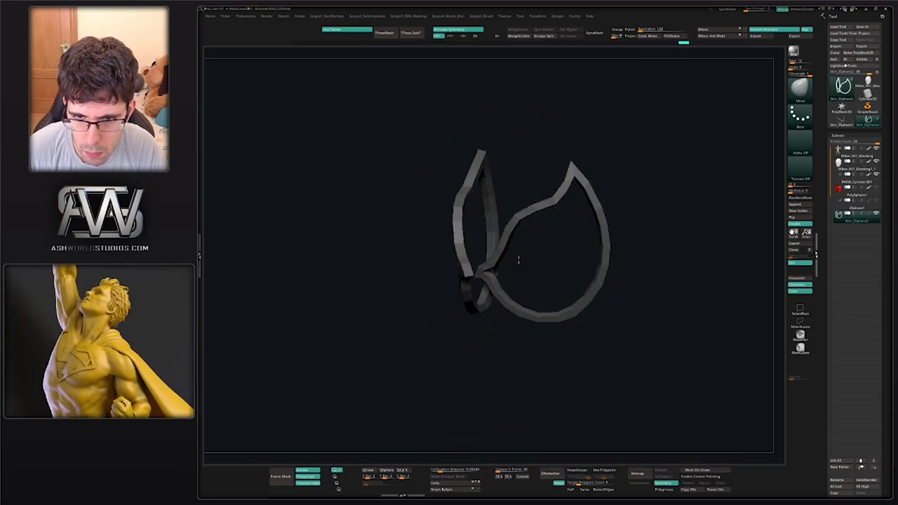
pyautogui.keyDown('ctrl'); pyautogui.click(530, 254); pyautogui.keyUp('ctrl')
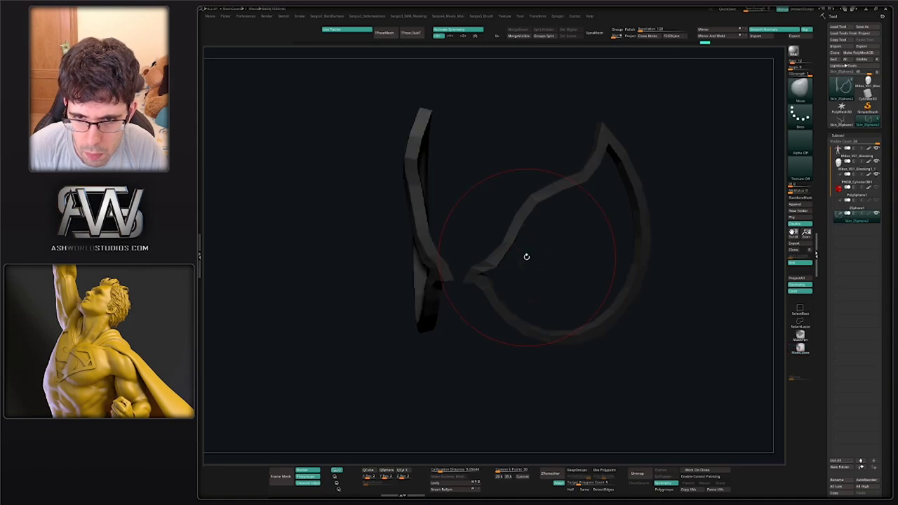
pyautogui.keyDown('ctrl'); pyautogui.click(519, 256); pyautogui.keyUp('ctrl')
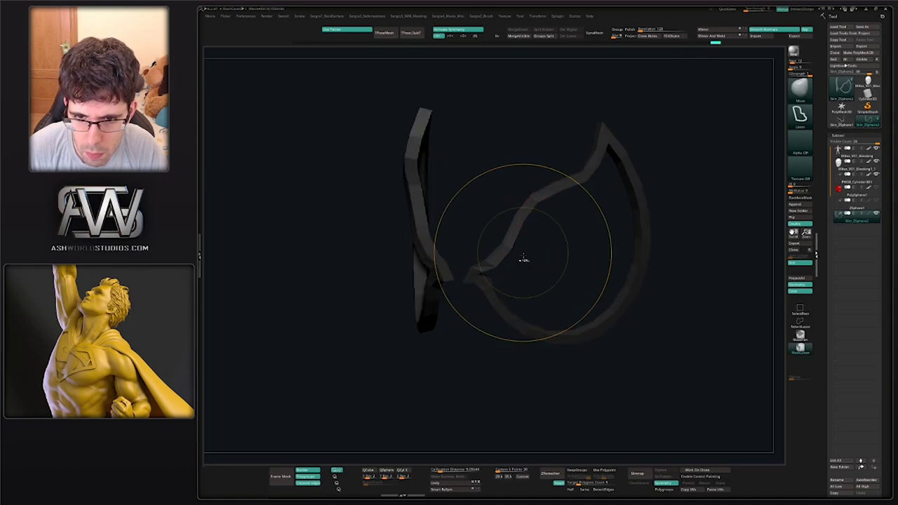
pyautogui.keyDown('ctrl'); pyautogui.keyDown('shift'); pyautogui.click(509, 269); pyautogui.keyUp('shift'); pyautogui.keyUp('ctrl')
pyautogui.moveTo(528, 269)
pyautogui.keyDown('ctrl'); pyautogui.mouseDown(button='right')
pyautogui.moveTo(549, 327)
pyautogui.moveTo(520, 288)
pyautogui.mouseUp(button='right'); pyautogui.keyUp('ctrl')
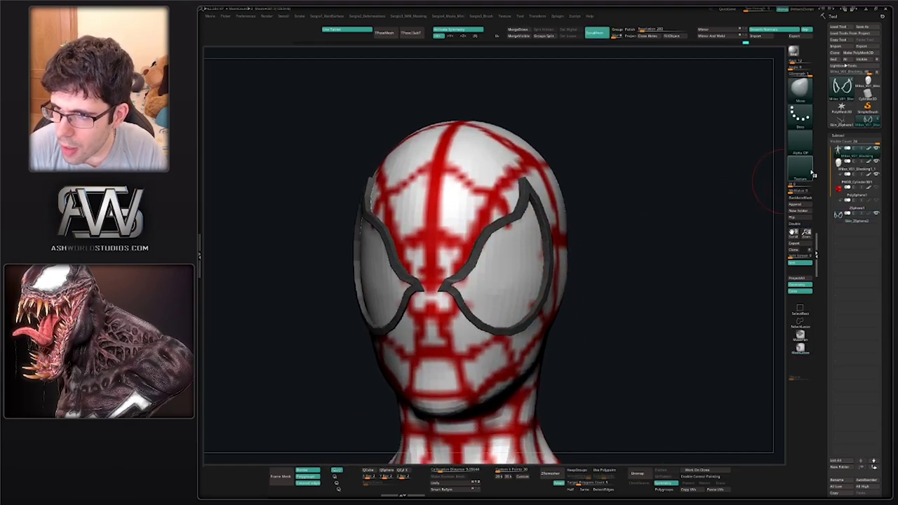
pyautogui.keyDown('ctrl'); pyautogui.keyDown('shift'); pyautogui.click(505, 258); pyautogui.keyUp('shift'); pyautogui.keyUp('ctrl')
pyautogui.moveTo(561, 256); pyautogui.dragTo(517, 274, button='right')
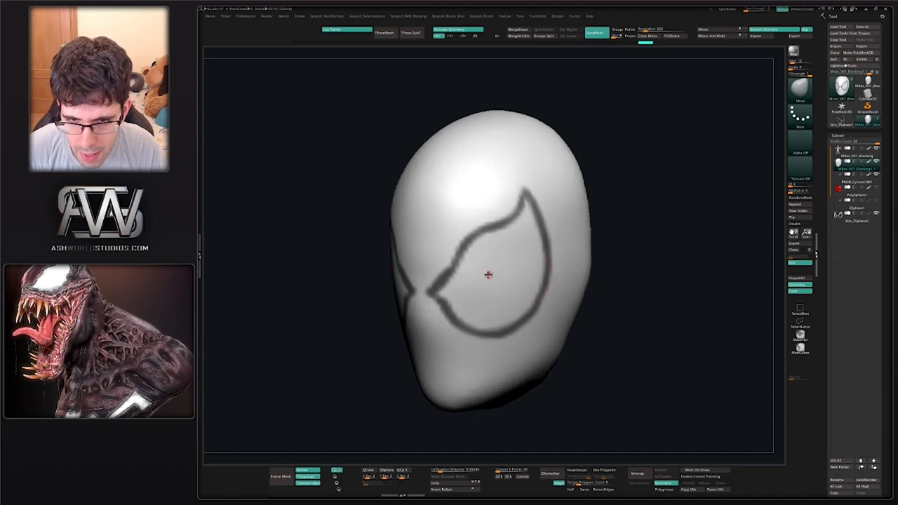
# Mask the head's eye area into its own polygroup and hide everything else
pyautogui.press('f')
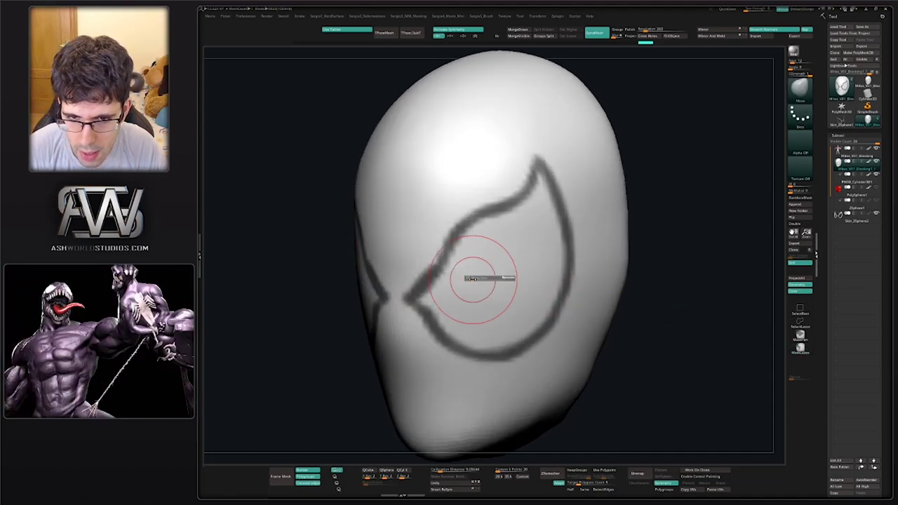
pyautogui.hotkey('shift', 'f')
pyautogui.hotkey('ctrl', 'w')
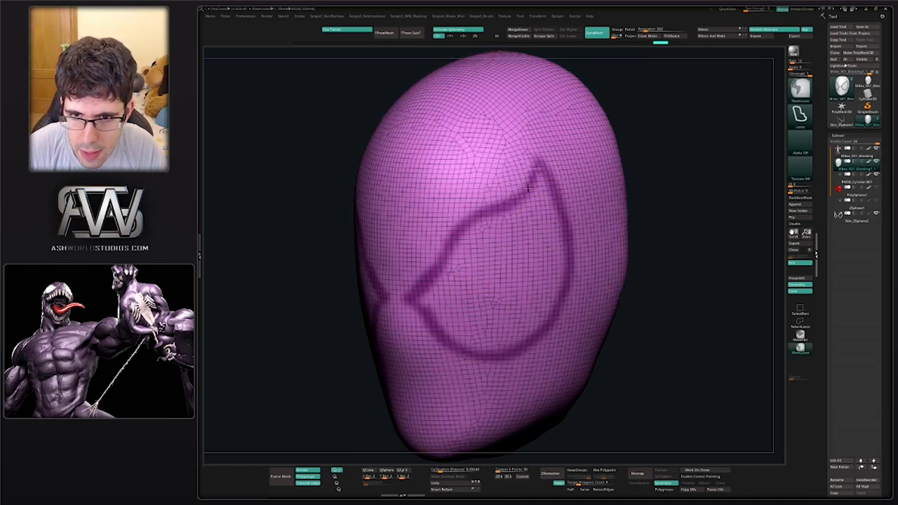
pyautogui.moveTo(462, 226)
pyautogui.keyDown('ctrl'); pyautogui.keyDown('shift'); pyautogui.mouseDown()
pyautogui.moveTo(459, 349)
pyautogui.moveTo(508, 347)
pyautogui.moveTo(550, 326)
pyautogui.moveTo(564, 298)
pyautogui.moveTo(566, 226)
pyautogui.moveTo(554, 203)
pyautogui.mouseUp(); pyautogui.keyUp('shift'); pyautogui.keyUp('ctrl')
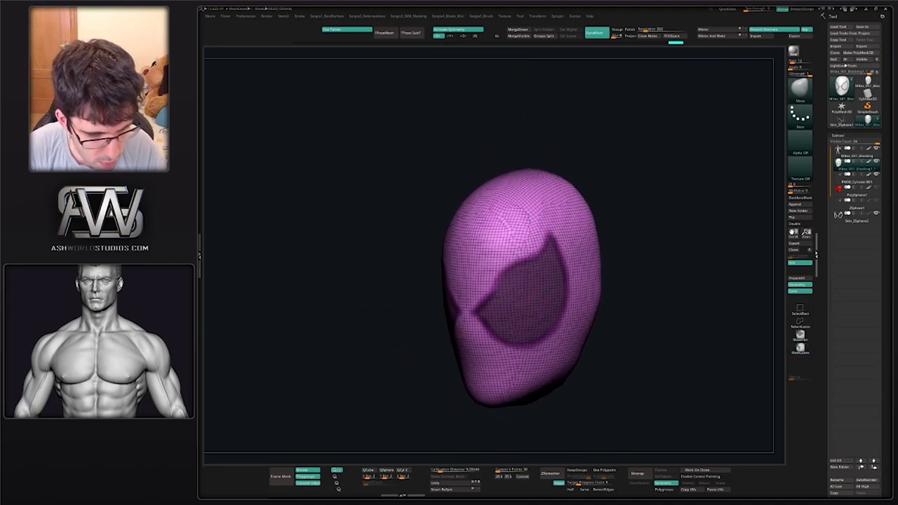
pyautogui.hotkey('ctrl', 'w')
pyautogui.keyDown('ctrl'); pyautogui.keyDown('shift'); pyautogui.click(540, 291); pyautogui.keyUp('shift'); pyautogui.keyUp('ctrl')
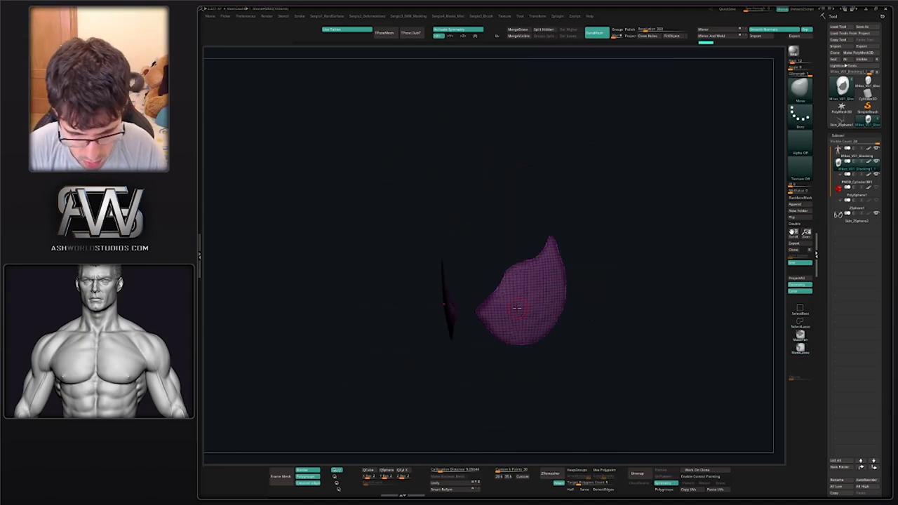
pyautogui.keyDown('ctrl'); pyautogui.click(574, 283); pyautogui.keyUp('ctrl')
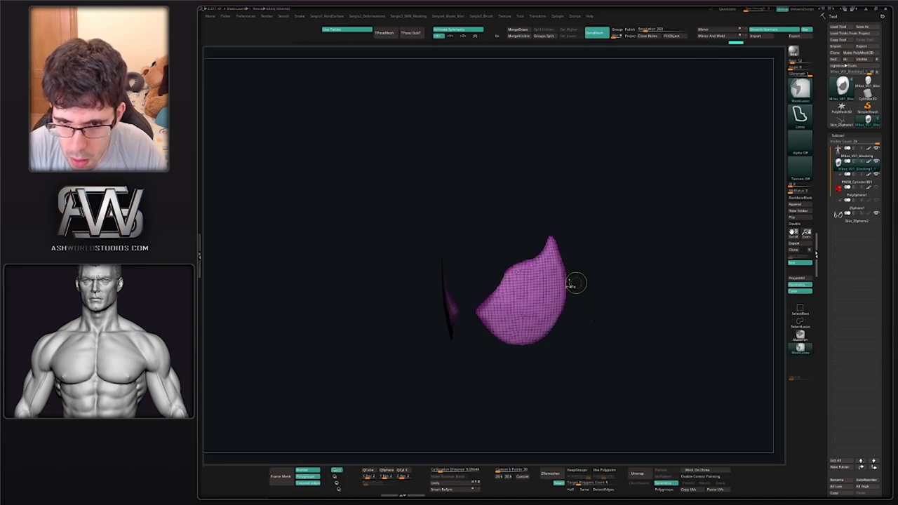
# Face both eye pieces and run ZRemesher to retopologize them into low-poly mesh
pyautogui.moveTo(573, 283); pyautogui.dragTo(537, 266)
pyautogui.press('g')
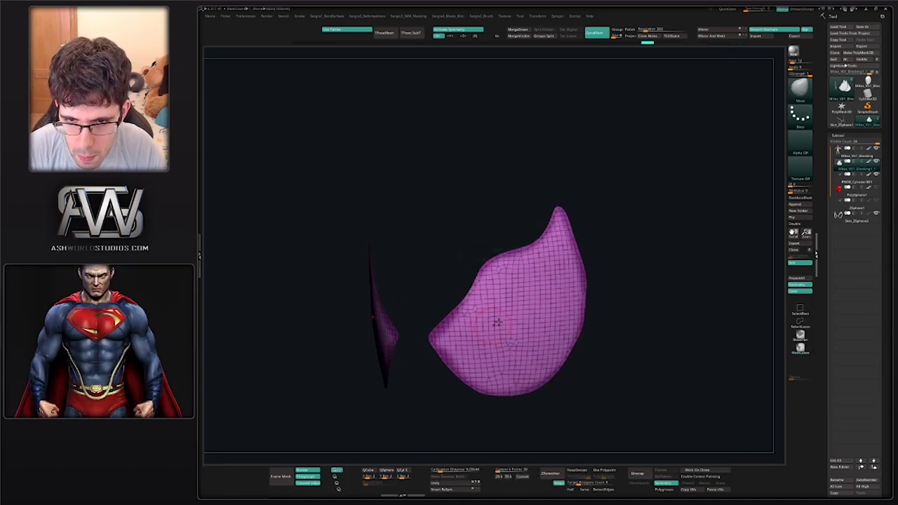
pyautogui.moveTo(553, 284)
pyautogui.mouseDown(button='right')
pyautogui.moveTo(571, 307)
pyautogui.moveTo(574, 411)
pyautogui.mouseUp(button='right')
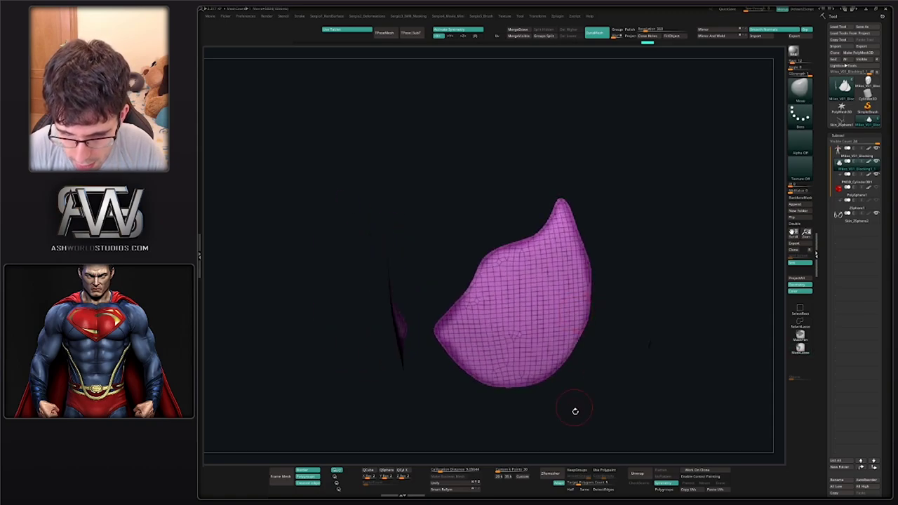
pyautogui.click(555, 475)
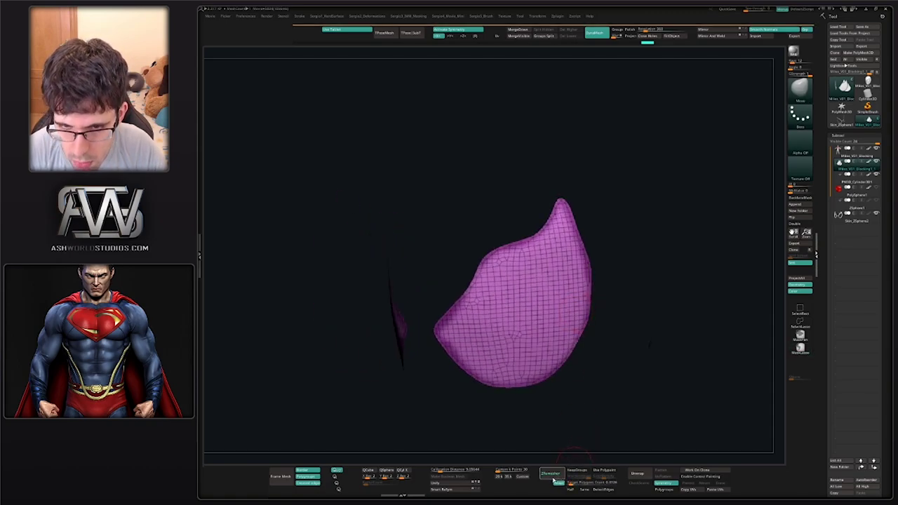
# Apply Panel Loops to give the eye shells rims, redoing it once, and turn off PolyF
pyautogui.moveTo(537, 315); pyautogui.dragTo(561, 340, button='right')
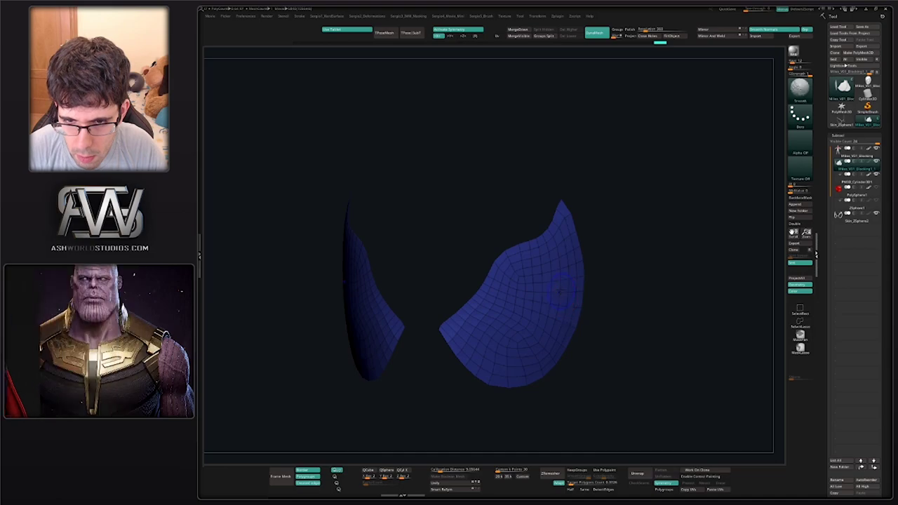
pyautogui.press('space')
pyautogui.hotkey('shift', 'space')
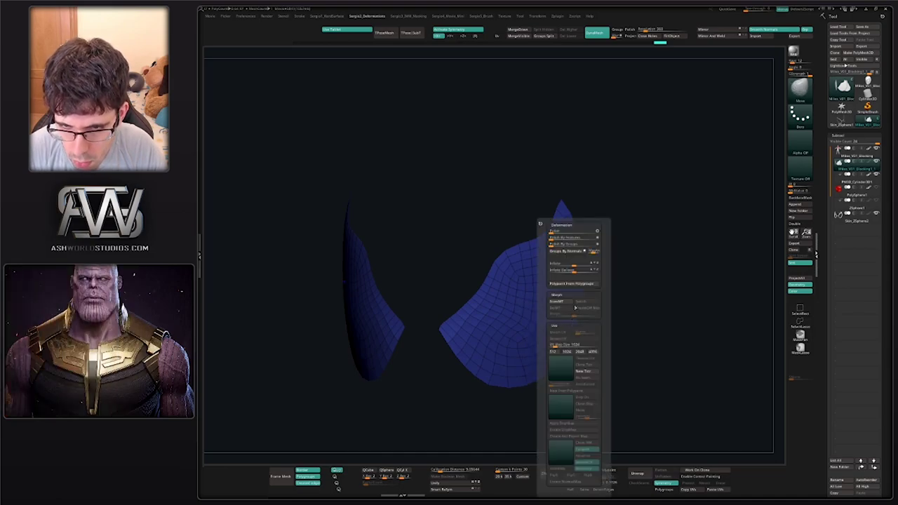
pyautogui.press('space')
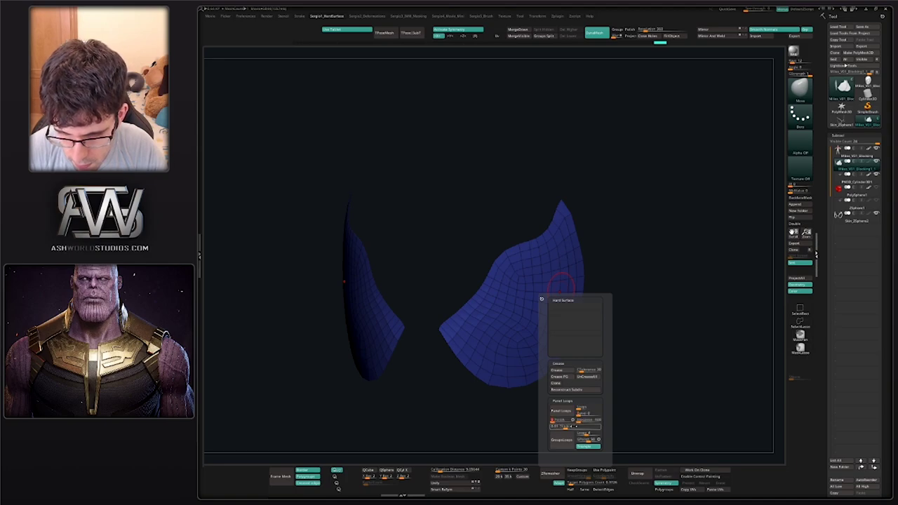
pyautogui.click(561, 411)
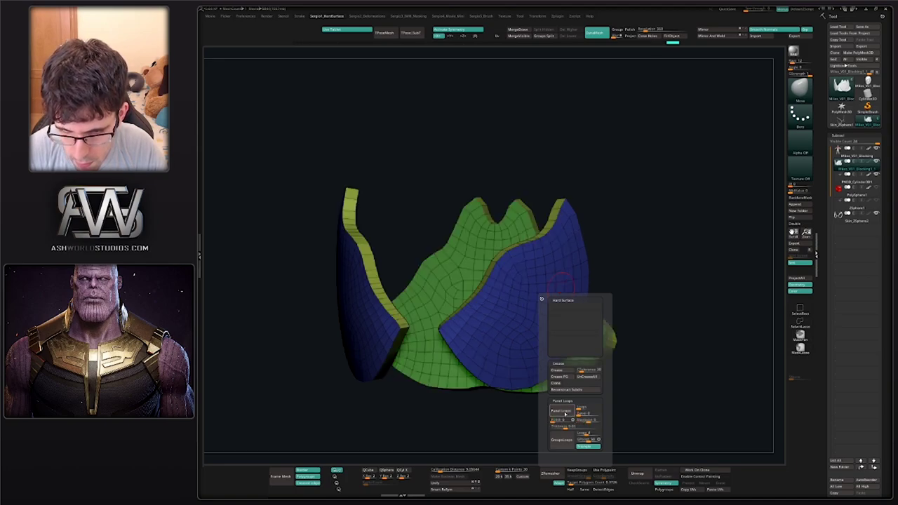
pyautogui.hotkey('ctrl', 'z')
pyautogui.moveTo(605, 304)
pyautogui.mouseDown()
pyautogui.moveTo(625, 297)
pyautogui.moveTo(561, 290)
pyautogui.moveTo(552, 339)
pyautogui.moveTo(490, 345)
pyautogui.moveTo(535, 311)
pyautogui.moveTo(556, 323)
pyautogui.moveTo(557, 348)
pyautogui.moveTo(581, 316)
pyautogui.moveTo(549, 323)
pyautogui.moveTo(544, 294)
pyautogui.moveTo(509, 325)
pyautogui.moveTo(561, 333)
pyautogui.moveTo(571, 317)
pyautogui.moveTo(582, 321)
pyautogui.mouseUp()
pyautogui.press('space')
pyautogui.click(538, 425)
pyautogui.hotkey('shift', 'f')
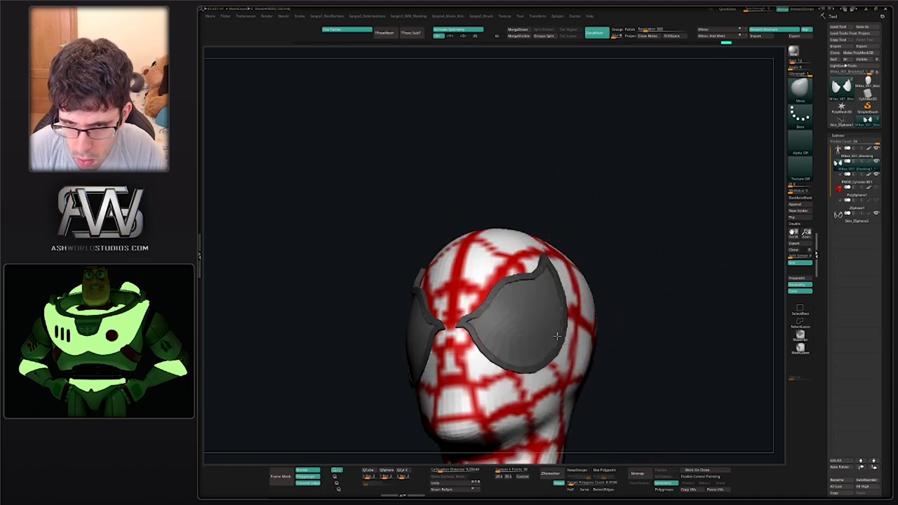
# Orbit around the head to check the lens shells sit in the eye openings
pyautogui.moveTo(571, 280); pyautogui.dragTo(497, 311)
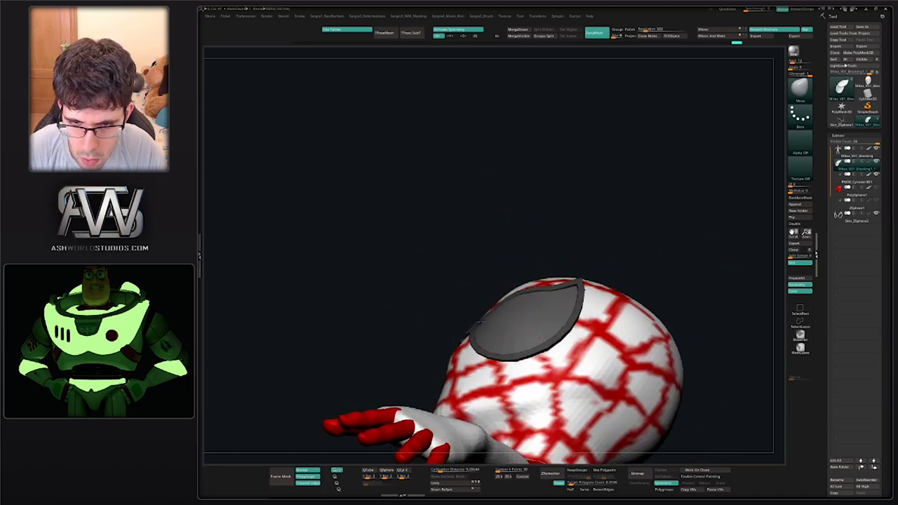
pyautogui.moveTo(429, 316); pyautogui.dragTo(527, 316)
pyautogui.press('space')
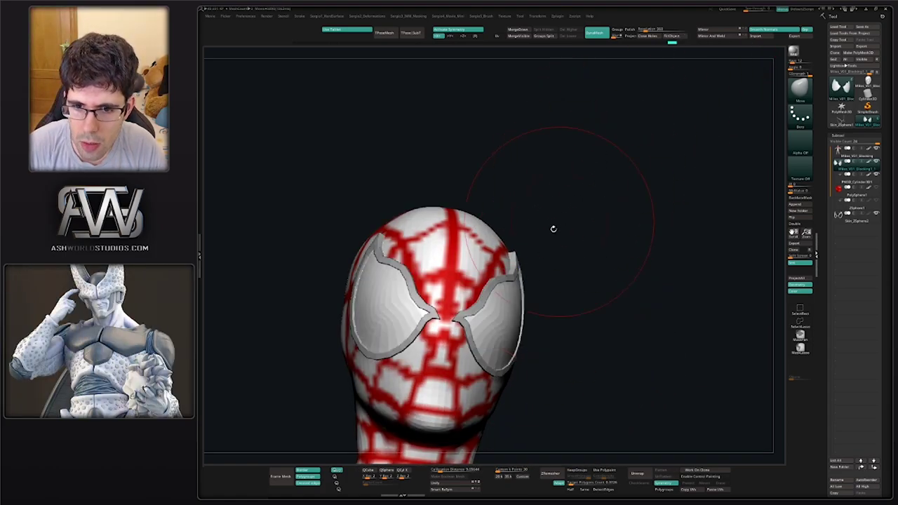
pyautogui.press('space')
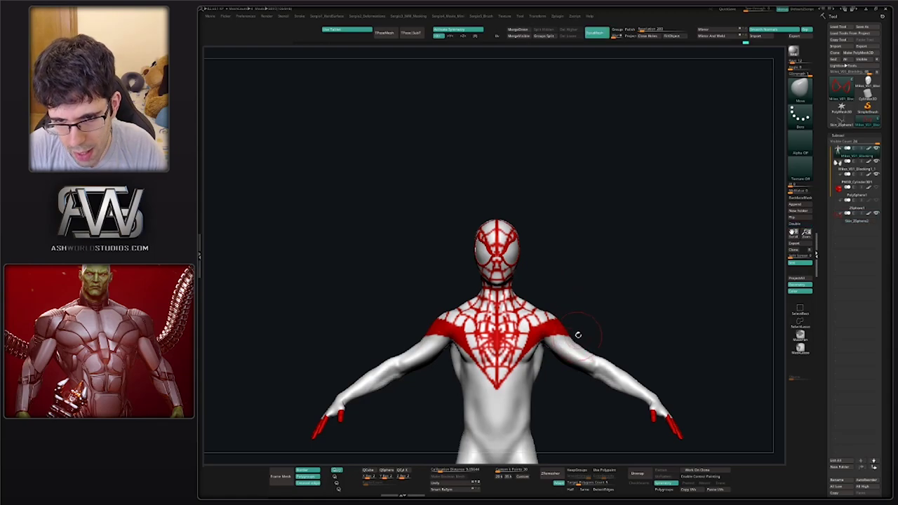
# Open Tool > Masking and start Mask By Polypaint on the figure
pyautogui.moveTo(575, 334)
pyautogui.mouseDown()
pyautogui.moveTo(556, 266)
pyautogui.moveTo(775, 194)
pyautogui.mouseUp()
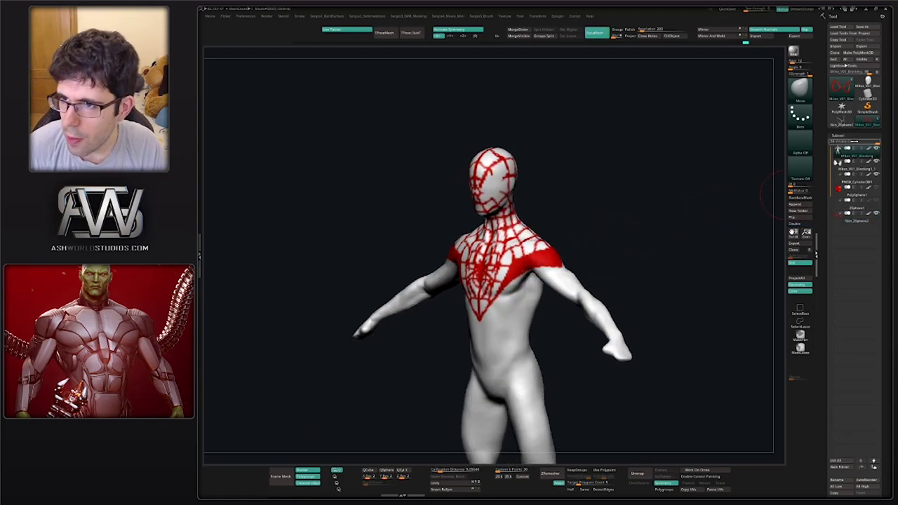
pyautogui.click(841, 134)
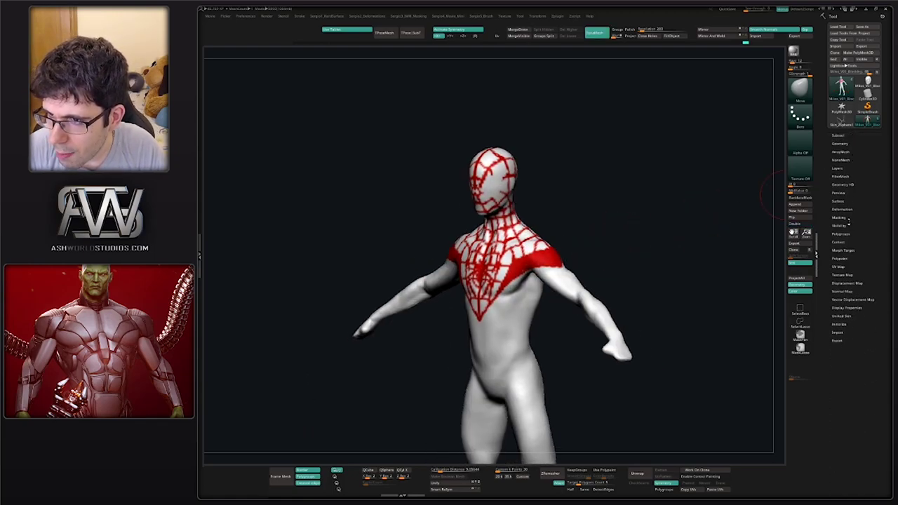
pyautogui.click(842, 217)
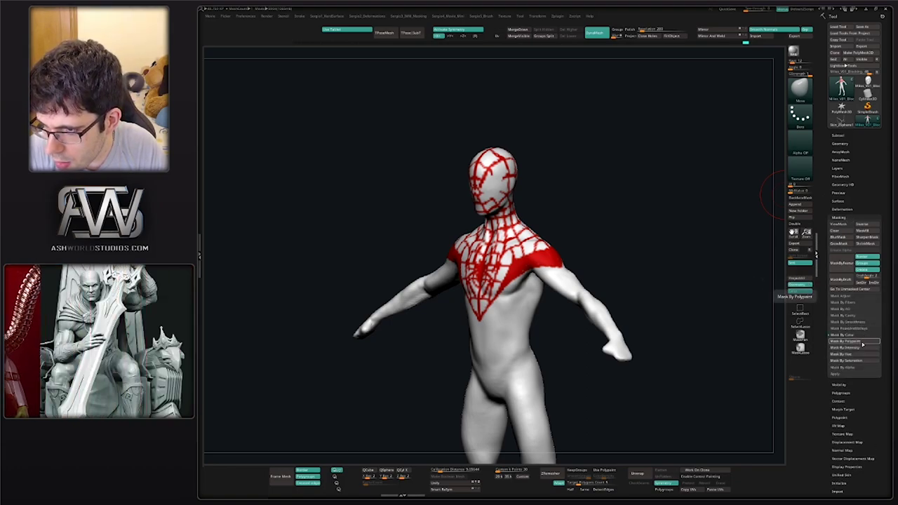
pyautogui.click(855, 341)
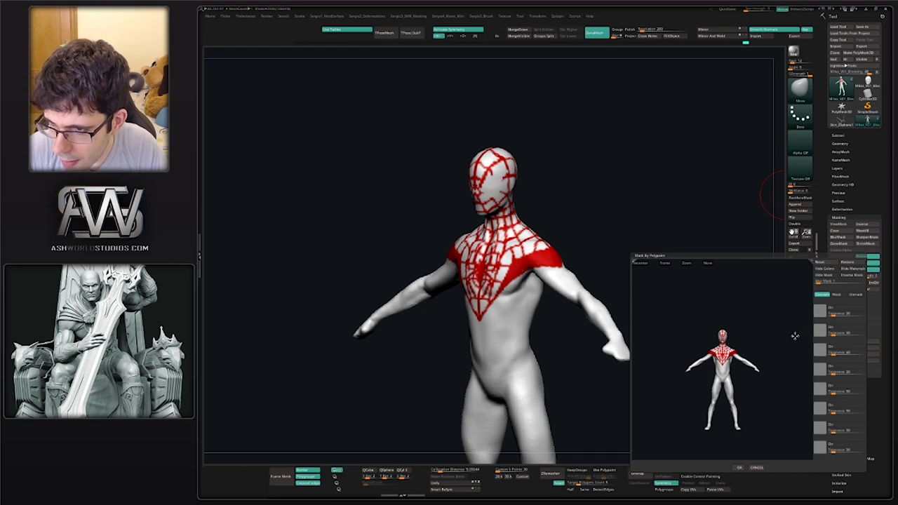
pyautogui.scroll(2, 764, 334)
pyautogui.scroll(2, 757, 334)
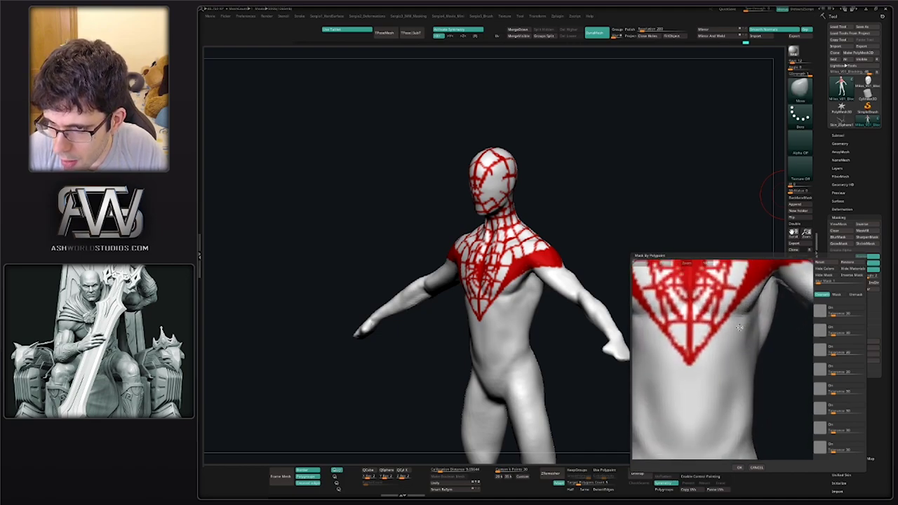
pyautogui.scroll(2, 754, 333)
# Pick the red web colour slot, check the preview, and confirm the mask
pyautogui.moveTo(816, 313); pyautogui.dragTo(740, 324)
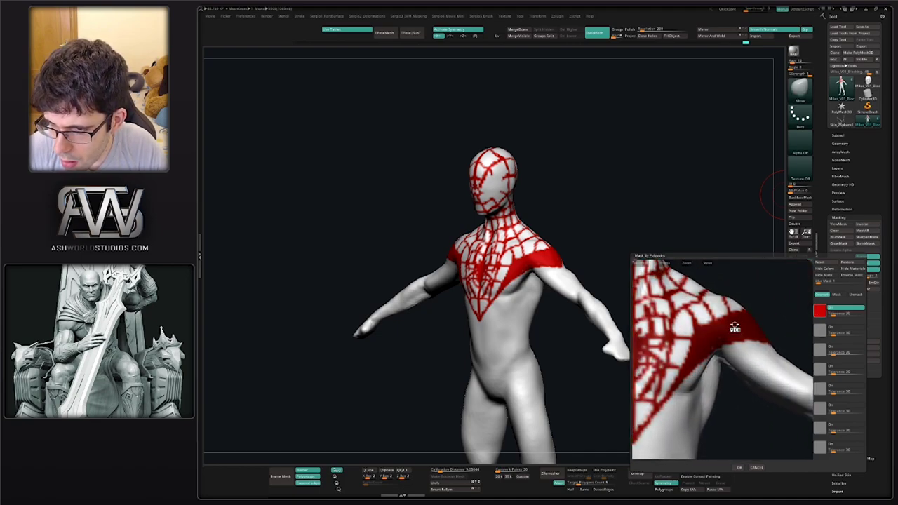
pyautogui.scroll(-5, 736, 353)
pyautogui.scroll(2, 733, 358)
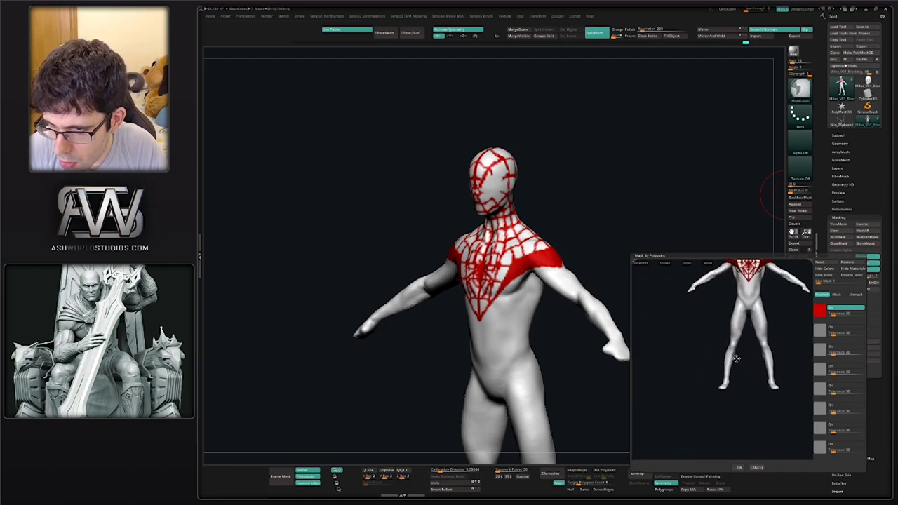
pyautogui.scroll(1, 729, 365)
pyautogui.moveTo(727, 369); pyautogui.dragTo(730, 346)
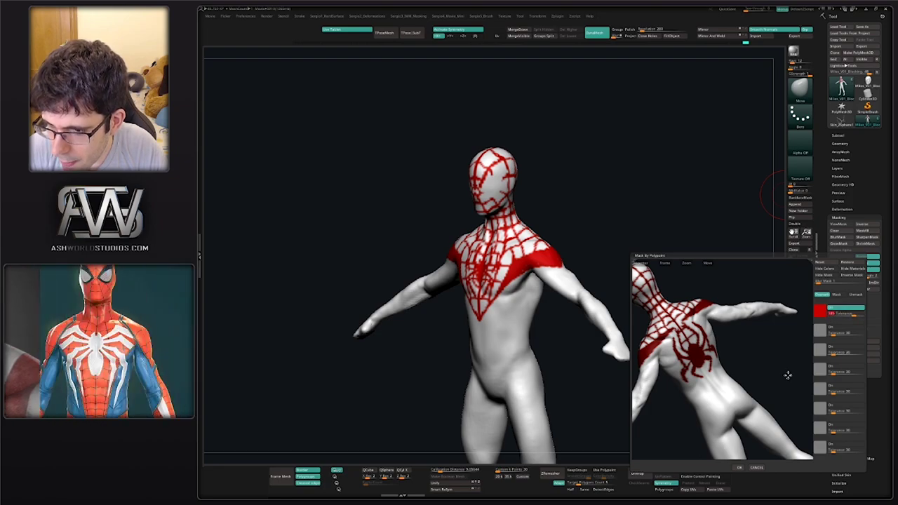
pyautogui.click(732, 468)
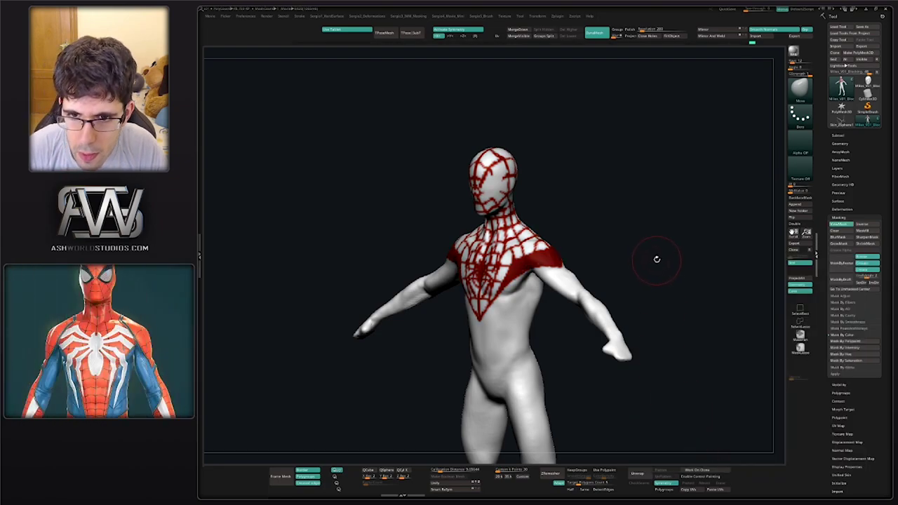
# Invert the mask onto the white body and back onto the red web, then frame the figure front-on
pyautogui.press('space')
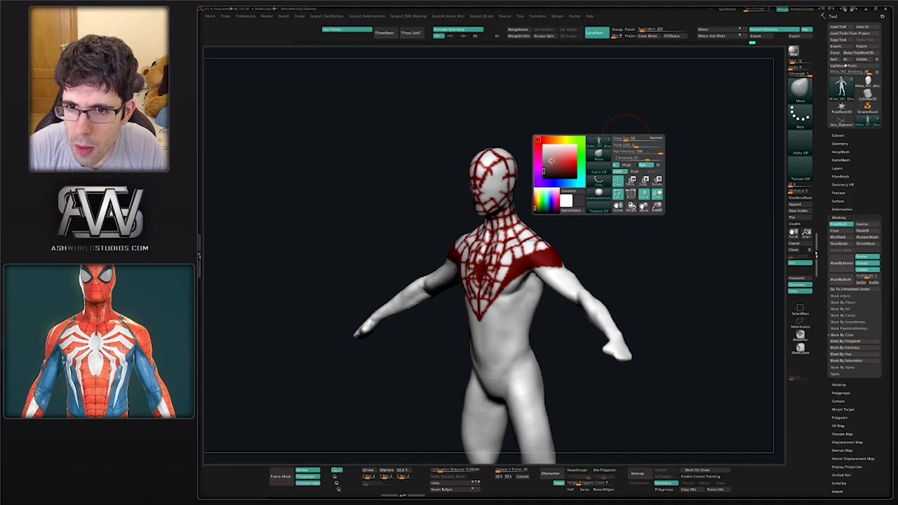
pyautogui.moveTo(626, 127)
pyautogui.mouseDown()
pyautogui.moveTo(617, 151)
pyautogui.moveTo(533, 223)
pyautogui.moveTo(602, 213)
pyautogui.moveTo(582, 217)
pyautogui.moveTo(602, 198)
pyautogui.moveTo(553, 225)
pyautogui.moveTo(549, 307)
pyautogui.mouseUp()
pyautogui.keyDown('ctrl'); pyautogui.click(617, 150); pyautogui.keyUp('ctrl')
pyautogui.press('f')
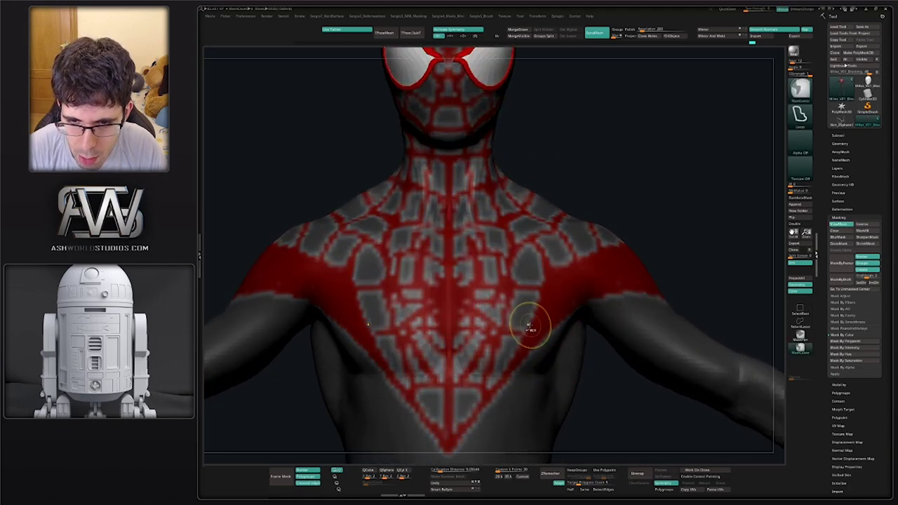
pyautogui.hotkey('ctrl', 'i')
pyautogui.press('f')
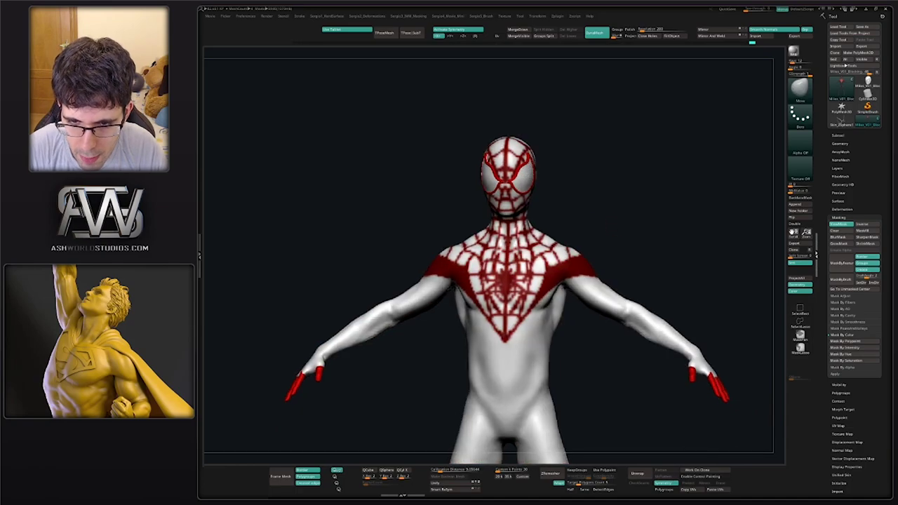
pyautogui.moveTo(600, 218)
pyautogui.keyDown('shift'); pyautogui.mouseDown()
pyautogui.moveTo(613, 240)
pyautogui.moveTo(596, 200)
pyautogui.moveTo(627, 138)
pyautogui.mouseUp(); pyautogui.keyUp('shift')
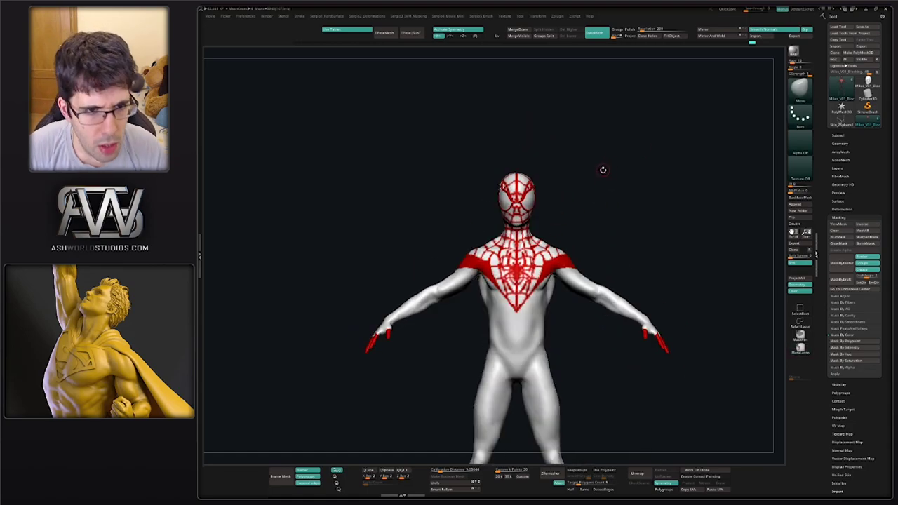
pyautogui.moveTo(603, 181); pyautogui.dragTo(608, 188)
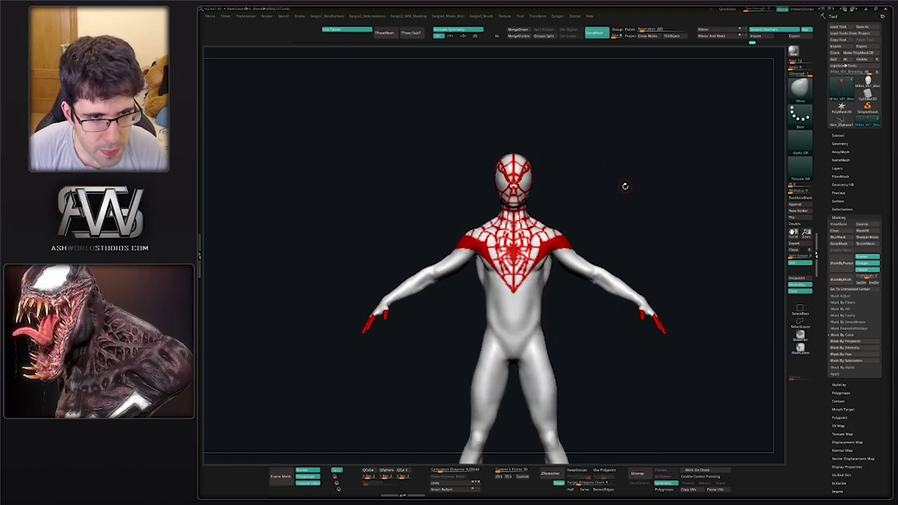
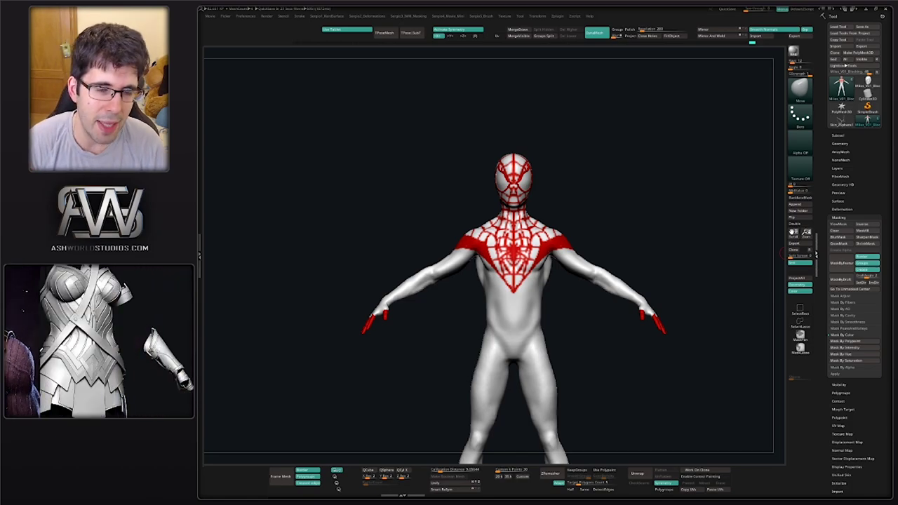
# Select the red eye-outline subtool and orbit to a front view of both eye loops
pyautogui.moveTo(582, 167); pyautogui.dragTo(450, 201)
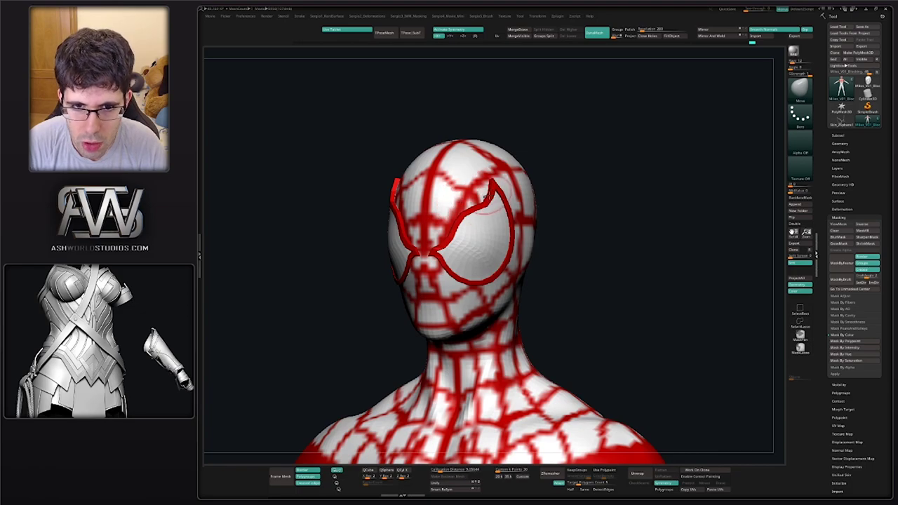
pyautogui.moveTo(484, 196); pyautogui.dragTo(505, 176)
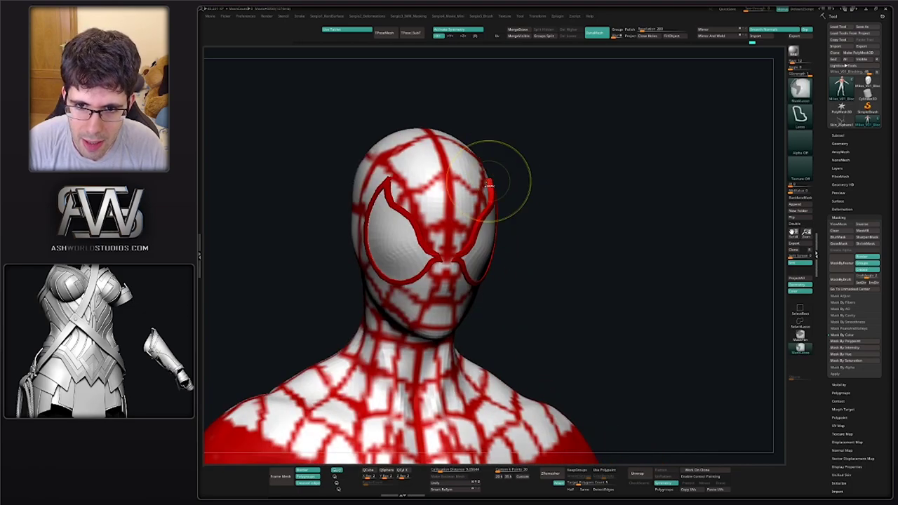
pyautogui.keyDown('ctrl'); pyautogui.keyDown('alt'); pyautogui.click(479, 175); pyautogui.keyUp('alt'); pyautogui.keyUp('ctrl')
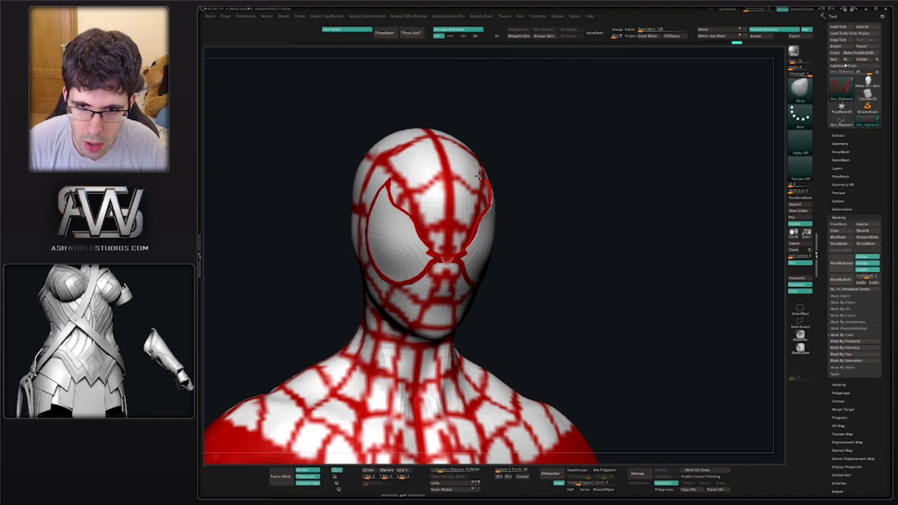
pyautogui.moveTo(517, 192); pyautogui.dragTo(459, 193)
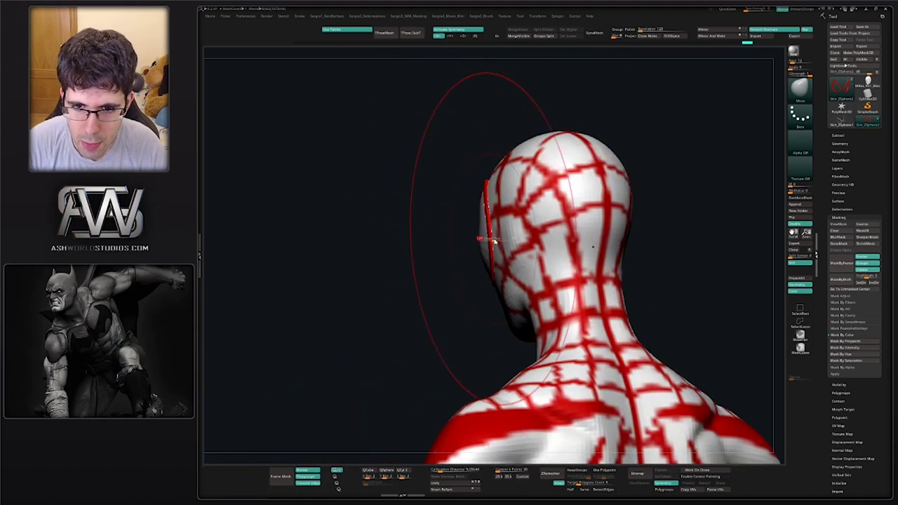
pyautogui.moveTo(493, 240); pyautogui.dragTo(491, 245)
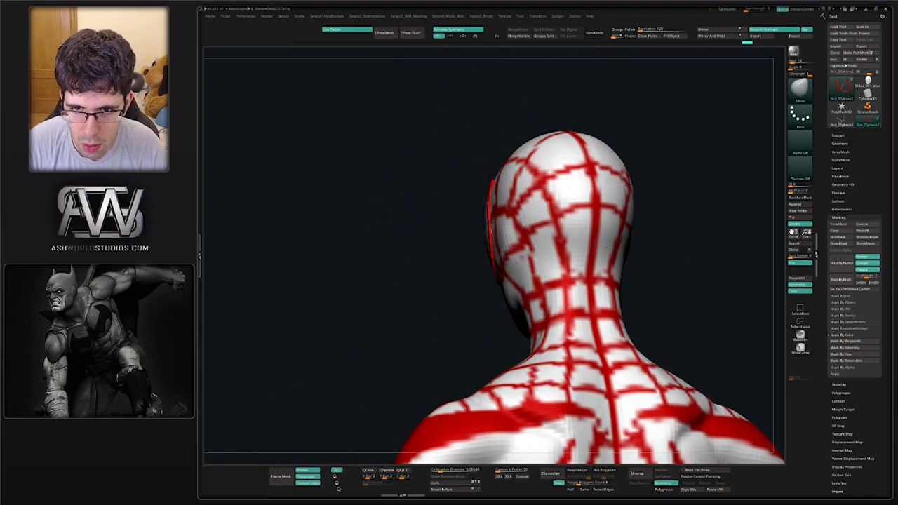
pyautogui.moveTo(490, 247)
pyautogui.mouseDown()
pyautogui.moveTo(475, 220)
pyautogui.moveTo(455, 251)
pyautogui.moveTo(437, 248)
pyautogui.mouseUp()
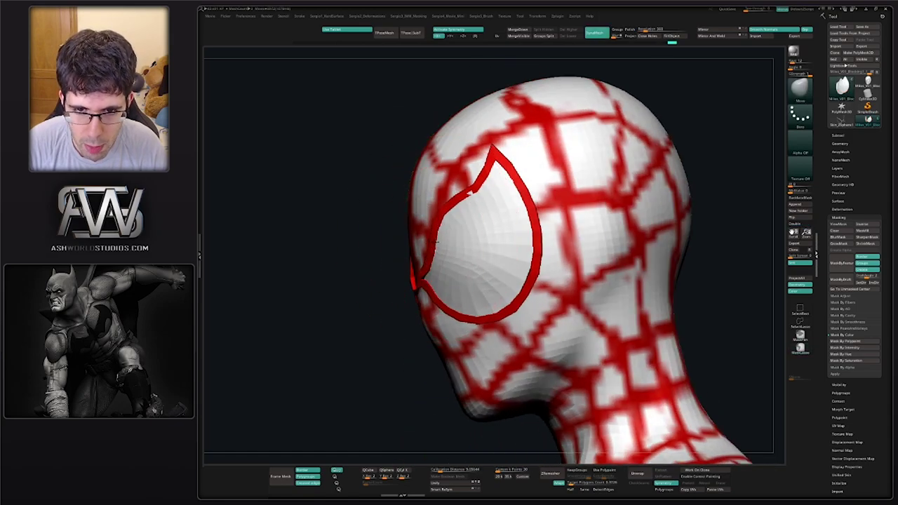
pyautogui.moveTo(468, 194); pyautogui.dragTo(484, 177)
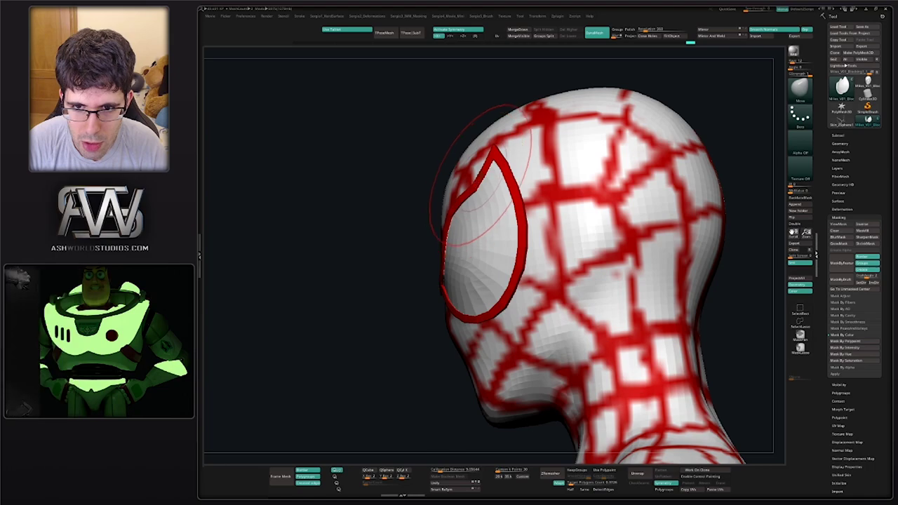
pyautogui.moveTo(456, 240)
pyautogui.mouseDown()
pyautogui.moveTo(435, 210)
pyautogui.moveTo(483, 214)
pyautogui.moveTo(486, 195)
pyautogui.mouseUp()
# Solo the eye outlines, mask the right loop and rotate the left loop outward
pyautogui.hotkey('shift', 'ctrl', 's')
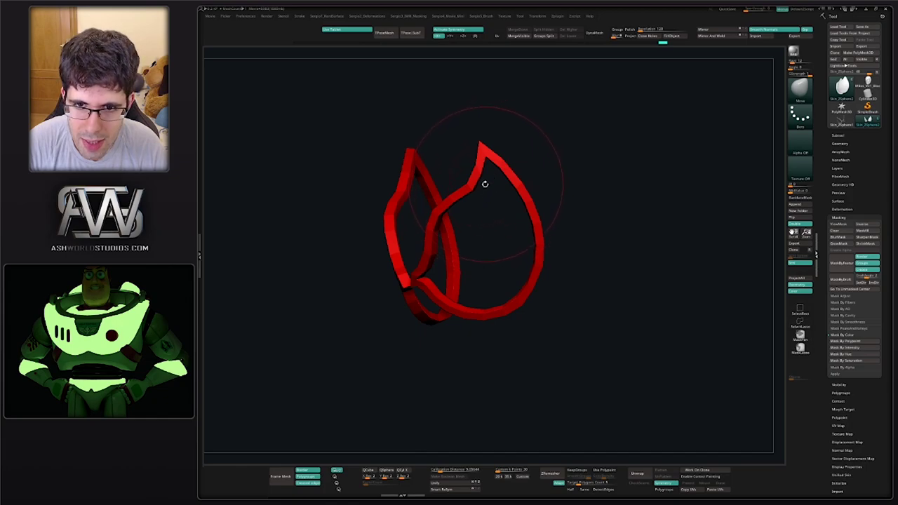
pyautogui.press('ctrl')
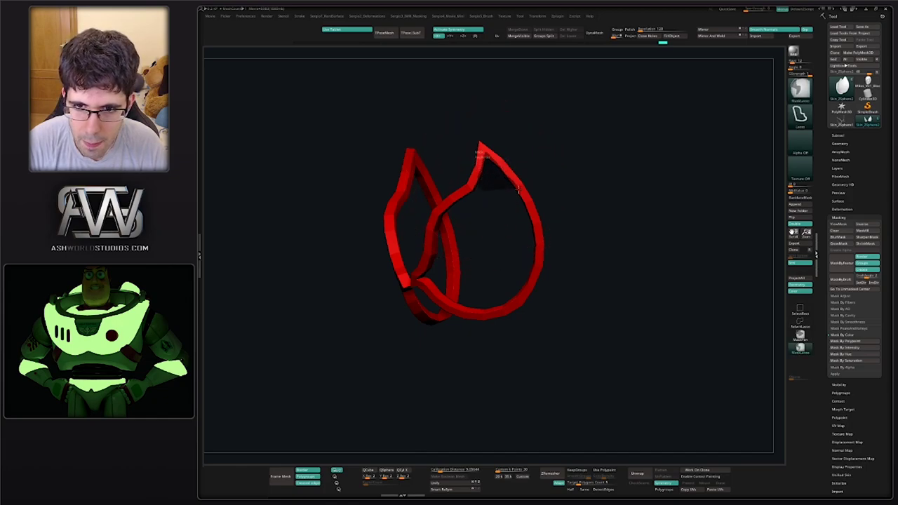
pyautogui.moveTo(518, 188)
pyautogui.mouseDown()
pyautogui.moveTo(526, 207)
pyautogui.moveTo(499, 176)
pyautogui.mouseUp()
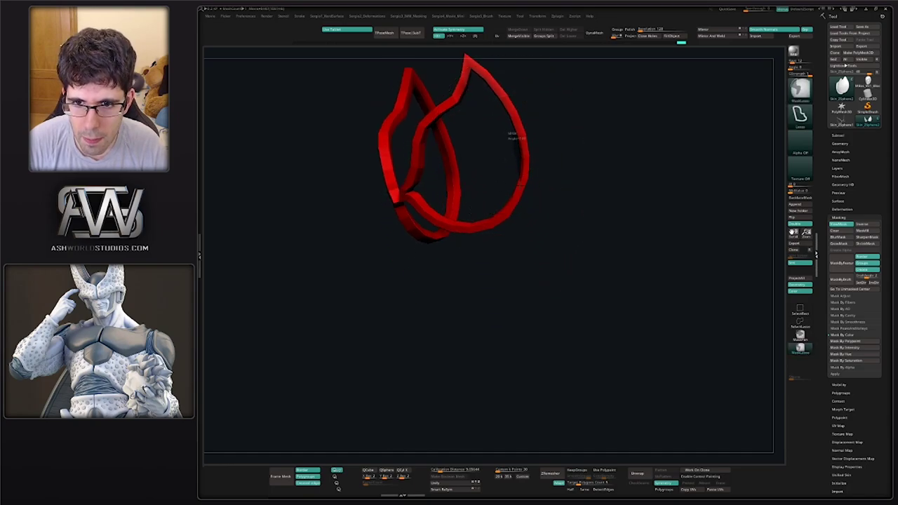
pyautogui.moveTo(479, 220); pyautogui.dragTo(487, 225)
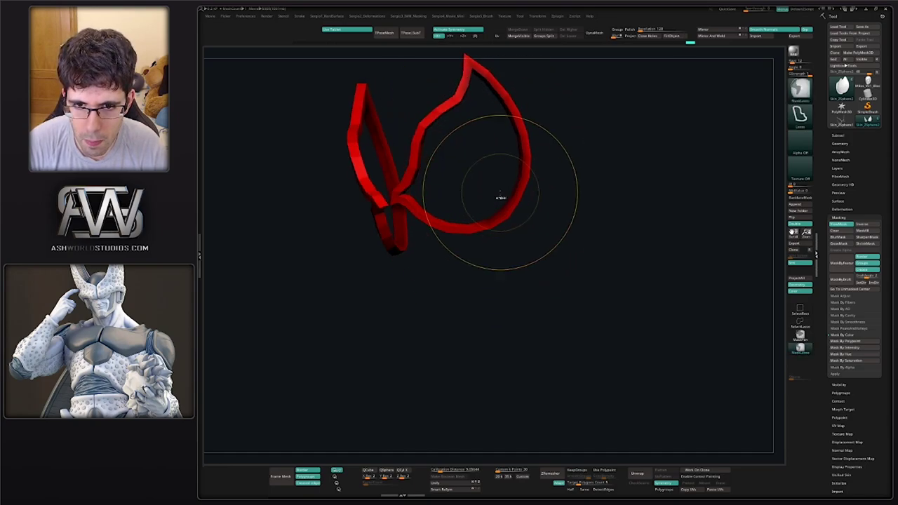
pyautogui.moveTo(475, 194); pyautogui.dragTo(463, 223)
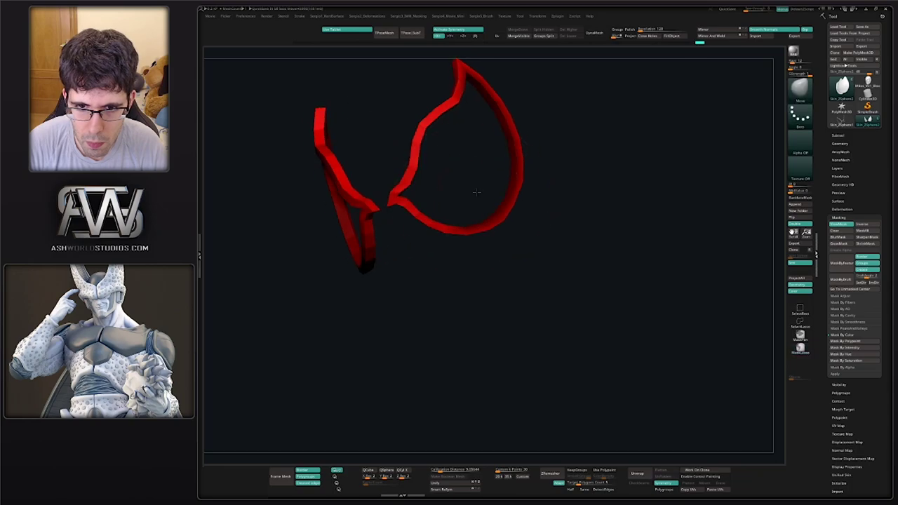
# Toggle Solo on and off while orbiting to check the rotated loop against the head
pyautogui.moveTo(493, 183)
pyautogui.mouseDown()
pyautogui.moveTo(479, 208)
pyautogui.moveTo(453, 203)
pyautogui.mouseUp()
pyautogui.keyDown('ctrl'); pyautogui.keyDown('shift'); pyautogui.click(479, 208); pyautogui.keyUp('shift'); pyautogui.keyUp('ctrl')
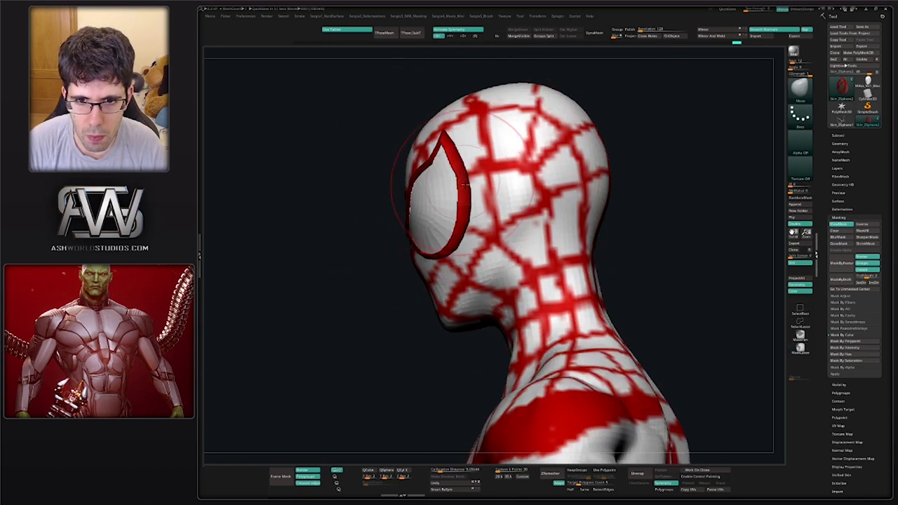
pyautogui.keyDown('ctrl'); pyautogui.keyDown('shift'); pyautogui.click(442, 186); pyautogui.keyUp('shift'); pyautogui.keyUp('ctrl')
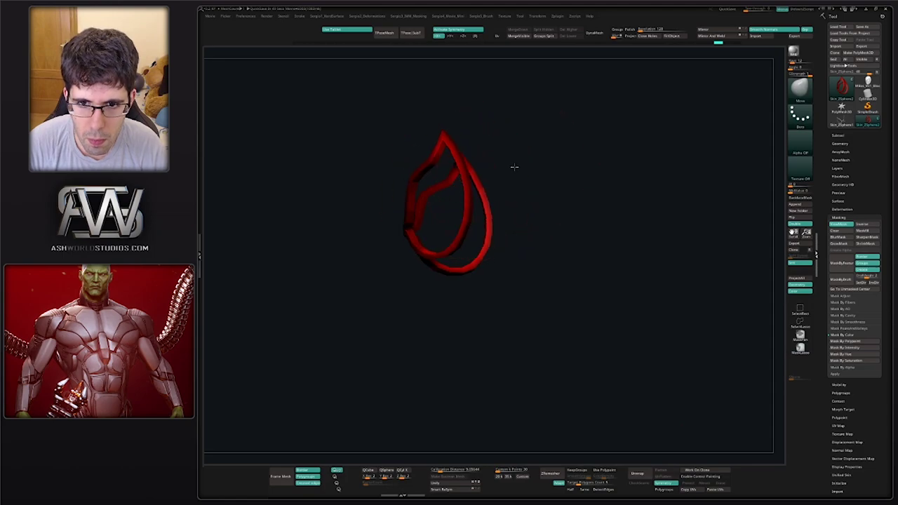
pyautogui.moveTo(512, 164); pyautogui.dragTo(458, 188)
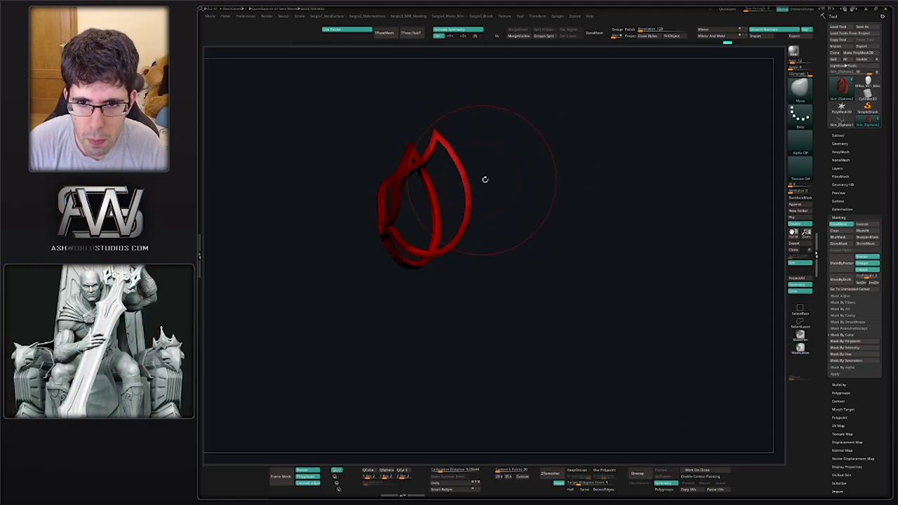
pyautogui.keyDown('ctrl'); pyautogui.keyDown('shift'); pyautogui.click(480, 193); pyautogui.keyUp('shift'); pyautogui.keyUp('ctrl')
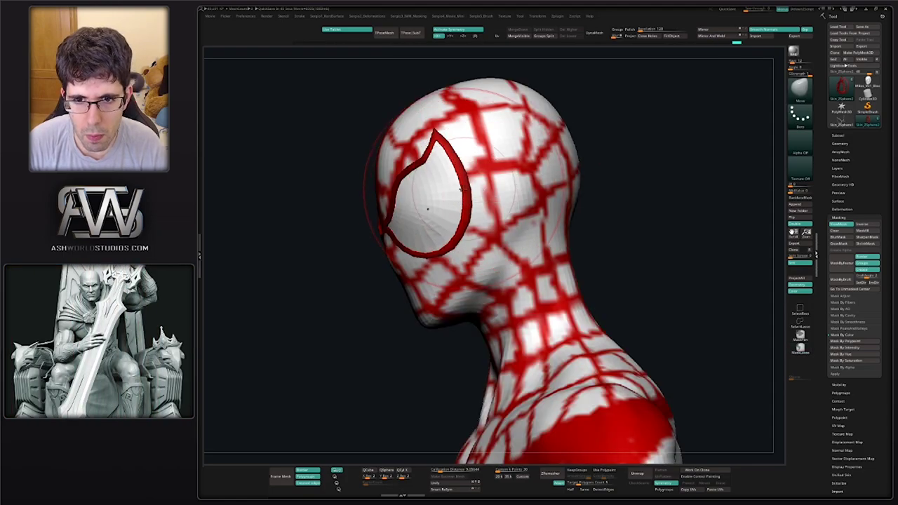
pyautogui.keyDown('ctrl'); pyautogui.keyDown('shift'); pyautogui.click(439, 158); pyautogui.keyUp('shift'); pyautogui.keyUp('ctrl')
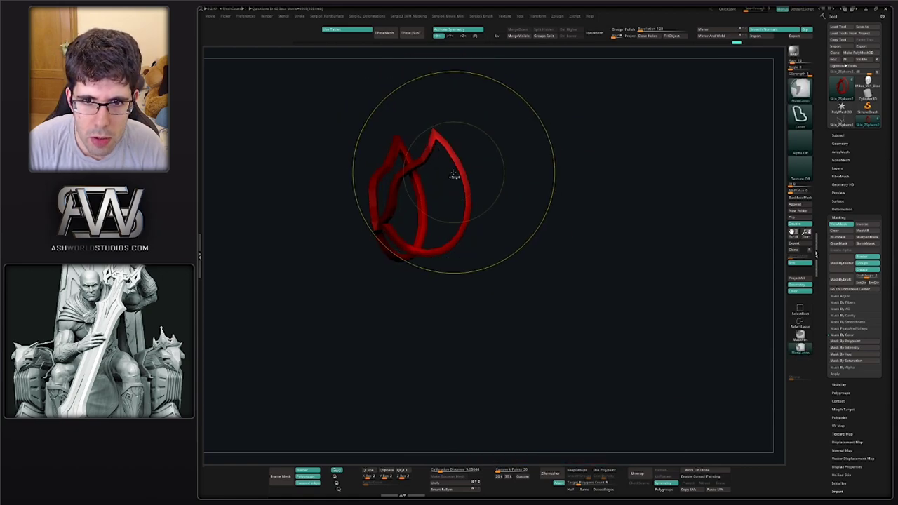
pyautogui.keyDown('ctrl'); pyautogui.keyDown('shift'); pyautogui.click(456, 194); pyautogui.keyUp('shift'); pyautogui.keyUp('ctrl')
pyautogui.moveTo(457, 194); pyautogui.dragTo(456, 194)
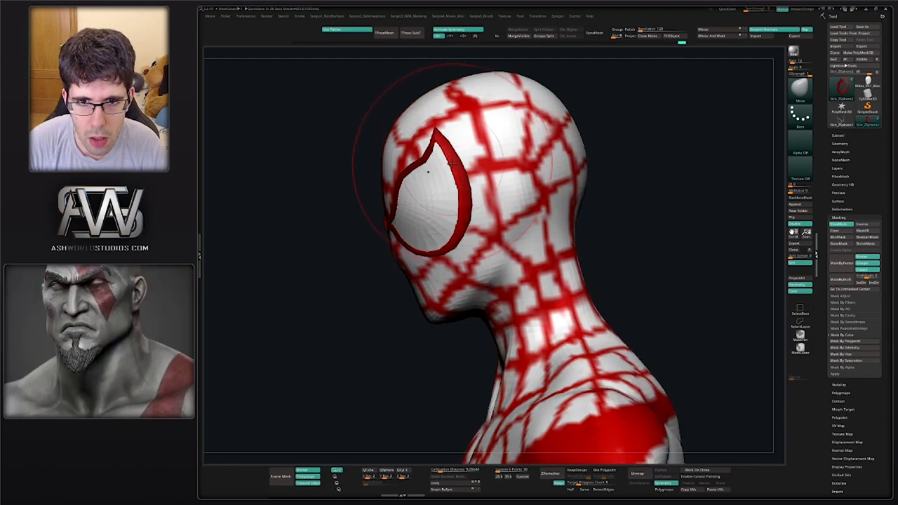
pyautogui.moveTo(428, 171)
pyautogui.mouseDown()
pyautogui.moveTo(441, 234)
pyautogui.moveTo(459, 181)
pyautogui.mouseUp()
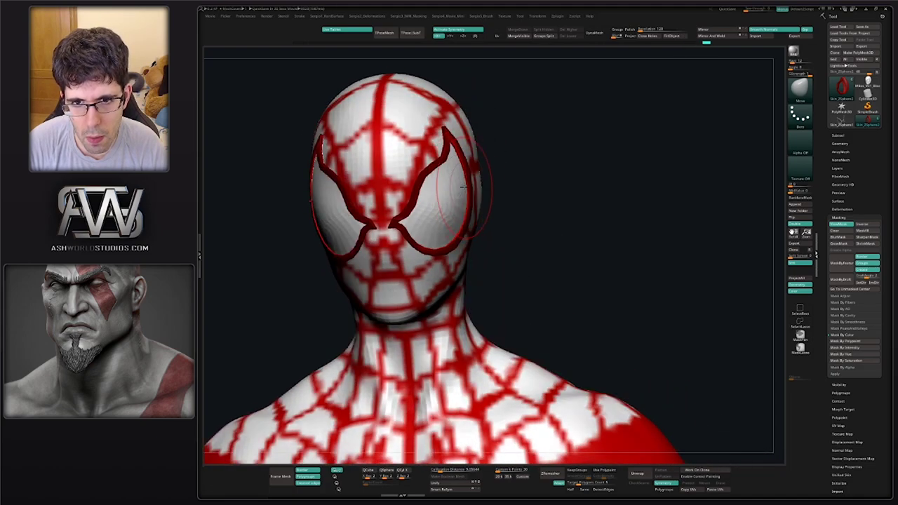
# Solo the eye frames, clear the old mask and mask the lower right frame
pyautogui.moveTo(463, 186)
pyautogui.mouseDown()
pyautogui.moveTo(447, 227)
pyautogui.moveTo(424, 240)
pyautogui.moveTo(445, 190)
pyautogui.moveTo(437, 252)
pyautogui.mouseUp()
pyautogui.keyDown('ctrl'); pyautogui.keyDown('shift'); pyautogui.click(424, 240); pyautogui.keyUp('shift'); pyautogui.keyUp('ctrl')
pyautogui.keyDown('ctrl'); pyautogui.keyDown('shift'); pyautogui.moveTo(477, 201); pyautogui.dragTo(433, 248); pyautogui.keyUp('shift'); pyautogui.keyUp('ctrl')
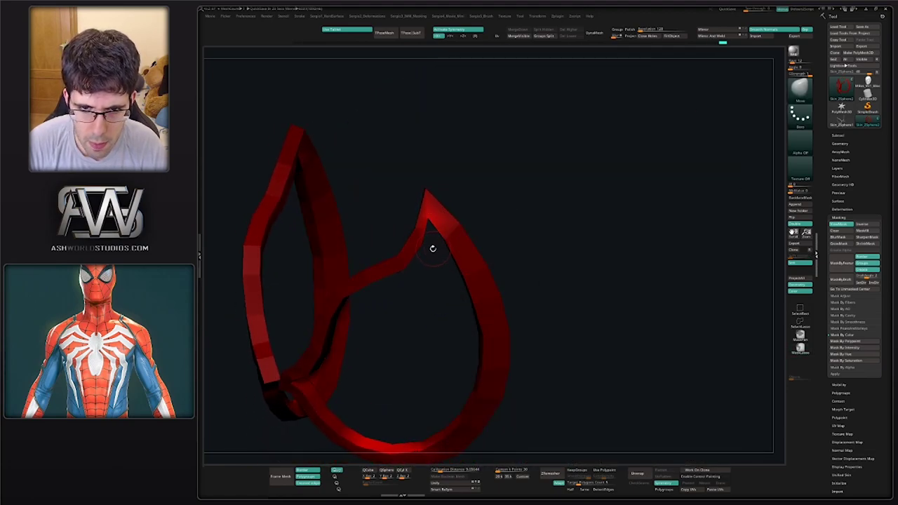
pyautogui.moveTo(434, 239)
pyautogui.mouseDown(button='right')
pyautogui.moveTo(429, 231)
pyautogui.moveTo(445, 221)
pyautogui.moveTo(481, 215)
pyautogui.moveTo(466, 237)
pyautogui.mouseUp(button='right')
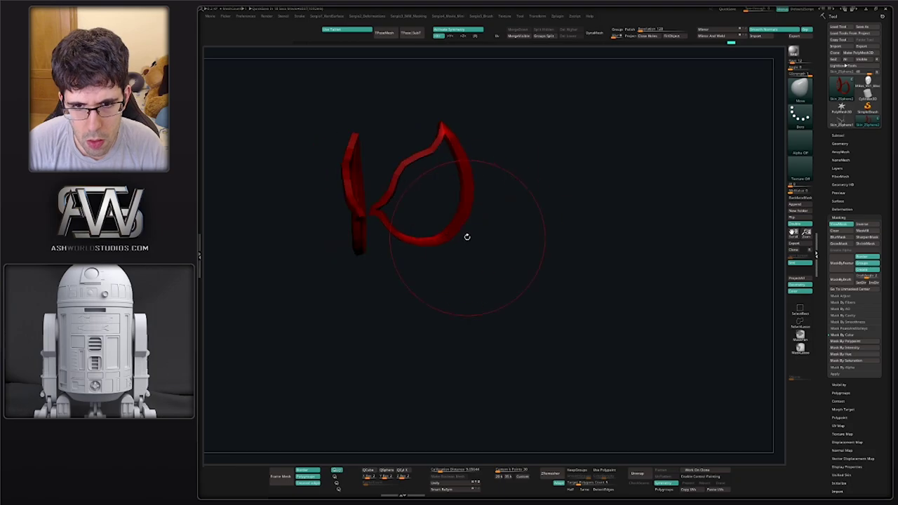
pyautogui.moveTo(397, 222)
pyautogui.mouseDown(button='right')
pyautogui.moveTo(421, 224)
pyautogui.moveTo(440, 280)
pyautogui.mouseUp(button='right')
pyautogui.keyDown('ctrl'); pyautogui.moveTo(440, 280); pyautogui.dragTo(397, 281); pyautogui.keyUp('ctrl')
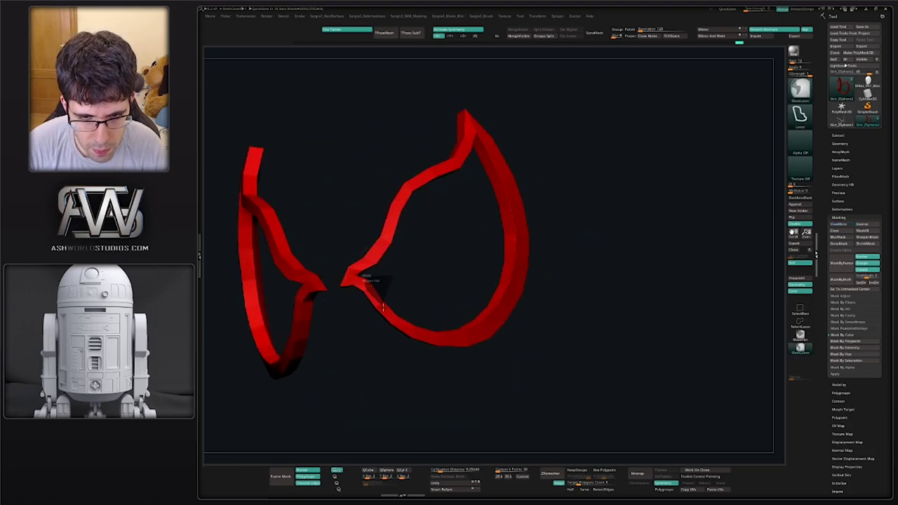
pyautogui.moveTo(407, 326)
pyautogui.keyDown('ctrl'); pyautogui.mouseDown()
pyautogui.moveTo(446, 339)
pyautogui.moveTo(487, 327)
pyautogui.moveTo(435, 330)
pyautogui.moveTo(393, 305)
pyautogui.moveTo(415, 266)
pyautogui.moveTo(458, 307)
pyautogui.moveTo(490, 309)
pyautogui.moveTo(421, 302)
pyautogui.moveTo(420, 309)
pyautogui.mouseUp(); pyautogui.keyUp('ctrl')
# Toggle Solo repeatedly while orbiting and zooming to check the frames' fit on the head
pyautogui.keyDown('ctrl'); pyautogui.keyDown('shift'); pyautogui.click(415, 267); pyautogui.keyUp('shift'); pyautogui.keyUp('ctrl')
pyautogui.keyDown('ctrl'); pyautogui.keyDown('shift'); pyautogui.click(442, 305); pyautogui.keyUp('shift'); pyautogui.keyUp('ctrl')
pyautogui.press('ctrl')
pyautogui.keyDown('ctrl'); pyautogui.keyDown('shift'); pyautogui.click(423, 308); pyautogui.keyUp('shift'); pyautogui.keyUp('ctrl')
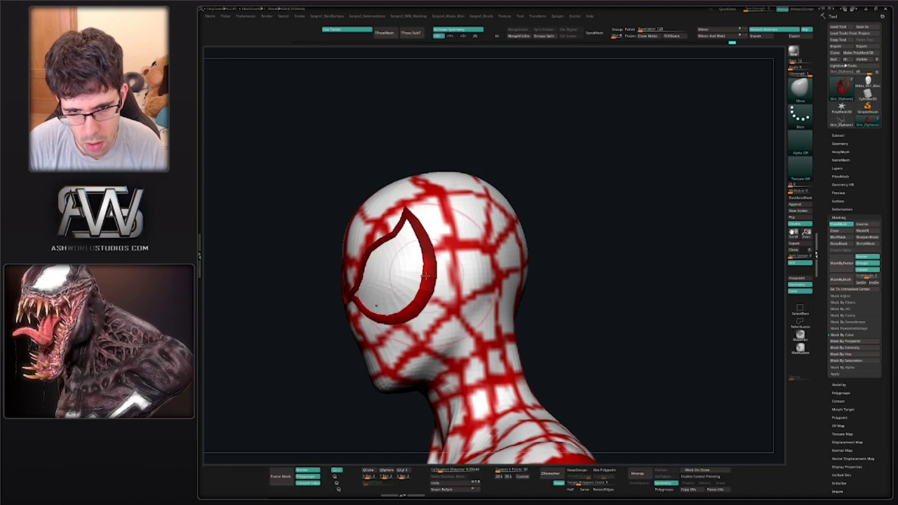
pyautogui.moveTo(415, 302); pyautogui.dragTo(494, 270)
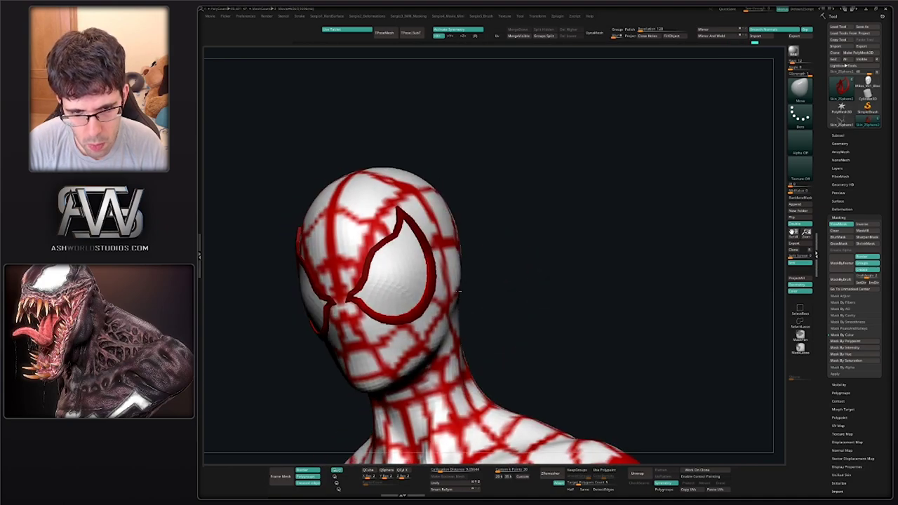
pyautogui.moveTo(375, 303)
pyautogui.mouseDown()
pyautogui.moveTo(441, 260)
pyautogui.moveTo(402, 251)
pyautogui.mouseUp()
pyautogui.scroll(3, 401, 251)
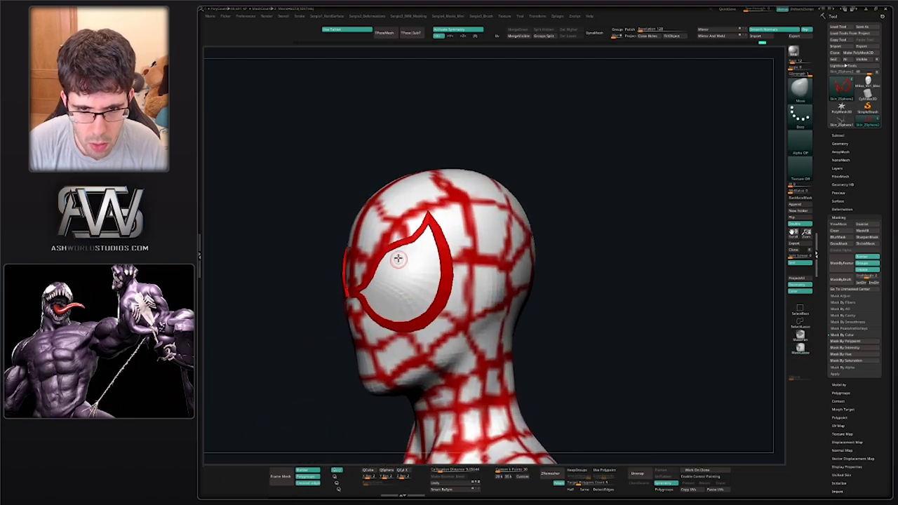
pyautogui.keyDown('ctrl'); pyautogui.keyDown('shift'); pyautogui.click(425, 310); pyautogui.keyUp('shift'); pyautogui.keyUp('ctrl')
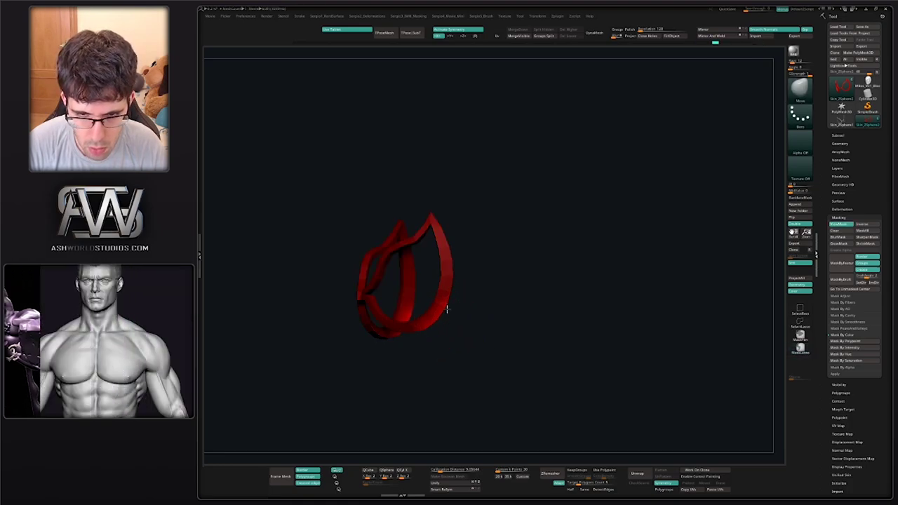
pyautogui.keyDown('ctrl'); pyautogui.keyDown('shift'); pyautogui.click(470, 312); pyautogui.keyUp('shift'); pyautogui.keyUp('ctrl')
pyautogui.moveTo(421, 236)
pyautogui.mouseDown()
pyautogui.moveTo(482, 309)
pyautogui.moveTo(427, 299)
pyautogui.mouseUp()
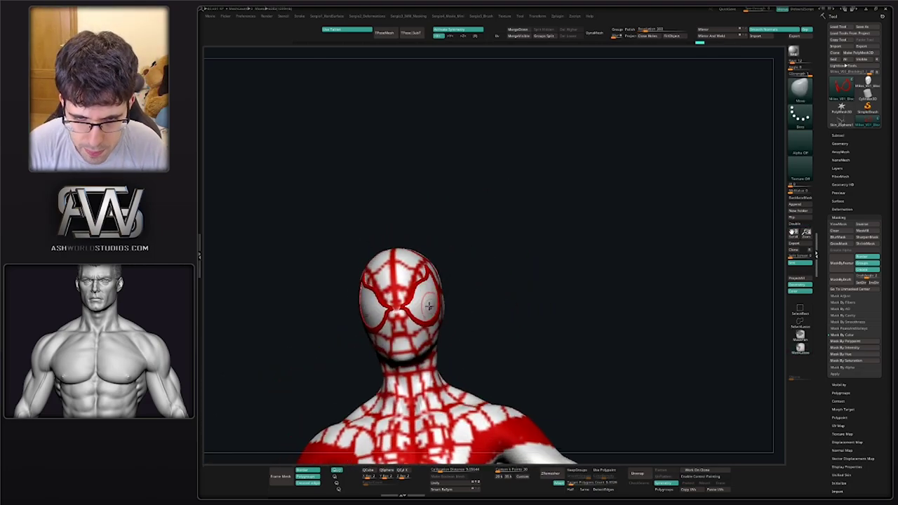
# Smooth the soloed white eye lens, then show all subtools in a front view
pyautogui.press('f')
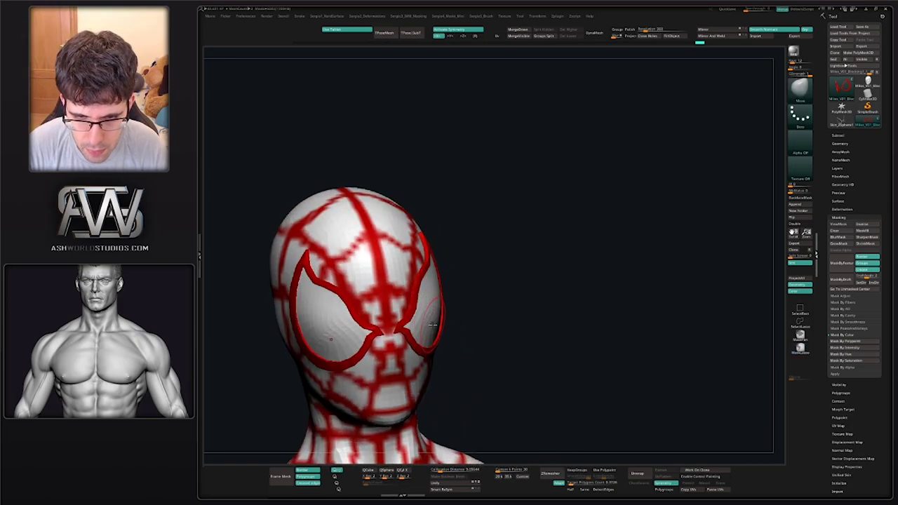
pyautogui.keyDown('ctrl'); pyautogui.keyDown('shift'); pyautogui.click(420, 329); pyautogui.keyUp('shift'); pyautogui.keyUp('ctrl')
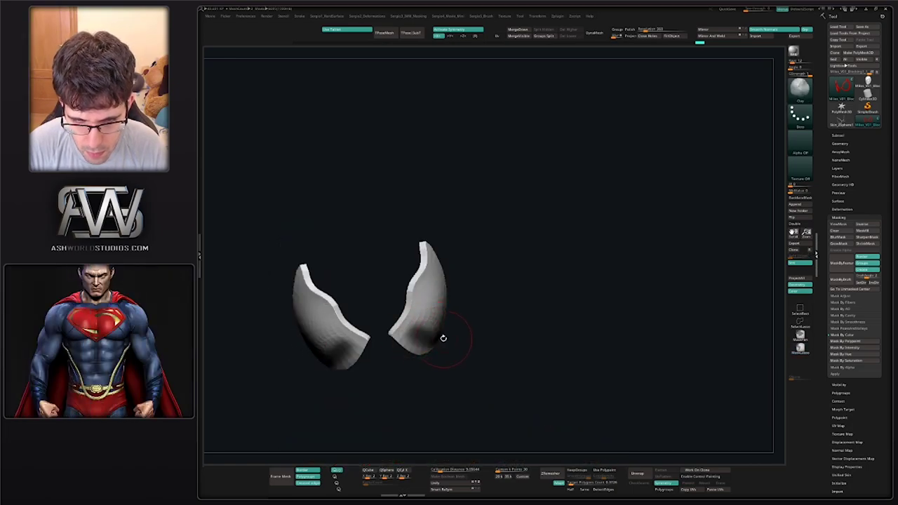
pyautogui.moveTo(443, 338)
pyautogui.mouseDown()
pyautogui.moveTo(463, 302)
pyautogui.moveTo(466, 281)
pyautogui.moveTo(456, 283)
pyautogui.mouseUp()
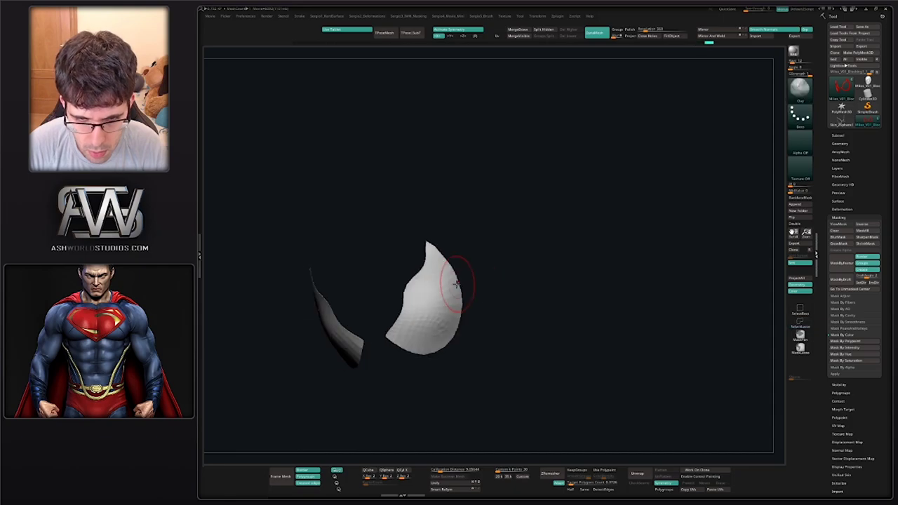
pyautogui.press('space')
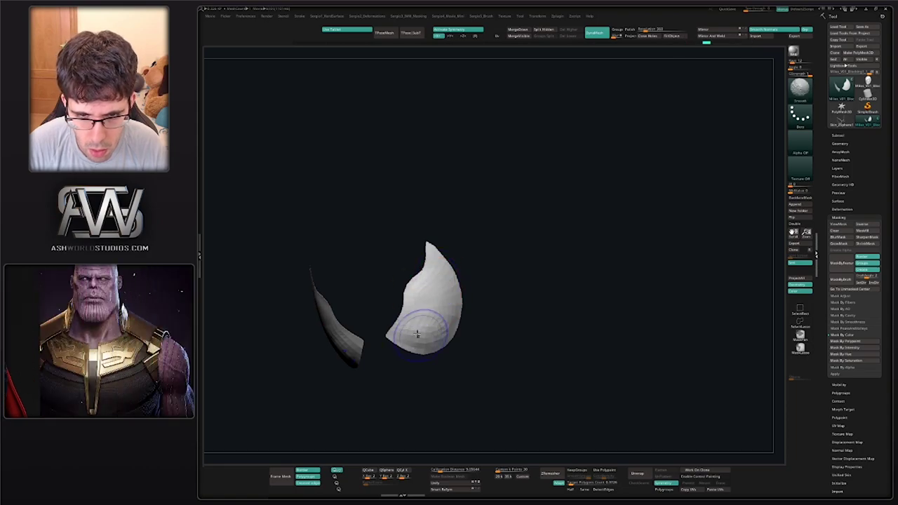
pyautogui.press('shift')
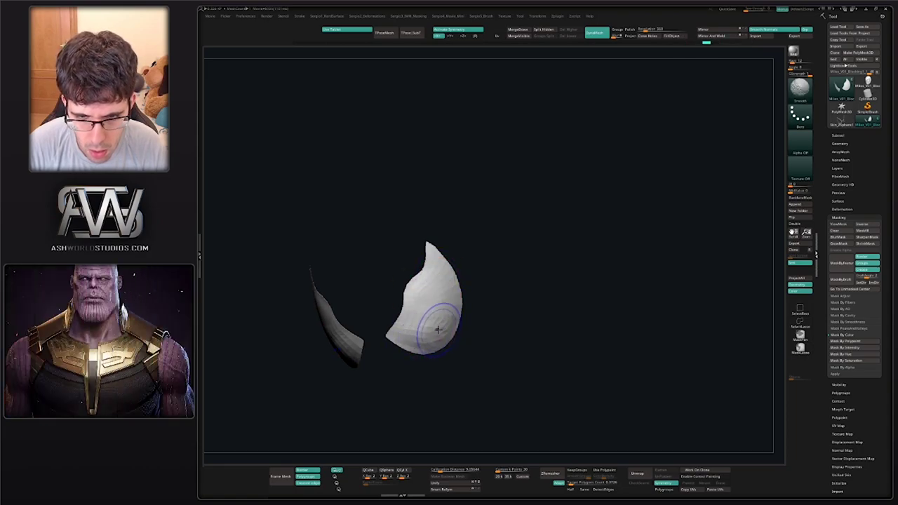
pyautogui.hotkey('alt', 's')
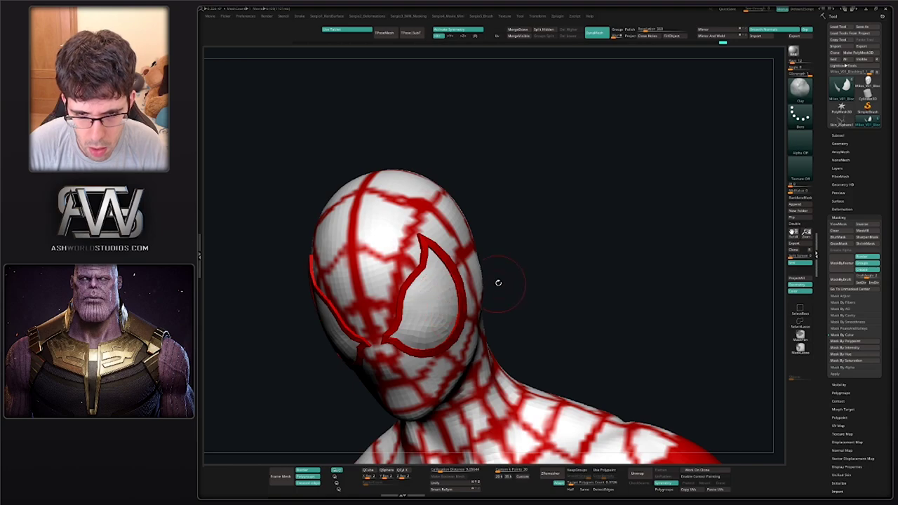
pyautogui.moveTo(498, 282)
pyautogui.mouseDown()
pyautogui.moveTo(457, 321)
pyautogui.moveTo(453, 305)
pyautogui.moveTo(501, 301)
pyautogui.moveTo(481, 308)
pyautogui.moveTo(456, 293)
pyautogui.moveTo(485, 217)
pyautogui.moveTo(497, 232)
pyautogui.moveTo(493, 266)
pyautogui.moveTo(488, 210)
pyautogui.moveTo(505, 200)
pyautogui.moveTo(473, 215)
pyautogui.moveTo(485, 202)
pyautogui.mouseUp()
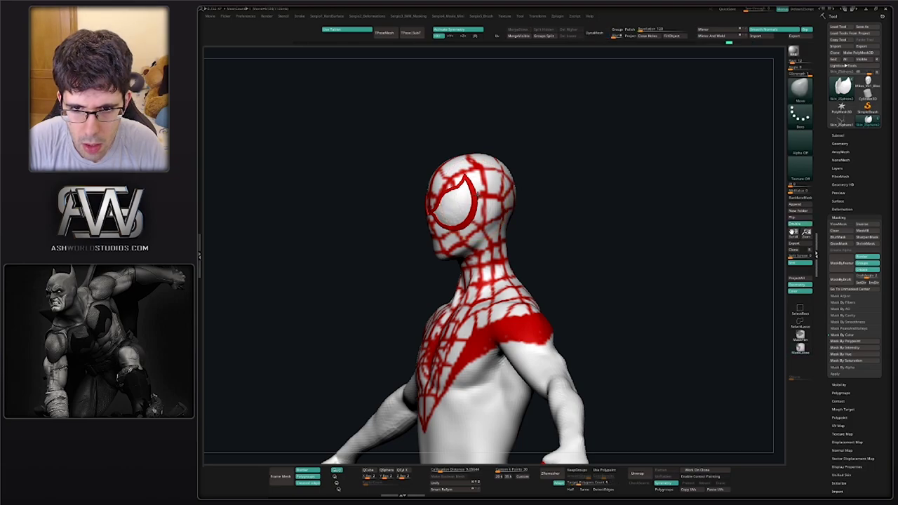
# Solo the eye-outline piece, turn on ViewMask and mask it completely, then unsolo
pyautogui.keyDown('ctrl'); pyautogui.keyDown('shift'); pyautogui.click(464, 216); pyautogui.keyUp('shift'); pyautogui.keyUp('ctrl')
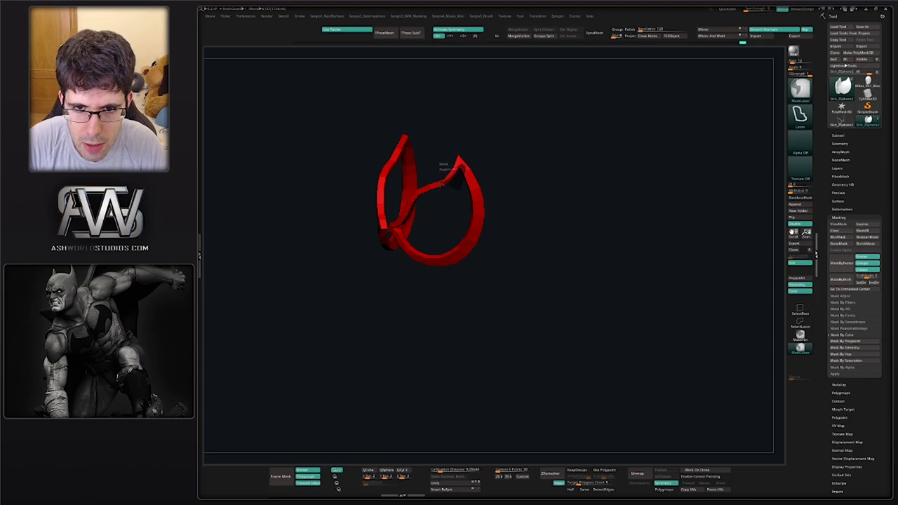
pyautogui.keyDown('ctrl'); pyautogui.click(456, 172); pyautogui.keyUp('ctrl')
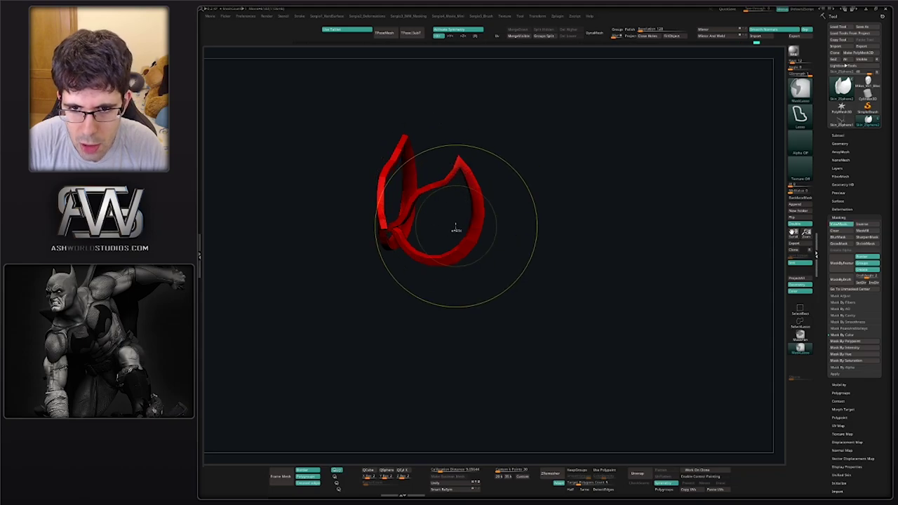
pyautogui.keyDown('ctrl'); pyautogui.click(459, 214); pyautogui.keyUp('ctrl')
pyautogui.keyDown('ctrl'); pyautogui.keyDown('shift'); pyautogui.click(456, 190); pyautogui.keyUp('shift'); pyautogui.keyUp('ctrl')
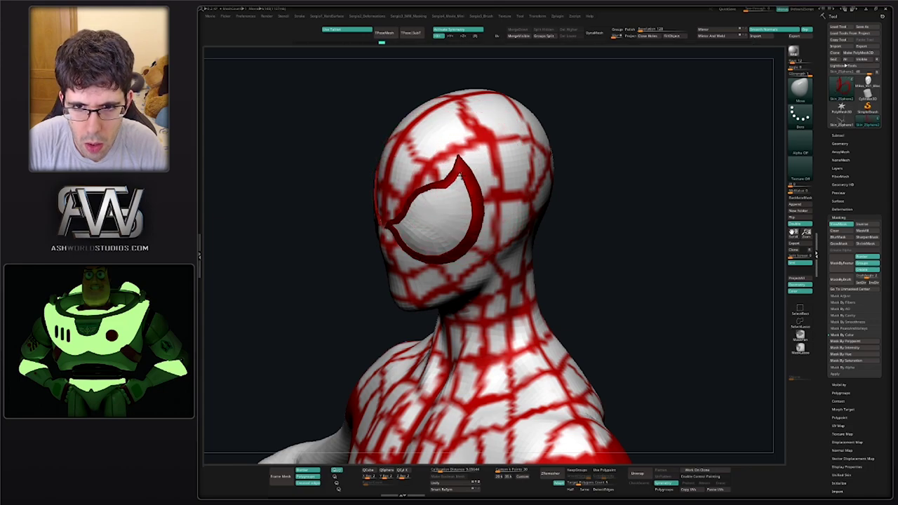
pyautogui.moveTo(459, 176); pyautogui.dragTo(452, 188)
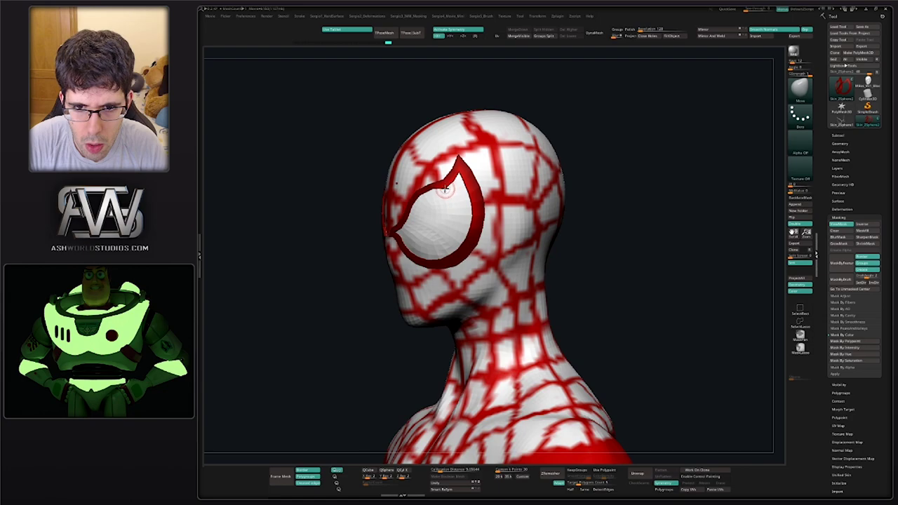
pyautogui.moveTo(452, 184); pyautogui.dragTo(447, 217)
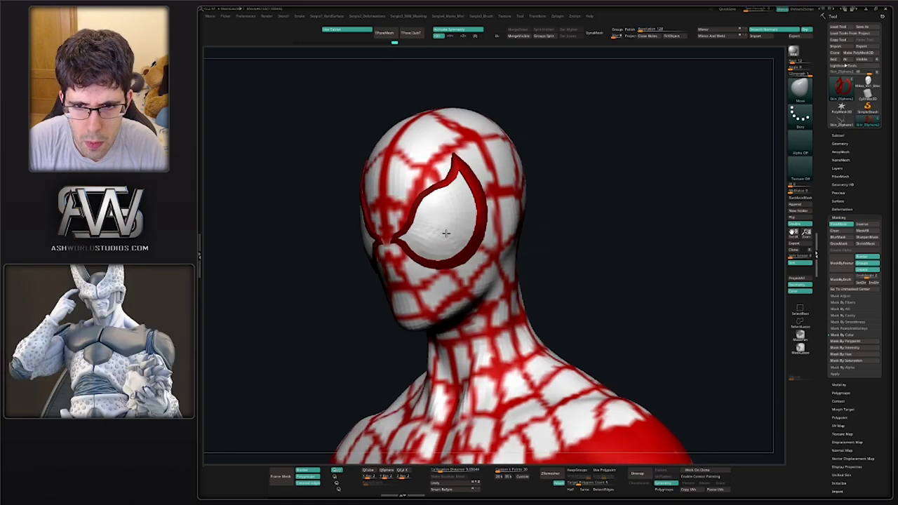
# Re-mask the whole eye-frame piece and zoom out to a front view of the full figure
pyautogui.keyDown('ctrl'); pyautogui.keyDown('shift'); pyautogui.click(470, 230); pyautogui.keyUp('shift'); pyautogui.keyUp('ctrl')
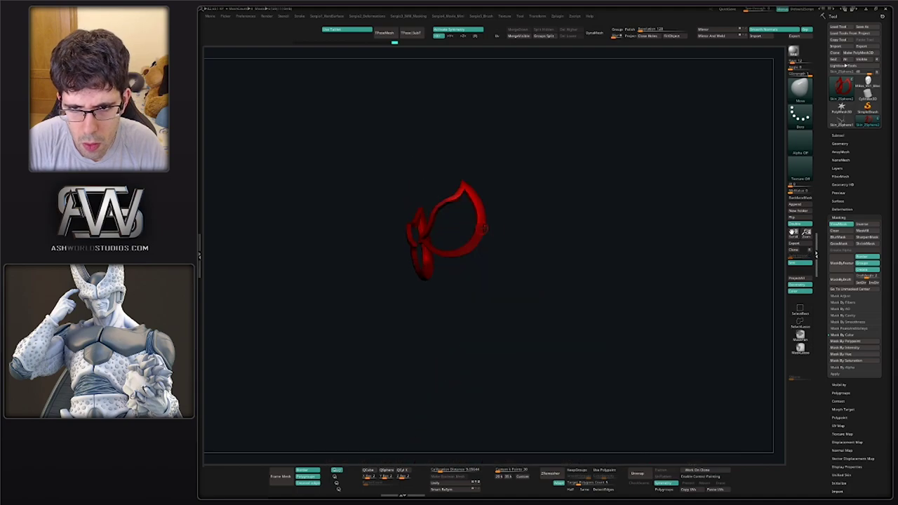
pyautogui.press('ctrl')
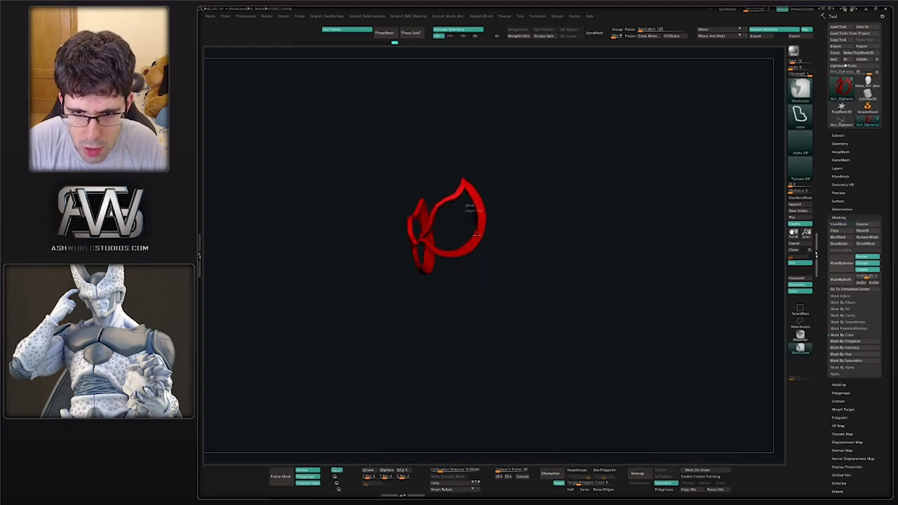
pyautogui.keyDown('ctrl'); pyautogui.click(460, 228); pyautogui.keyUp('ctrl')
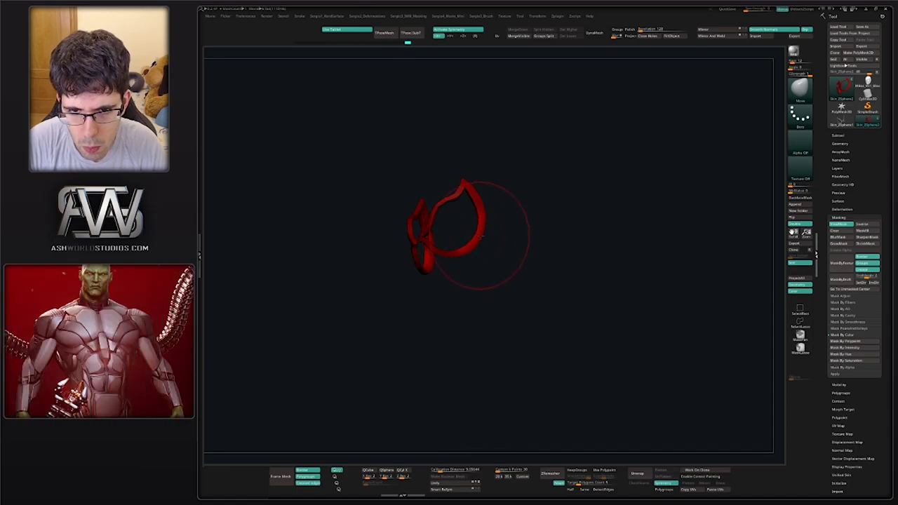
pyautogui.moveTo(482, 236); pyautogui.dragTo(520, 222)
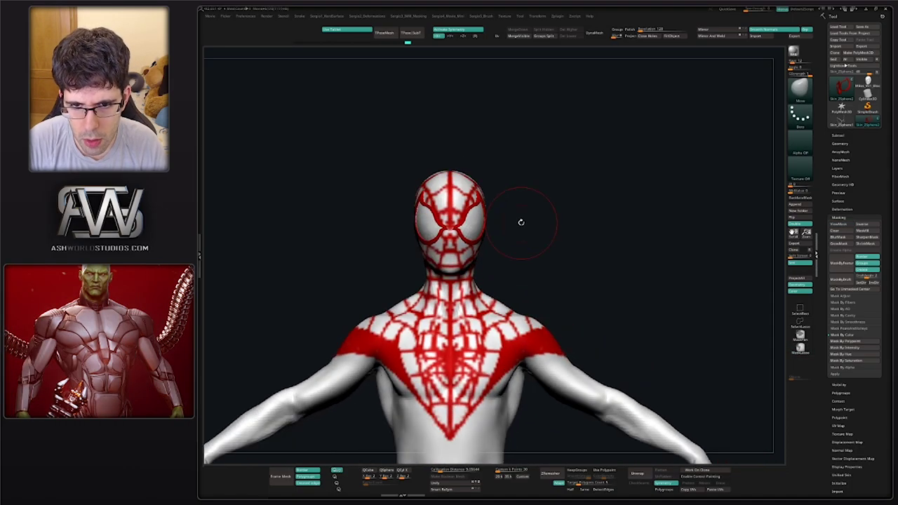
pyautogui.moveTo(521, 222)
pyautogui.mouseDown()
pyautogui.moveTo(507, 250)
pyautogui.moveTo(531, 208)
pyautogui.moveTo(556, 215)
pyautogui.moveTo(519, 210)
pyautogui.moveTo(535, 190)
pyautogui.moveTo(523, 202)
pyautogui.mouseUp()
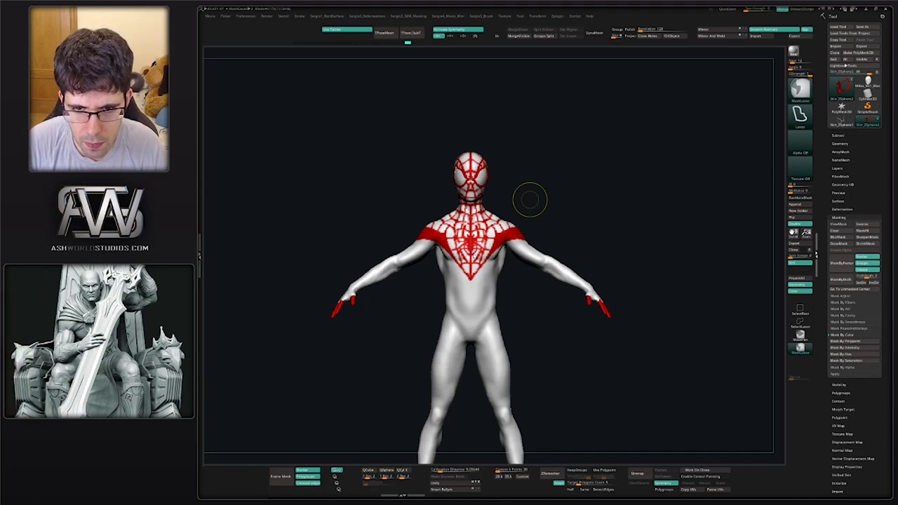
pyautogui.press('ctrl')
pyautogui.press('space')
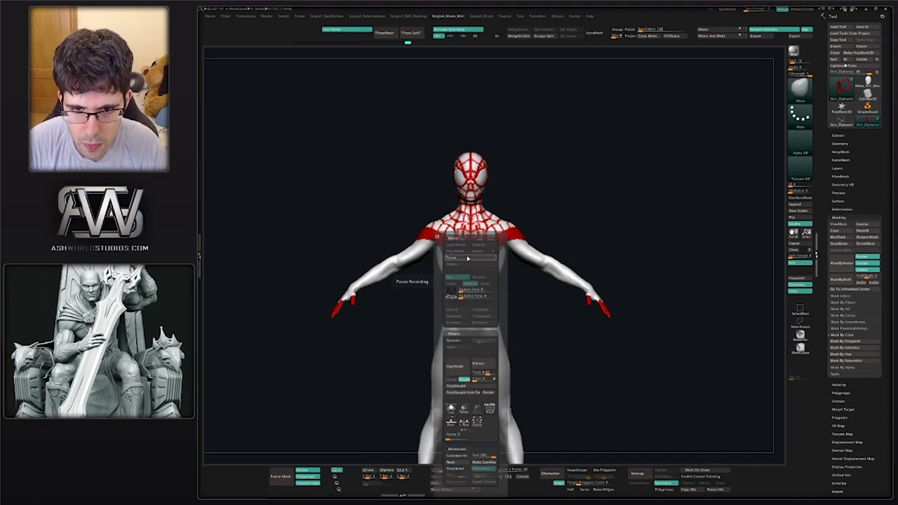
# Pause the timelapse movie recording and zoom out to view the figure from higher
pyautogui.click(467, 258)
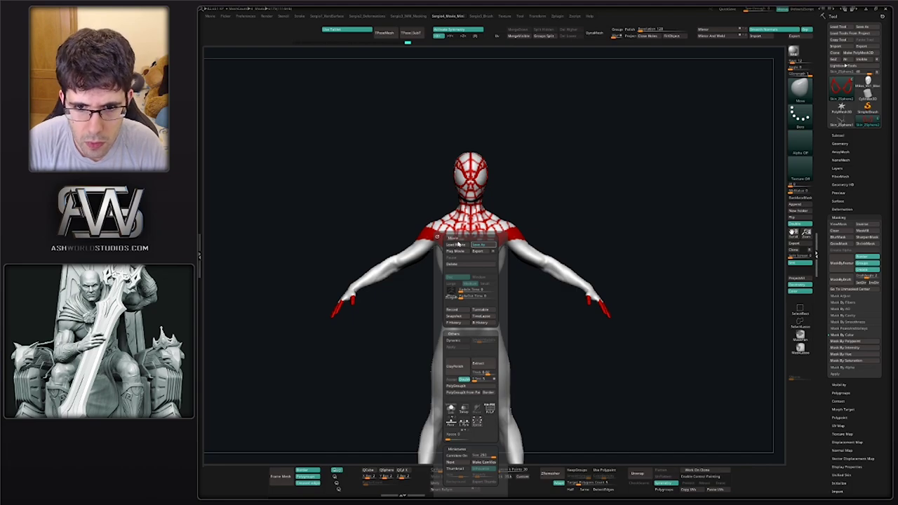
pyautogui.press('space')
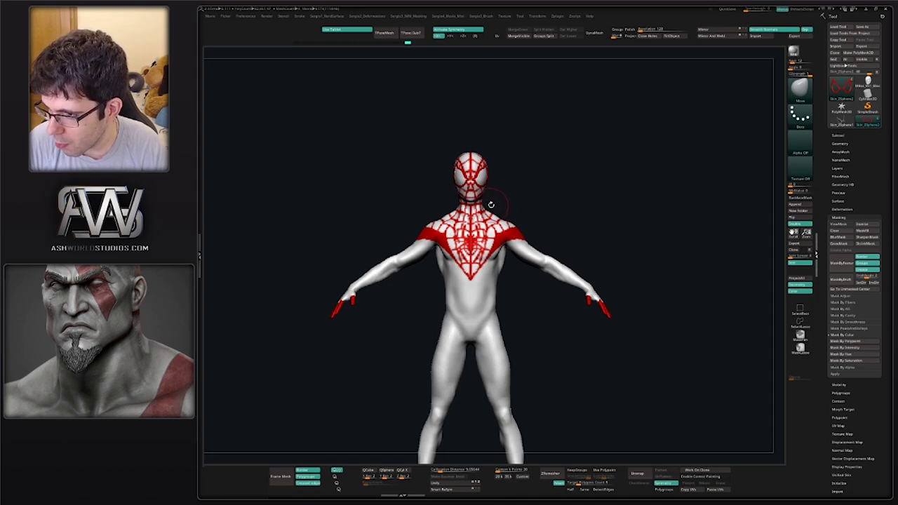
pyautogui.press('m')
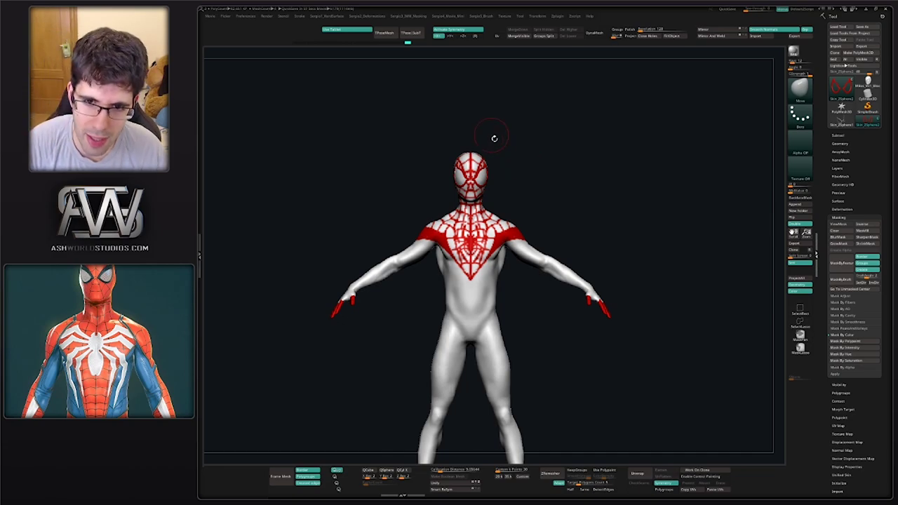
pyautogui.moveTo(525, 203)
pyautogui.mouseDown()
pyautogui.moveTo(575, 158)
pyautogui.moveTo(568, 170)
pyautogui.moveTo(554, 164)
pyautogui.mouseUp()
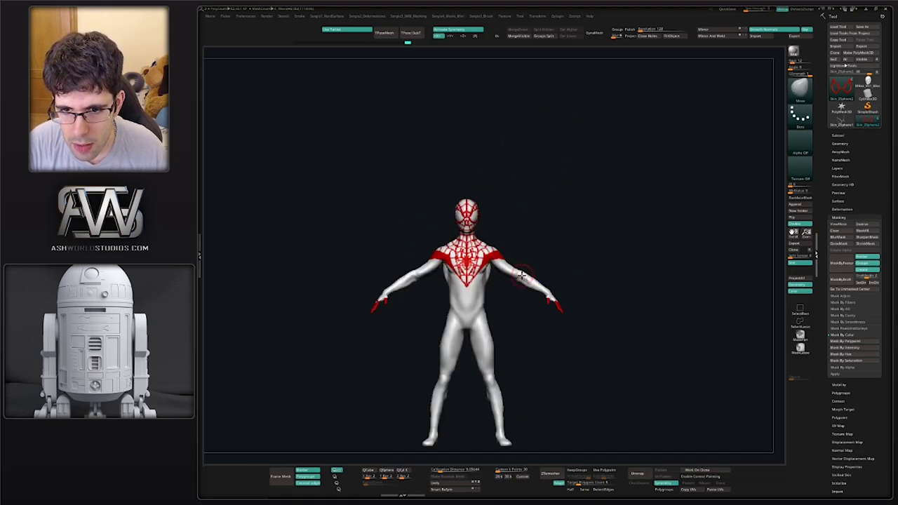
pyautogui.keyDown('ctrl'); pyautogui.keyDown('shift'); pyautogui.moveTo(487, 212); pyautogui.dragTo(567, 258); pyautogui.keyUp('shift'); pyautogui.keyUp('ctrl')
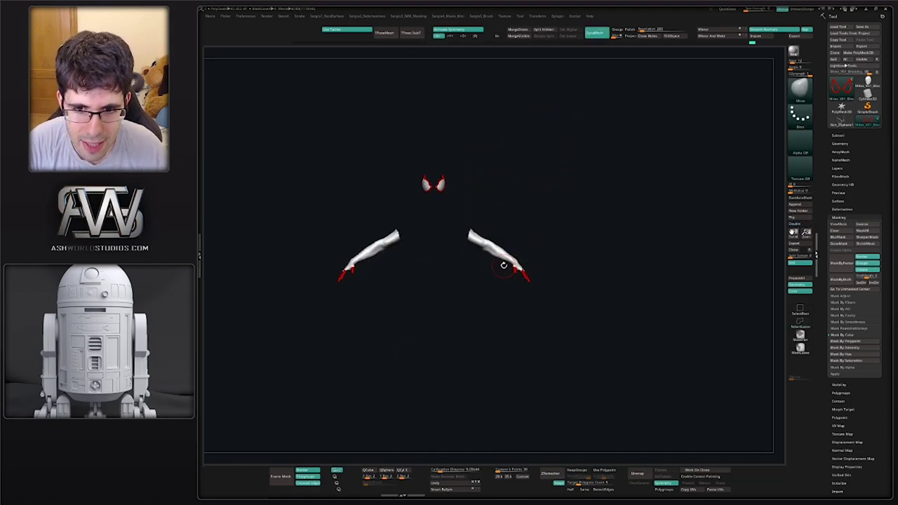
pyautogui.moveTo(503, 262); pyautogui.dragTo(447, 260)
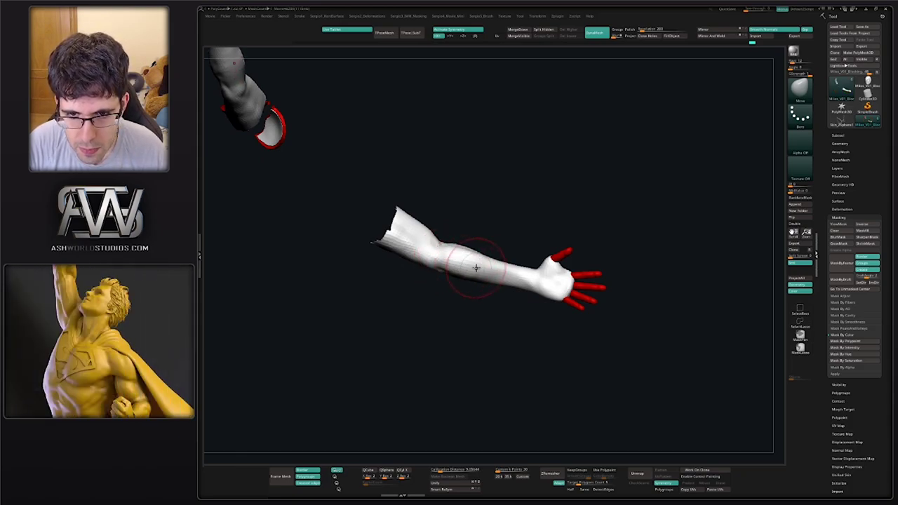
pyautogui.moveTo(475, 268); pyautogui.dragTo(460, 272, button='right')
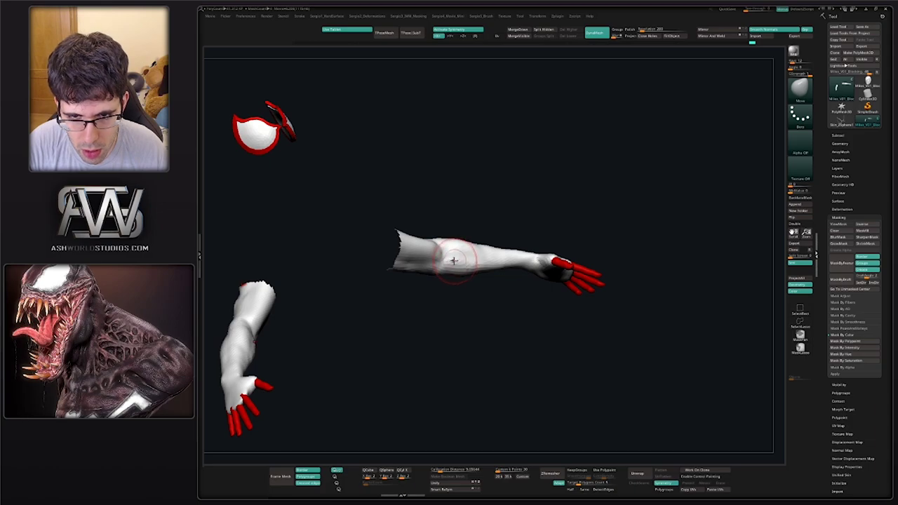
pyautogui.moveTo(475, 268)
pyautogui.mouseDown(button='right')
pyautogui.moveTo(497, 282)
pyautogui.moveTo(477, 338)
pyautogui.mouseUp(button='right')
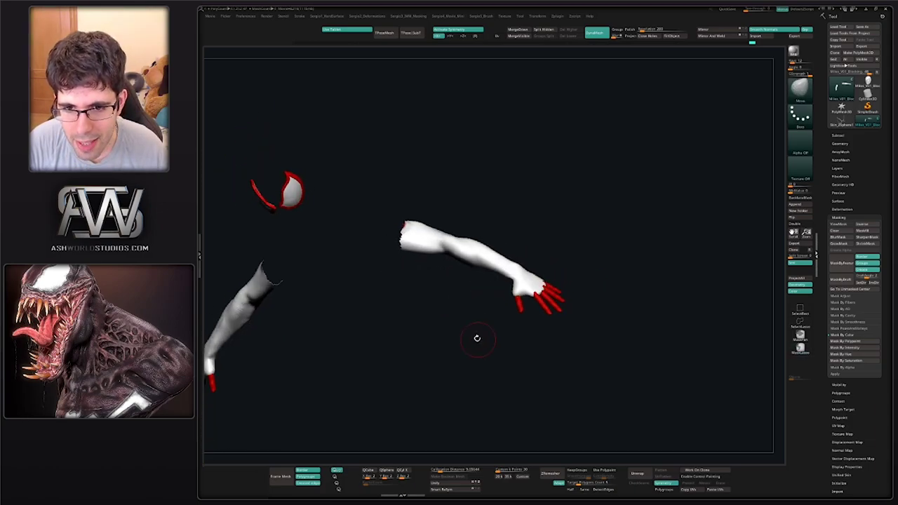
pyautogui.moveTo(465, 274)
pyautogui.keyDown('shift'); pyautogui.mouseDown(button='right')
pyautogui.moveTo(484, 226)
pyautogui.moveTo(541, 149)
pyautogui.mouseUp(button='right'); pyautogui.keyUp('shift')
pyautogui.keyDown('ctrl'); pyautogui.keyDown('shift'); pyautogui.click(458, 290); pyautogui.keyUp('shift'); pyautogui.keyUp('ctrl')
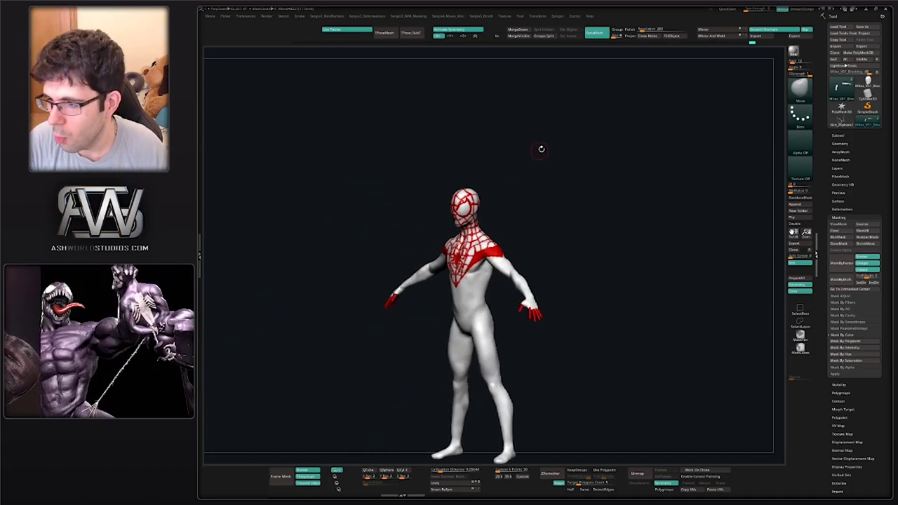
# Orbit to the rear of the legs, smooth the shin below the knee and frame the legs
pyautogui.moveTo(519, 194)
pyautogui.mouseDown(button='right')
pyautogui.moveTo(530, 235)
pyautogui.moveTo(511, 288)
pyautogui.moveTo(510, 252)
pyautogui.moveTo(481, 260)
pyautogui.moveTo(525, 273)
pyautogui.moveTo(531, 287)
pyautogui.mouseUp(button='right')
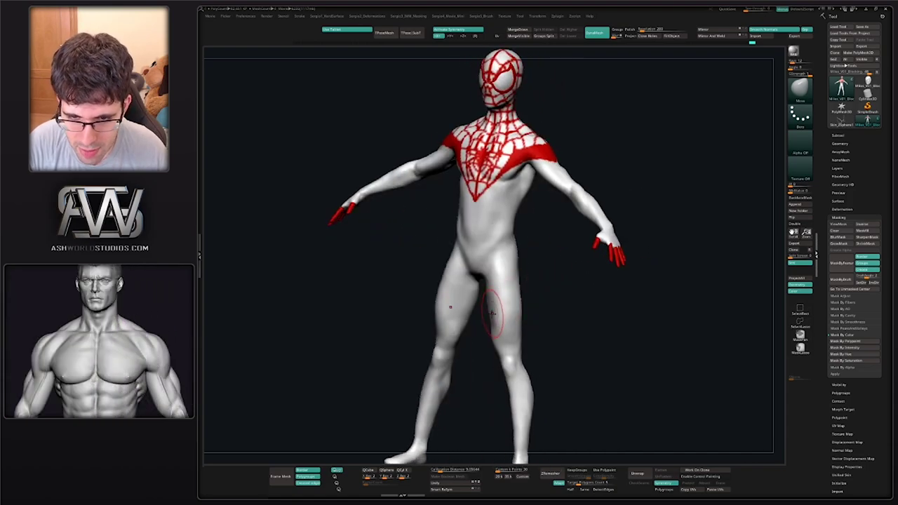
pyautogui.moveTo(494, 316)
pyautogui.mouseDown(button='right')
pyautogui.moveTo(504, 329)
pyautogui.moveTo(484, 305)
pyautogui.moveTo(469, 313)
pyautogui.moveTo(485, 301)
pyautogui.moveTo(518, 305)
pyautogui.moveTo(540, 328)
pyautogui.moveTo(529, 315)
pyautogui.moveTo(531, 290)
pyautogui.moveTo(531, 312)
pyautogui.mouseUp(button='right')
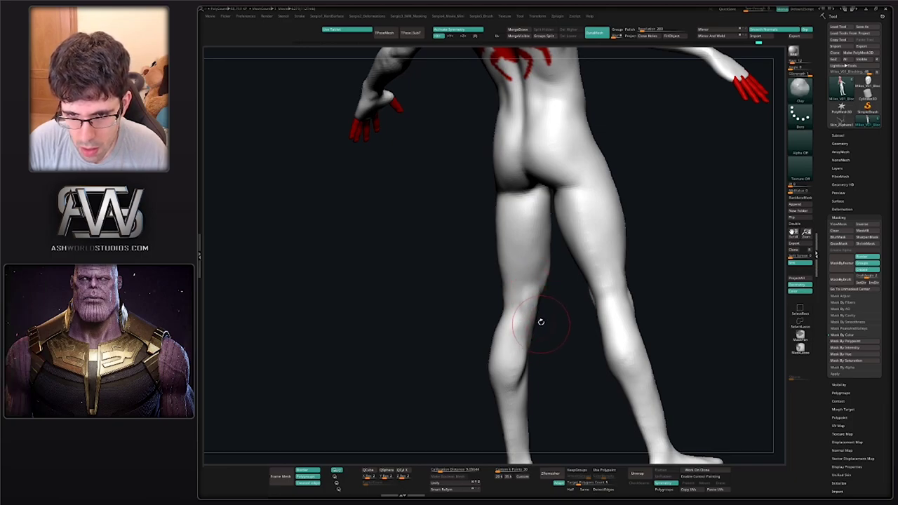
pyautogui.moveTo(540, 322)
pyautogui.mouseDown(button='right')
pyautogui.moveTo(514, 310)
pyautogui.moveTo(522, 319)
pyautogui.moveTo(518, 304)
pyautogui.mouseUp(button='right')
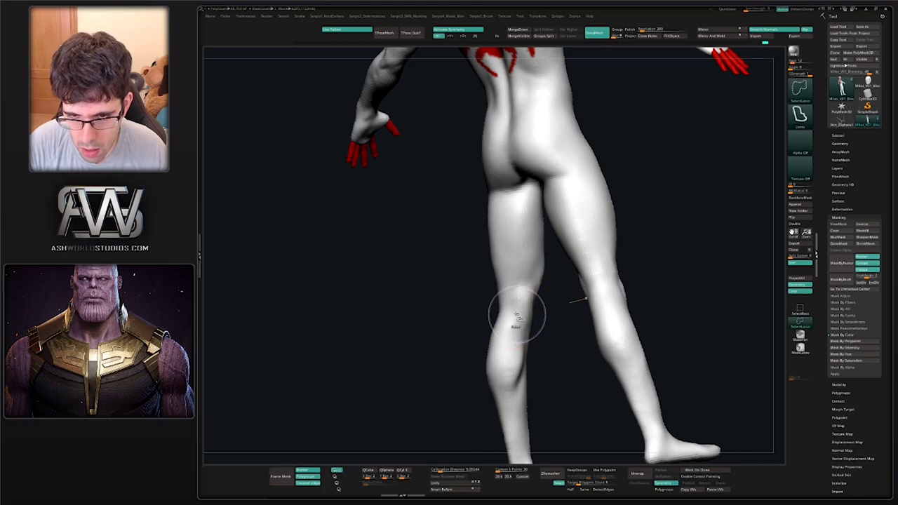
pyautogui.moveTo(513, 287)
pyautogui.mouseDown(button='right')
pyautogui.moveTo(491, 380)
pyautogui.moveTo(512, 341)
pyautogui.moveTo(481, 316)
pyautogui.moveTo(484, 282)
pyautogui.mouseUp(button='right')
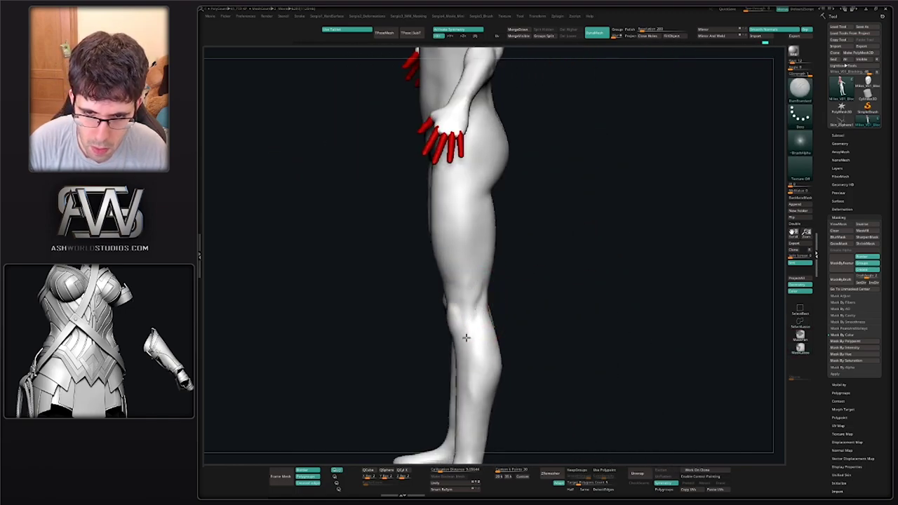
pyautogui.keyDown('shift'); pyautogui.moveTo(466, 337); pyautogui.dragTo(470, 323); pyautogui.keyUp('shift')
pyautogui.press('f')
pyautogui.moveTo(478, 280)
pyautogui.mouseDown(button='right')
pyautogui.moveTo(458, 321)
pyautogui.moveTo(511, 336)
pyautogui.moveTo(507, 316)
pyautogui.moveTo(501, 344)
pyautogui.moveTo(515, 330)
pyautogui.moveTo(489, 281)
pyautogui.moveTo(466, 338)
pyautogui.mouseUp(button='right')
pyautogui.press('f')
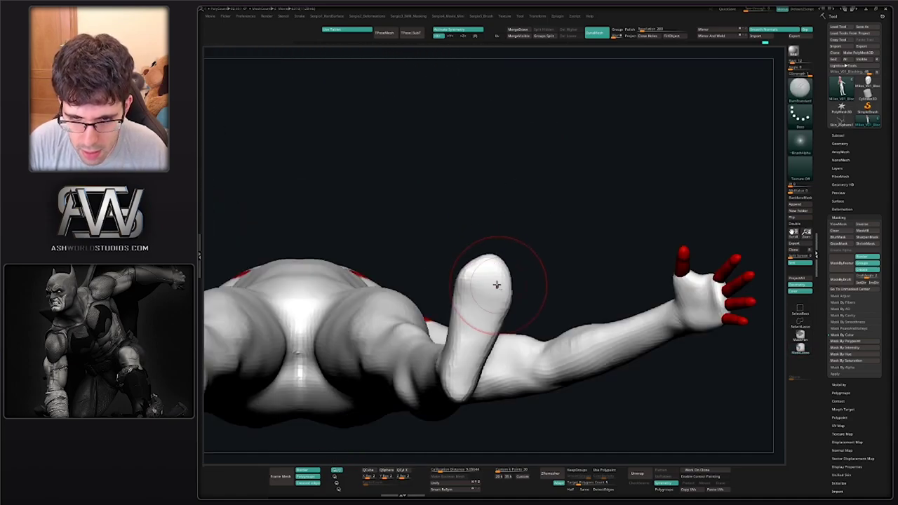
# With the Move brush (B, M, V), reshape the leg near the knee and inspect both feet
pyautogui.press('b')
pyautogui.press('m')
pyautogui.press('v')
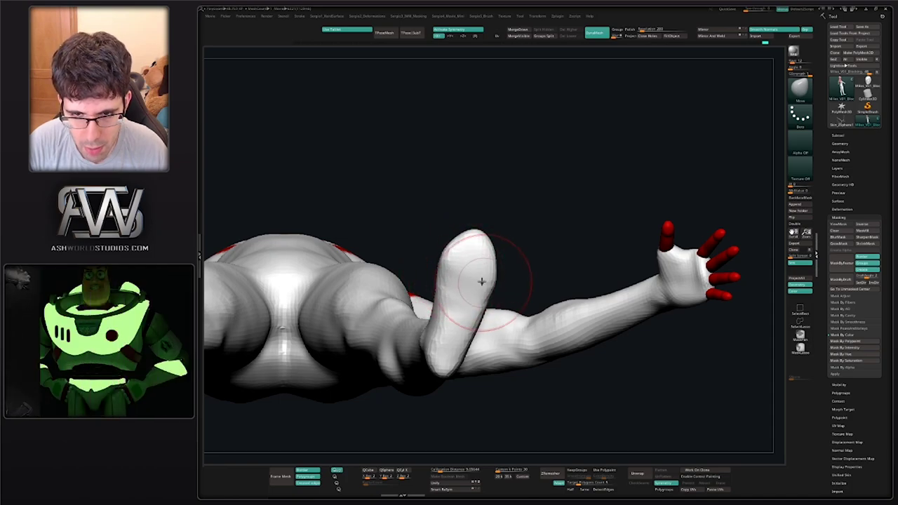
pyautogui.moveTo(460, 257); pyautogui.dragTo(462, 244)
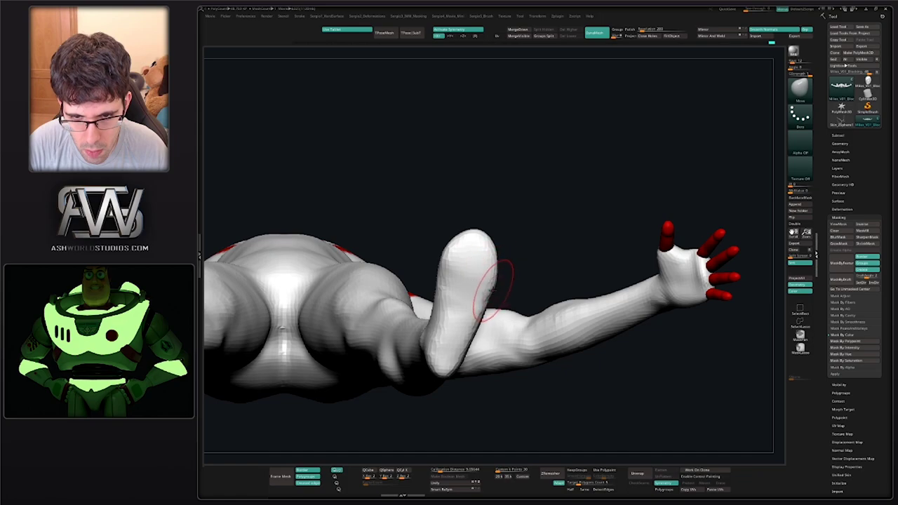
pyautogui.moveTo(453, 314)
pyautogui.mouseDown(button='right')
pyautogui.moveTo(465, 316)
pyautogui.moveTo(424, 280)
pyautogui.mouseUp(button='right')
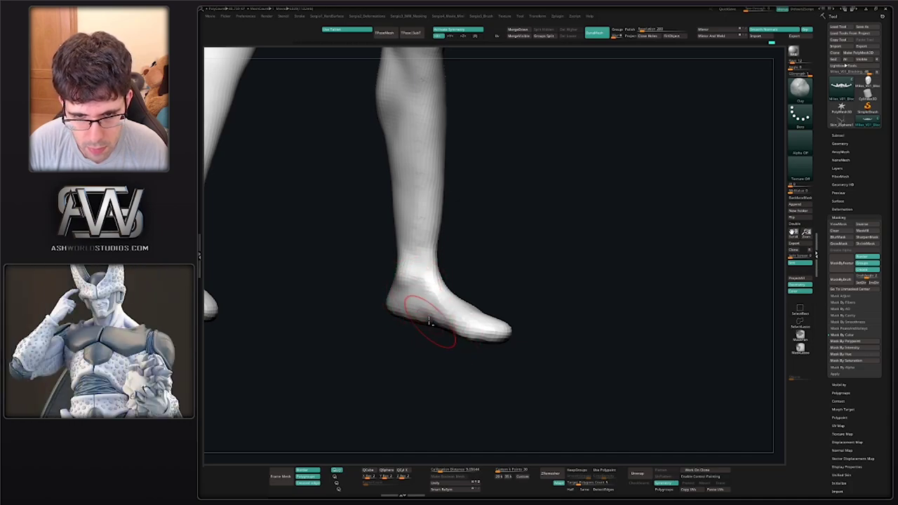
pyautogui.moveTo(456, 323); pyautogui.dragTo(473, 303, button='right')
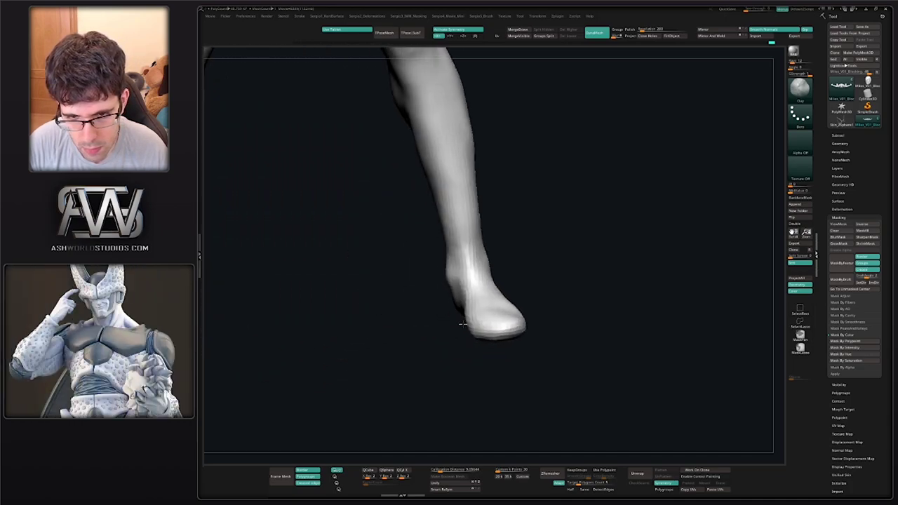
pyautogui.moveTo(510, 310); pyautogui.dragTo(497, 328, button='right')
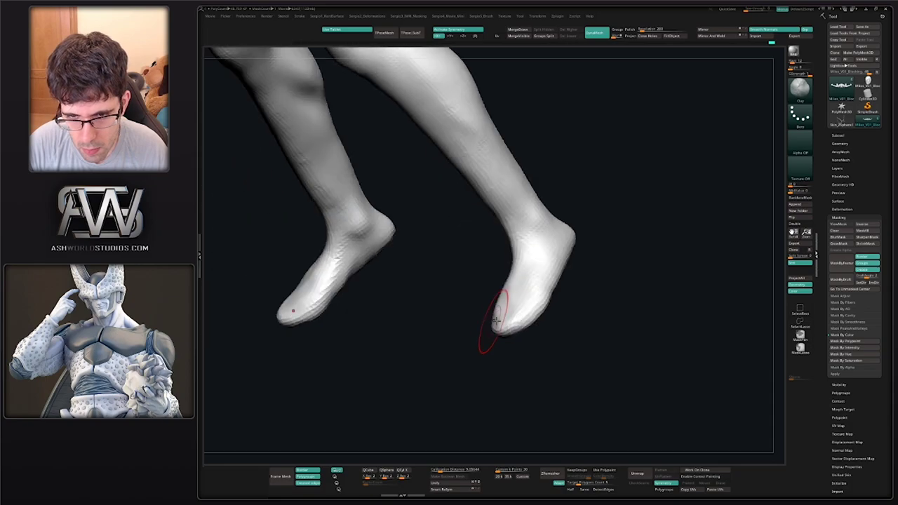
pyautogui.moveTo(512, 290)
pyautogui.mouseDown(button='right')
pyautogui.moveTo(497, 292)
pyautogui.moveTo(531, 281)
pyautogui.moveTo(436, 296)
pyautogui.moveTo(472, 259)
pyautogui.mouseUp(button='right')
# Clear the mask from the arm and leg and adjust the toe tip with the Transpose gizmo
pyautogui.keyDown('ctrl'); pyautogui.click(477, 229); pyautogui.keyUp('ctrl')
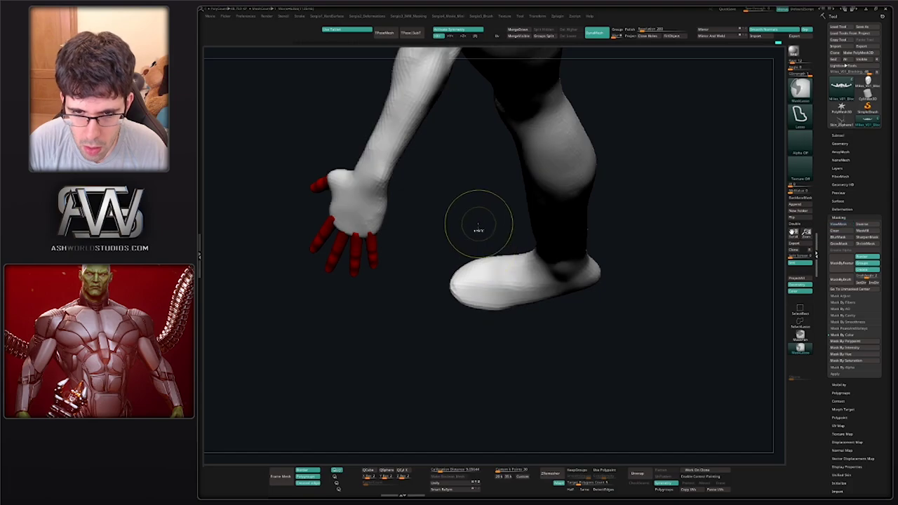
pyautogui.keyDown('ctrl'); pyautogui.moveTo(477, 229); pyautogui.dragTo(463, 336); pyautogui.keyUp('ctrl')
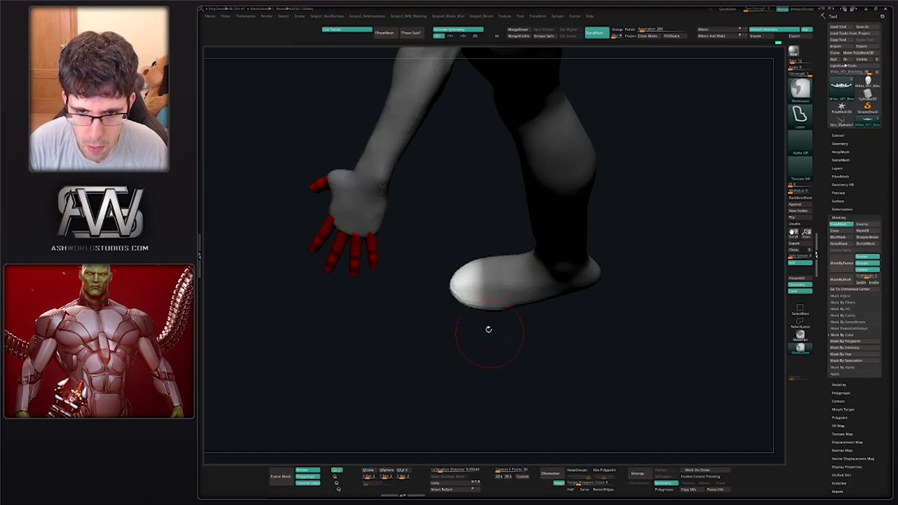
pyautogui.moveTo(481, 338); pyautogui.dragTo(481, 297, button='right')
pyautogui.press('w')
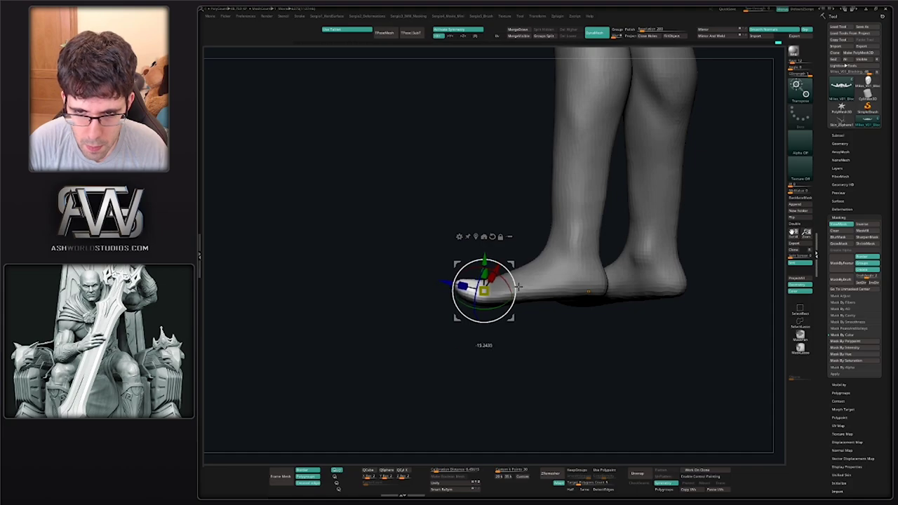
pyautogui.press('q')
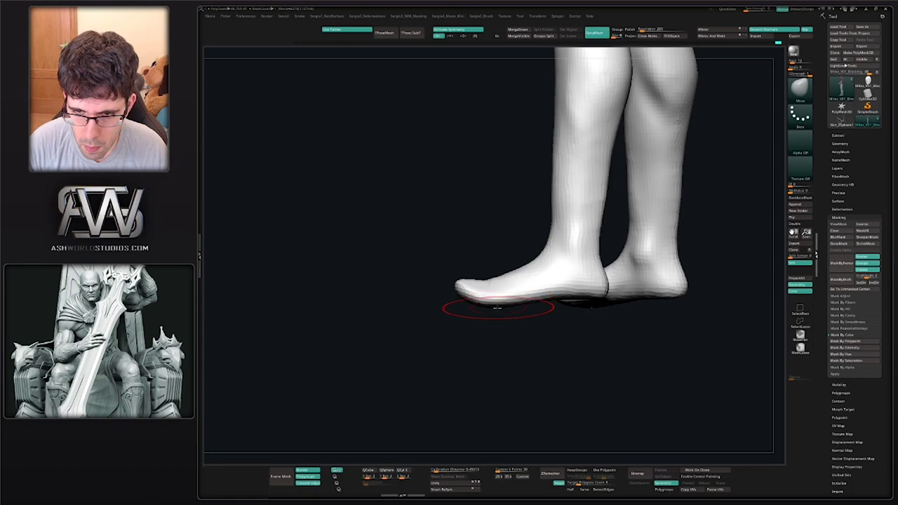
# Smooth and reshape the toes and ankles, checking both feet from side and front views
pyautogui.moveTo(497, 307); pyautogui.dragTo(522, 291)
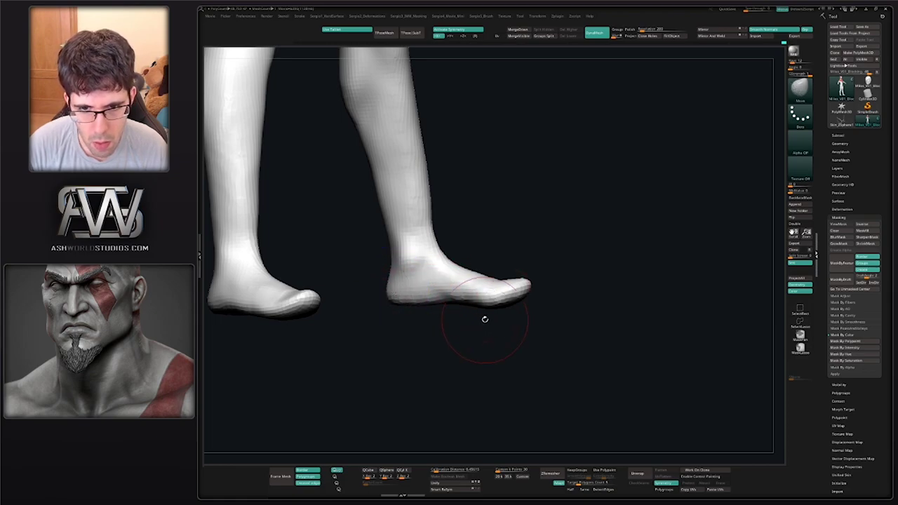
pyautogui.moveTo(485, 316)
pyautogui.mouseDown()
pyautogui.moveTo(442, 316)
pyautogui.moveTo(477, 327)
pyautogui.mouseUp()
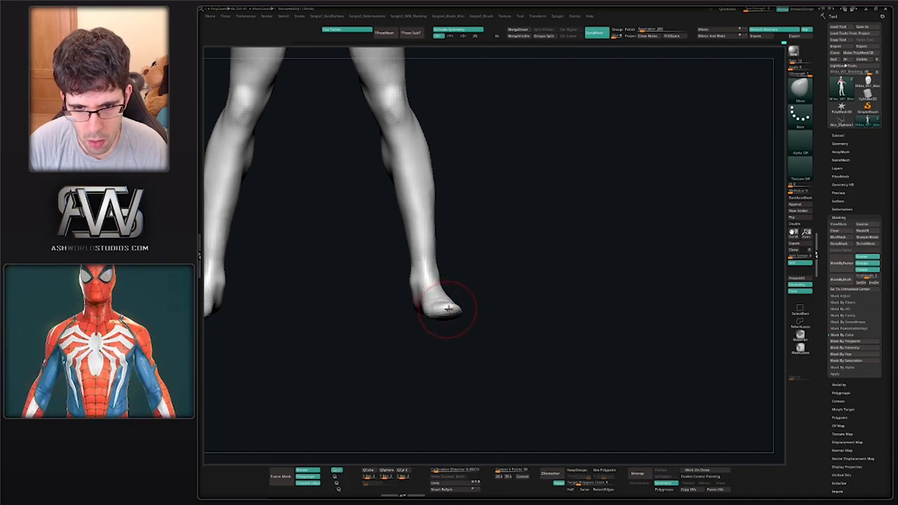
pyautogui.moveTo(510, 322); pyautogui.dragTo(444, 314)
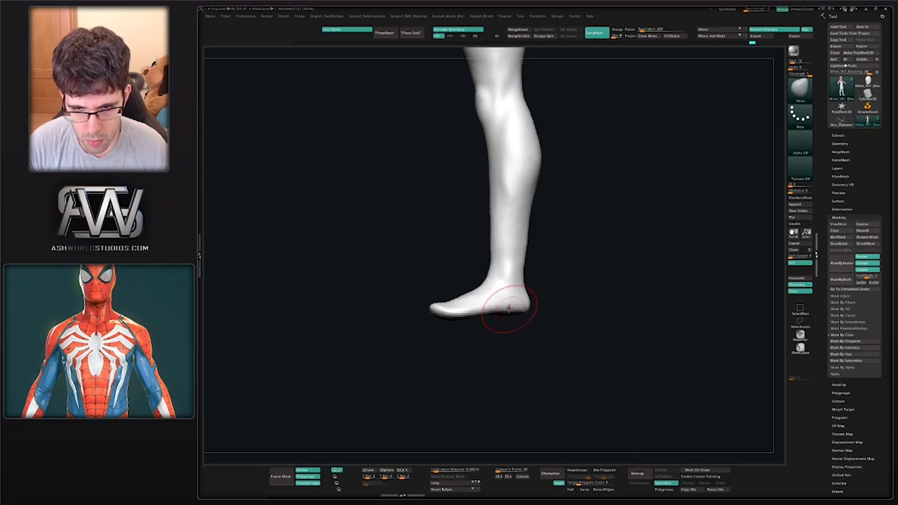
pyautogui.moveTo(459, 319)
pyautogui.mouseDown()
pyautogui.moveTo(497, 322)
pyautogui.moveTo(462, 310)
pyautogui.mouseUp()
pyautogui.moveTo(474, 278)
pyautogui.mouseDown()
pyautogui.moveTo(481, 266)
pyautogui.moveTo(486, 324)
pyautogui.moveTo(472, 301)
pyautogui.moveTo(467, 310)
pyautogui.moveTo(528, 303)
pyautogui.moveTo(533, 320)
pyautogui.moveTo(473, 304)
pyautogui.moveTo(479, 315)
pyautogui.mouseUp()
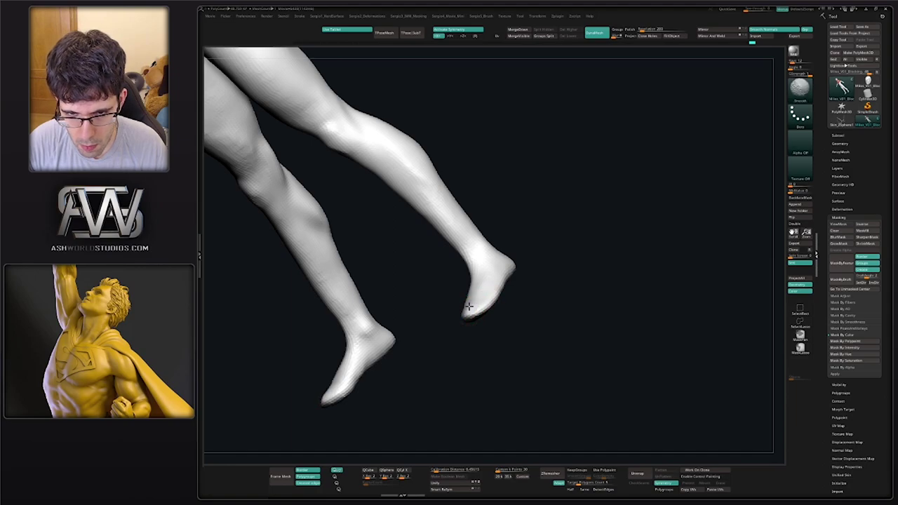
pyautogui.moveTo(513, 281)
pyautogui.mouseDown()
pyautogui.moveTo(485, 305)
pyautogui.moveTo(493, 321)
pyautogui.moveTo(477, 273)
pyautogui.moveTo(507, 295)
pyautogui.moveTo(488, 313)
pyautogui.moveTo(501, 336)
pyautogui.mouseUp()
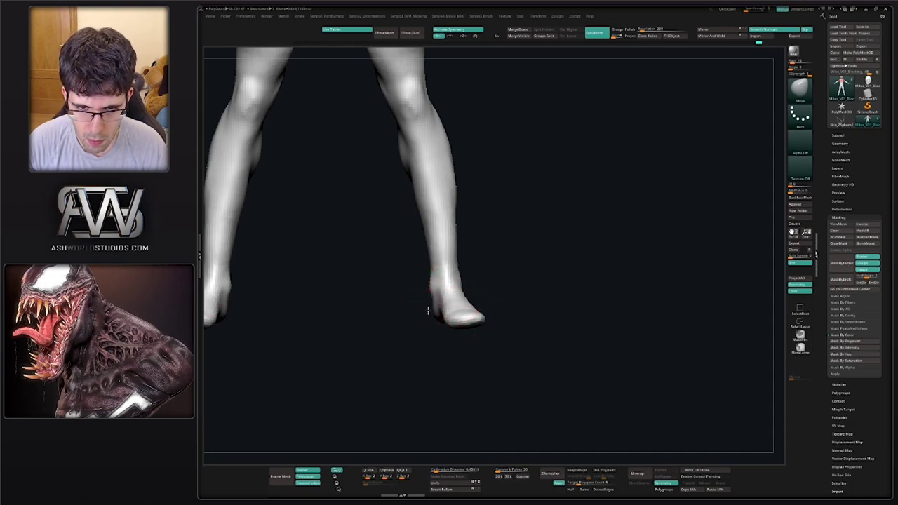
# Orbit to a rear-side view of the legs and pick the Clay brush (B, C, L)
pyautogui.moveTo(427, 311)
pyautogui.mouseDown()
pyautogui.moveTo(449, 262)
pyautogui.moveTo(417, 260)
pyautogui.mouseUp()
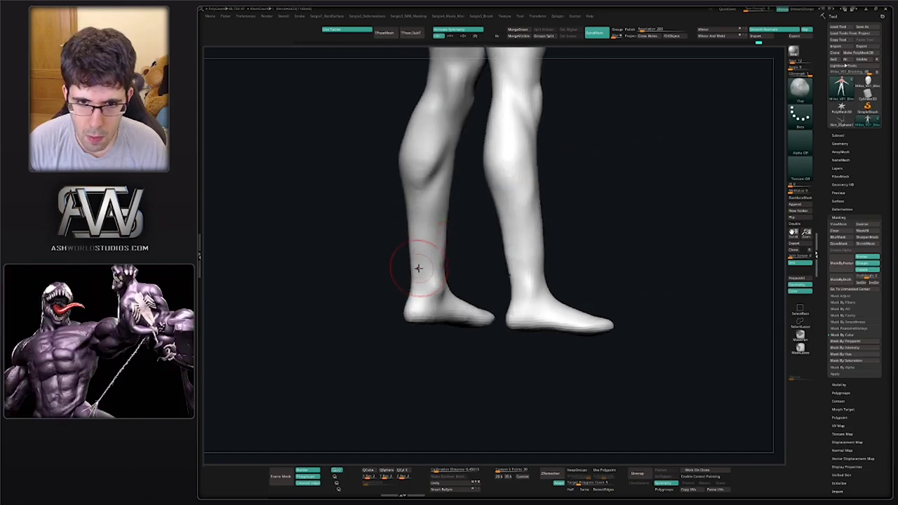
pyautogui.moveTo(410, 300)
pyautogui.mouseDown()
pyautogui.moveTo(429, 247)
pyautogui.moveTo(411, 257)
pyautogui.moveTo(407, 247)
pyautogui.mouseUp()
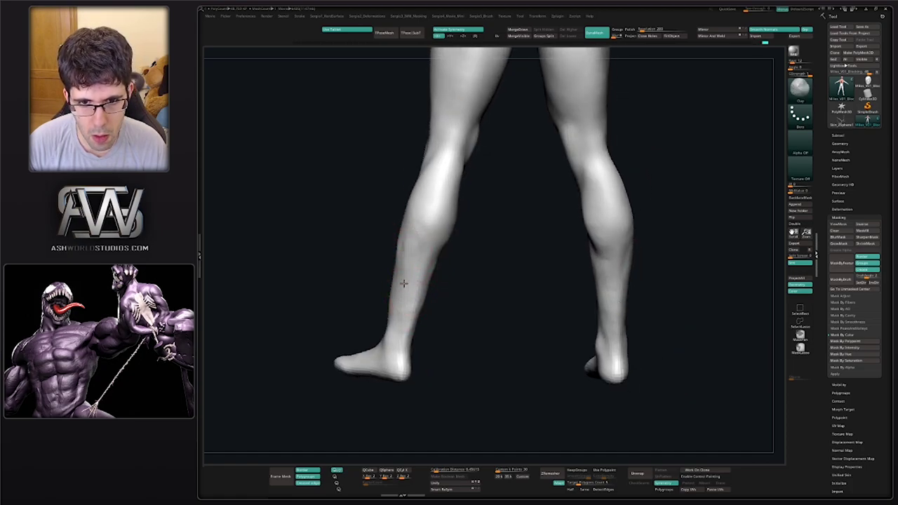
pyautogui.moveTo(403, 282)
pyautogui.mouseDown()
pyautogui.moveTo(417, 281)
pyautogui.moveTo(406, 250)
pyautogui.moveTo(438, 281)
pyautogui.moveTo(425, 242)
pyautogui.mouseUp()
pyautogui.press('b')
pyautogui.press('d')
pyautogui.press('s')
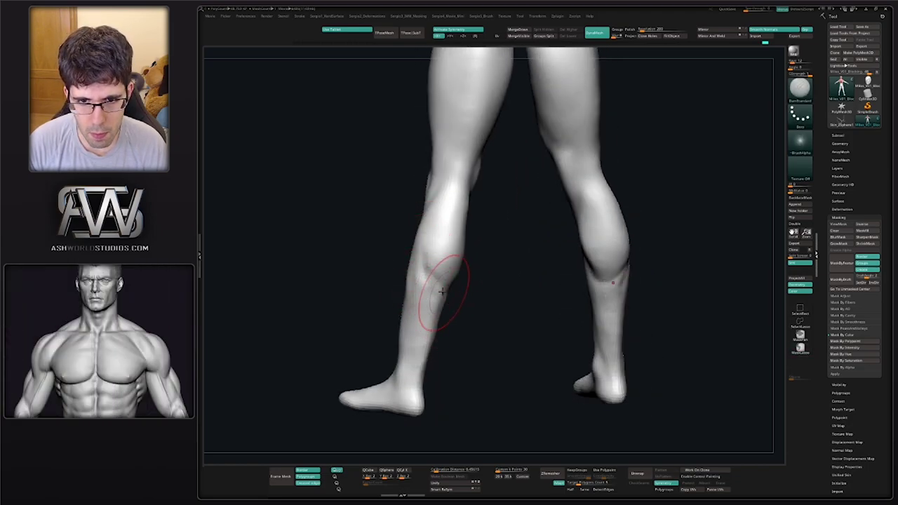
pyautogui.press('b')
pyautogui.press('c')
pyautogui.press('l')
# Build up the calf muscles with Clay while orbiting between rear, side and front views
pyautogui.keyDown('shift'); pyautogui.moveTo(460, 279); pyautogui.dragTo(456, 258); pyautogui.keyUp('shift')
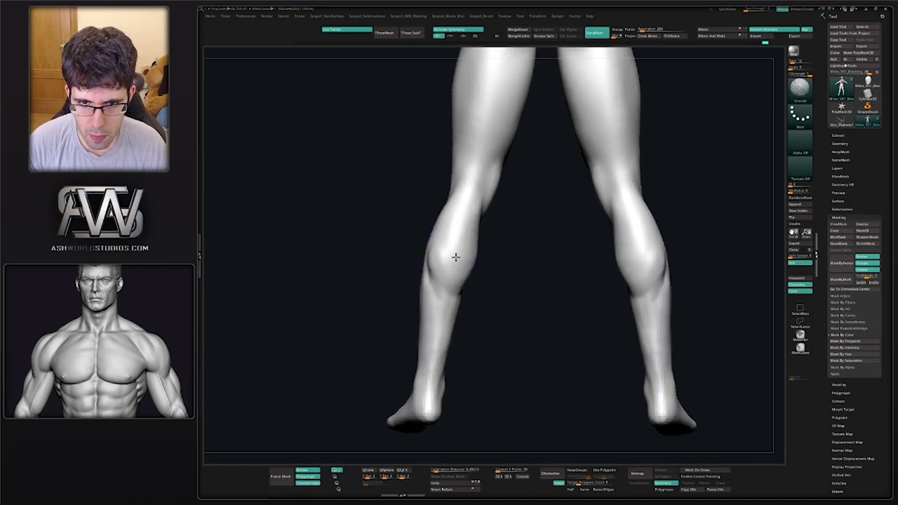
pyautogui.moveTo(431, 297); pyautogui.dragTo(461, 280)
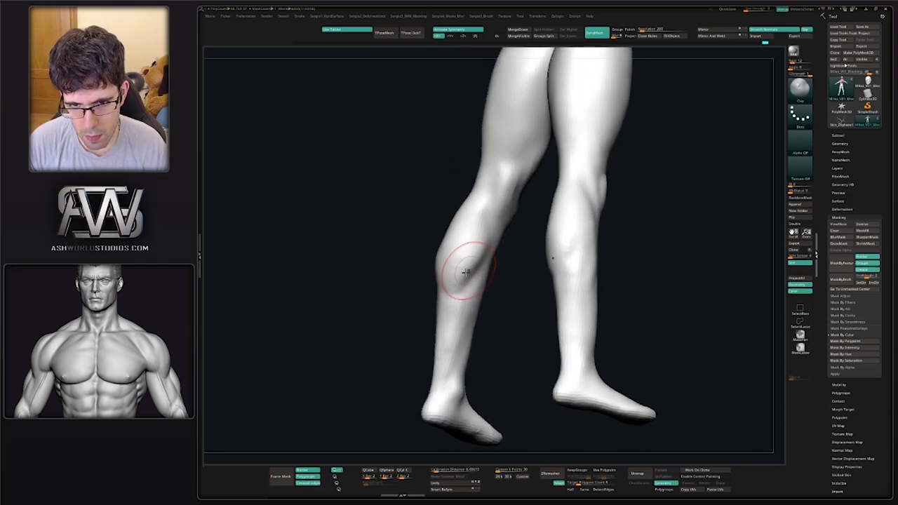
pyautogui.moveTo(473, 206)
pyautogui.keyDown('shift'); pyautogui.mouseDown()
pyautogui.moveTo(440, 247)
pyautogui.moveTo(458, 271)
pyautogui.mouseUp(); pyautogui.keyUp('shift')
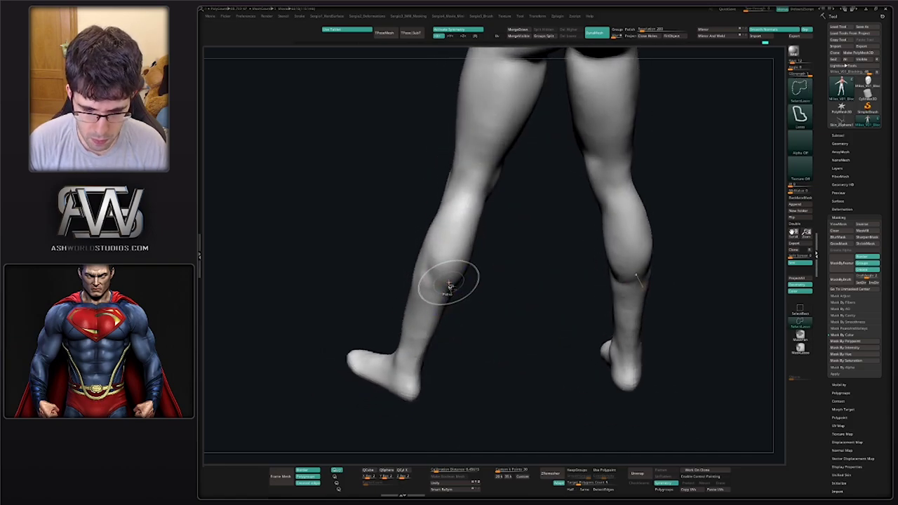
pyautogui.moveTo(426, 300); pyautogui.dragTo(442, 277)
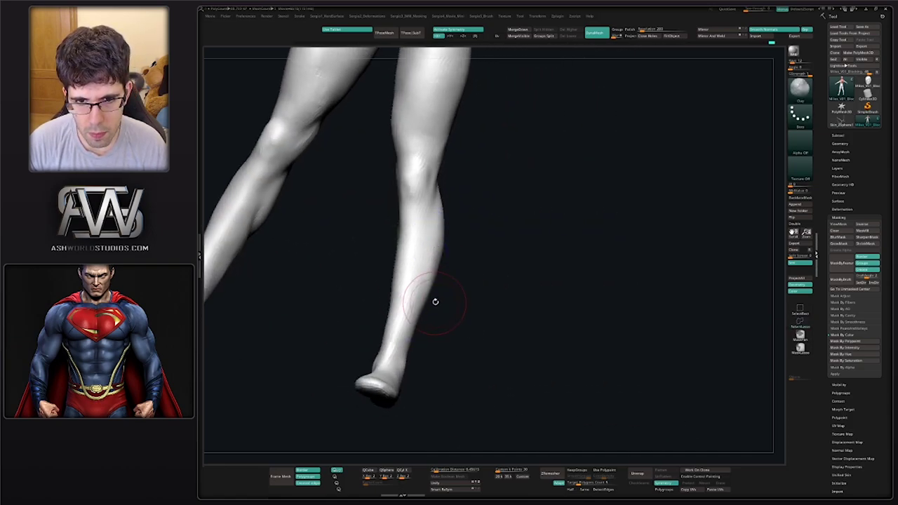
pyautogui.keyDown('shift'); pyautogui.moveTo(419, 333); pyautogui.dragTo(420, 340); pyautogui.keyUp('shift')
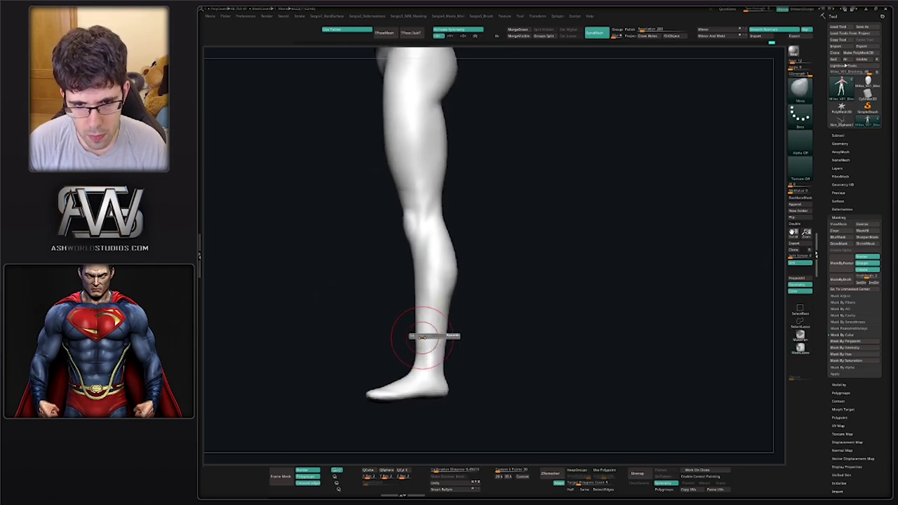
pyautogui.keyDown('shift'); pyautogui.moveTo(414, 296); pyautogui.dragTo(409, 257); pyautogui.keyUp('shift')
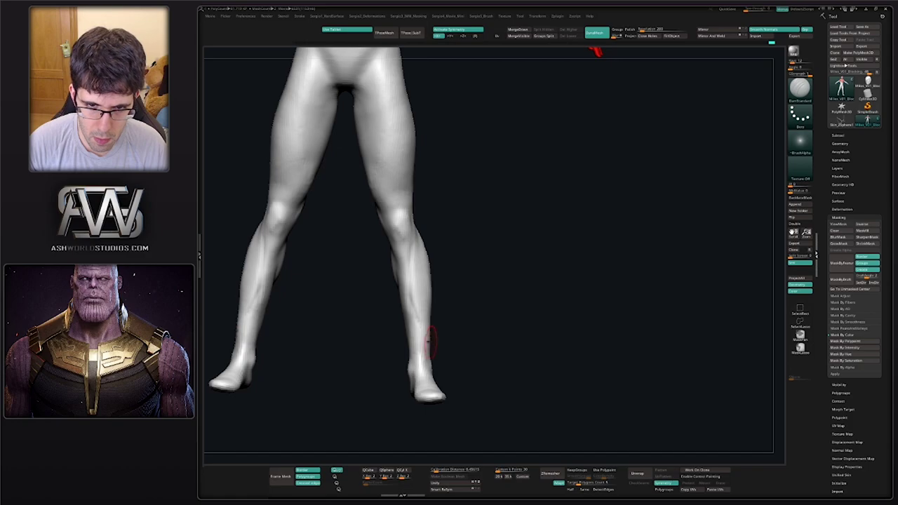
# Reselect the Clay brush, halve the brush size and refine the shin in side view
pyautogui.press('b')
pyautogui.press('c')
pyautogui.press('l')
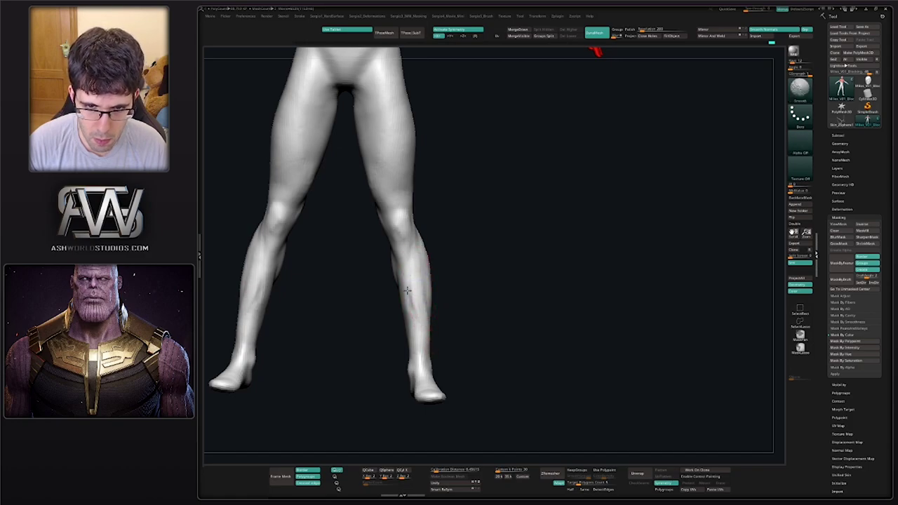
pyautogui.keyDown('shift'); pyautogui.moveTo(436, 319); pyautogui.dragTo(412, 310); pyautogui.keyUp('shift')
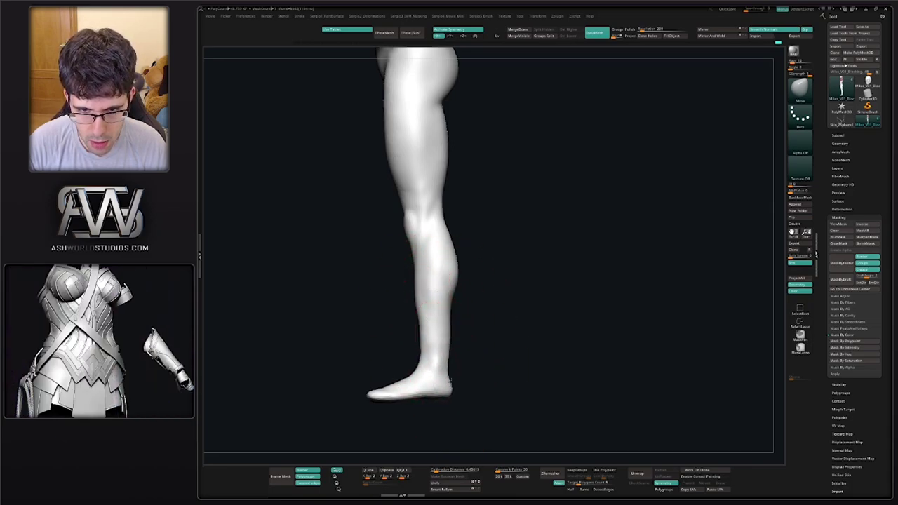
pyautogui.press('s')
pyautogui.moveTo(430, 345); pyautogui.dragTo(418, 346)
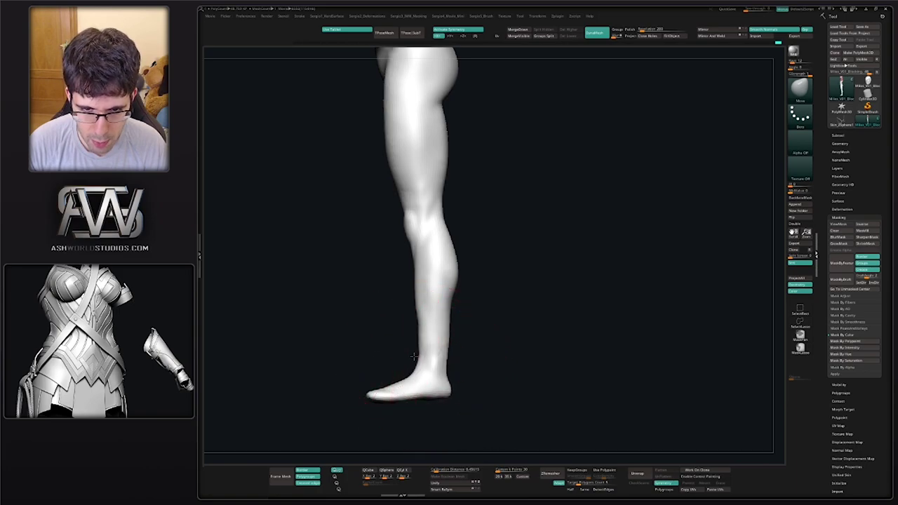
pyautogui.moveTo(417, 336)
pyautogui.keyDown('ctrl'); pyautogui.mouseDown(button='right')
pyautogui.moveTo(419, 303)
pyautogui.moveTo(427, 321)
pyautogui.mouseUp(button='right'); pyautogui.keyUp('ctrl')
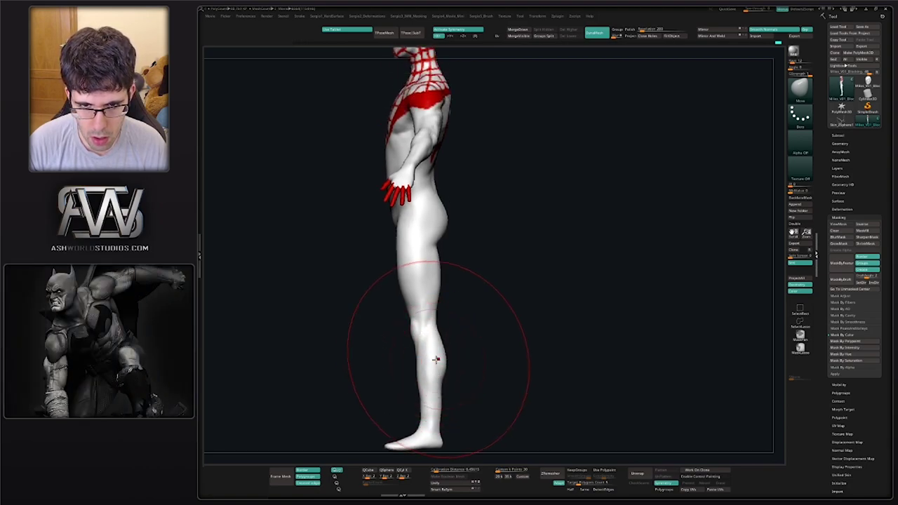
pyautogui.keyDown('shift'); pyautogui.moveTo(491, 341); pyautogui.dragTo(469, 342); pyautogui.keyUp('shift')
pyautogui.keyDown('alt'); pyautogui.moveTo(469, 341); pyautogui.dragTo(476, 327, button='right'); pyautogui.keyUp('alt')
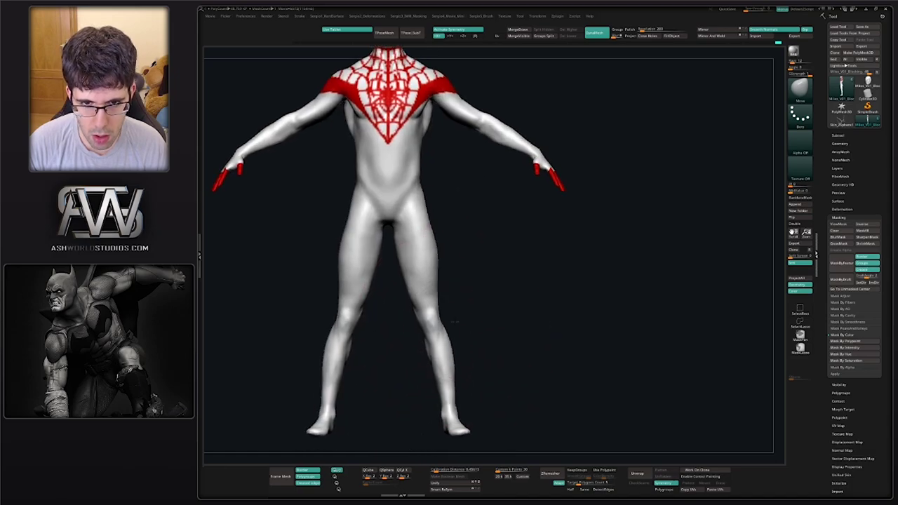
pyautogui.keyDown('ctrl'); pyautogui.moveTo(423, 303); pyautogui.dragTo(450, 295, button='right'); pyautogui.keyUp('ctrl')
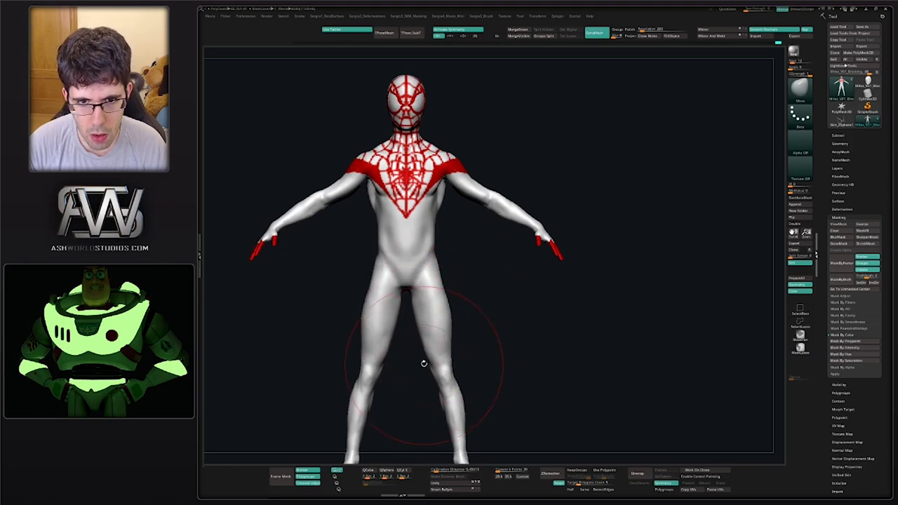
pyautogui.moveTo(423, 362)
pyautogui.mouseDown(button='right')
pyautogui.moveTo(459, 347)
pyautogui.moveTo(433, 326)
pyautogui.moveTo(439, 360)
pyautogui.moveTo(426, 336)
pyautogui.mouseUp(button='right')
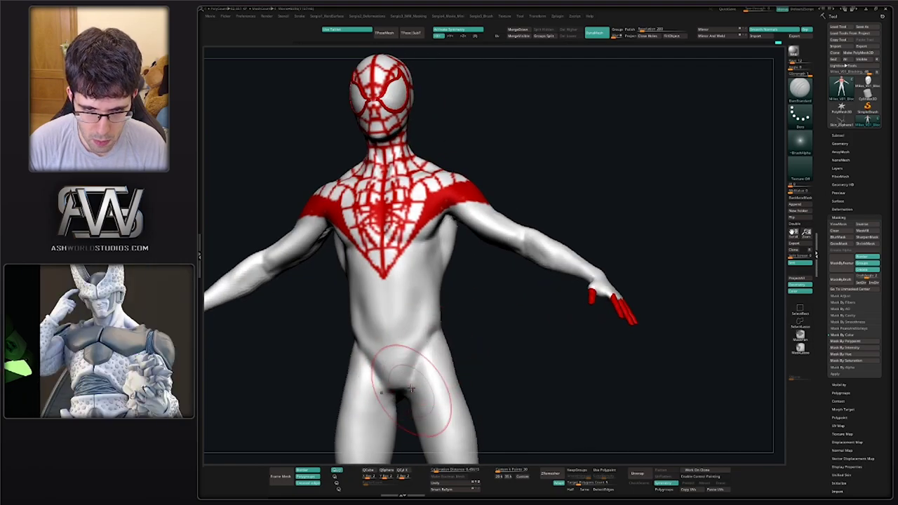
pyautogui.moveTo(409, 396)
pyautogui.mouseDown(button='right')
pyautogui.moveTo(411, 377)
pyautogui.moveTo(391, 394)
pyautogui.mouseUp(button='right')
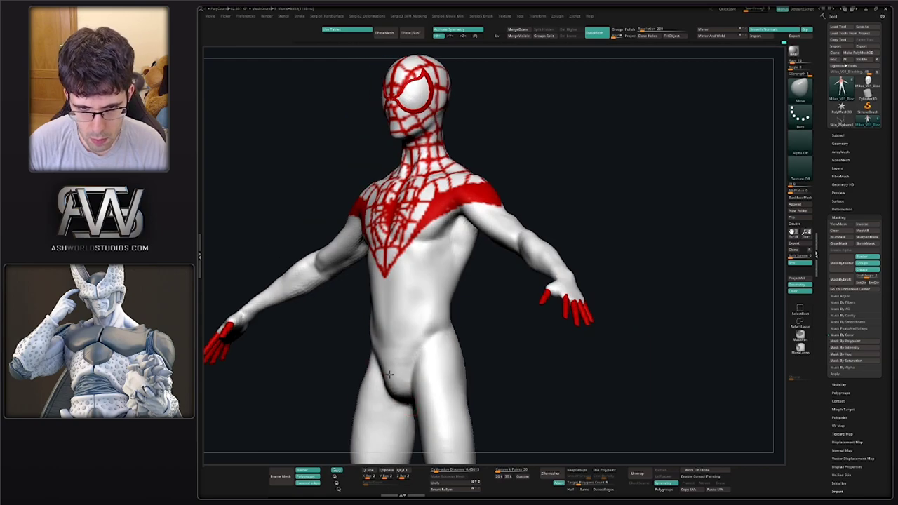